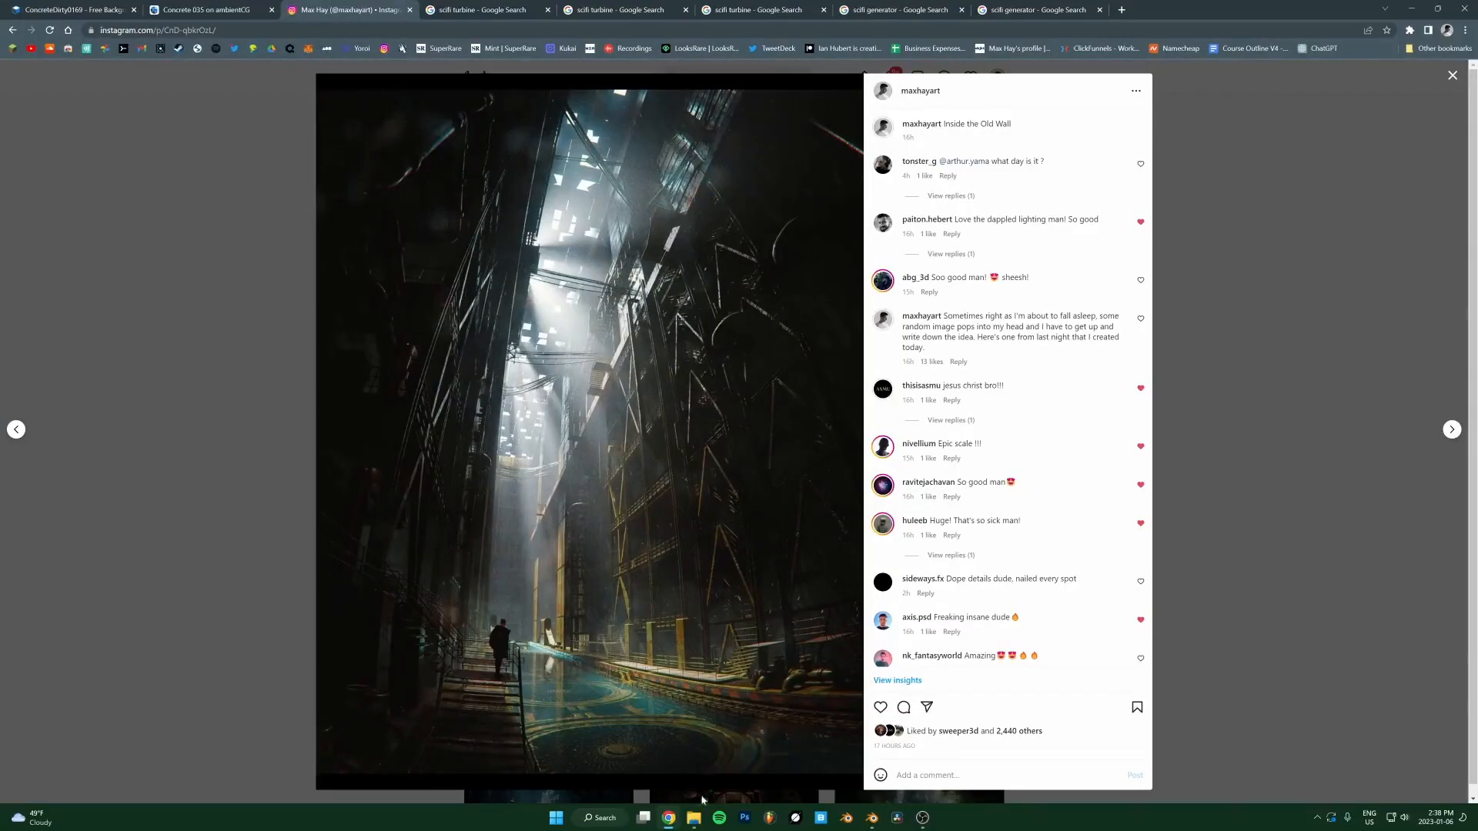
Step: Switch from the browser to Blender and select the spot light in the scene
left_click(669, 819)
scroll(857, 147, "down", 5)
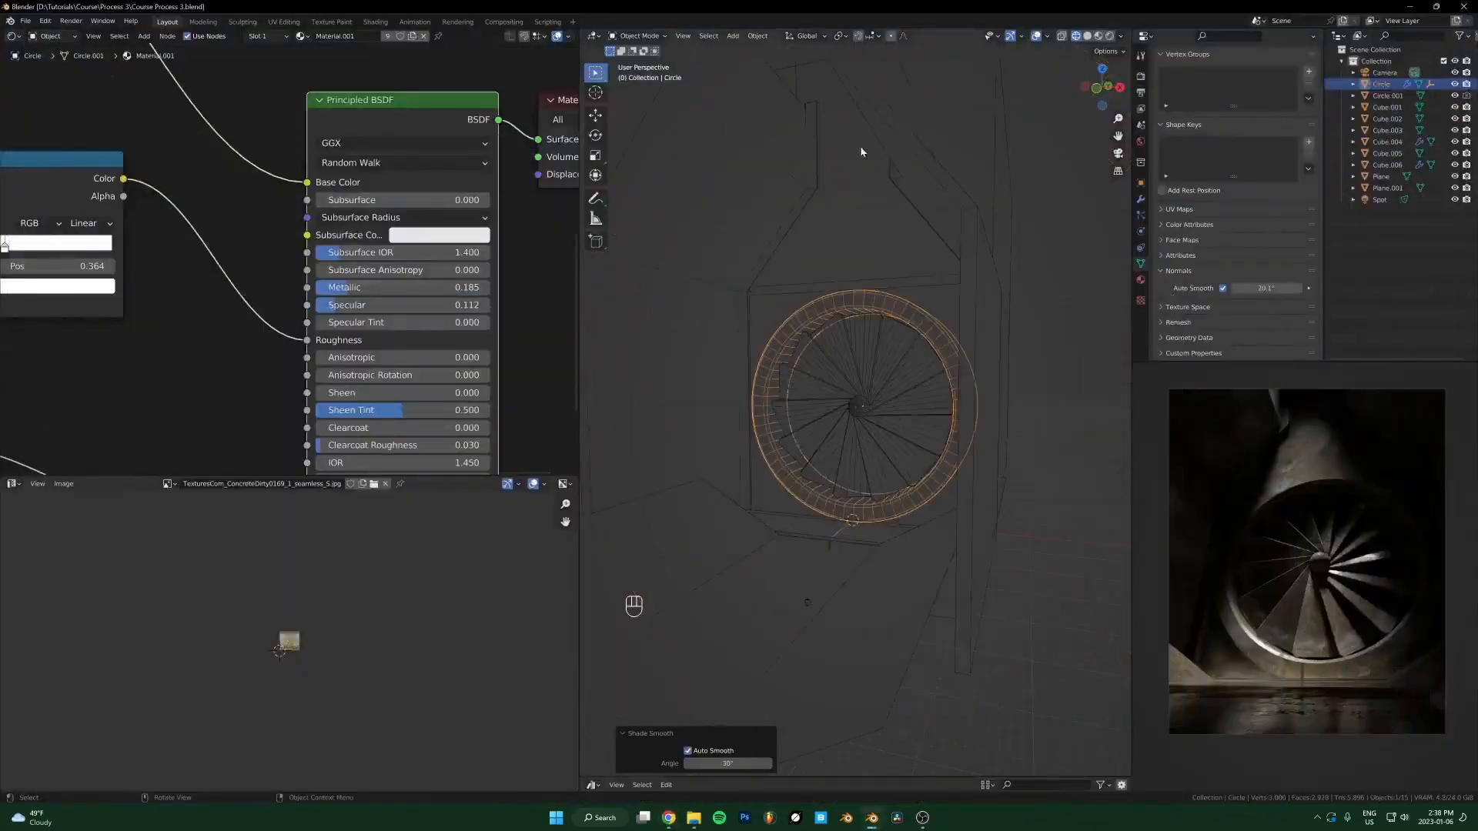
scroll(849, 173, "down", 6)
left_click(831, 212)
middle_click_drag(834, 216, 822, 330)
key("g")
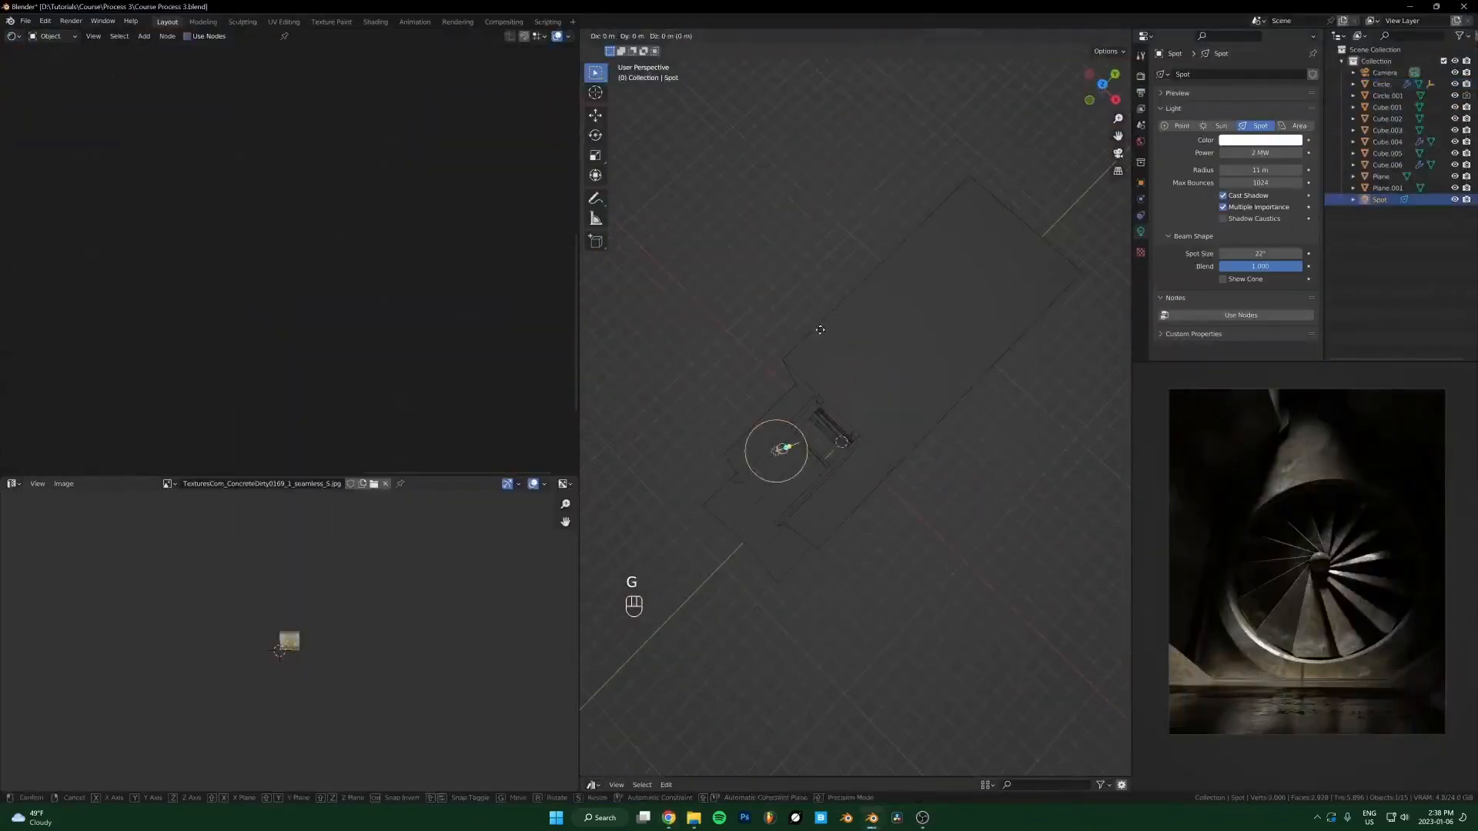
key("y")
key("Escape")
key("g")
key("Escape")
Step: Move the spot light about 49 m along its local Z axis, farther away from the building
middle_click_drag(897, 452, 832, 423)
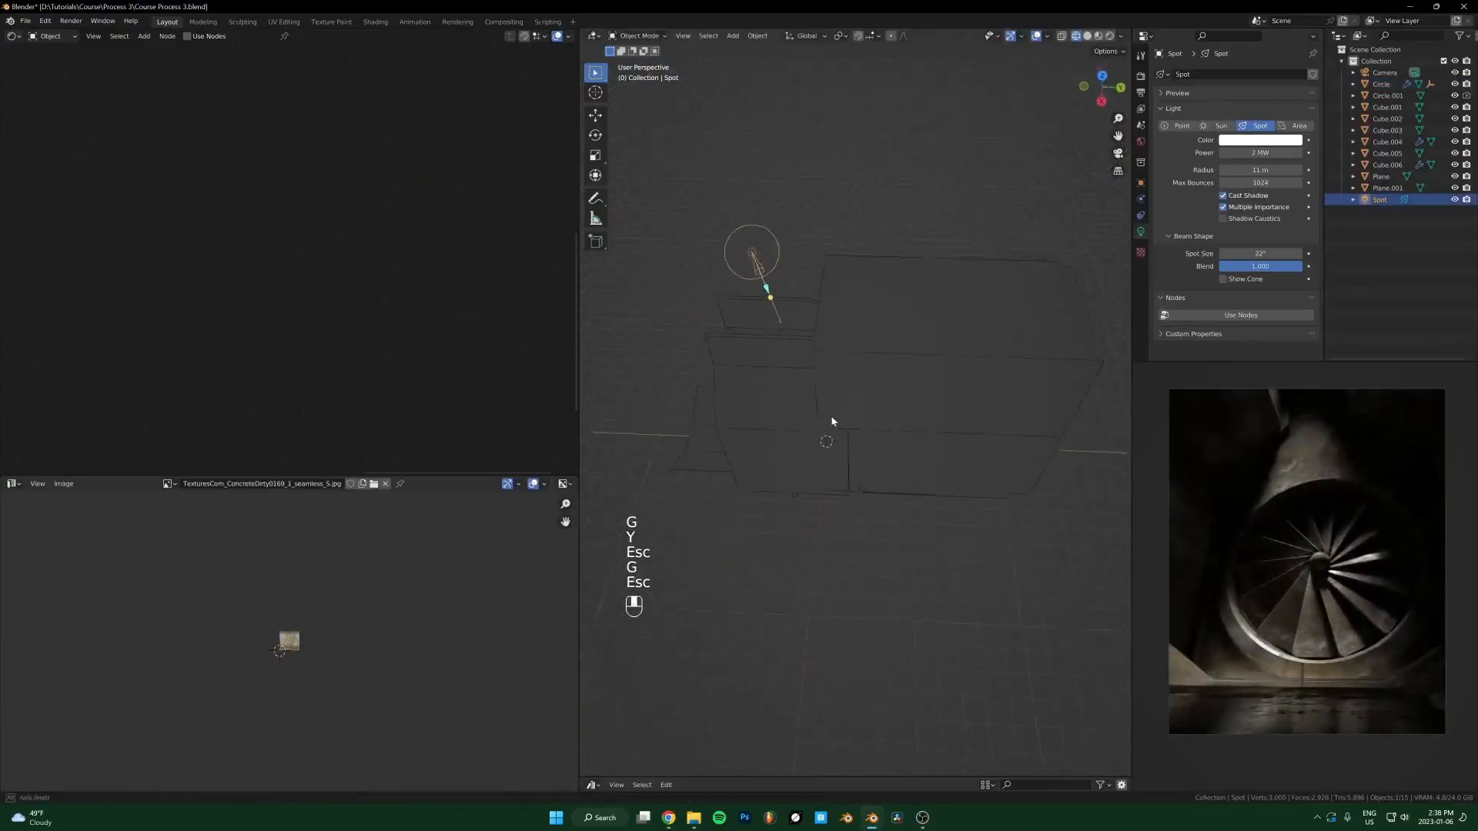
key("g")
key("z")
key("z")
left_click(818, 373)
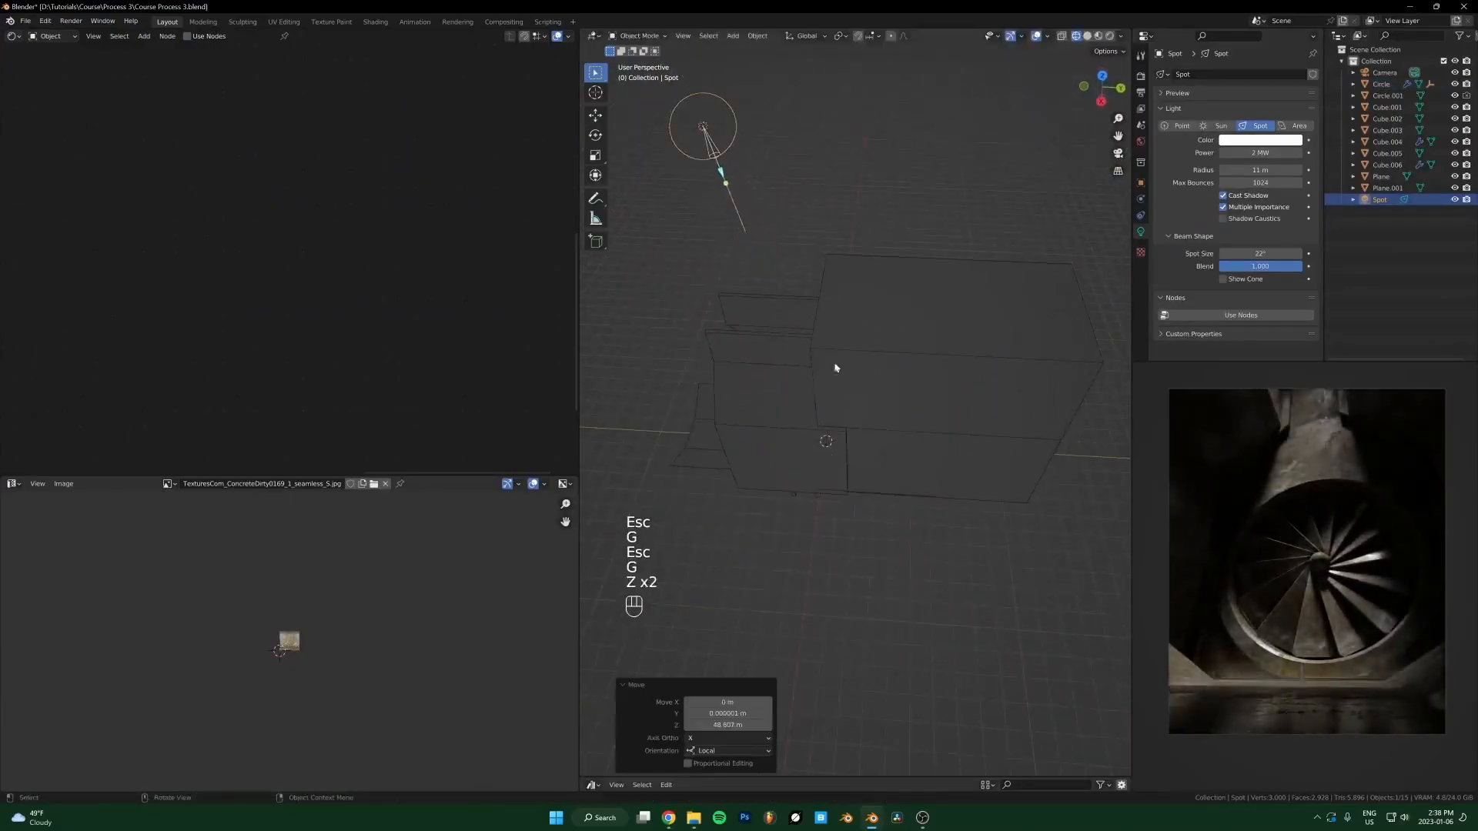
Step: Rotate the spot light slightly, shift it about 4 m along Y, and set its power to 5 MW
key("r")
left_click(875, 366)
key("g")
left_click(889, 368)
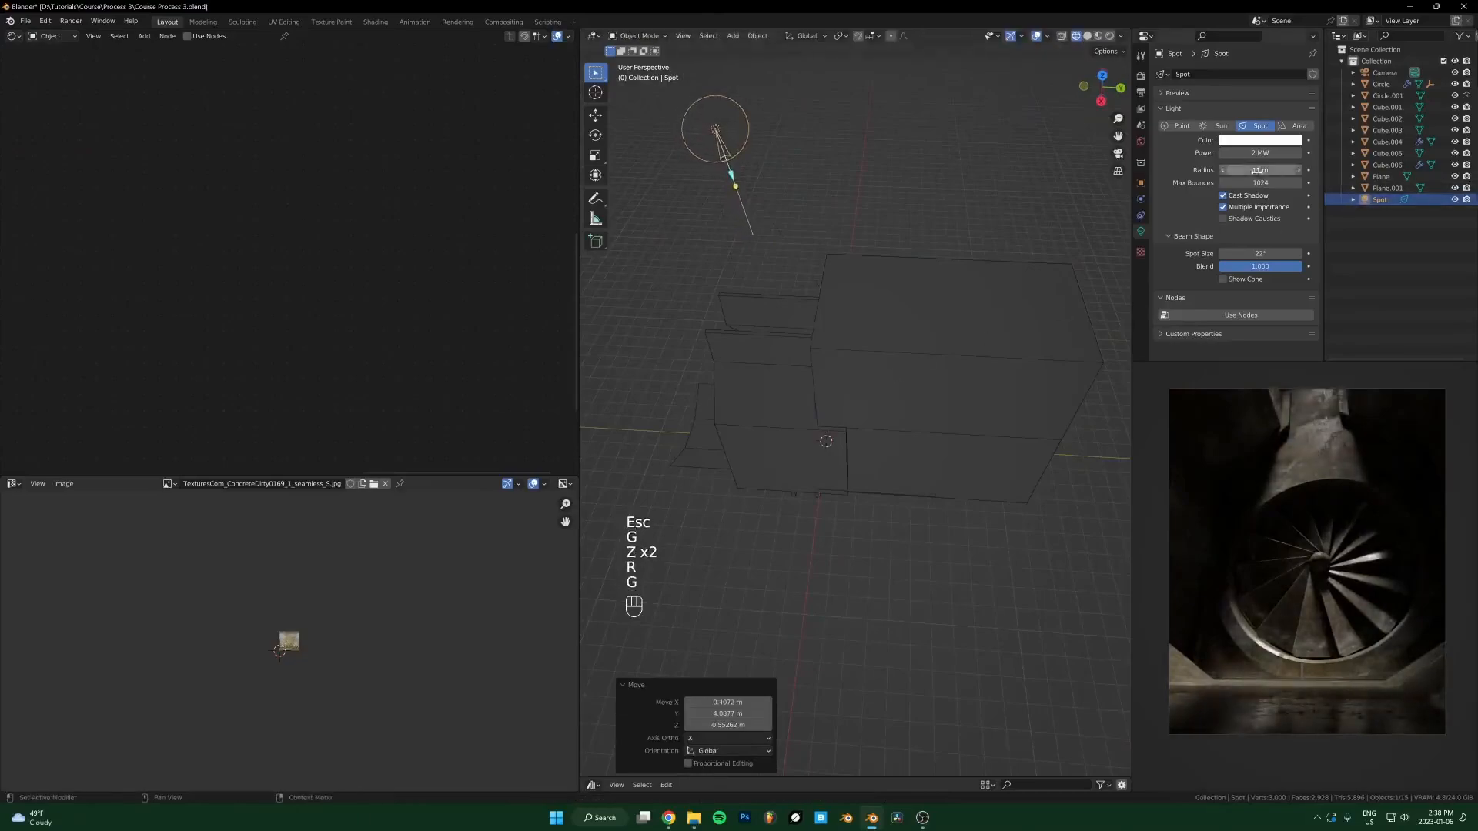
key("Return")
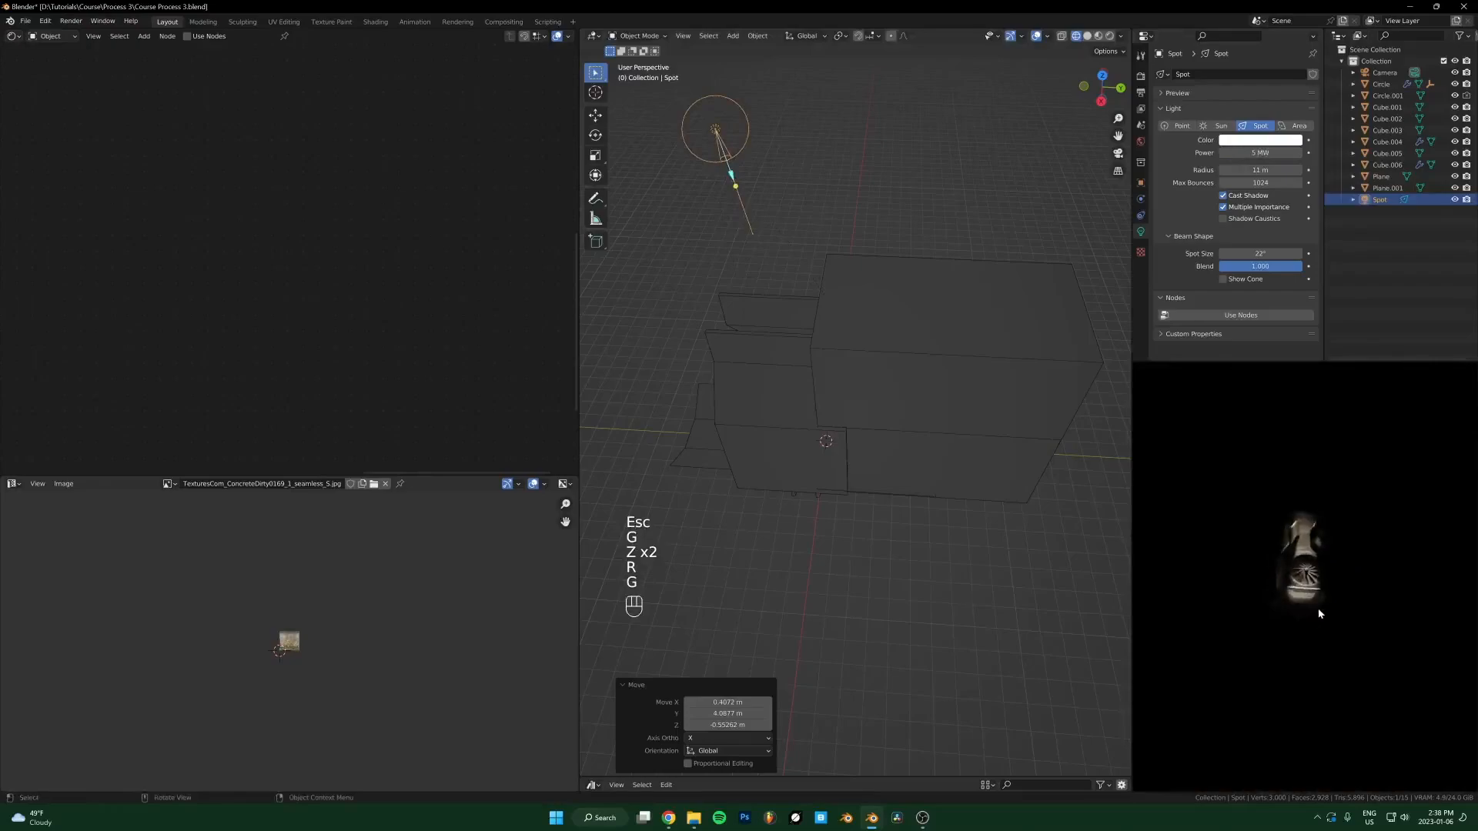
key("KP_0")
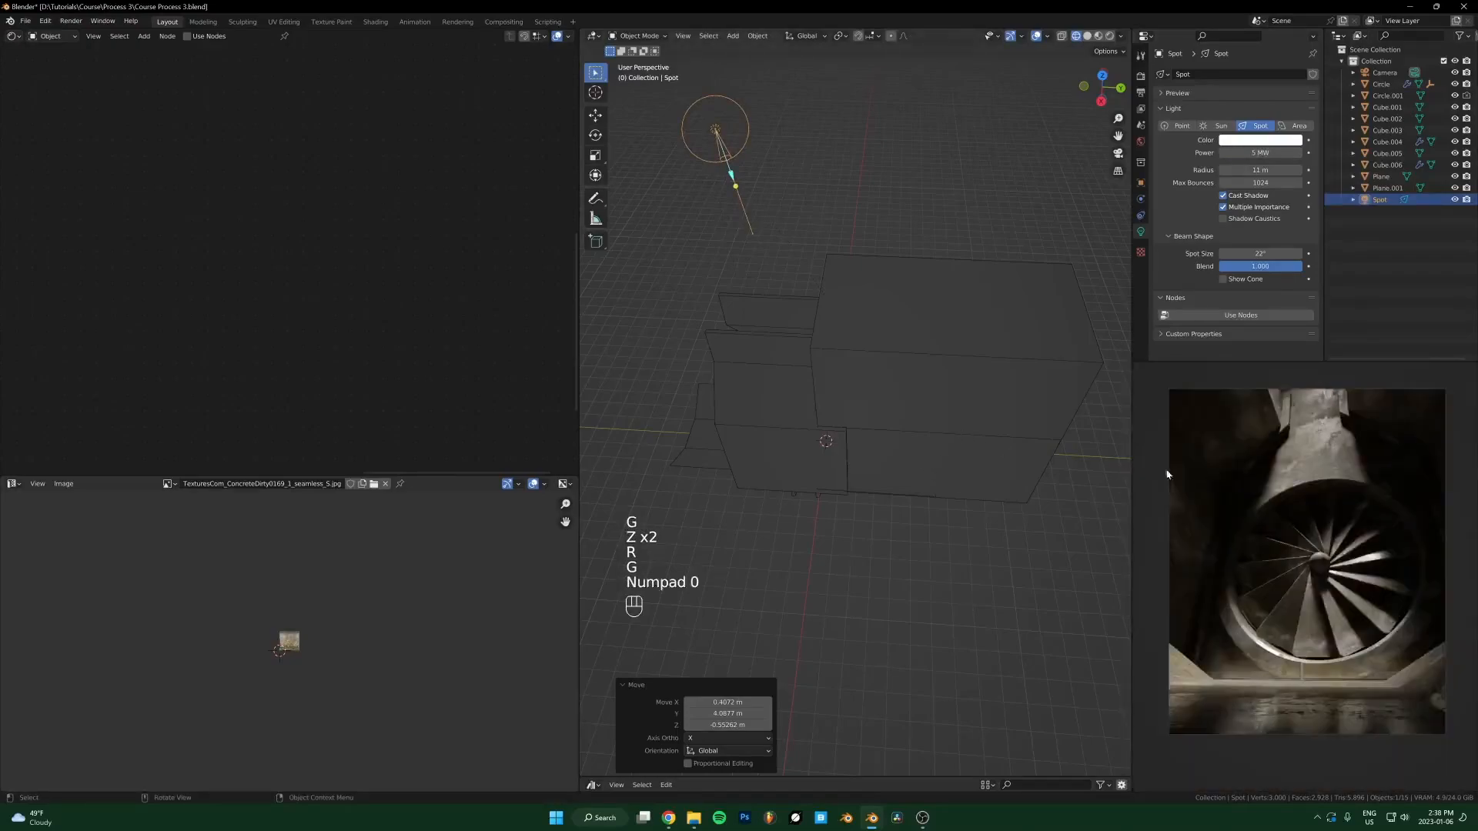
Step: Fine-tune the spot light's placement above the building with small moves and a slight rotation
middle_click_drag(872, 397, 885, 353)
key("g")
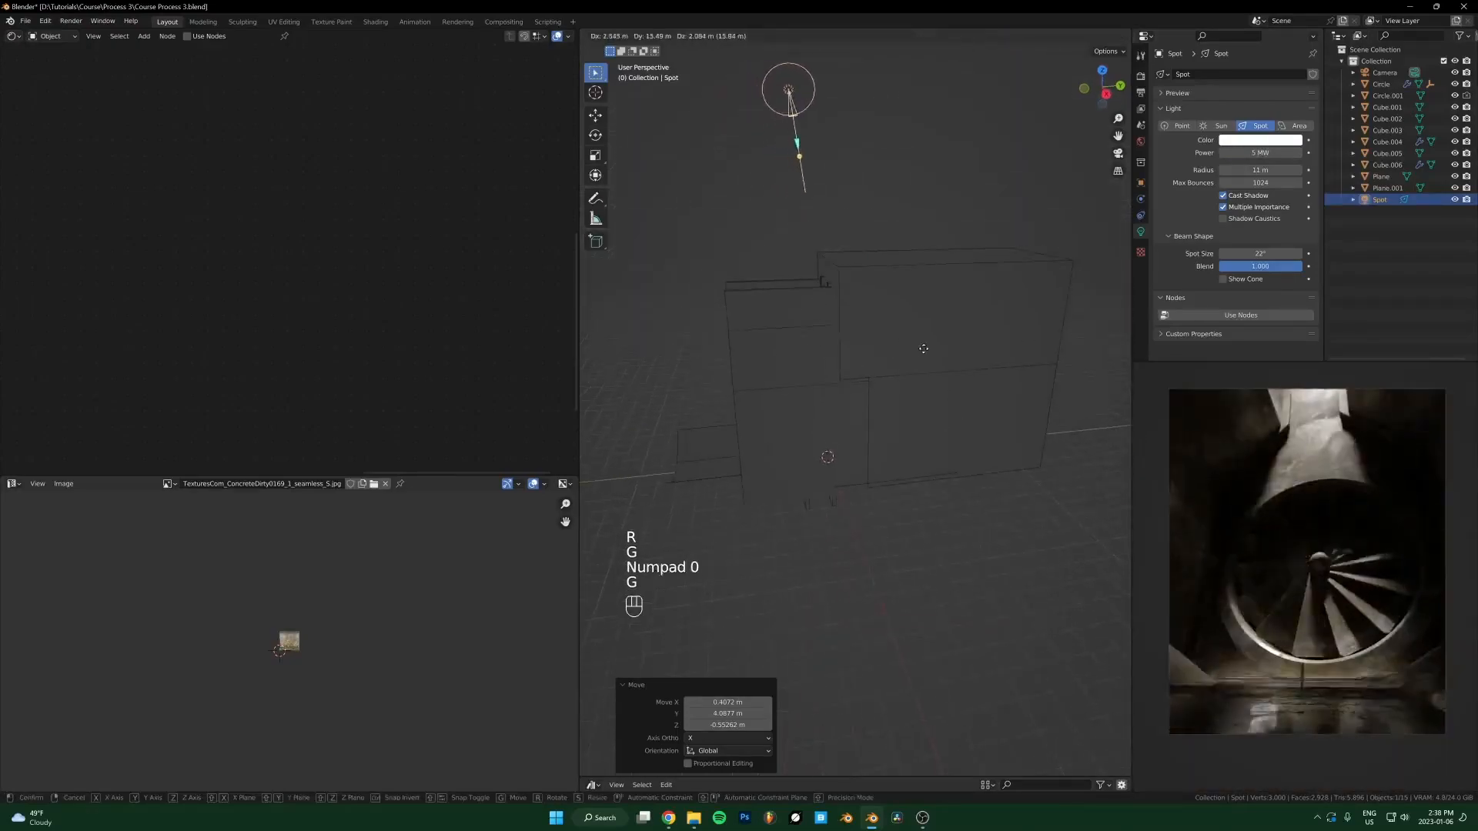
key("r")
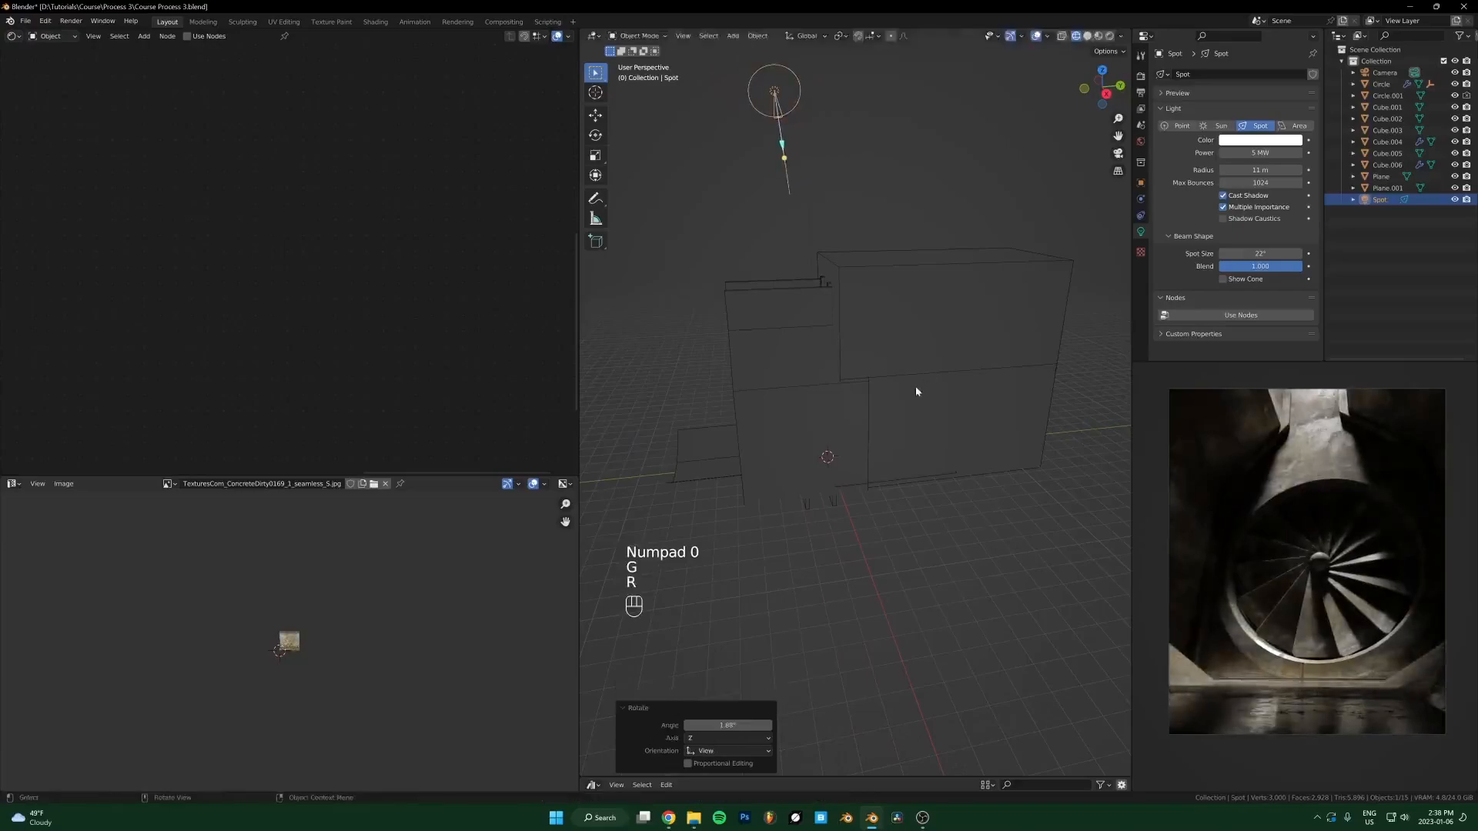
key("g")
key("r")
key("Escape")
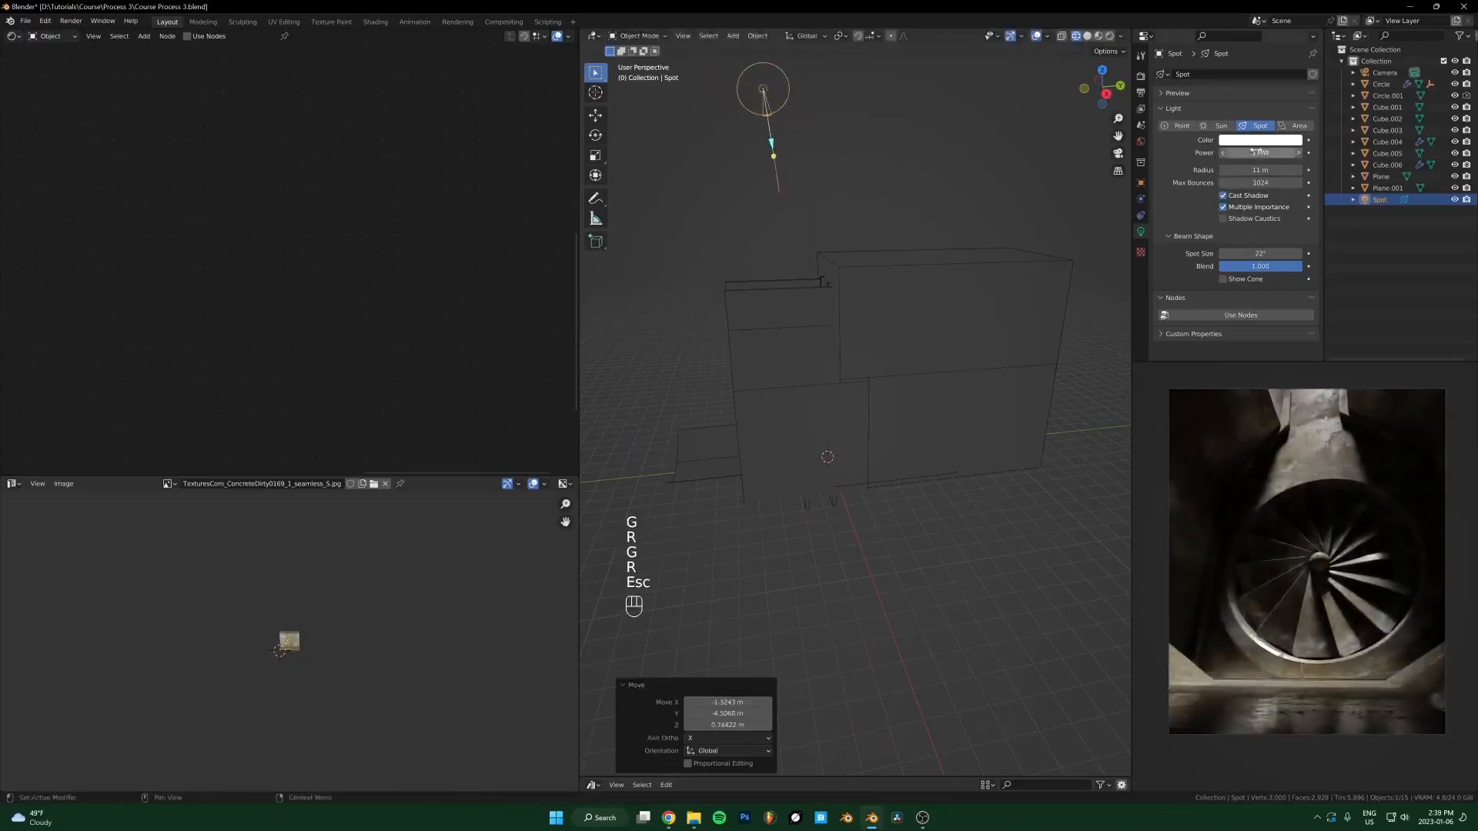
Step: Set the spot light's power to 3 MW and save the file
type("3")
key("Return")
key("ctrl+s")
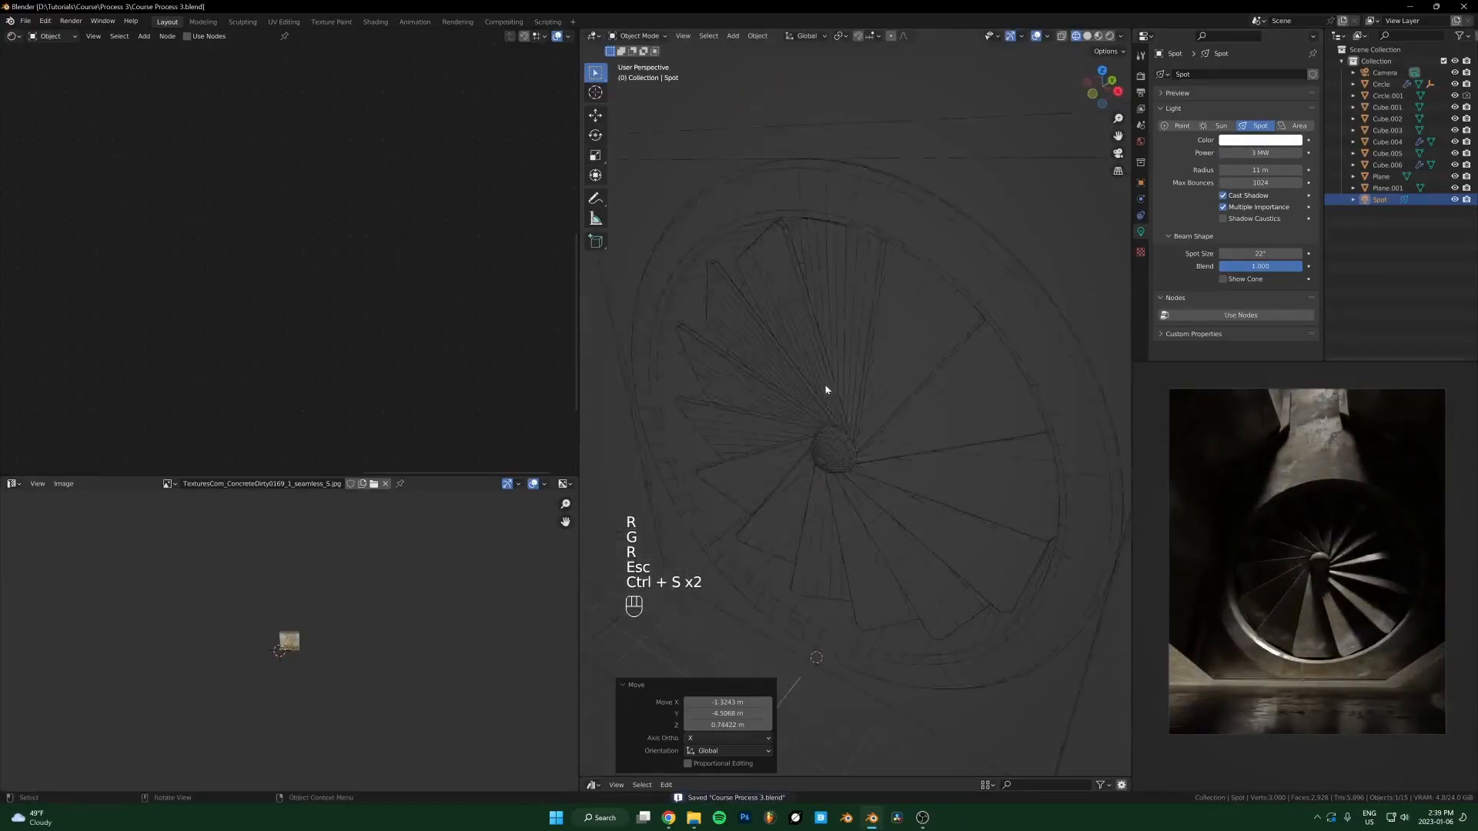
Step: Select the large wall object Cube.005 that surrounds the turbine
scroll(984, 395, "up", 5)
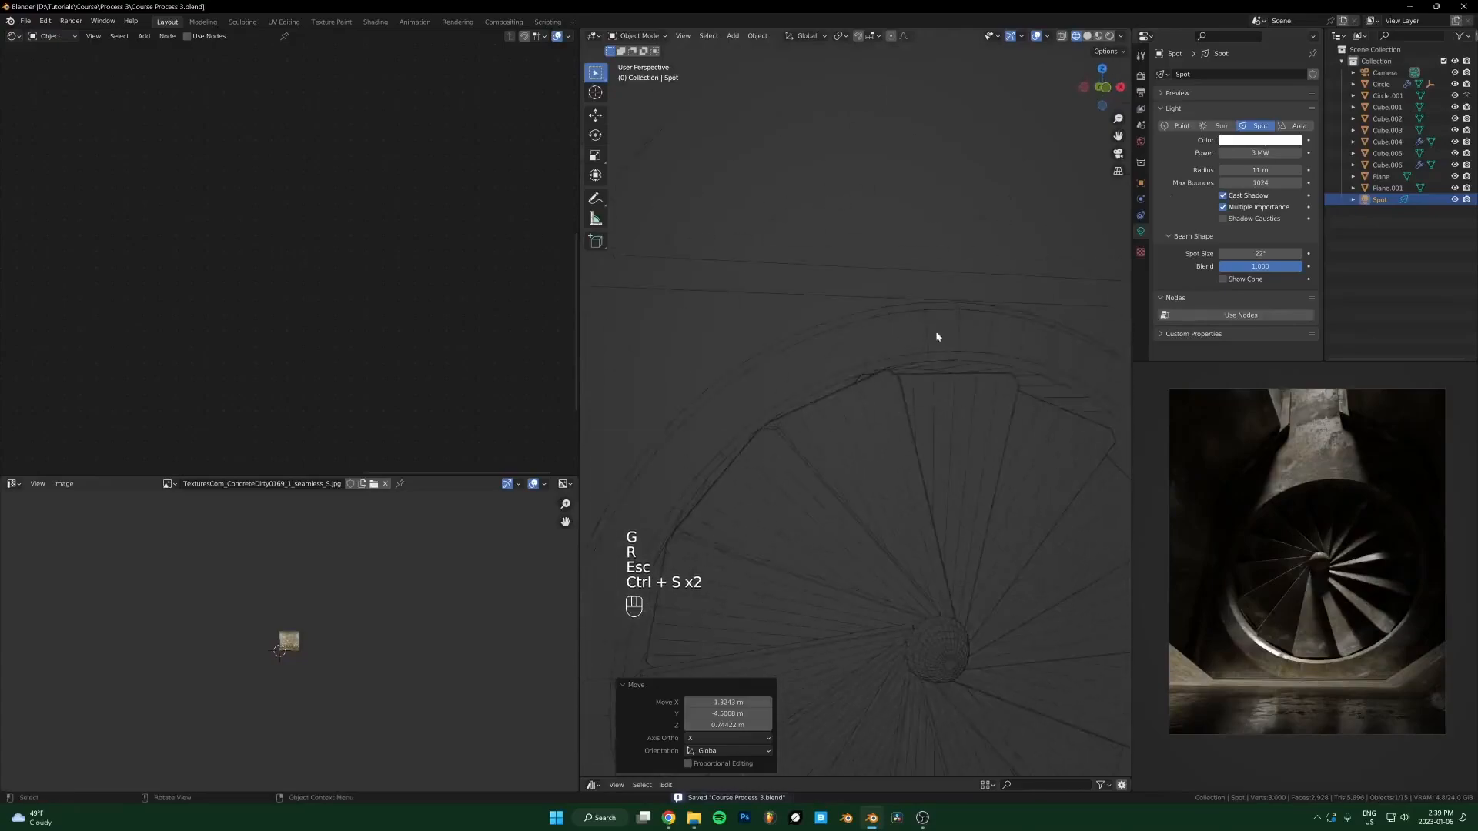
left_click(978, 370)
left_click(891, 376)
left_click(888, 373)
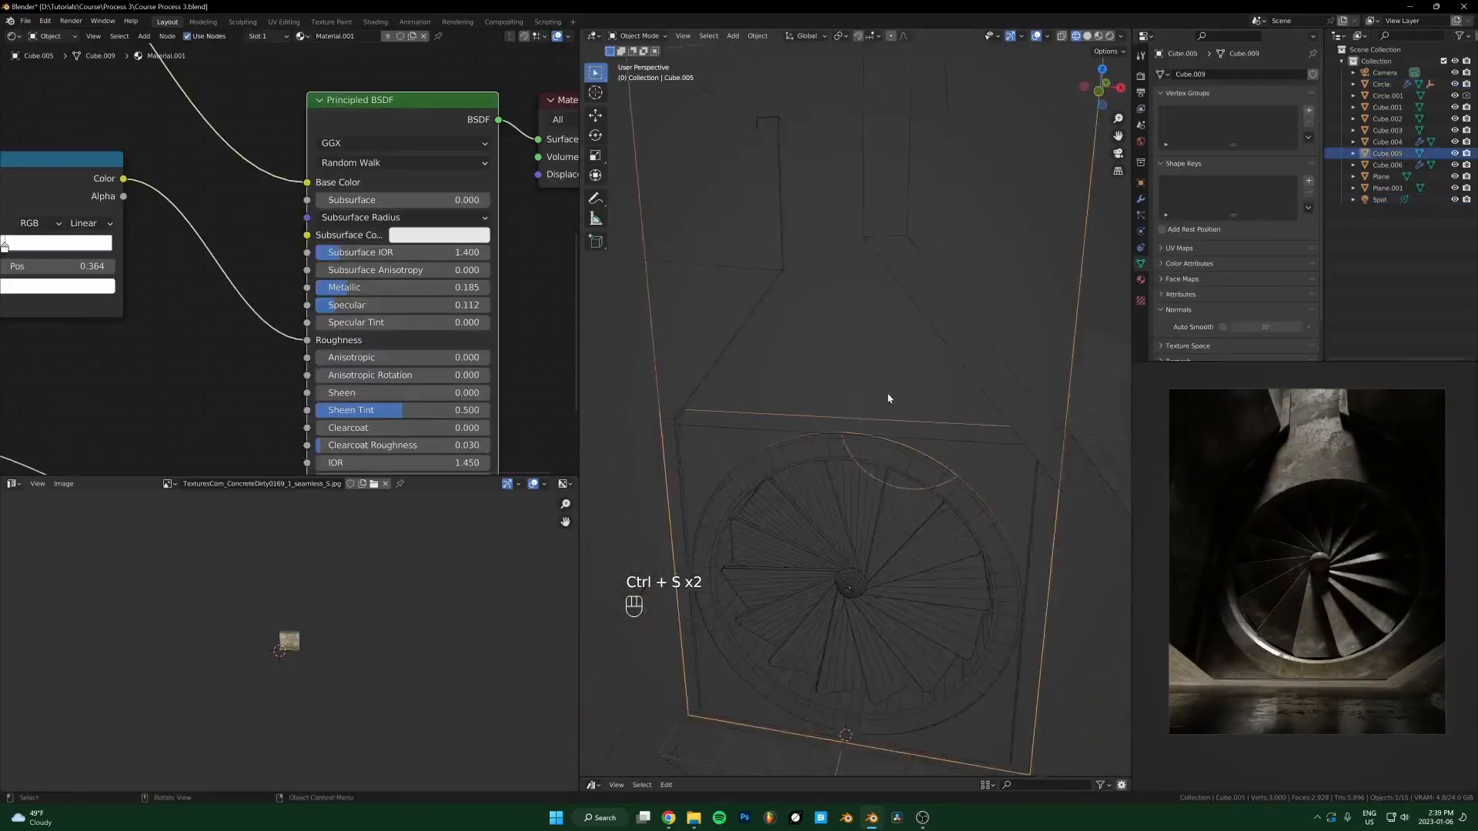
key("shift+a")
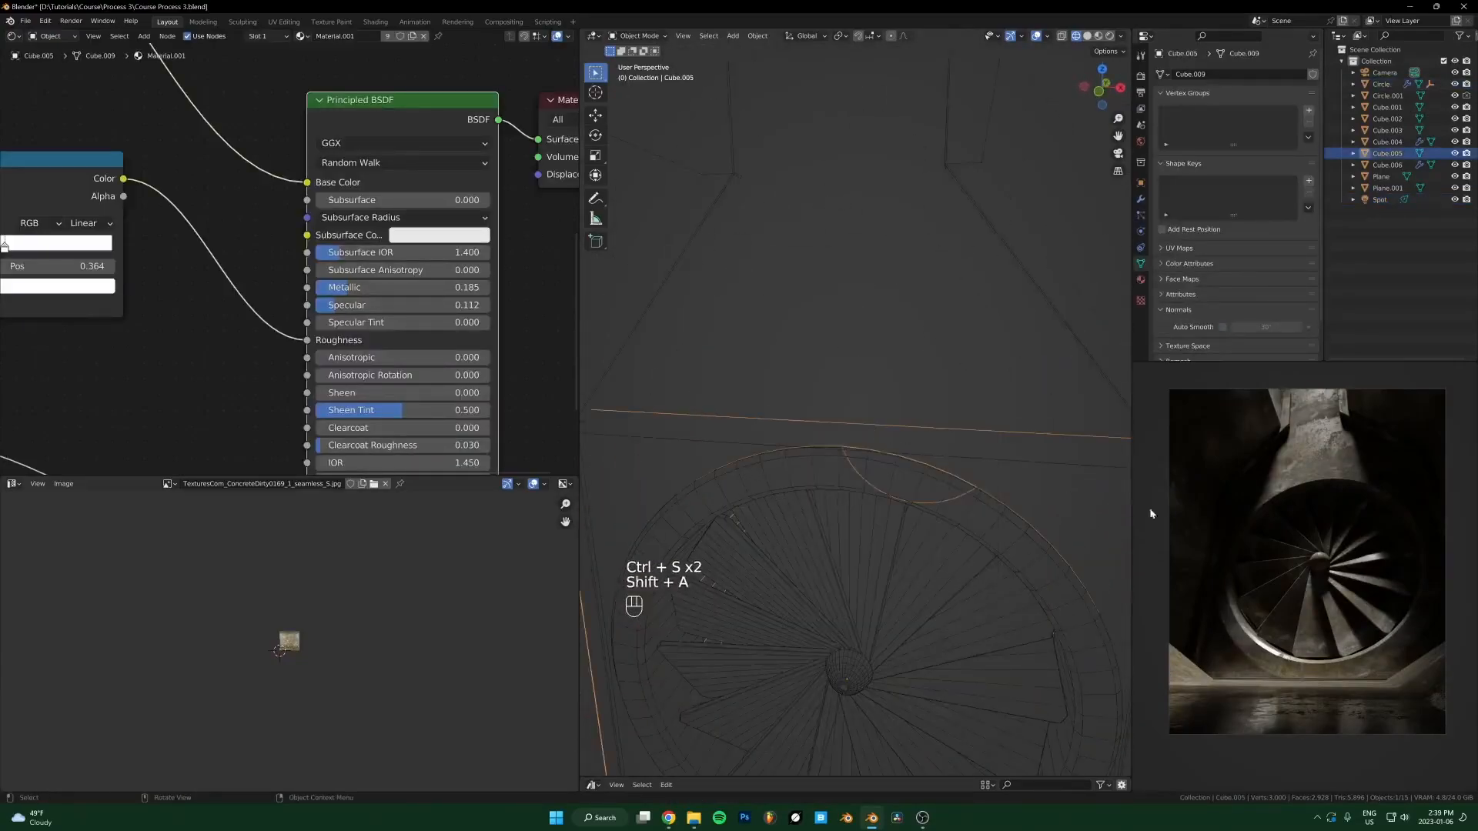
scroll(1397, 511, "up", 3)
scroll(1392, 498, "down", 3)
scroll(955, 450, "down", 2)
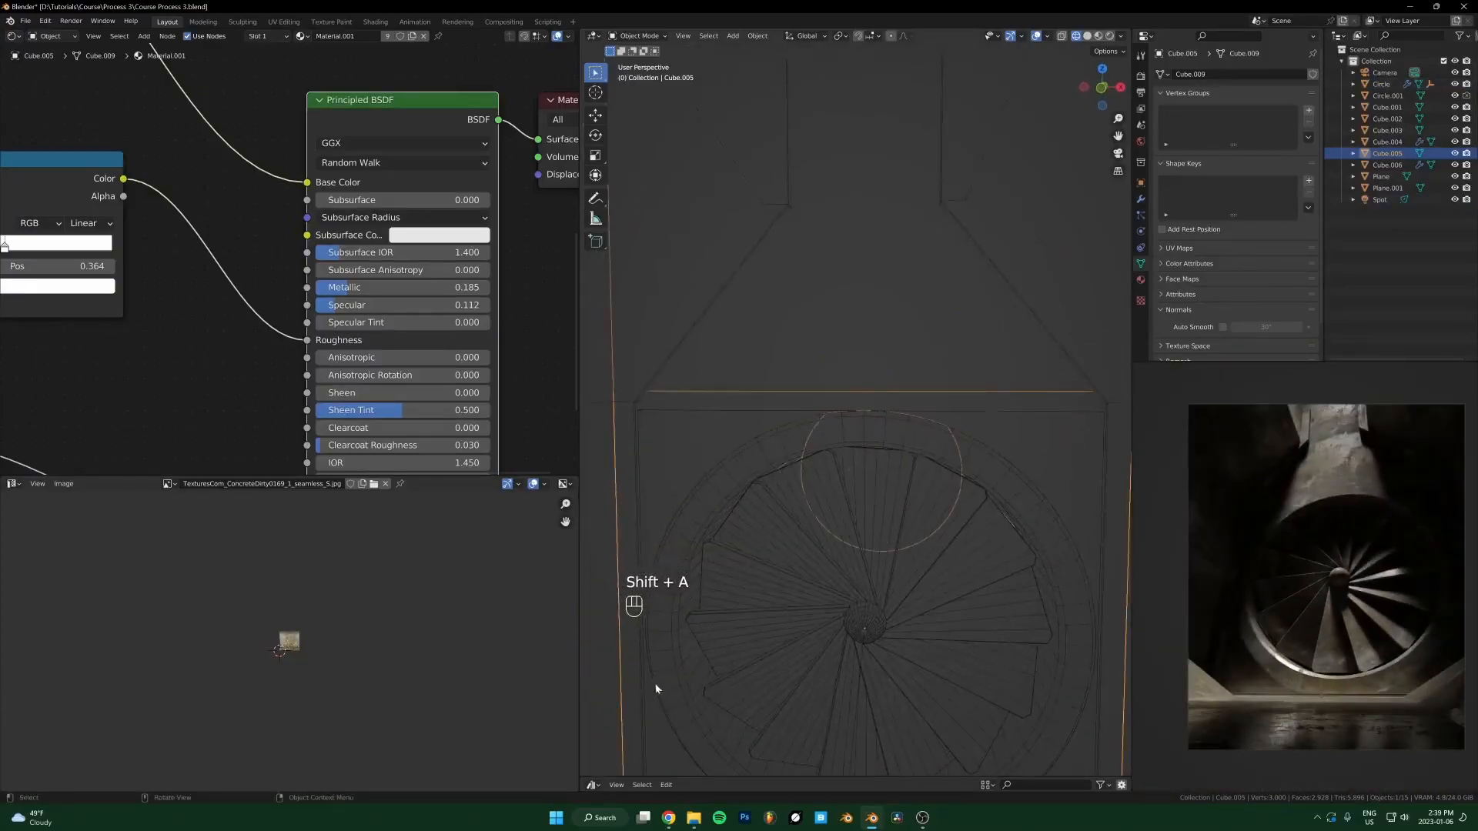
left_click_drag(740, 778, 740, 733)
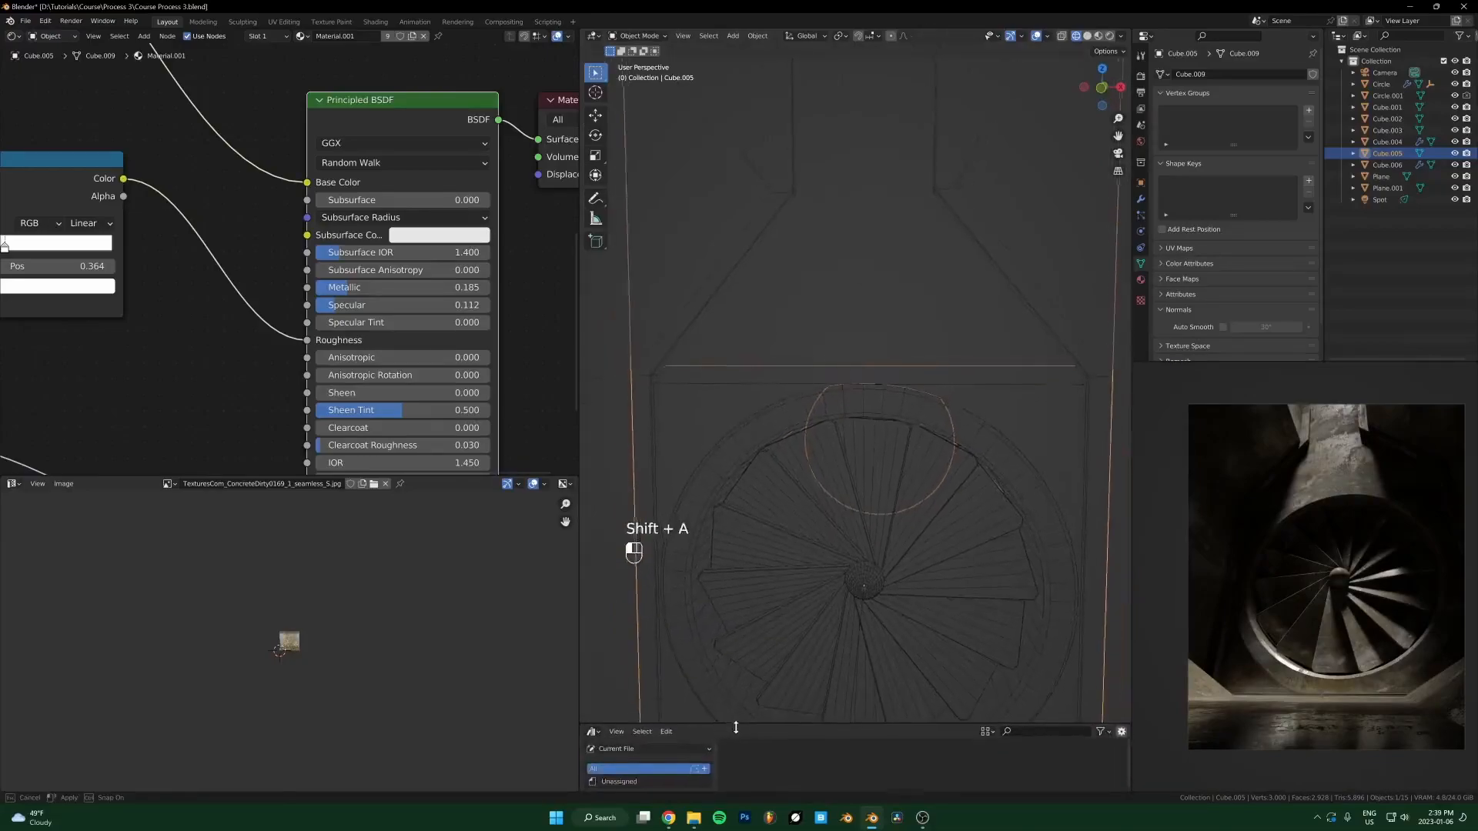
key("shift+a")
mouse_move(834, 347)
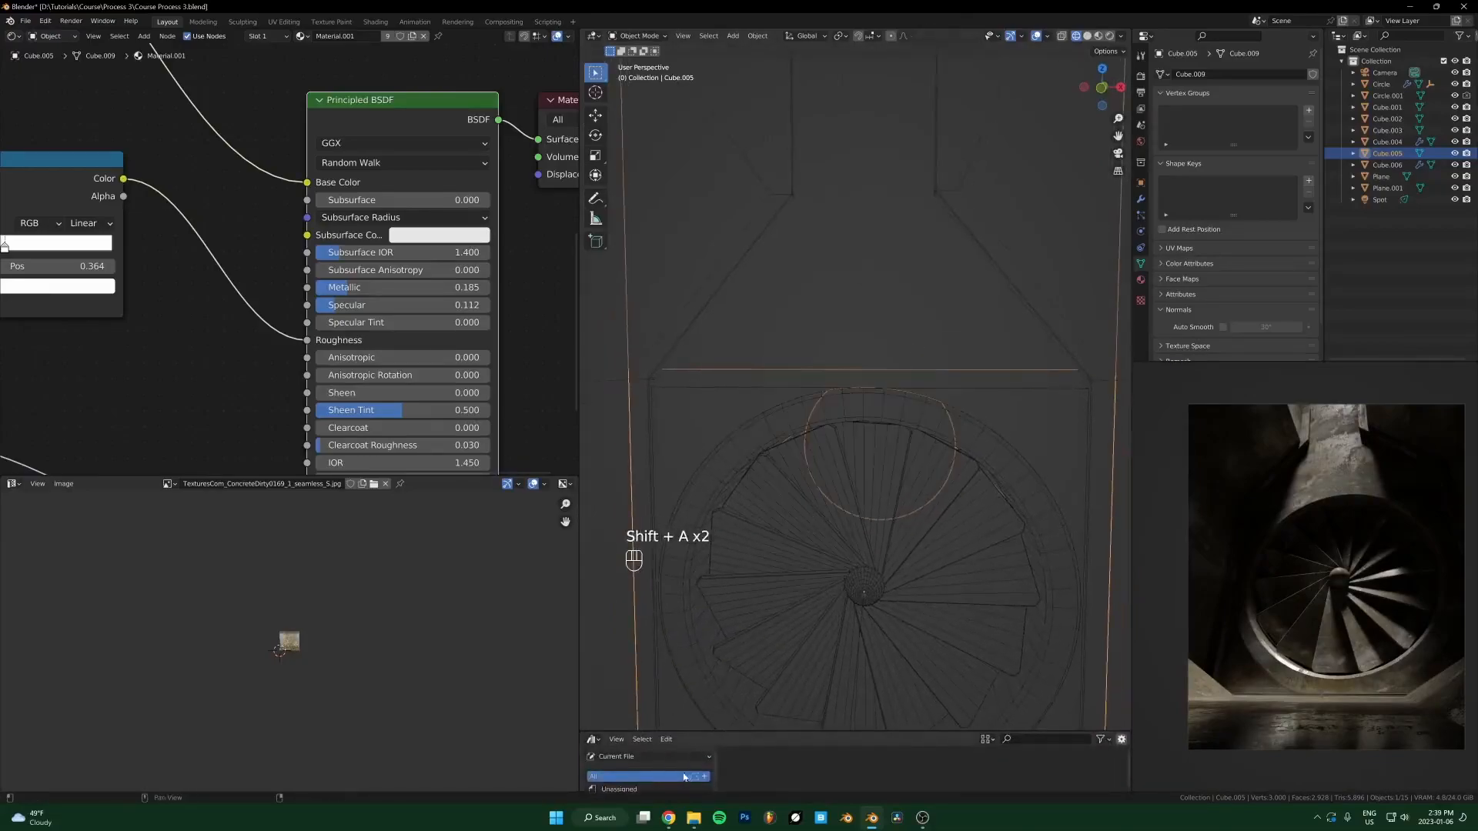
left_click_drag(703, 730, 693, 778)
middle_click_drag(847, 419, 858, 485)
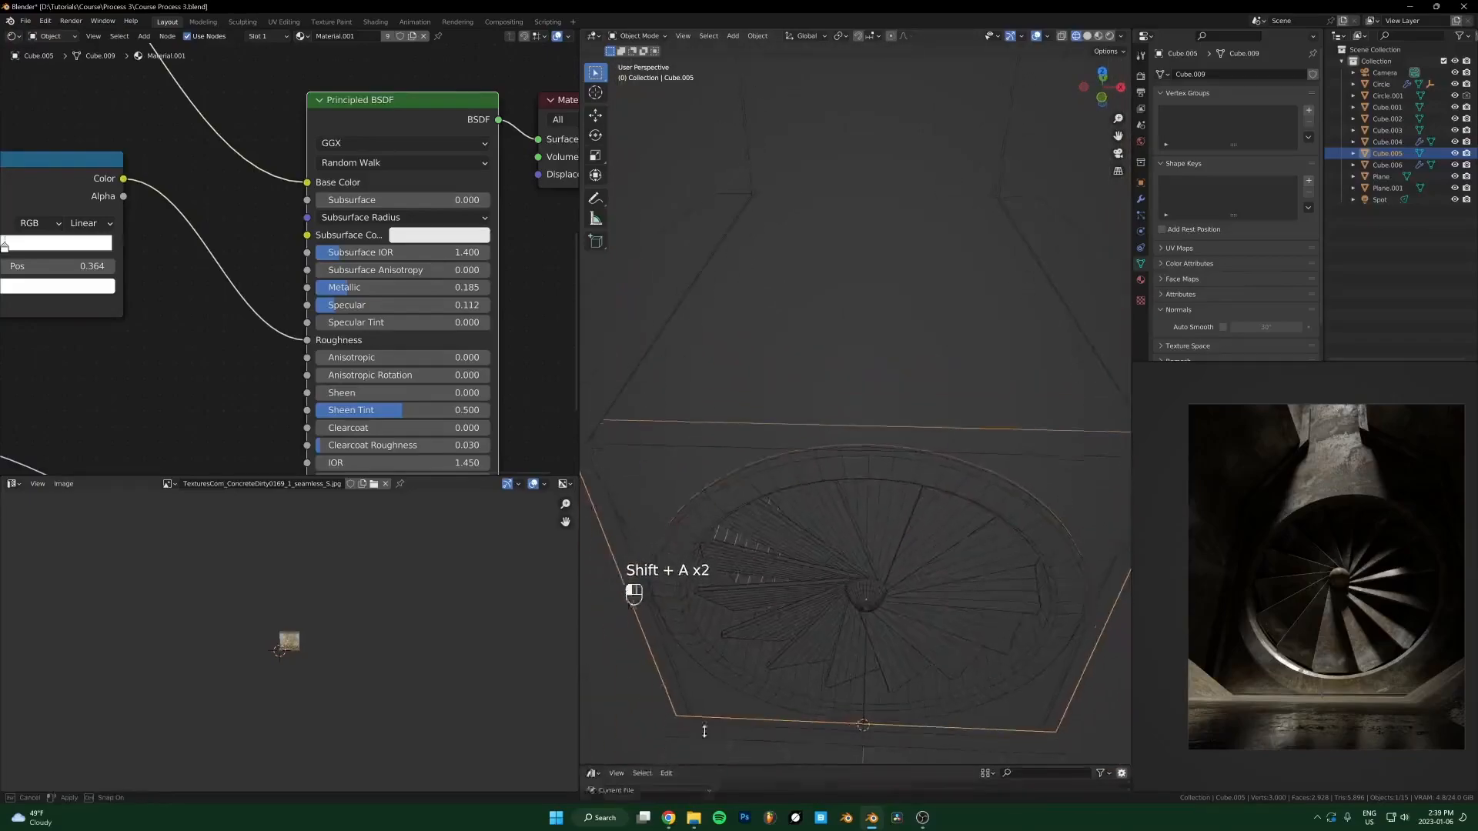
Step: Enlarge the asset browser, switch it to the User Library, and search all assets for "rusty"
left_click_drag(704, 778, 702, 530)
left_click(630, 554)
left_click(633, 622)
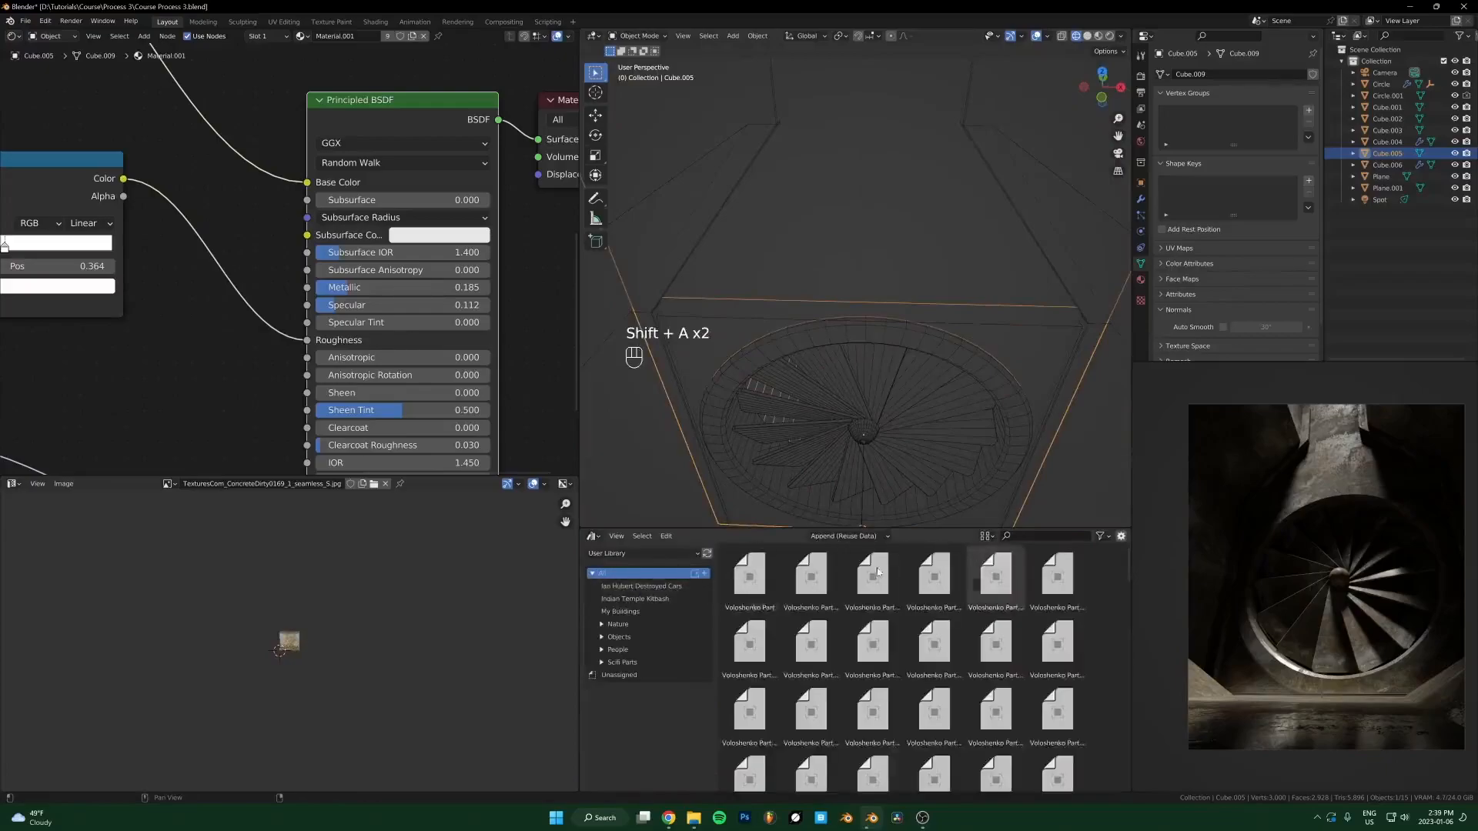
left_click(619, 638)
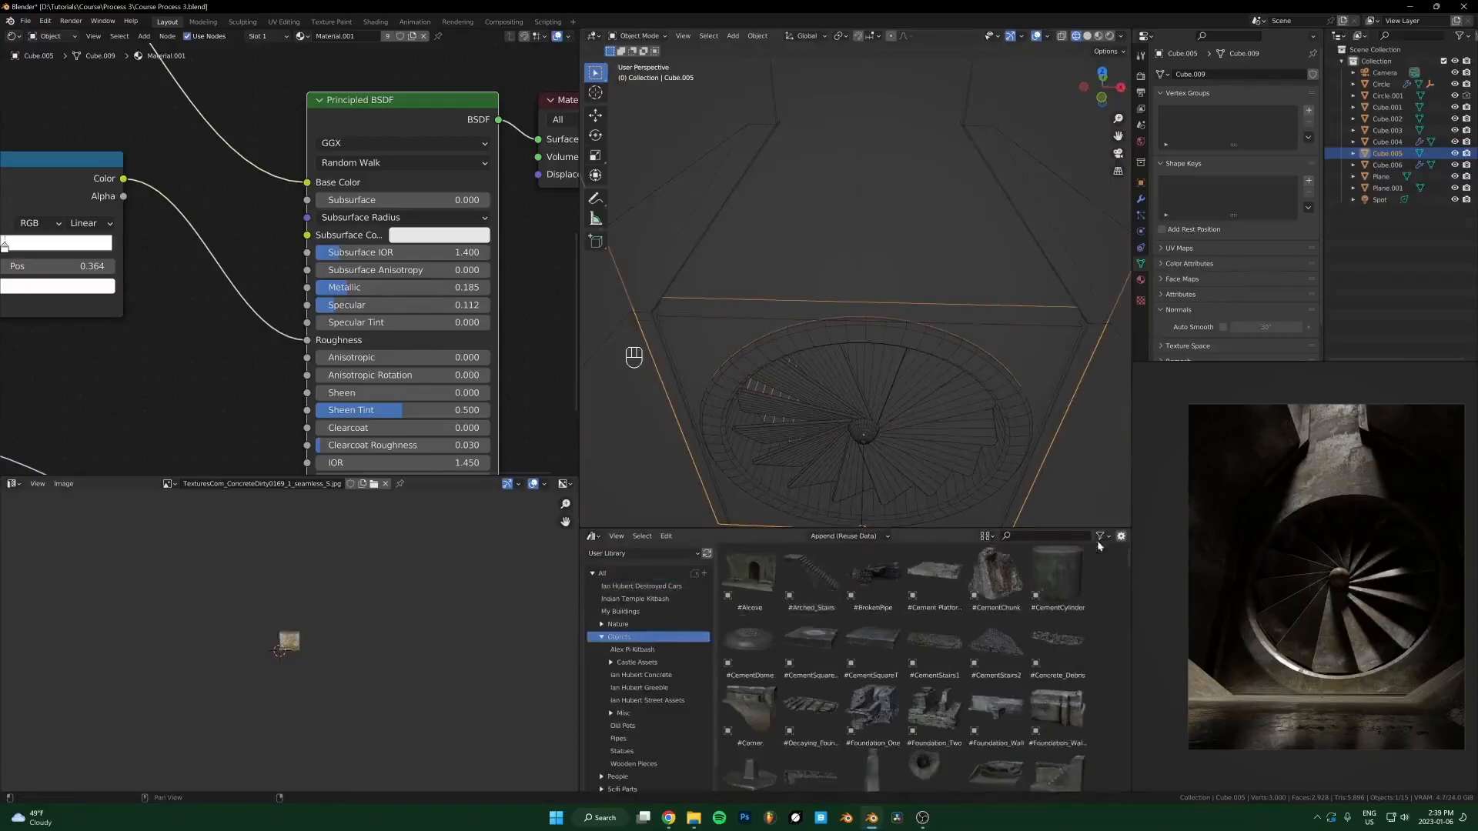
type("rusty")
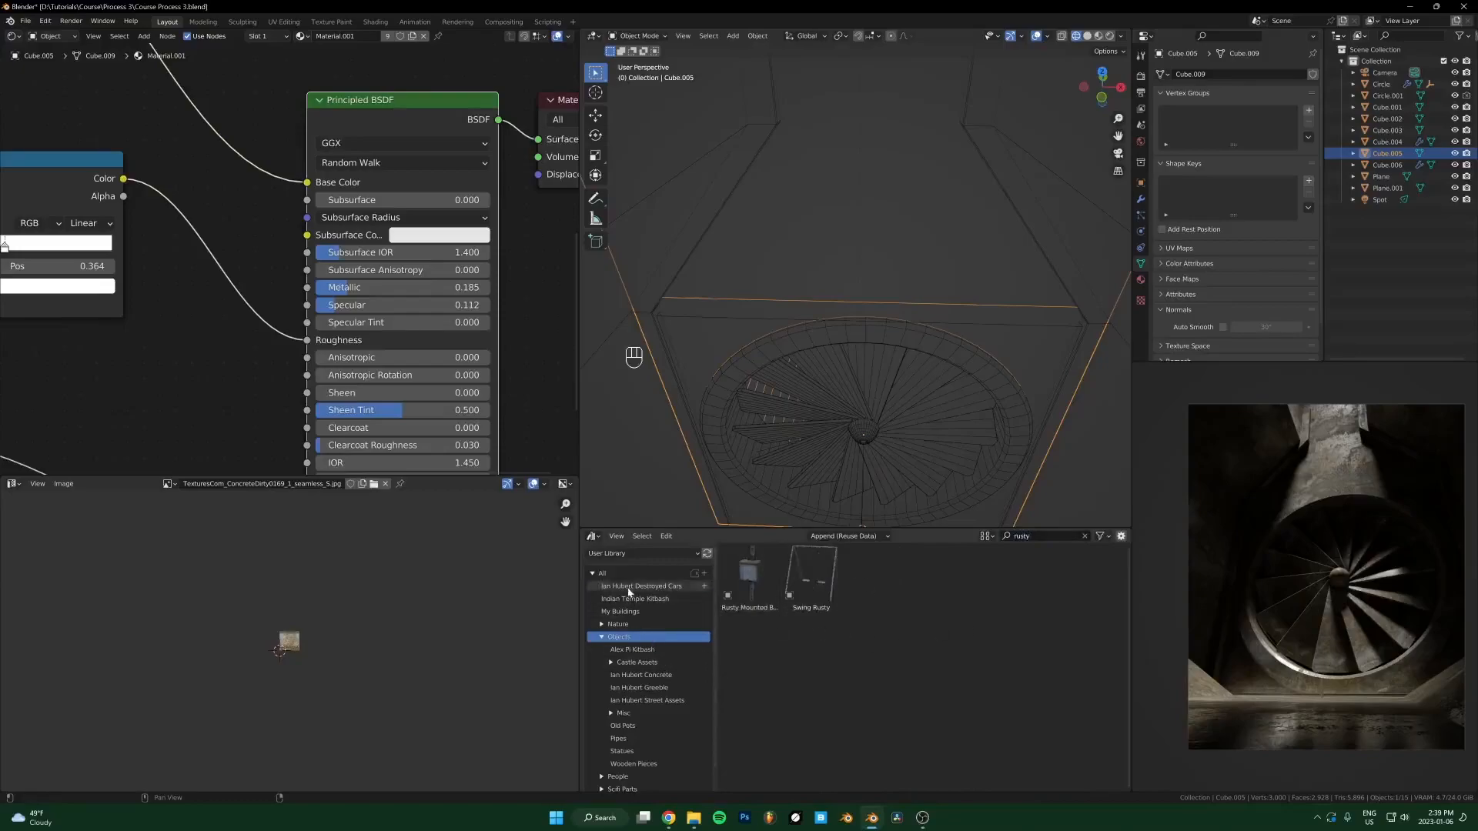
left_click(604, 574)
Step: Place the Rusty Grate asset above the turbine, clear its rotation, and rotate it 90° about Z
left_click_drag(769, 552, 901, 313)
key("alt+r")
type("rz90")
left_click(885, 340)
Step: Move the rusty grate horizontally about 0.4 m in X and 3.2 m in Y above the turbine opening
key("g")
key("shift+z")
left_click(921, 365)
key("KP_Decimal")
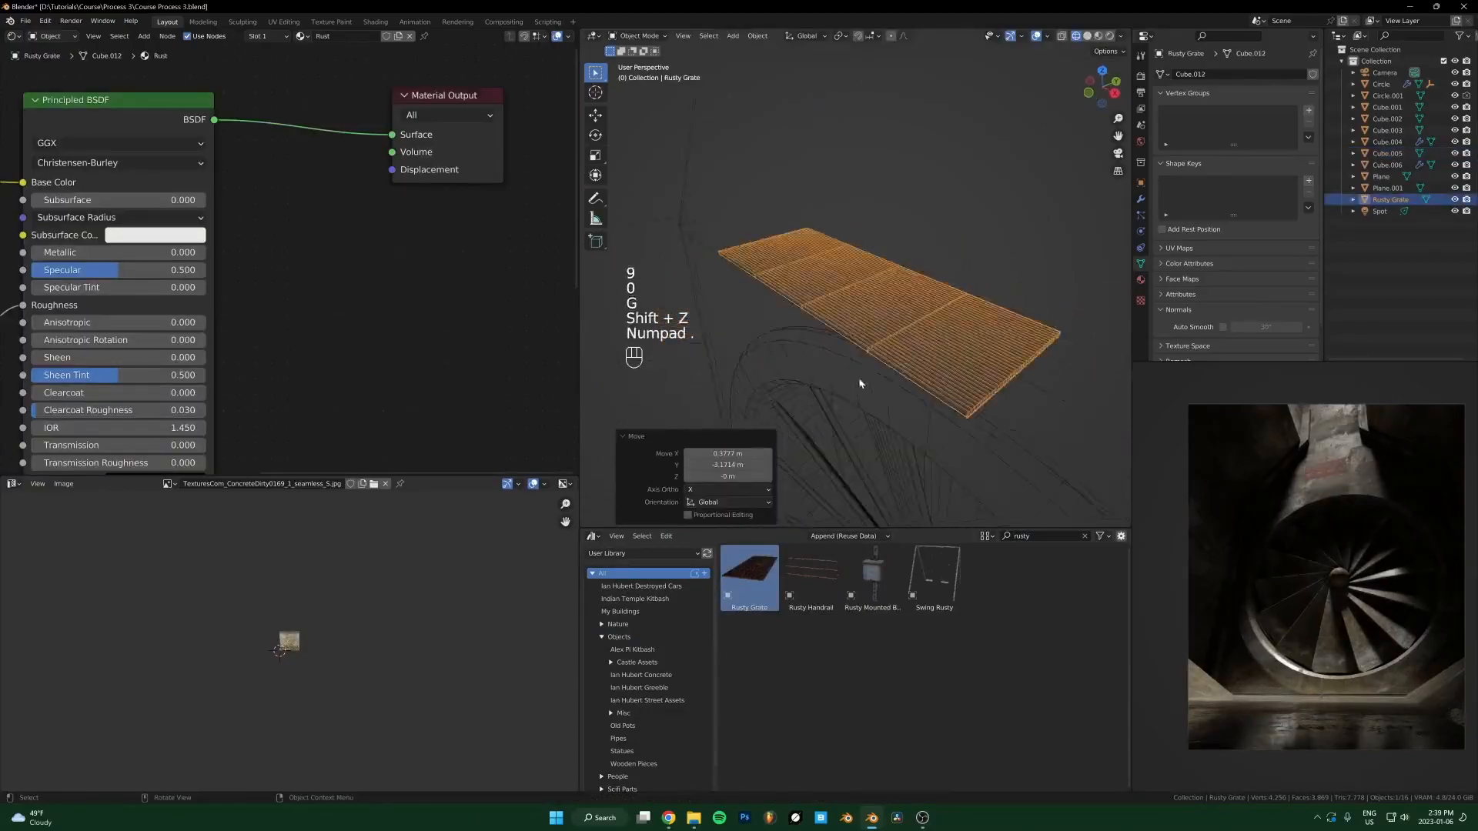
scroll(868, 390, "up", 3)
scroll(864, 360, "down", 4)
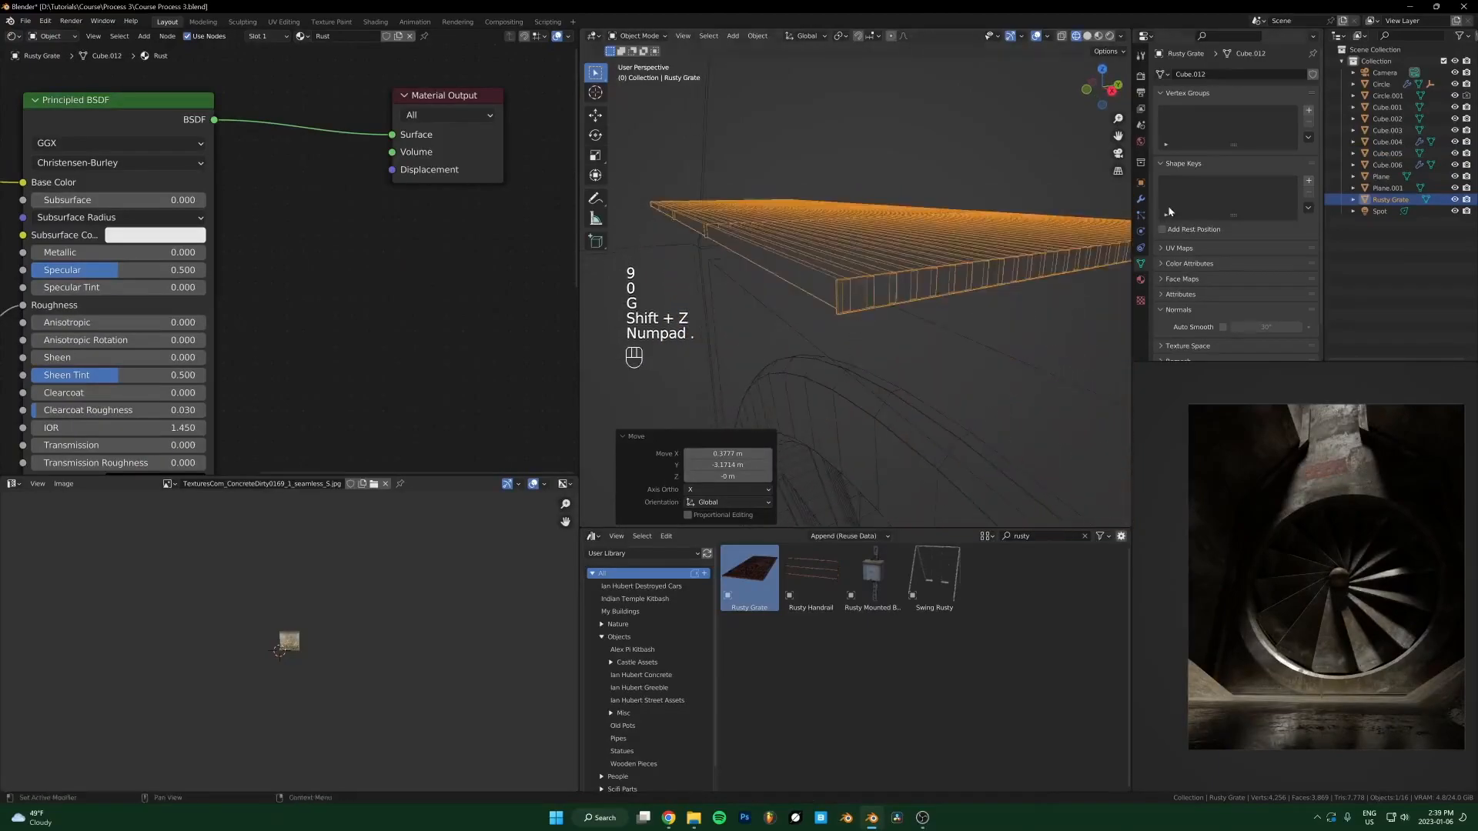
Step: Link the material of wall Cube.005 (Material.001) to the rusty grate, leaving only the grate selected
mouse_move(918, 275)
middle_mouse_down()
mouse_move(953, 283)
mouse_move(899, 287)
middle_mouse_up()
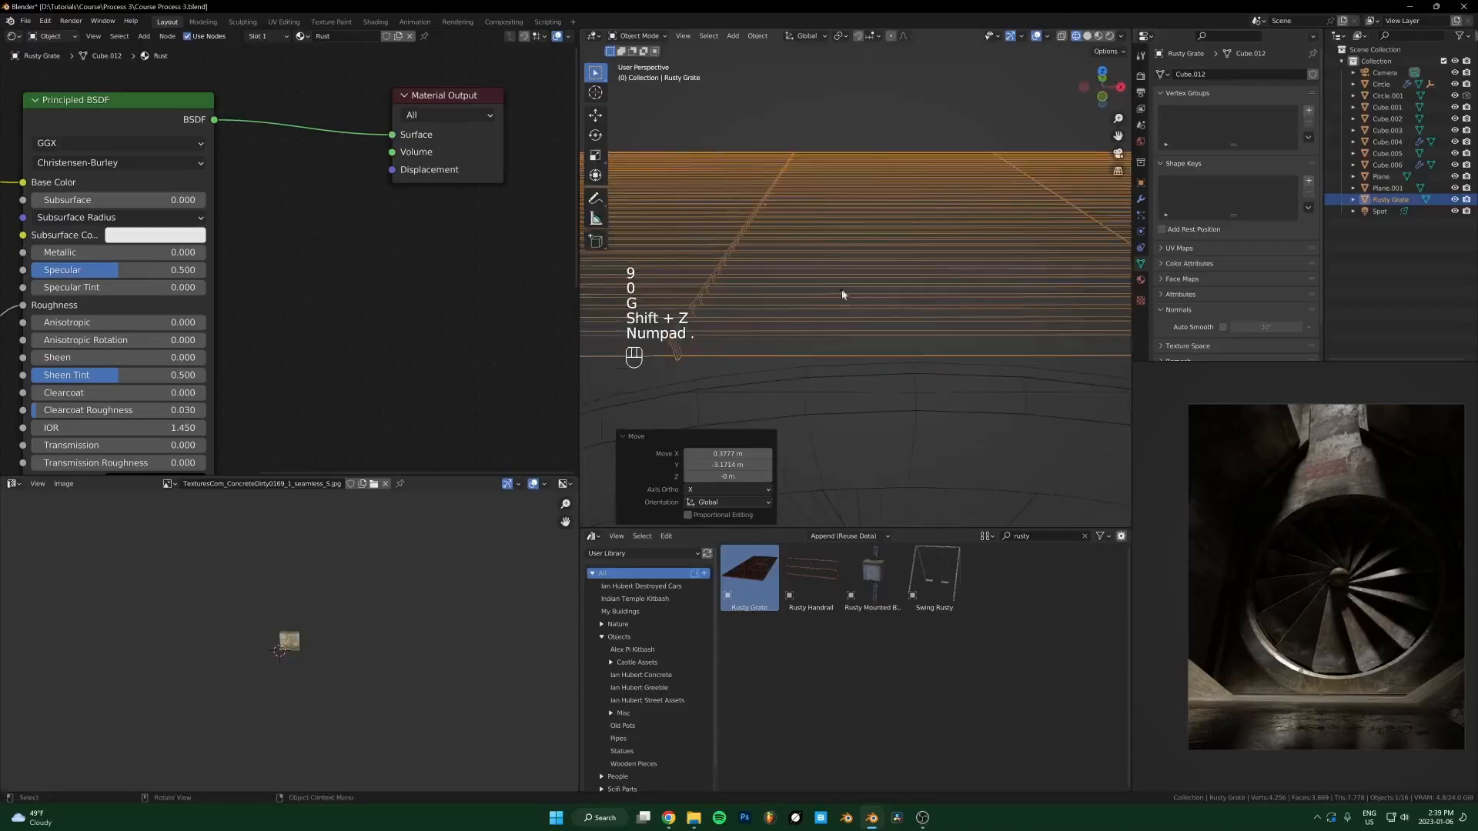
middle_click_drag(915, 349, 898, 272)
left_click(937, 243, "shift")
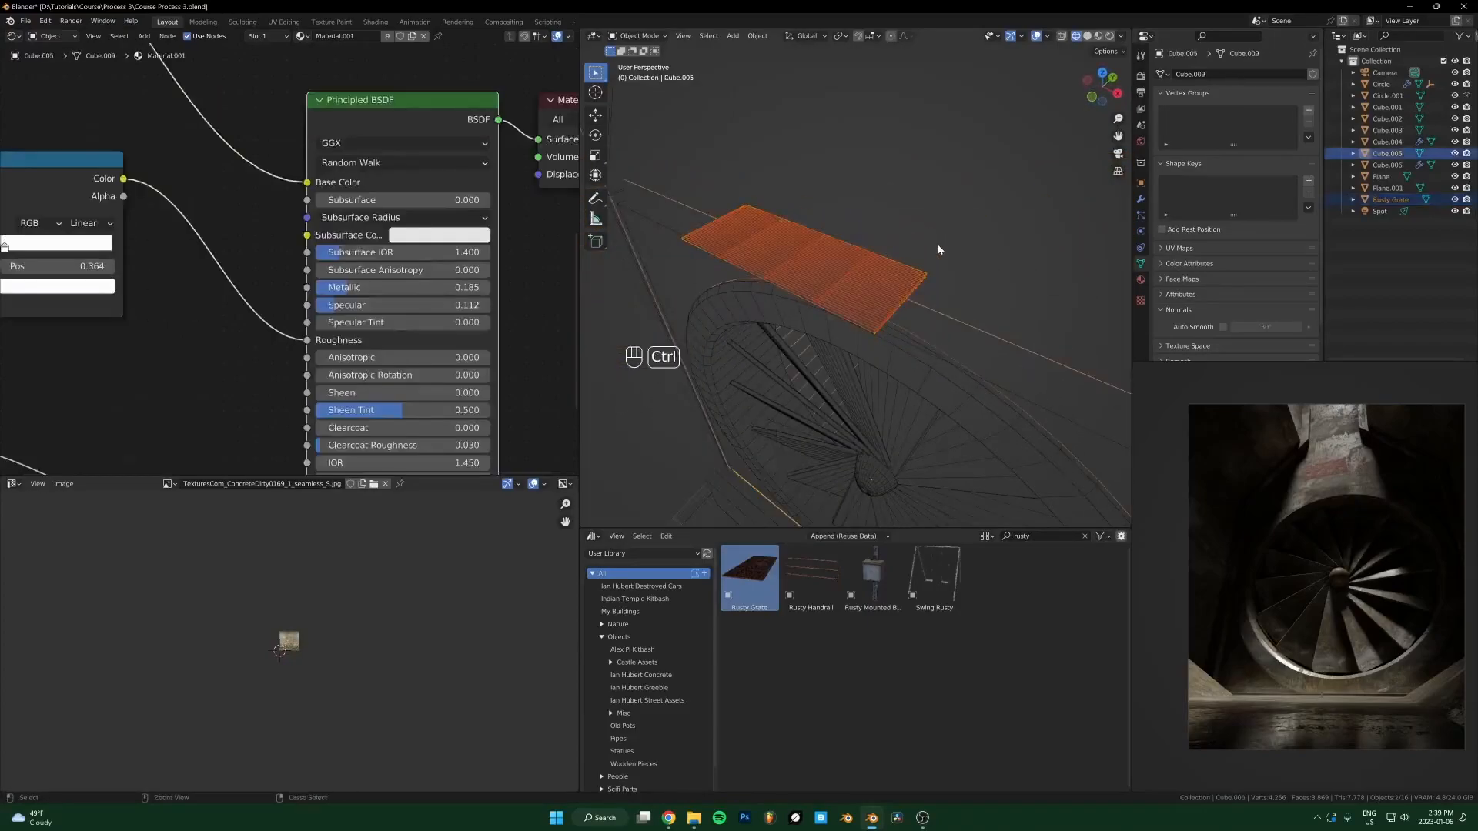
key("ctrl+l")
left_click(937, 243)
left_click(901, 316)
Step: Move the rusty grate about 1.1 m along Y at its original scale
key("s")
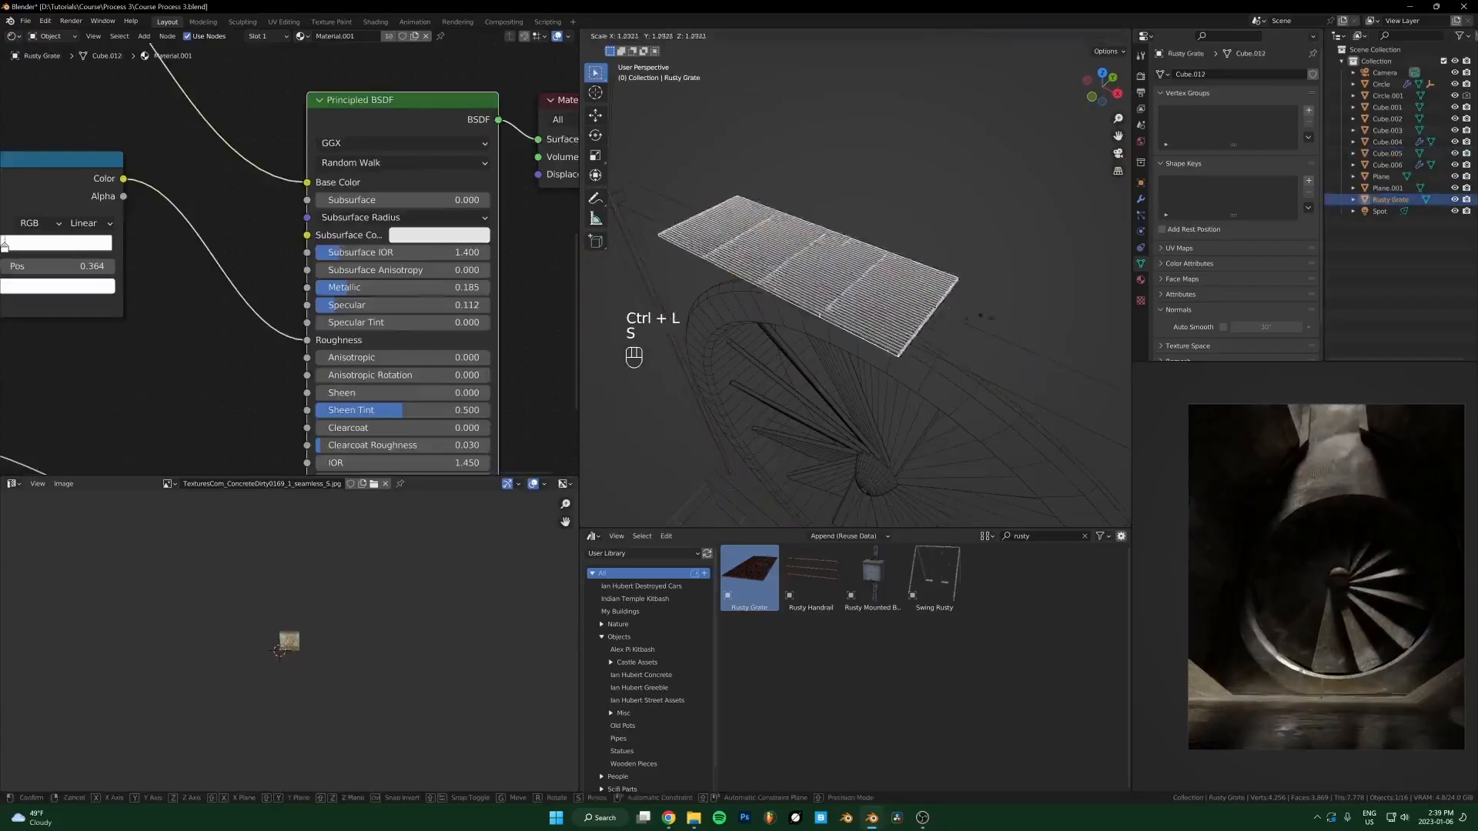
key("Escape")
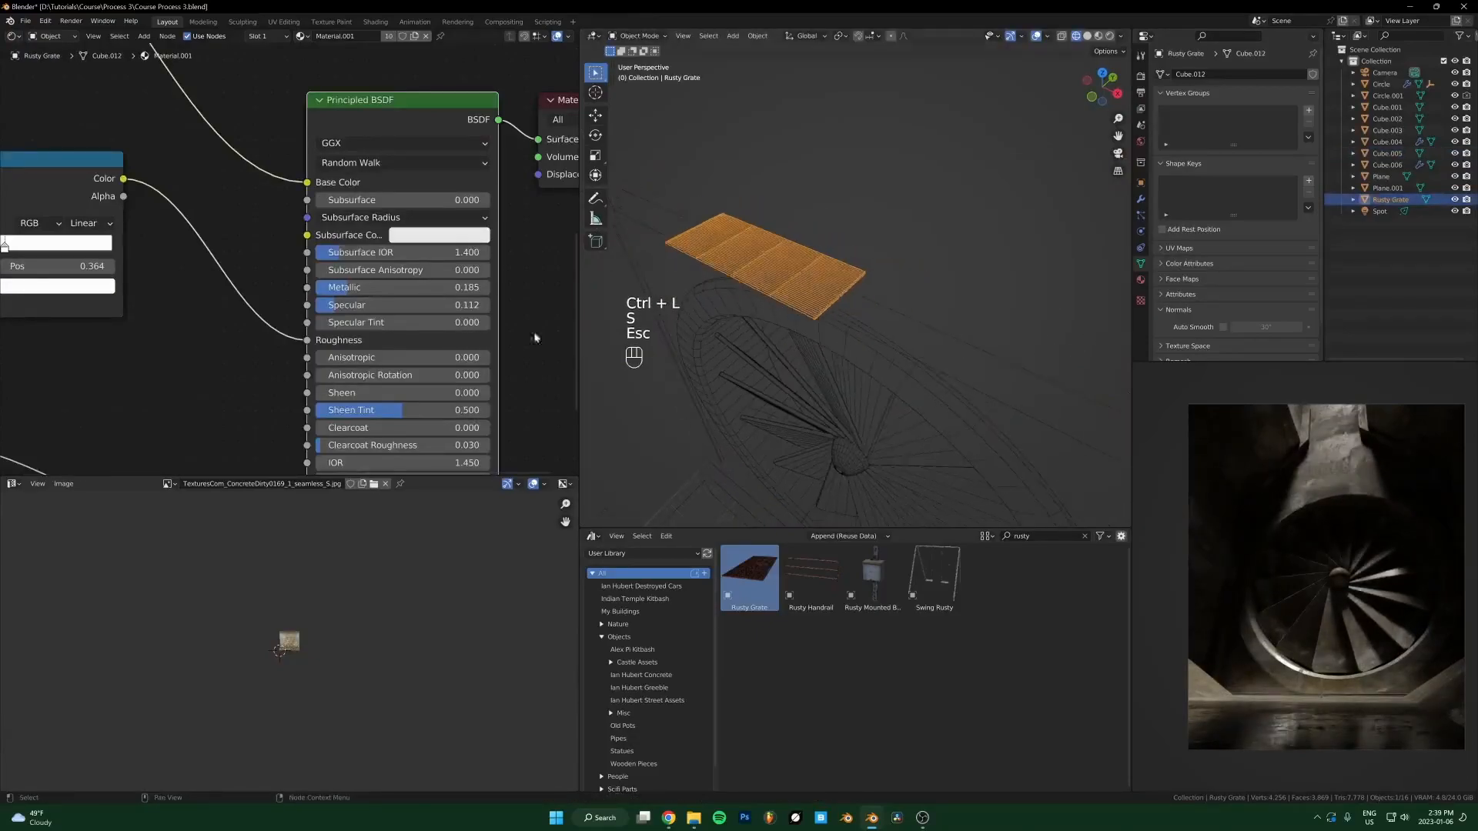
key("g")
key("y")
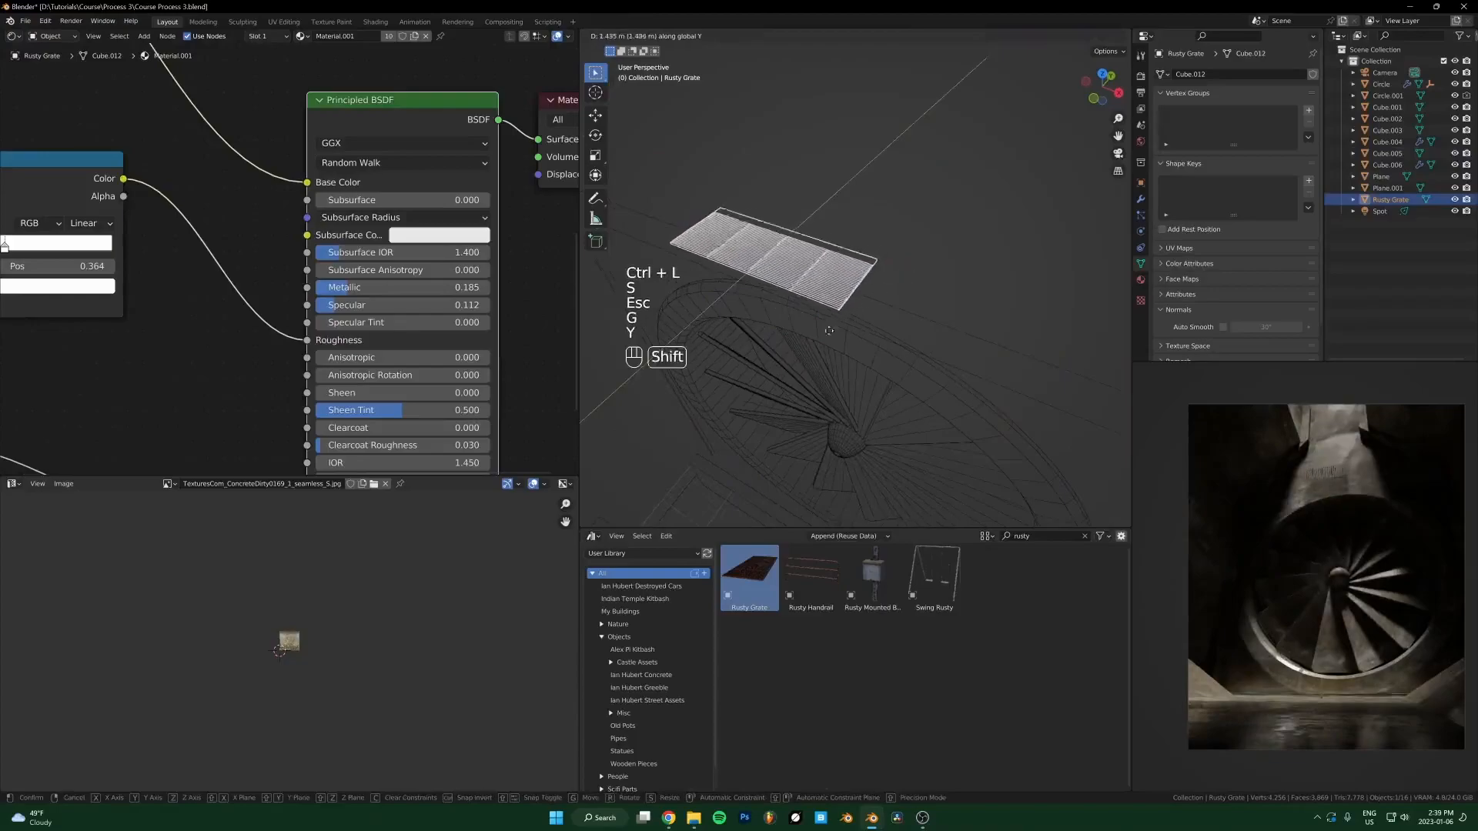
left_click(849, 367)
scroll(849, 366, "up", 2)
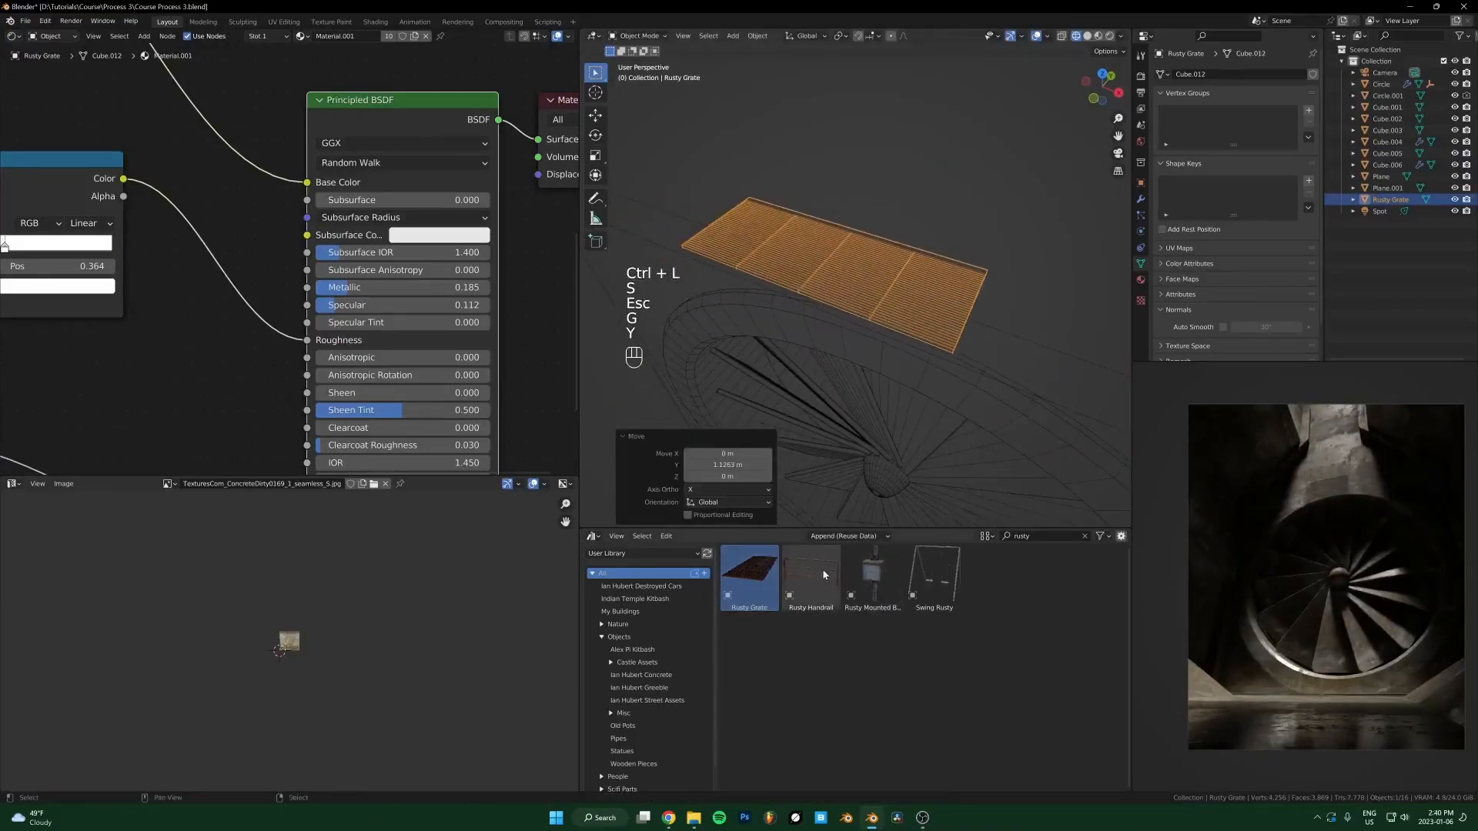
Step: Place the Rusty Handrail asset on top of the grate and rotate it 90° about Z
left_click_drag(824, 574, 851, 282)
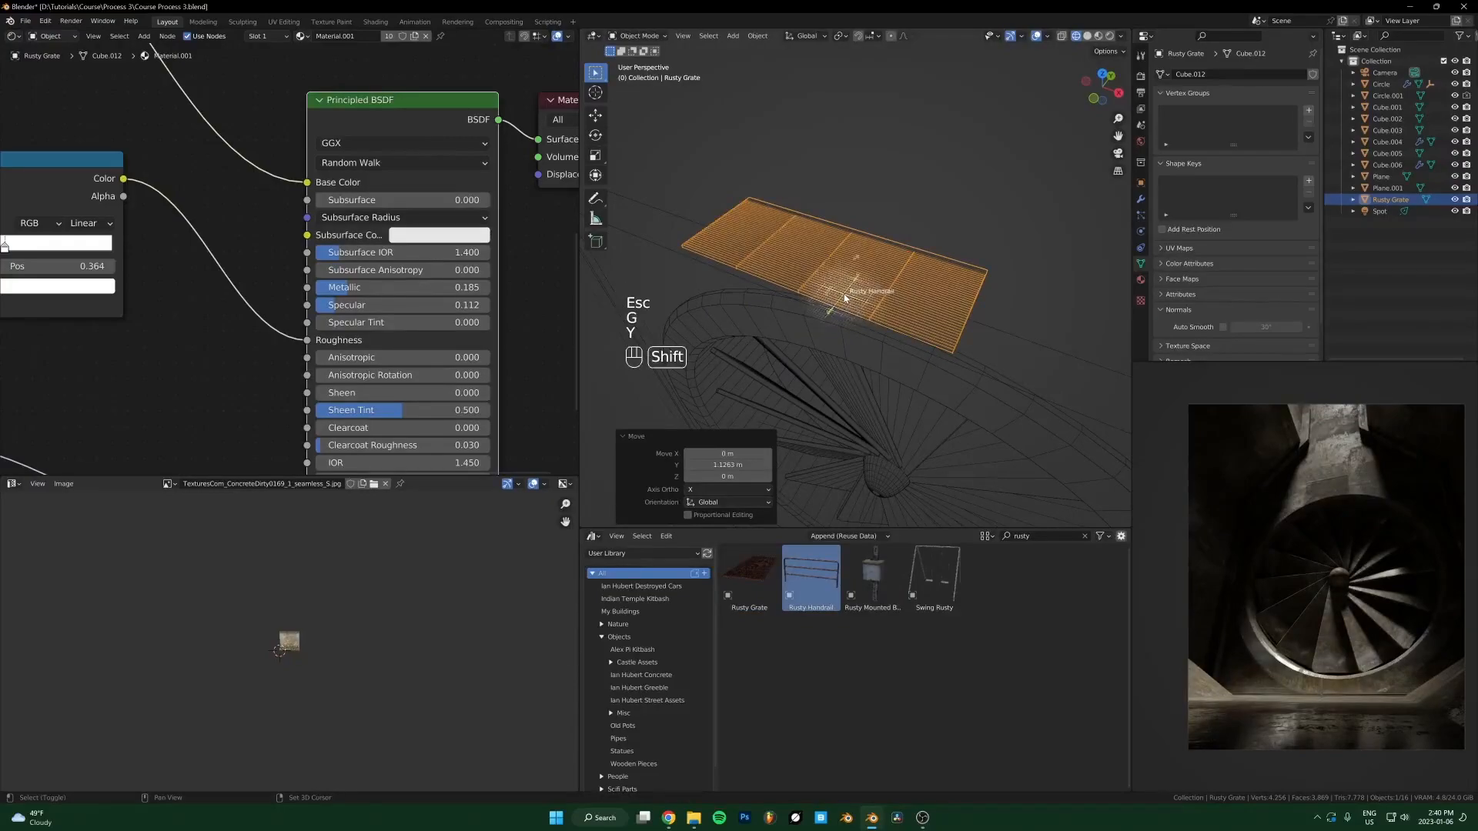
left_click_drag(846, 298, 854, 297)
type("rz")
type("90")
left_click(904, 318)
scroll(861, 317, "up", 3)
middle_click_drag(832, 323, 885, 269)
middle_click_drag(743, 247, 863, 273, "shift")
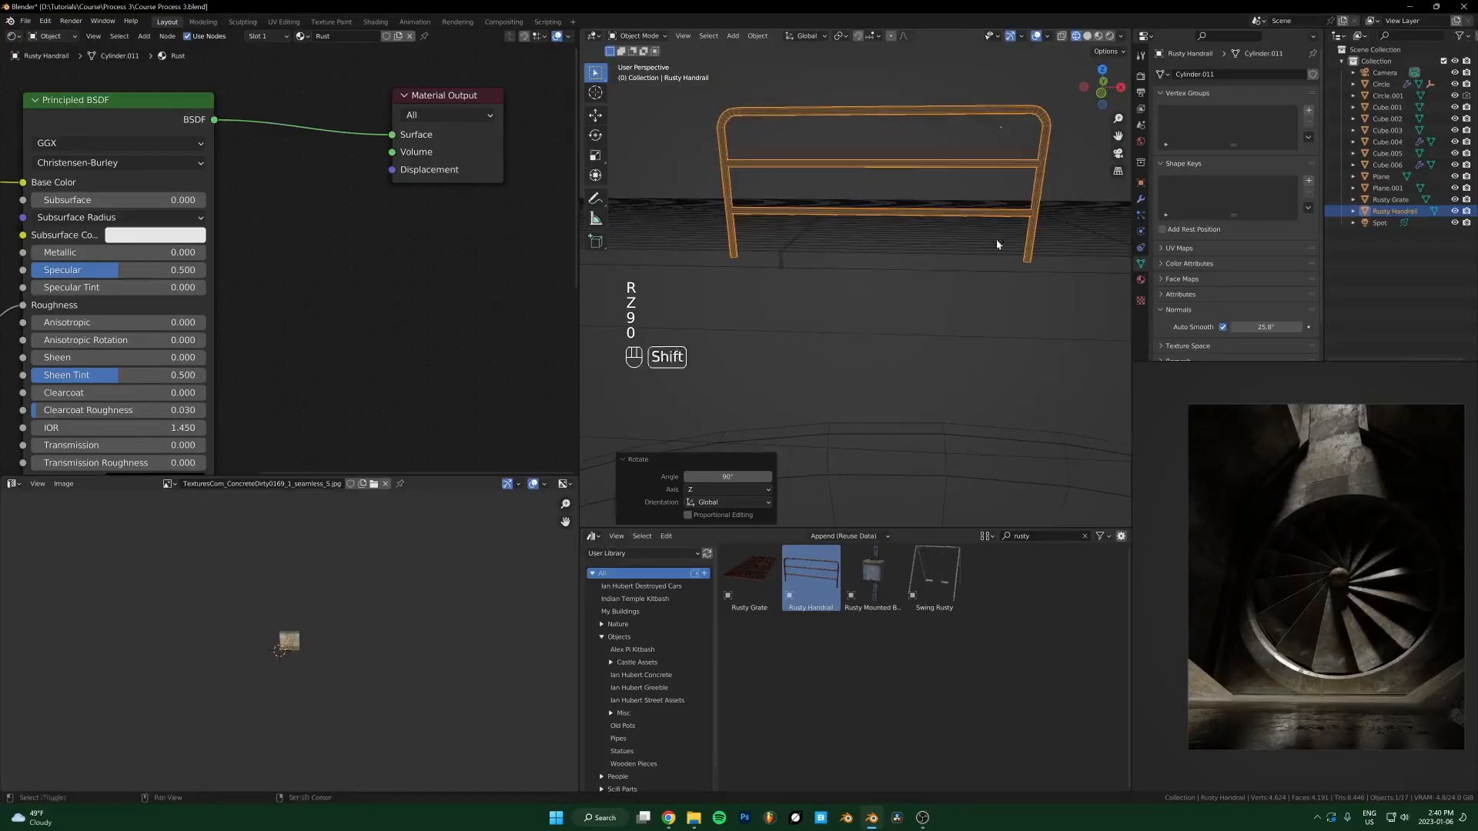
middle_click_drag(999, 230, 946, 168, "shift")
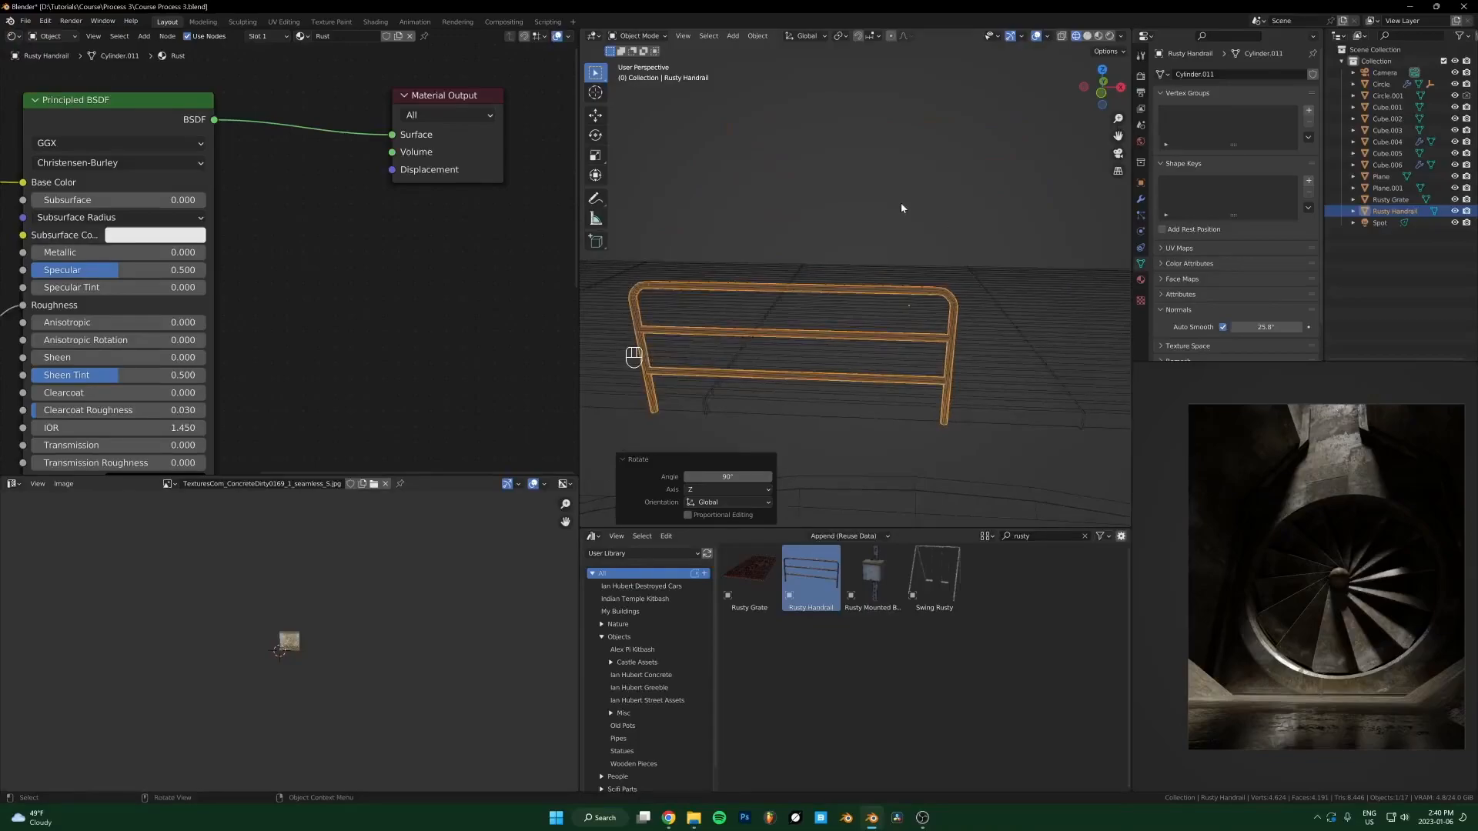
Step: Move the rusty handrail about 0.45 m along Y on the grate
scroll(937, 337, "down", 5)
middle_click_drag(937, 336, 824, 308)
key("KP_Decimal")
key("q")
left_click(908, 280)
key("g")
key("y")
left_click(959, 246)
middle_click_drag(973, 241, 1086, 231)
scroll(1089, 223, "down", 4)
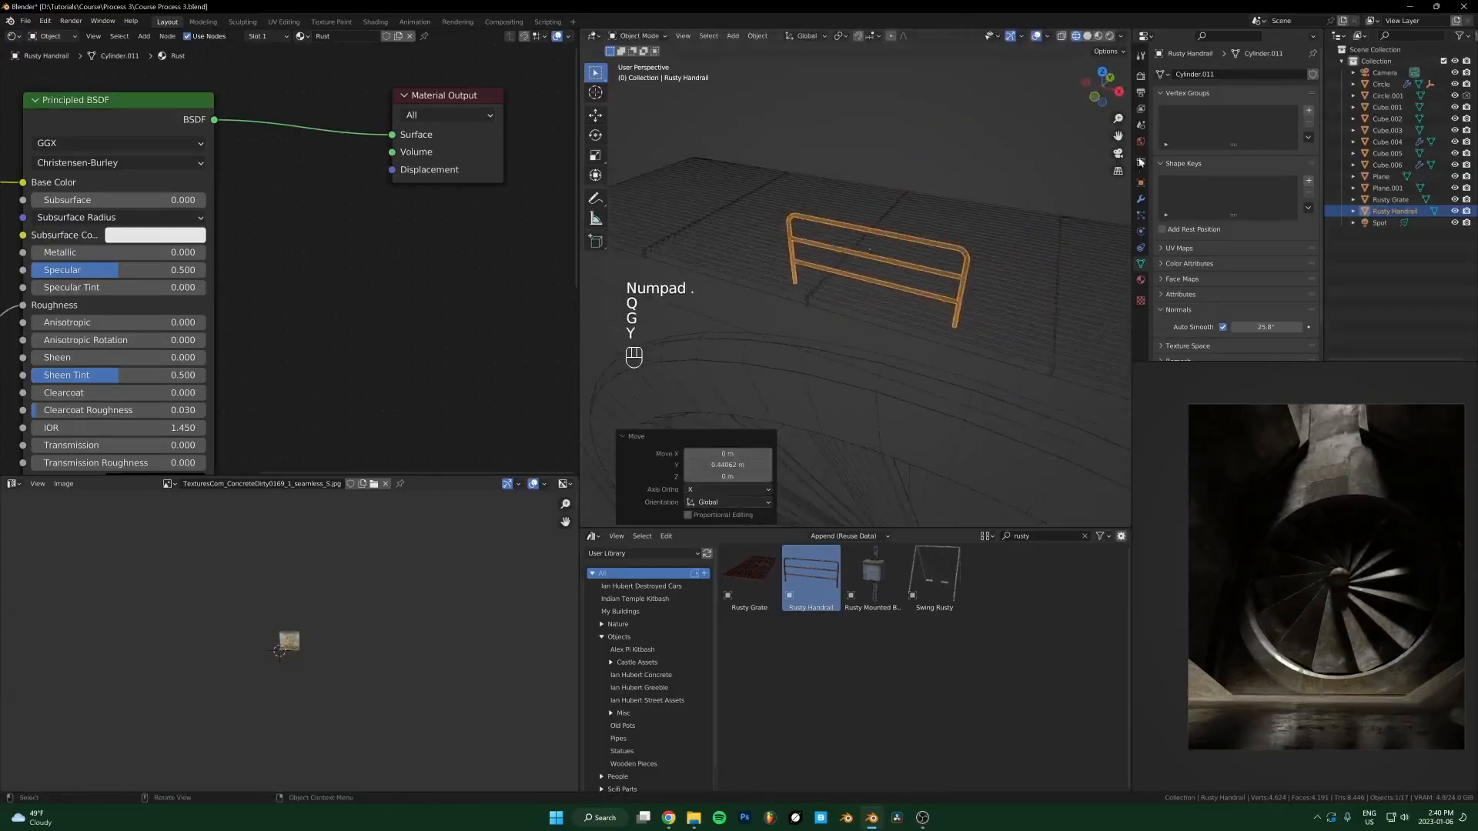
Step: Add an Array modifier to the rusty handrail and move it about 3.4 m along X on the grate
left_click(1140, 200)
left_click(1231, 74)
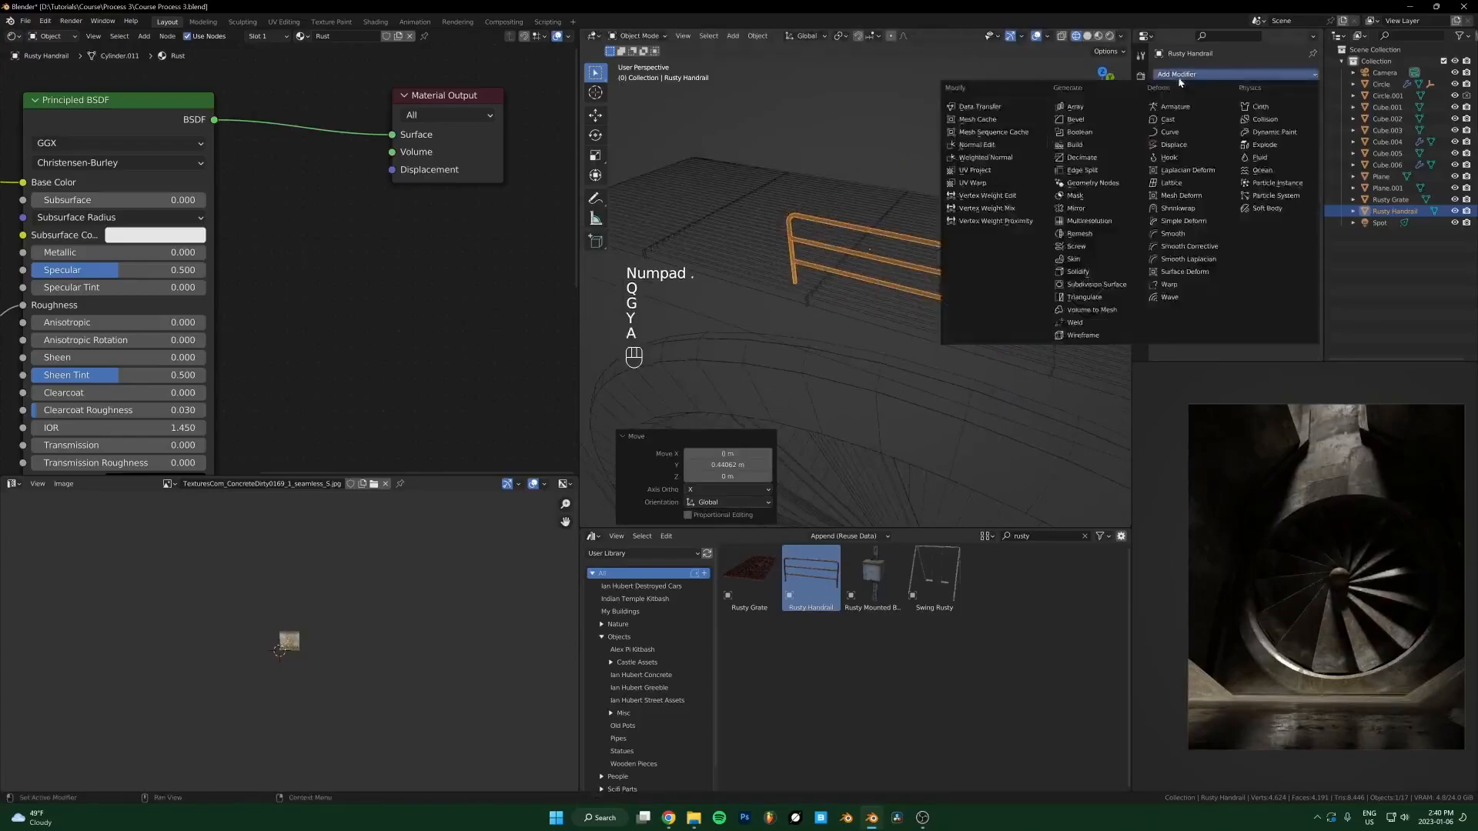
left_click(1059, 93)
key("g")
key("x")
left_click(982, 319)
scroll(982, 319, "down", 4)
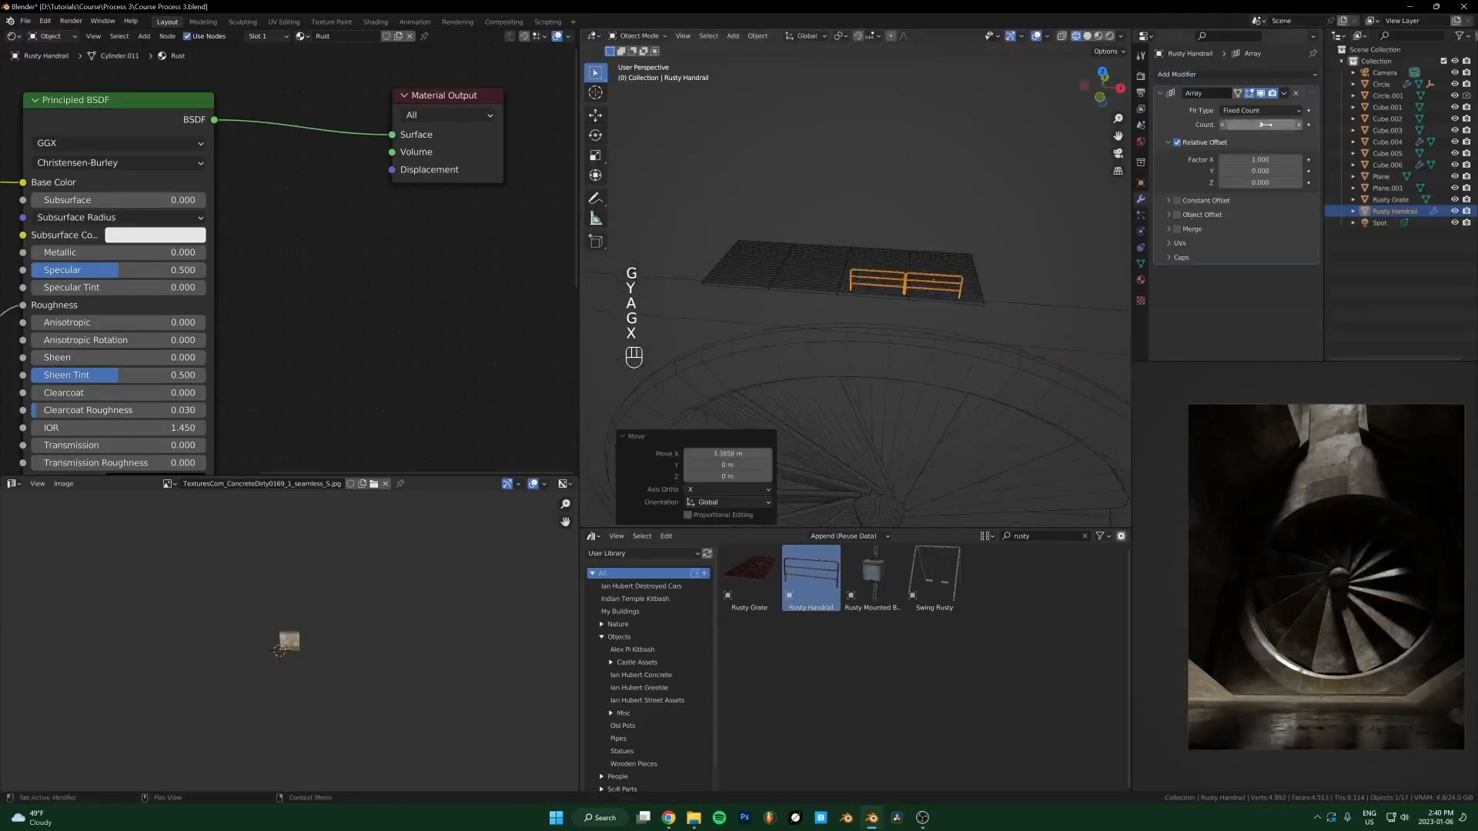
Step: Set the rusty handrail's array count to 5 and move it about 0.8 m along X over the grate
left_click(1301, 125)
left_click(1301, 126)
scroll(890, 346, "up", 2)
key("g")
key("x")
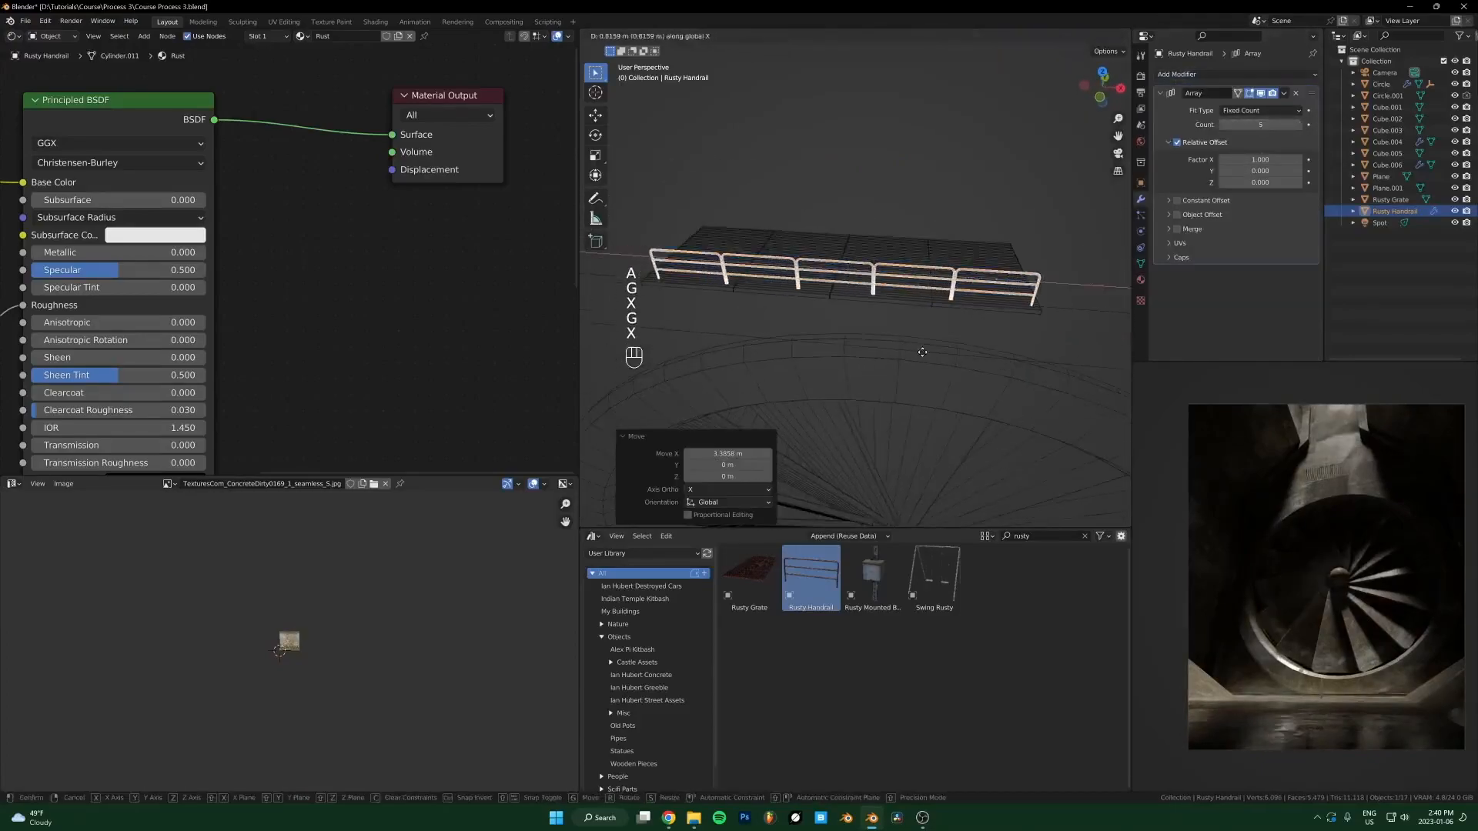
left_click(899, 348)
Step: Examine the handrail's mesh in Edit Mode, selecting the faces of its middle rail to see how it is built
key("Tab")
scroll(885, 261, "up", 3)
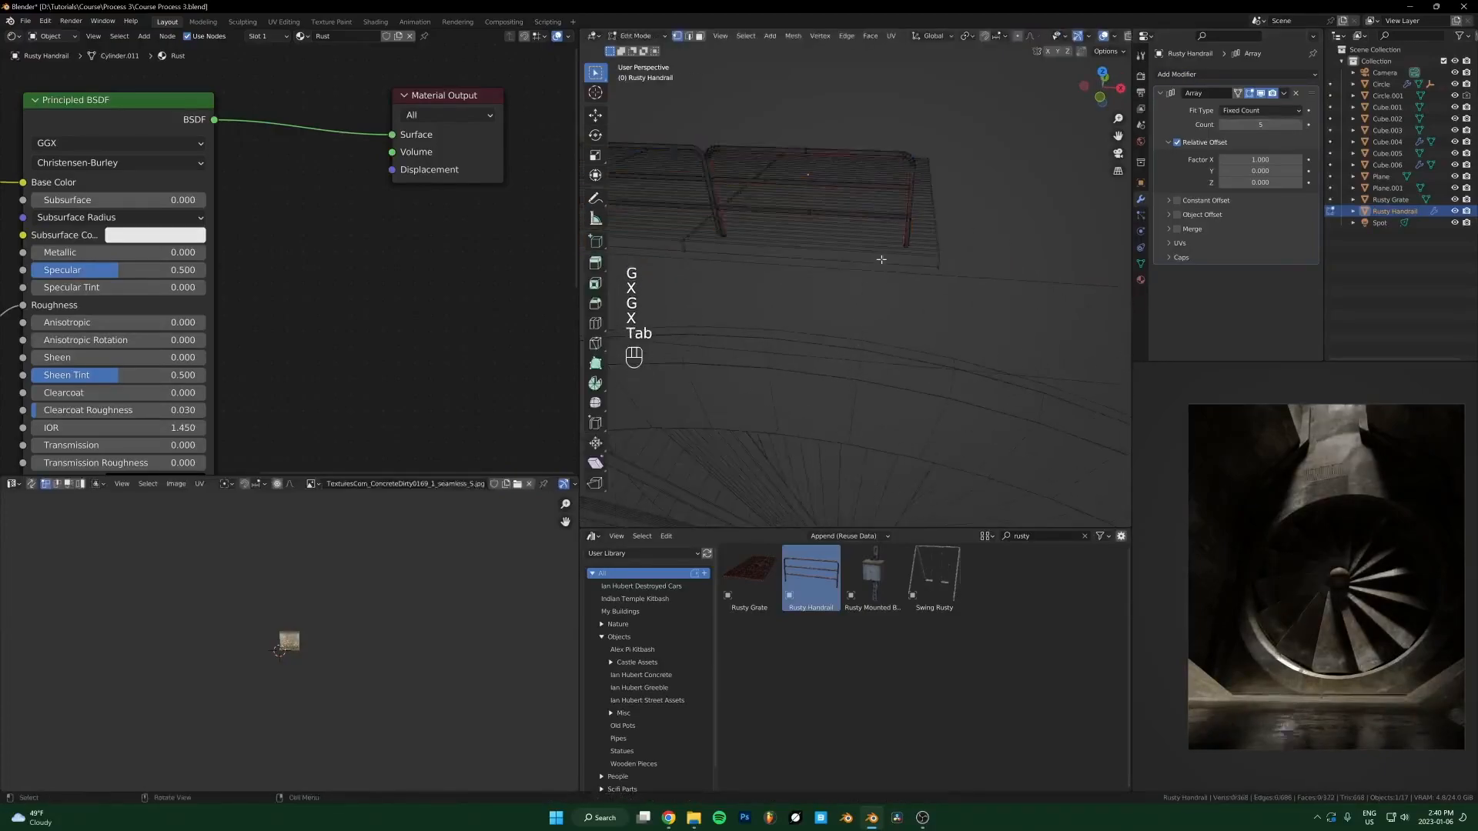
key("a")
key("KP_Decimal")
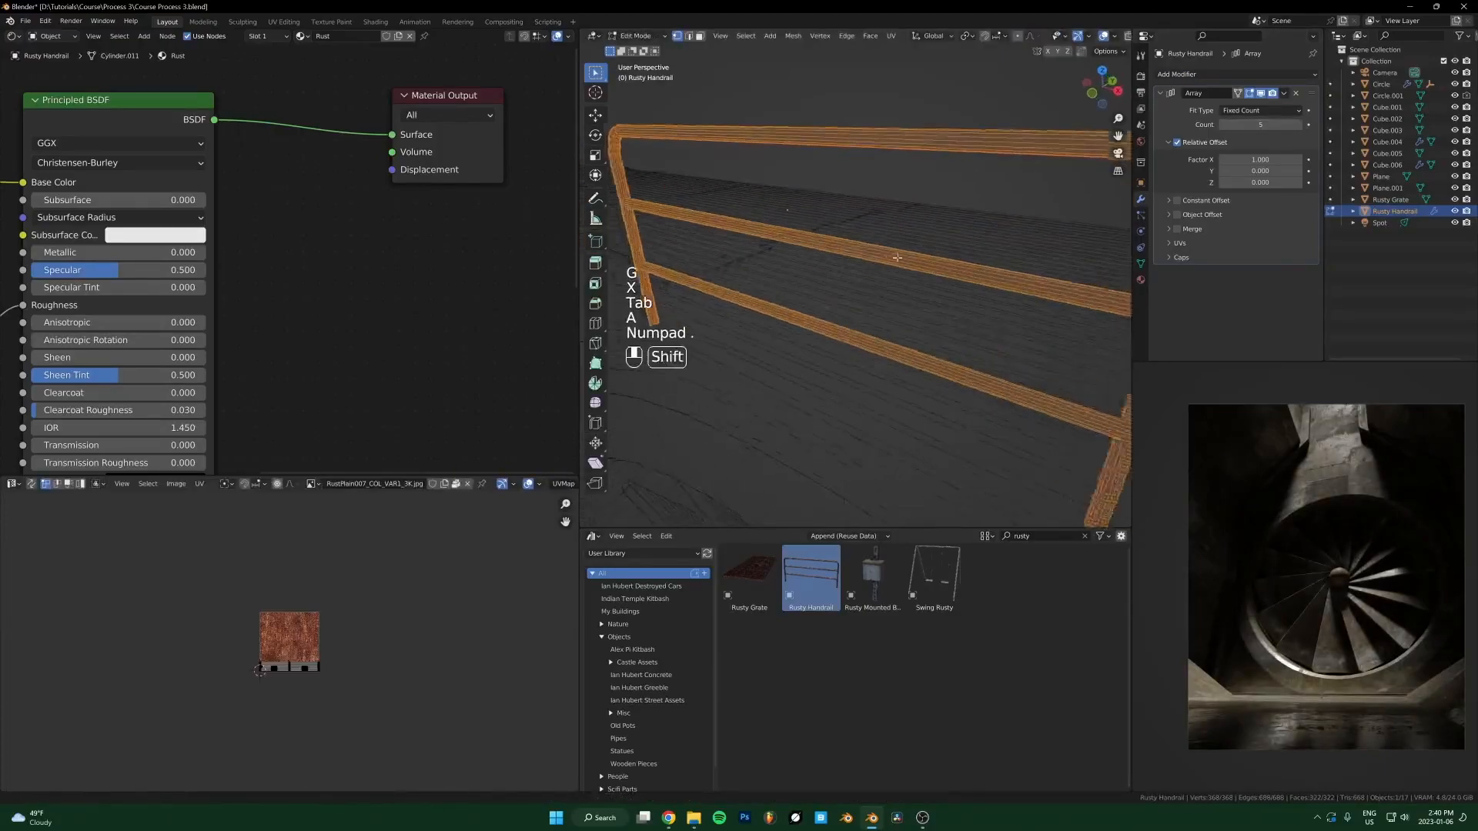
middle_click_drag(950, 256, 960, 350)
scroll(821, 346, "up", 3)
scroll(960, 349, "up", 4)
scroll(960, 350, "down", 4)
left_click(898, 298)
key("3")
left_click(908, 299)
key("alt+z")
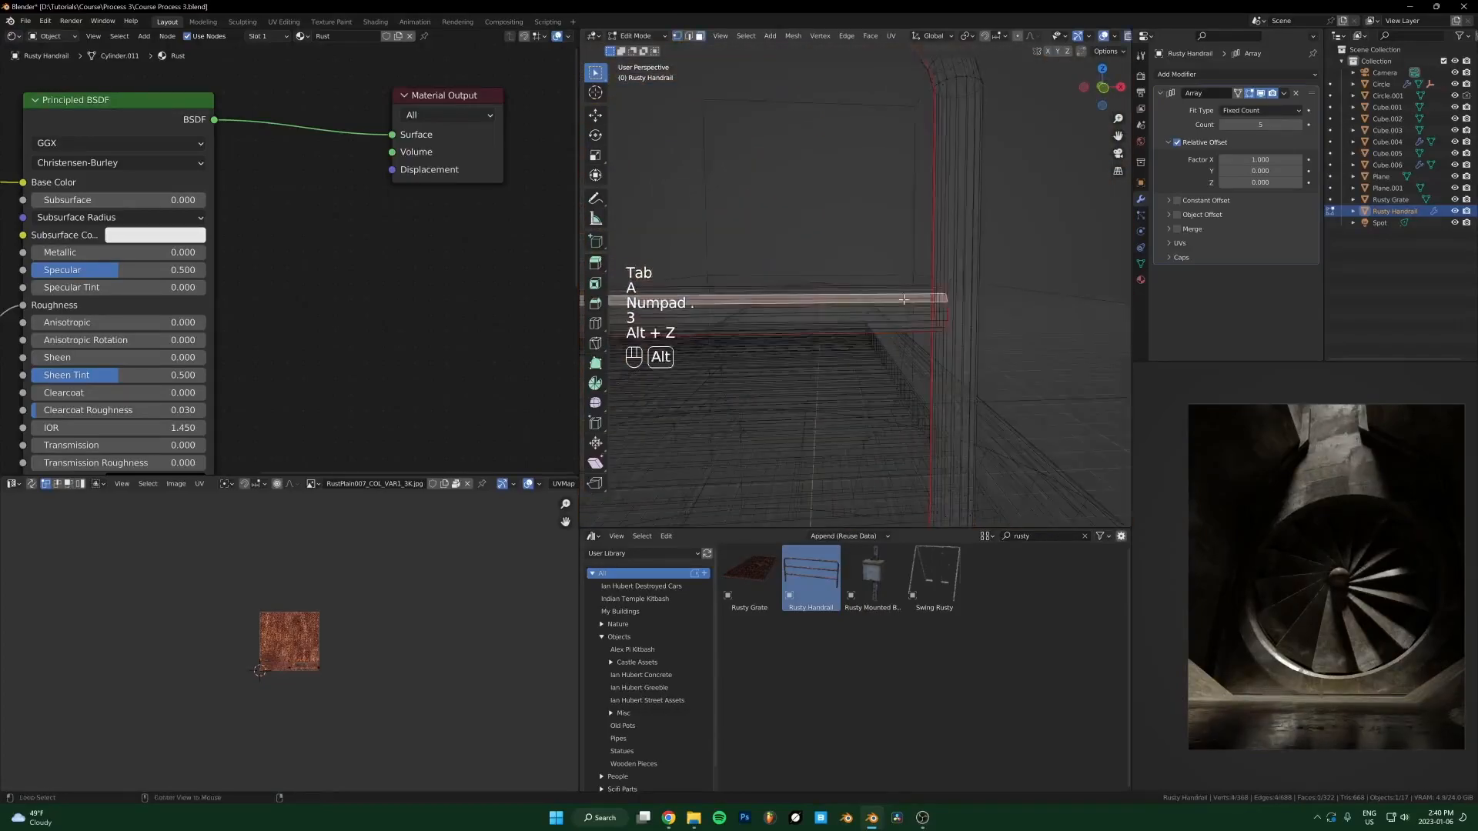
left_click(933, 314, "alt")
key("alt+z")
key("alt+z")
scroll(912, 318, "down", 5)
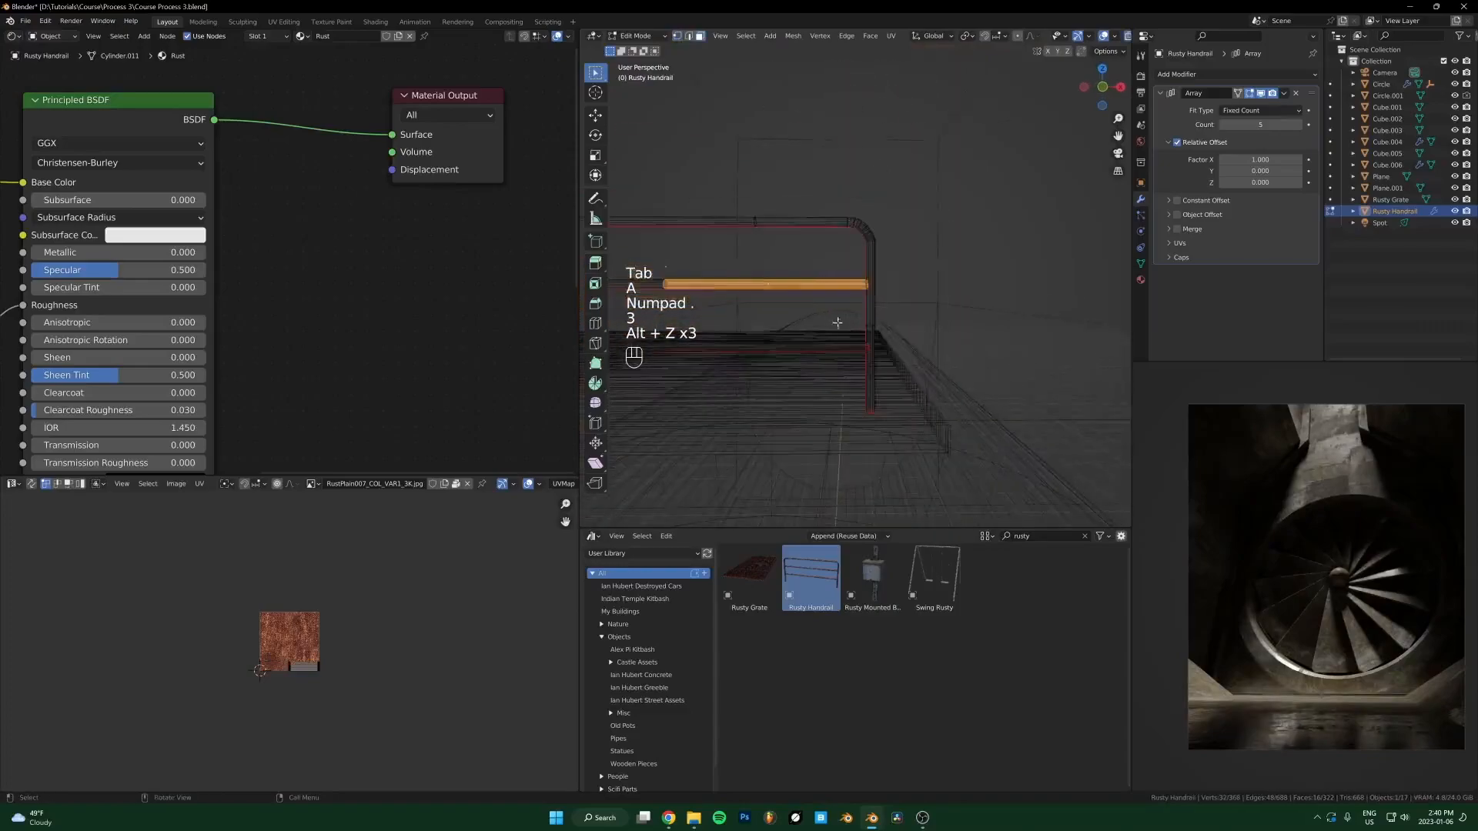
middle_click_drag(805, 311, 868, 291, "shift")
scroll(832, 323, "up", 3)
key("alt+z")
key("Tab")
Step: Duplicate the rusty handrail and place the copy about 4.1 m along Y, on the grate's opposite side
scroll(839, 367, "down", 7)
key("shift+d")
key("y")
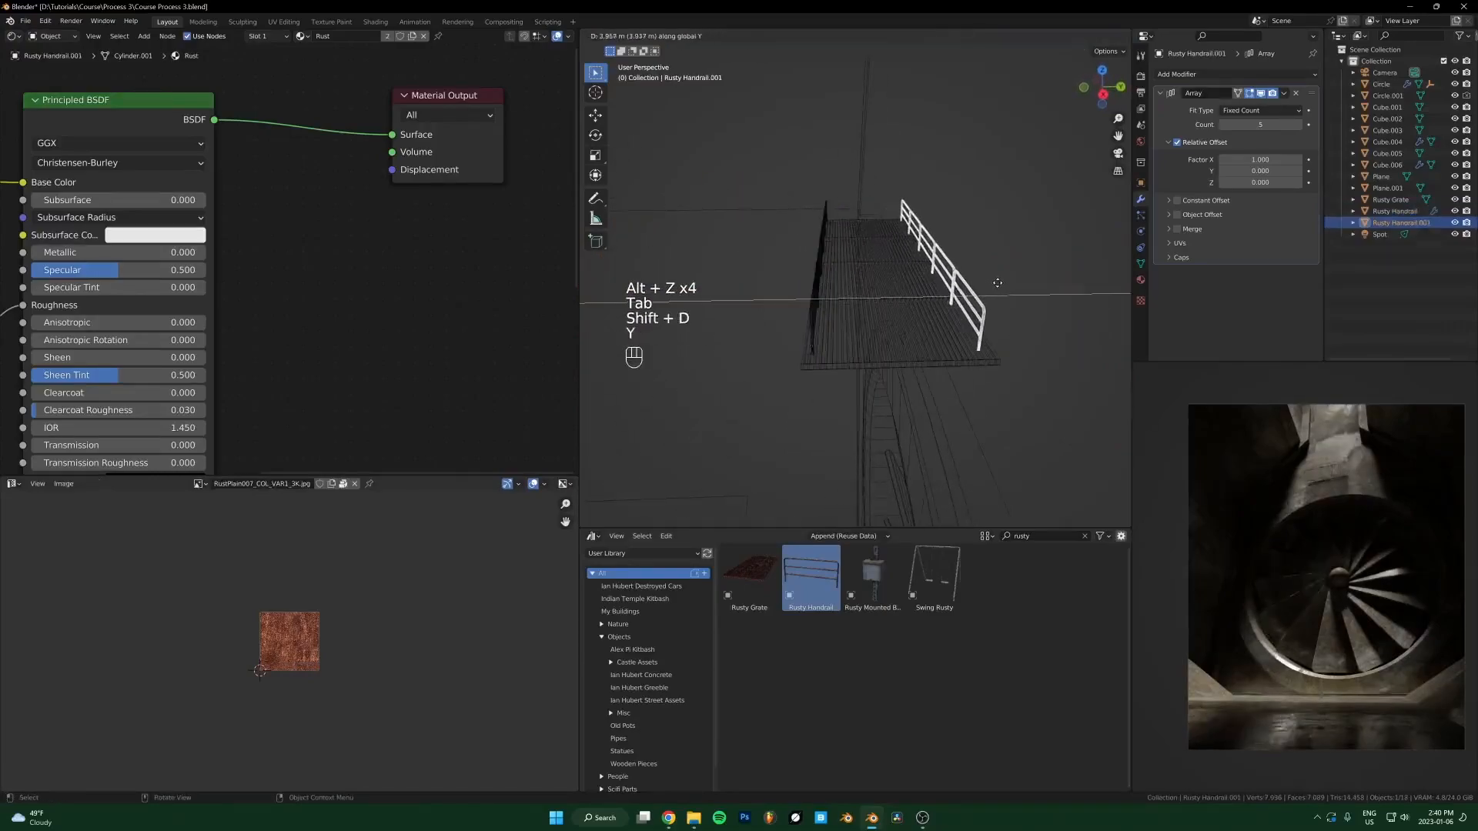
left_click(993, 293)
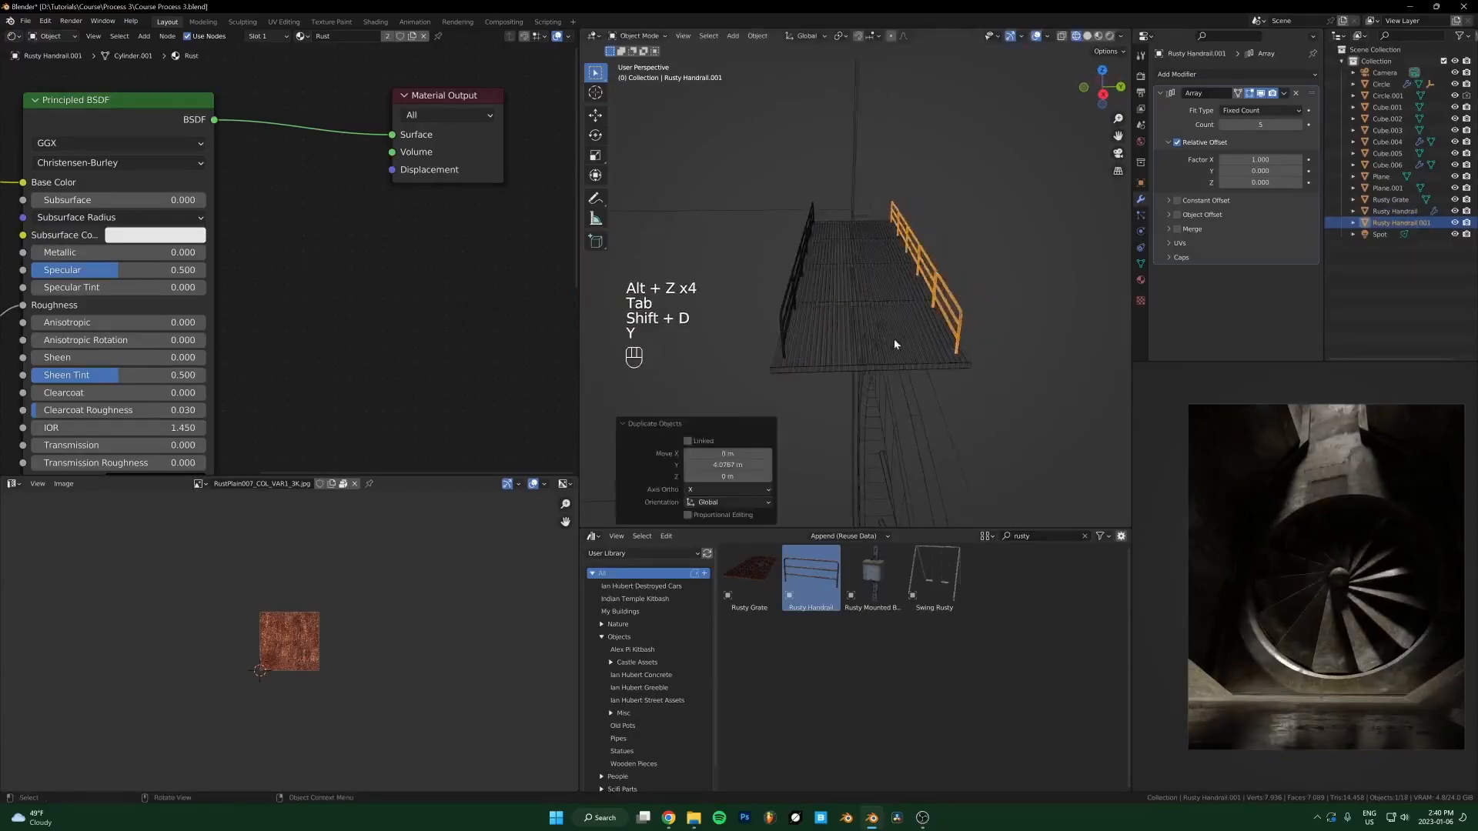
left_click(797, 305)
left_click(925, 274)
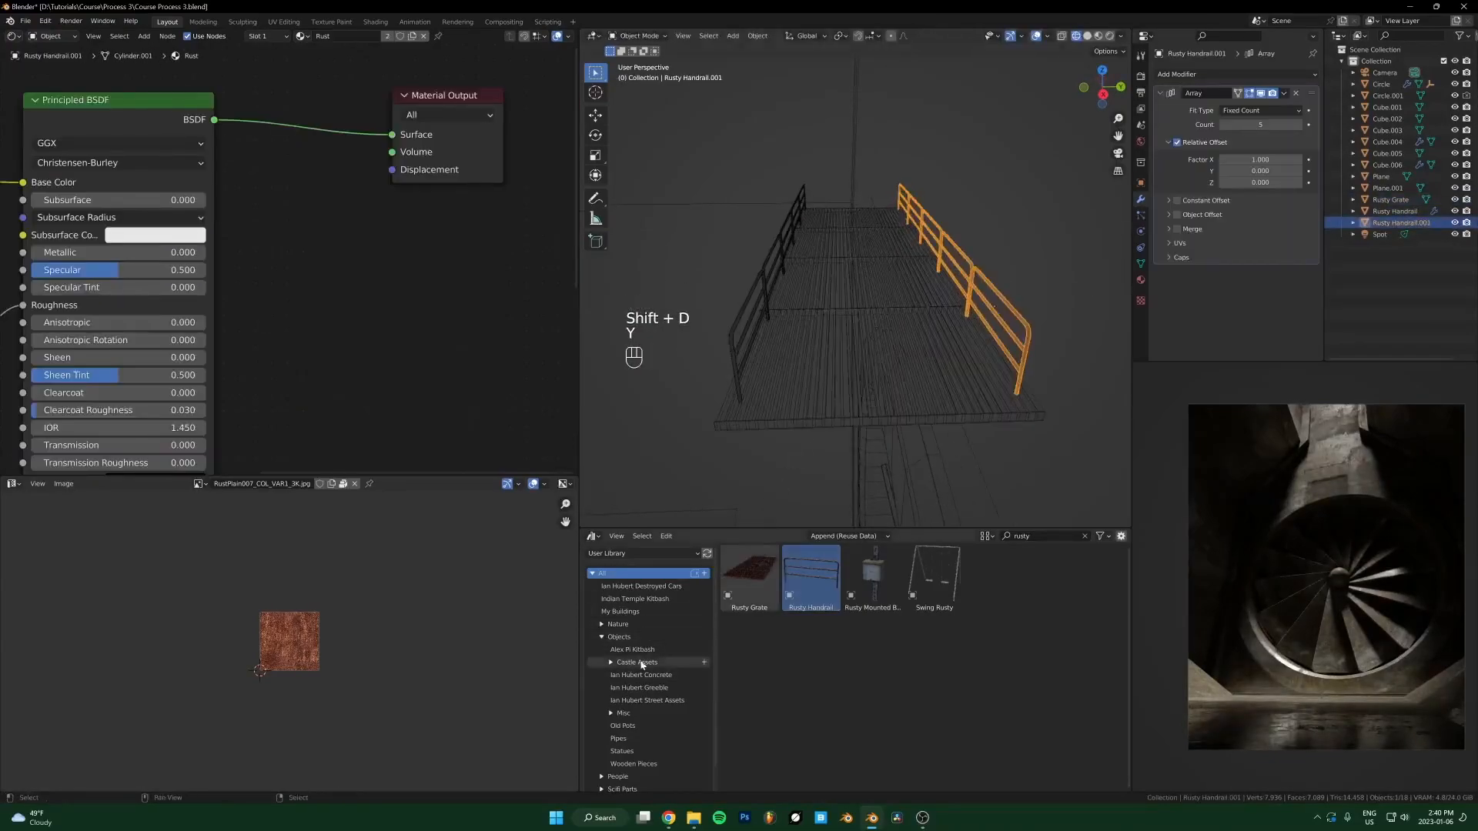
scroll(630, 655, "down", 1)
key("shift+a")
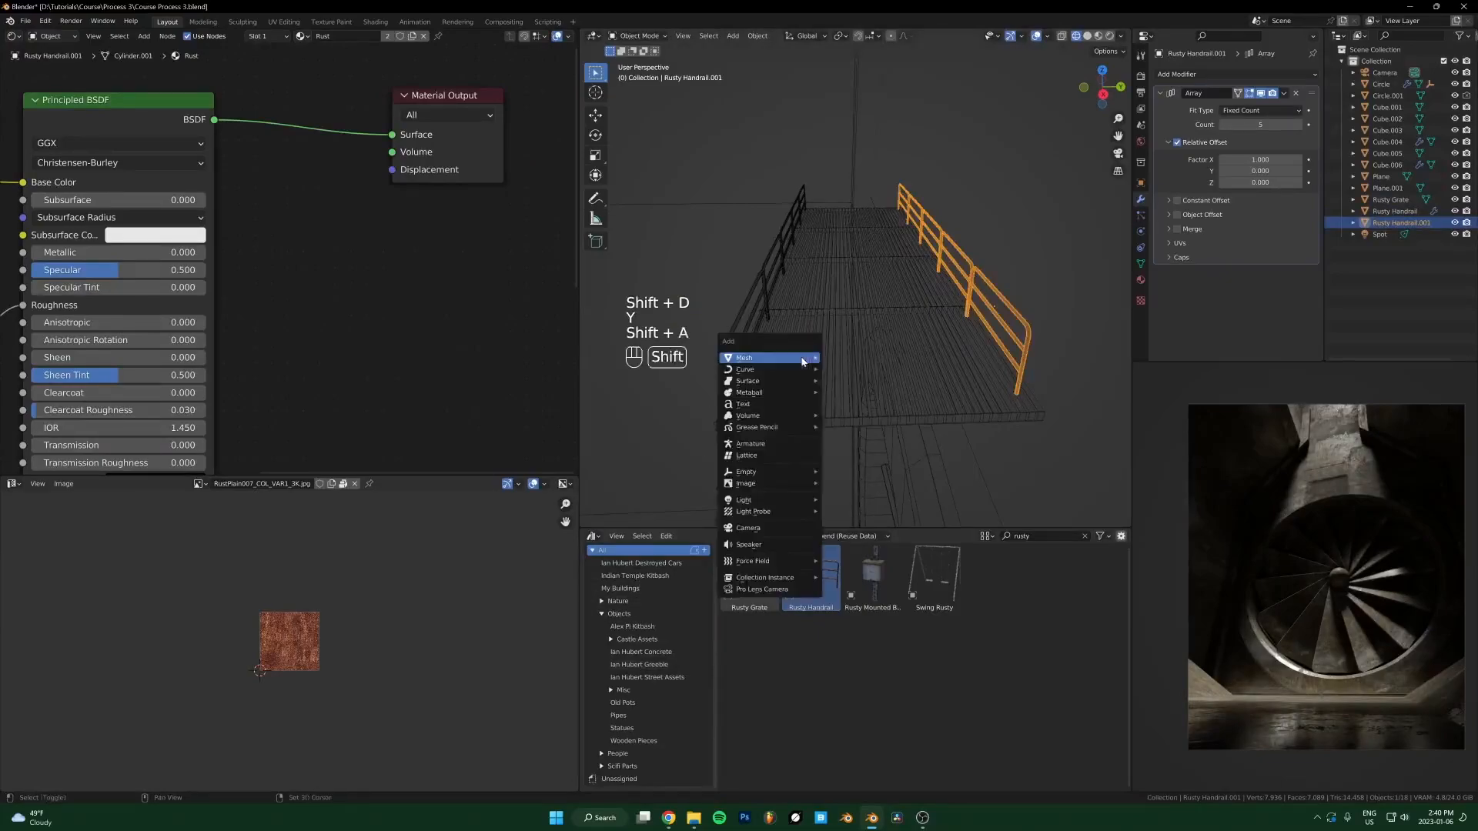
mouse_move(800, 358)
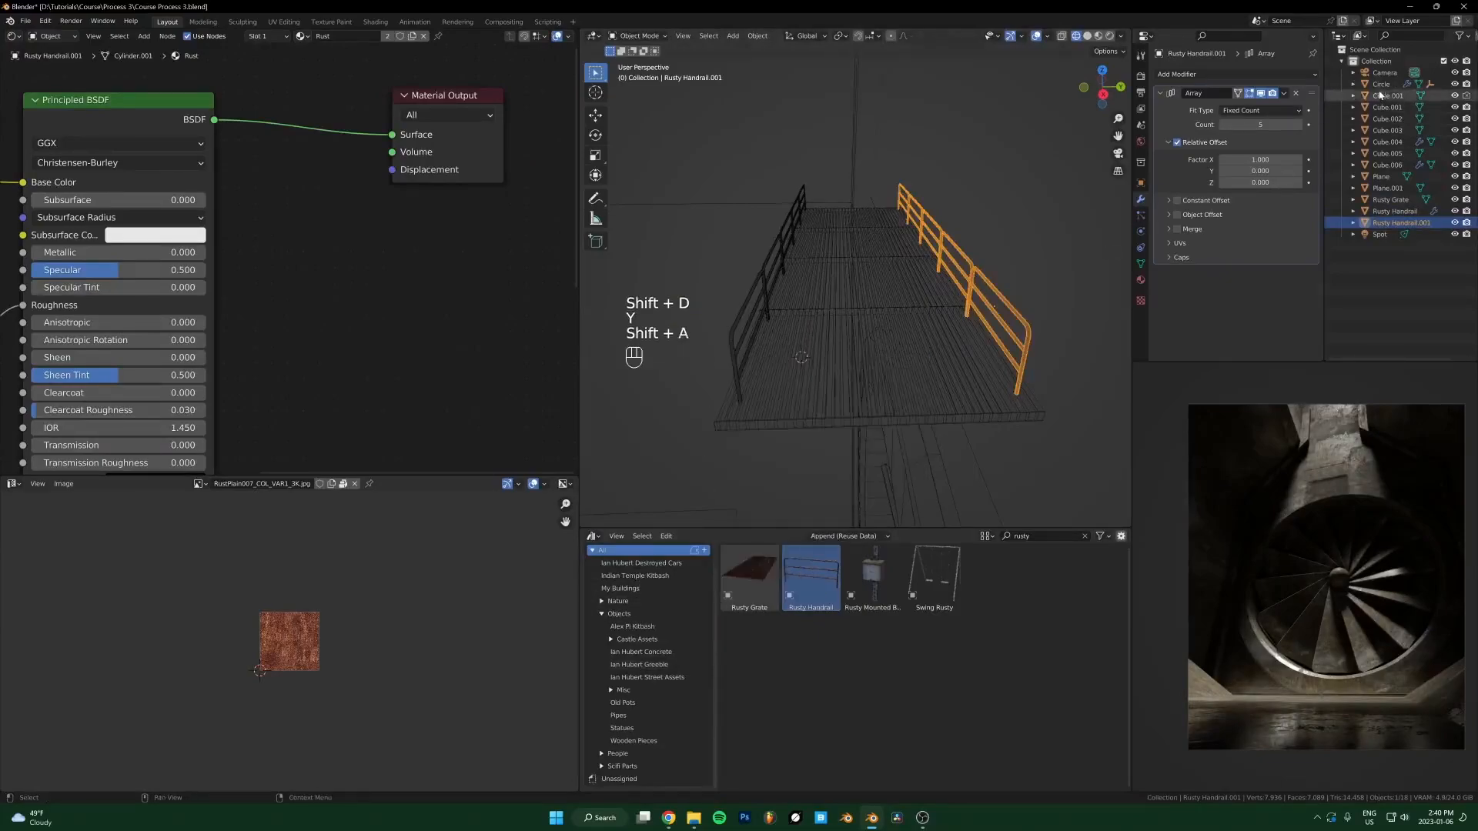
left_click(1390, 84)
left_click(1389, 107)
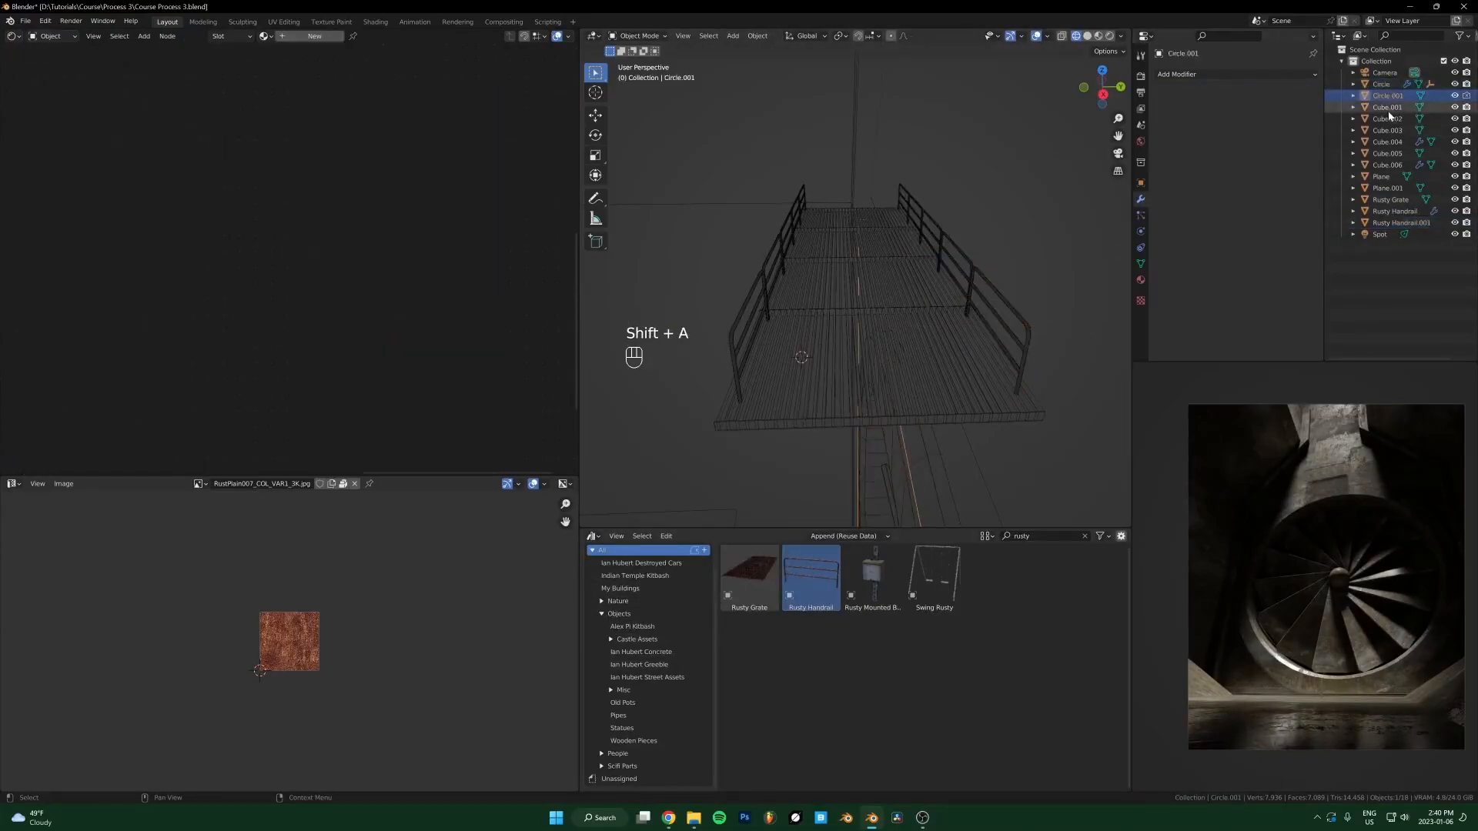
Step: Add a cube at the 3D cursor on the grate's near end and raise it along Z
key("shift+a")
mouse_move(791, 356)
left_click(840, 371)
key("g")
key("z")
left_click(990, 329)
Step: Scale the cube in X and Y only, starting with about 0.39, to make a tall narrow box
key("s")
key("shift+z")
left_click(785, 311)
key("s")
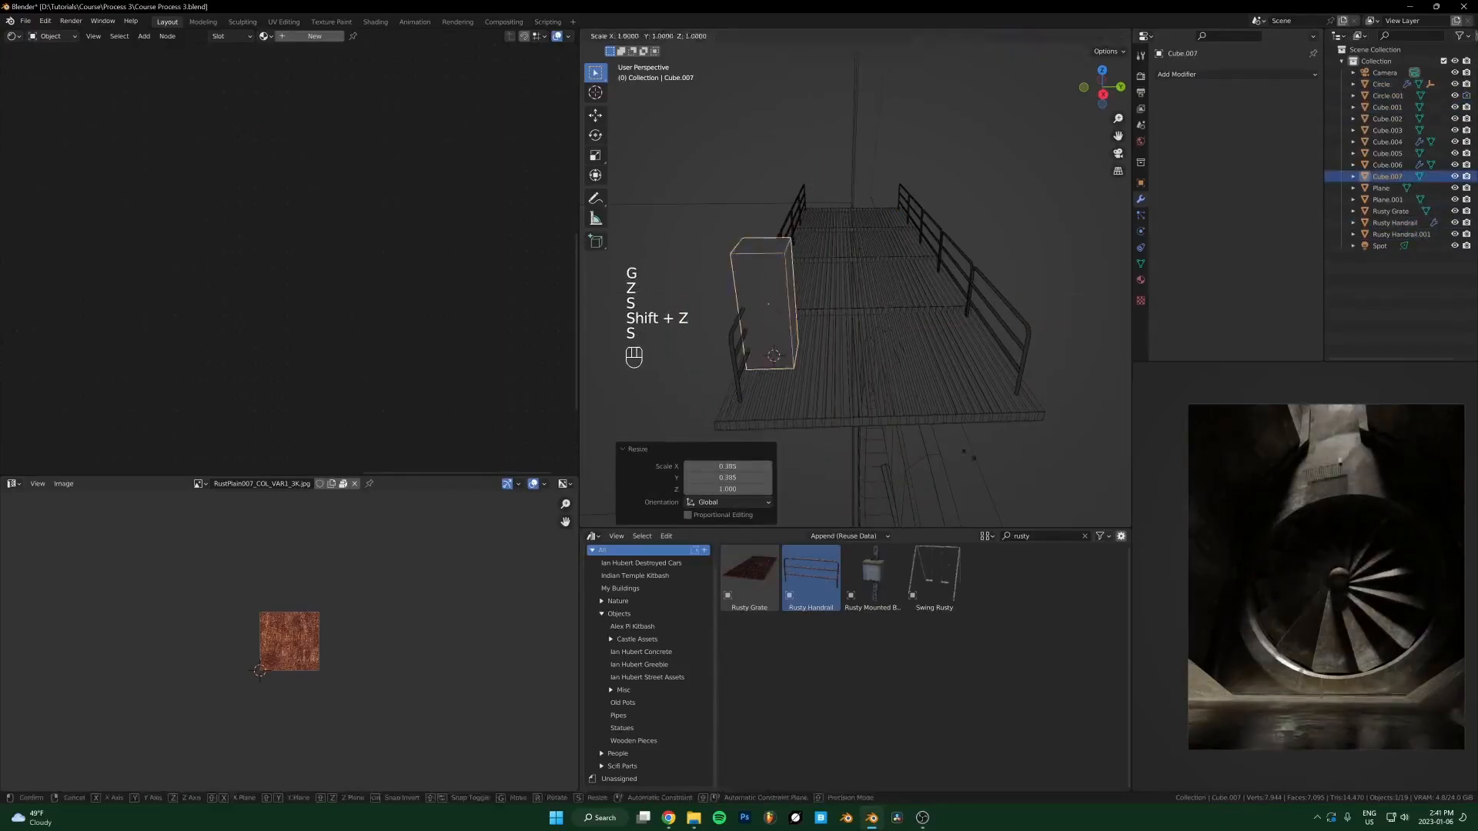
key("shift+z")
left_click(937, 343)
Step: Shrink the narrow box uniformly to roughly person size and move it down beside the handrail at the grate's near end
key("s")
left_click(885, 393)
middle_click_drag(847, 422, 843, 379)
key("g")
left_click(876, 393)
key("s")
left_click(873, 395)
key("g")
key("s")
key("Escape")
key("s")
left_click(869, 394)
key("g")
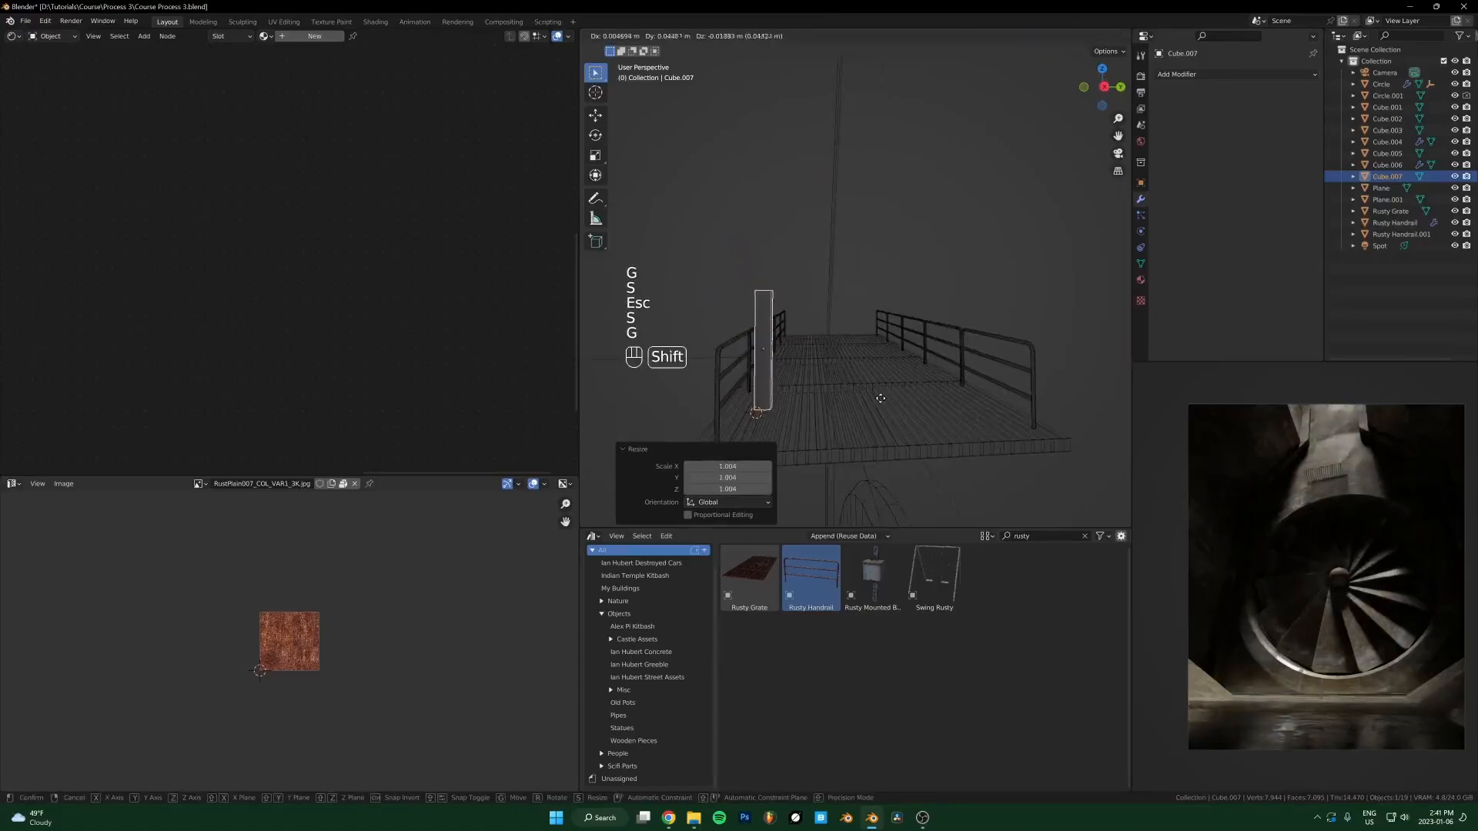
left_click(861, 428)
Step: In front view, reposition the box so its base rests on the grate's surface
key("KP_1")
scroll(862, 429, "up", 5)
middle_click_drag(911, 331, 969, 260, "shift")
key("g")
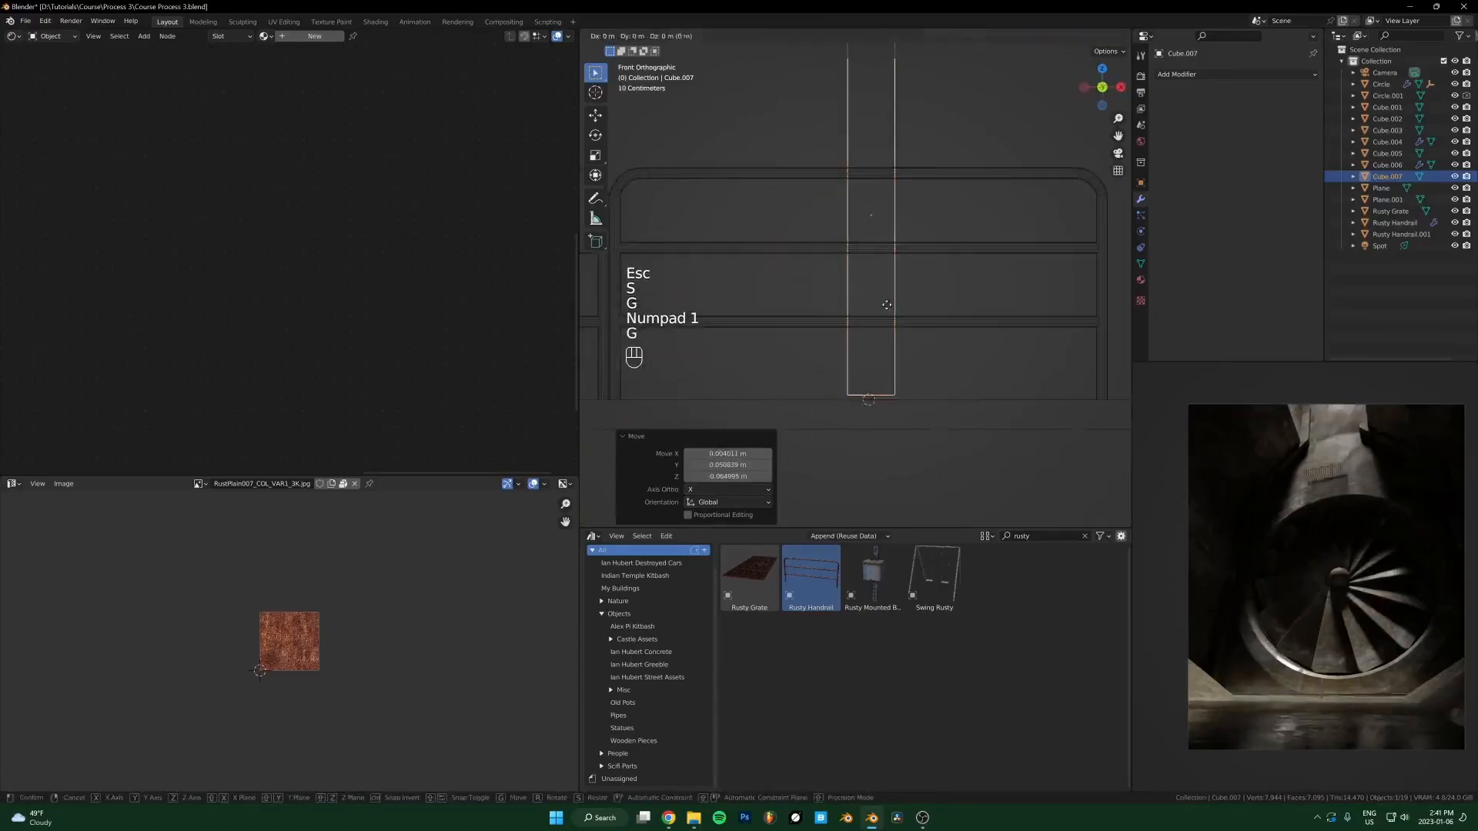
left_click(906, 234)
middle_click_drag(838, 281, 867, 324)
key("alt+z")
key("alt+z")
left_click(839, 295)
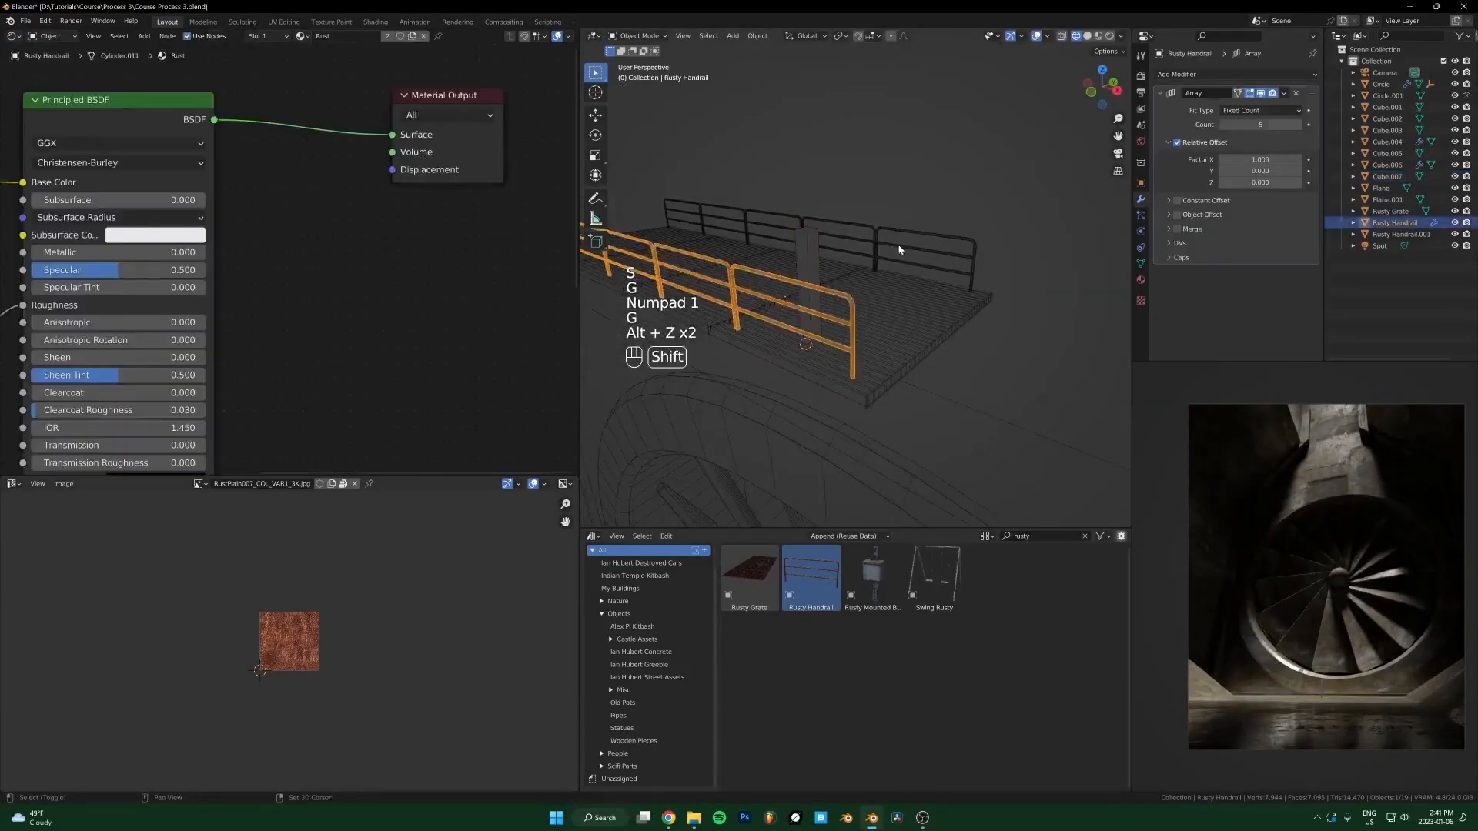
left_click(879, 234, "shift")
middle_click_drag(864, 258, 775, 326)
scroll(775, 325, "down", 3)
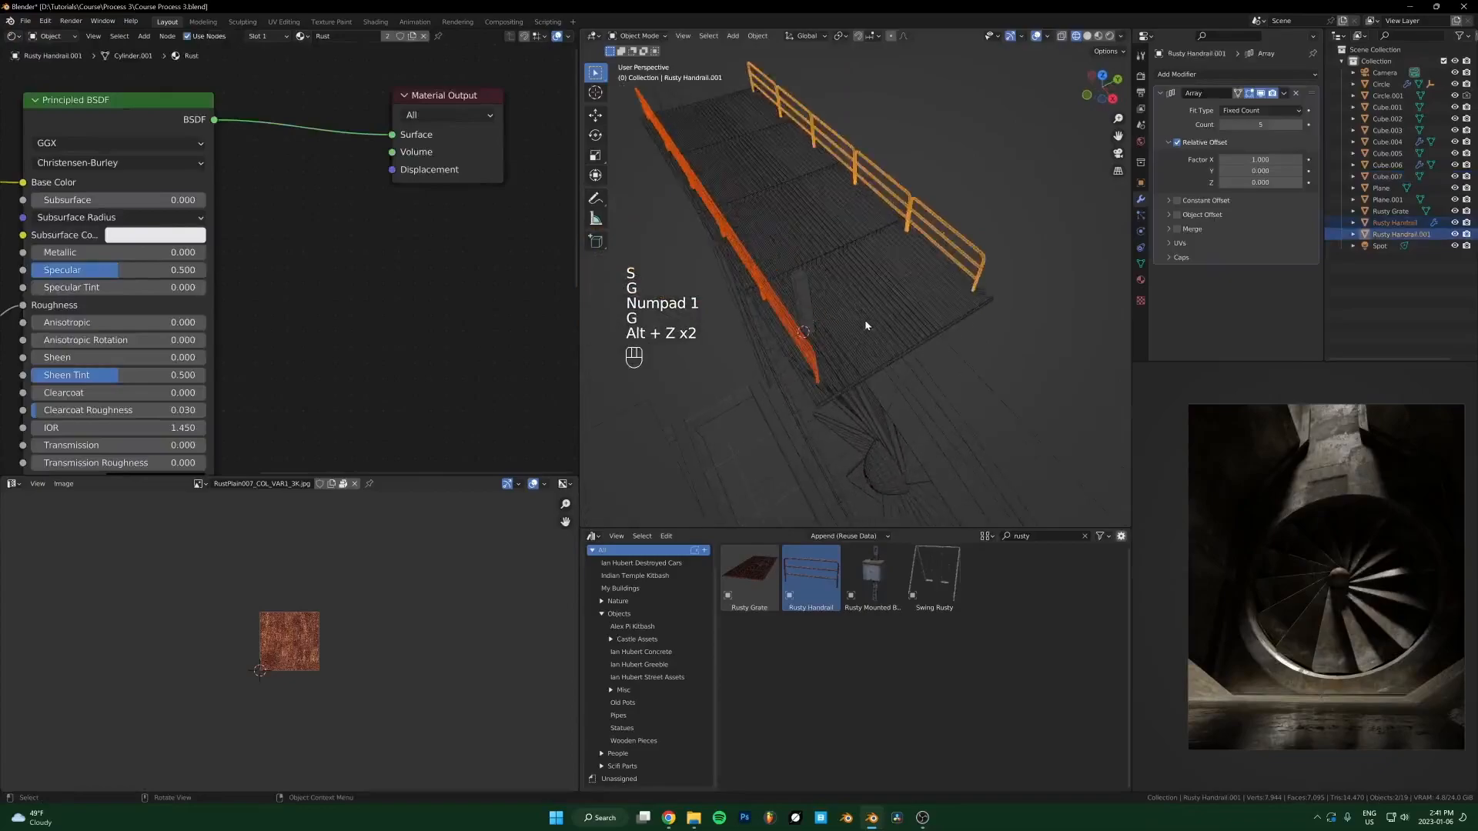
Step: Narrow the rusty grate along Y to about three quarters of its width
left_click(868, 323)
key("s")
key("t")
key("x")
key("y")
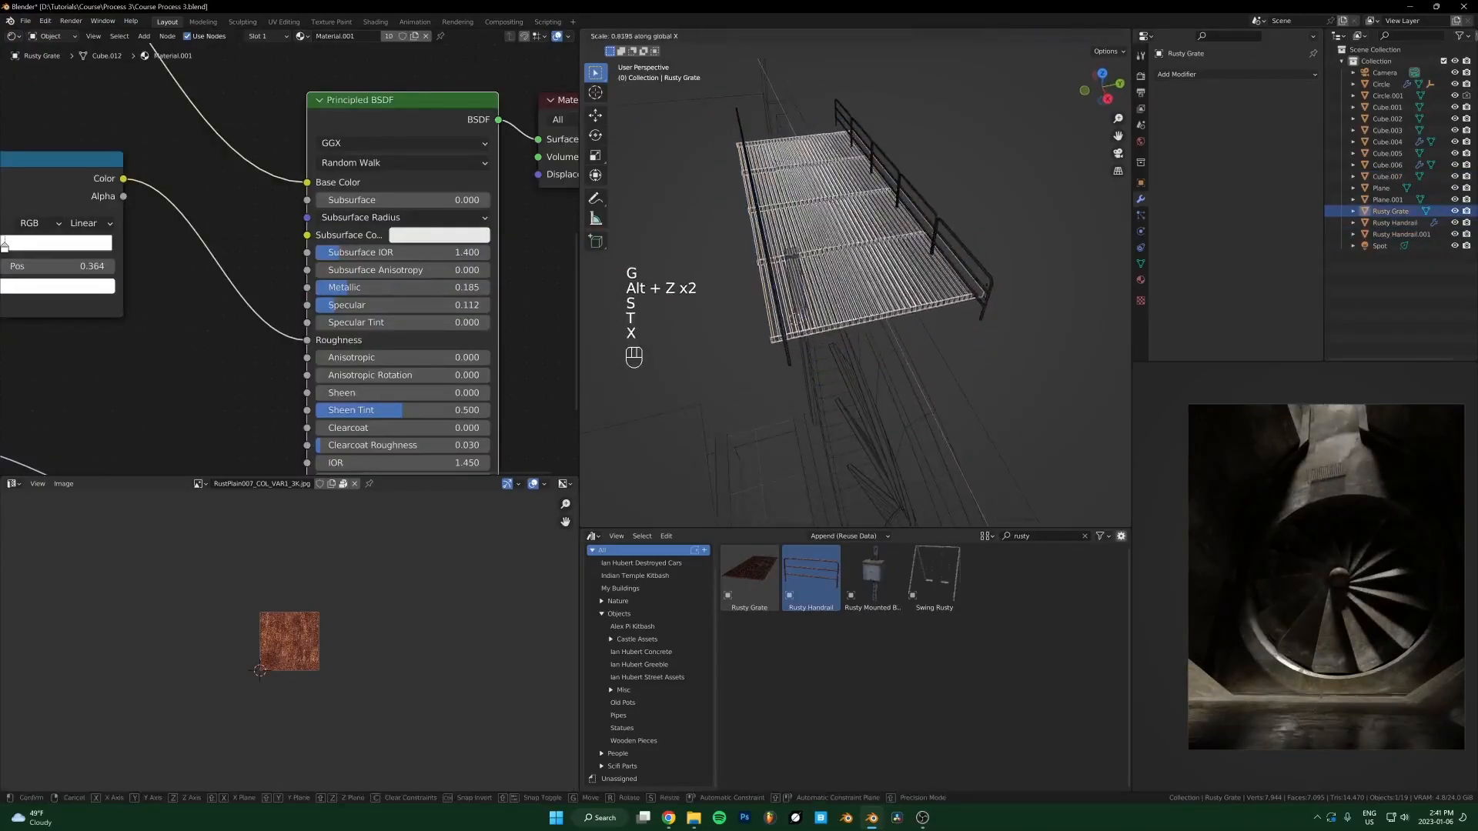
left_click(956, 281)
key("g")
key("Escape")
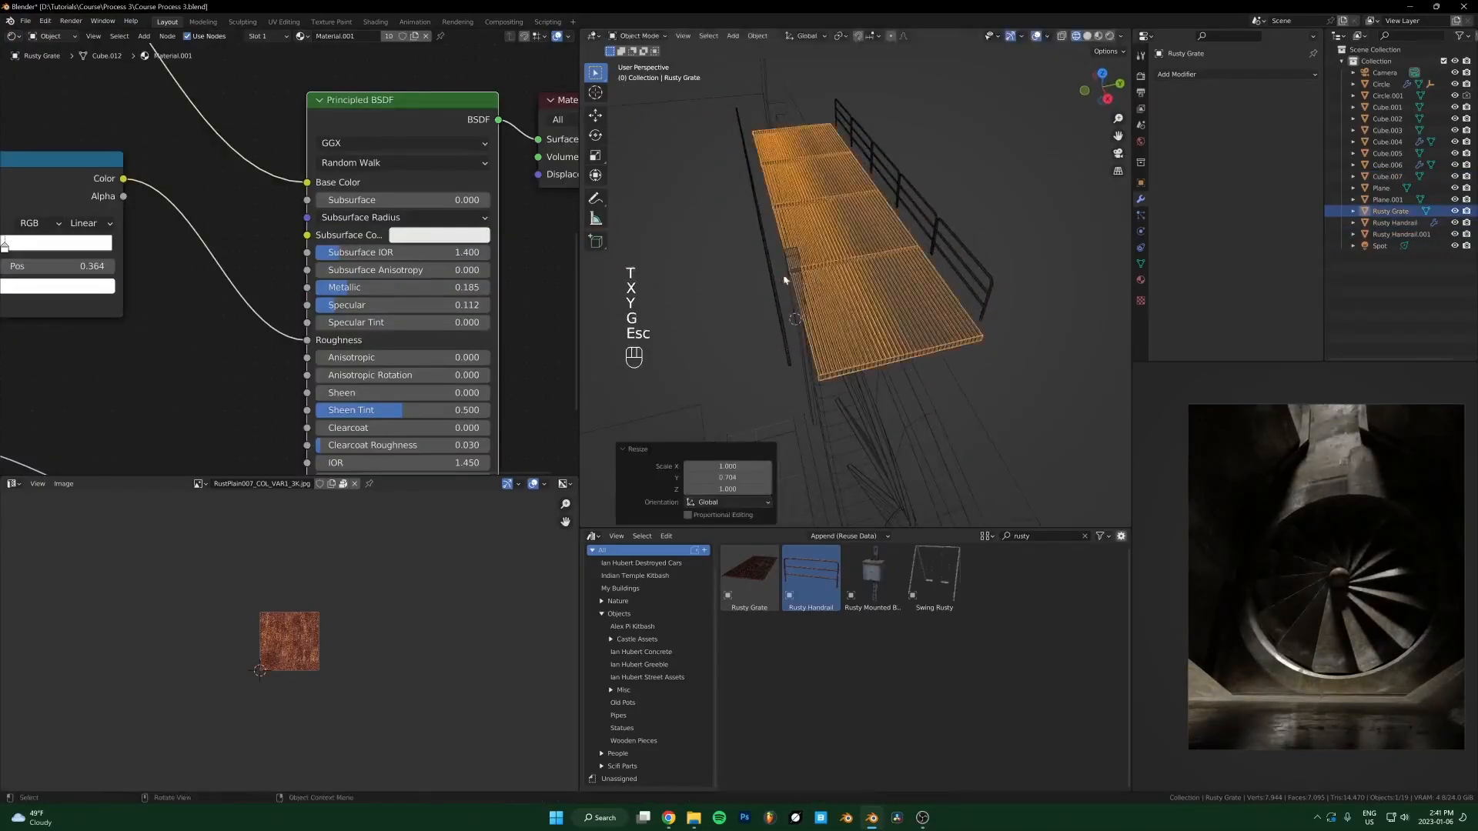
Step: Move each handrail inward along Y to meet the long edges of the narrowed grate
left_click(786, 279)
key("g")
key("y")
left_click(810, 278, "shift")
left_click(950, 264)
key("g")
key("y")
left_click(943, 266)
middle_click_drag(939, 266, 889, 227)
Step: Fine-tune both handrails along Y so they stand just inside the grate's long edges
left_click(806, 313)
key("g")
key("x")
key("y")
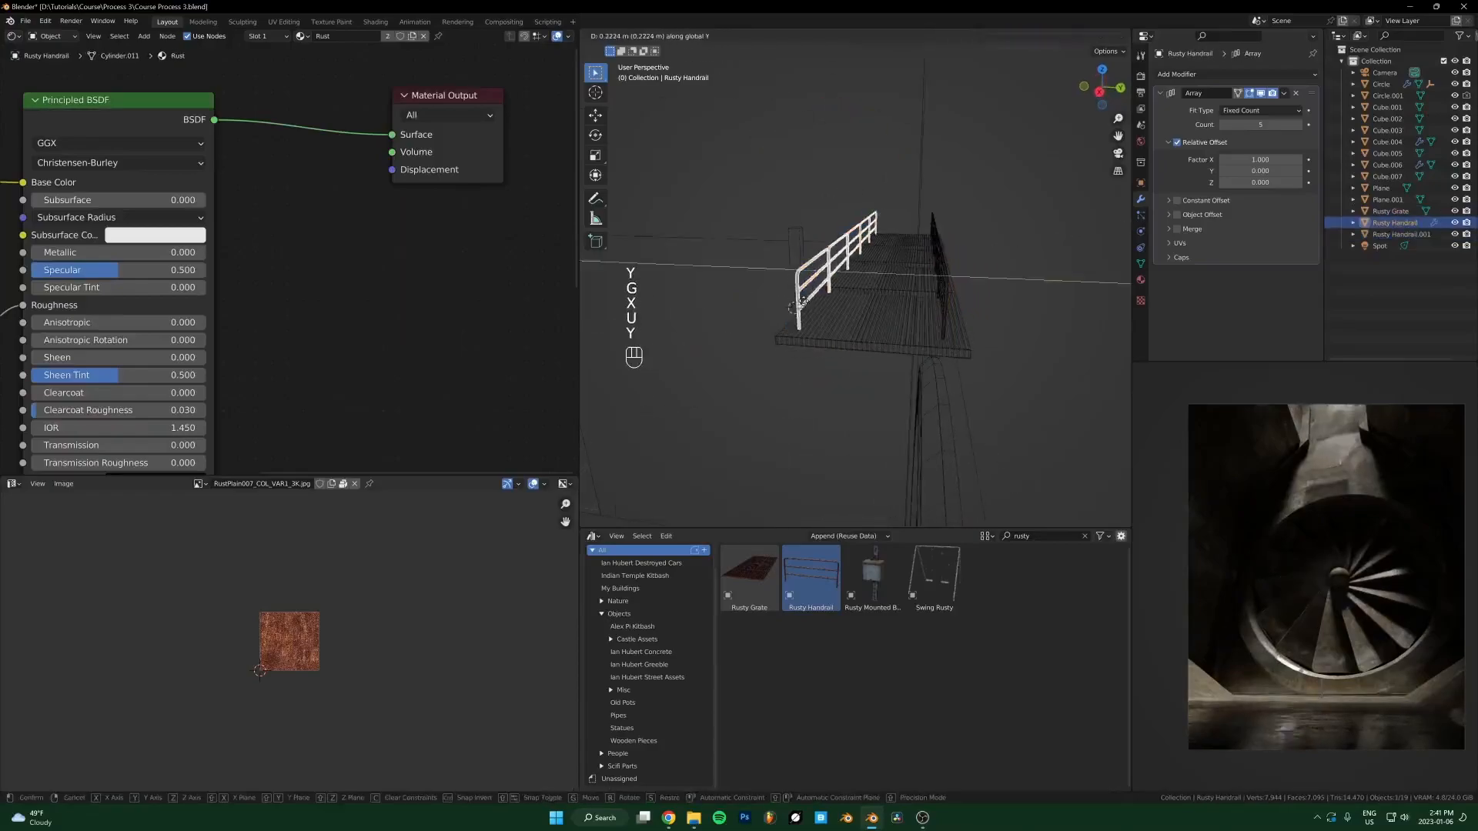
left_click(802, 304, "shift")
left_click(943, 311)
key("g")
key("y")
left_click(949, 306, "shift")
left_click(801, 299)
key("g")
key("y")
left_click(797, 297, "shift")
Step: Move the person-sized box along Y onto the walkway between the two handrails
left_click(796, 261)
middle_click_drag(796, 261, 804, 303)
key("g")
key("y")
left_click(930, 310)
Step: In front view, scale the rusty grate to about 0.977 along X to shorten it toward the handrails' length
middle_click_drag(928, 310, 816, 299)
left_click(812, 297)
left_click(951, 292, "shift")
mouse_move(943, 308)
middle_mouse_down()
mouse_move(988, 382)
mouse_move(955, 332)
middle_mouse_up()
scroll(885, 333, "down", 2)
middle_click_drag(801, 331, 966, 383, "shift")
key("KP_1")
scroll(924, 396, "up", 3)
scroll(868, 414, "down", 5)
left_click(946, 316)
key("s")
key("x")
left_click(1054, 278)
scroll(1005, 338, "up", 2)
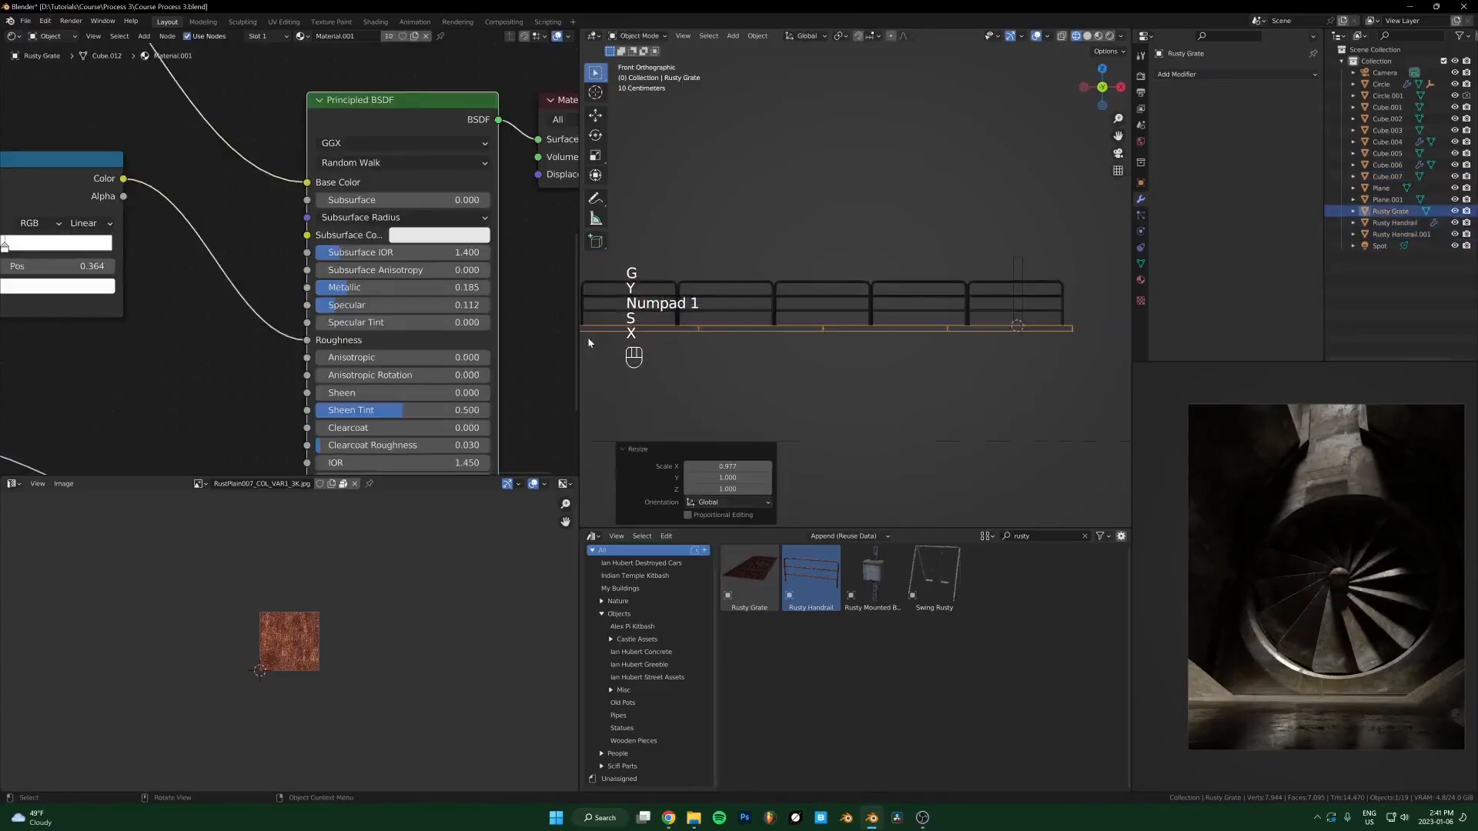
Step: Enlarge the 3D viewport by shrinking the node and image editors beside it and the asset browser below it
left_click_drag(579, 336, 139, 416)
left_click(753, 525)
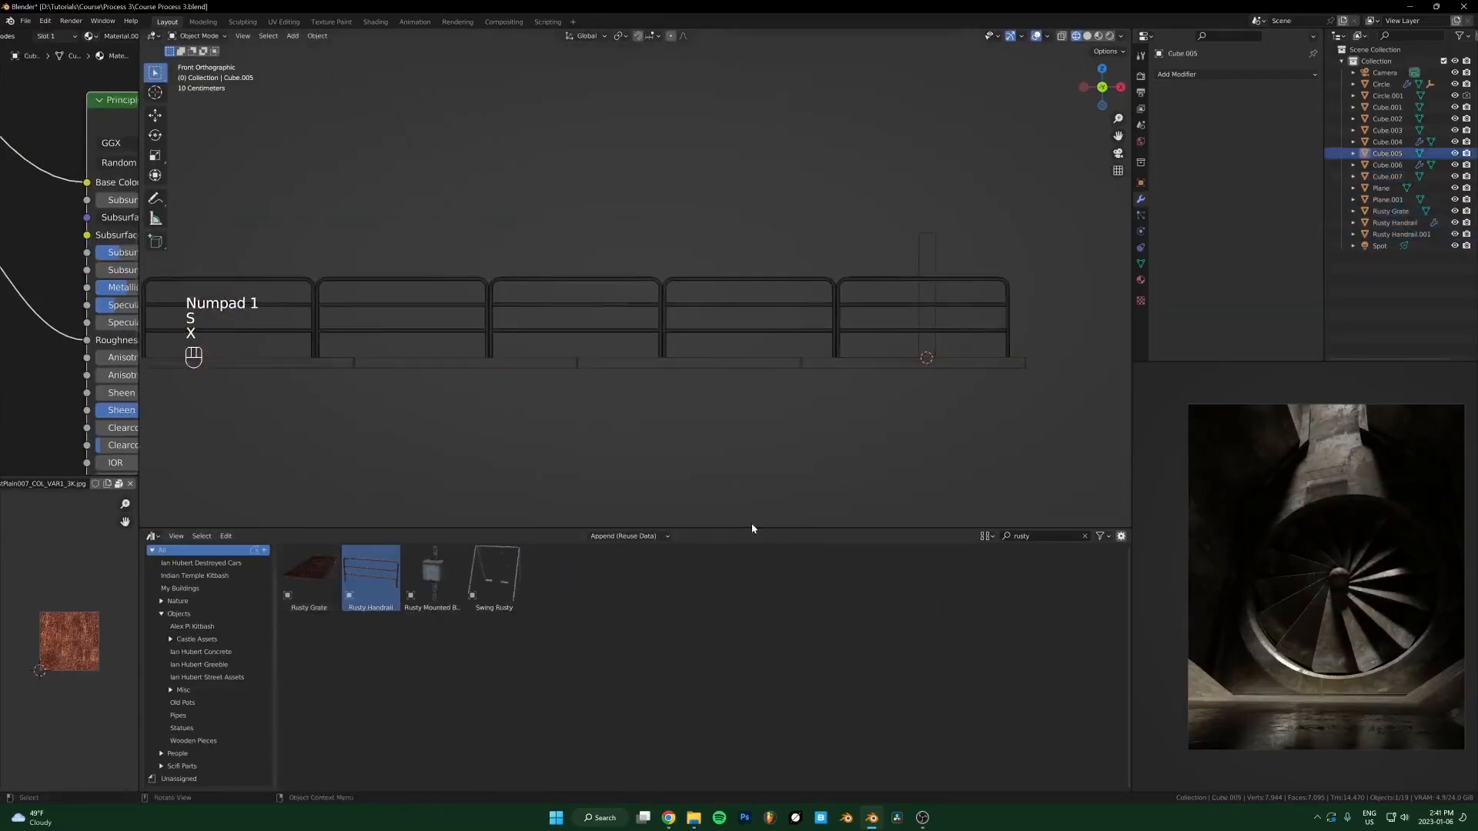
left_click_drag(753, 529, 739, 777)
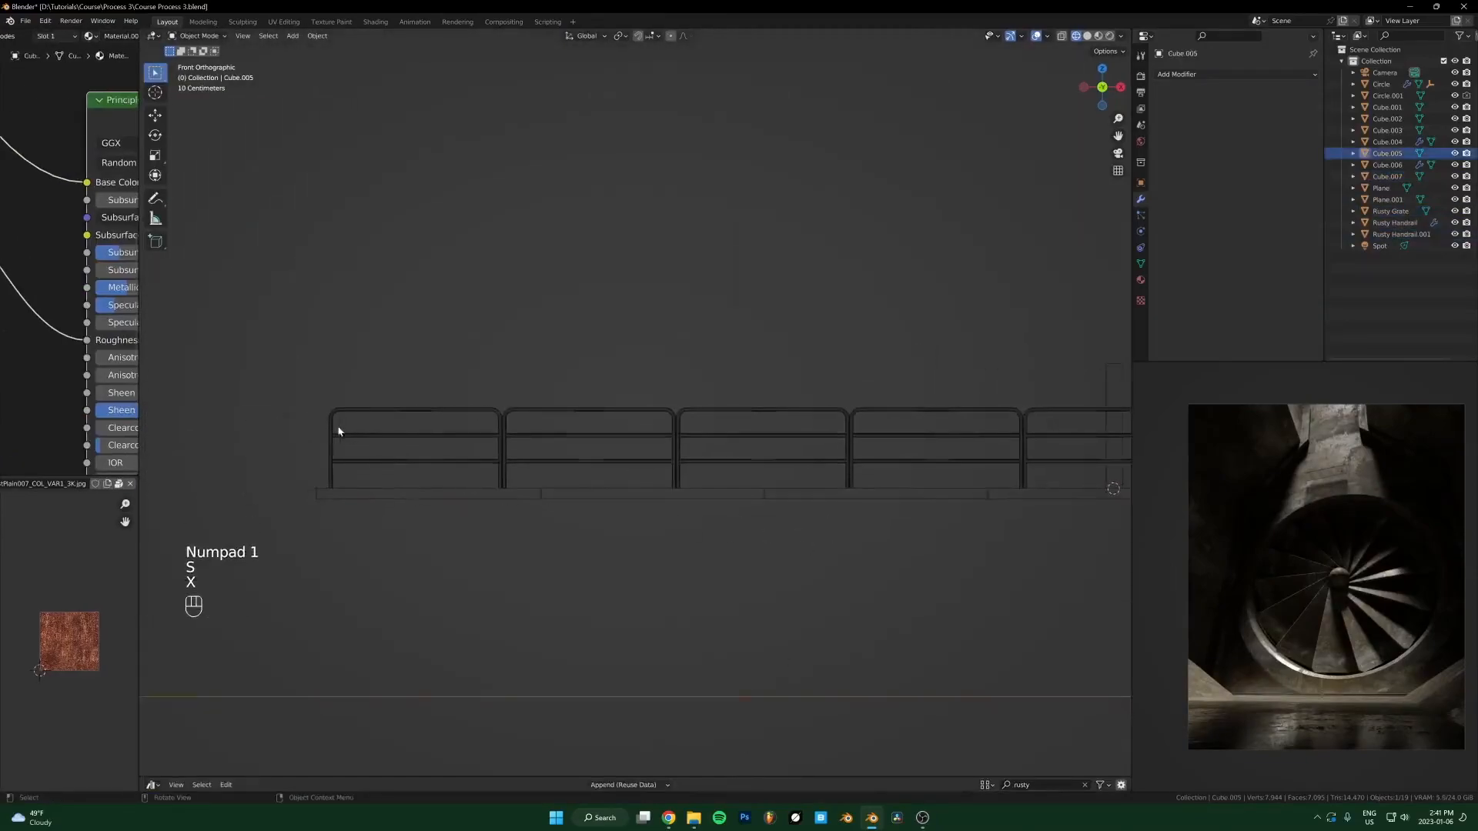
Step: Scale the grate to about 0.98 along X in front view and shift it slightly along X under the handrails
middle_click_drag(465, 459, 511, 485)
left_click(582, 445)
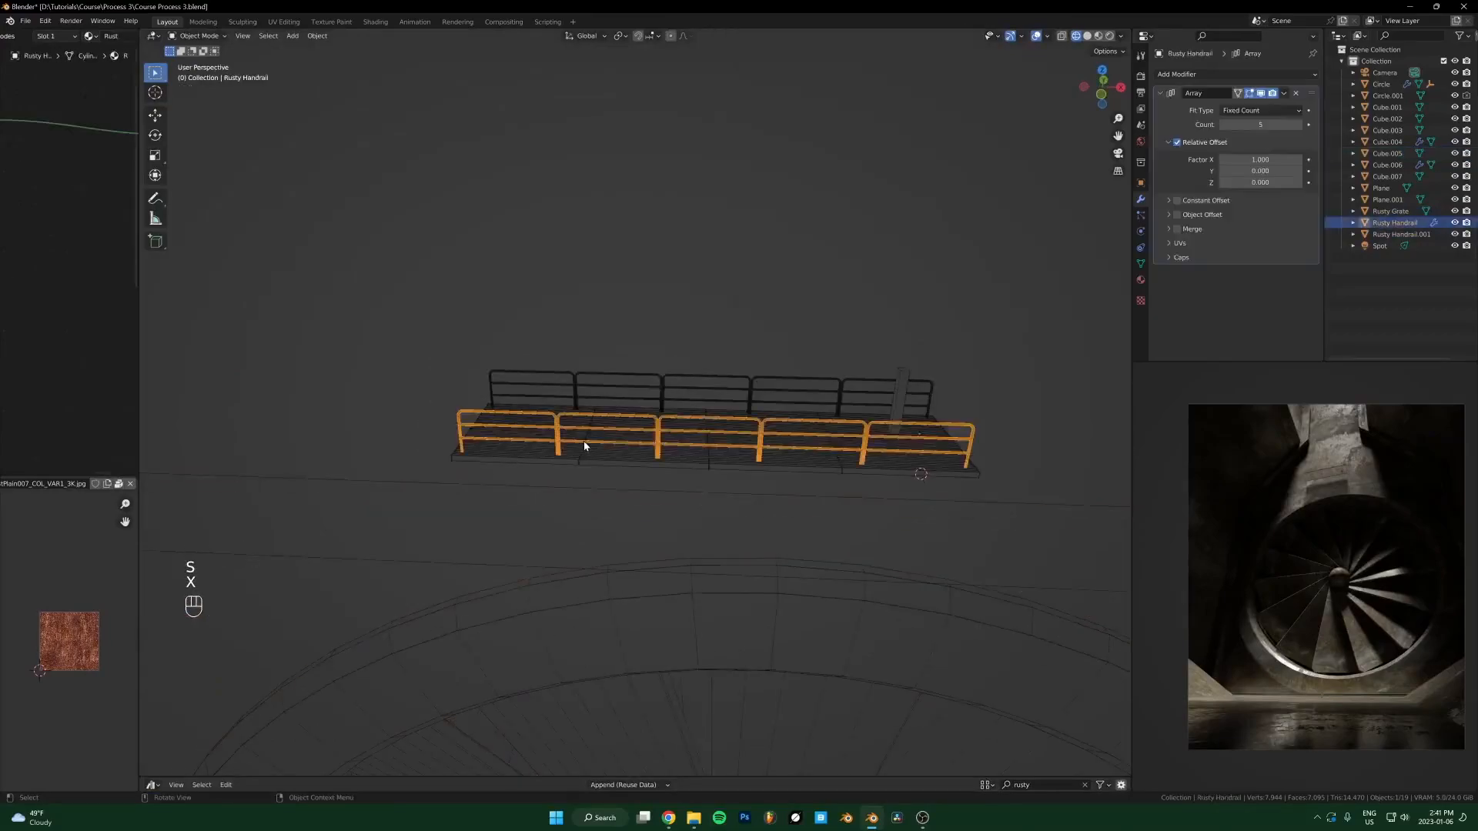
left_click(585, 449)
key("KP_1")
scroll(941, 439, "up", 4)
middle_click_drag(941, 439, 764, 436, "shift")
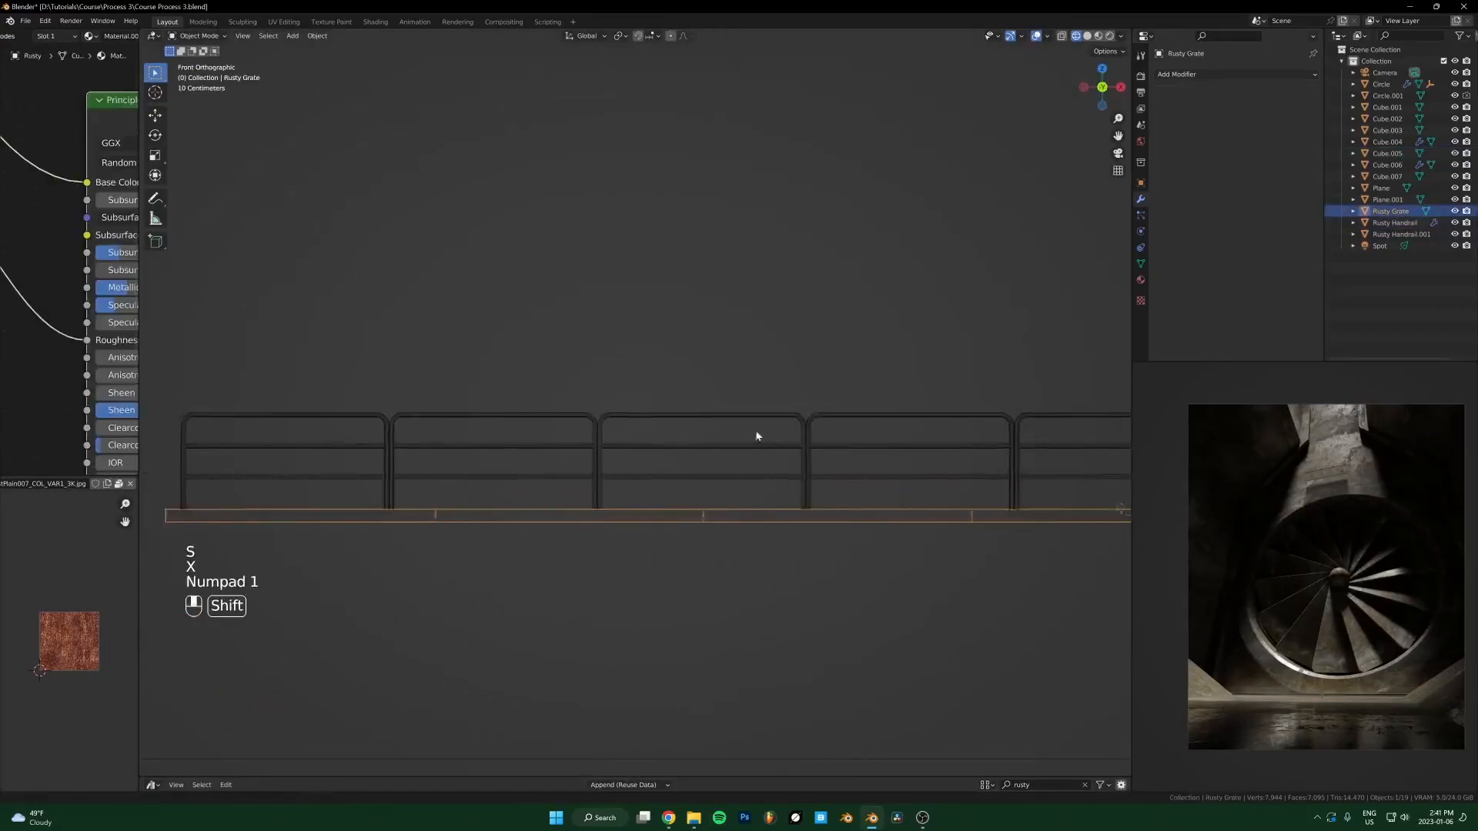
scroll(903, 362, "down", 1)
key("s")
key("x")
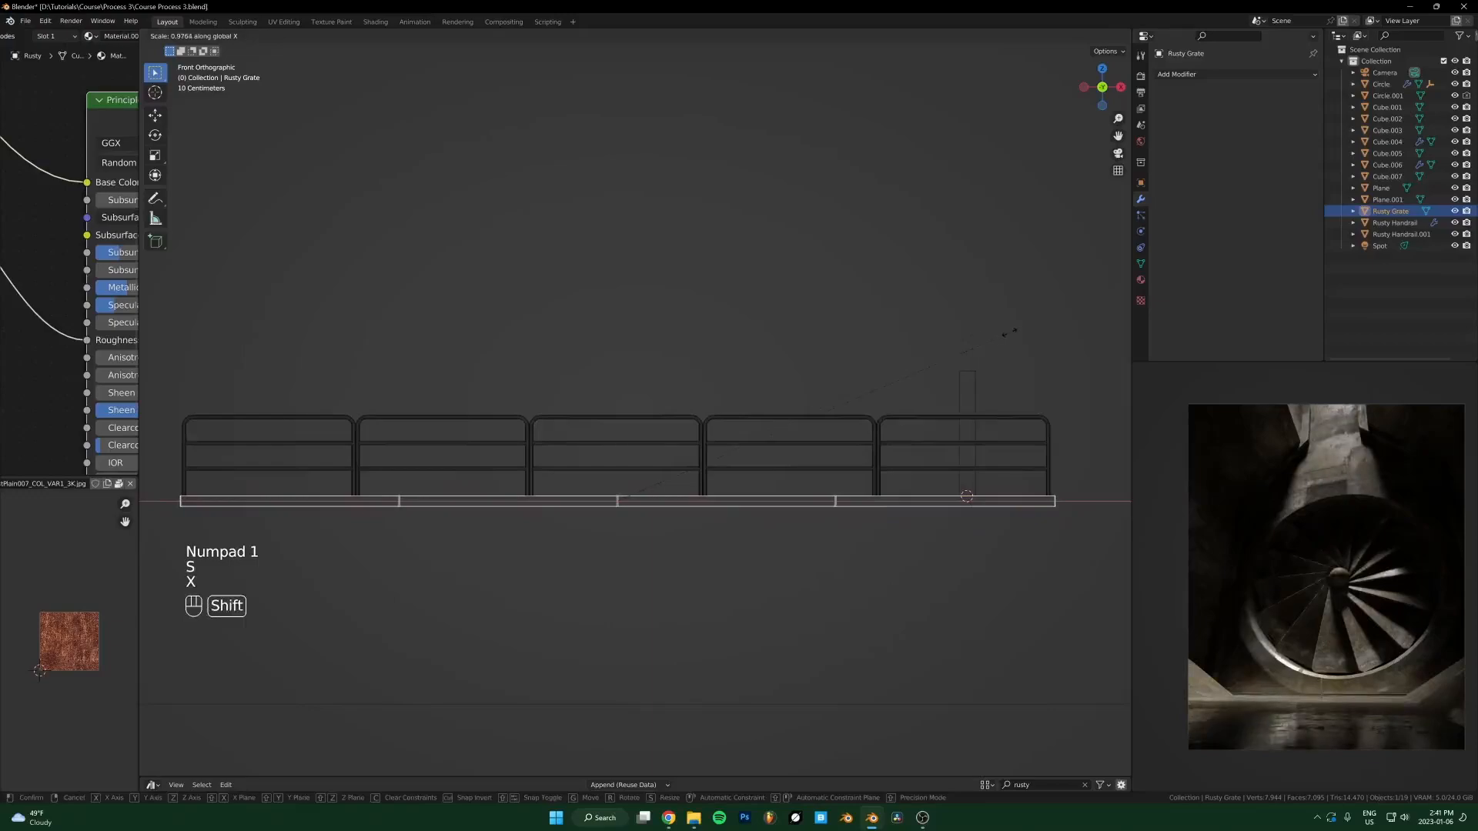
left_click(1009, 333)
key("g")
key("x")
left_click(1001, 332)
Step: Rescale the grate's length along X once more and nudge it along X so its ends line up with the handrails
key("s")
key("x")
left_click(995, 331)
key("g")
key("x")
left_click(987, 328)
Step: Move the near handrail about 0.73 m inward along Y to narrow the walkway
middle_click_drag(984, 331, 910, 435)
scroll(851, 441, "down", 4)
left_click(772, 446)
scroll(808, 471, "up", 3)
middle_click_drag(699, 460, 699, 471)
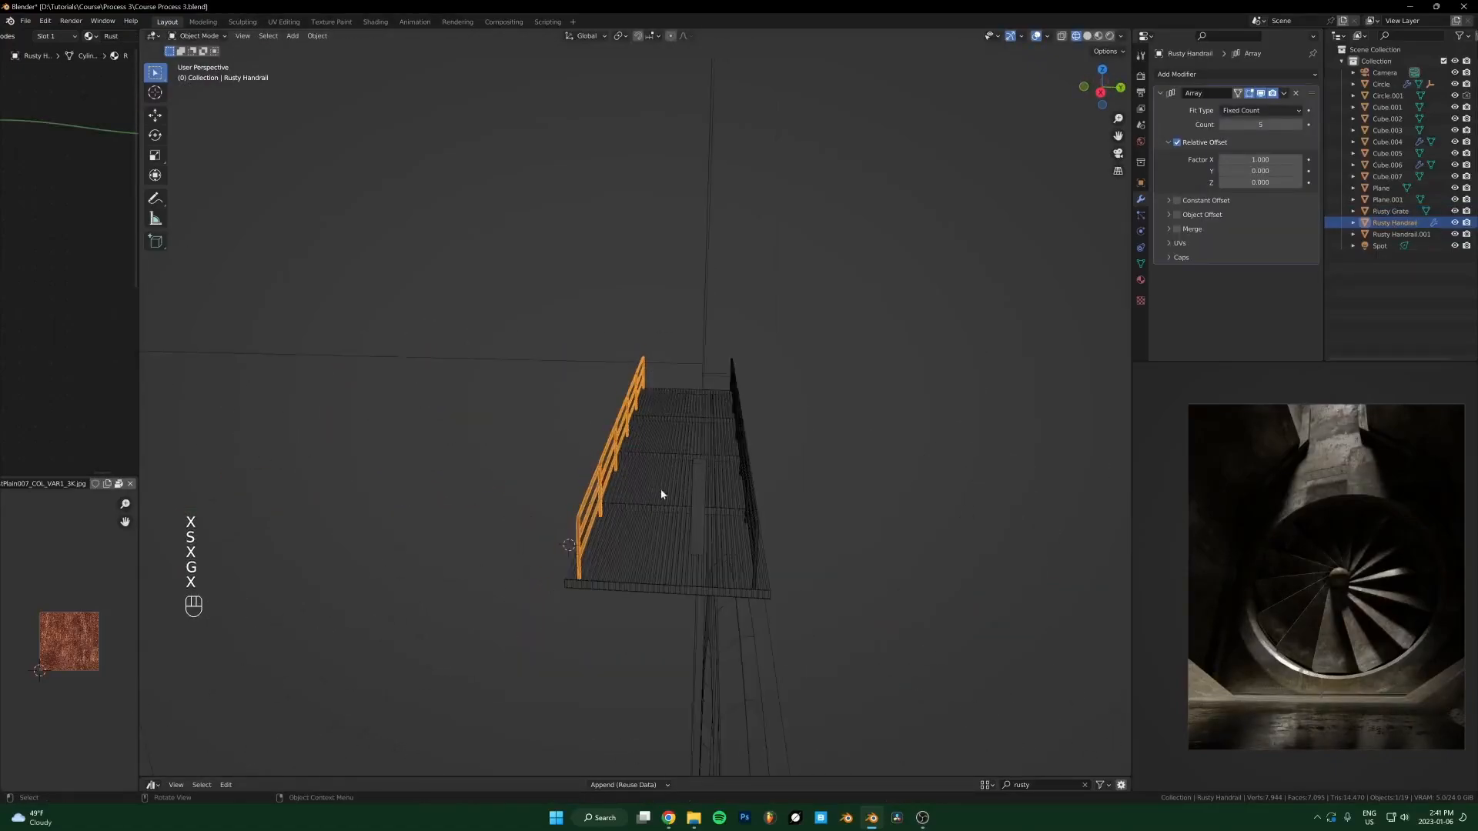
key("g")
key("y")
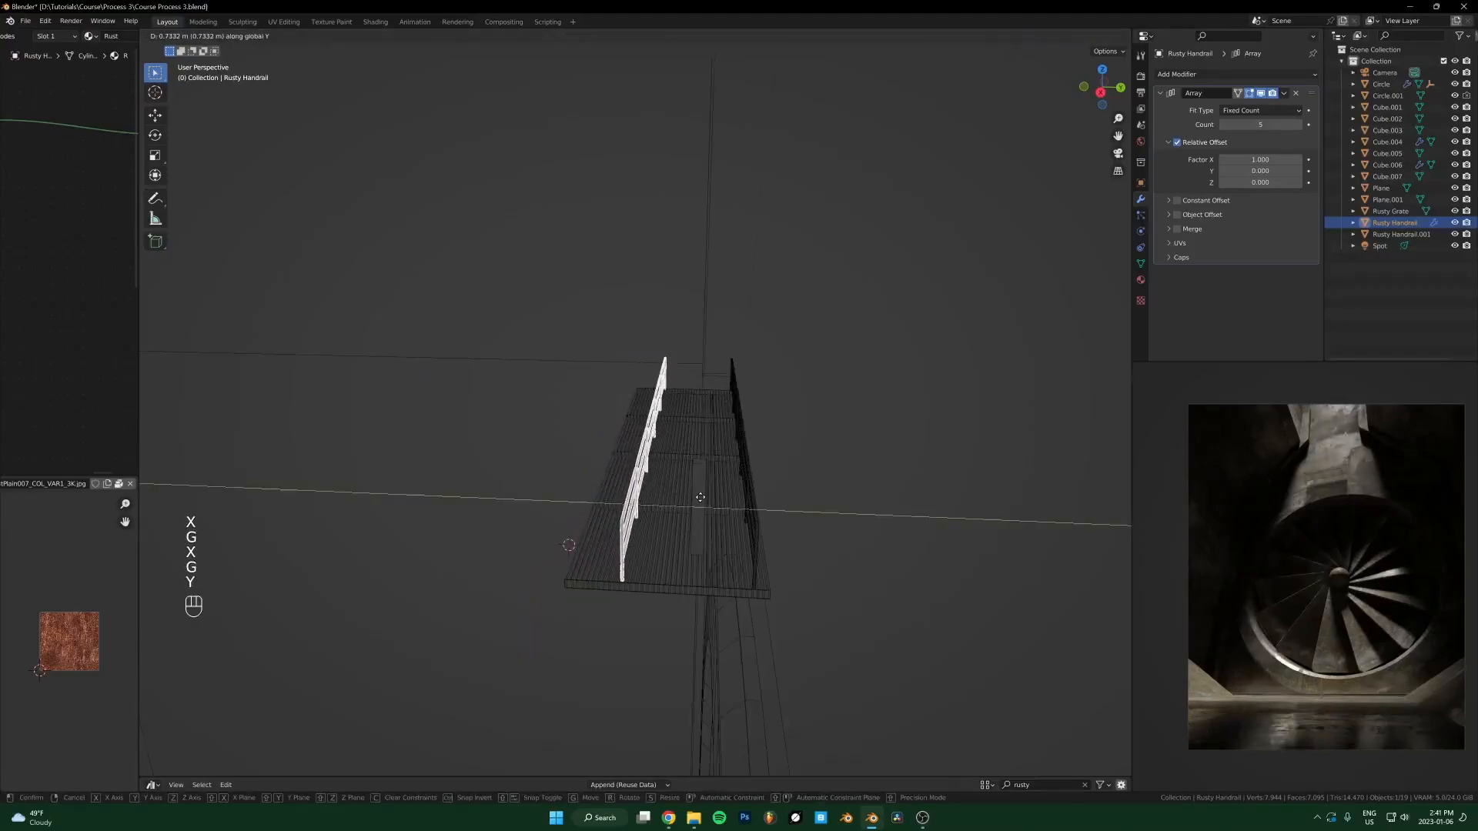
left_click(699, 497)
Step: Scale the grate to about 0.718 along Y and move it about 0.32 m along Y to fit between the handrails
left_click(733, 504)
key("s")
key("x")
key("y")
left_click(839, 470)
key("g")
key("y")
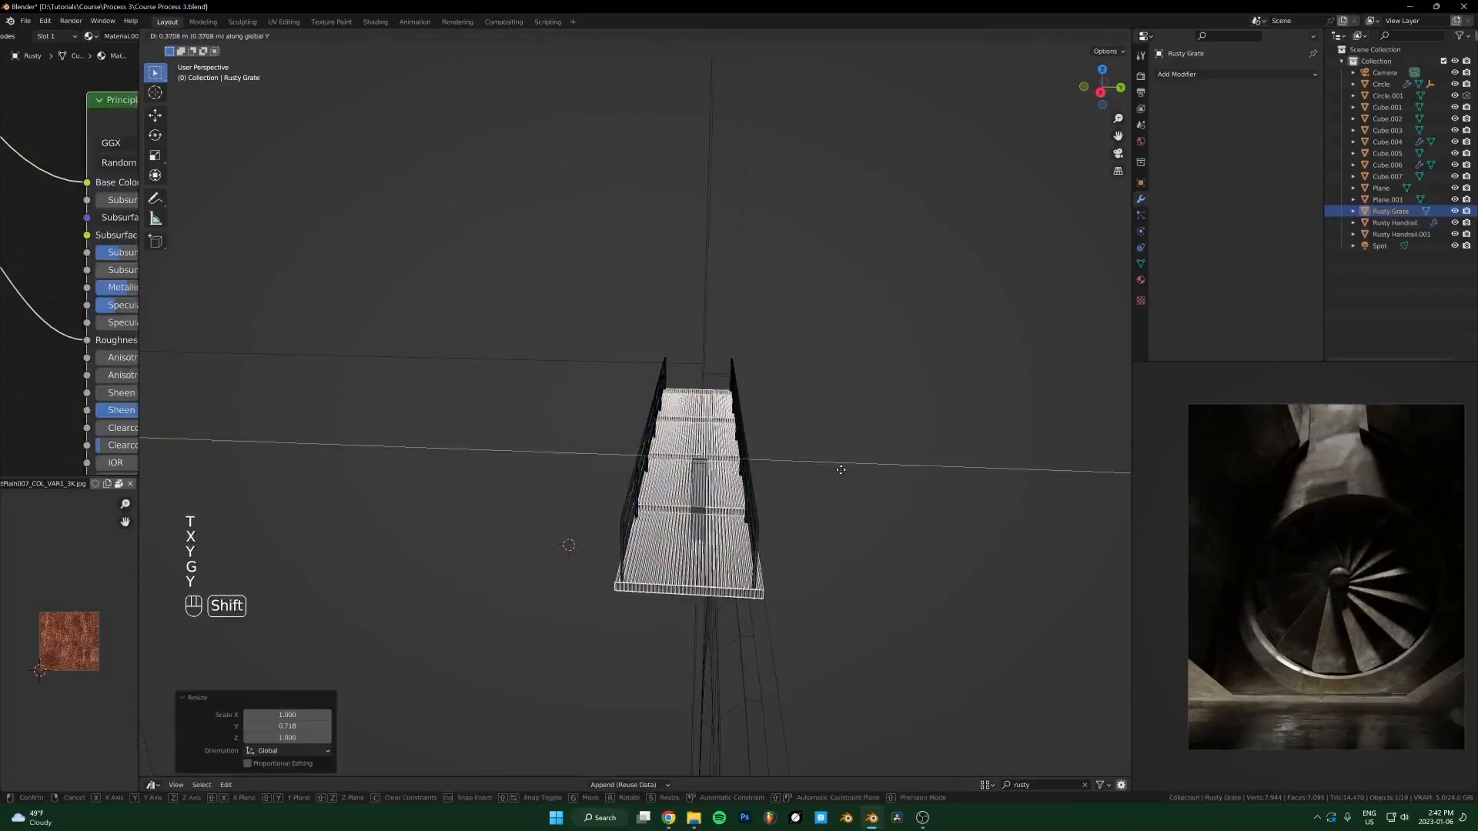
left_click(819, 467)
middle_click_drag(687, 494, 703, 450)
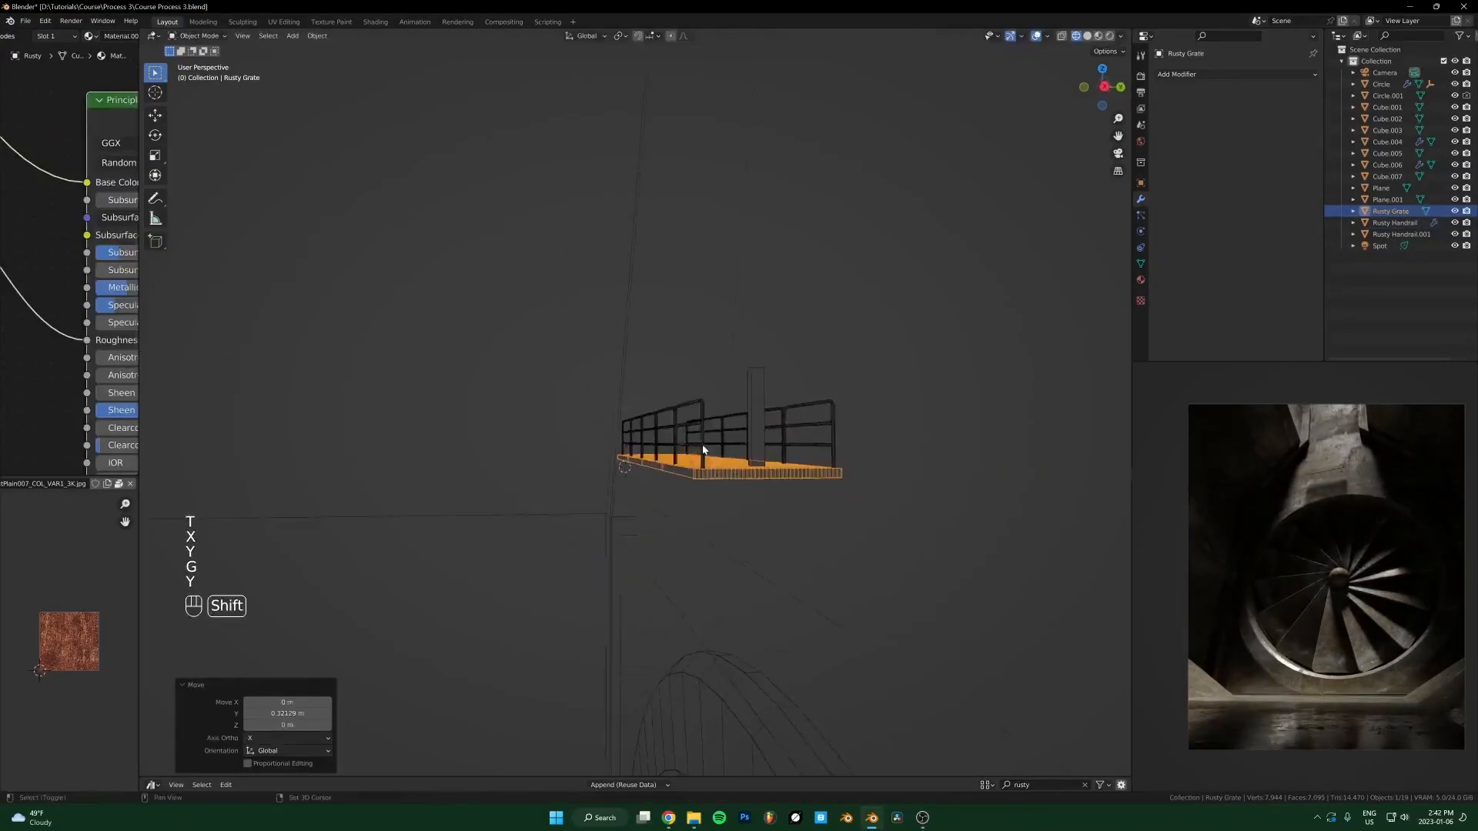
Step: Apply the scale of the grate and both handrails, and make them single-user for object and data
left_click(703, 449, "shift")
left_click(735, 441, "shift")
key("ctrl+z")
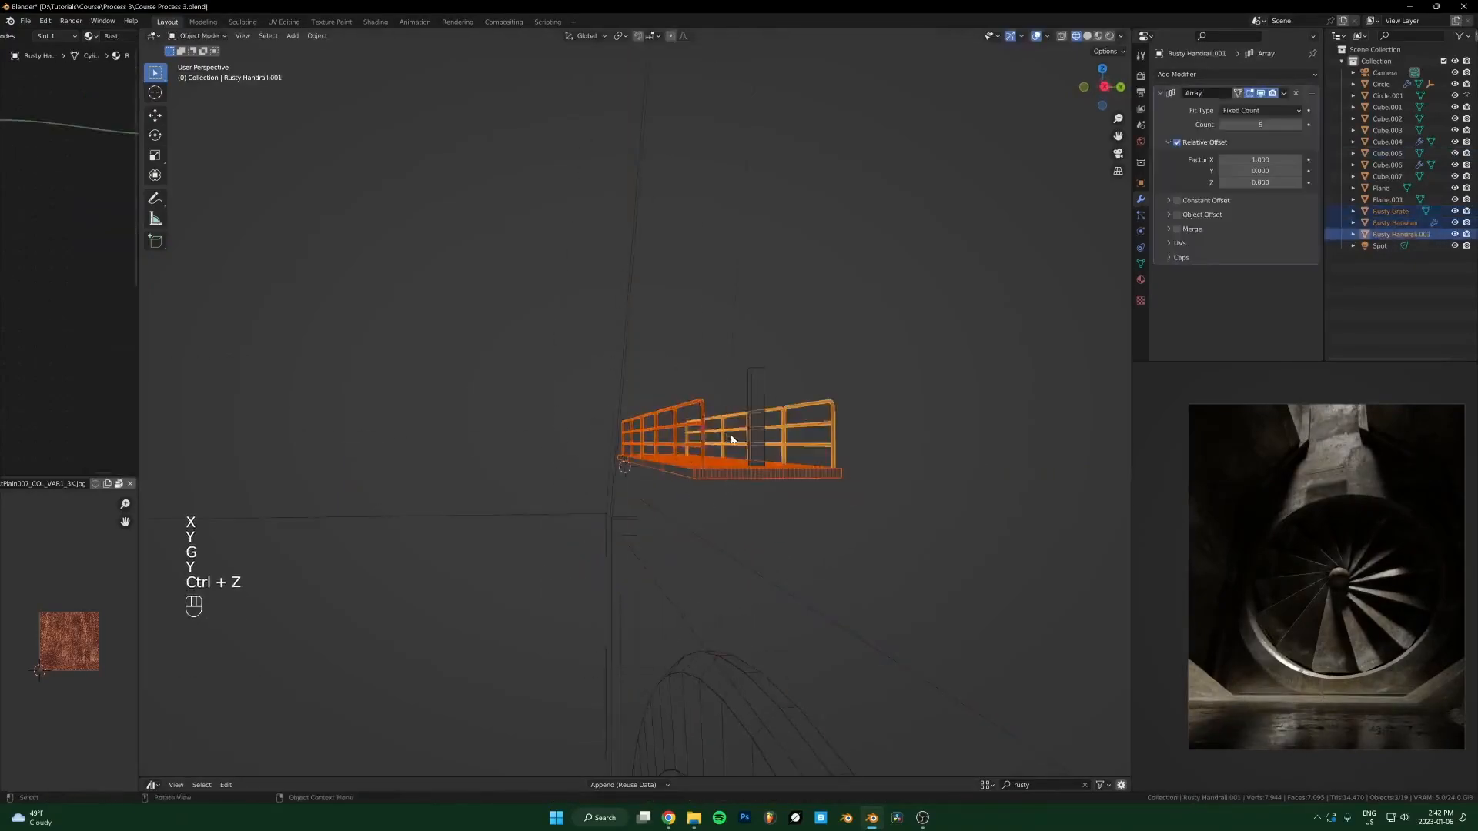
key("ctrl+a")
left_click(724, 455)
middle_click_drag(725, 455, 741, 499)
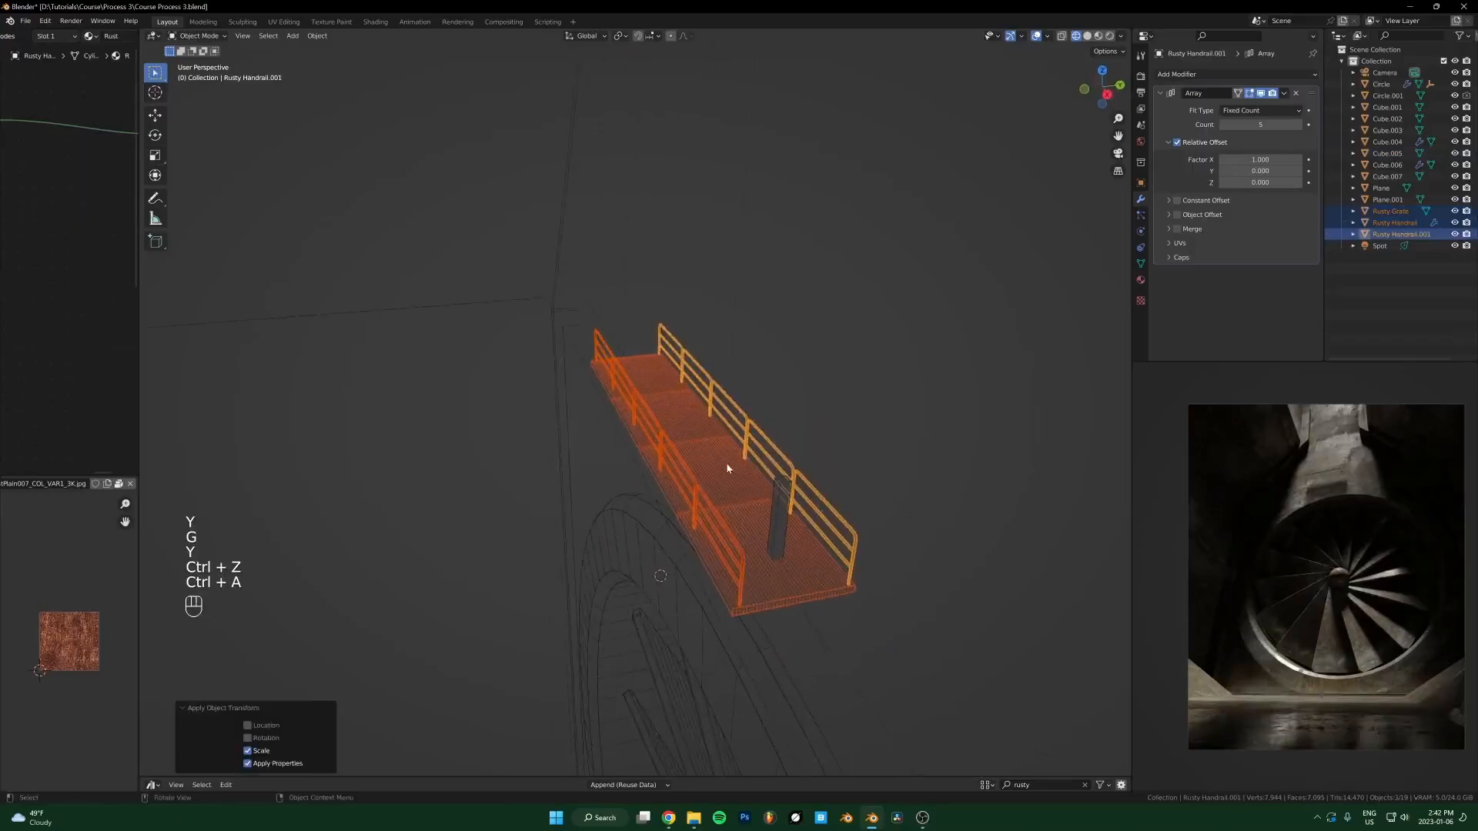
key("q")
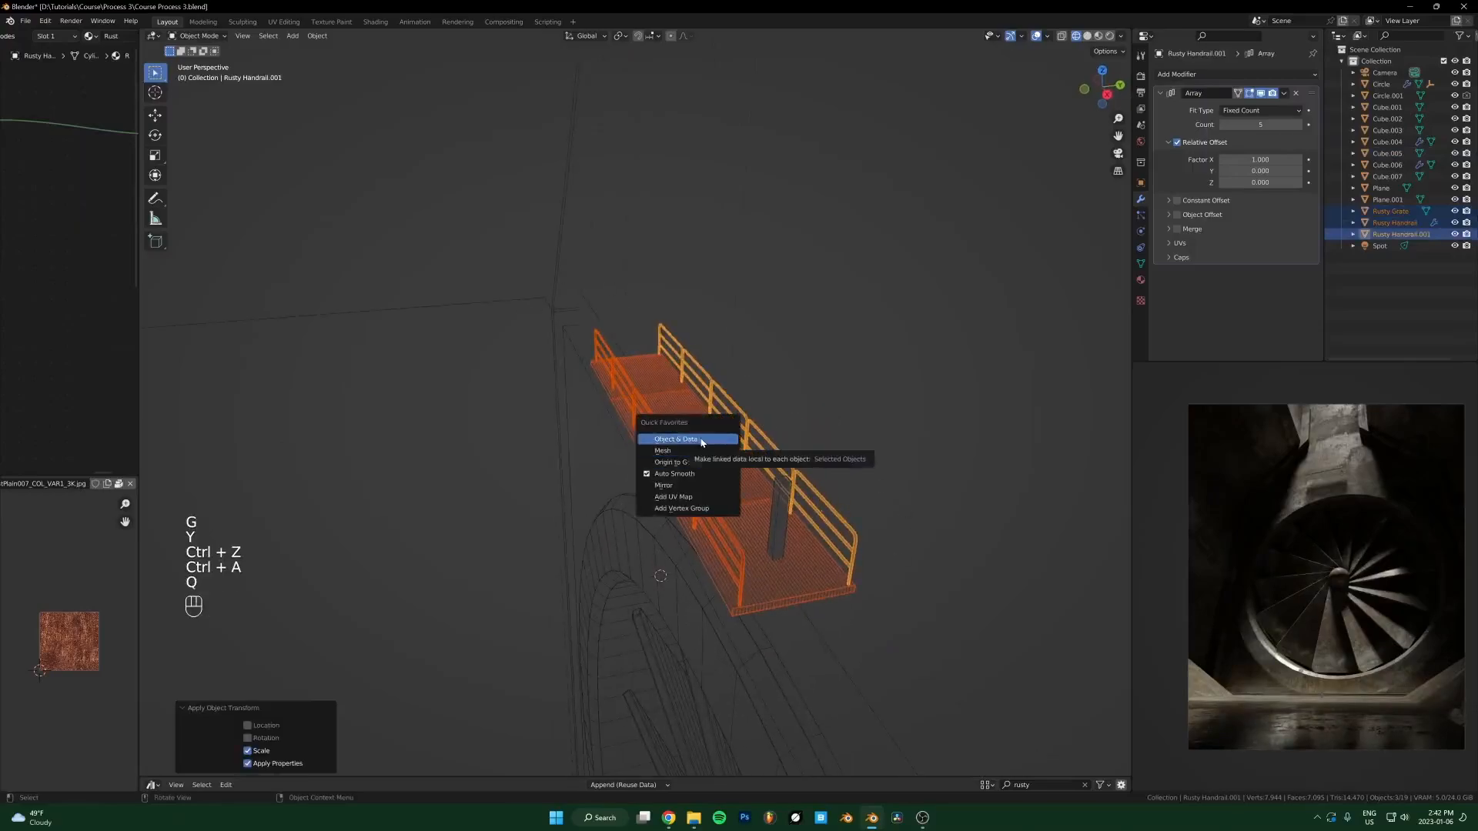
left_click(702, 441)
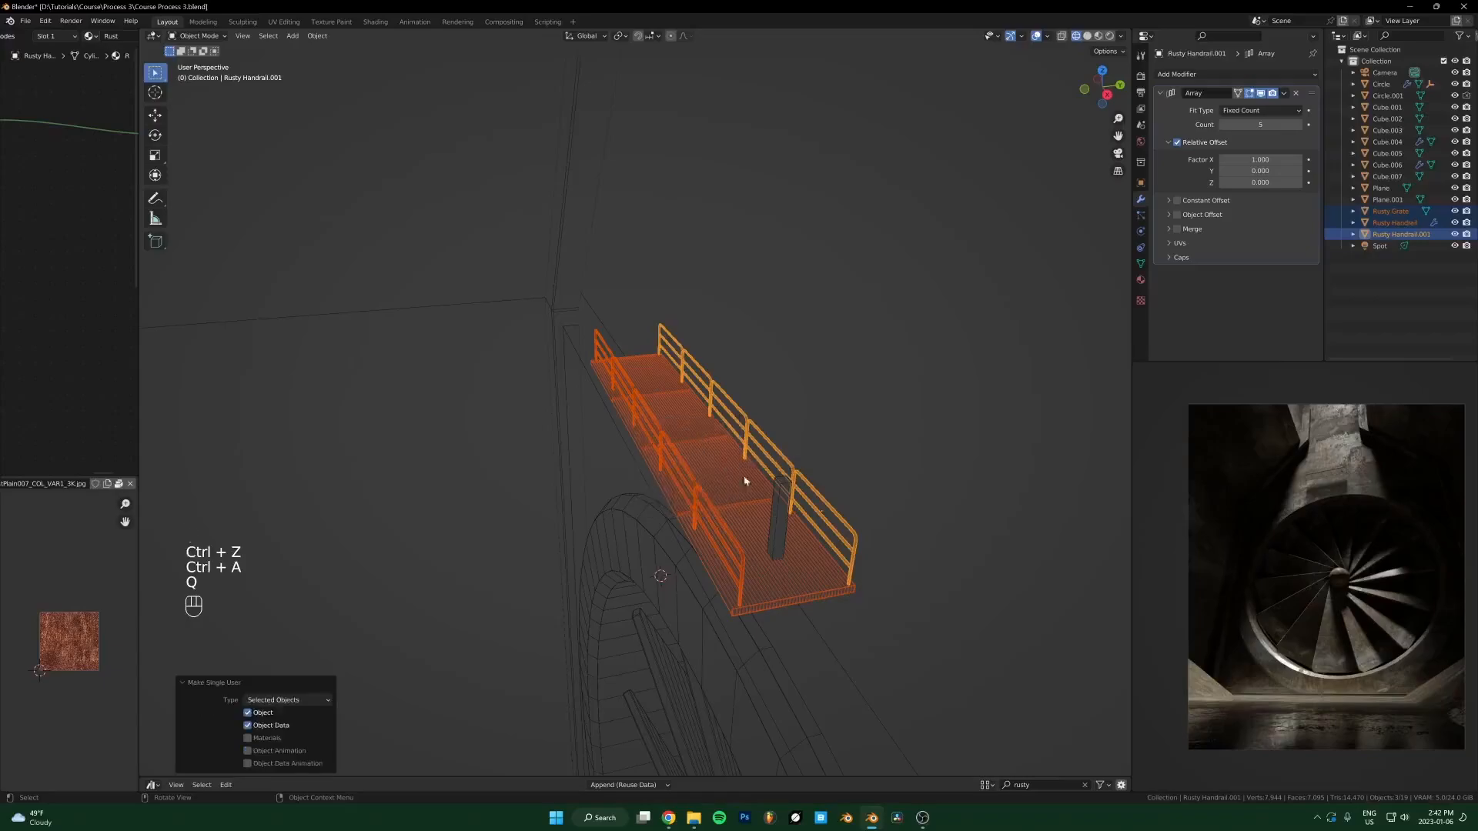
Step: Search the commands for "object and data" and examine the Make Single User options among the object relations
key("F3")
type("object and data")
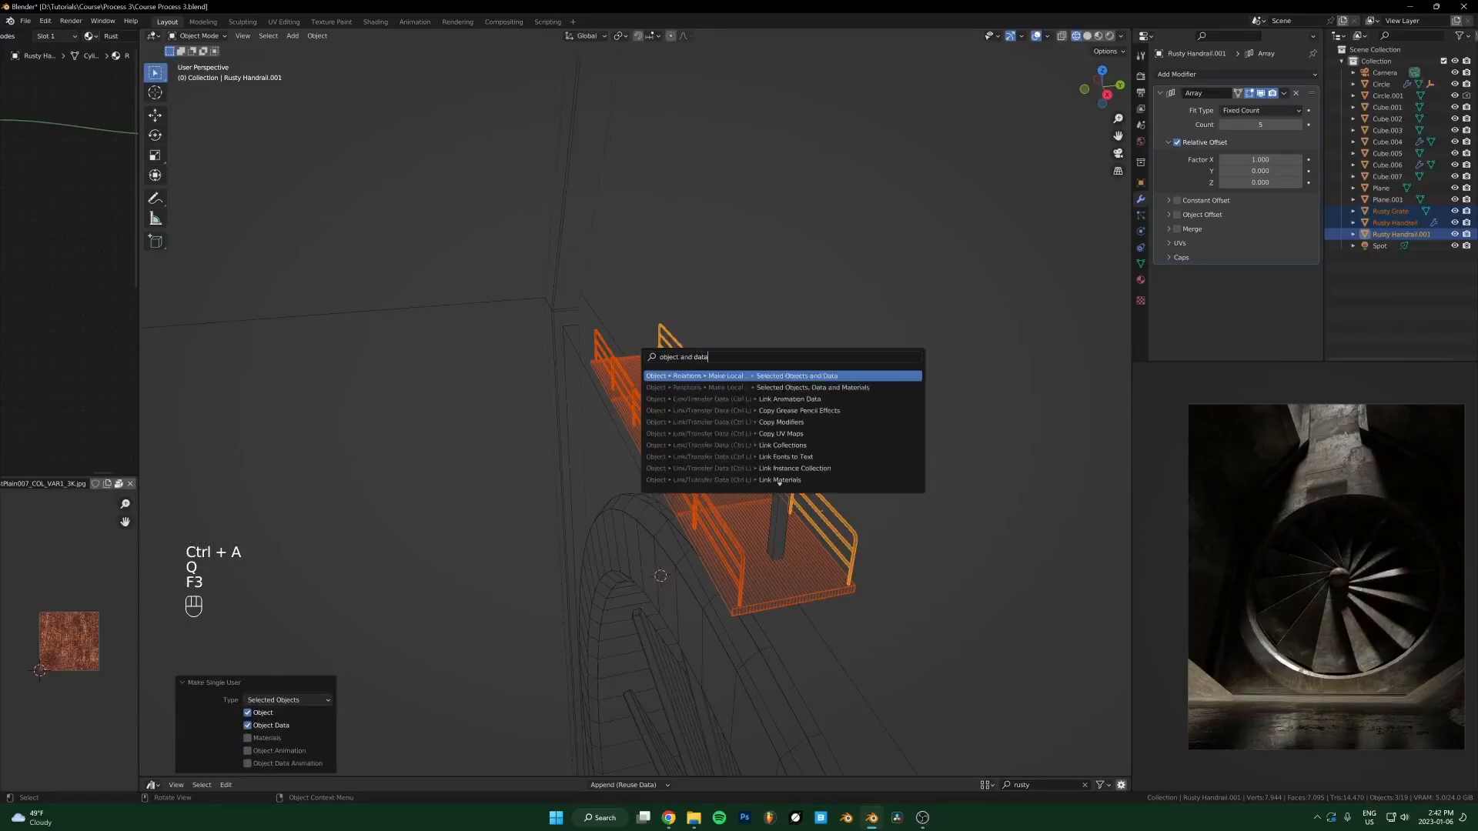
left_click(757, 389)
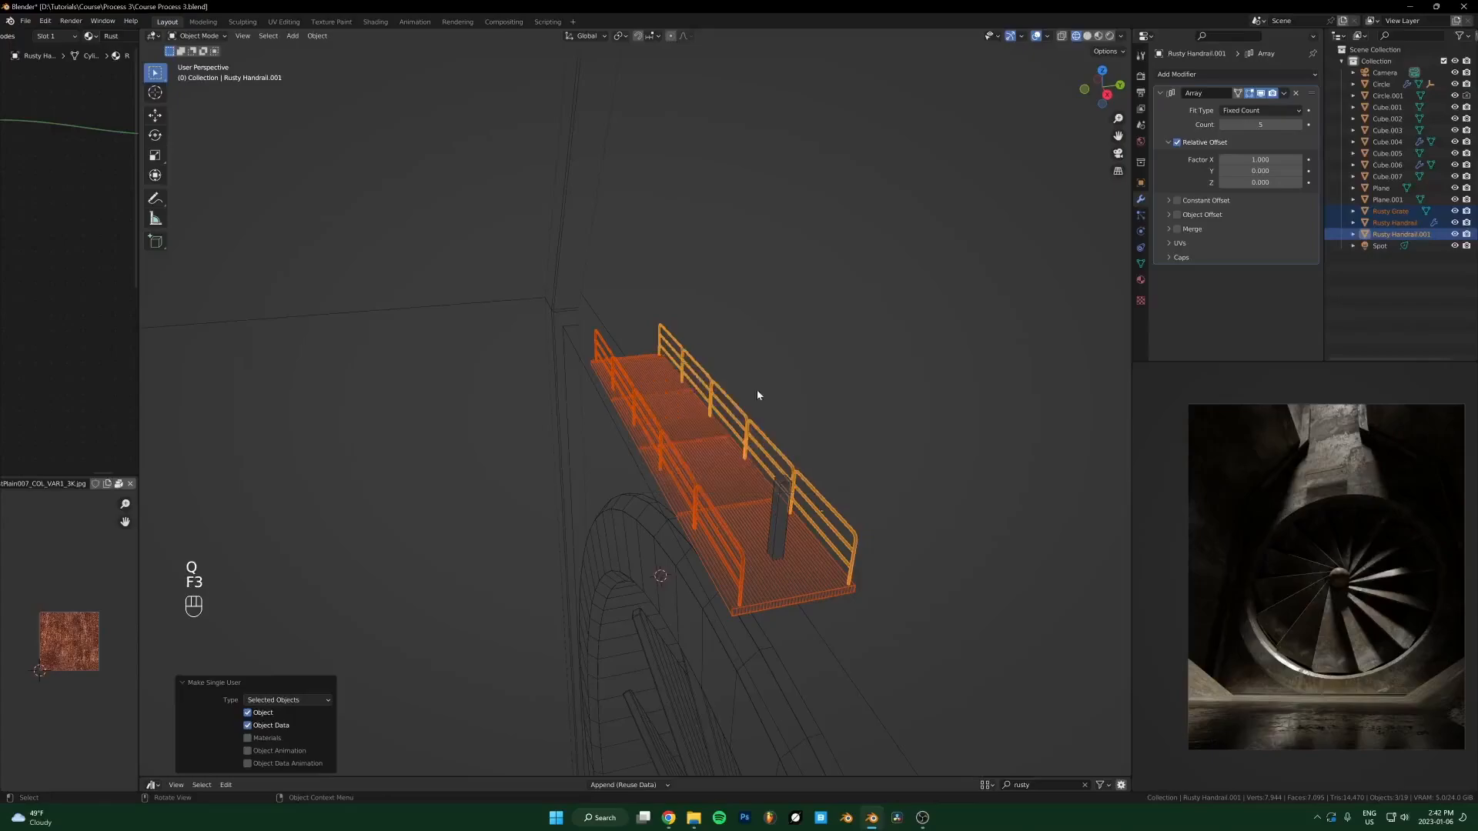
left_click(318, 36)
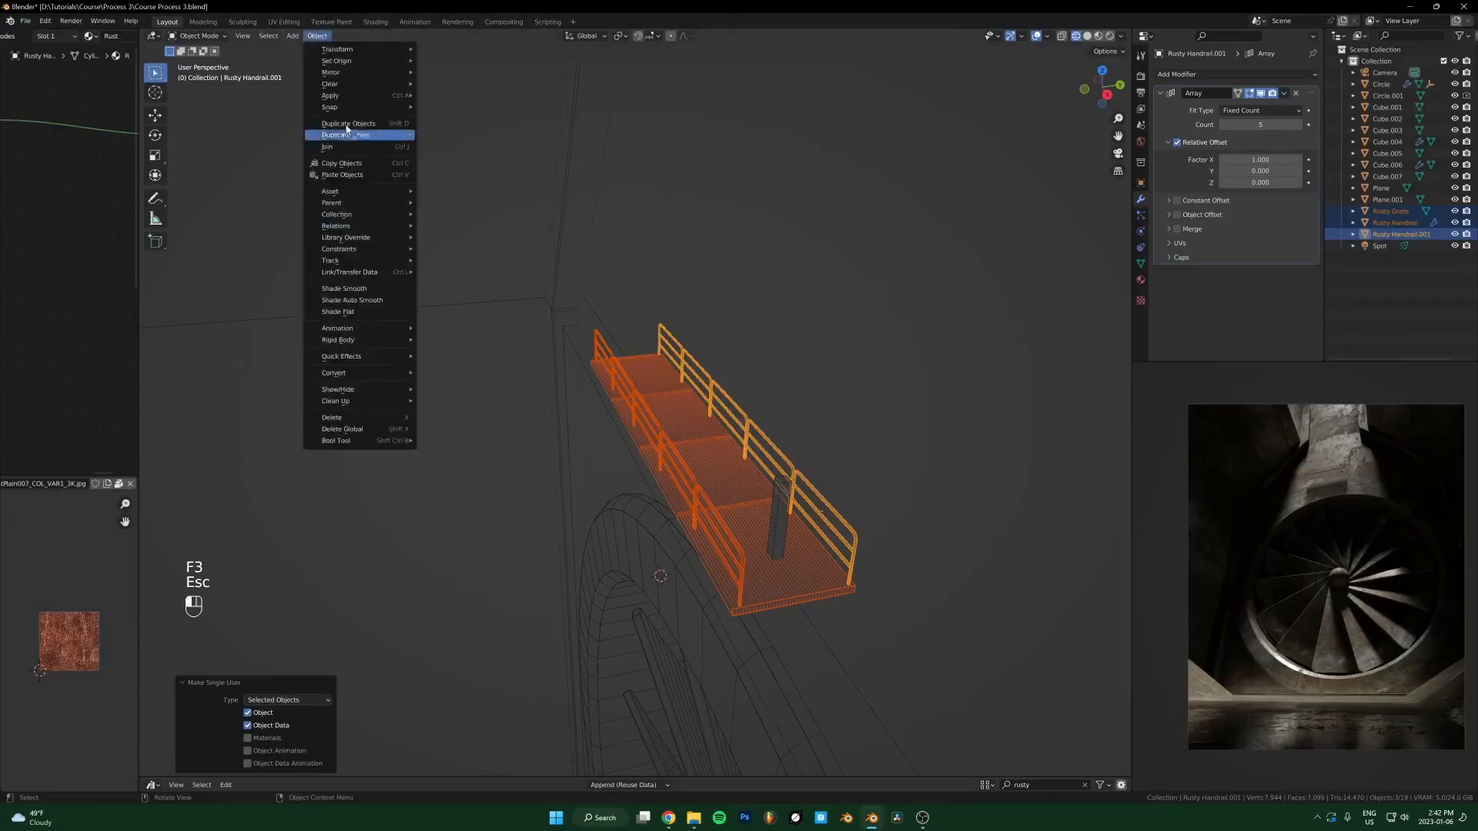
mouse_move(358, 225)
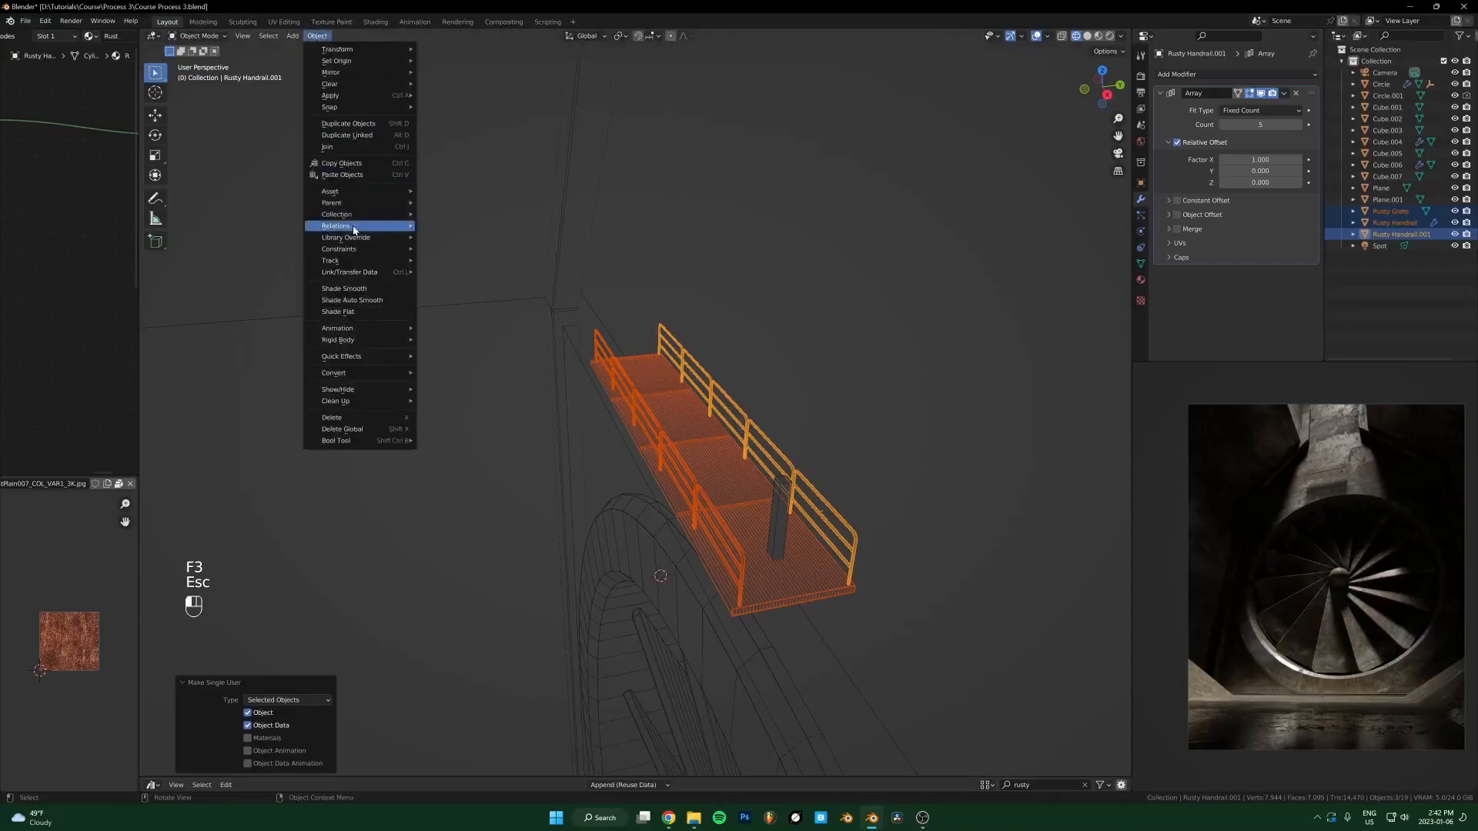
mouse_move(479, 266)
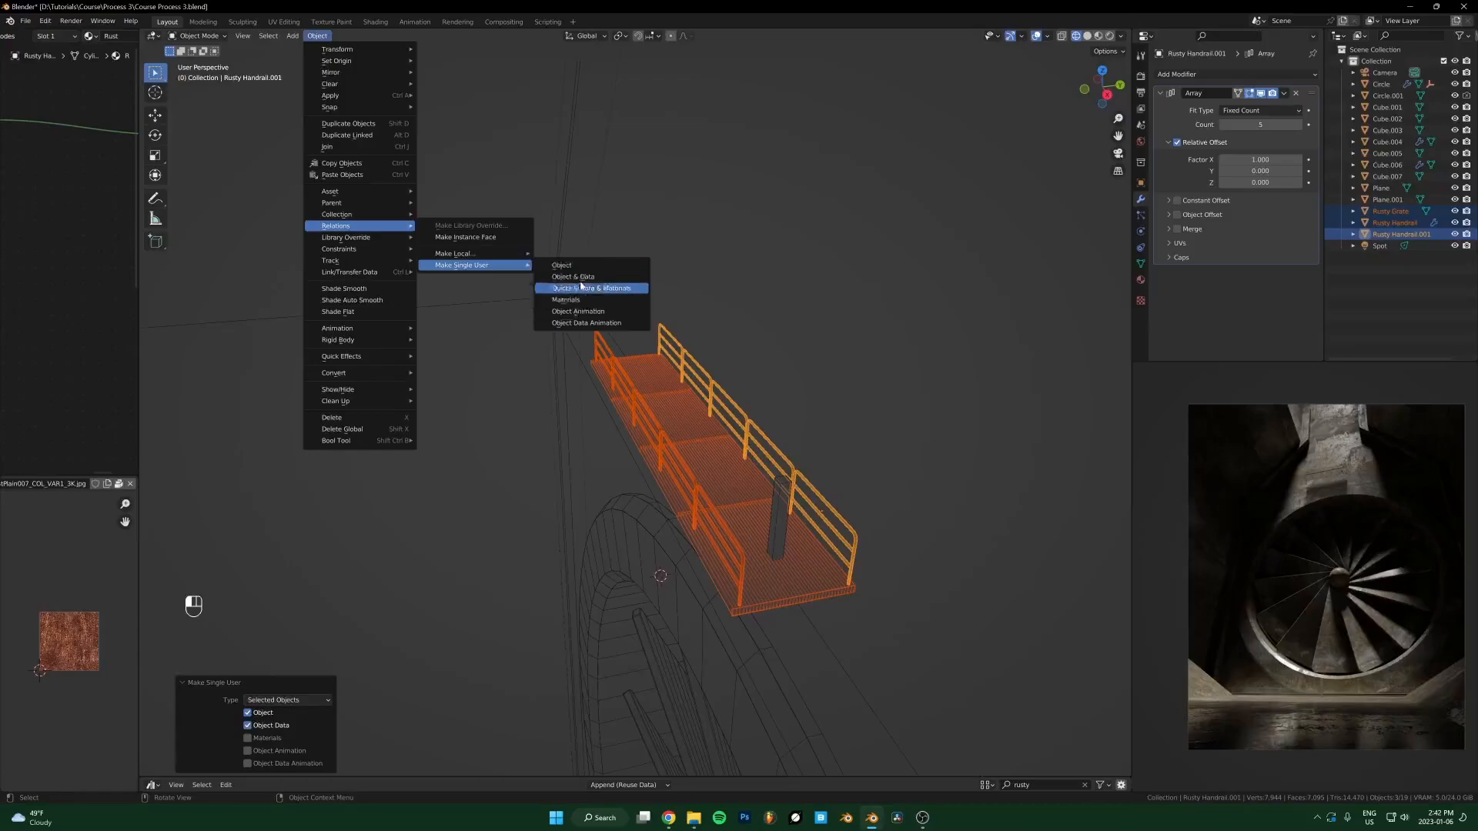
key("Escape")
key("Escape")
Step: Run Make Single User with Object & Data again on the selected grate and handrails
key("1")
key("q")
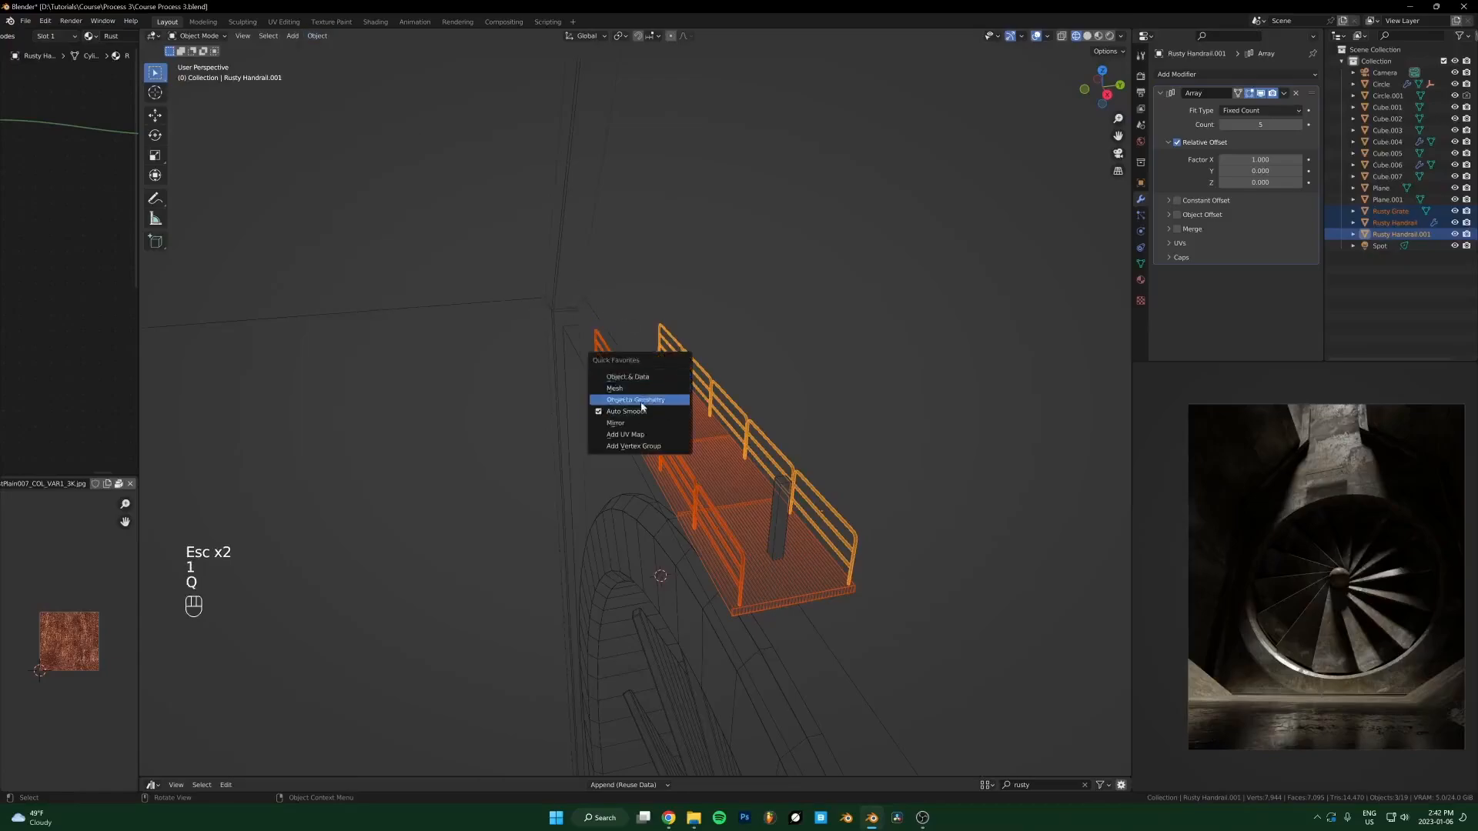
left_click(642, 379)
Step: Duplicate a walkway handrail as a test copy and move the copy out beside the walkway
scroll(651, 441, "up", 3)
left_click(651, 442)
scroll(682, 461, "down", 4)
middle_click_drag(693, 509, 656, 439)
key("shift+d")
left_click(603, 455)
key("g")
key("Escape")
key("g")
left_click(647, 502)
Step: Create a linked duplicate of the test handrail and place it alongside, farther from the walkway
middle_click_drag(647, 502, 750, 455)
key("alt+d")
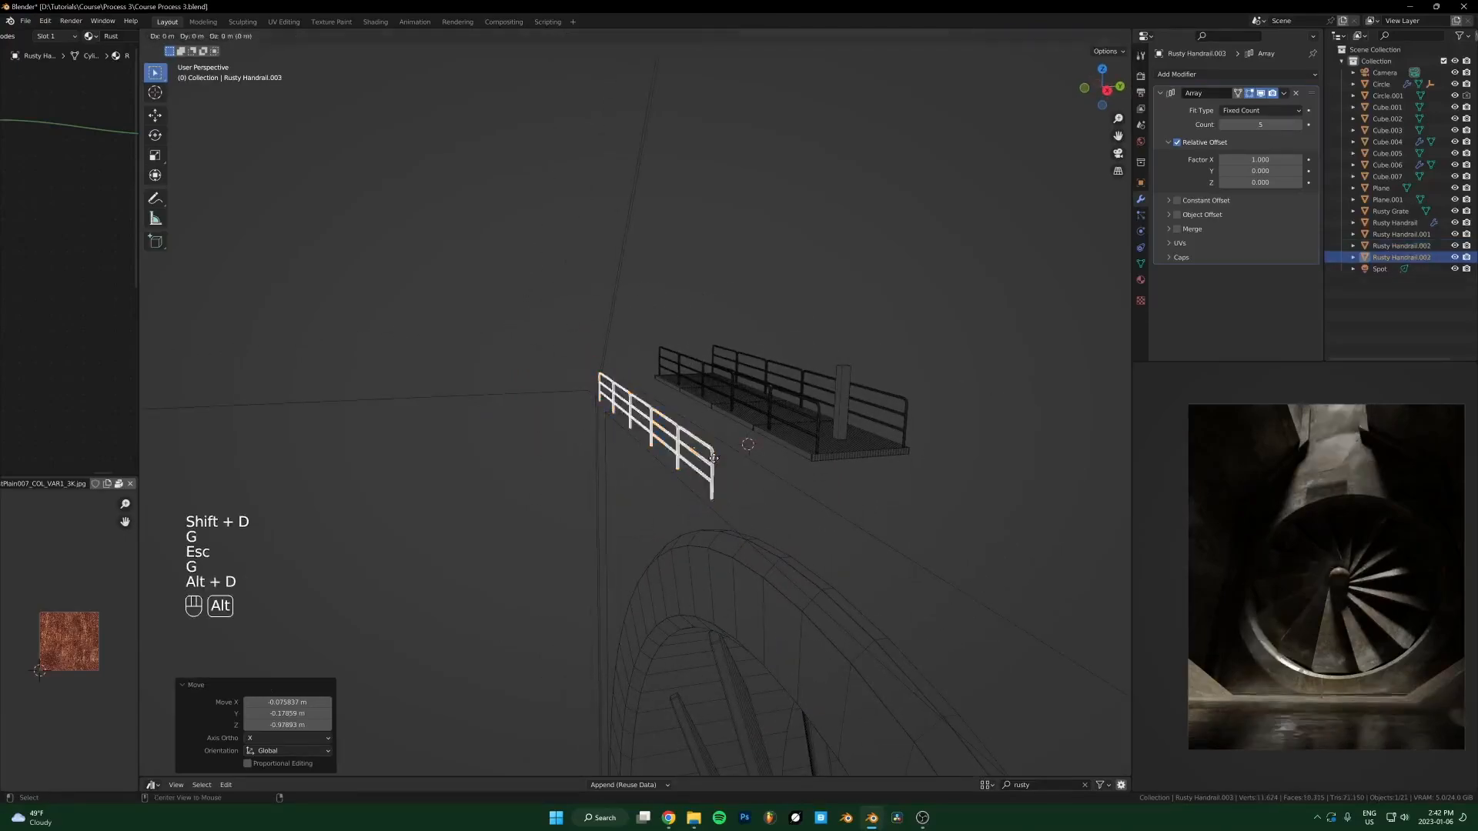
left_click(646, 474)
key("shift+d")
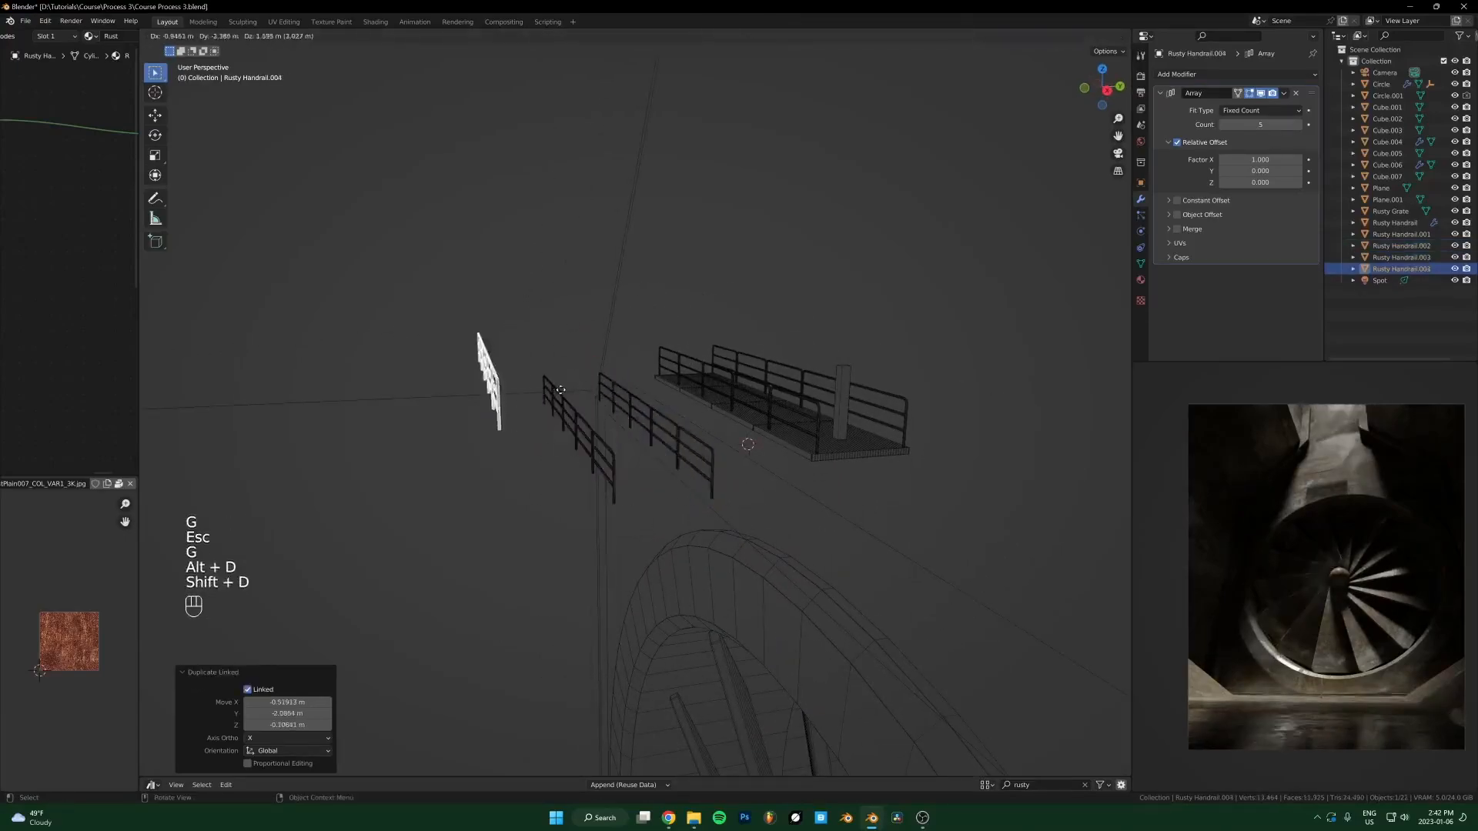
left_click(653, 312)
key("x")
left_click(632, 346)
Step: Switch the linked handrail copy in and out of Edit Mode and try moving its selected faces
left_click(601, 452)
key("Tab")
scroll(590, 460, "up", 2)
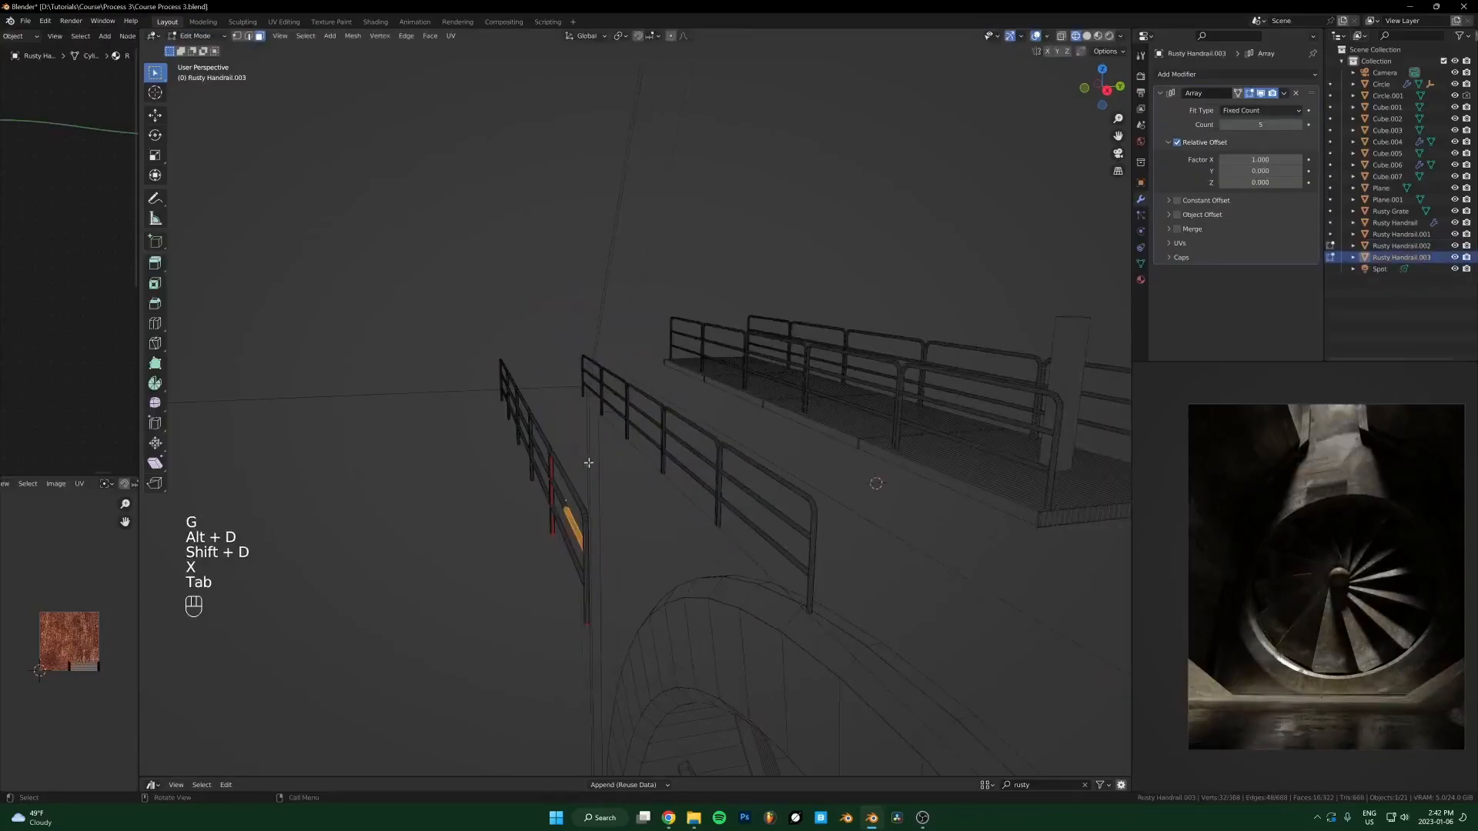
key("Tab")
key("Tab")
key("Tab")
key("Tab")
key("3")
key("g")
key("Escape")
Step: Box-select the vertices at the linked handrail's upper end corner and try moving them
key("1")
left_click_drag(579, 500, 597, 530)
middle_click_drag(594, 527, 613, 511)
key("g")
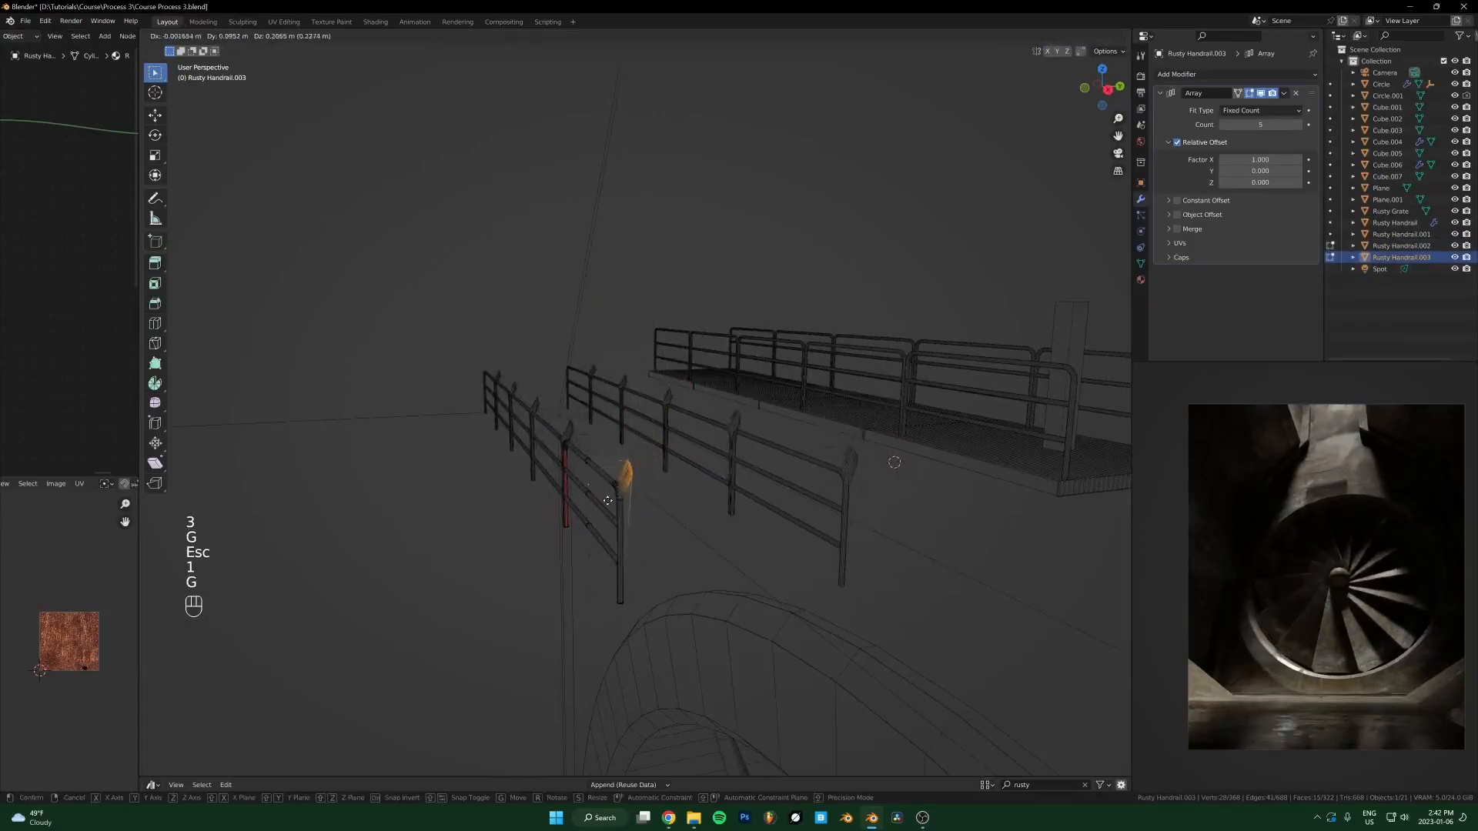
key("Escape")
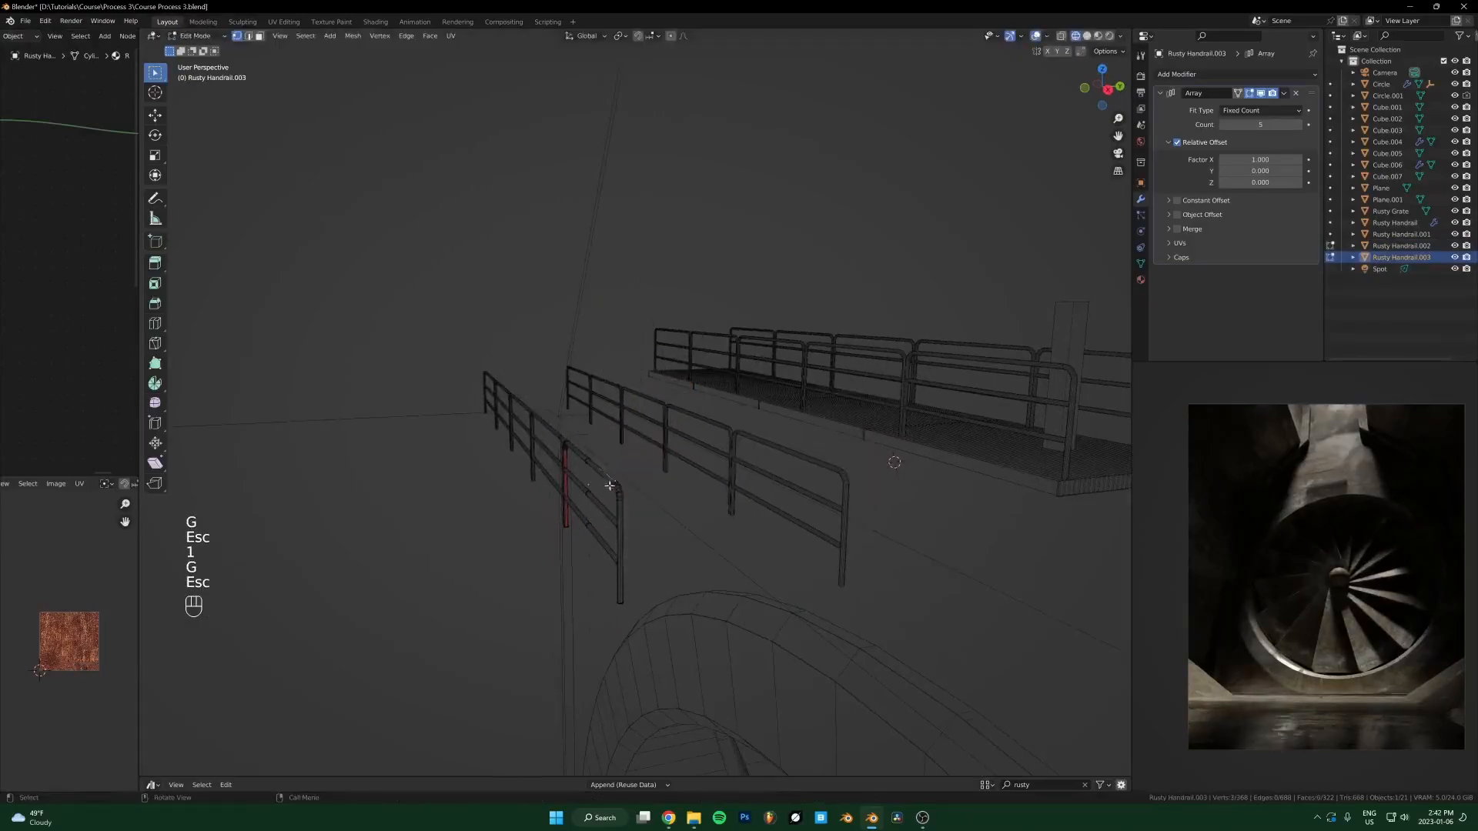
key("Tab")
Step: Make a regular duplicate of the linked handrail and pull its end vertices up and away in Edit Mode
left_click(596, 472)
left_click(596, 472)
key("shift+d")
left_click(550, 474)
key("Tab")
key("1")
key("g")
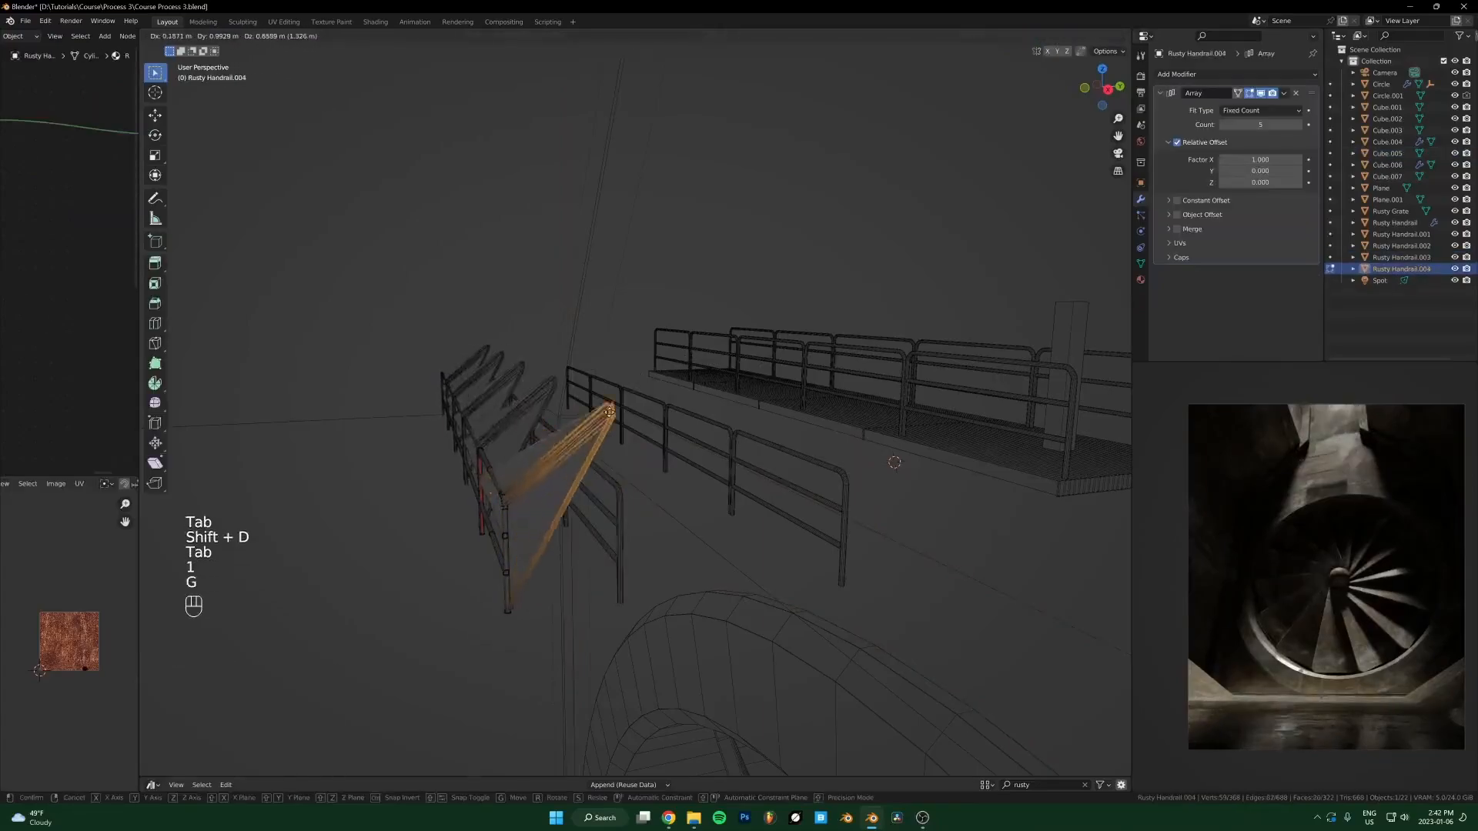
left_click(587, 426)
key("Tab")
Step: Select the end post vertices of the linked handrail in Edit Mode and try moving them
left_click(615, 494)
key("Tab")
left_click_drag(628, 478, 606, 508)
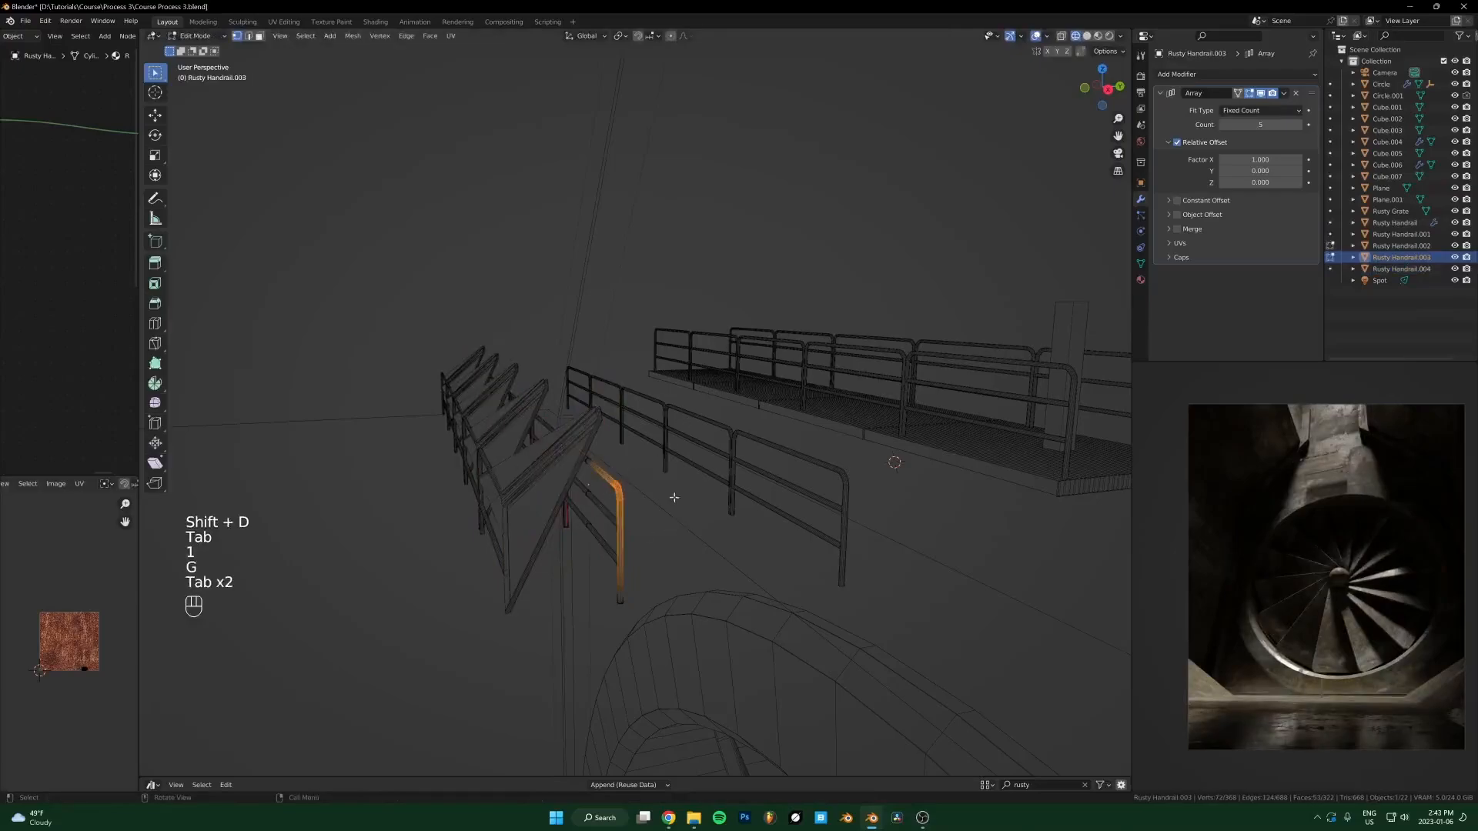
key("g")
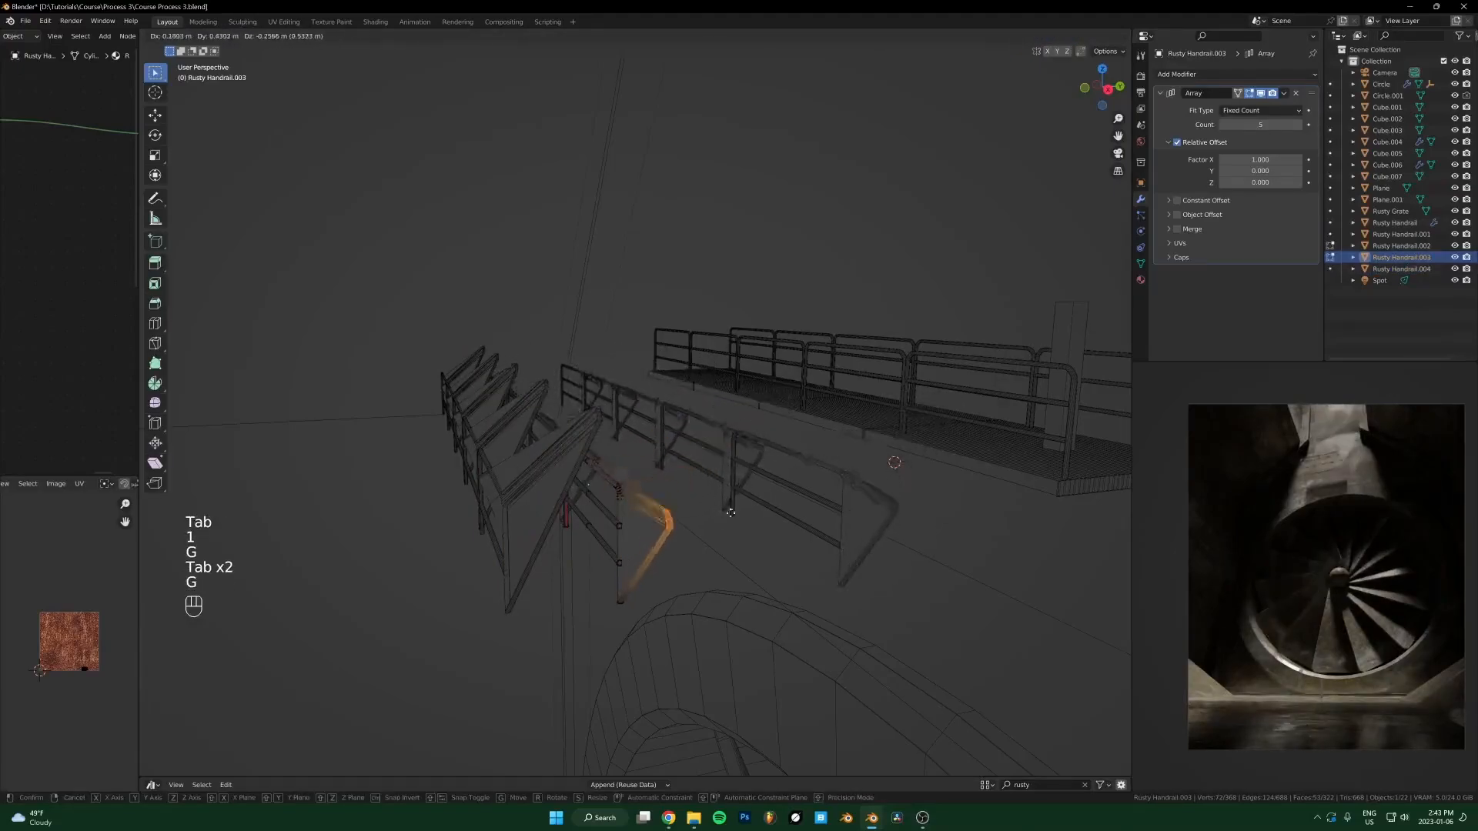
key("Escape")
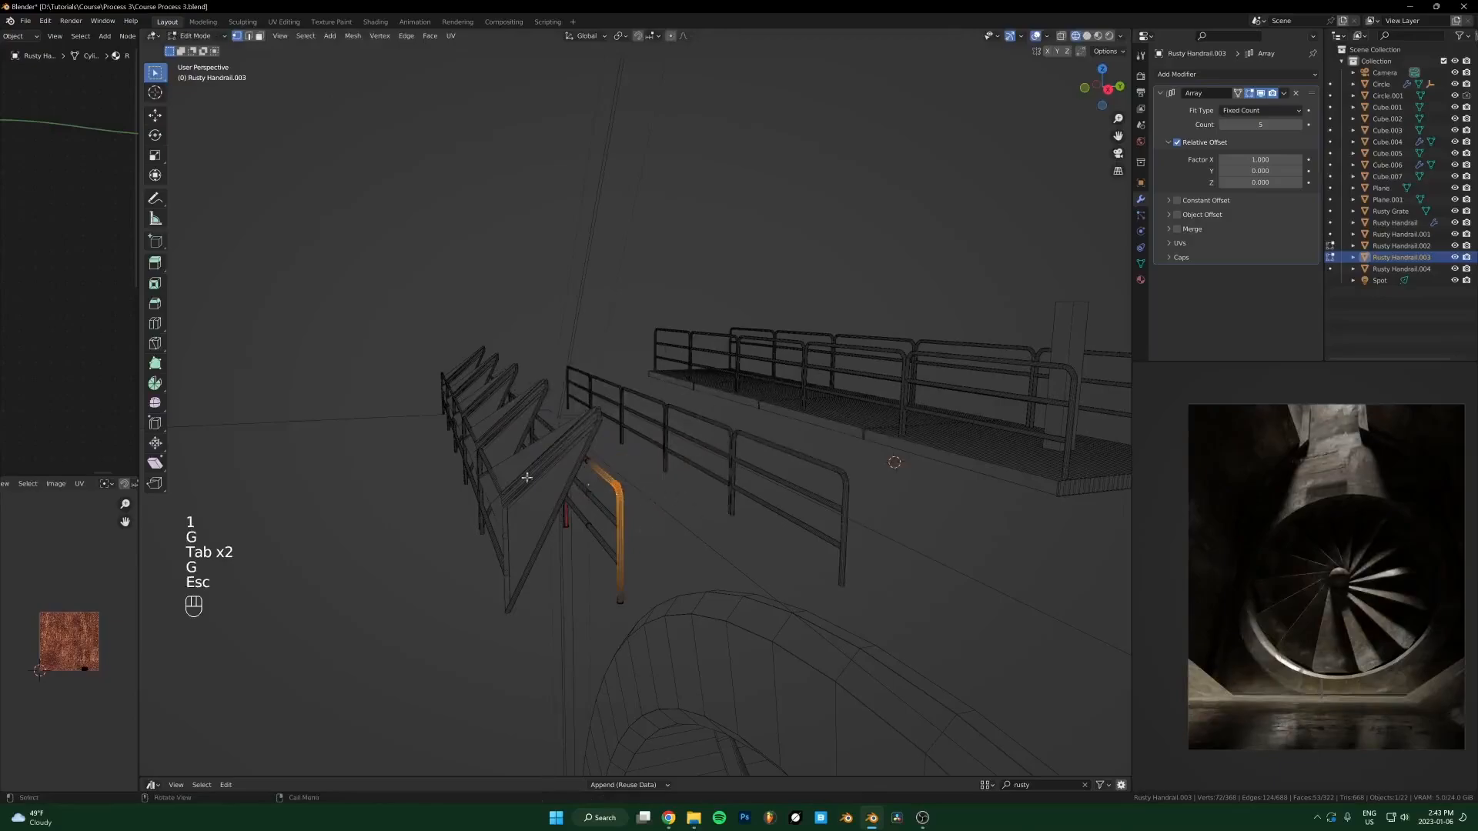
key("Tab")
Step: Delete the distorted regular duplicate of the handrail
key("x")
key("ctrl+z")
left_click(612, 510)
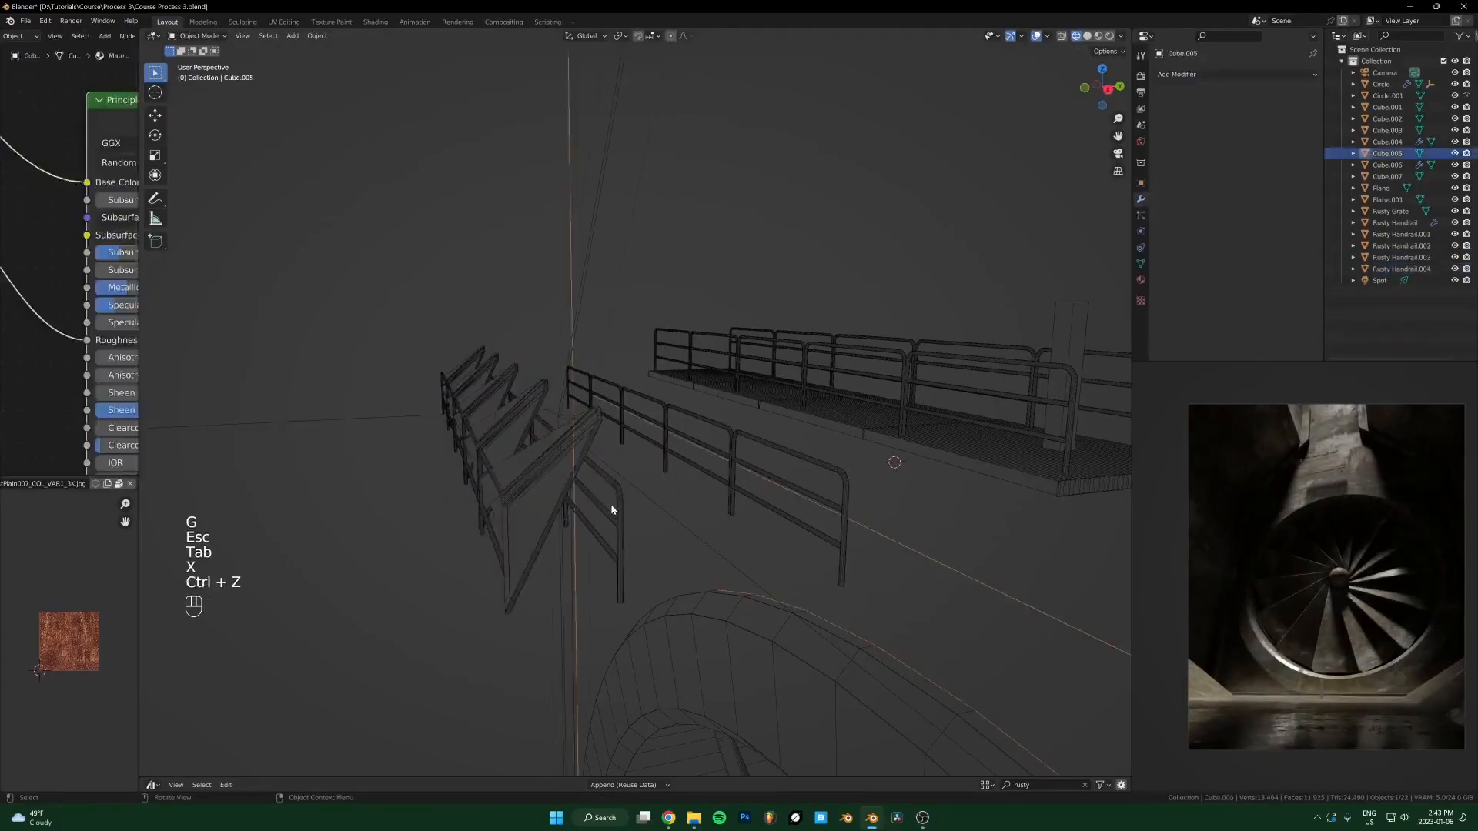
left_click(616, 505)
left_click(567, 496)
key("x")
left_click(584, 489)
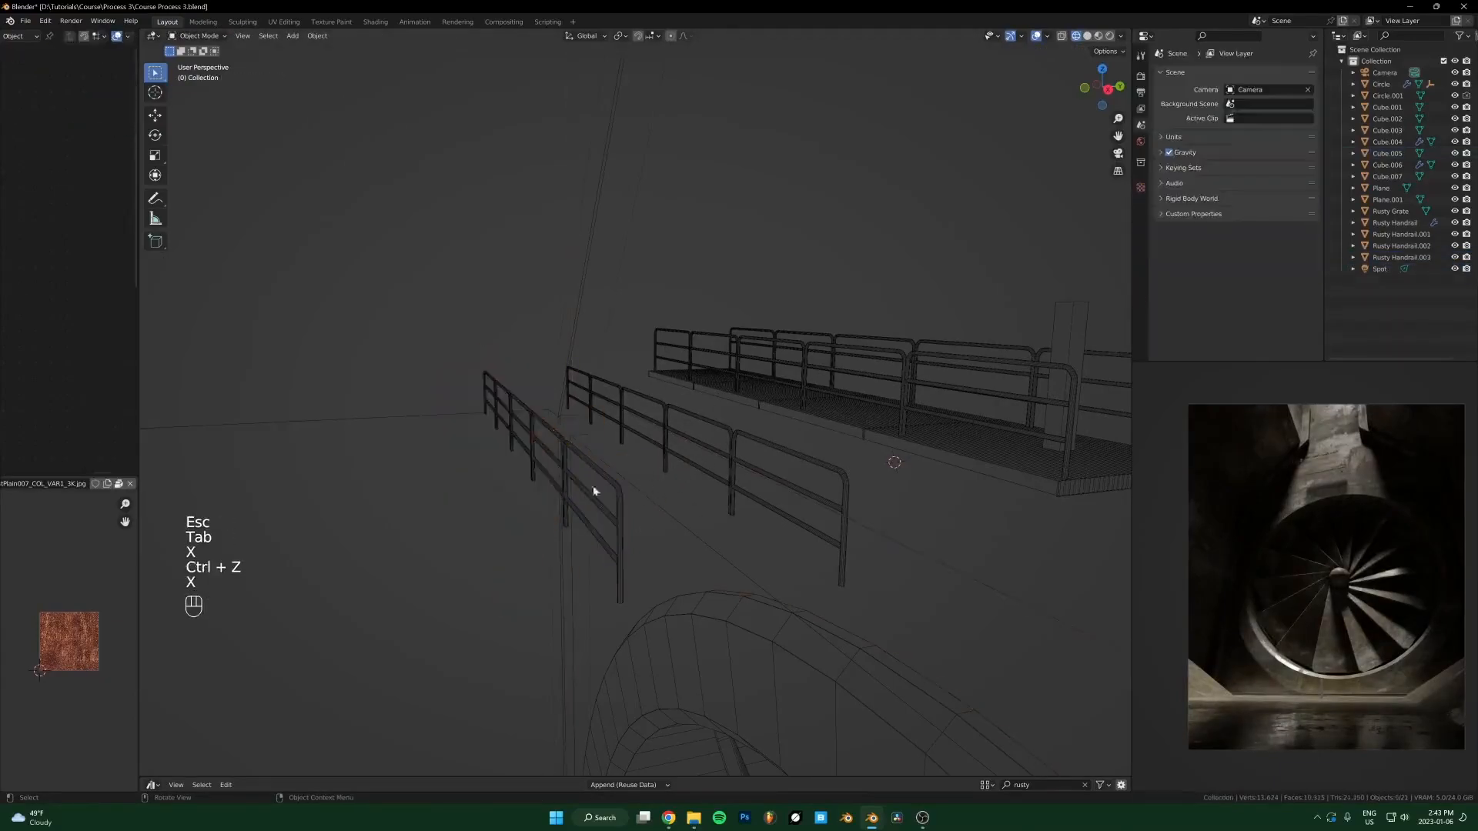
Step: Make the linked handrail copy single-user for object and data, and try moving its end post vertices
left_click(614, 491)
key("q")
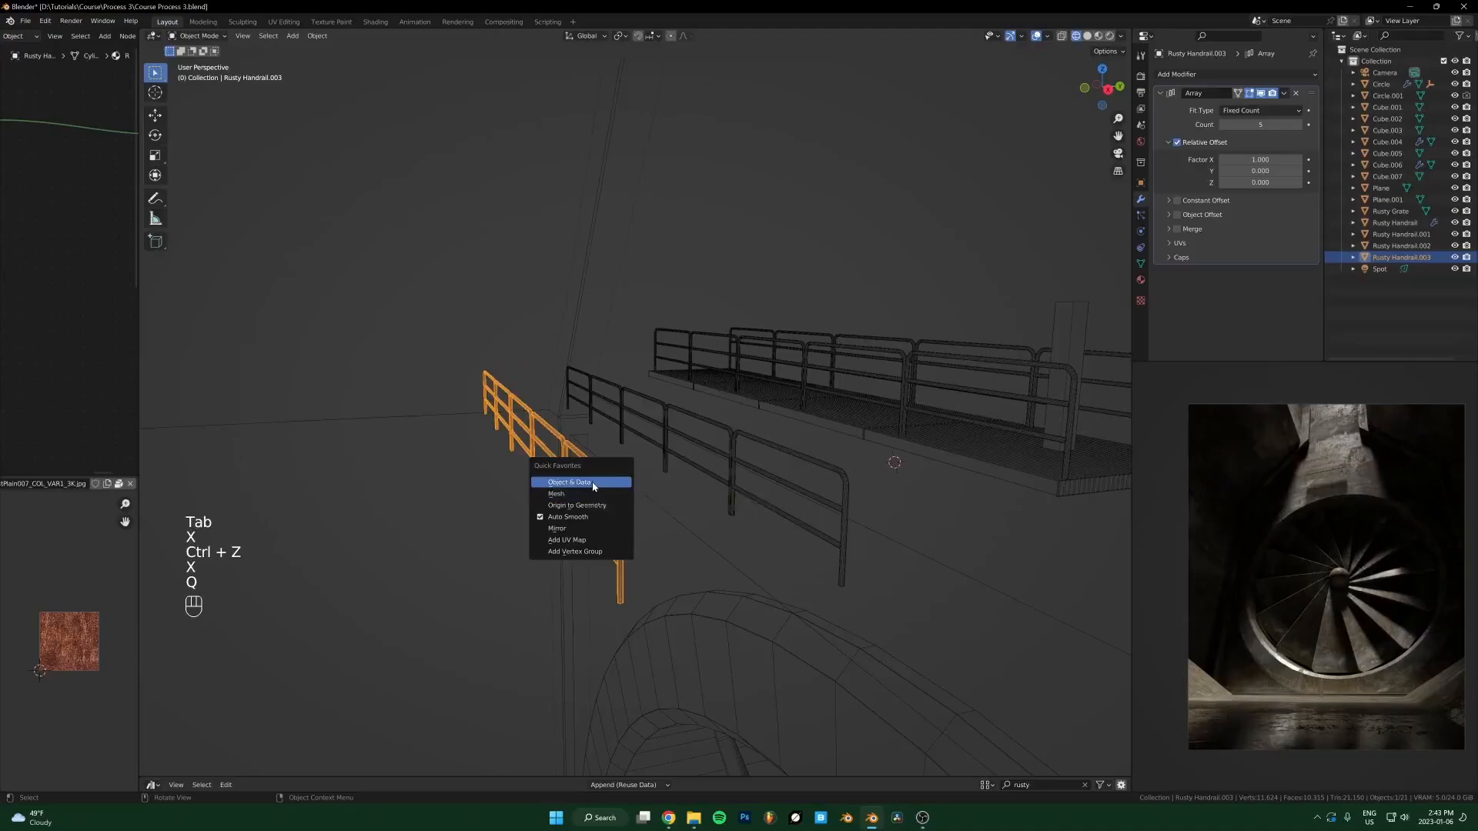
left_click(593, 484)
key("Tab")
key("g")
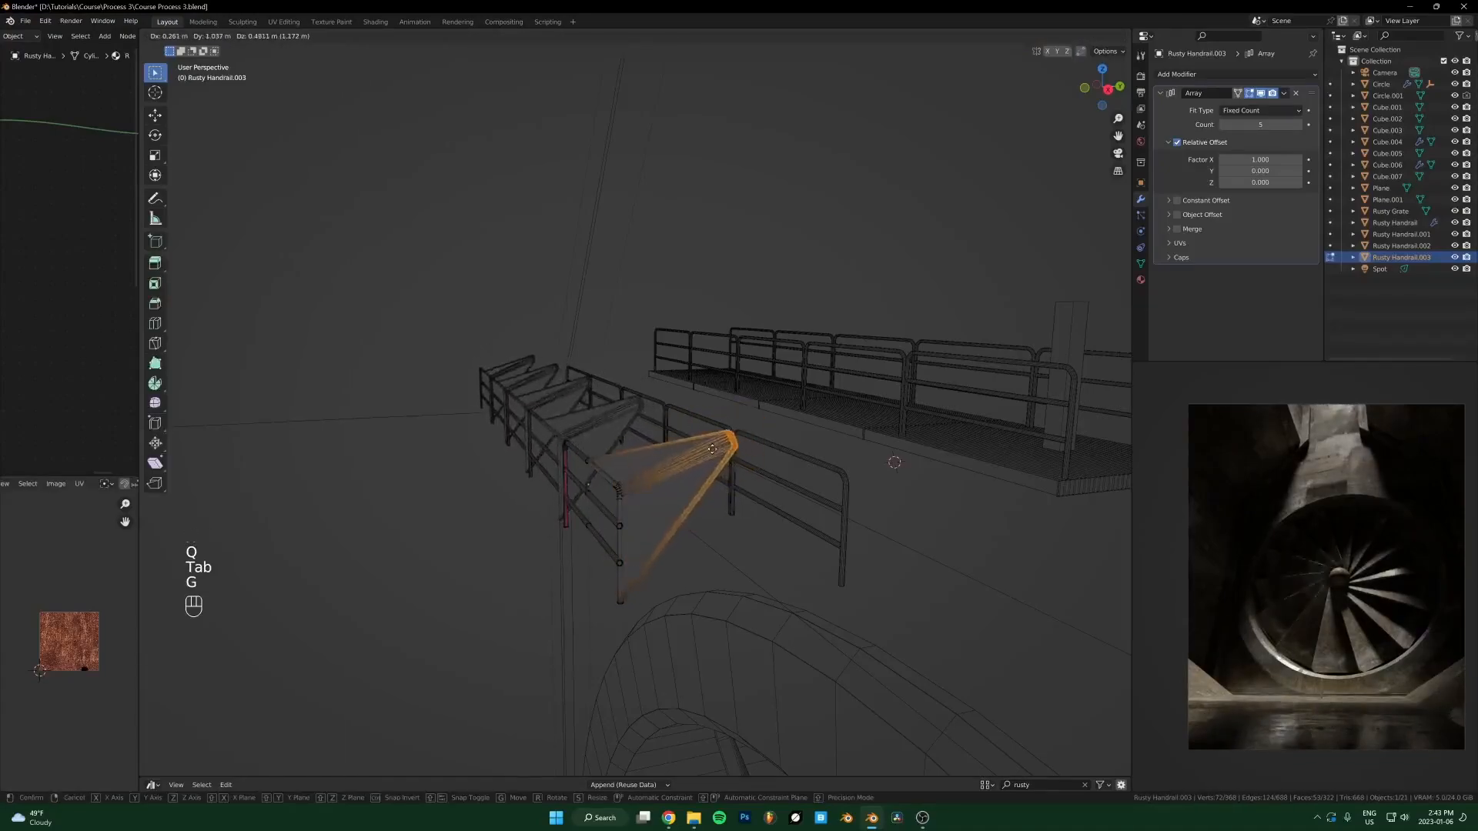
key("Escape")
key("Tab")
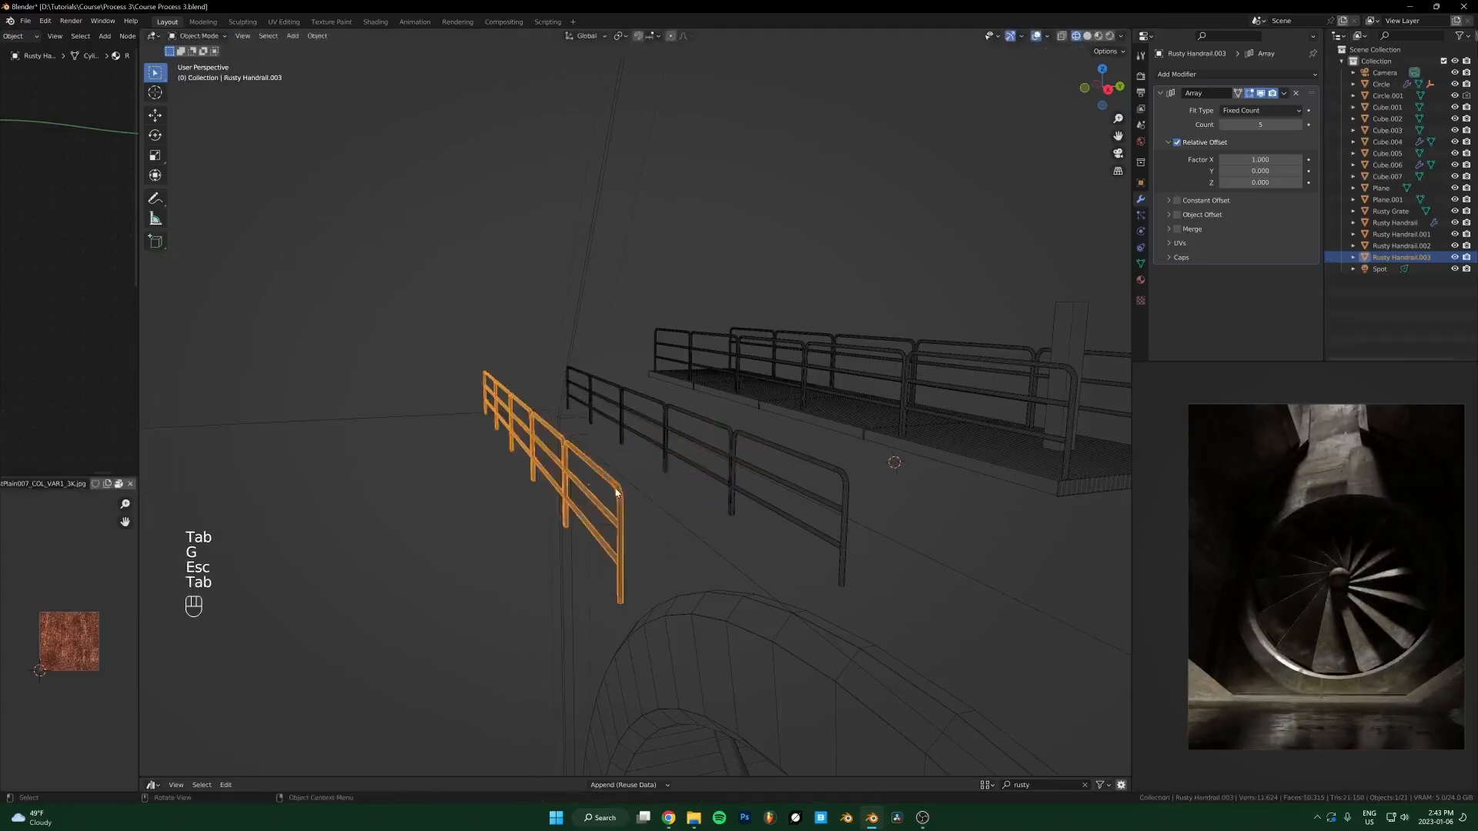
Step: Delete the two remaining test handrails beside the walkway
key("x")
left_click(661, 488)
left_click(741, 467)
key("x")
left_click(740, 467)
Step: Select both walkway handrails and make them single-user for object and data
middle_click_drag(862, 481, 650, 527, "shift")
left_click(722, 461)
left_click(717, 429)
left_click(696, 441, "shift")
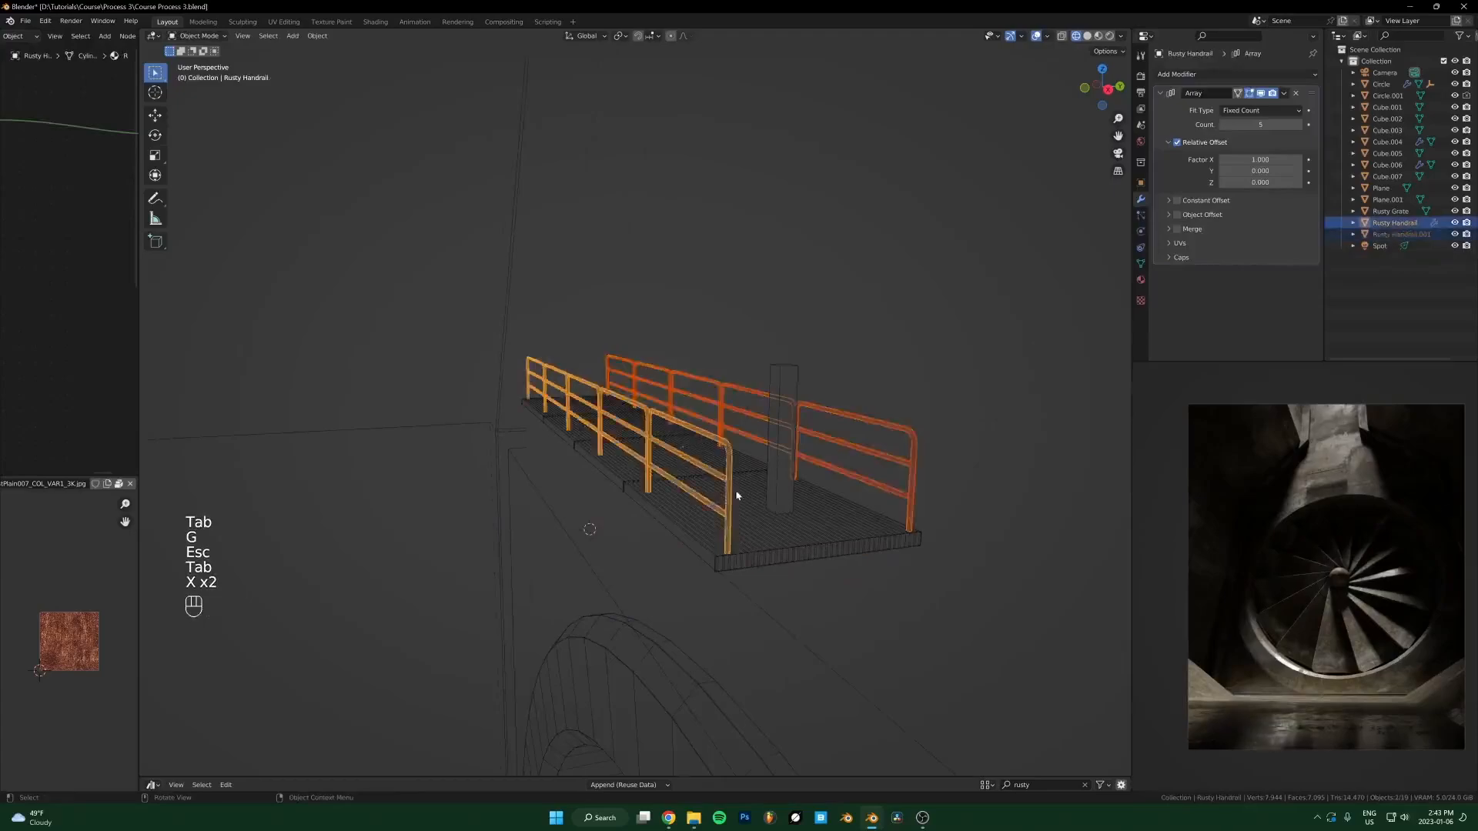
middle_click_drag(696, 441, 699, 451)
key("q")
scroll(716, 454, "up", 4)
key("q")
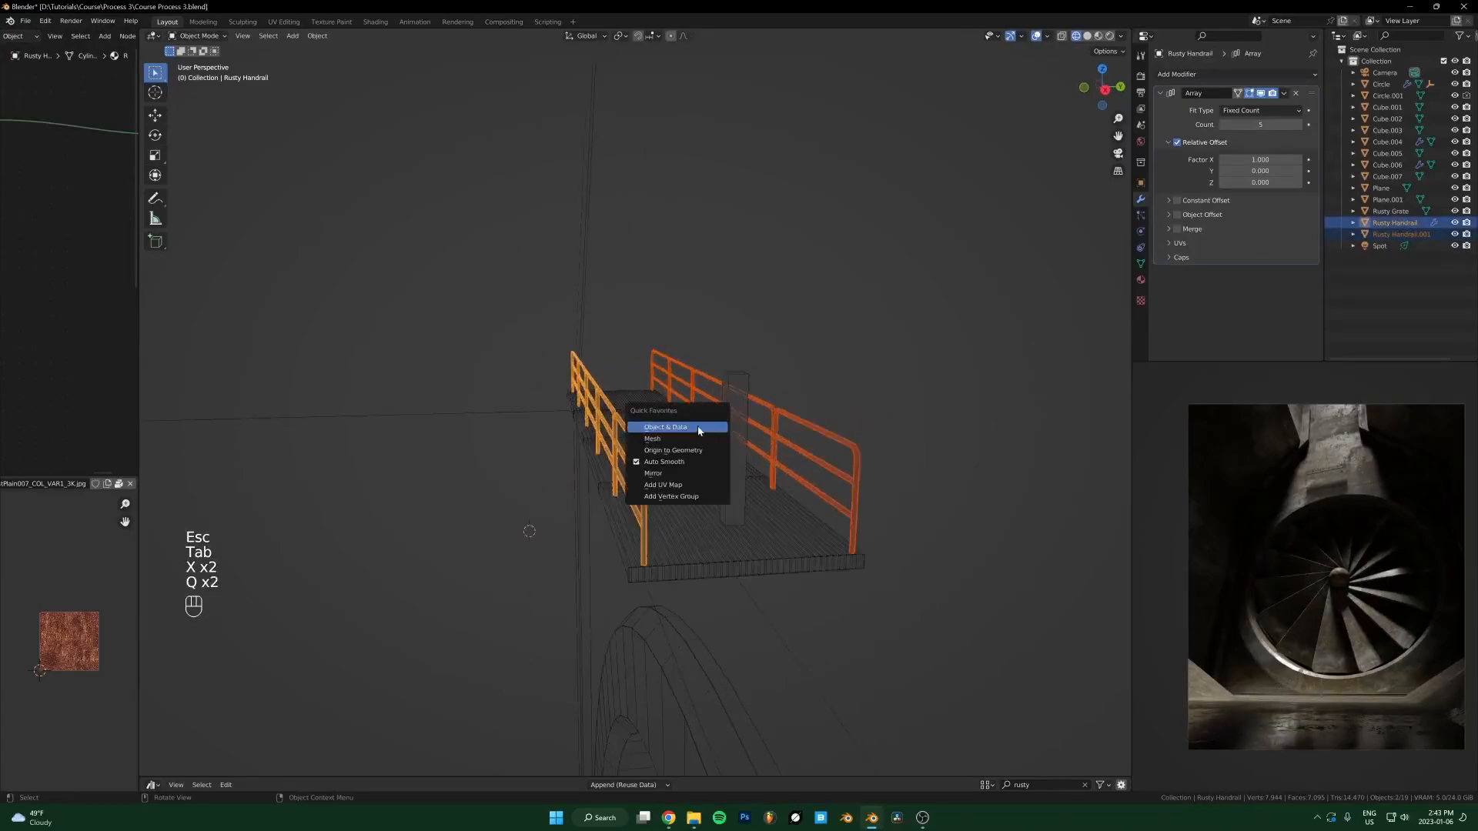
left_click(699, 428)
key("F3")
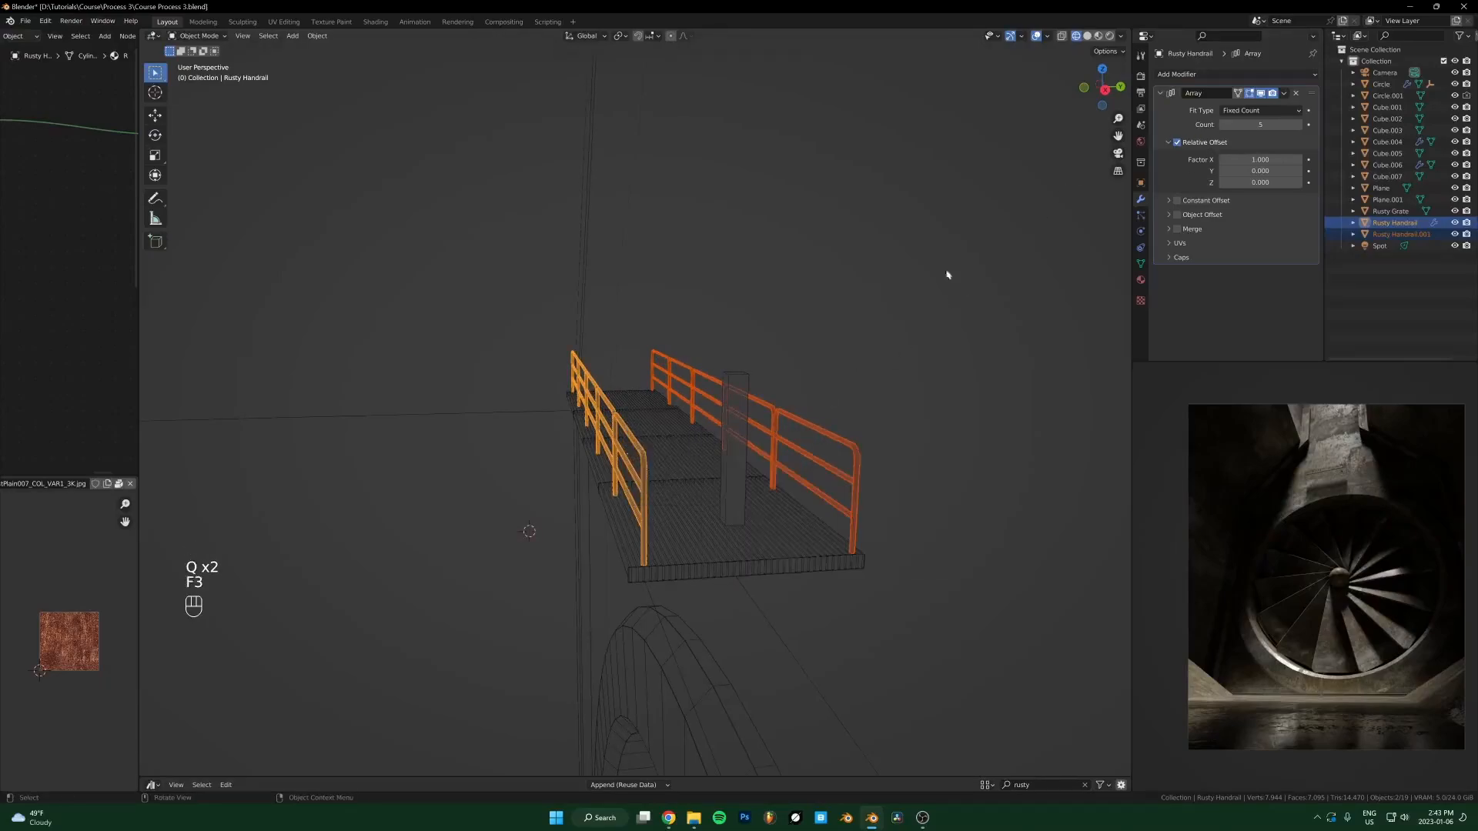
Step: Try converting the grate and both handrails to mesh, and undo the conversion
left_click(665, 459, "shift")
middle_click_drag(665, 459, 688, 447)
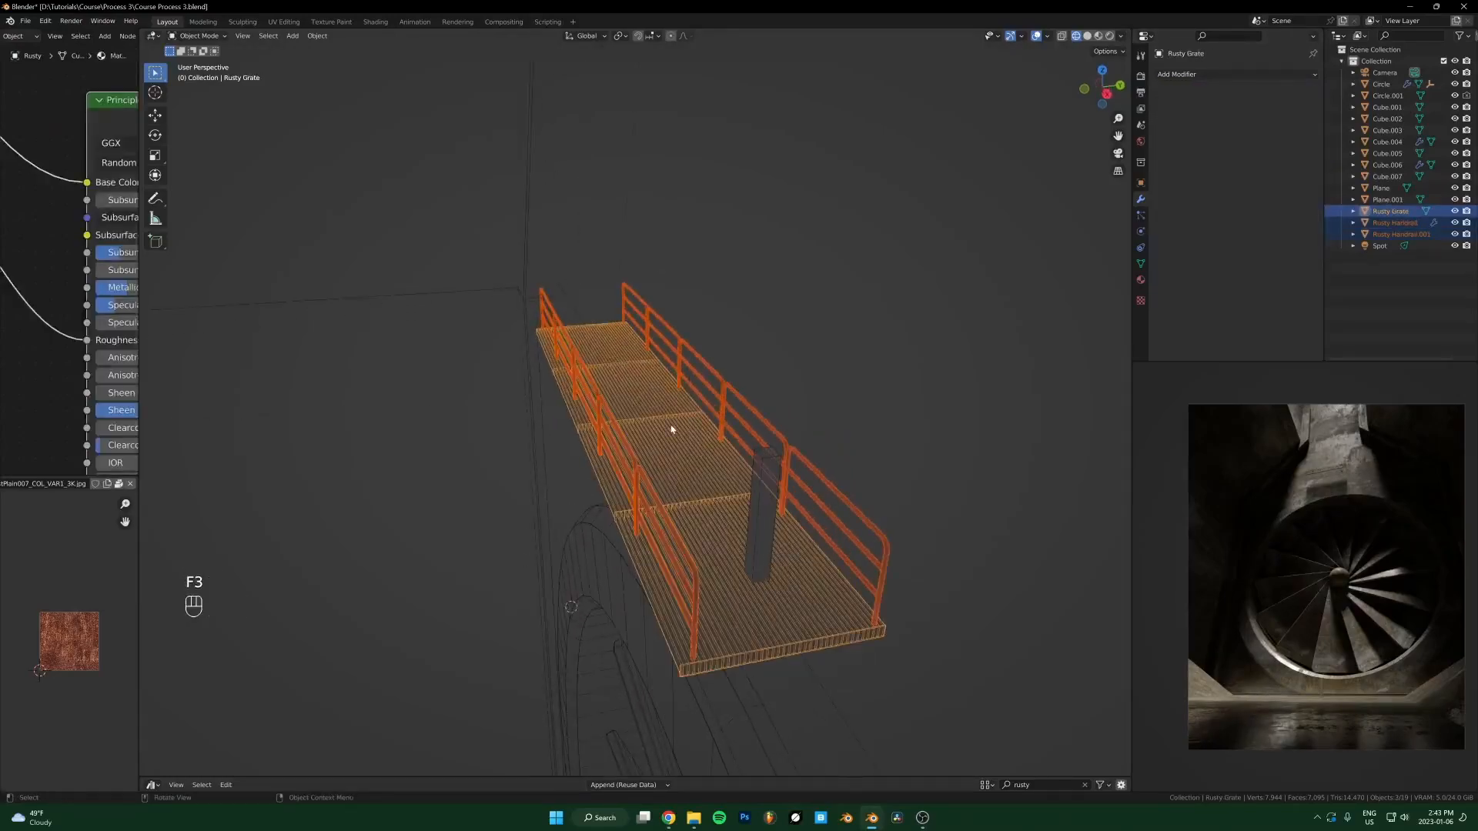
left_click(687, 366, "shift")
middle_click_drag(687, 366, 698, 464)
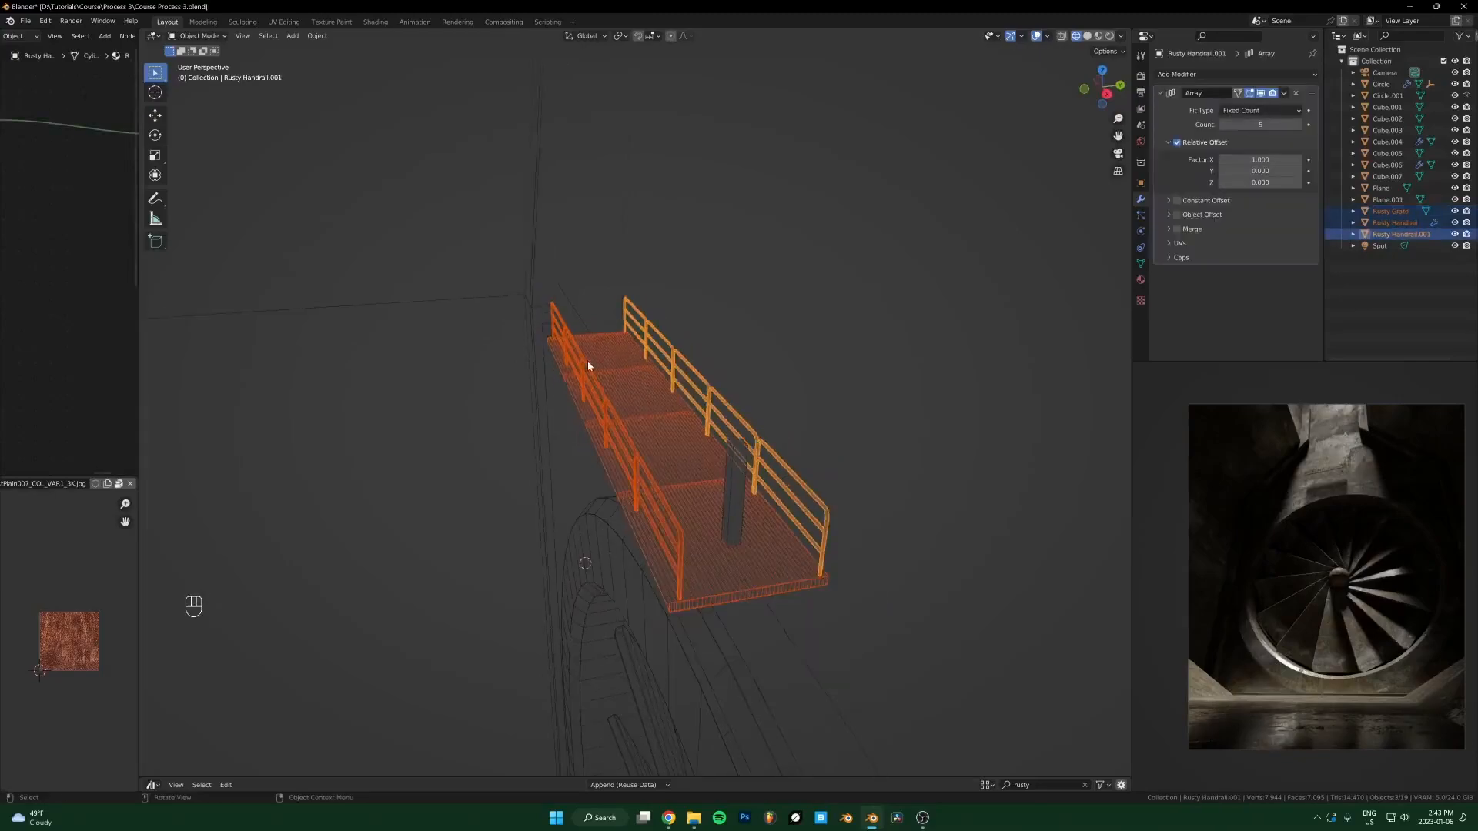
key("q")
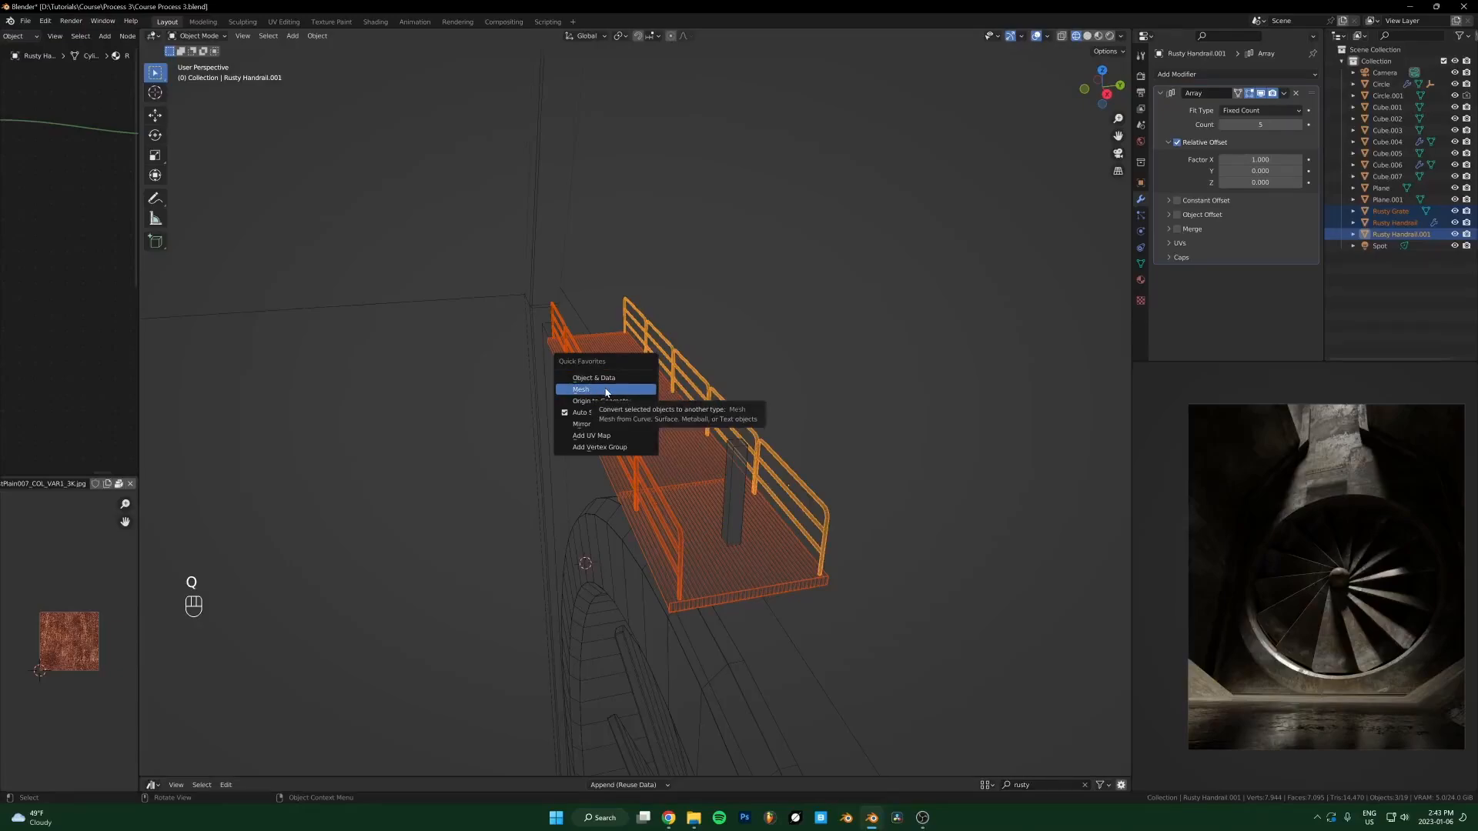
left_click(606, 391)
key("ctrl+z")
Step: Apply the Array modifier on the active handrail, Rusty Handrail.001
key("ctrl+a")
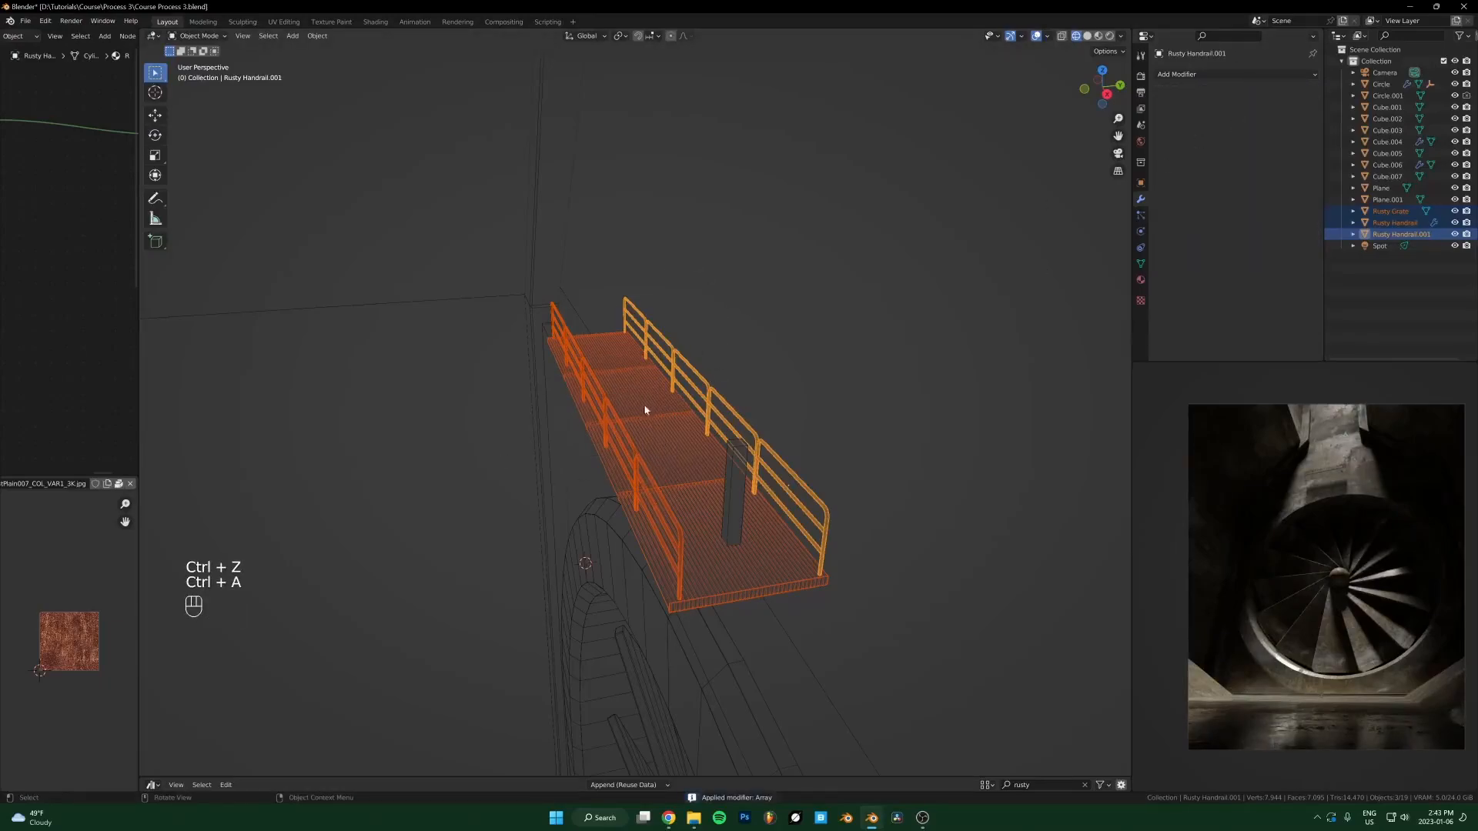
Step: Try joining the grate and both handrails into one object, and undo it together with the applied Array modifier
middle_click_drag(648, 405, 643, 419, "ctrl")
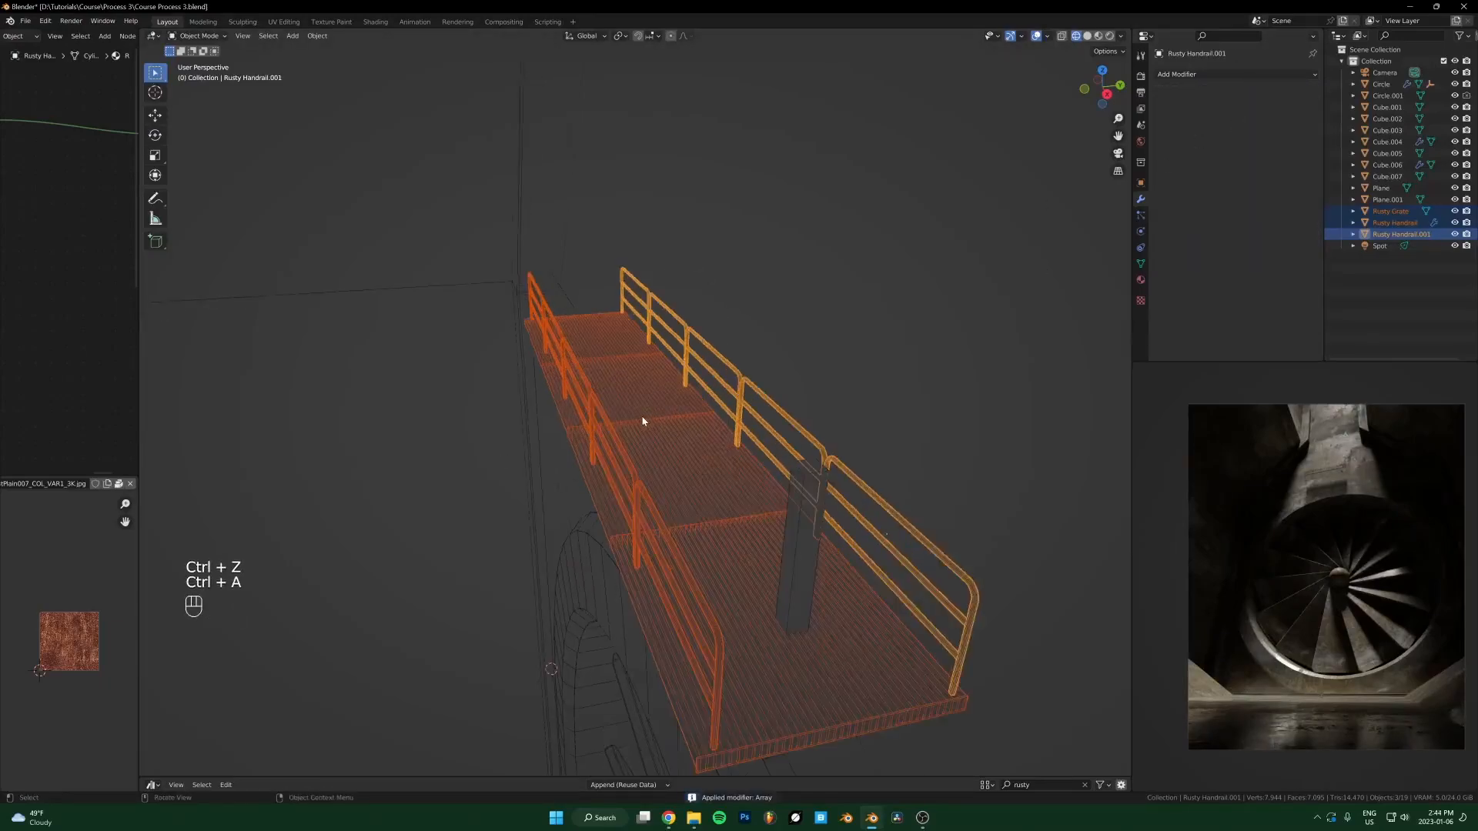
left_click(643, 421, "shift")
middle_click_drag(639, 419, 687, 446)
key("ctrl+j")
key("ctrl+z")
left_click(688, 433)
left_click(679, 436)
key("ctrl+z")
key("ctrl+z")
key("ctrl+z")
key("ctrl+z")
Step: Select the grate and both handrails and convert them to mesh, checking the handrails' modifiers
left_click(683, 419)
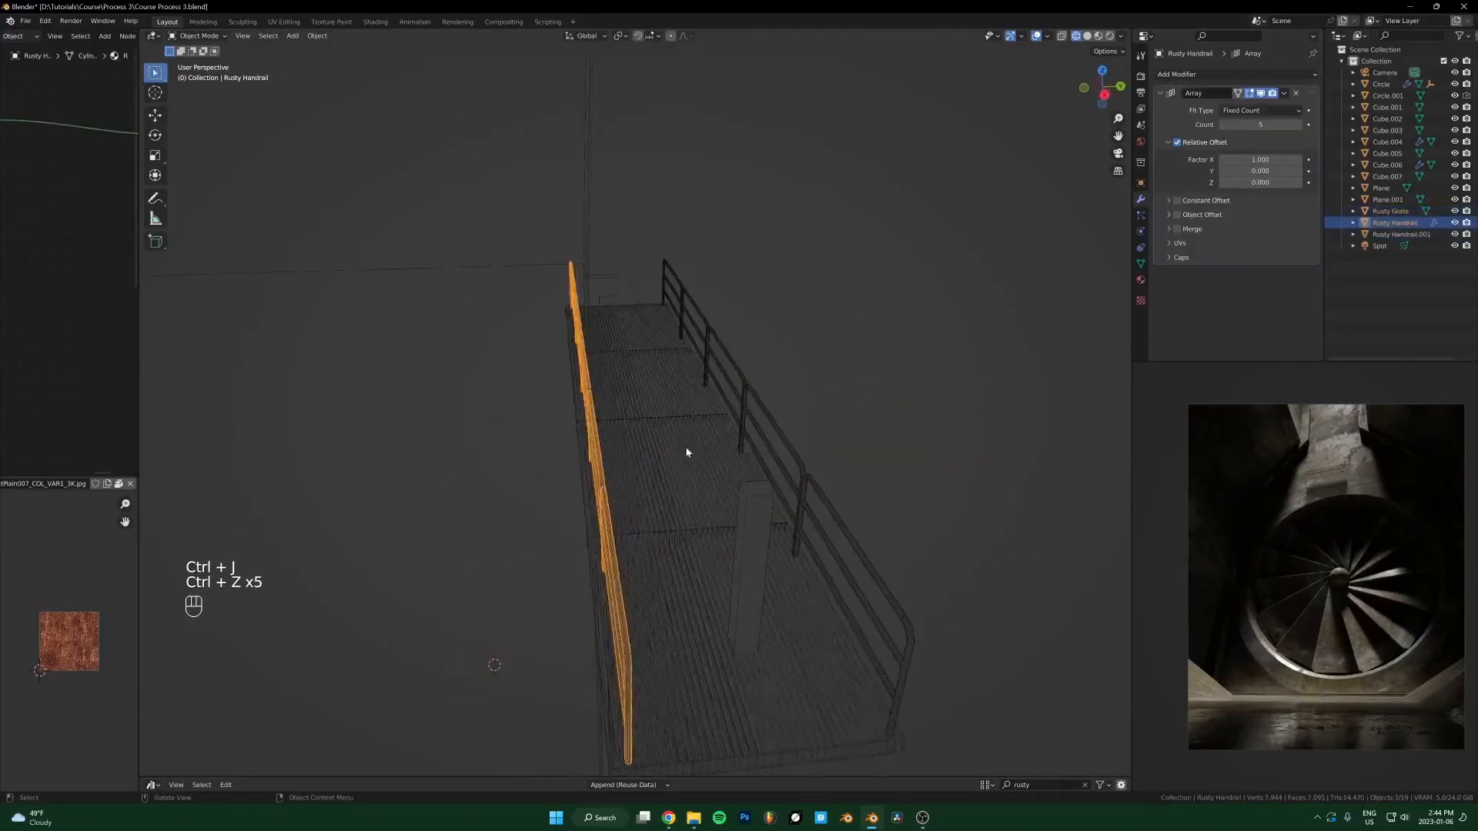
left_click(687, 444, "shift")
left_click(712, 389, "shift")
key("q")
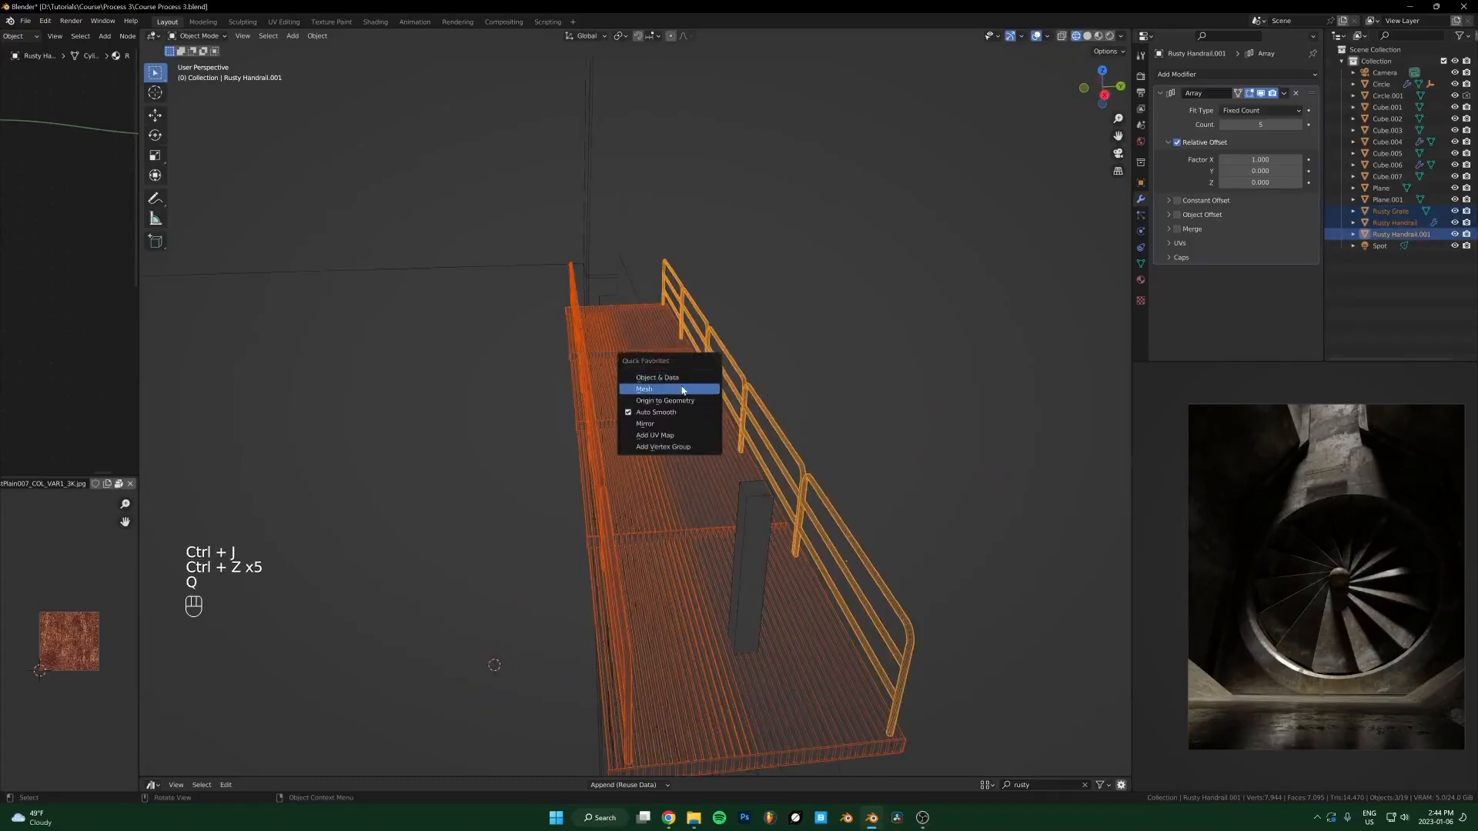
left_click(682, 388)
left_click(595, 411)
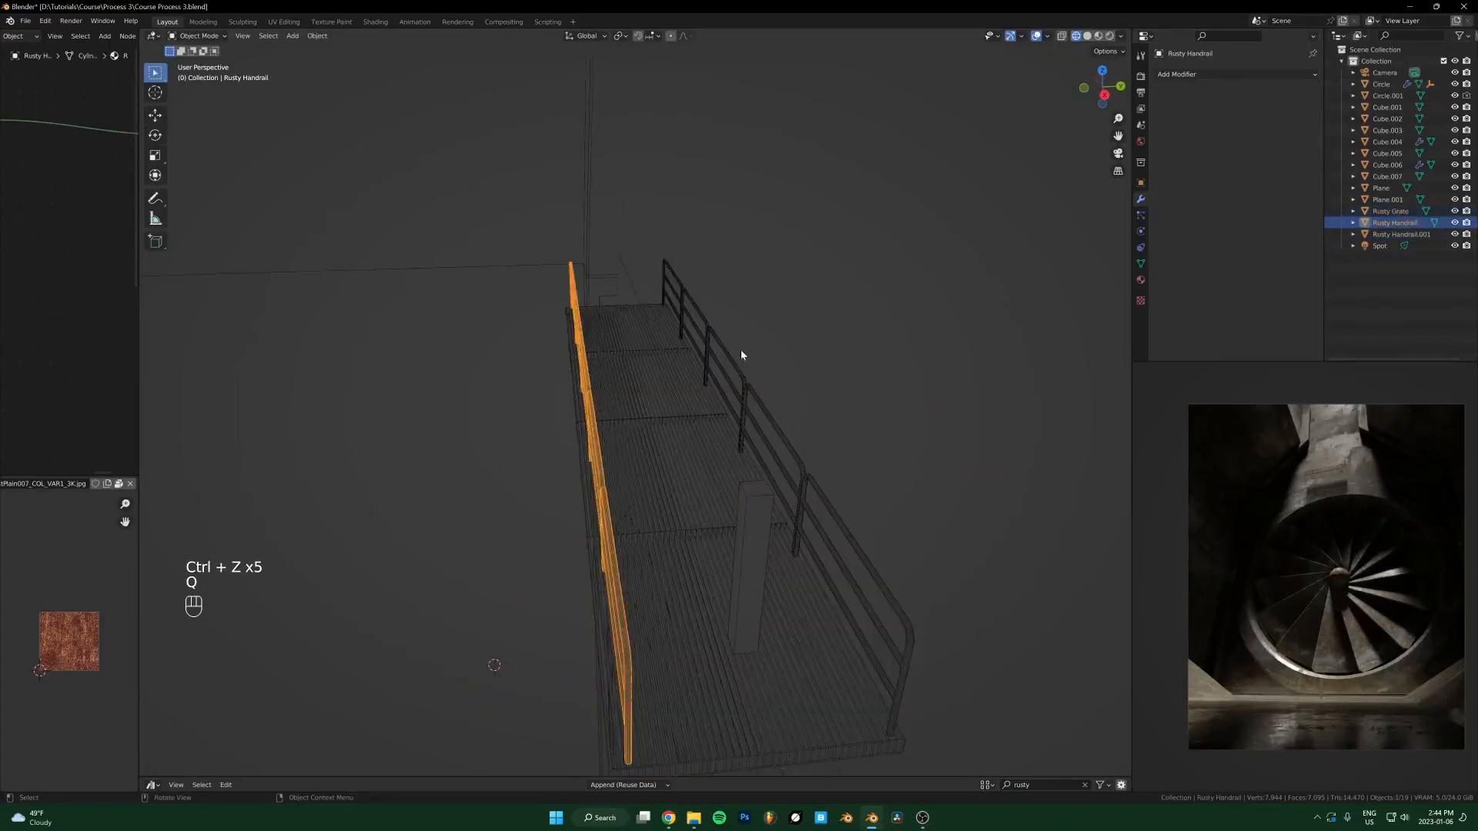
left_click(702, 369)
Step: Join the grate and both handrails into a single object with Rusty Handrail as the active one
left_click(594, 391)
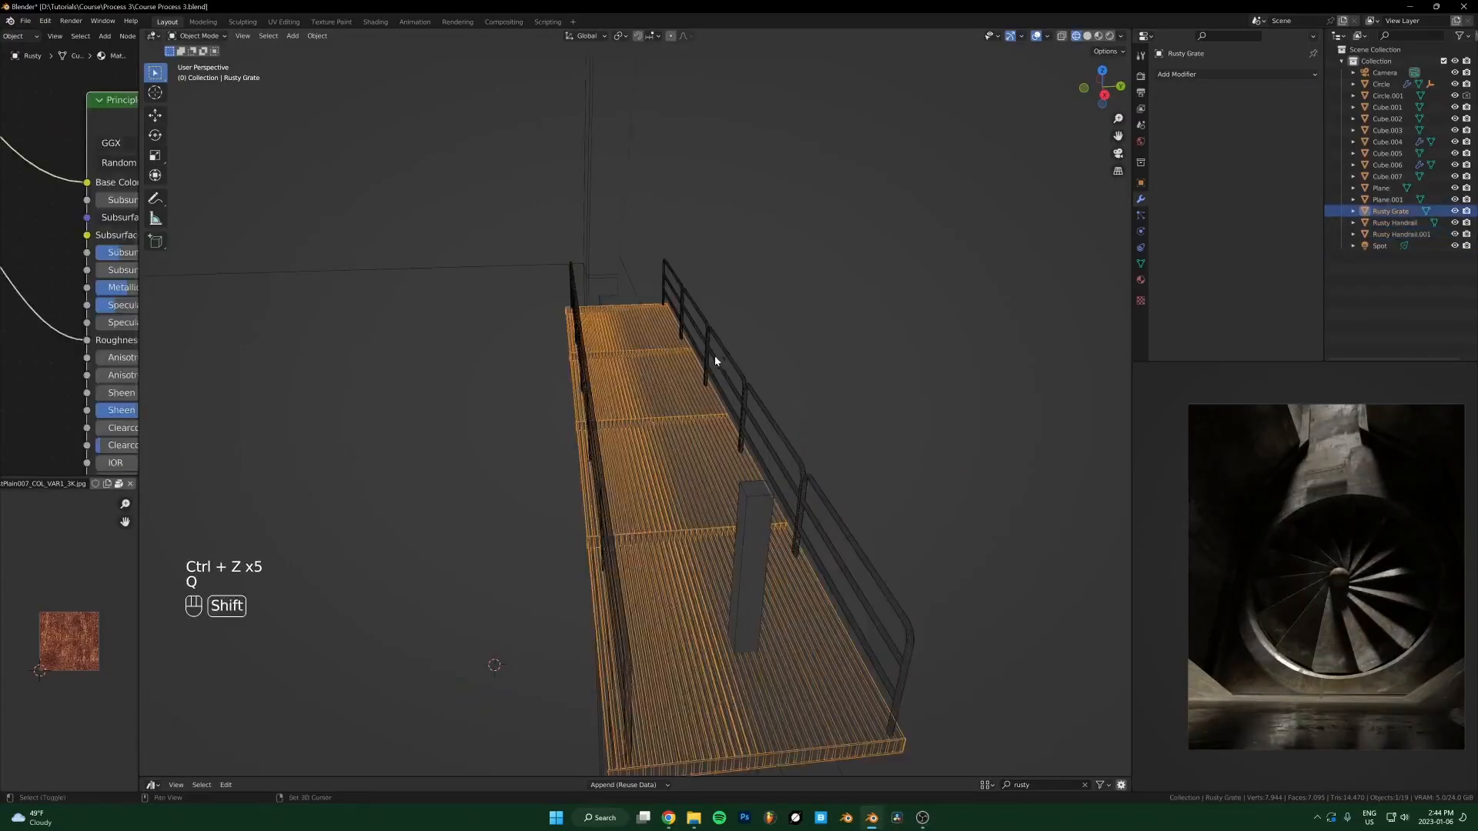
left_click(698, 350, "shift")
left_click(579, 359, "shift")
middle_click_drag(604, 412, 637, 383)
scroll(662, 426, "down", 3)
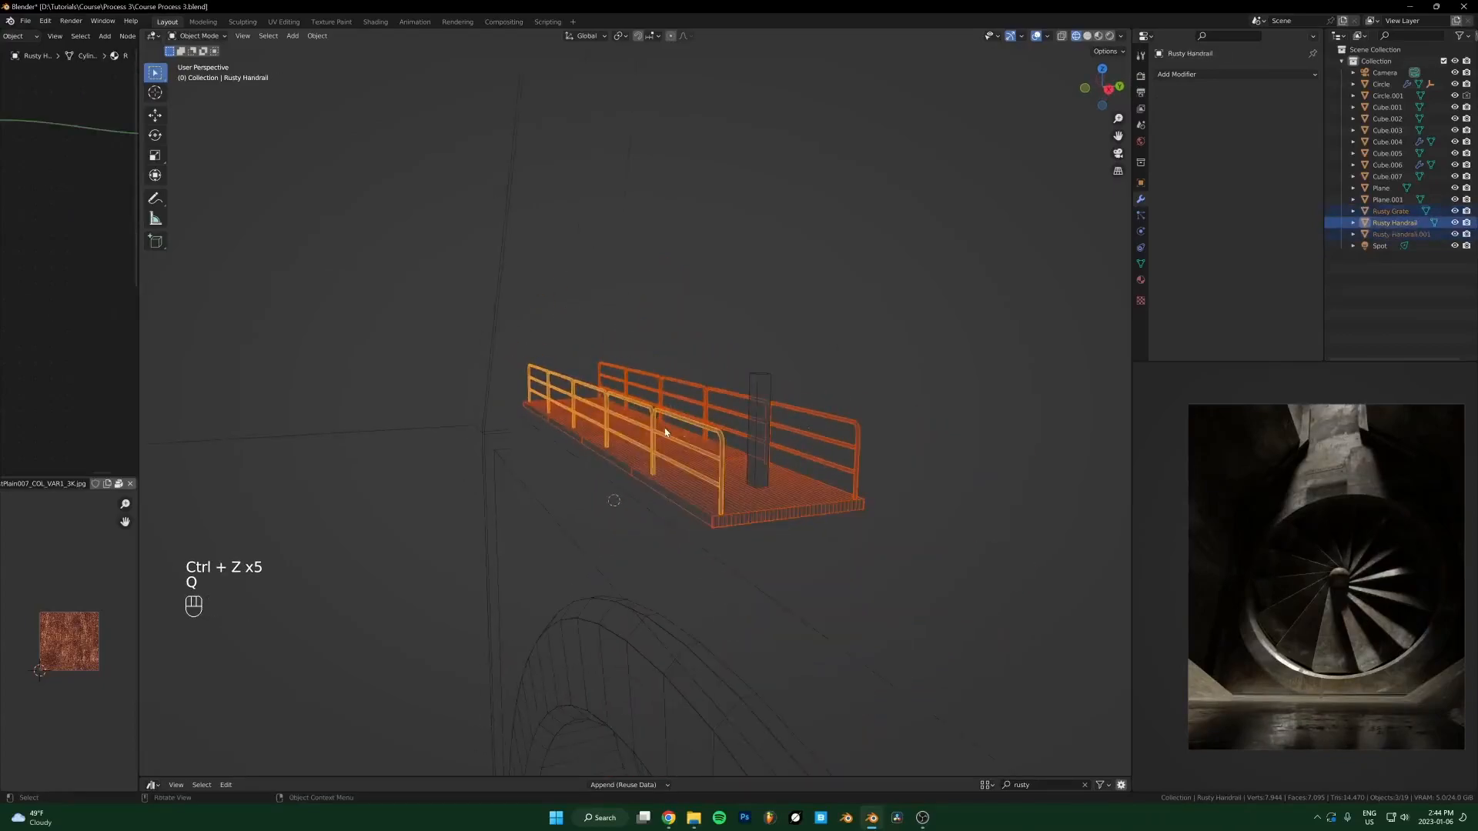
key("ctrl+j")
Step: Set the joined walkway's origin to its geometry
middle_click_drag(666, 431, 816, 420)
key("q")
left_click(700, 444)
key("g")
key("Escape")
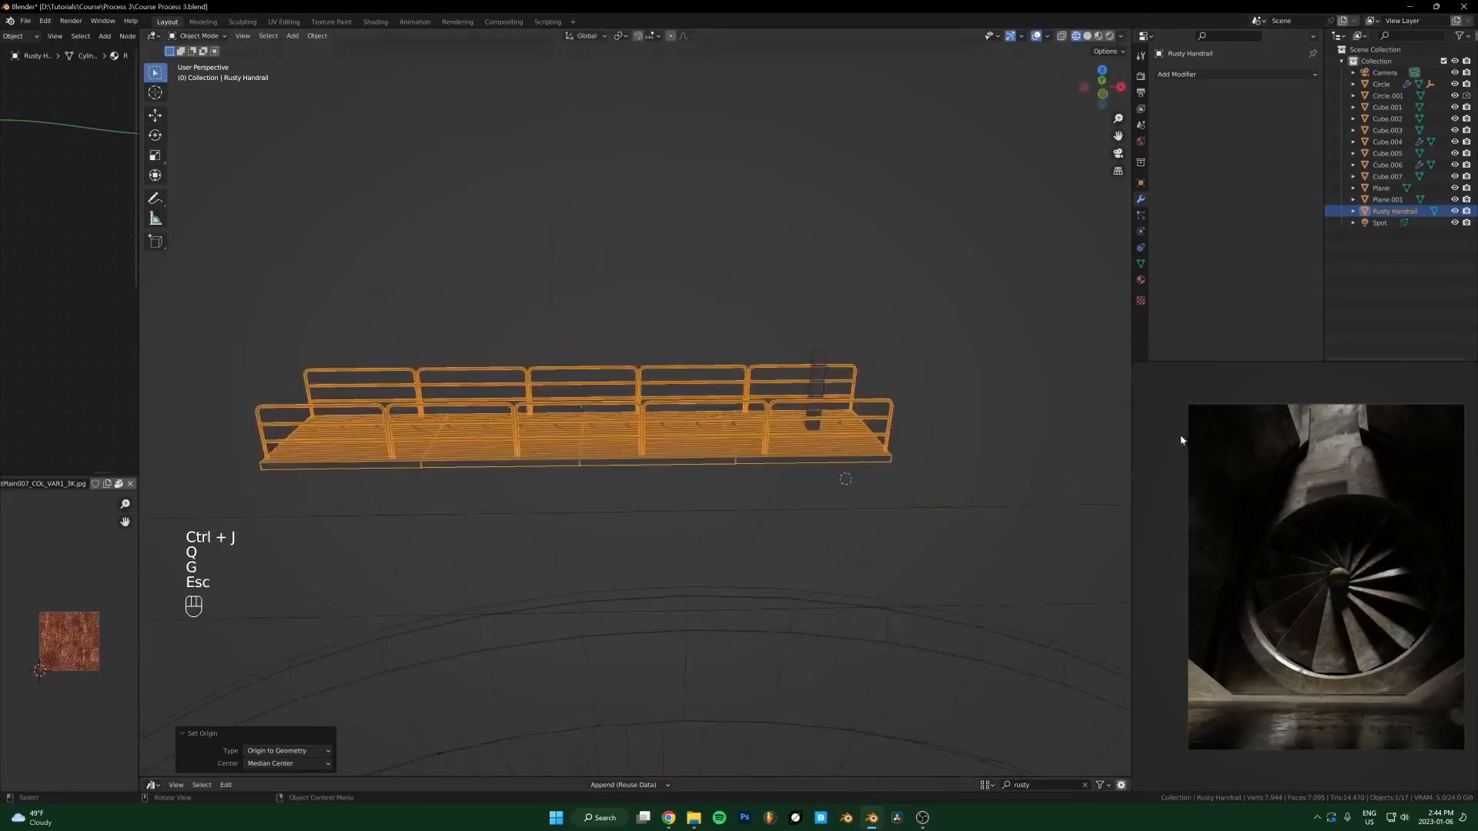
Step: Inspect the joined walkway up close in the rendered preview and from a low angle in the wireframe view
scroll(1301, 532, "up", 5)
middle_click_drag(1370, 489, 1325, 644, "shift")
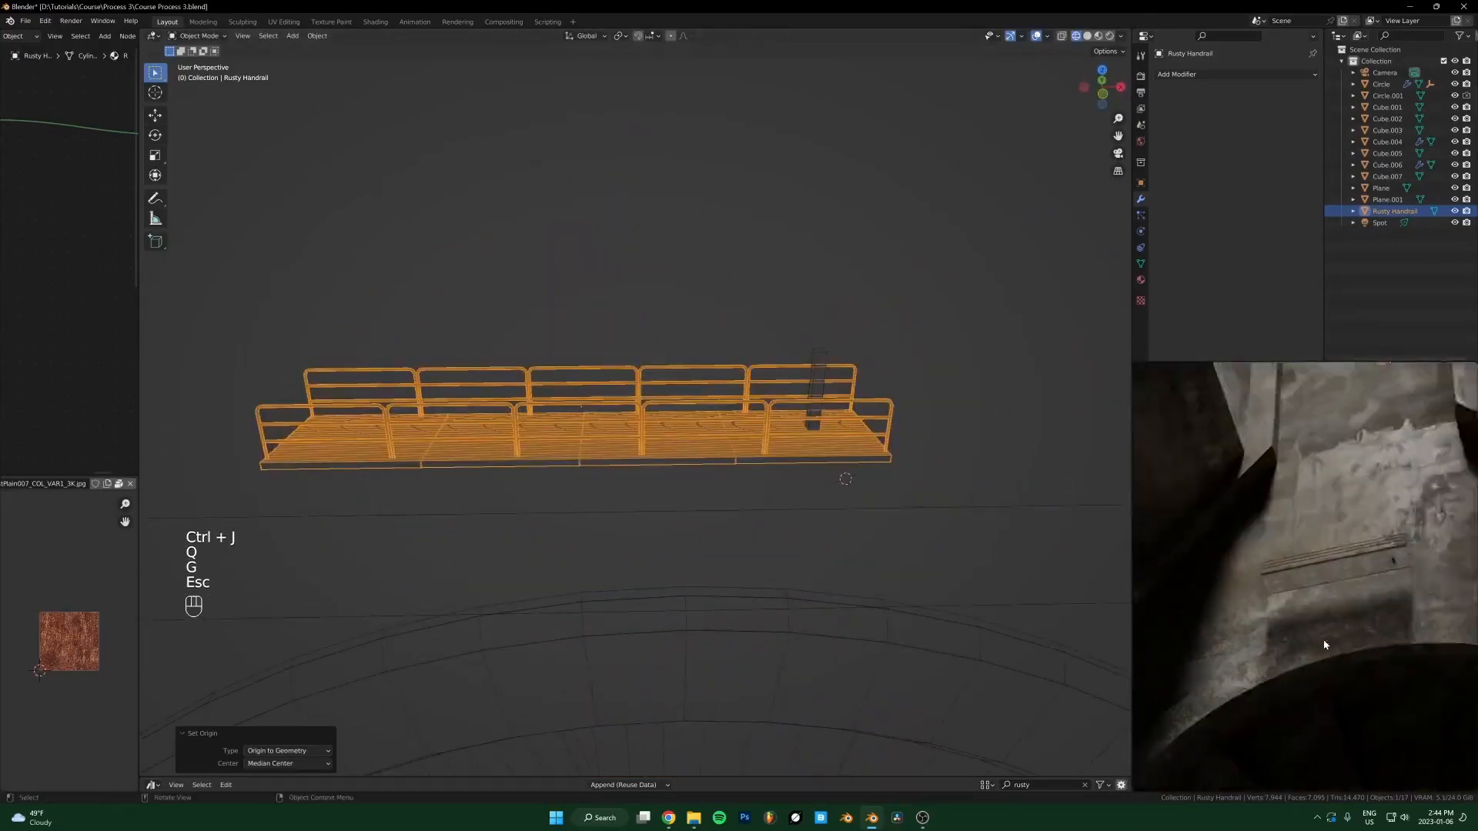
scroll(1343, 577, "up", 5)
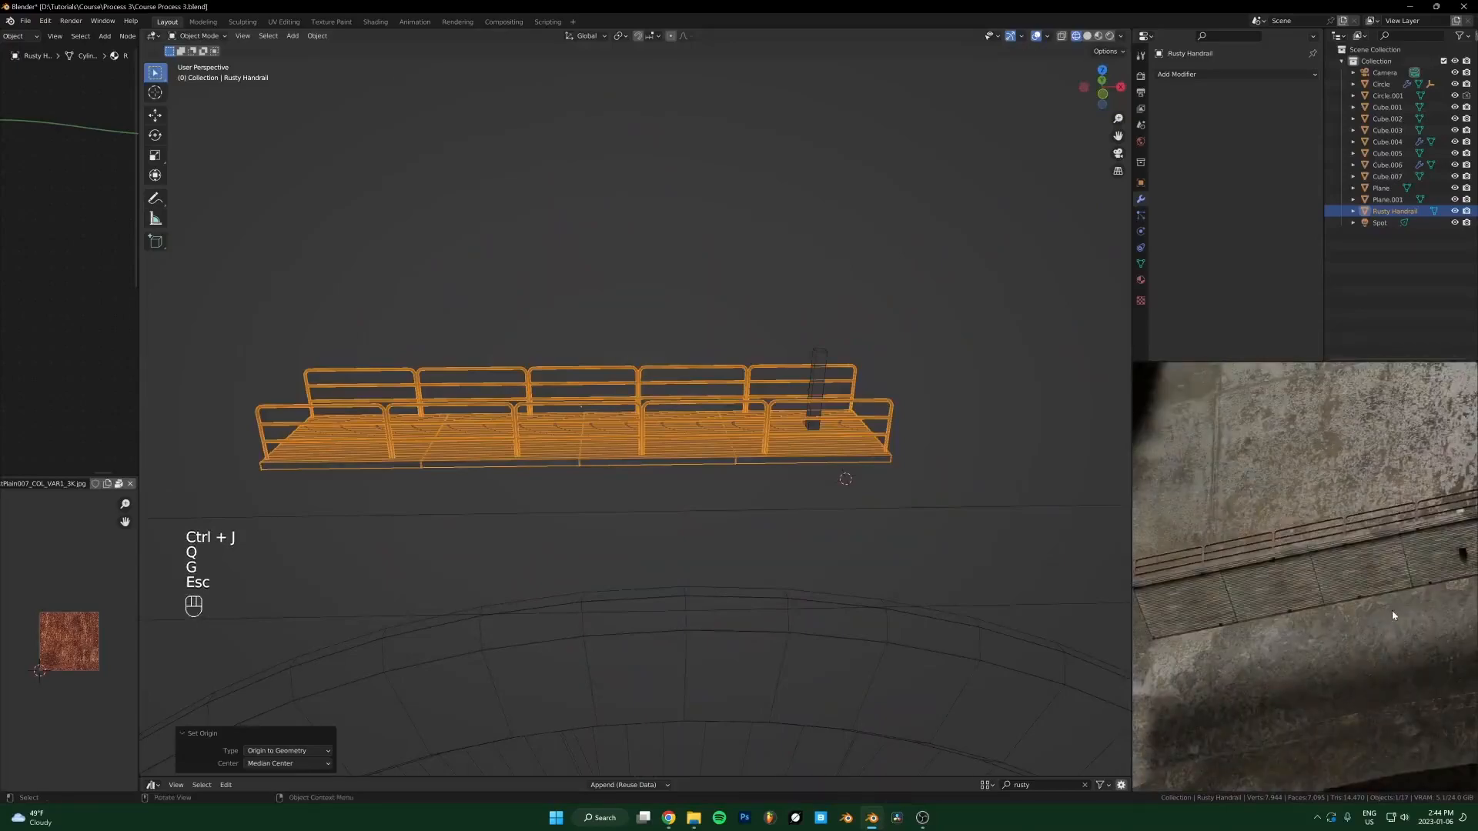
middle_click_drag(846, 500, 787, 442)
middle_click_drag(807, 371, 778, 470)
scroll(732, 528, "up", 2)
middle_click_drag(732, 529, 686, 502)
key("shift+a")
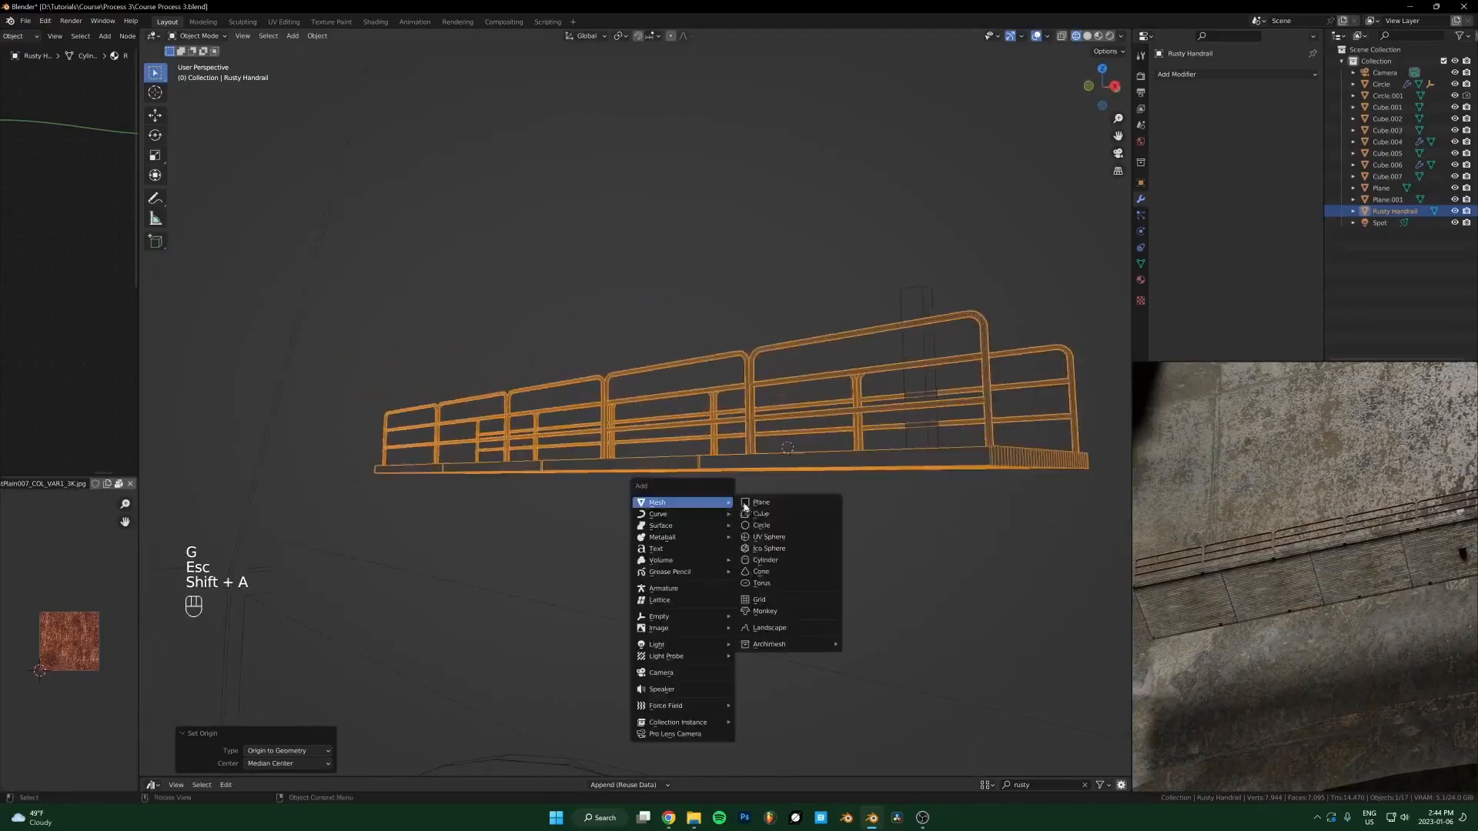
left_click(773, 504)
middle_click_drag(816, 513, 792, 524)
key("x")
left_click(792, 523)
Step: Add a cube, snap it to the 3D cursor at the walkway's near end corner, and scale it down to roughly the grate's thickness
key("shift+a")
mouse_move(796, 523)
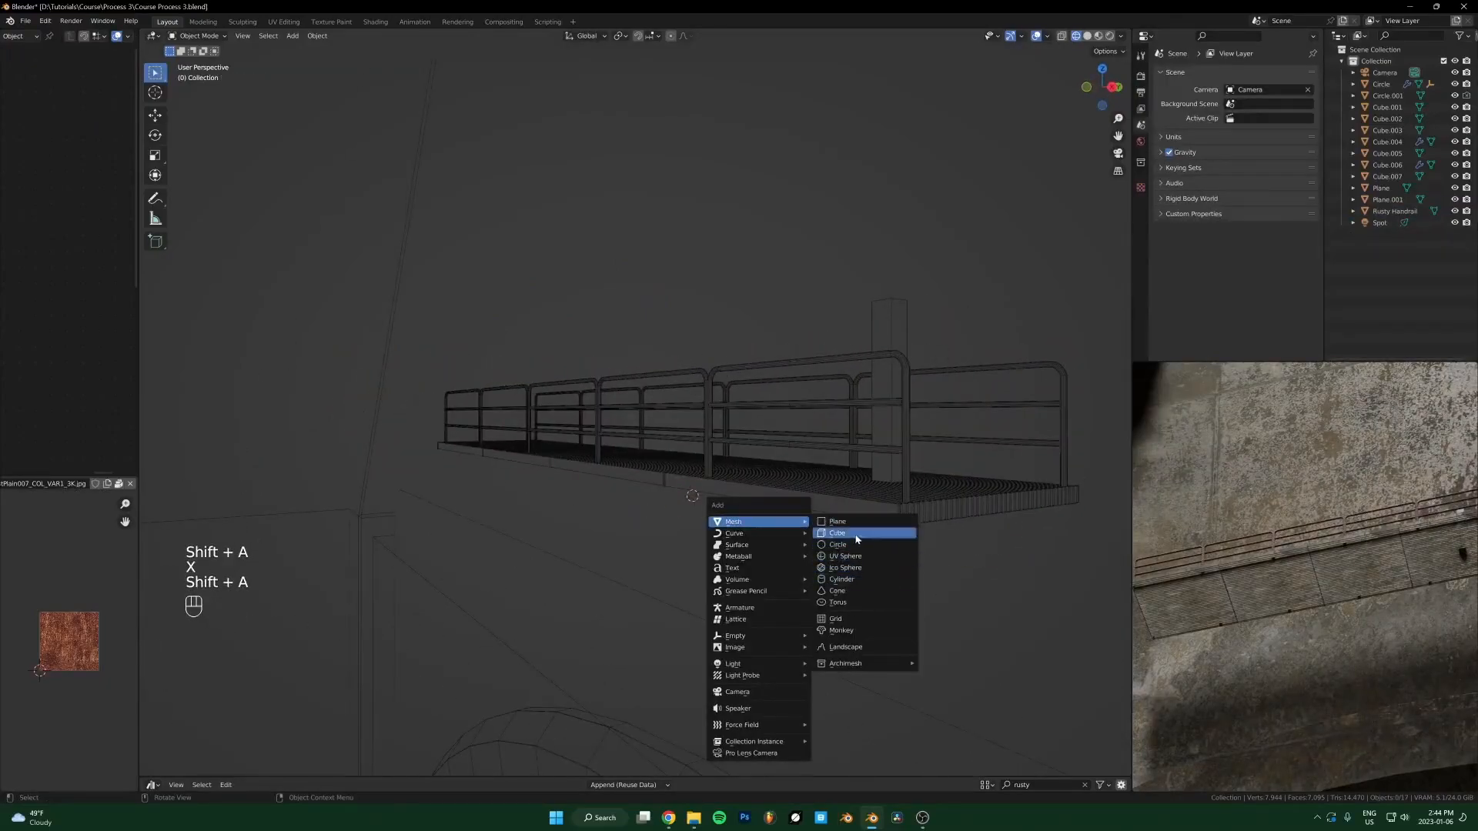
left_click(856, 538)
right_click(899, 516, "shift")
key("shift+s")
left_click(793, 475)
key("s")
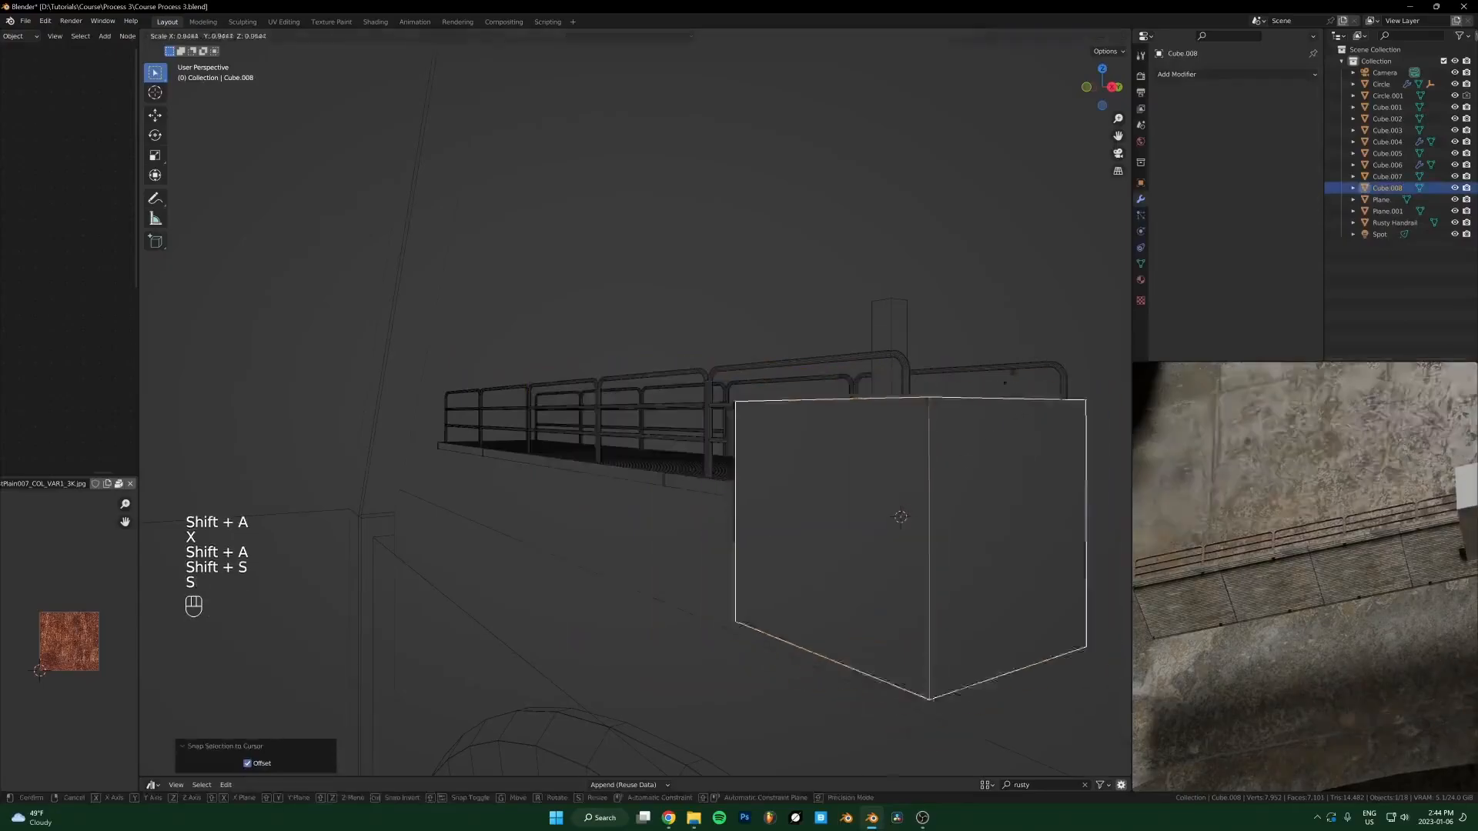
key("s")
left_click(950, 473)
Step: Align the small cube with the grate's outer edge beneath the handrail post in the right orthographic view
key("KP_1")
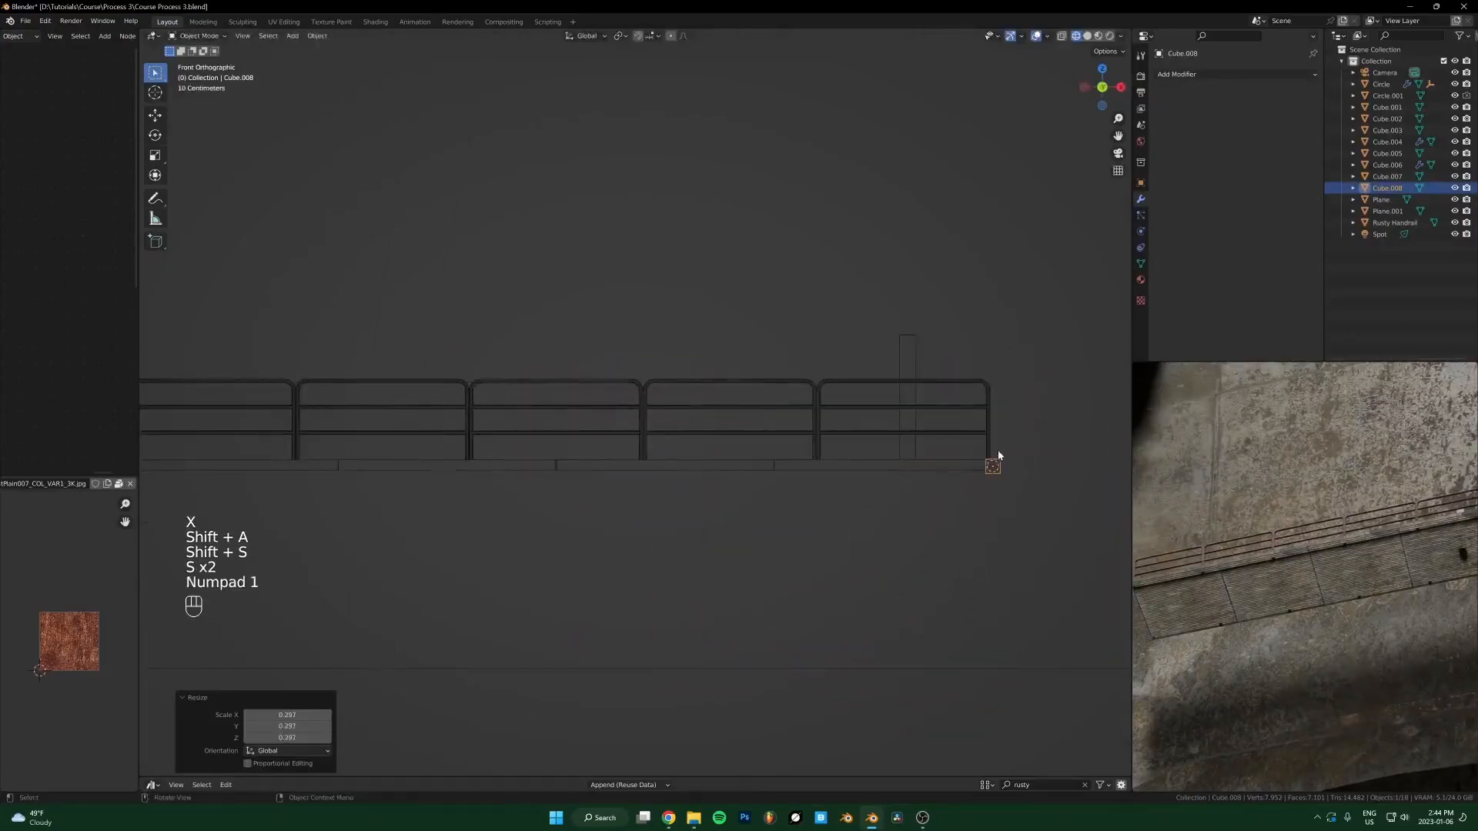
key("KP_3")
scroll(677, 496, "up", 4)
key("alt+z")
middle_click_drag(592, 537, 732, 492, "shift")
scroll(631, 488, "up", 3)
key("g")
left_click(628, 475)
key("g")
left_click(742, 492)
Step: Scale the cube slightly wider along the Y axis
key("s")
key("x")
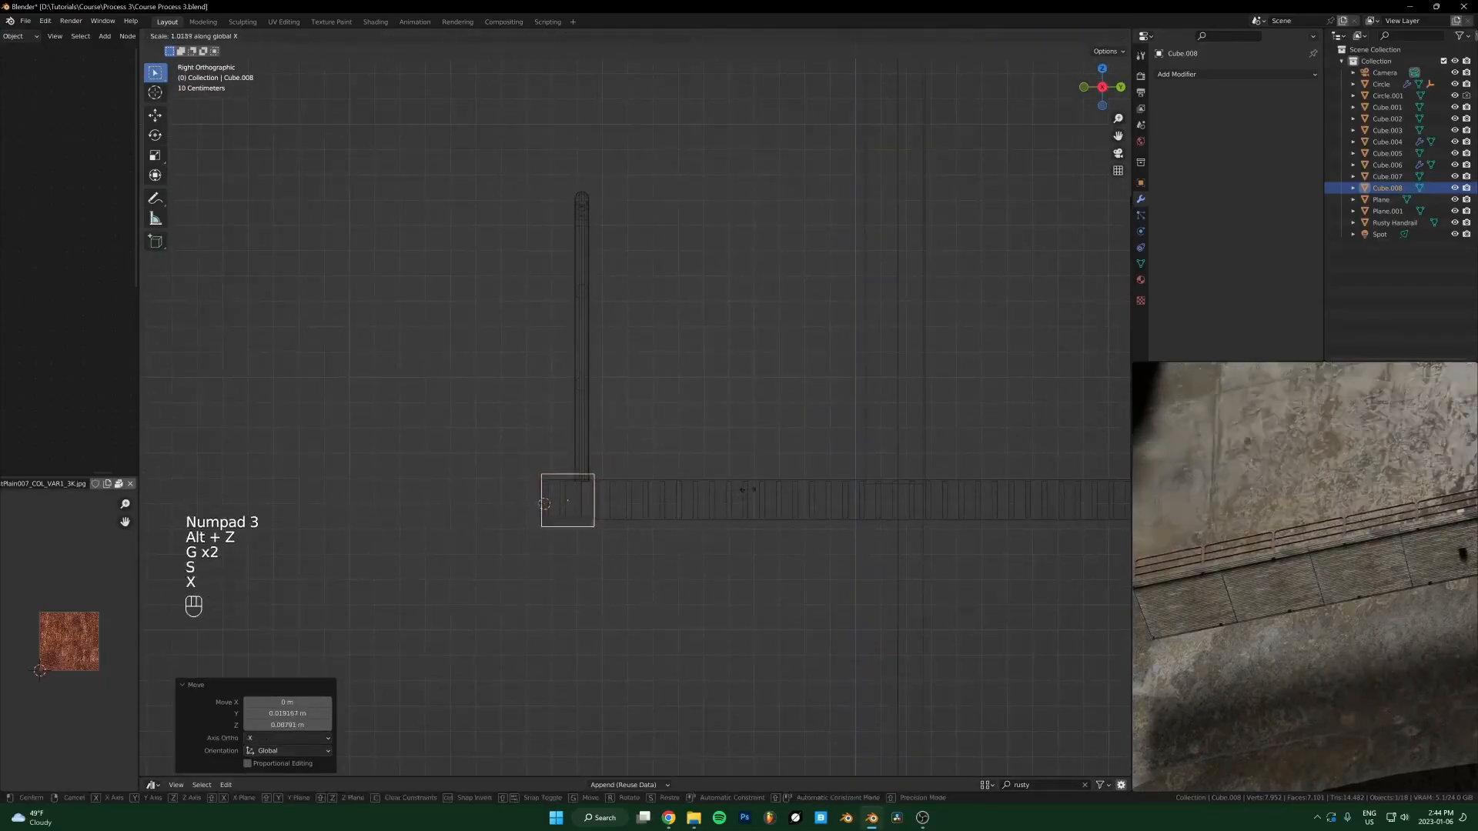
key("y")
key("g")
key("x")
key("Escape")
Step: Widen the cube in Edit Mode by moving its inner and outer side vertices apart along Y
key("Tab")
key("1")
key("alt+z")
key("alt+z")
key("g")
key("y")
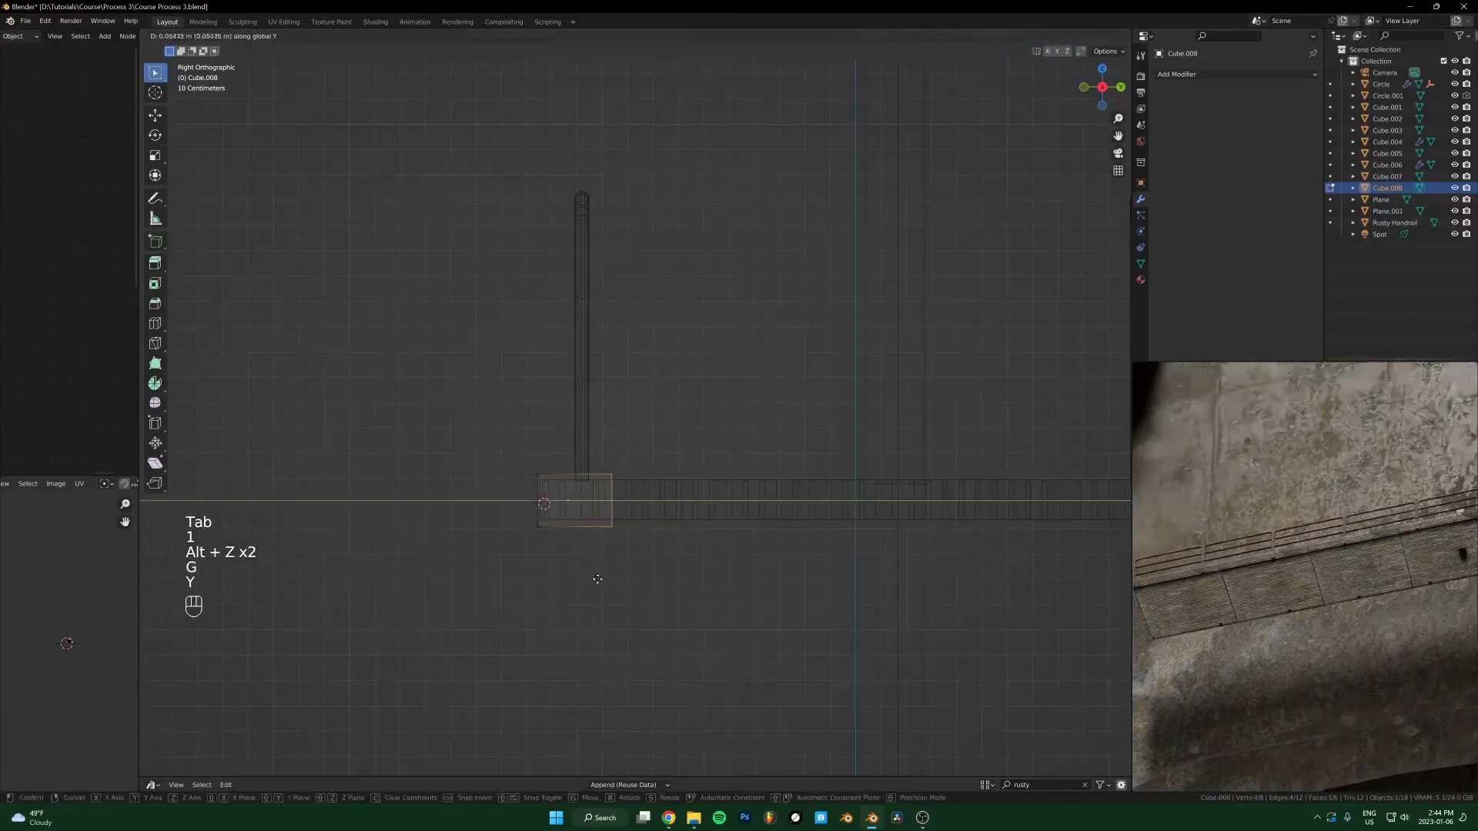
left_click(601, 579)
key("g")
key("y")
left_click(497, 555)
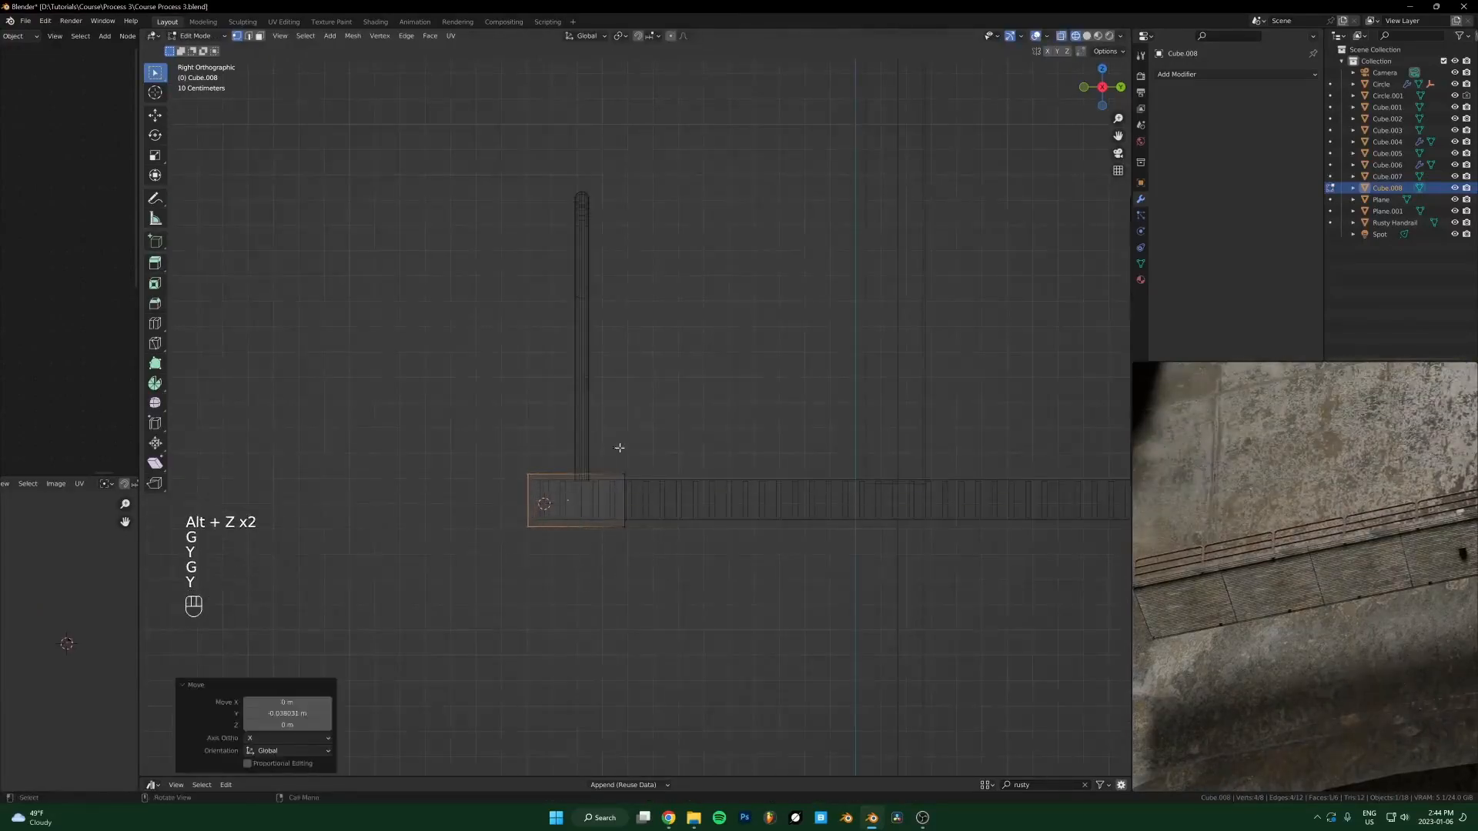
Step: Bevel the cube's selected outer edges
key("ctrl+b")
left_click(639, 438)
middle_click_drag(640, 439, 816, 527)
key("Tab")
Step: Select the cube's inner end vertices and move them along X to stretch it into a beam along the whole walkway
scroll(819, 524, "down", 10)
key("Tab")
key("1")
key("alt+z")
scroll(847, 505, "up", 5)
left_click_drag(963, 450, 982, 518)
key("alt+z")
middle_click_drag(1006, 489, 577, 531, "shift")
left_click_drag(791, 369, 897, 544)
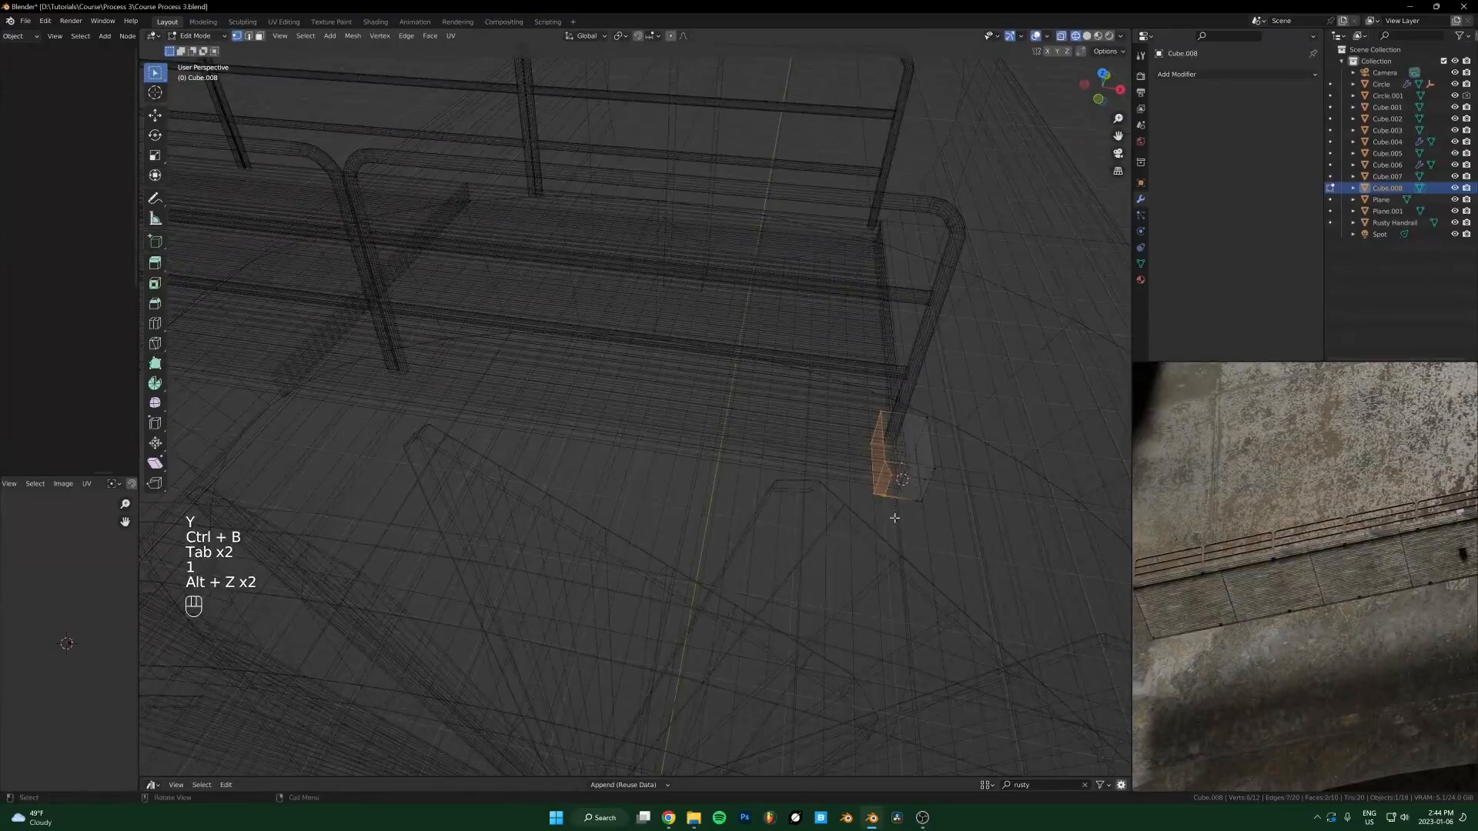
middle_click_drag(894, 520, 895, 462)
key("alt+z")
scroll(729, 465, "down", 8)
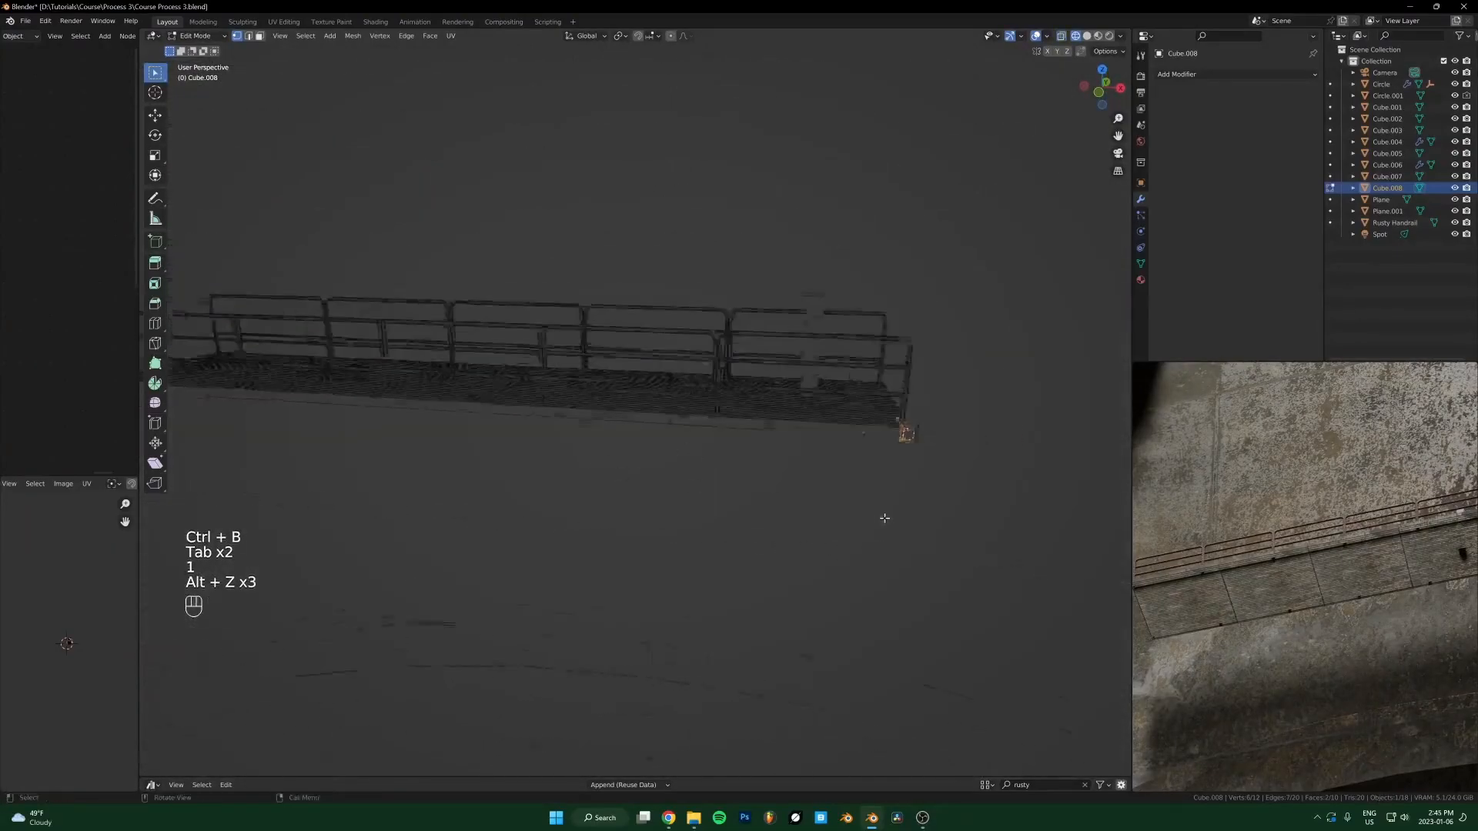
key("g")
key("y")
key("x")
left_click(431, 493)
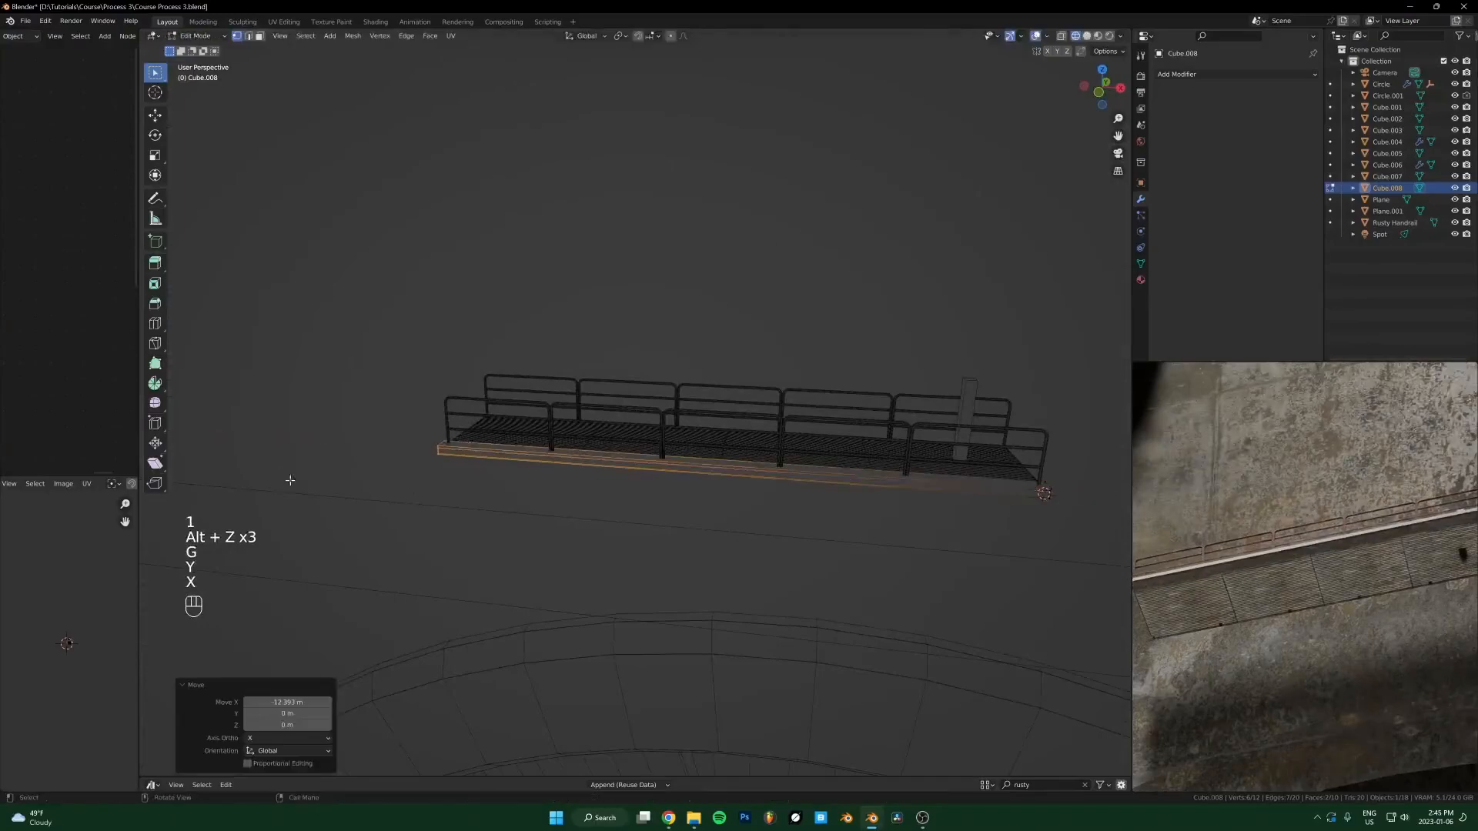
Step: Fine-tune the beam's far end along X so it lines up with the end of the grate
key("KP_0")
key("KP_Decimal")
middle_click_drag(472, 472, 739, 492)
key("g")
key("x")
left_click(782, 492)
key("Tab")
scroll(762, 366, "down", 6)
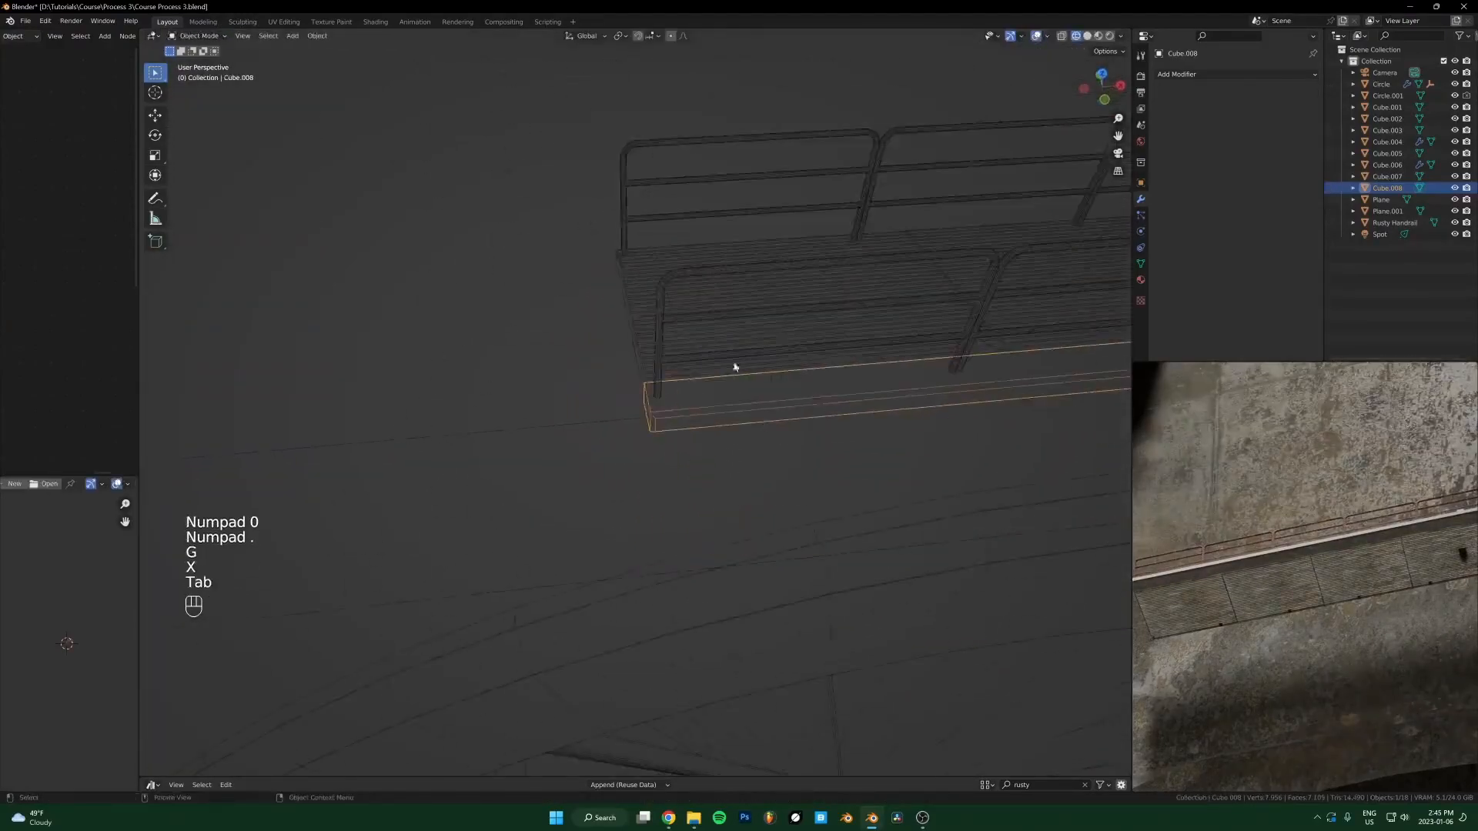
Step: Add a Mirror modifier to the beam, using Rusty Handrail as the mirror object and only the Y axis
key("q")
left_click(769, 393)
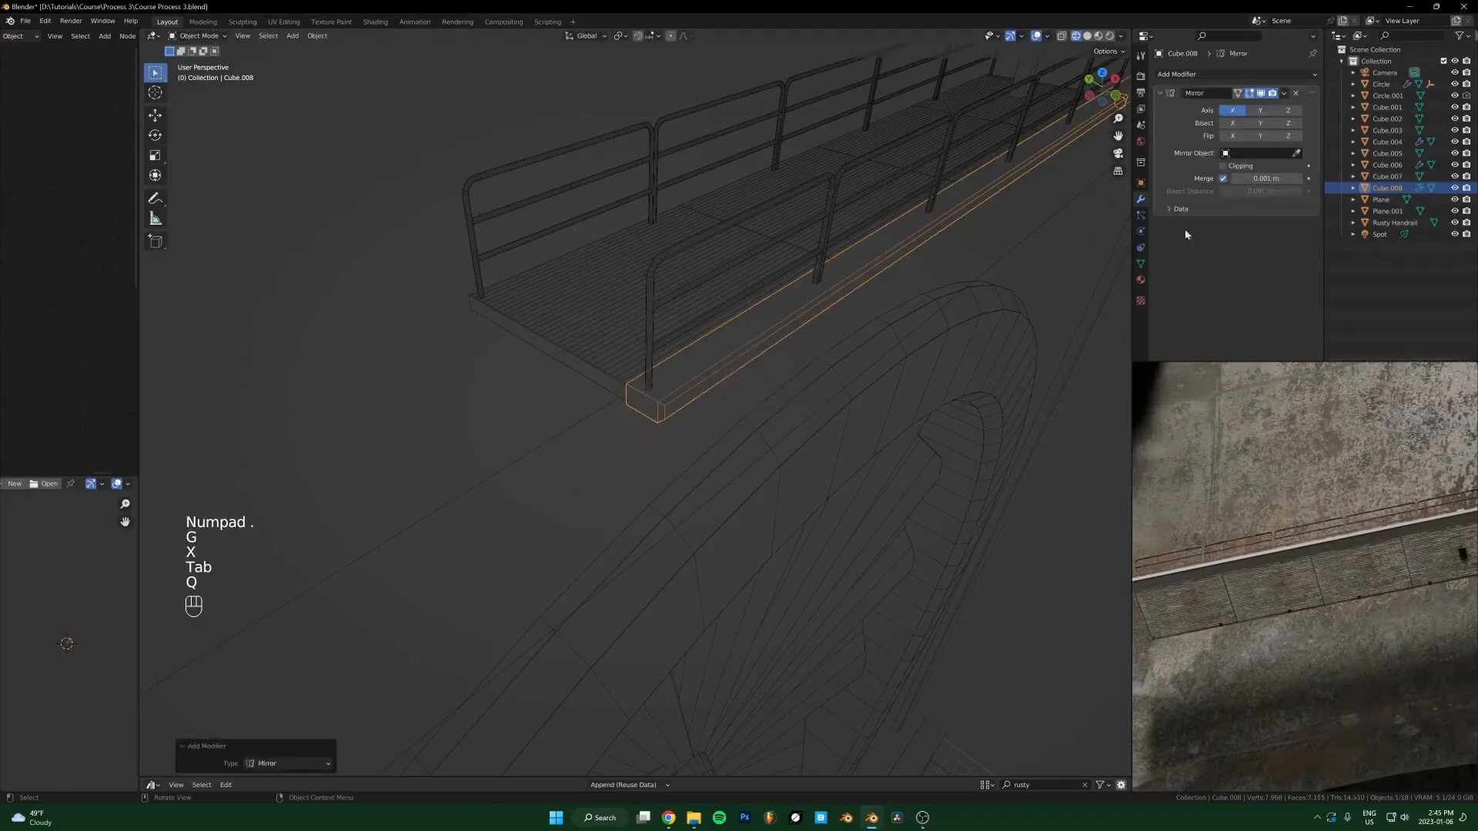
left_click(667, 260)
scroll(687, 337, "up", 1)
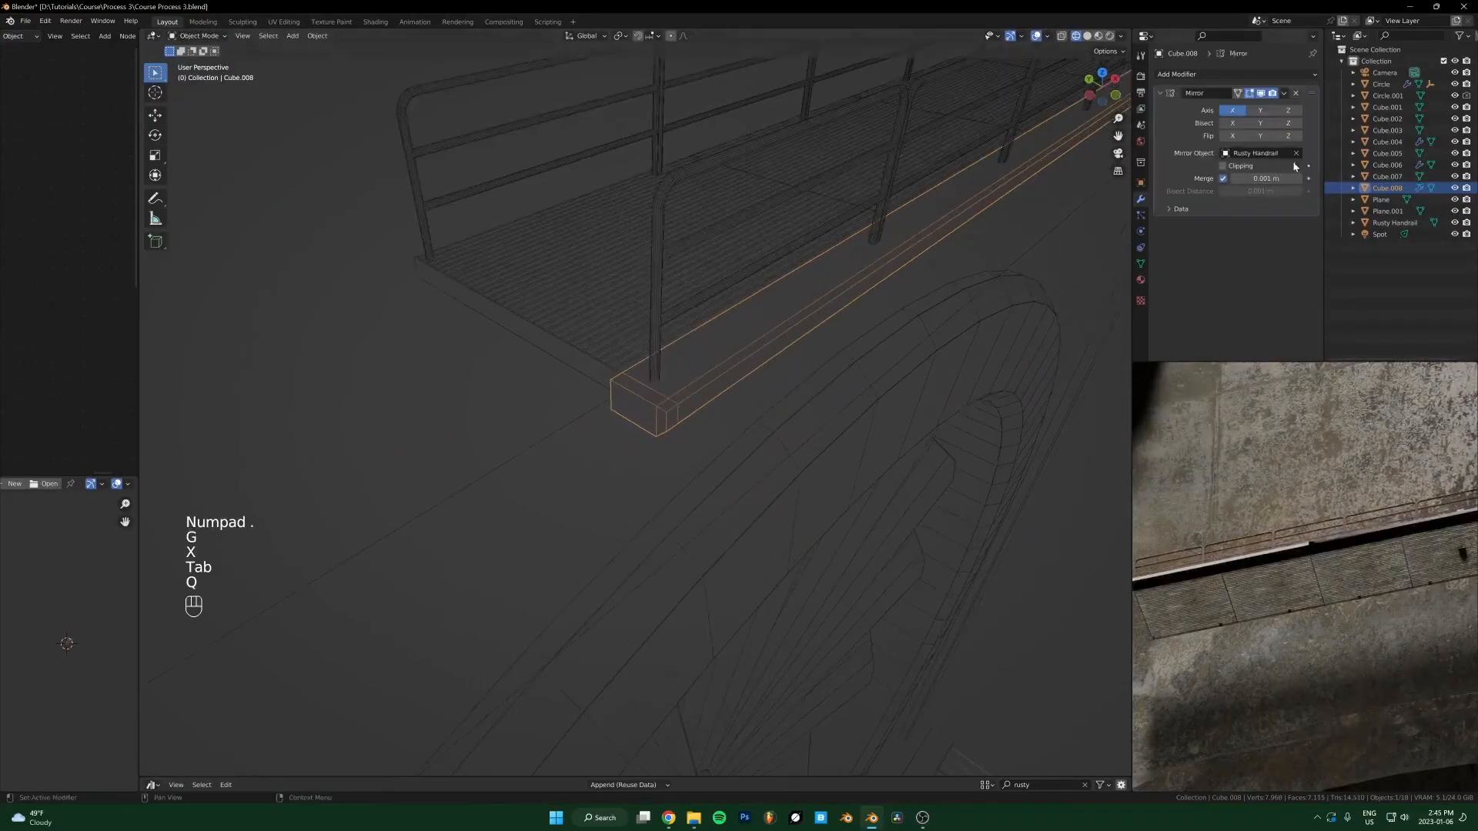
left_click(1259, 112)
middle_click_drag(808, 296, 647, 337)
Step: Add two centred lengthwise loop cuts to the edge beam
key("Tab")
key("ctrl+r")
scroll(621, 405, "up", 1)
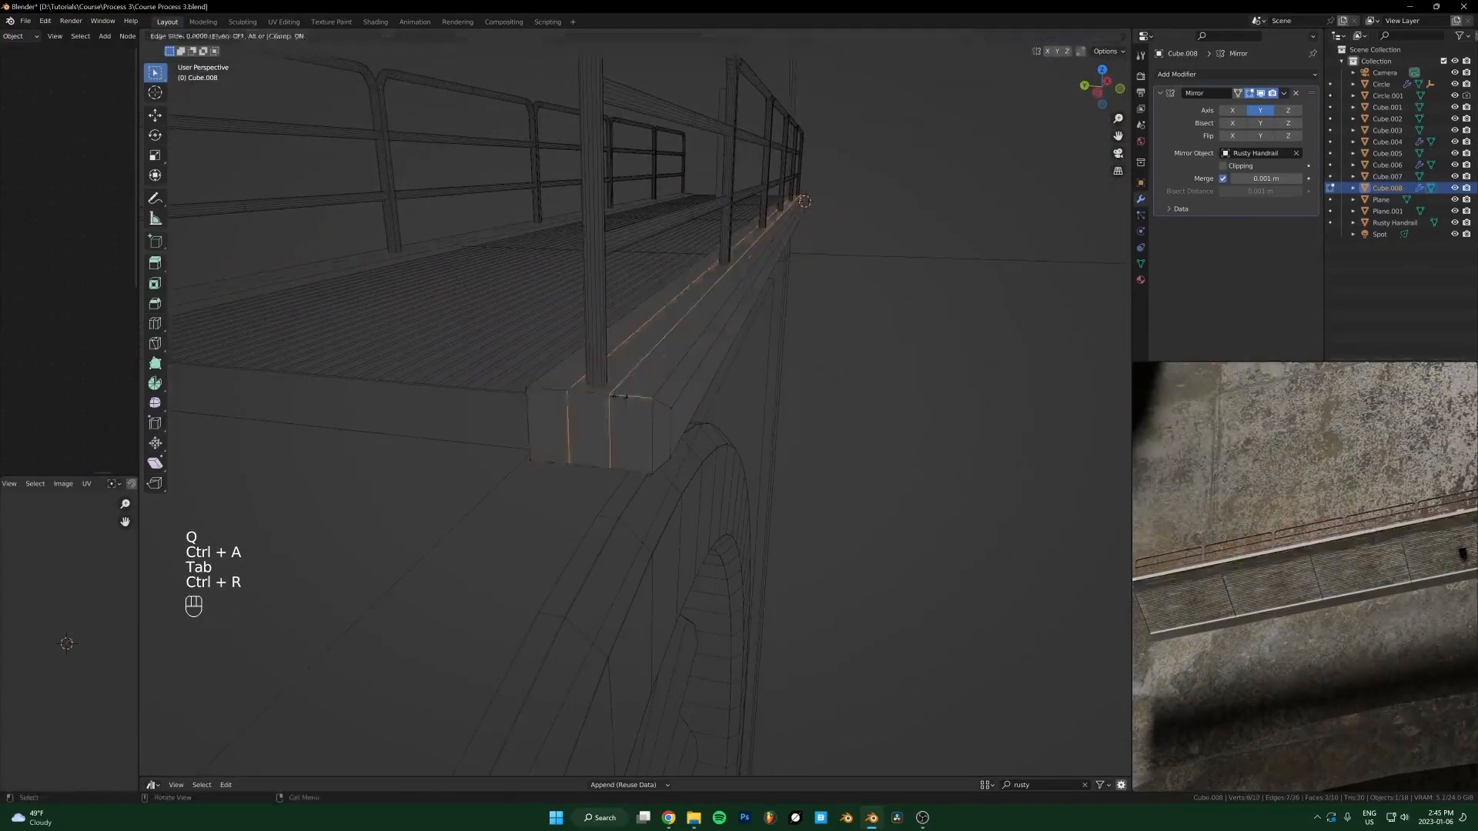
left_click(620, 406)
right_click(621, 405)
key("ctrl+b")
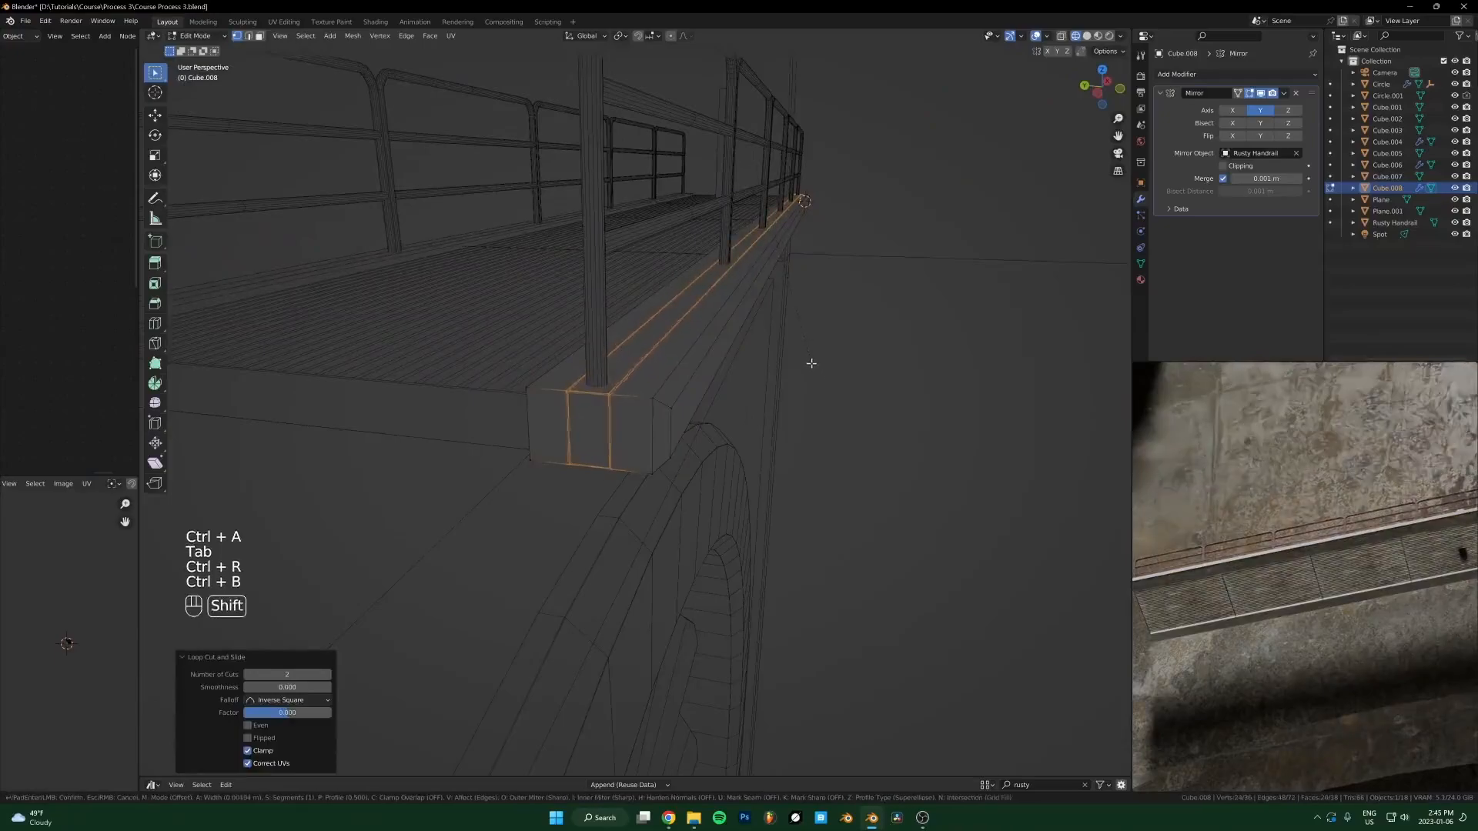
key("Escape")
Step: Bevel the beam's two lengthwise edge loops into narrow strips and extrude them inward along their normals about 0.02 m
key("2")
left_click(650, 351, "alt")
left_click(625, 344, "alt+shift")
key("ctrl+b")
left_click(852, 396)
key("alt+e")
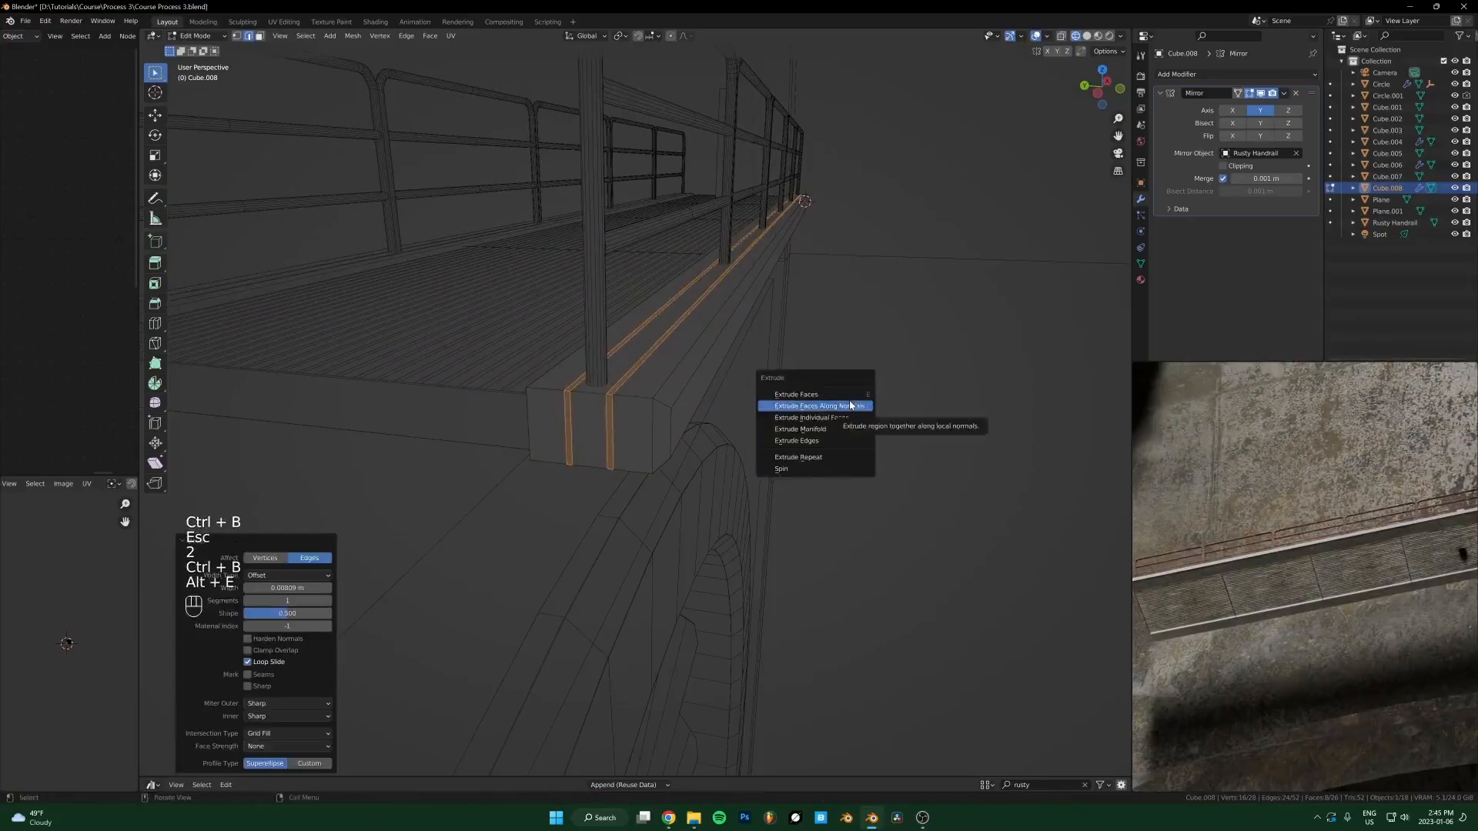
left_click(850, 405)
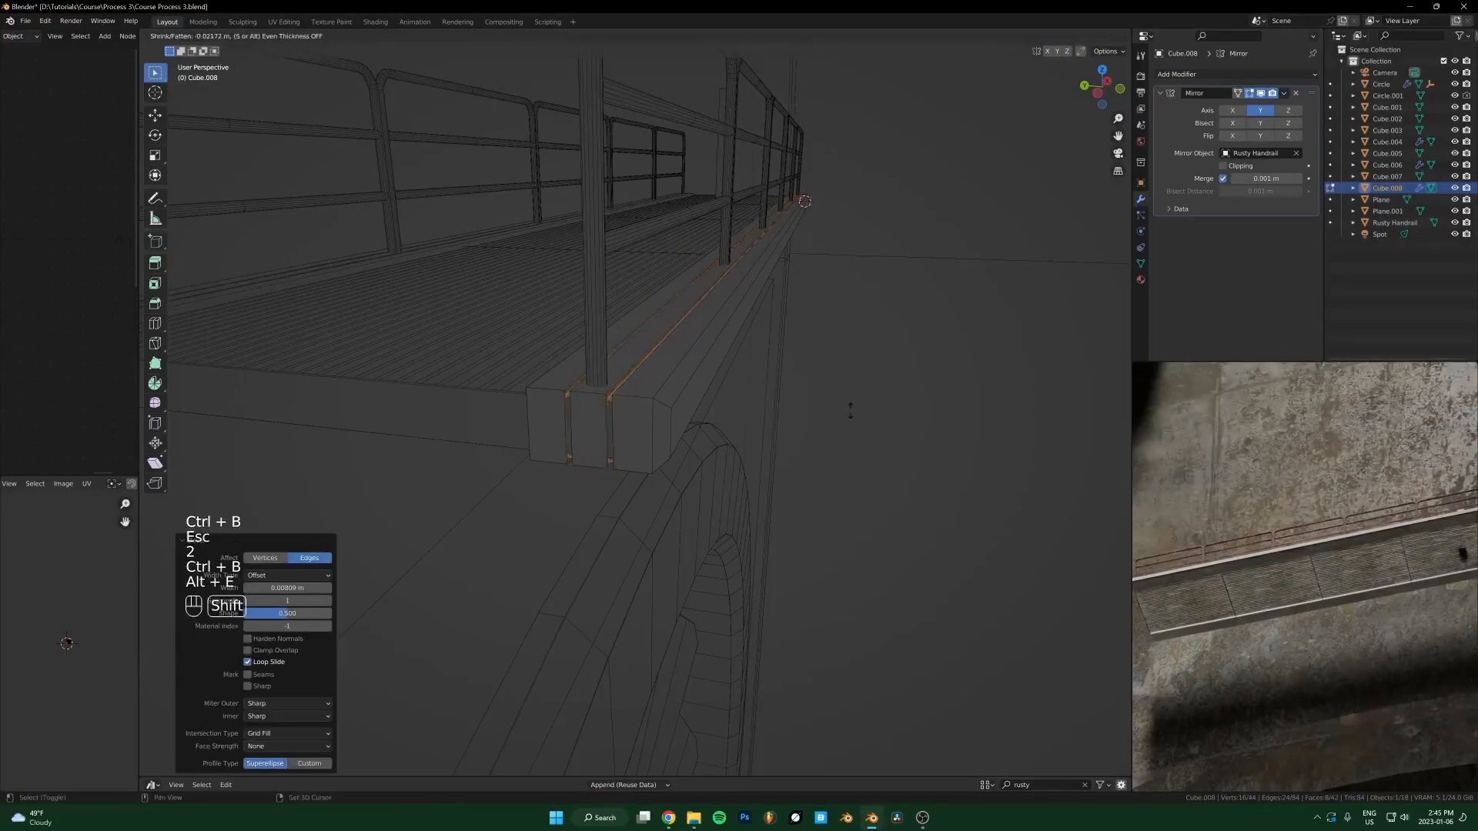
left_click(849, 411)
key("Tab")
Step: Apply the beam's Mirror modifier and join both beams into the walkway object
middle_click_drag(793, 439, 726, 425)
key("ctrl+a")
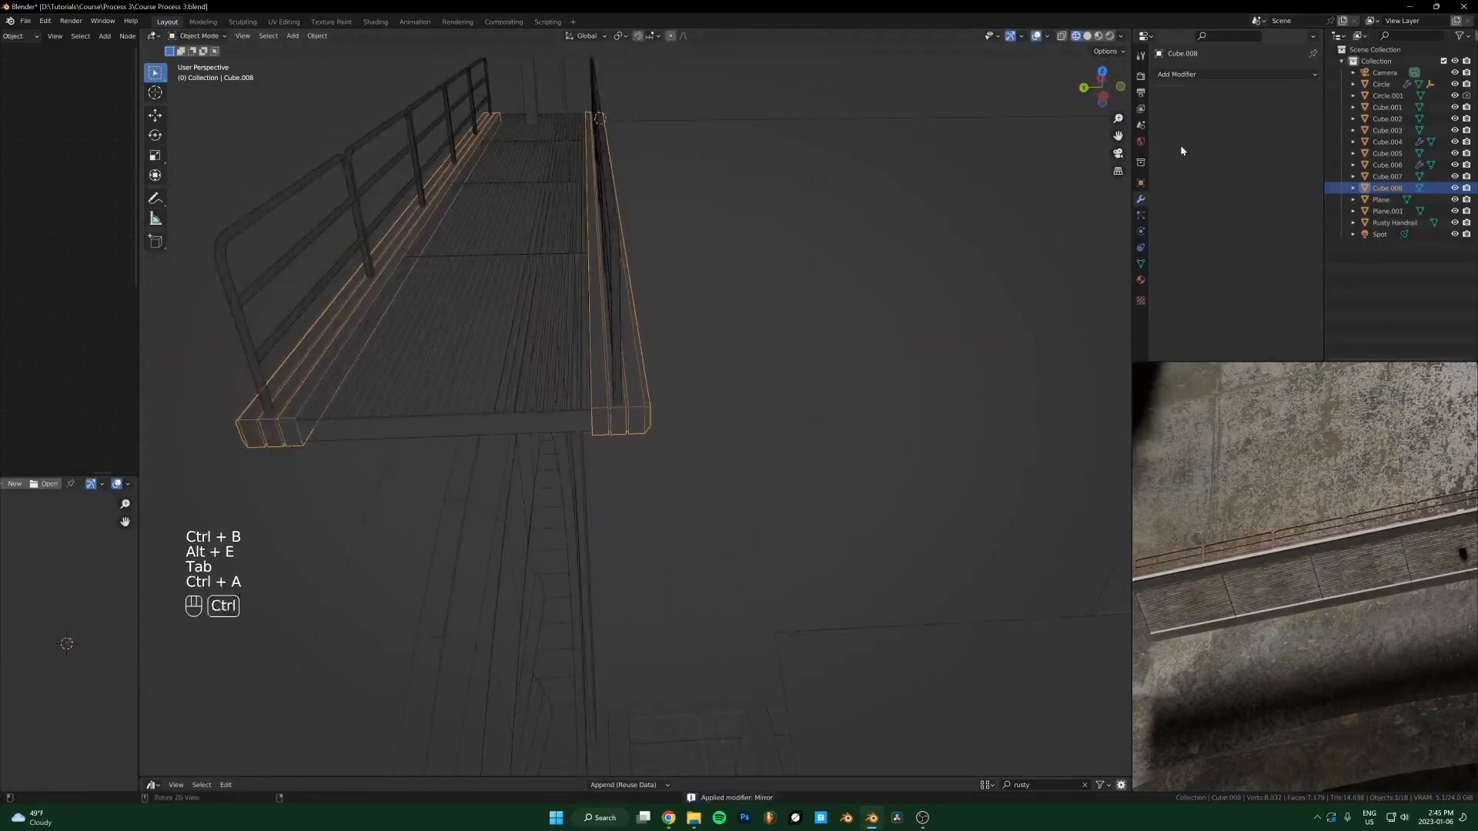
left_click(523, 312, "shift")
key("ctrl+j")
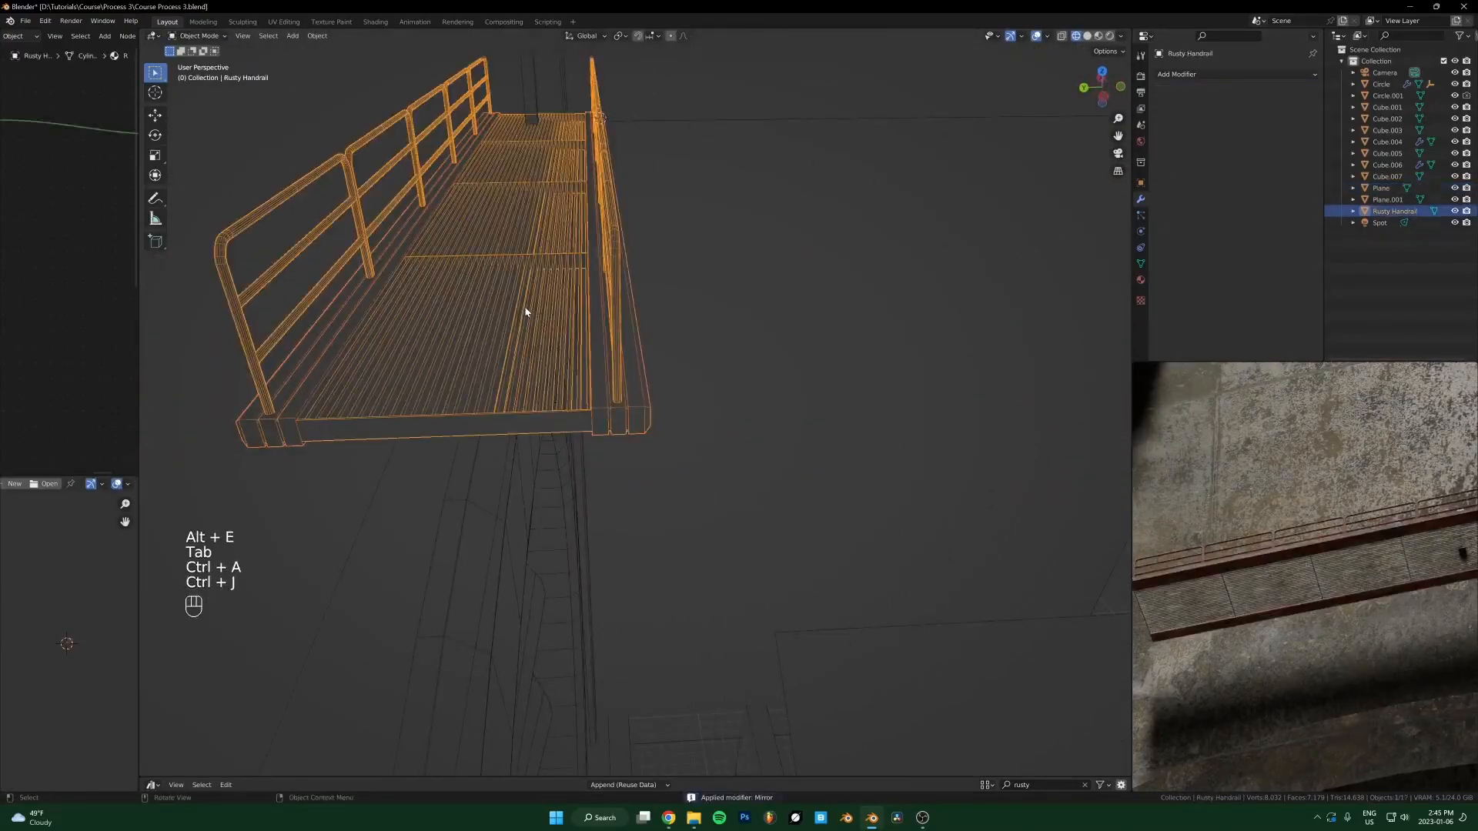
Step: Enlarge the shader editor and make the joined walkway use Material.001 instead of Rust
left_click_drag(137, 231, 527, 231)
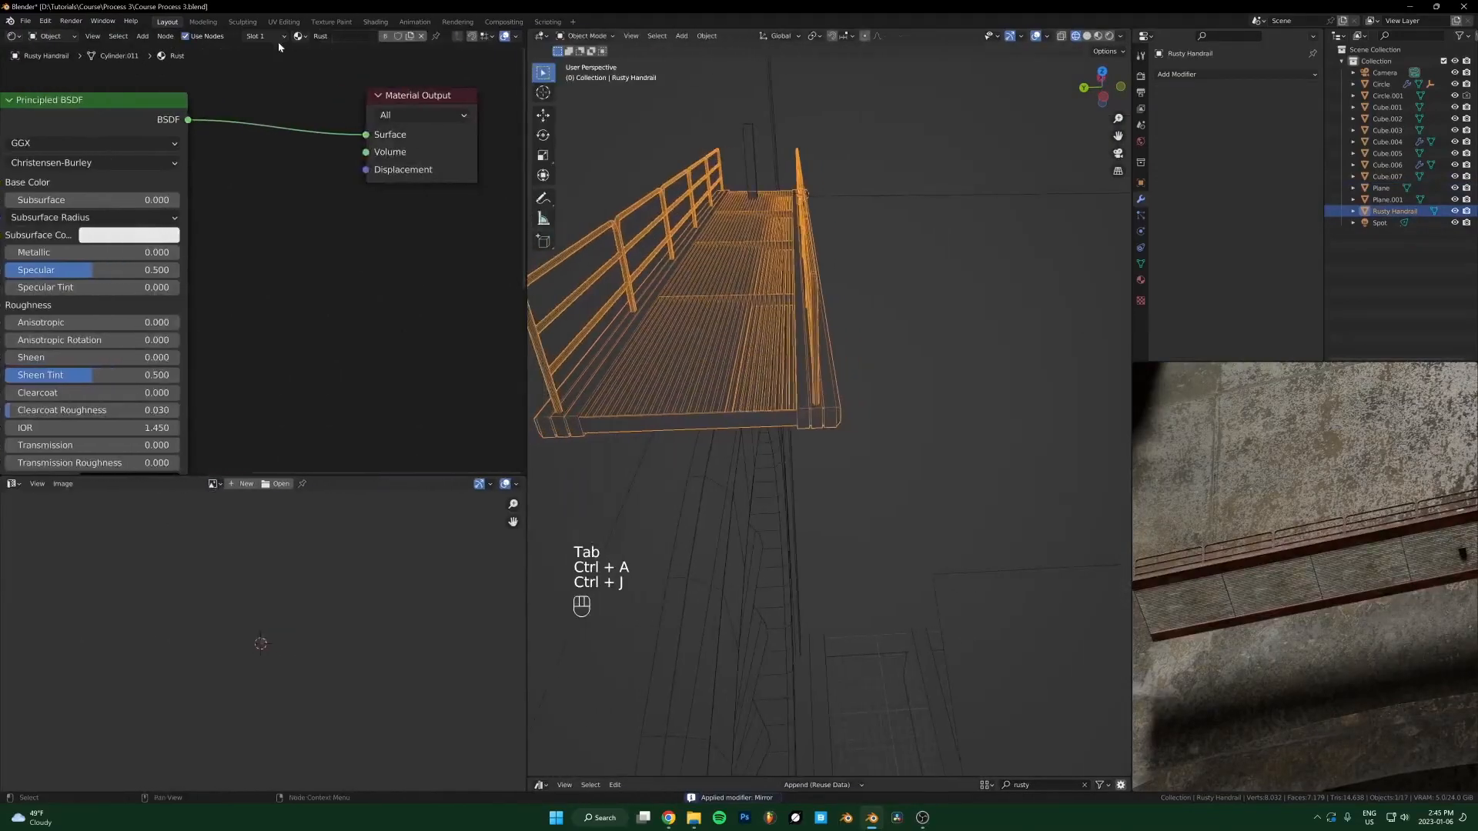
left_click(328, 71)
Step: Unwrap the entire walkway mesh and scale its UVs up beyond the concrete texture's bounds
key("Tab")
key("a")
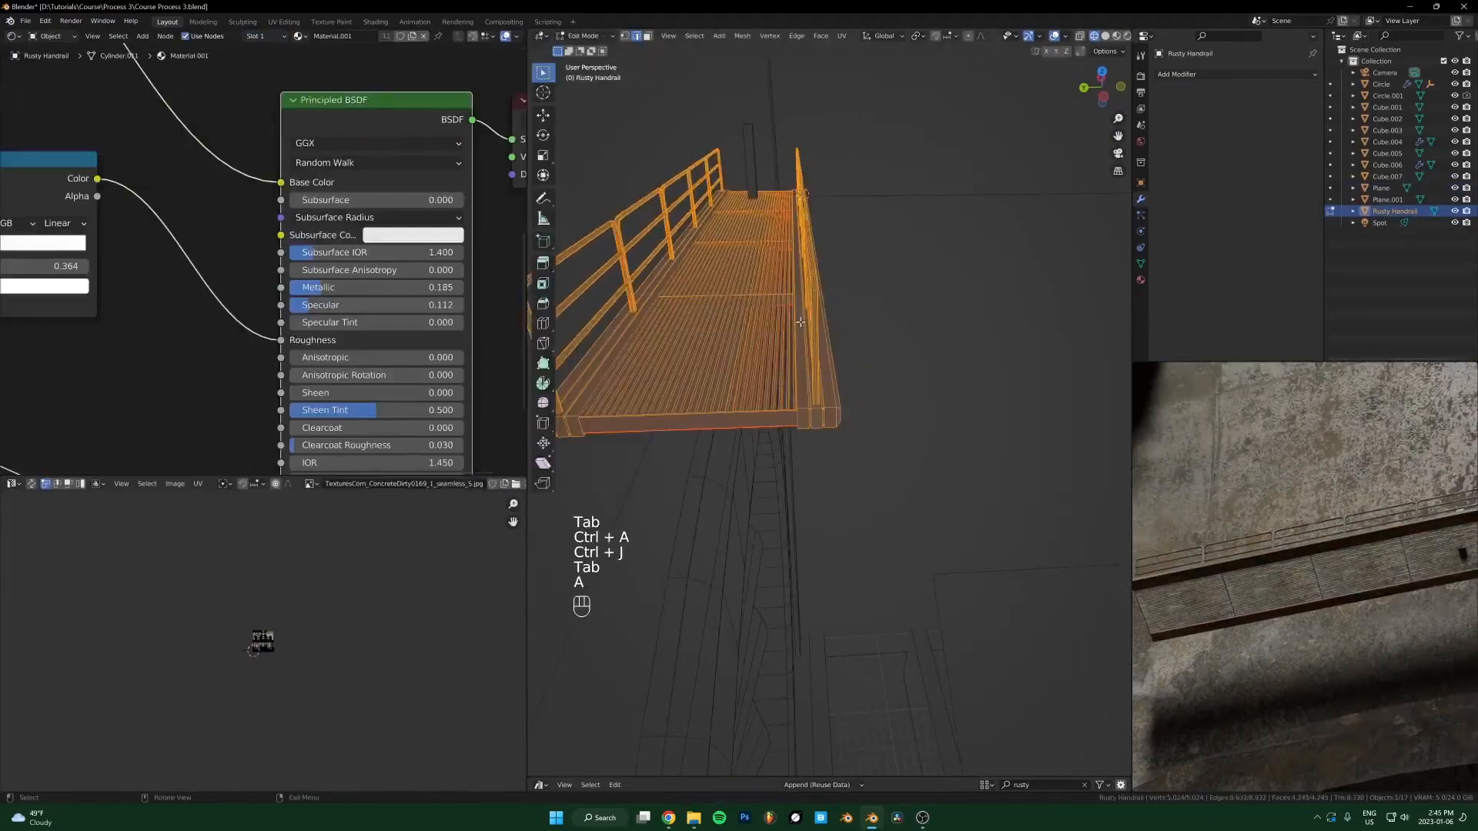
key("u")
key("a")
scroll(308, 616, "up", 4)
key("s")
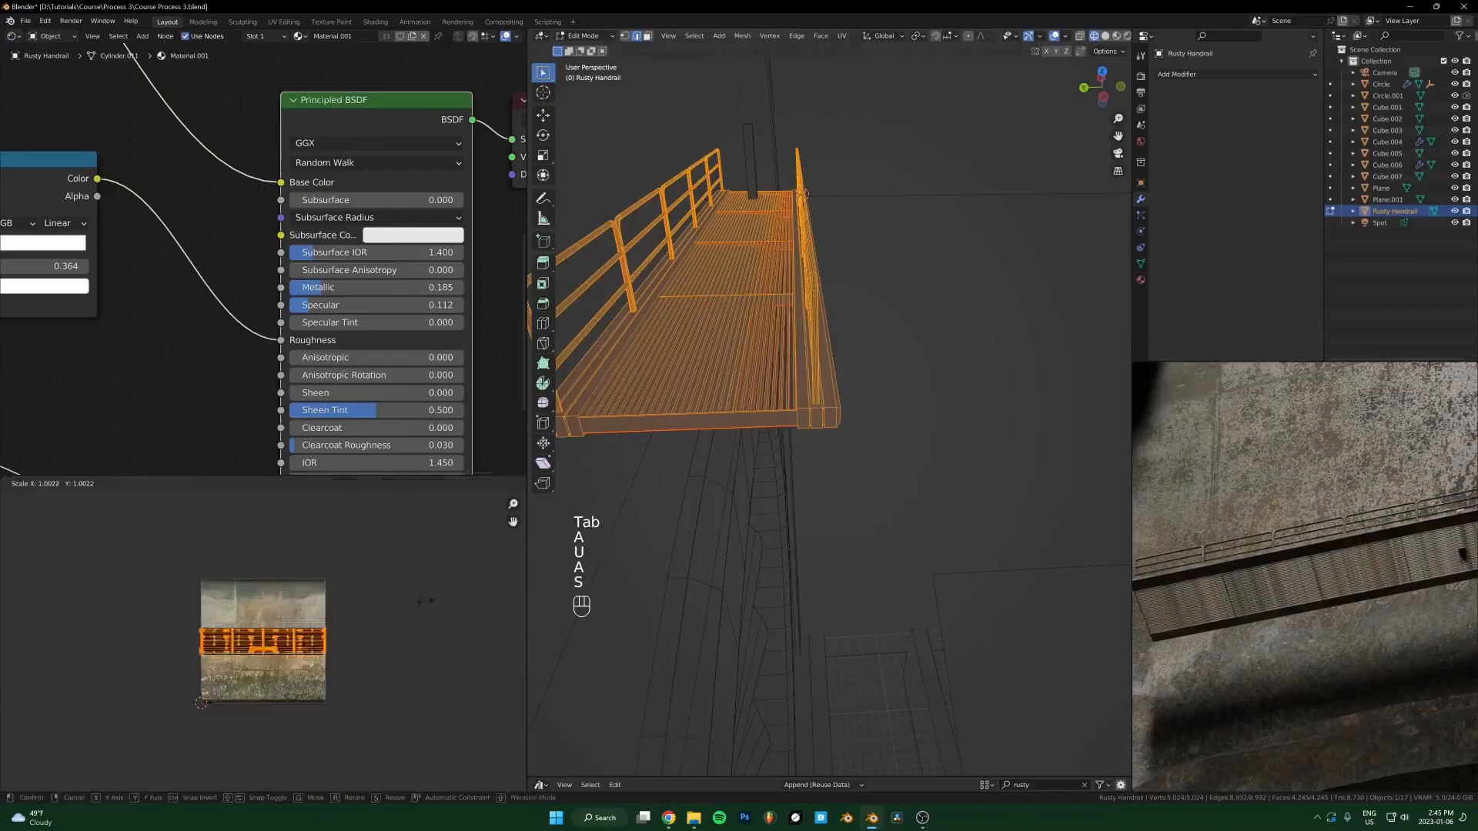
left_click(332, 574)
key("Tab")
Step: Re-unwrap the entire walkway mesh with Smart UV Project and scale the resulting UVs up
scroll(1400, 586, "up", 4)
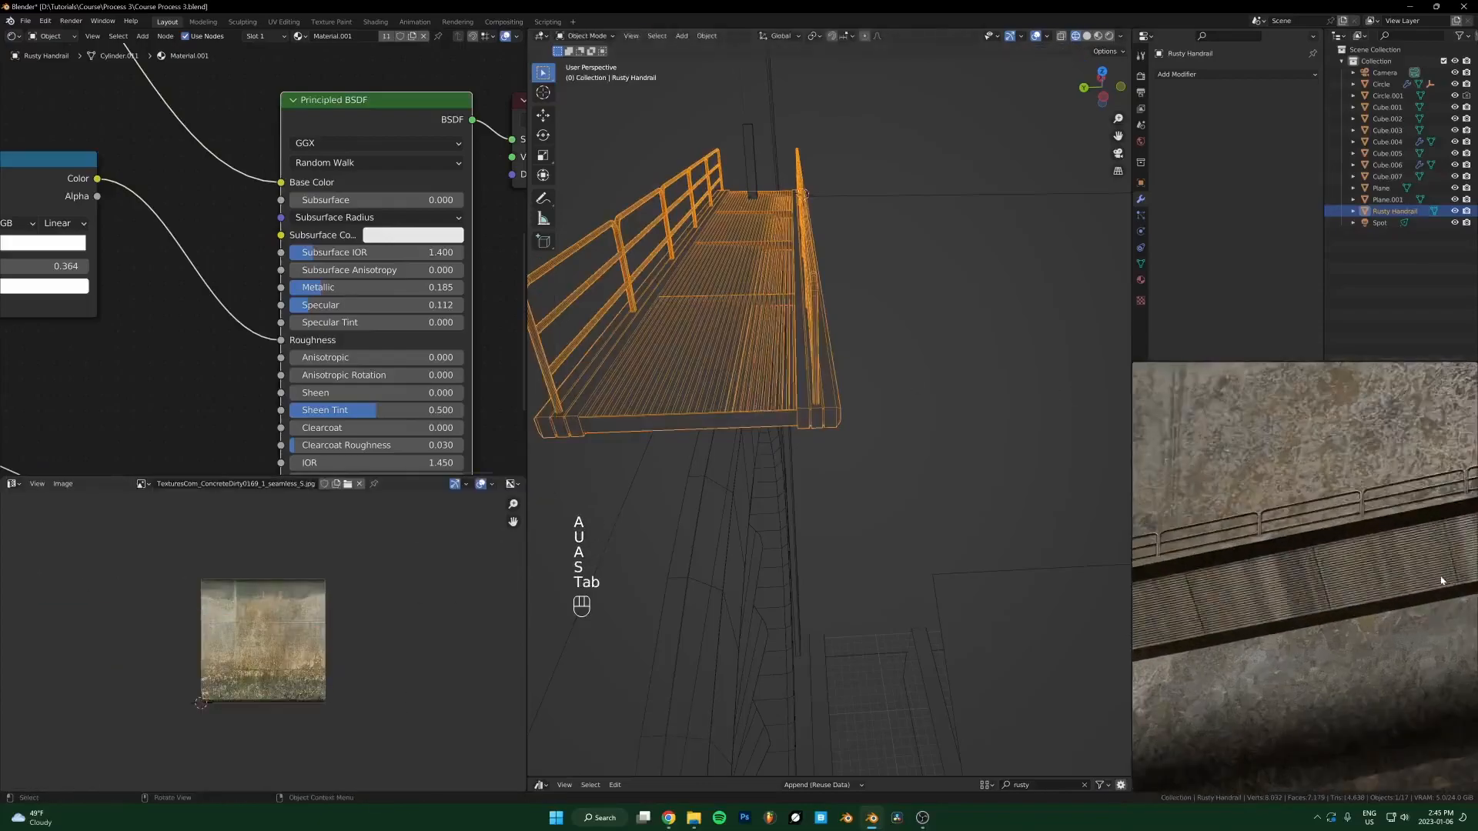
middle_click_drag(912, 435, 1351, 599)
middle_click_drag(757, 328, 870, 362)
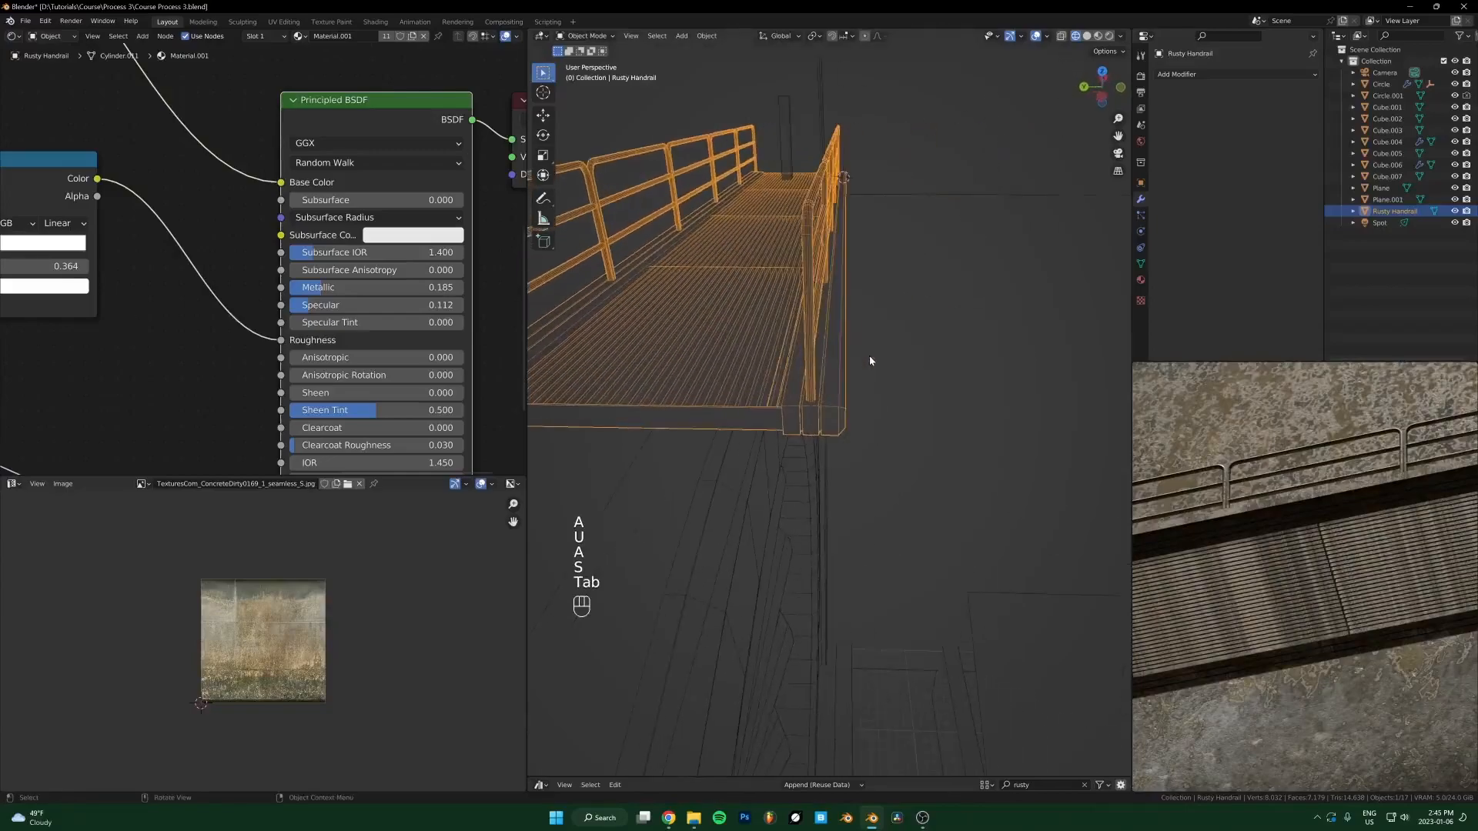
key("Tab")
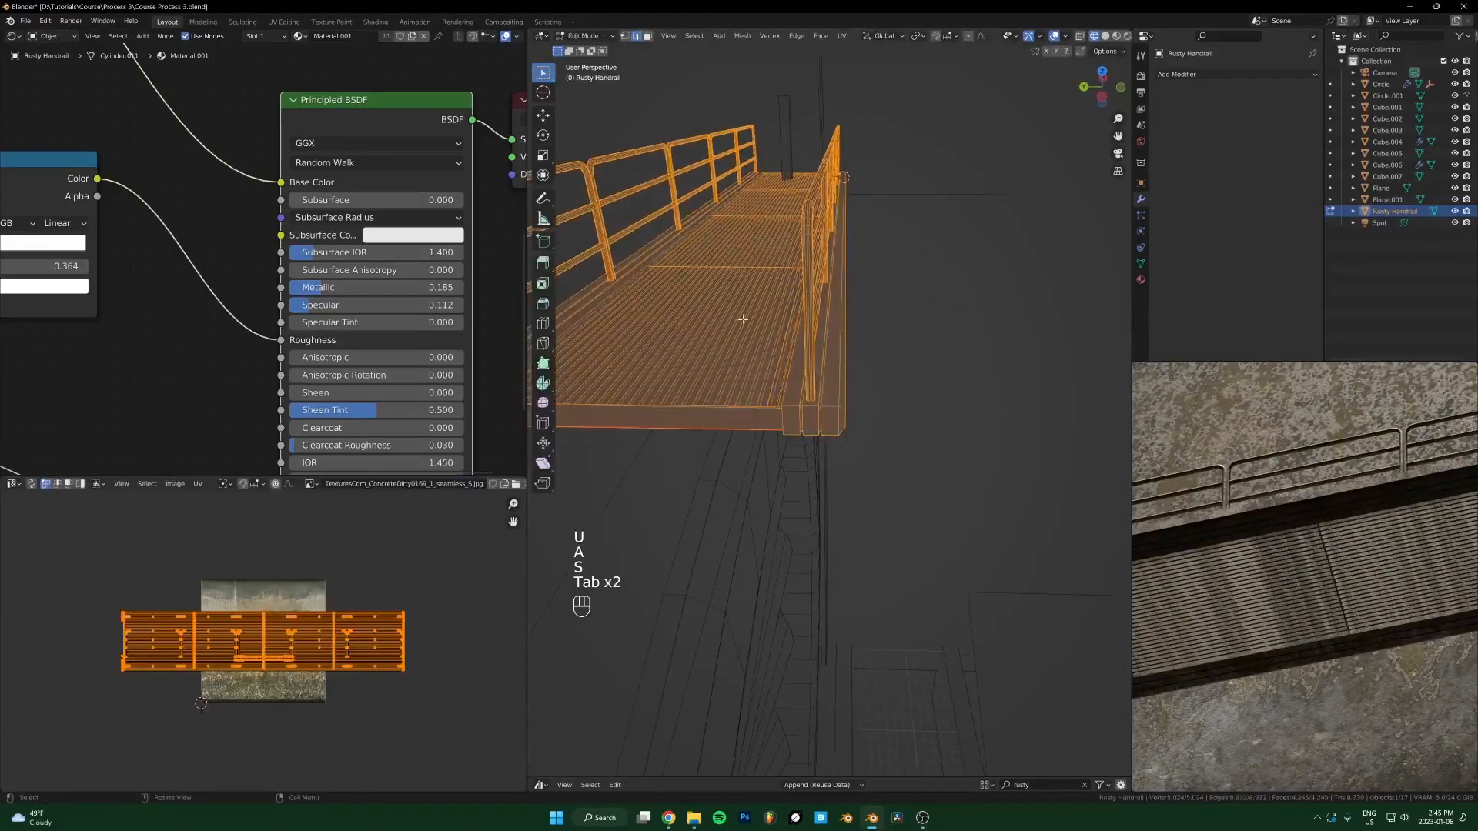
middle_click_drag(710, 357, 723, 337)
key("u")
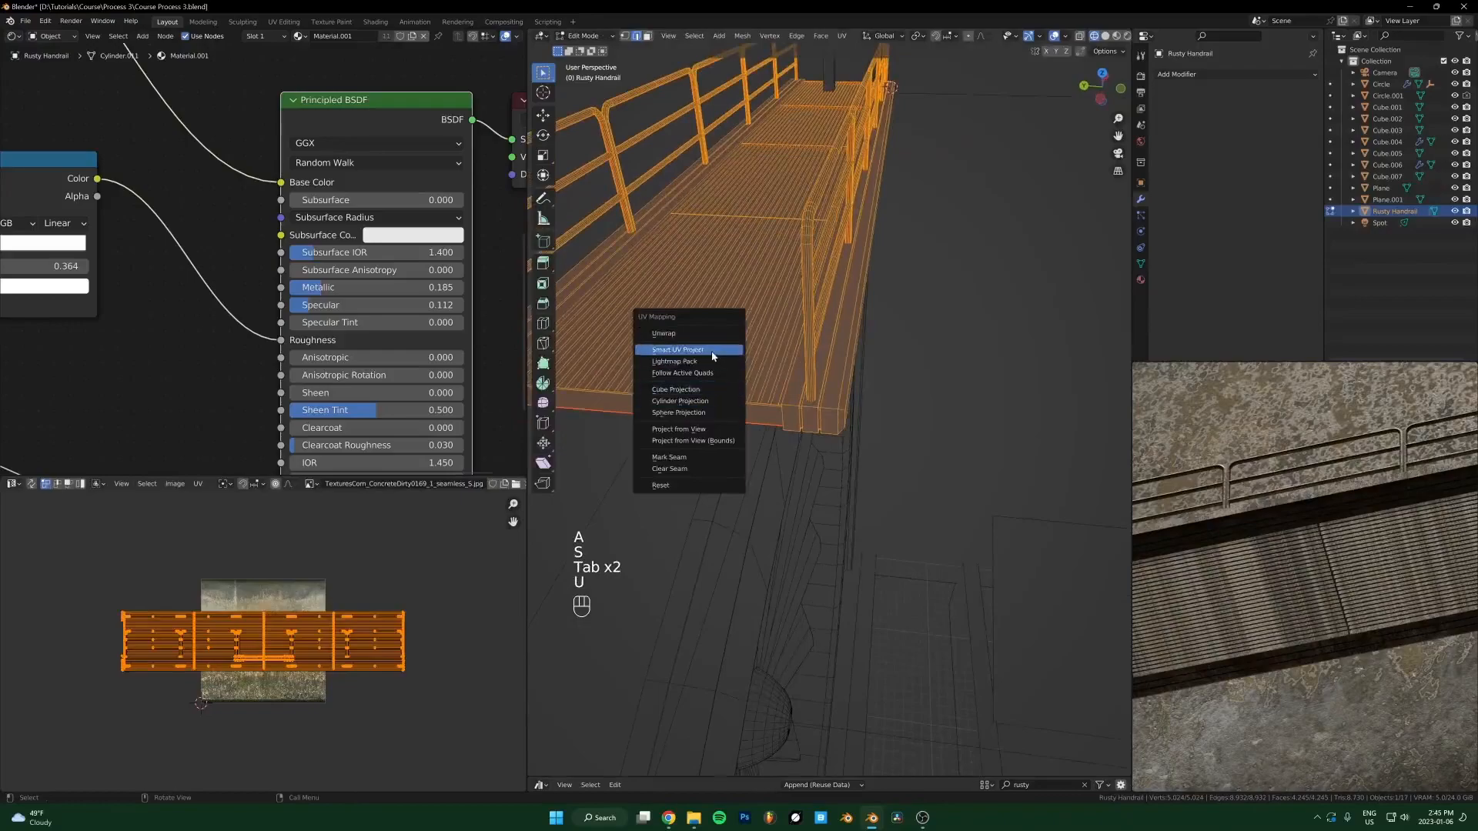
left_click(713, 351)
left_click(713, 445)
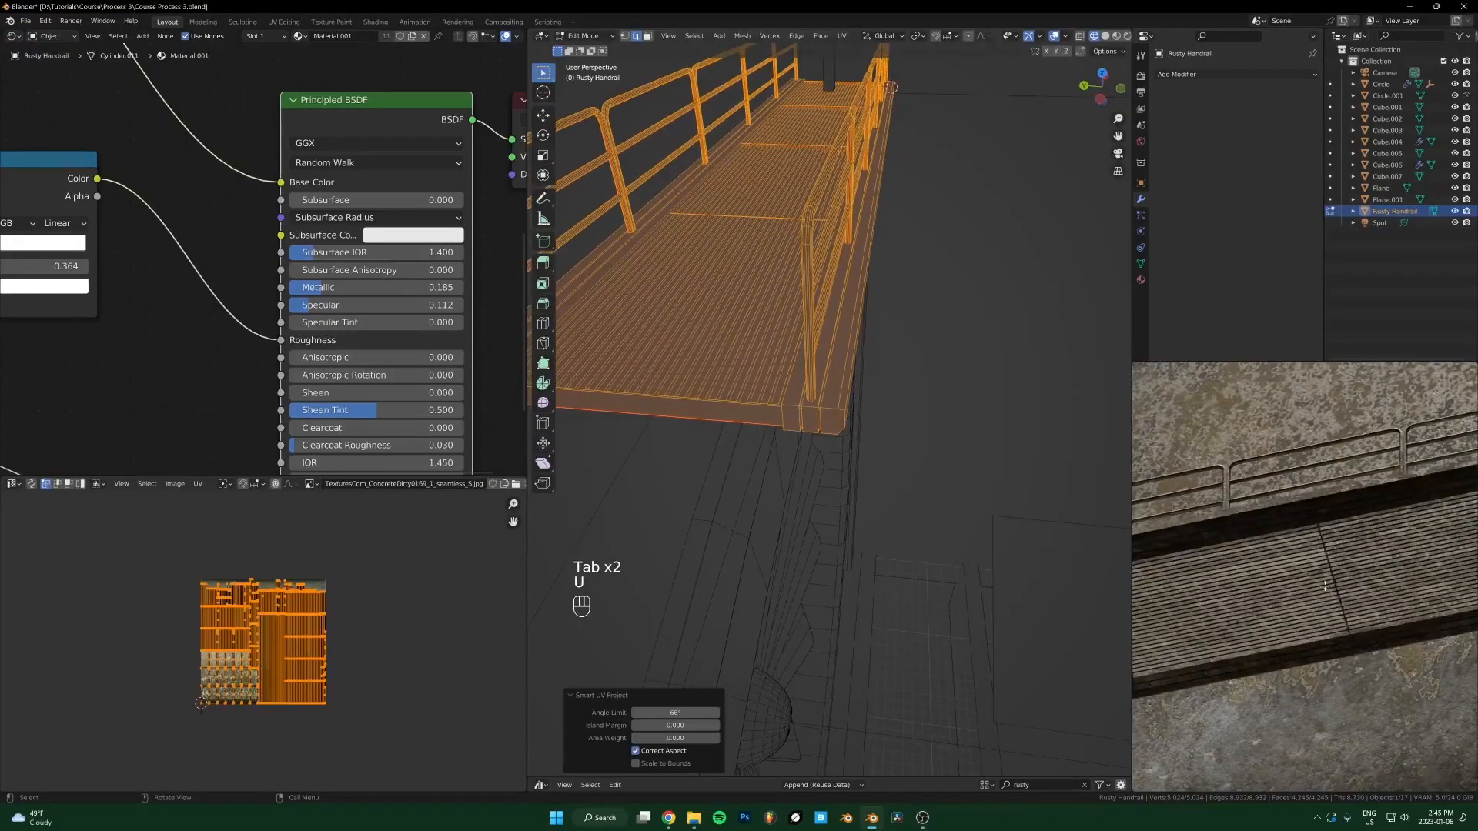
key("s")
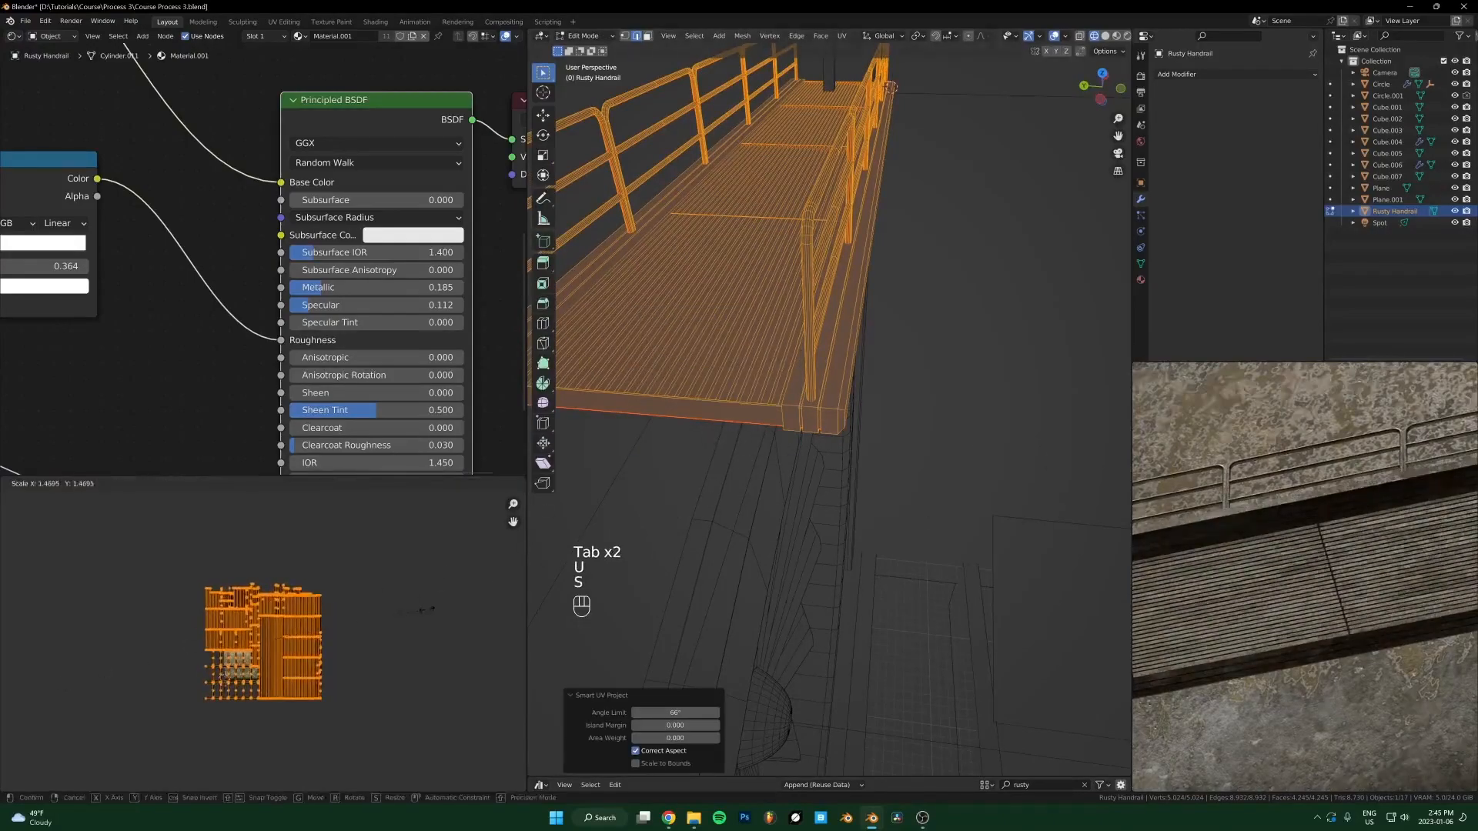
left_click(379, 639)
key("Tab")
Step: Add an Array modifier to the walkway with a fixed count of 4 and a relative X offset of 1
middle_click_drag(716, 431, 979, 272)
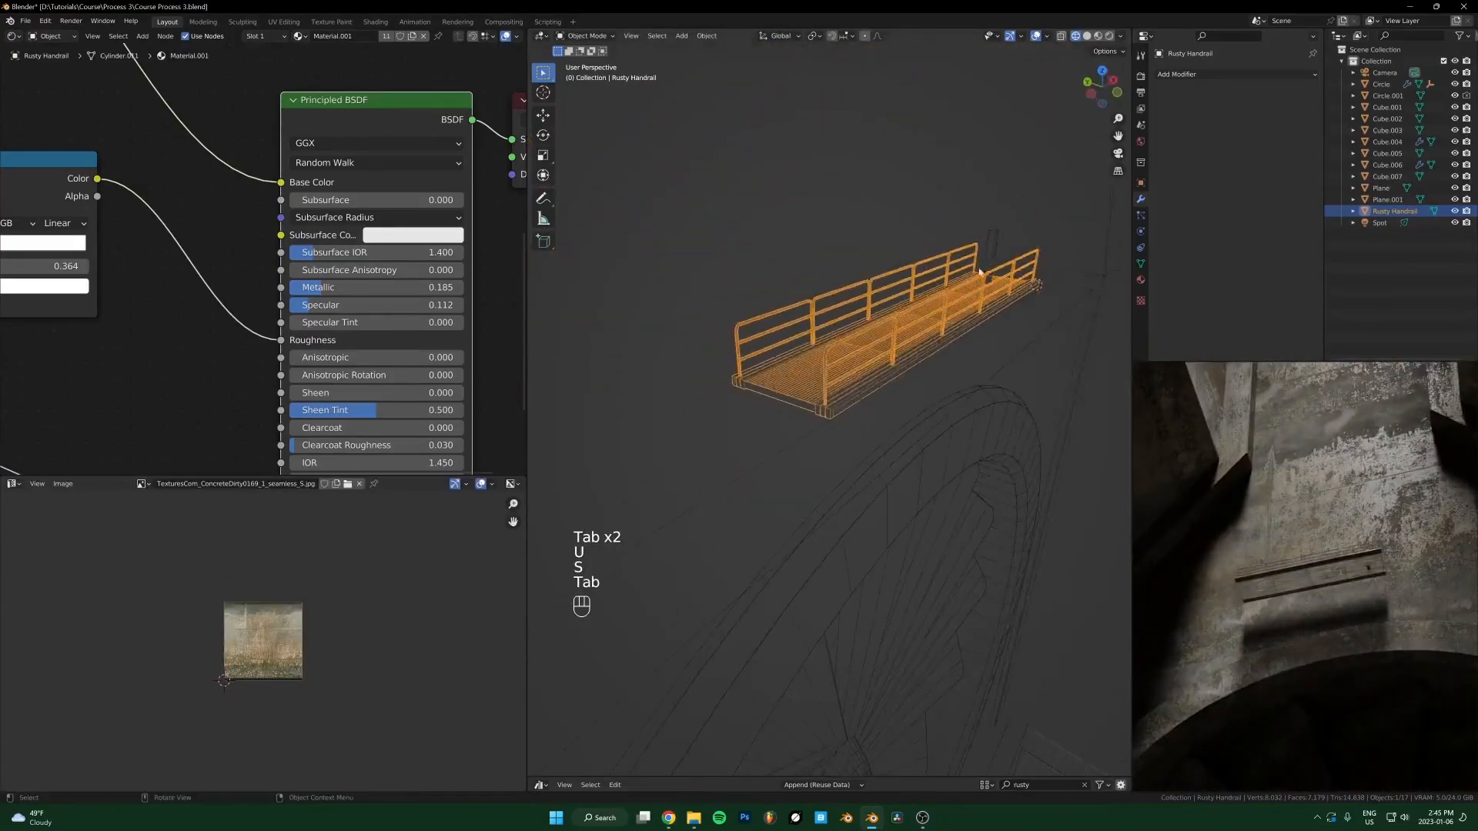
left_click(1190, 75)
left_click(1193, 108)
scroll(895, 405, "down", 3)
middle_click_drag(894, 406, 821, 376)
scroll(821, 376, "down", 3)
Step: Slide the arrayed walkway along the global X axis so it spans the area above the turbine
key("g")
key("y")
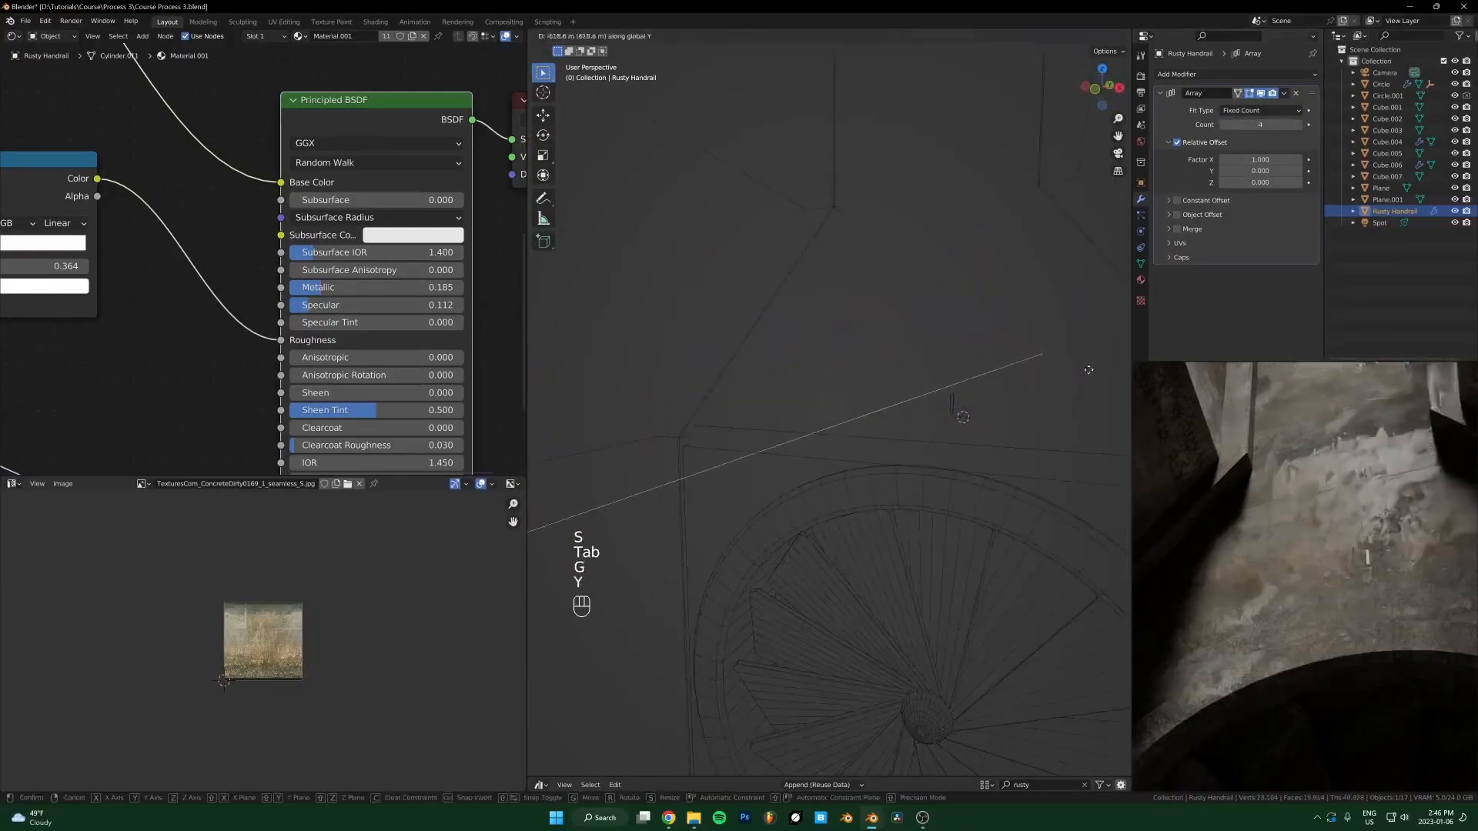
key("x")
left_click(1072, 386)
middle_click_drag(1072, 385, 770, 574)
Step: Move the arrayed walkway along the global Y axis to fit it against the wall above the turbine
key("g")
key("y")
left_click(895, 510)
scroll(894, 510, "up", 3)
key("g")
key("y")
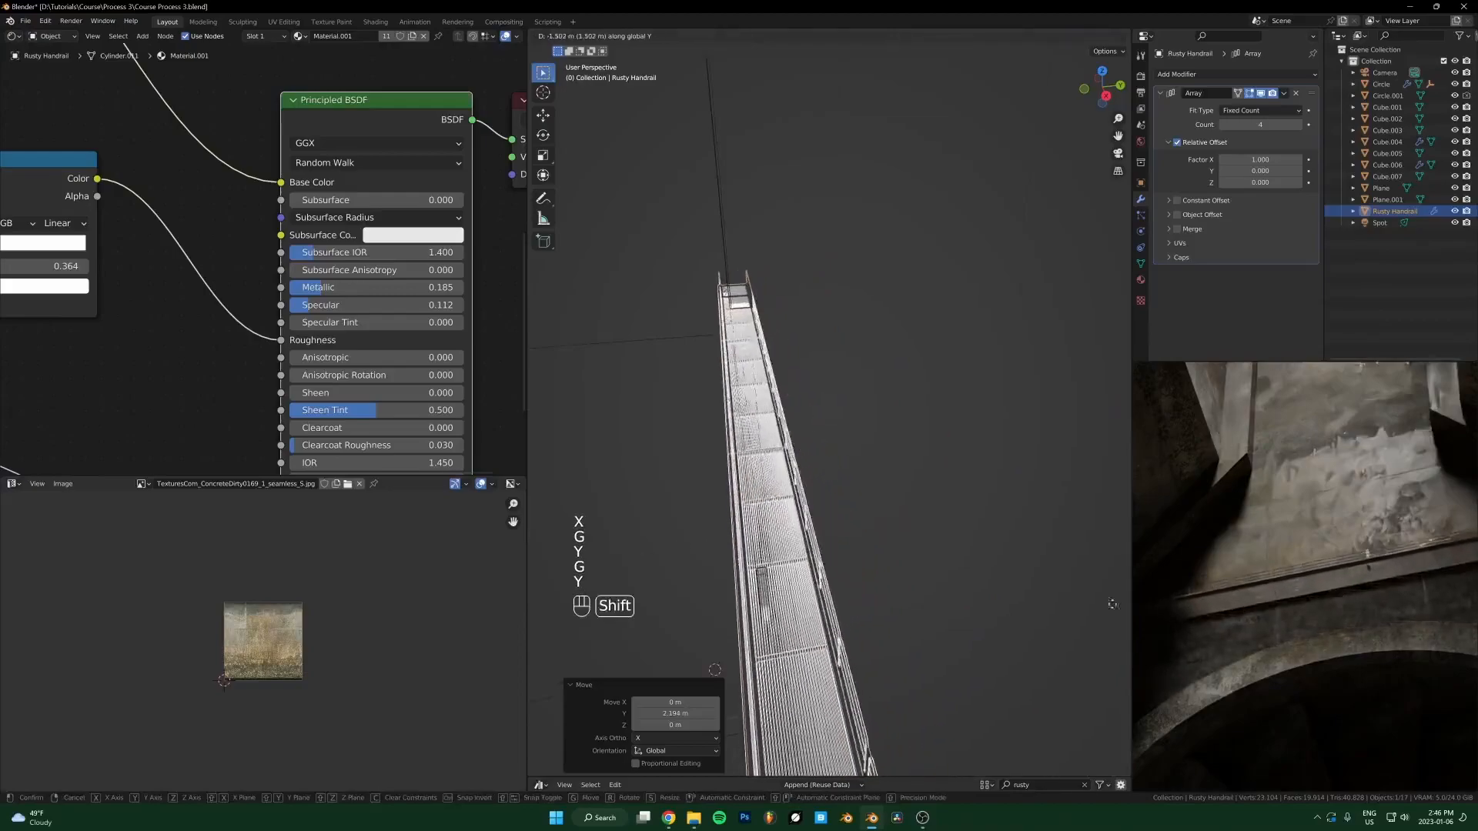
left_click(1052, 620)
middle_click_drag(943, 585, 1039, 573)
scroll(1438, 555, "down", 3)
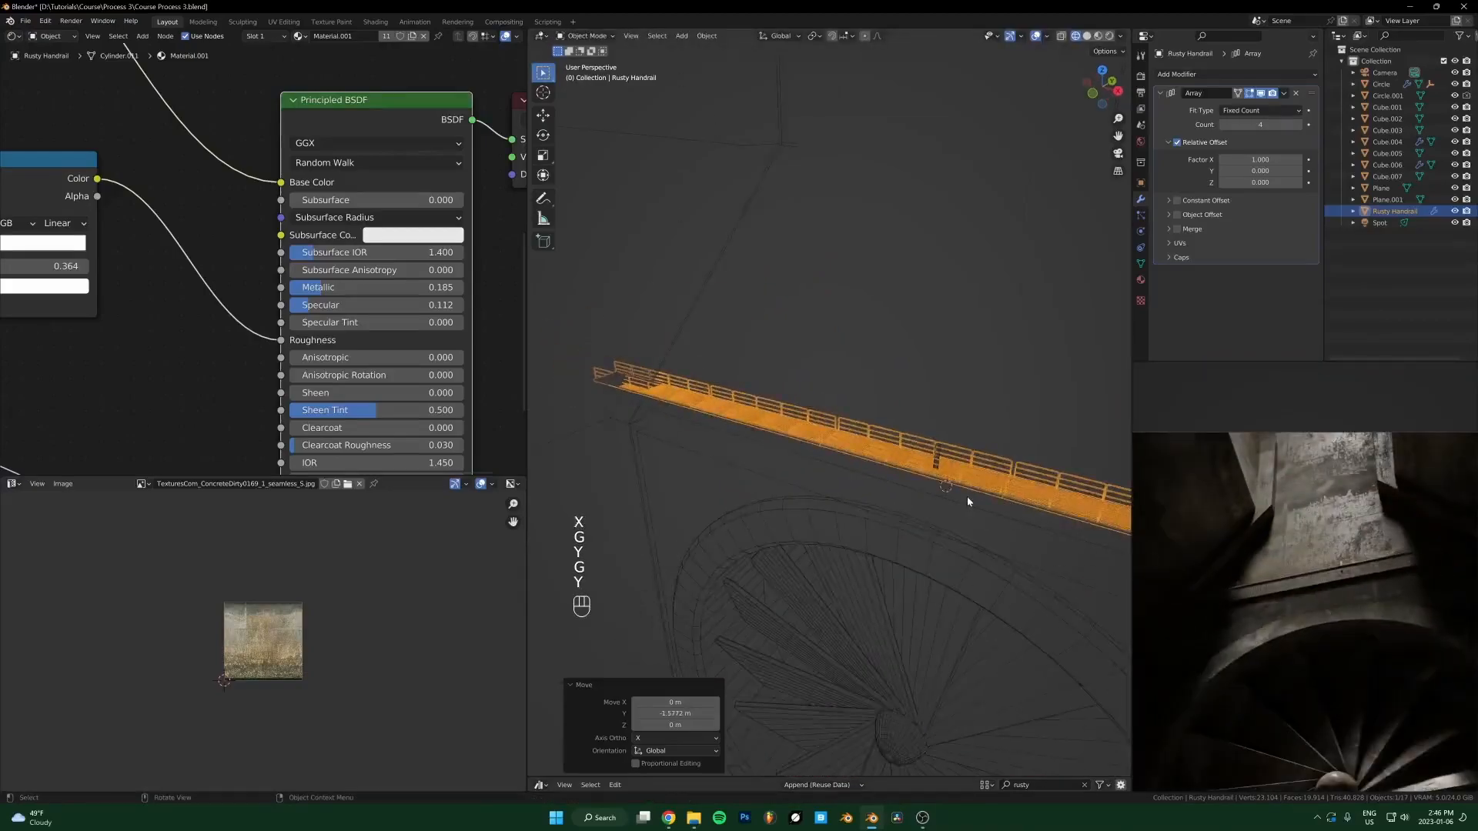
Step: From the camera view, lower the walkway about 1.08 m along Z toward the turbine's rim
key("KP_0")
key("g")
key("x")
key("g")
key("z")
left_click(921, 469)
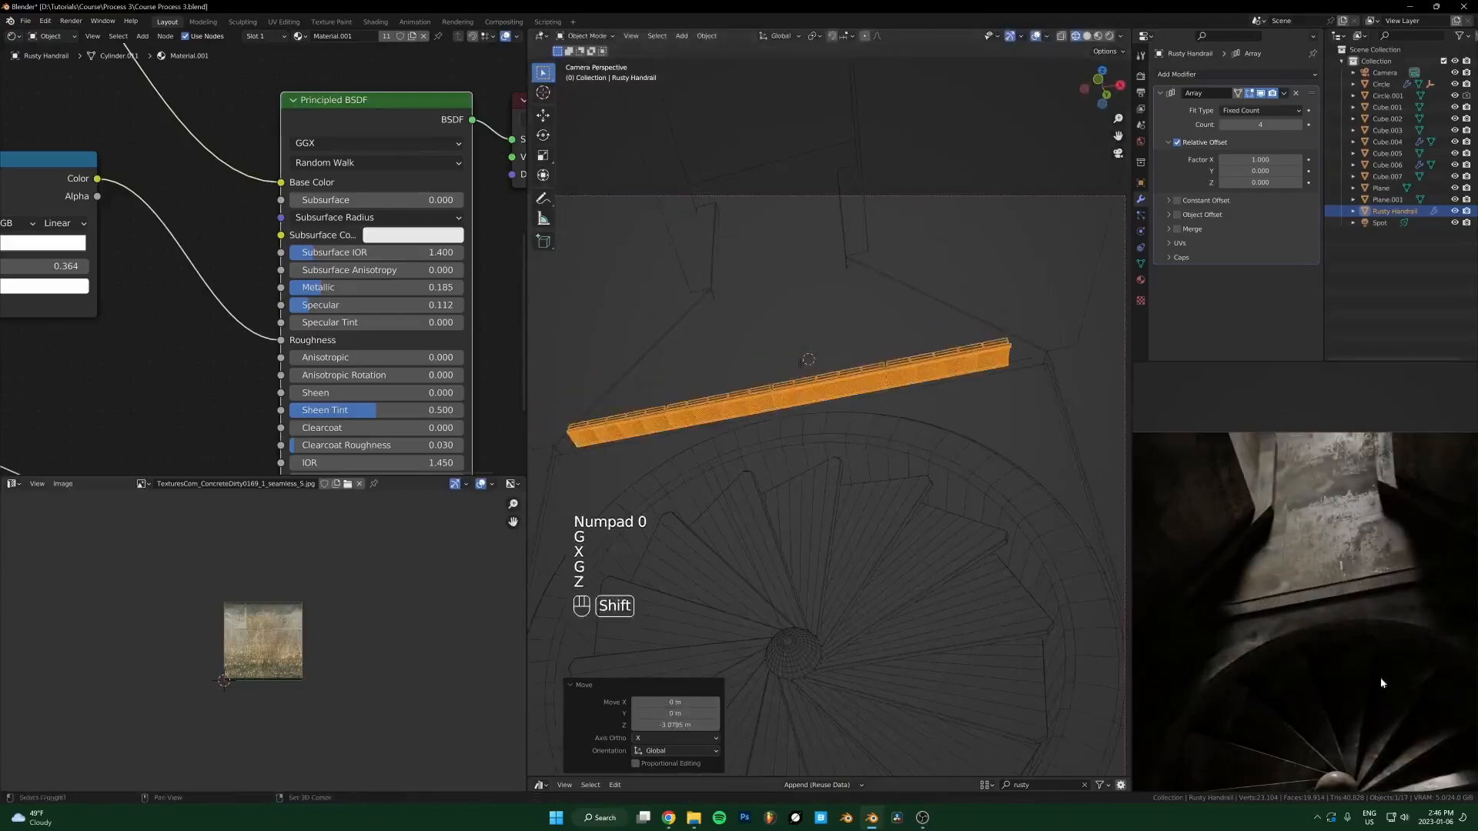
Step: Examine the rendered preview of the walkway, the turbine and the shaft above it, close up and as a whole
middle_click_drag(1388, 687, 1351, 570, "shift")
scroll(1349, 568, "up", 4)
middle_click_drag(1351, 492, 1344, 612, "shift")
scroll(924, 547, "down", 3)
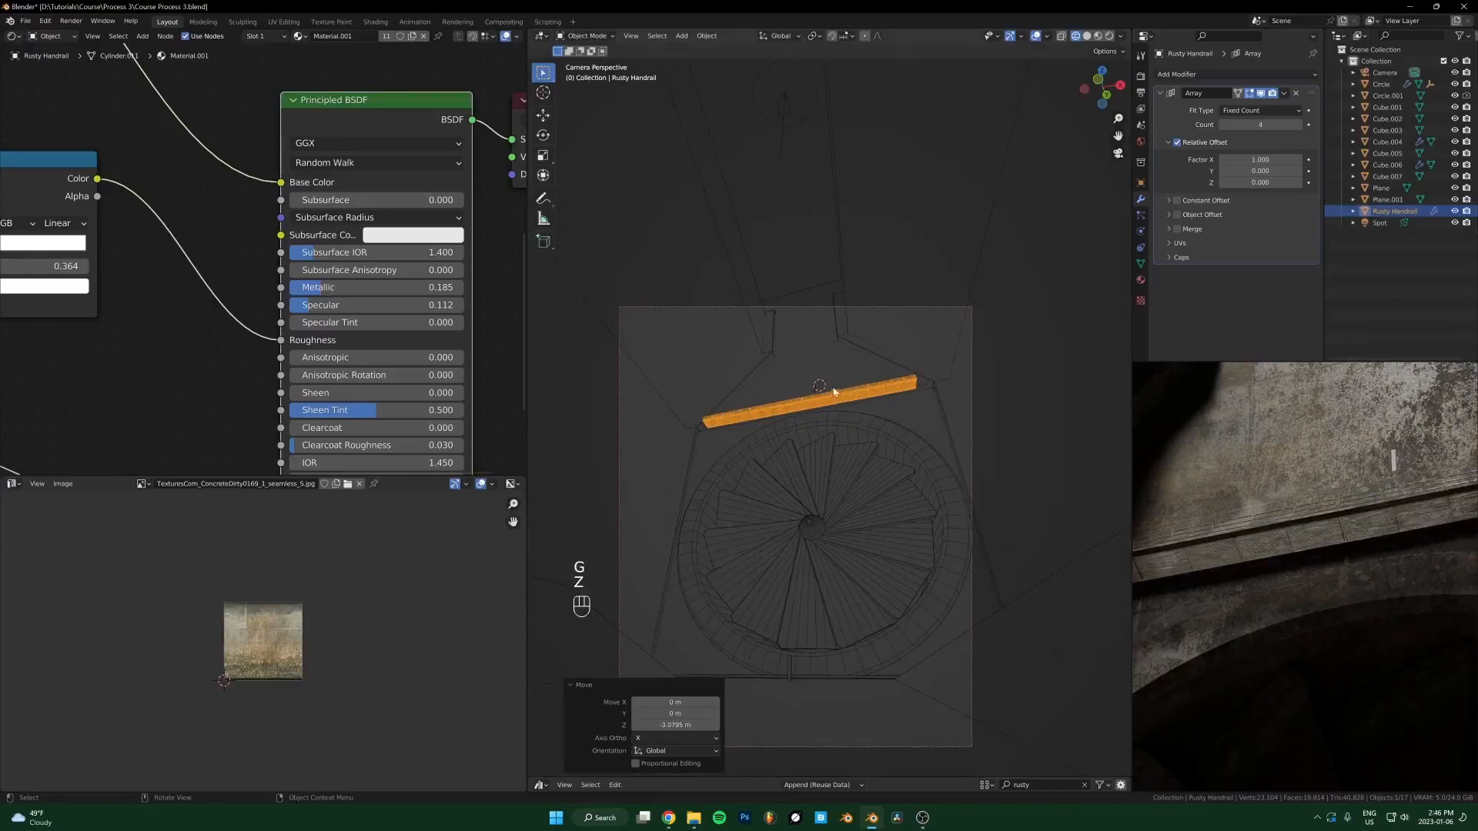
scroll(901, 485, "up", 3)
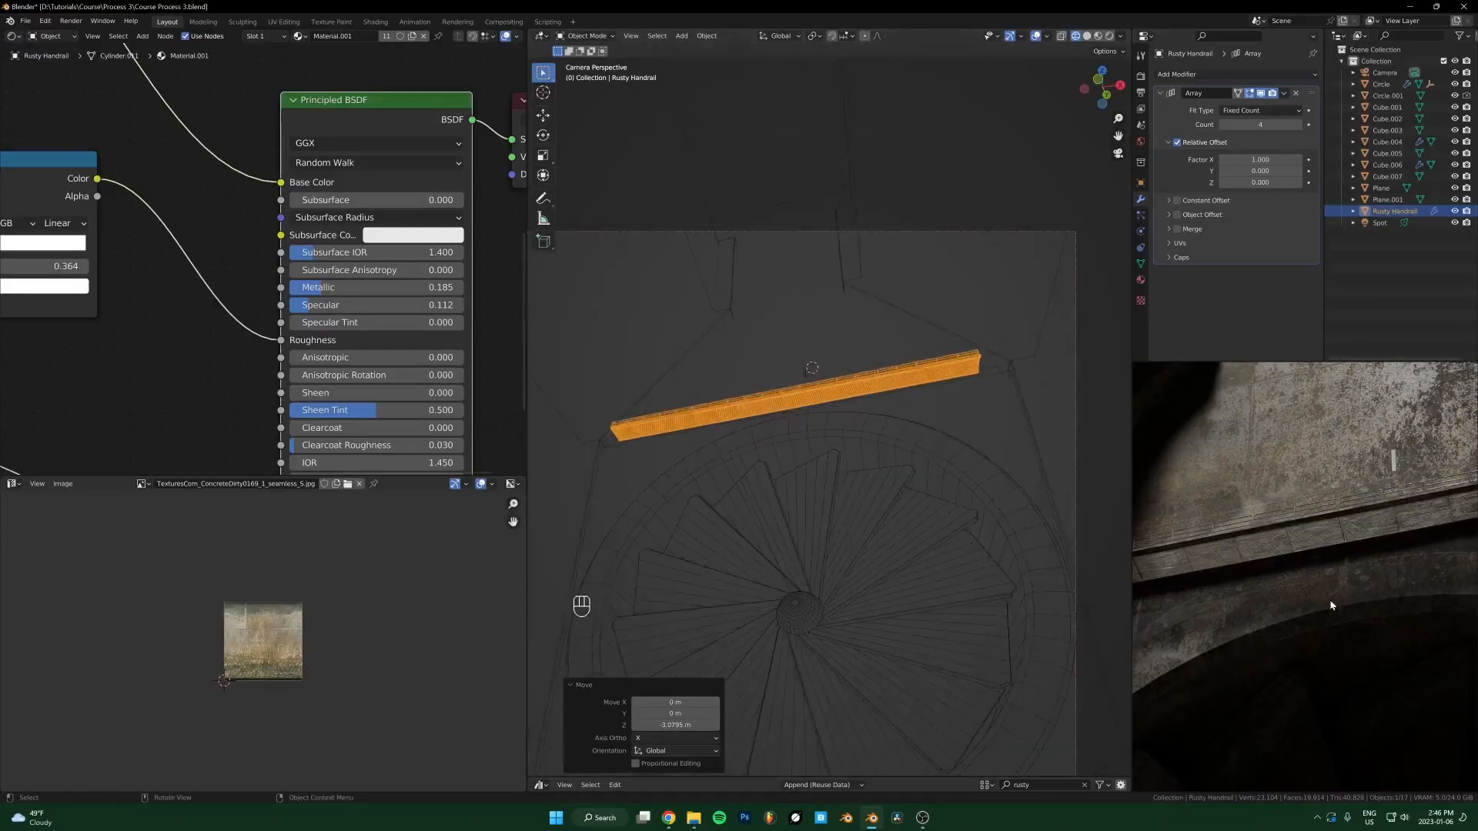
middle_click_drag(1330, 605, 1447, 454, "shift")
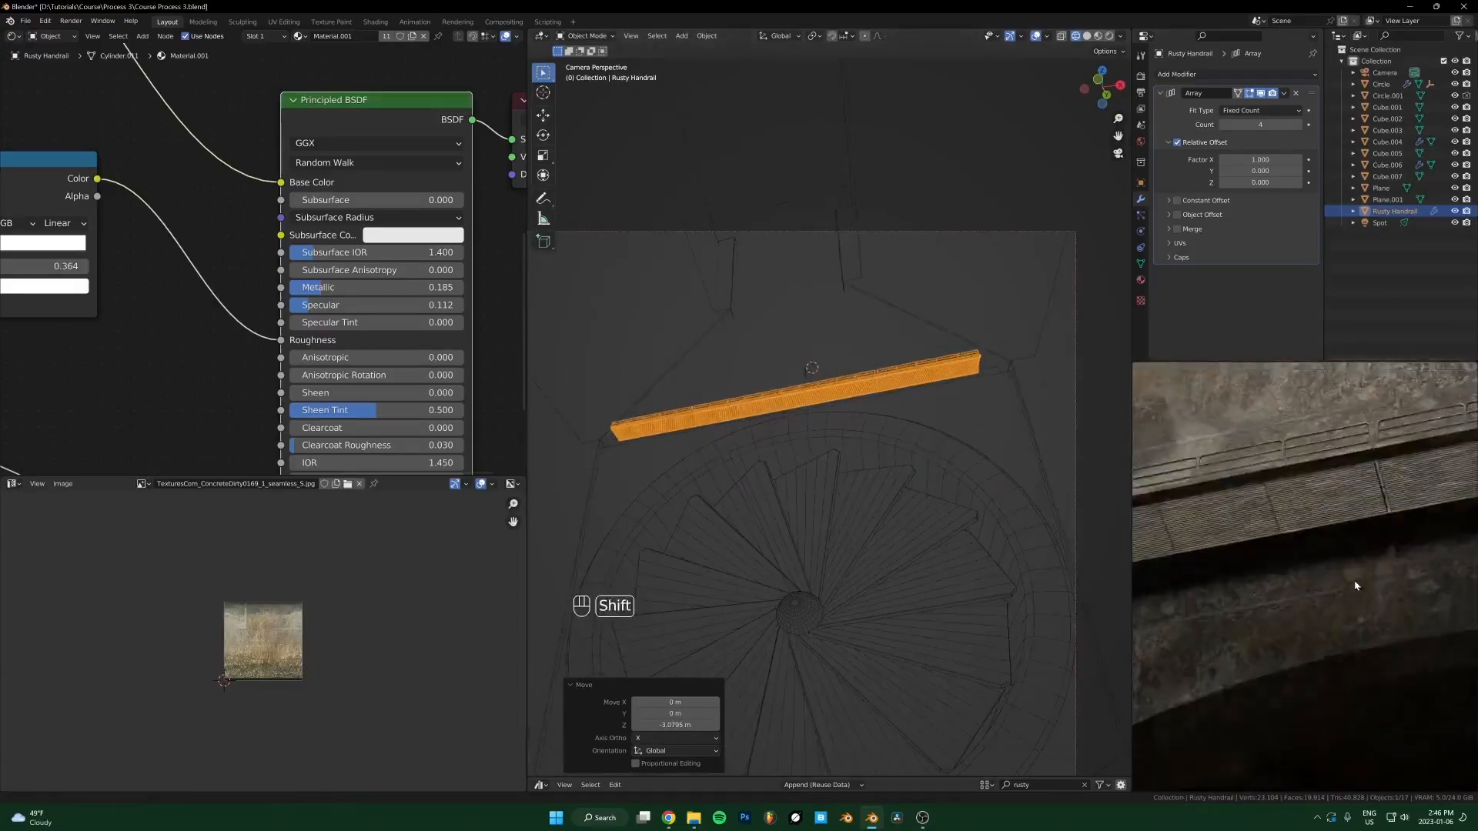
scroll(1455, 445, "up", 3)
middle_click_drag(1329, 514, 1359, 431, "shift")
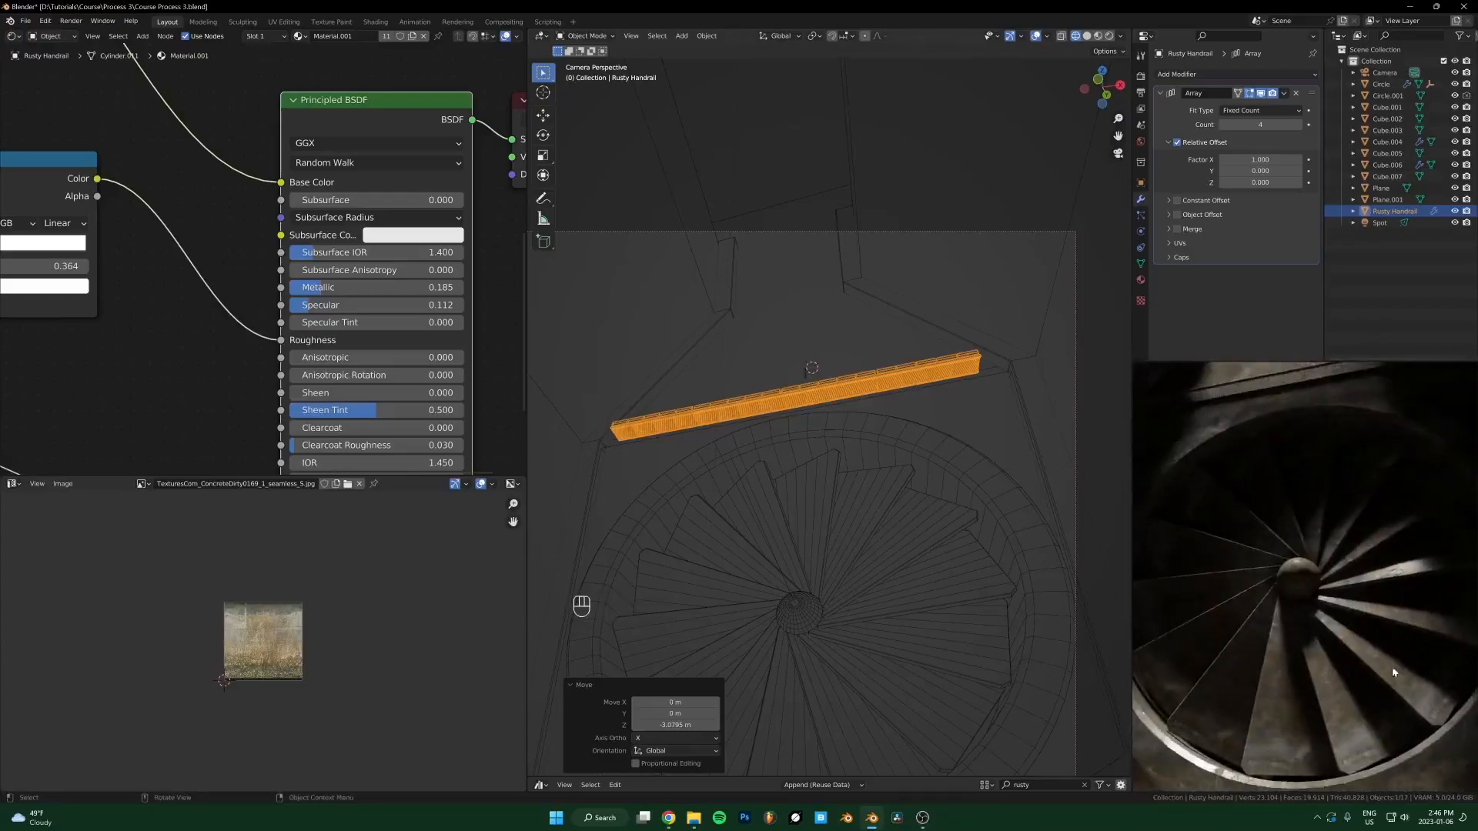
scroll(1376, 554, "down", 4)
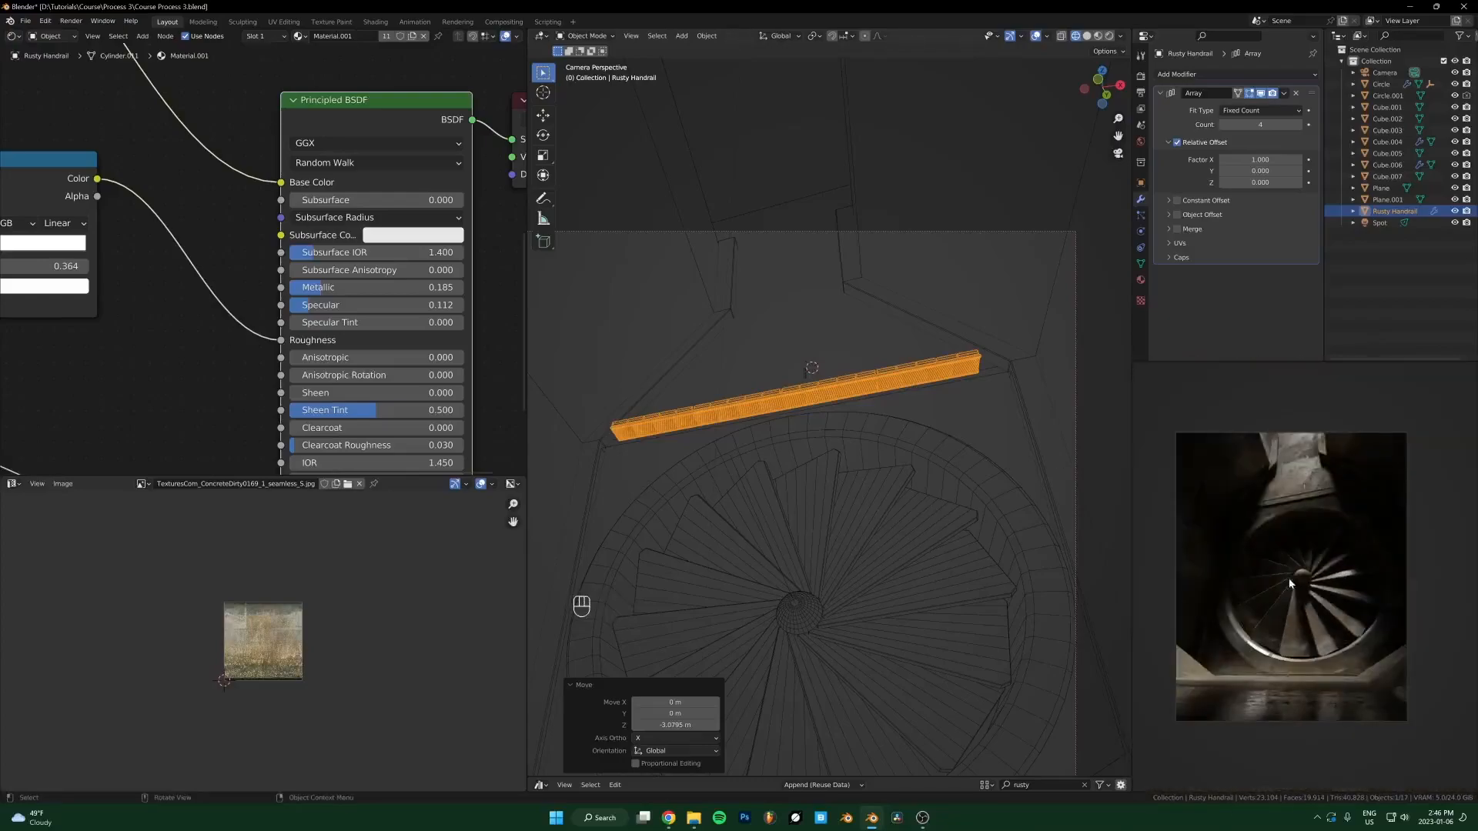
scroll(1290, 584, "up", 2)
scroll(1417, 585, "up", 2)
middle_click_drag(1341, 548, 1377, 562, "shift")
scroll(1379, 640, "up", 3)
Step: Snap the walkway to the 3D cursor beside the upper shaft and rotate it 90° about Z
middle_click_drag(806, 285, 867, 380, "shift")
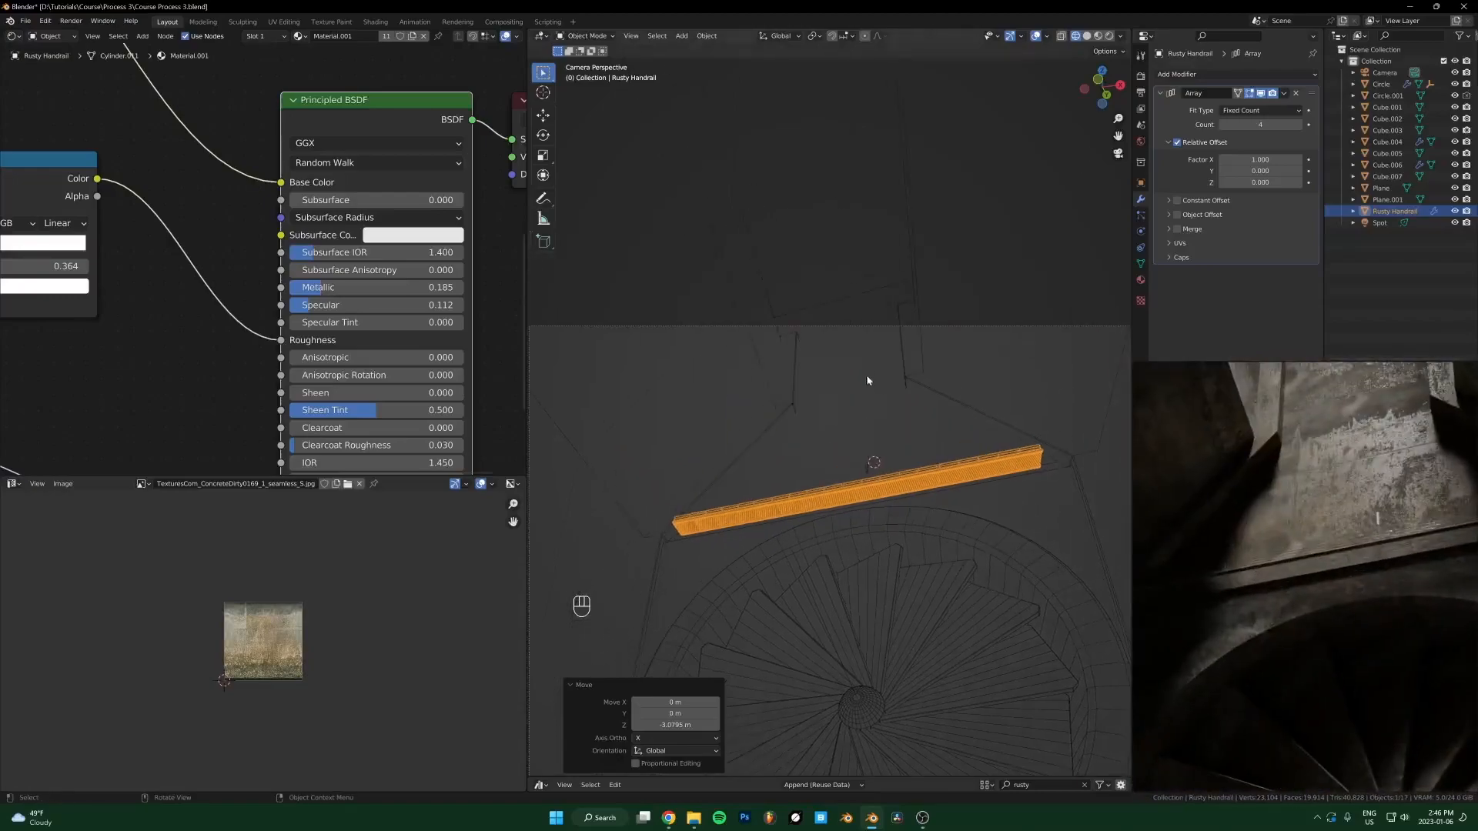
key("shift+s")
left_click(777, 370)
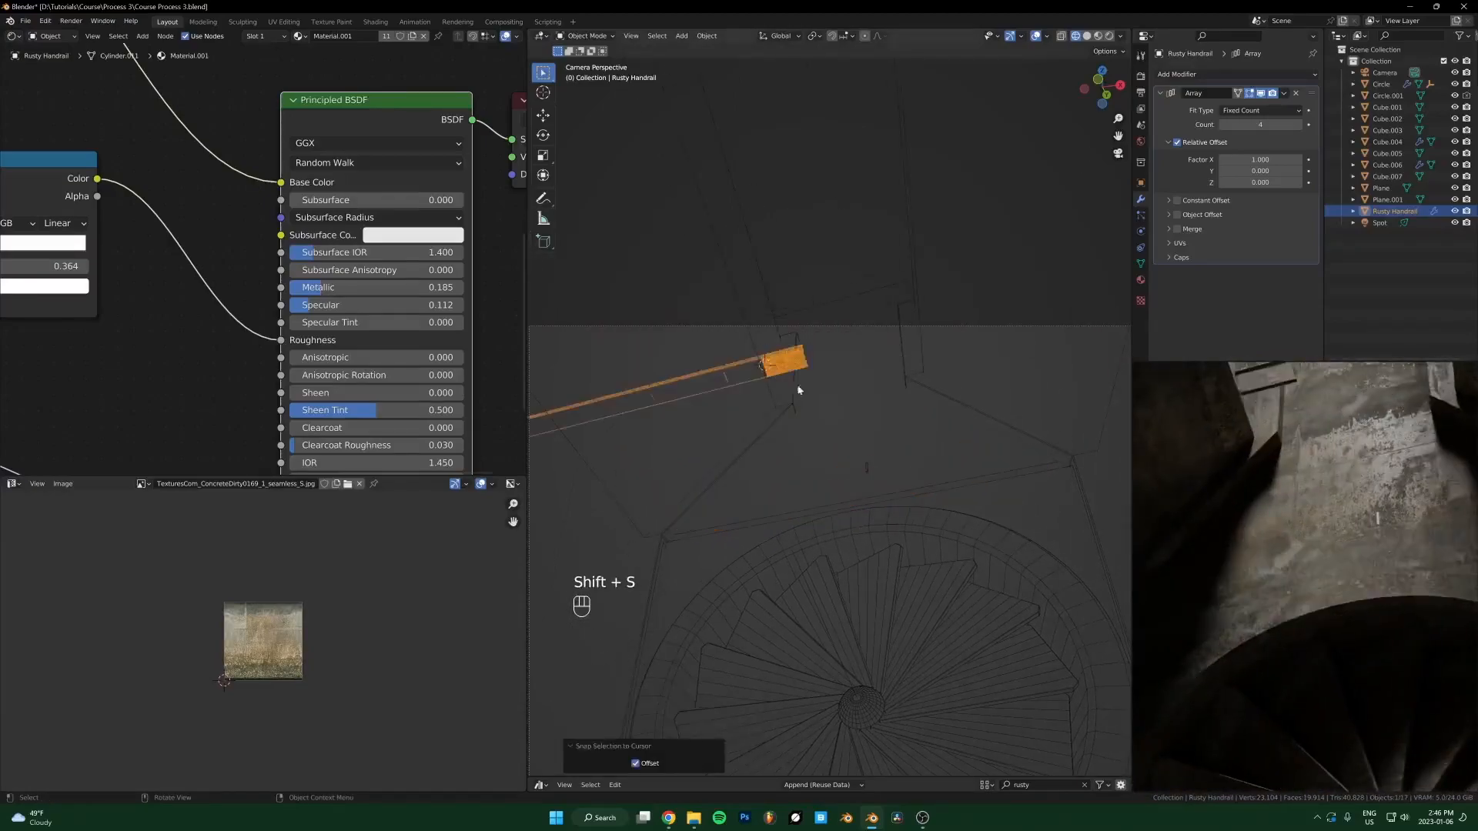
key("r")
key("z")
key("9")
key("0")
left_click(760, 410)
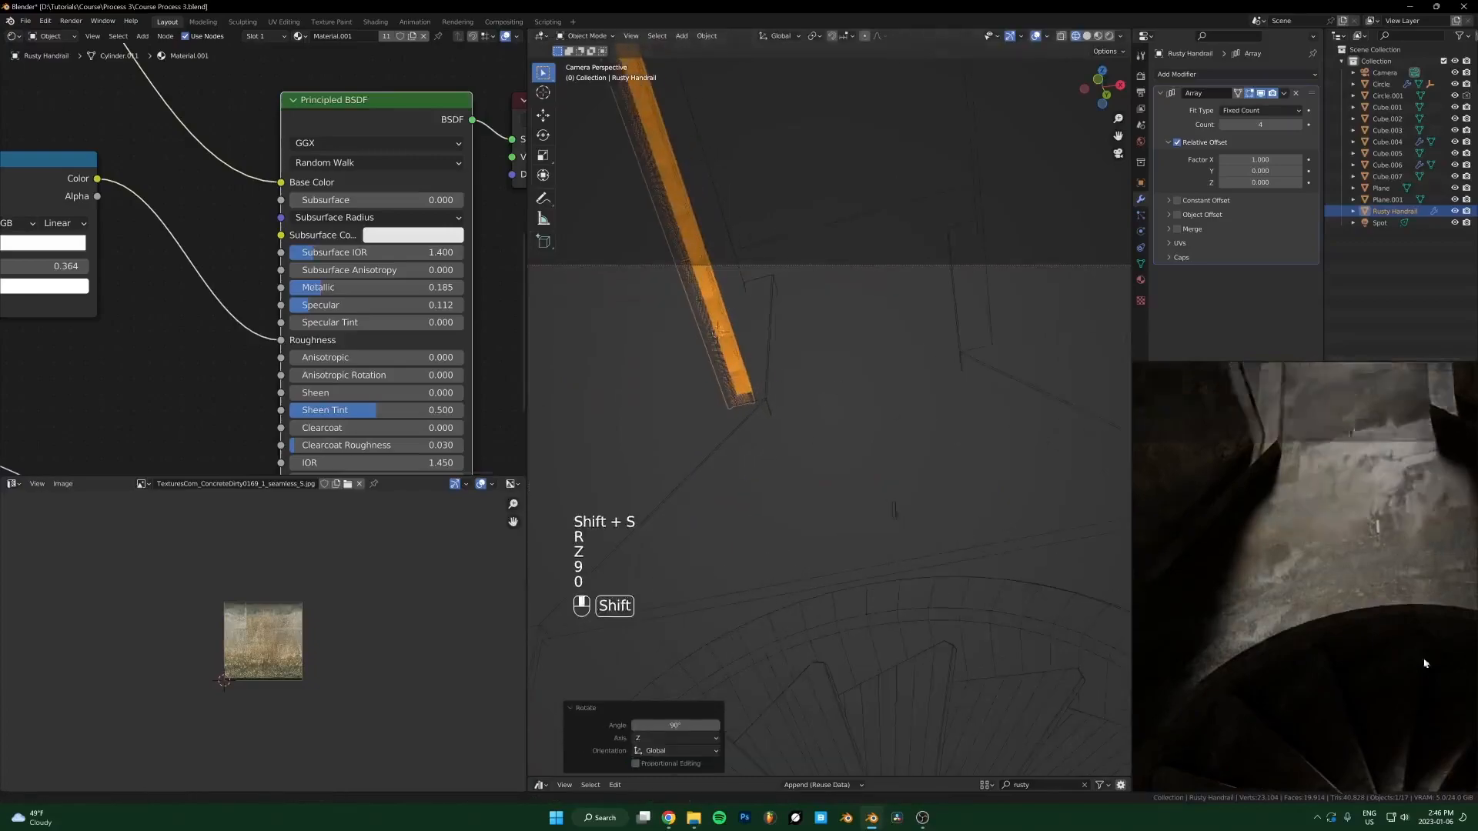
Step: Shift the rotated walkway along X until it sits against the upper shaft's side wall
key("g")
key("x")
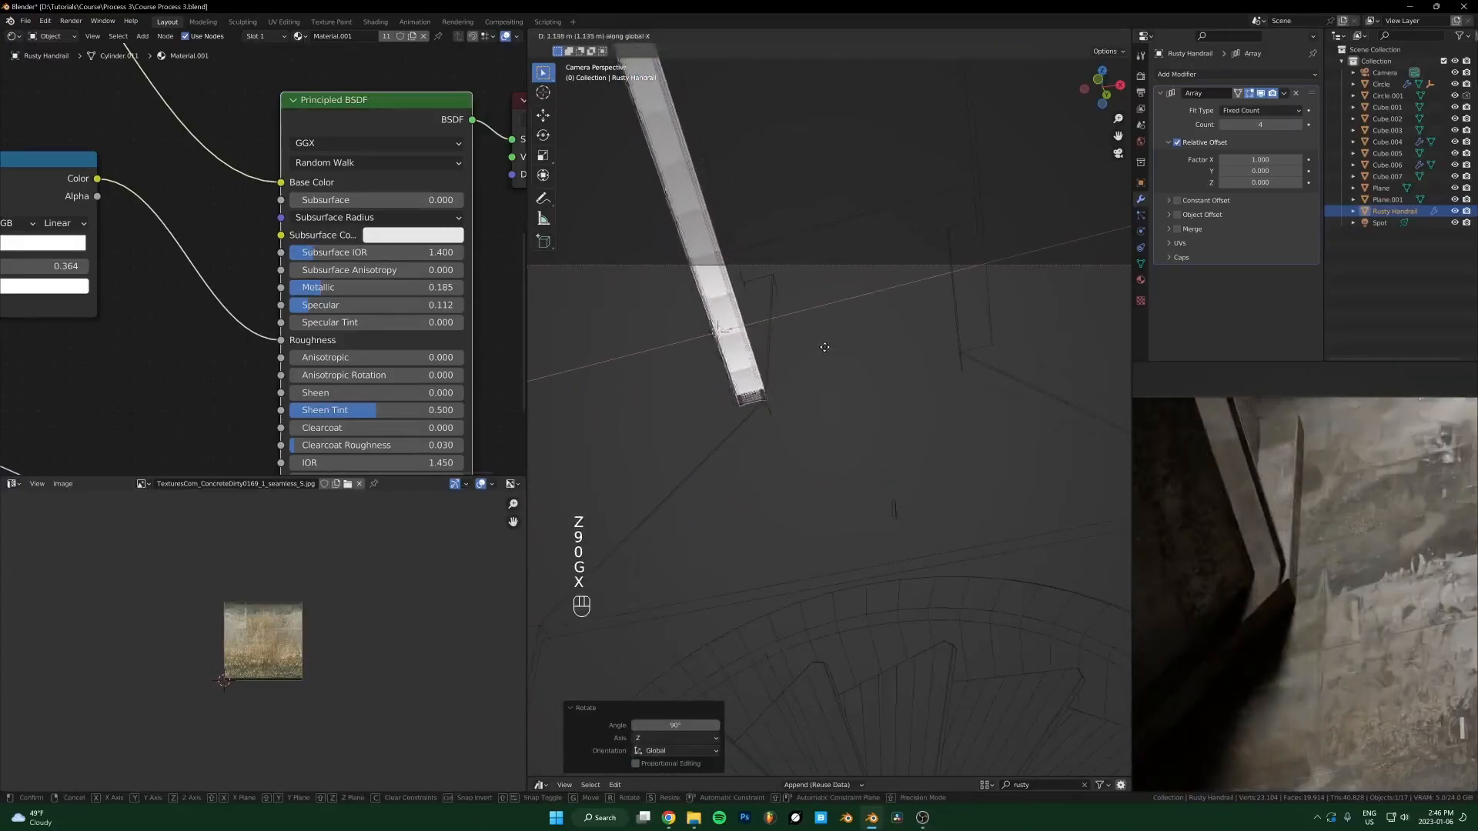
left_click(815, 353)
key("g")
key("x")
left_click(839, 403)
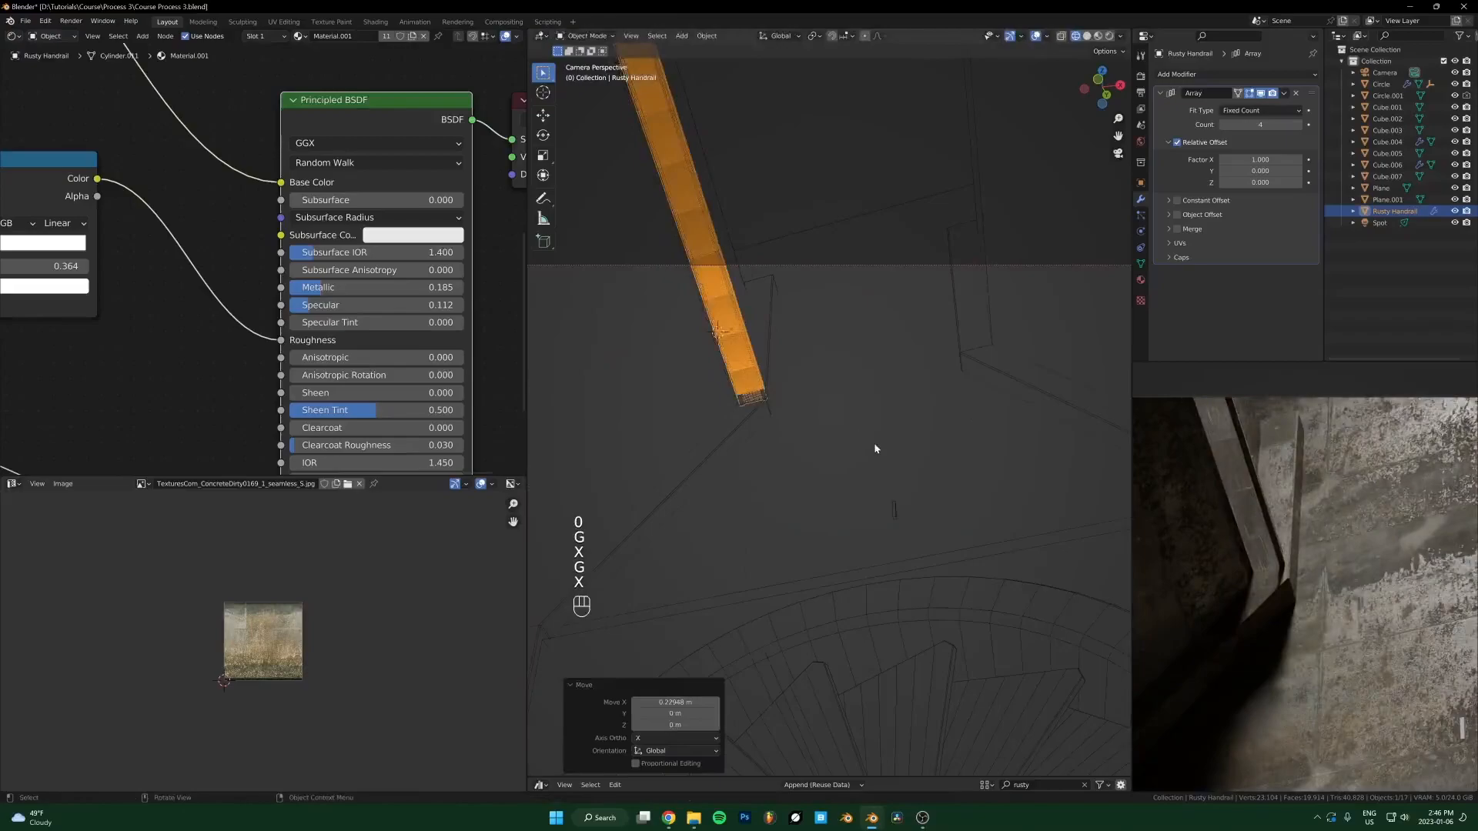
Step: Make a linked duplicate of the walkway raised above it along Z
scroll(870, 448, "down", 2)
key("alt+d")
key("z")
left_click(848, 408)
Step: Make linked duplicates of both walkways about 20.49 m along X and nudge them against the opposite shaft wall
left_click(772, 380, "shift")
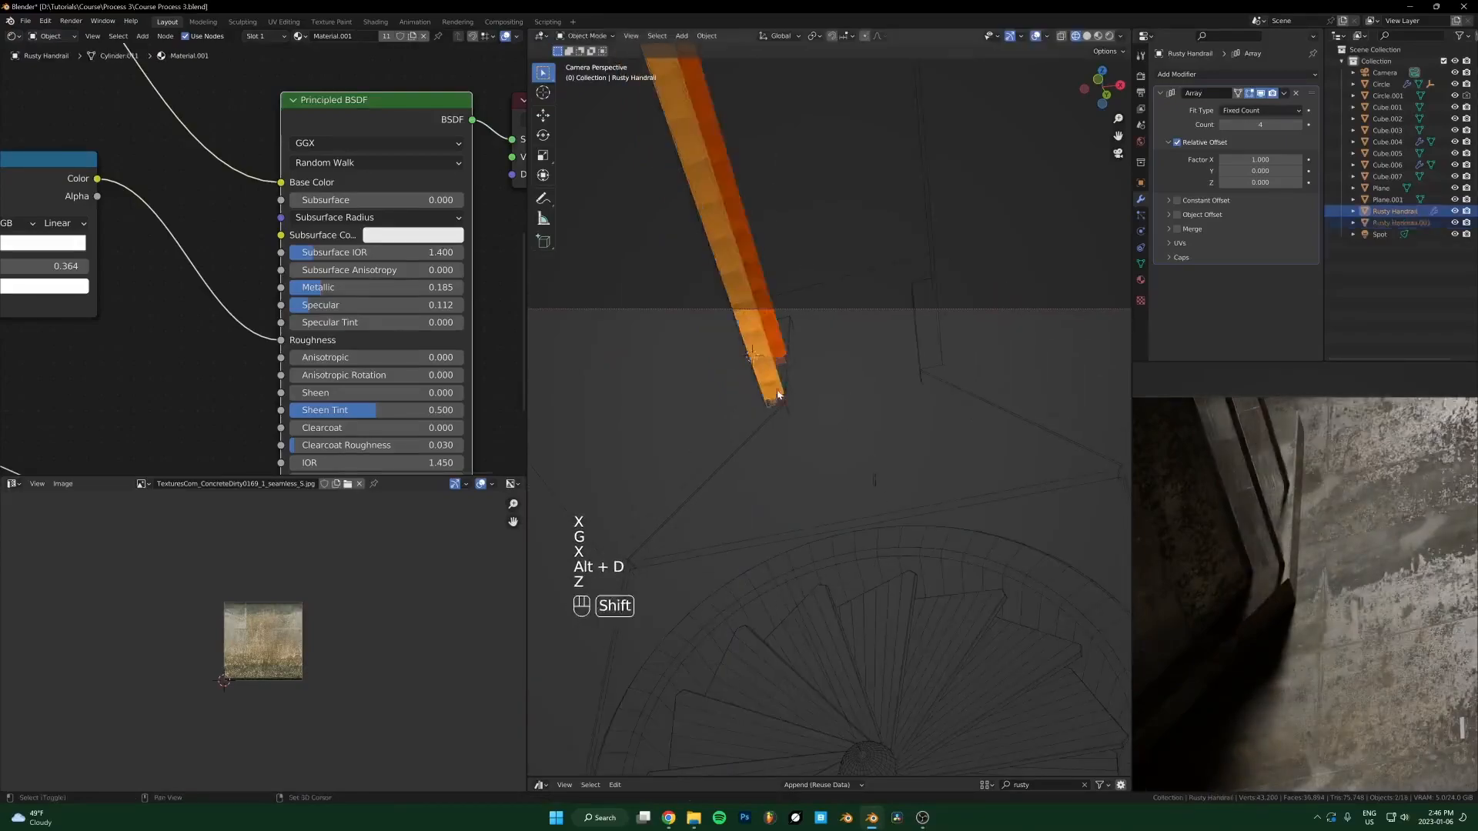
key("alt+d")
key("x")
left_click(993, 340)
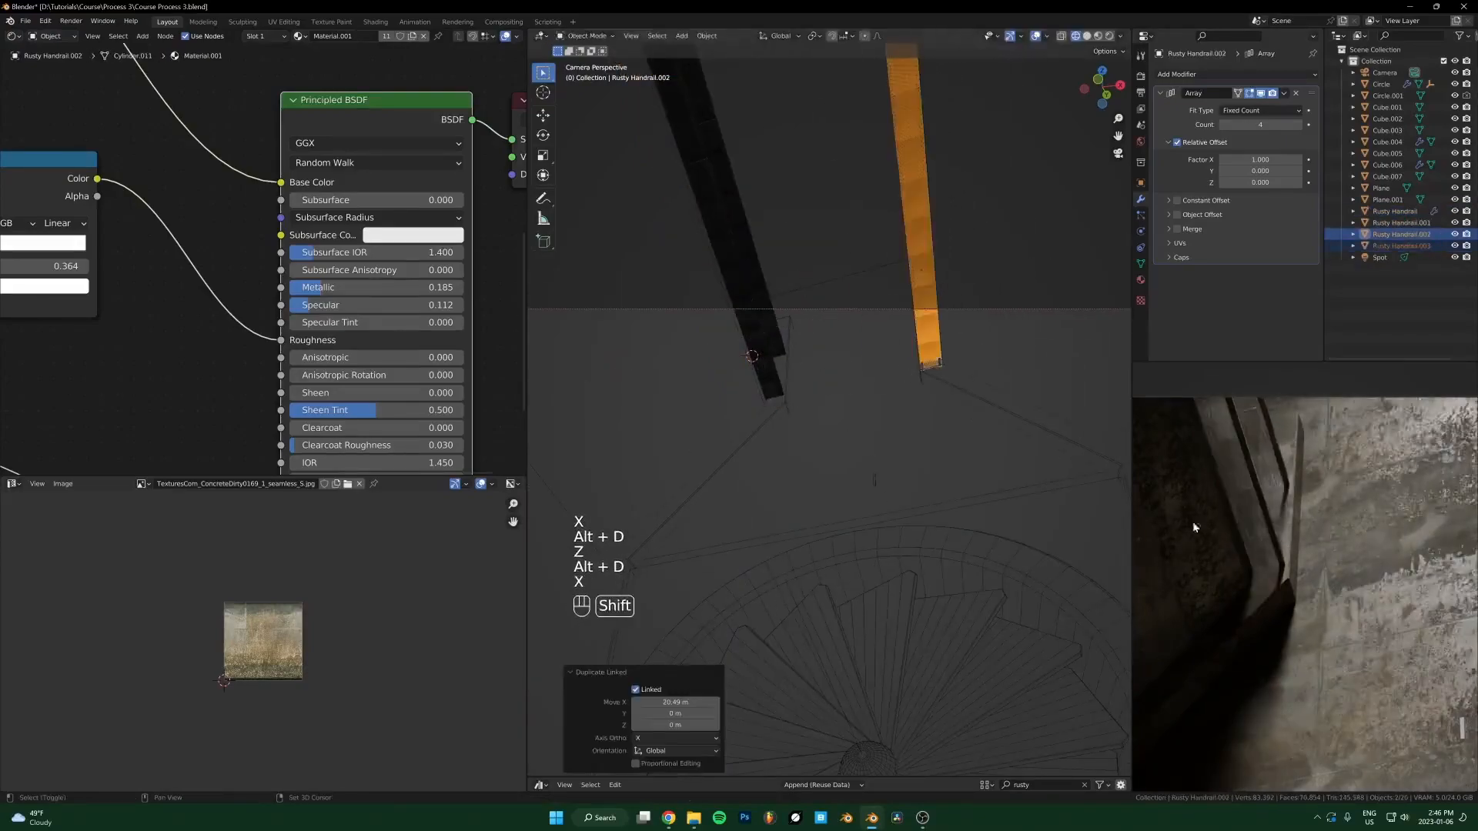
key("g")
key("x")
left_click(889, 367)
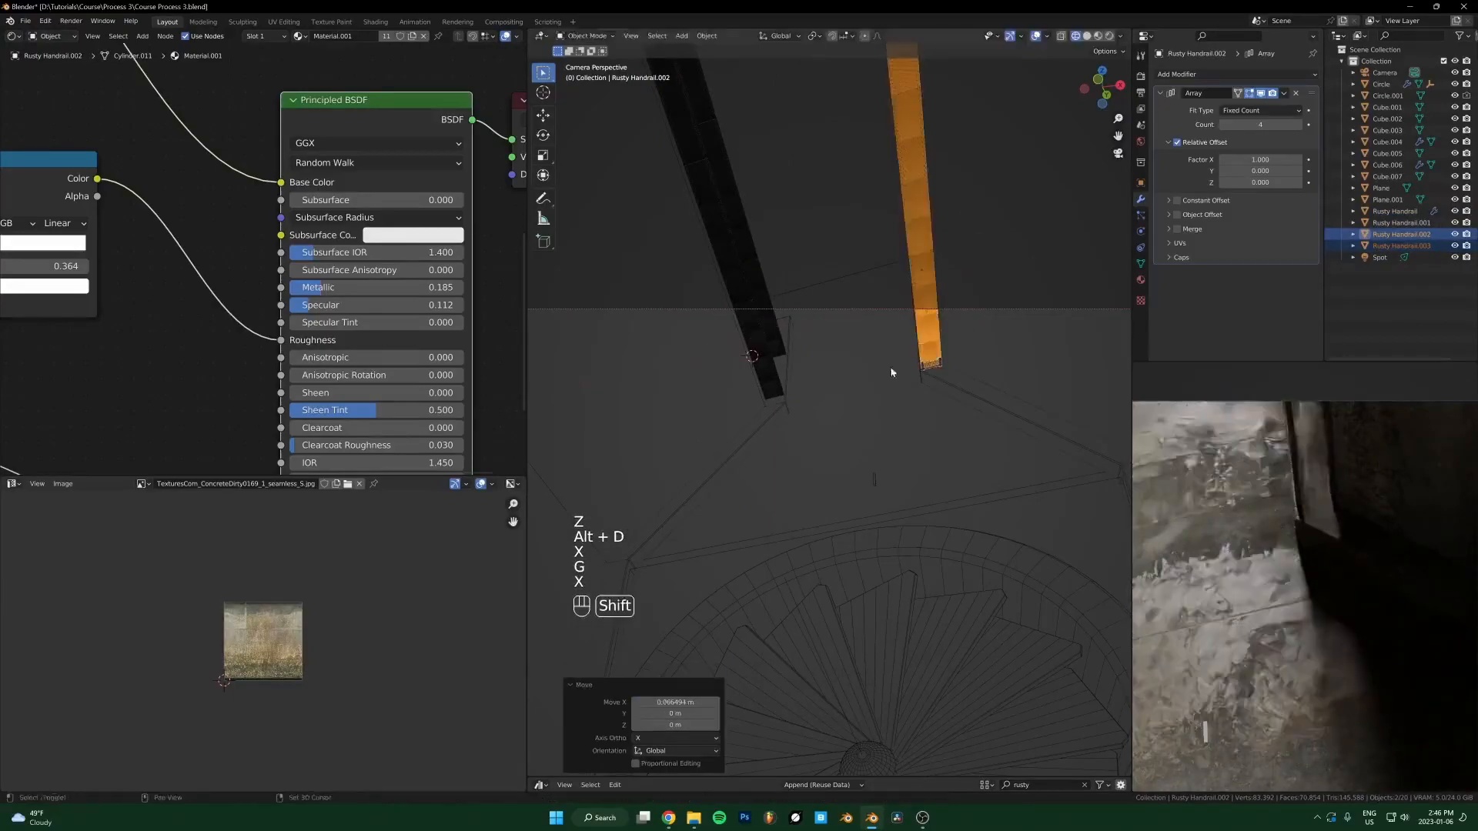
Step: Extend the selection to all four walkways and save the file
left_click(776, 356, "shift")
left_click(763, 369, "shift")
key("ctrl+s")
scroll(1278, 666, "down", 2)
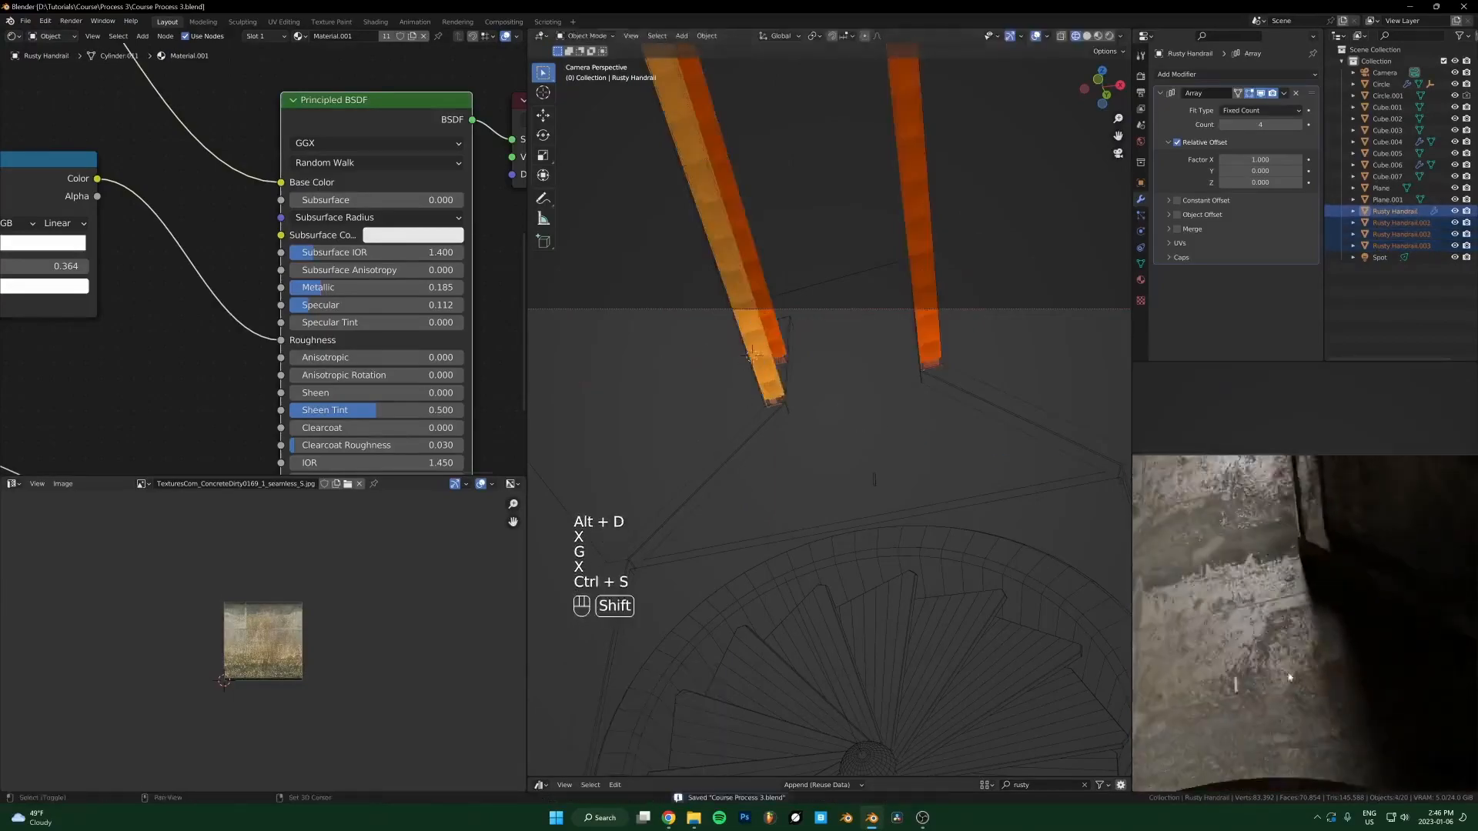
middle_click_drag(1288, 682, 1319, 560, "shift")
scroll(1324, 528, "down", 2)
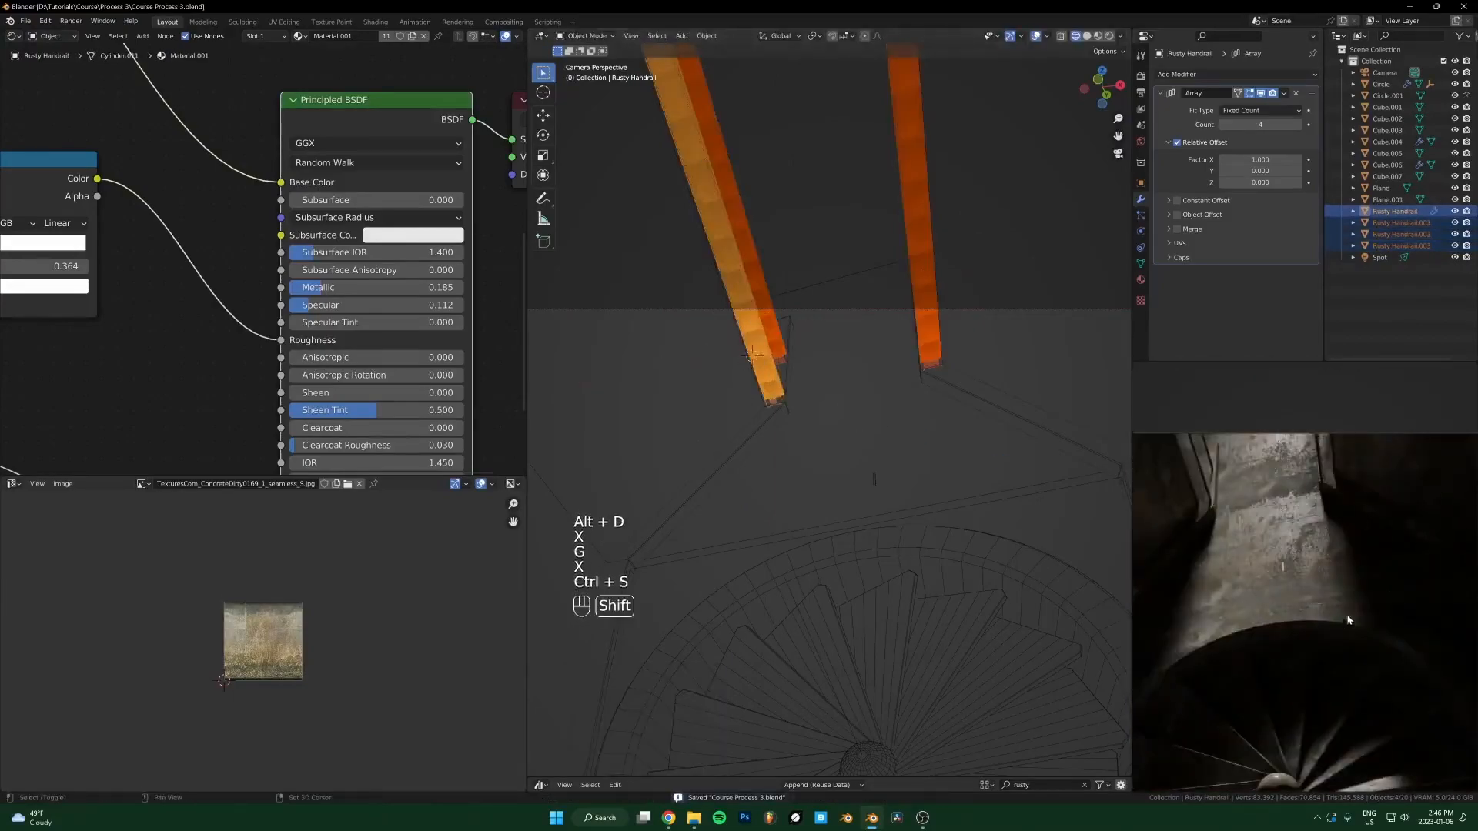
scroll(1347, 620, "down", 1)
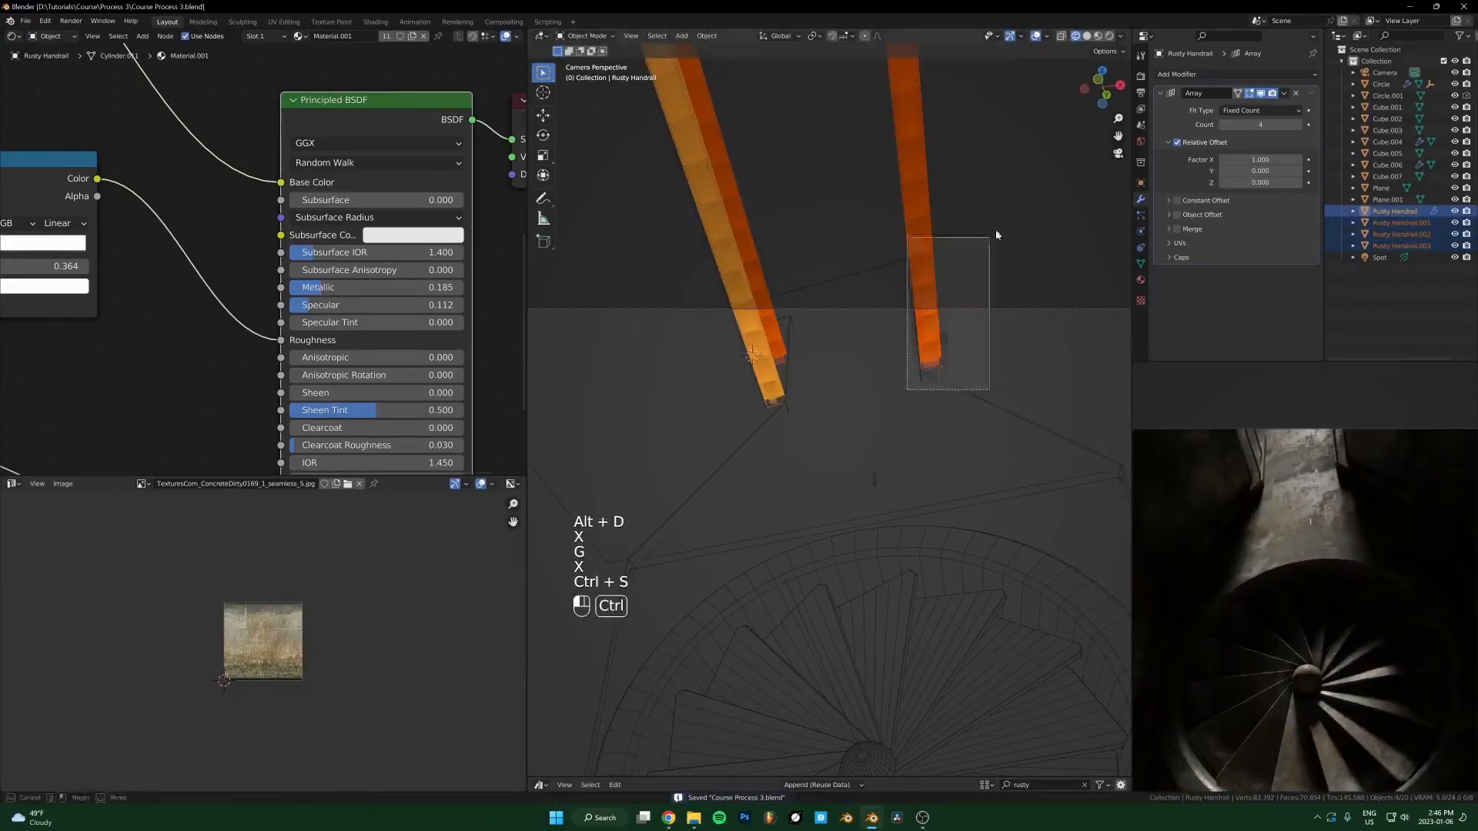
Step: Deselect the pair on the opposite shaft wall and make a linked duplicate of the original walkway pair
left_click_drag(974, 265, 977, 262, "ctrl")
key("alt+z")
key("alt+z")
middle_click_drag(767, 486, 922, 429, "shift")
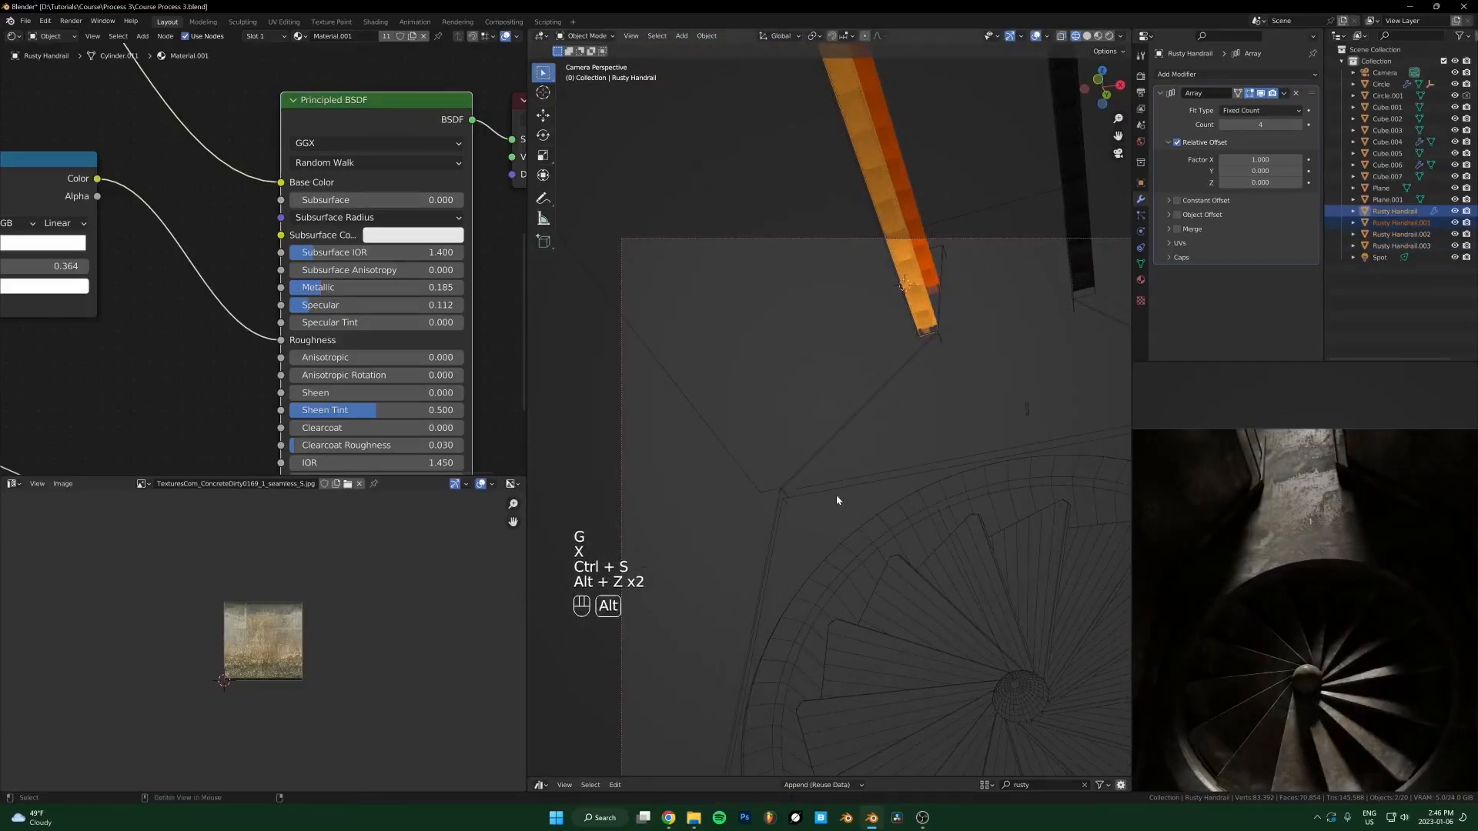
key("alt+d")
Step: In front view, move the duplicated pair down and sideways onto the side wall next to the turbine
key("KP_1")
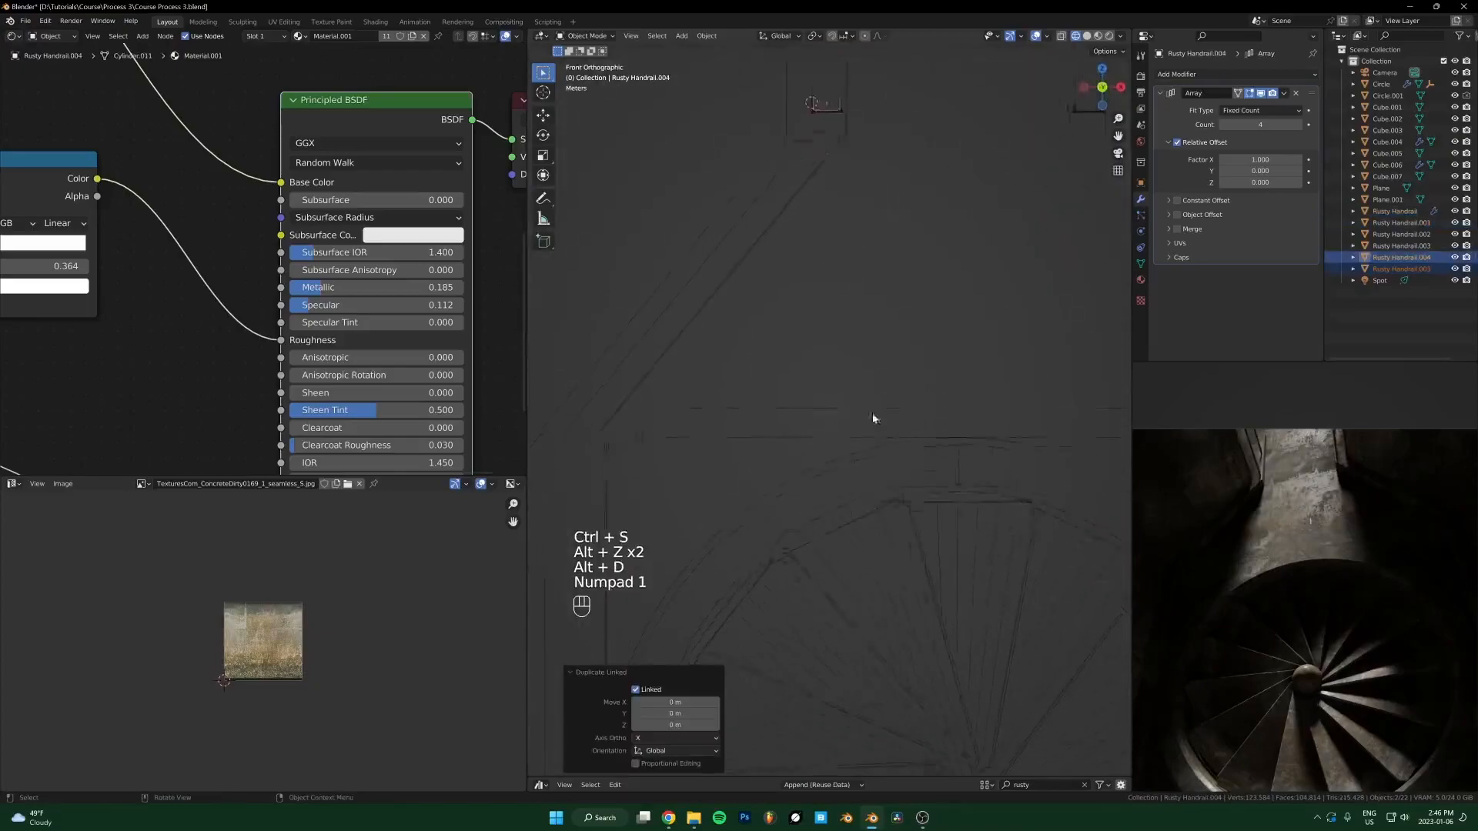
scroll(867, 432, "down", 2)
key("g")
left_click(701, 531)
middle_click_drag(703, 531, 781, 498, "shift")
key("g")
left_click(779, 454)
scroll(786, 436, "up", 6)
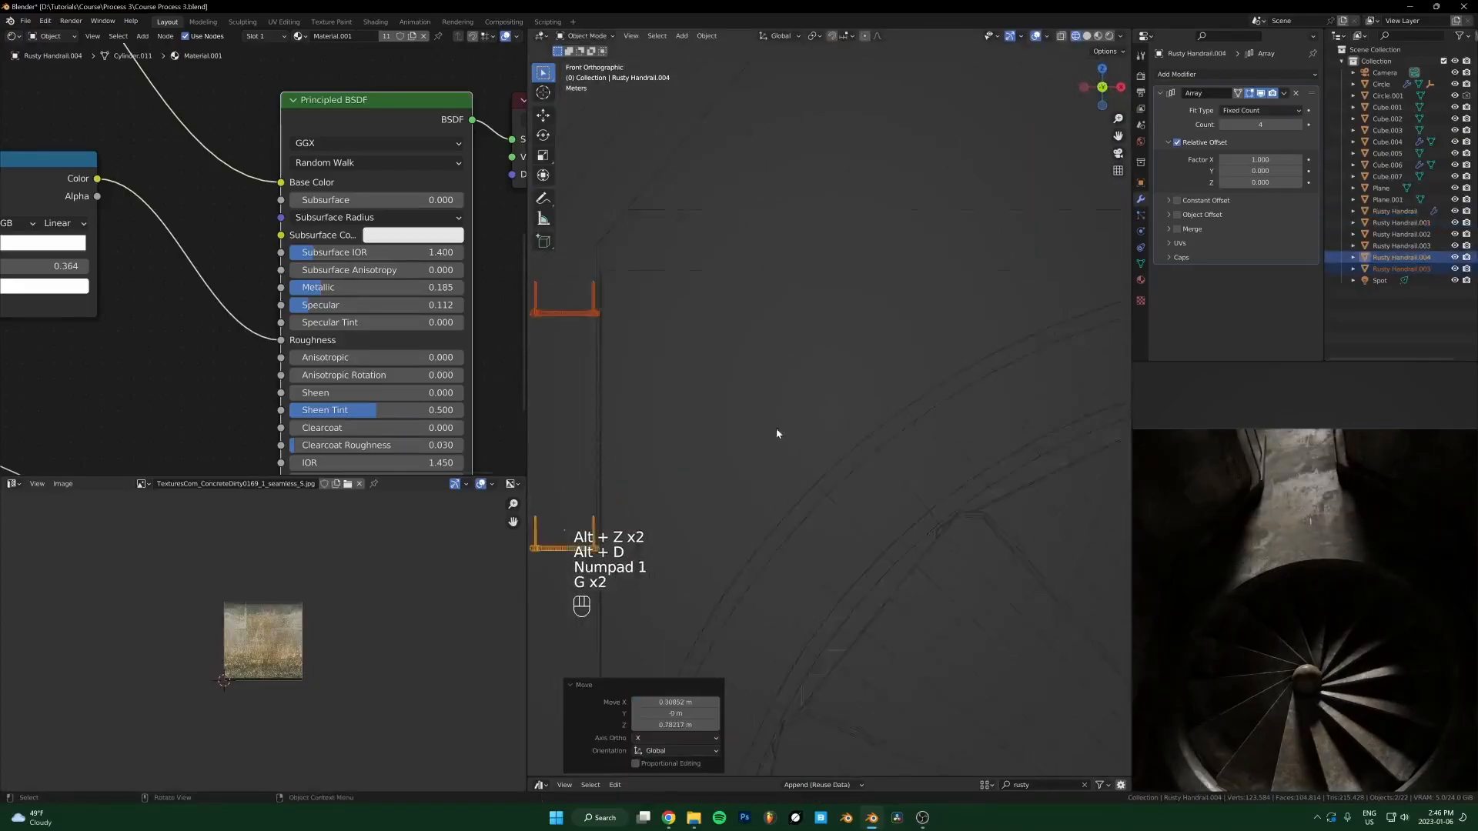
key("g")
left_click(883, 475)
scroll(1248, 633, "up", 3)
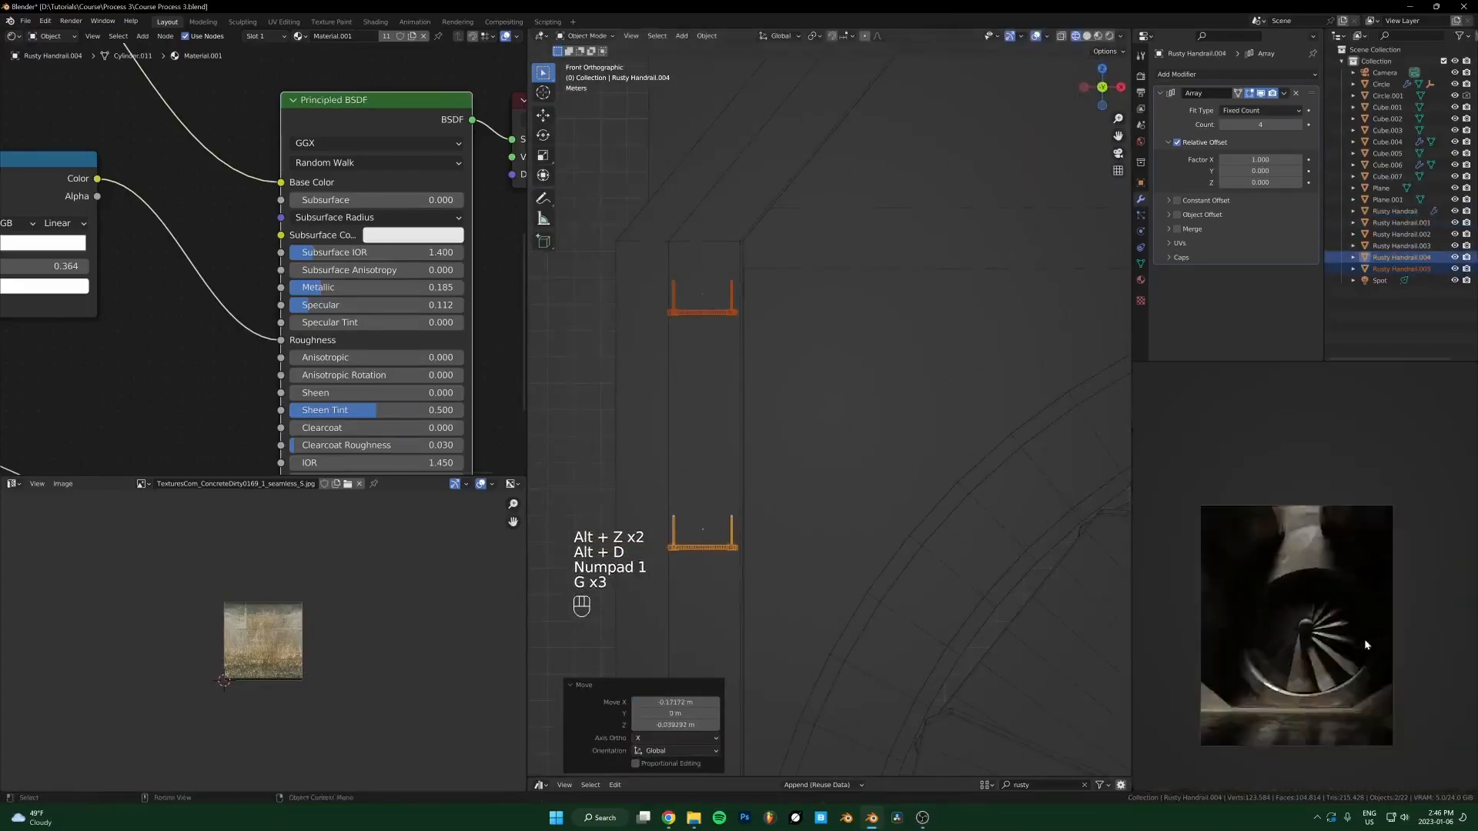
Step: Make a linked duplicate of the side-wall walkway pair about 31.8 m lower along Z
middle_click_drag(773, 465, 901, 438)
key("alt+d")
key("z")
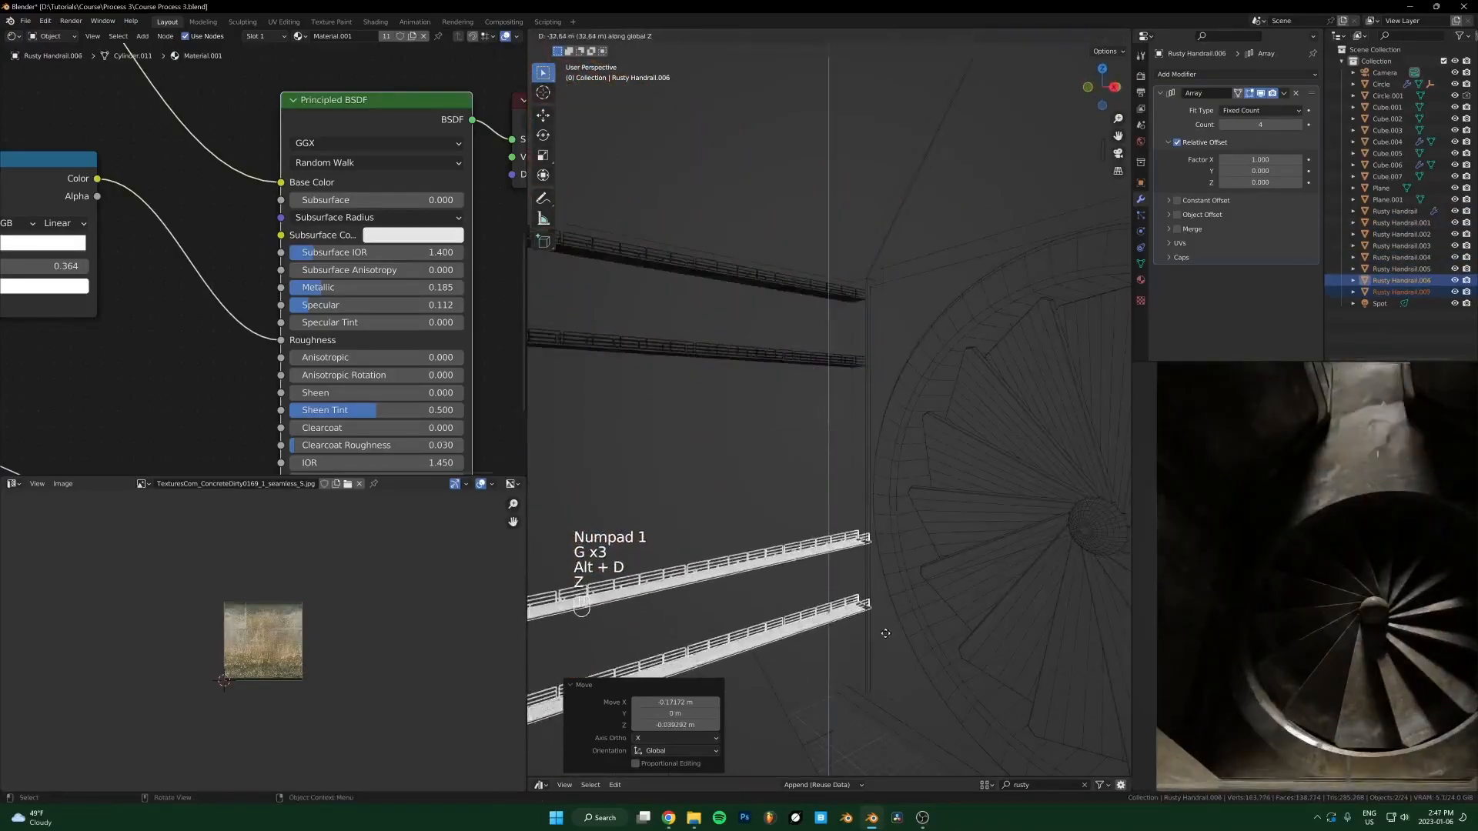
left_click(894, 587)
middle_click_drag(917, 565, 930, 576)
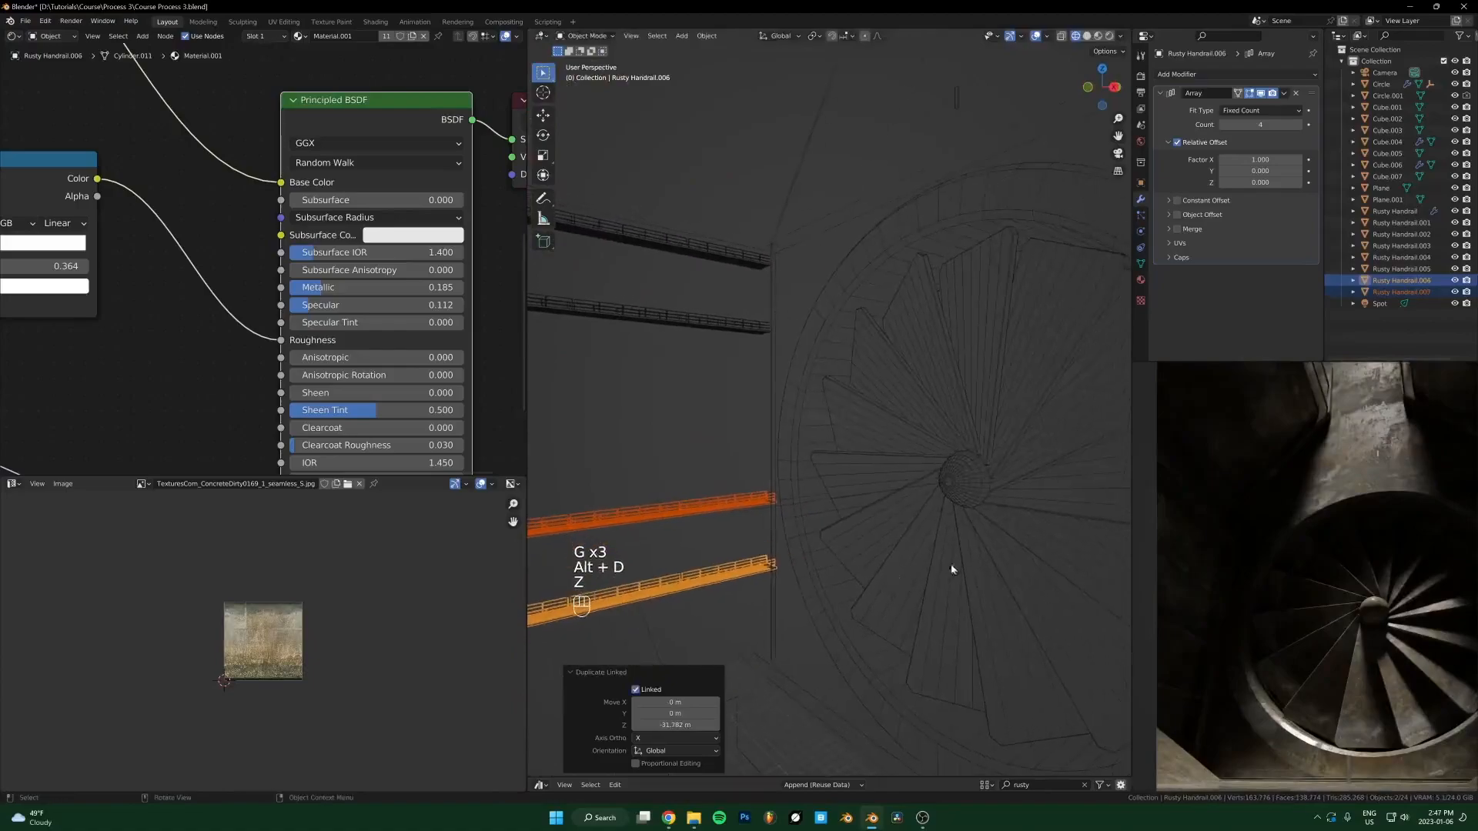
Step: Make another linked duplicate of the lower walkway pair and rotate it 90° about Z
middle_click_drag(884, 270, 834, 351, "shift")
key("alt+d")
right_click(913, 307)
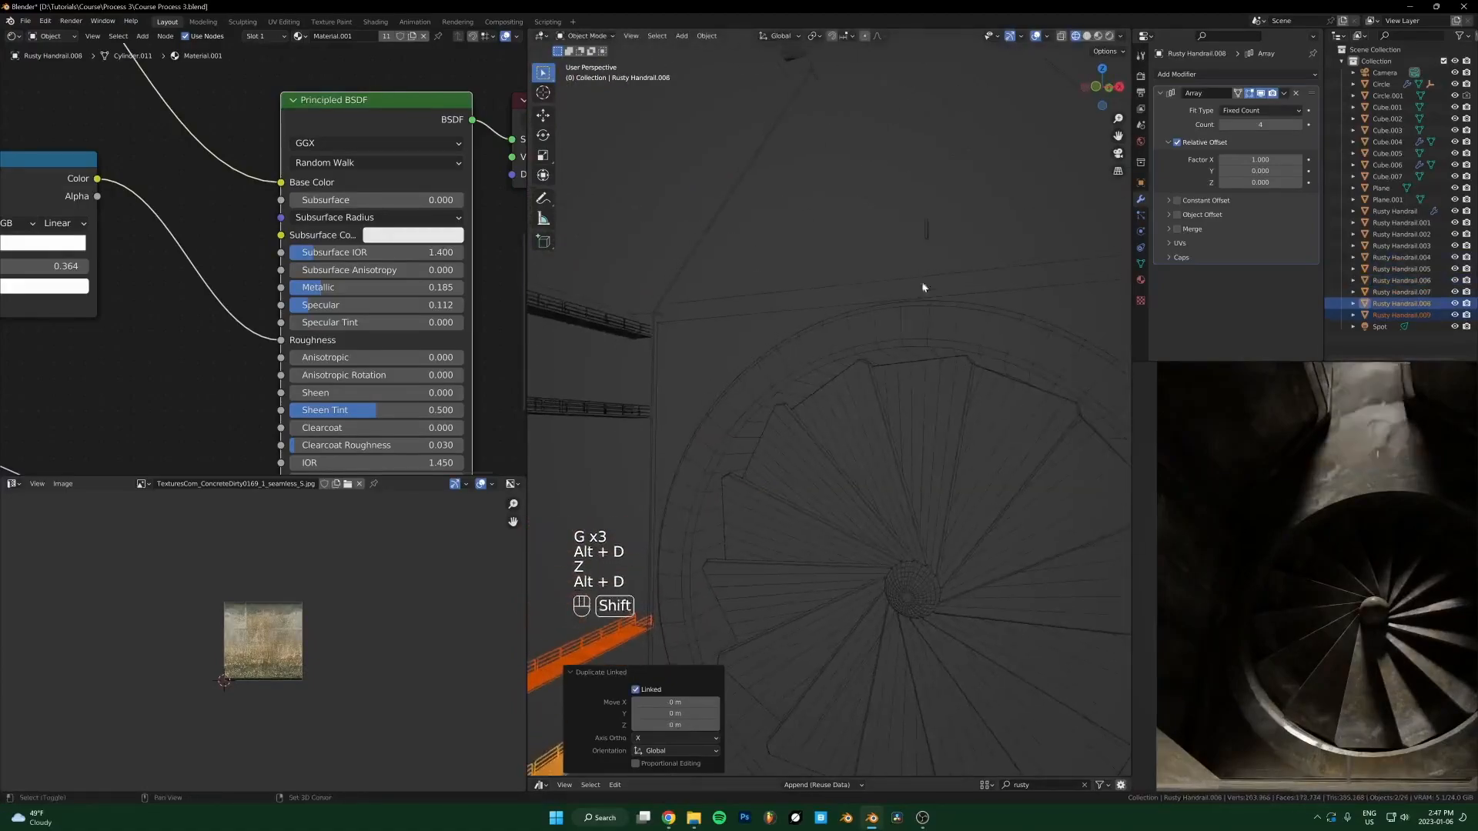
type("rz90")
left_click(899, 348)
Step: Move the rotated walkway pair across the shaft toward the wall above the turbine
key("g")
left_click(1000, 326)
middle_click_drag(1001, 327, 764, 535)
key("g")
left_click(792, 546)
key("g")
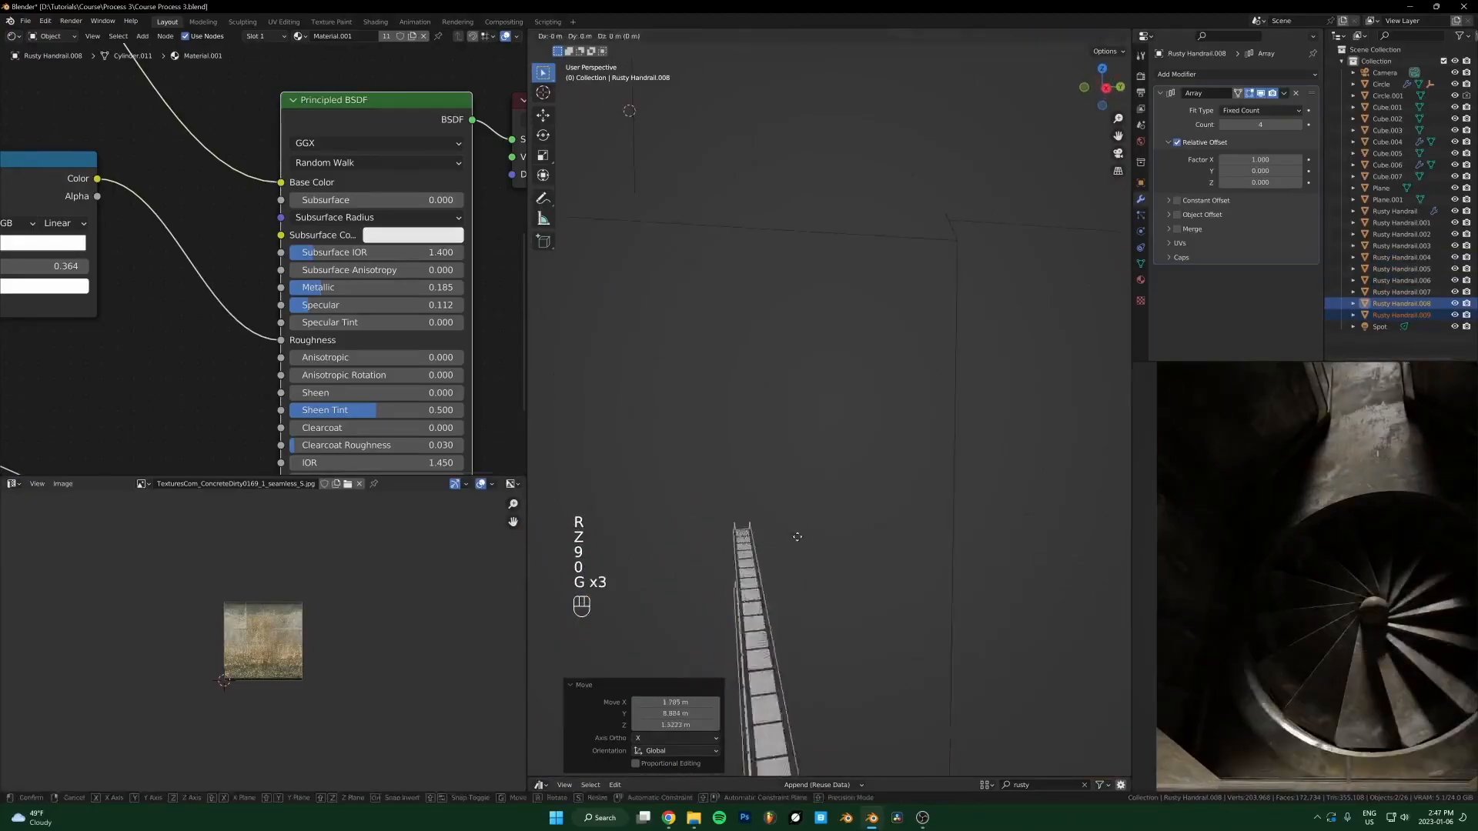
left_click(768, 544)
Step: Adjust the walkway pair's height along Z and shift it along Y toward the turbine wall
key("g")
key("z")
left_click(772, 322)
middle_click_drag(772, 331, 880, 384)
middle_click_drag(879, 385, 804, 438, "shift")
key("g")
key("z")
left_click(762, 393)
key("g")
key("y")
left_click(747, 465)
Step: Select one walkway of the pair, shift it about -0.49 m along Y and raise it about 2.86 m along Z
scroll(802, 346, "up", 5)
middle_click_drag(801, 346, 909, 356)
left_click(839, 354)
key("g")
key("z")
left_click(910, 367)
key("g")
key("y")
left_click(927, 379)
key("g")
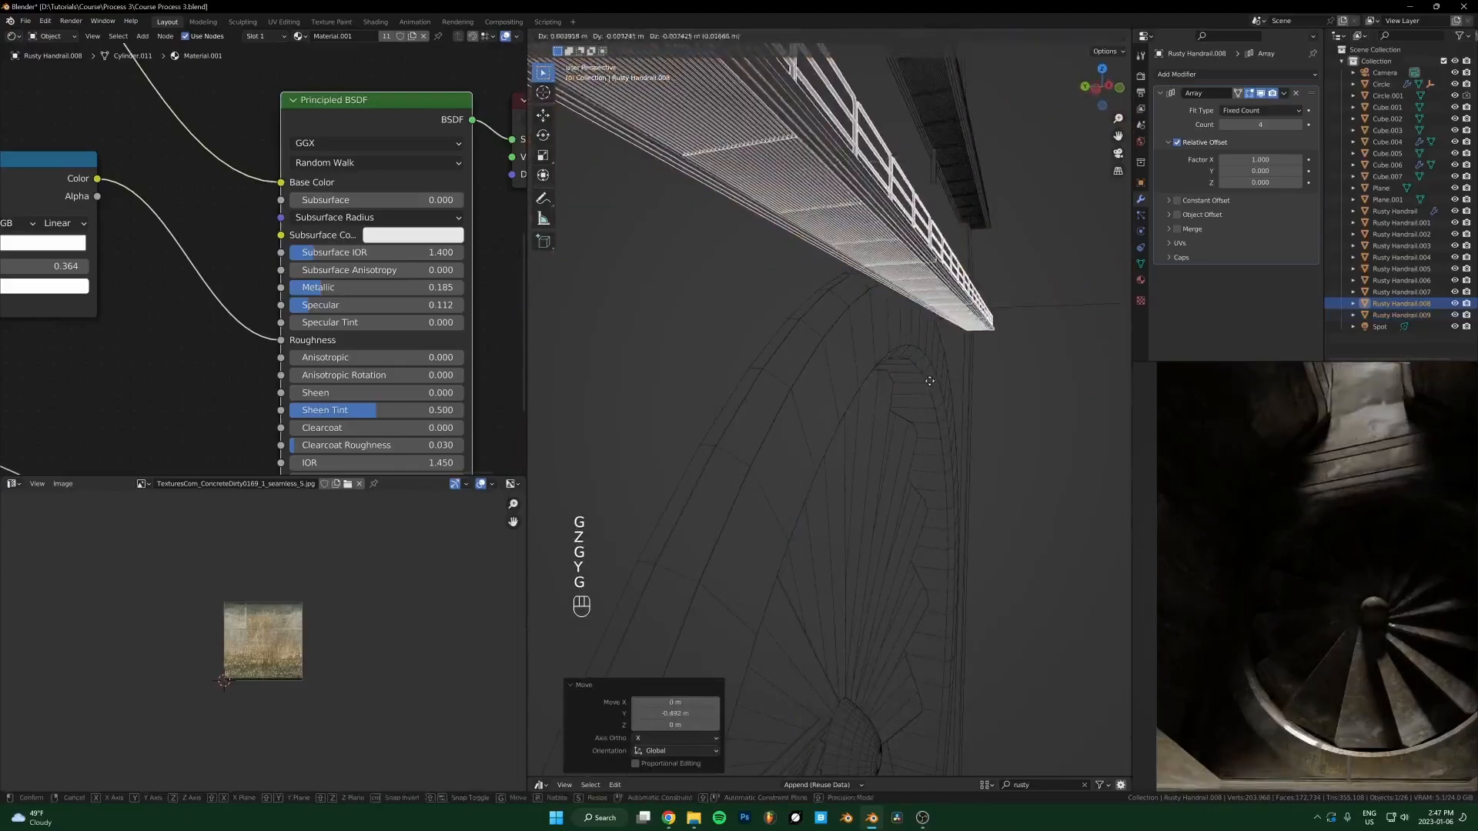
key("z")
left_click(887, 255)
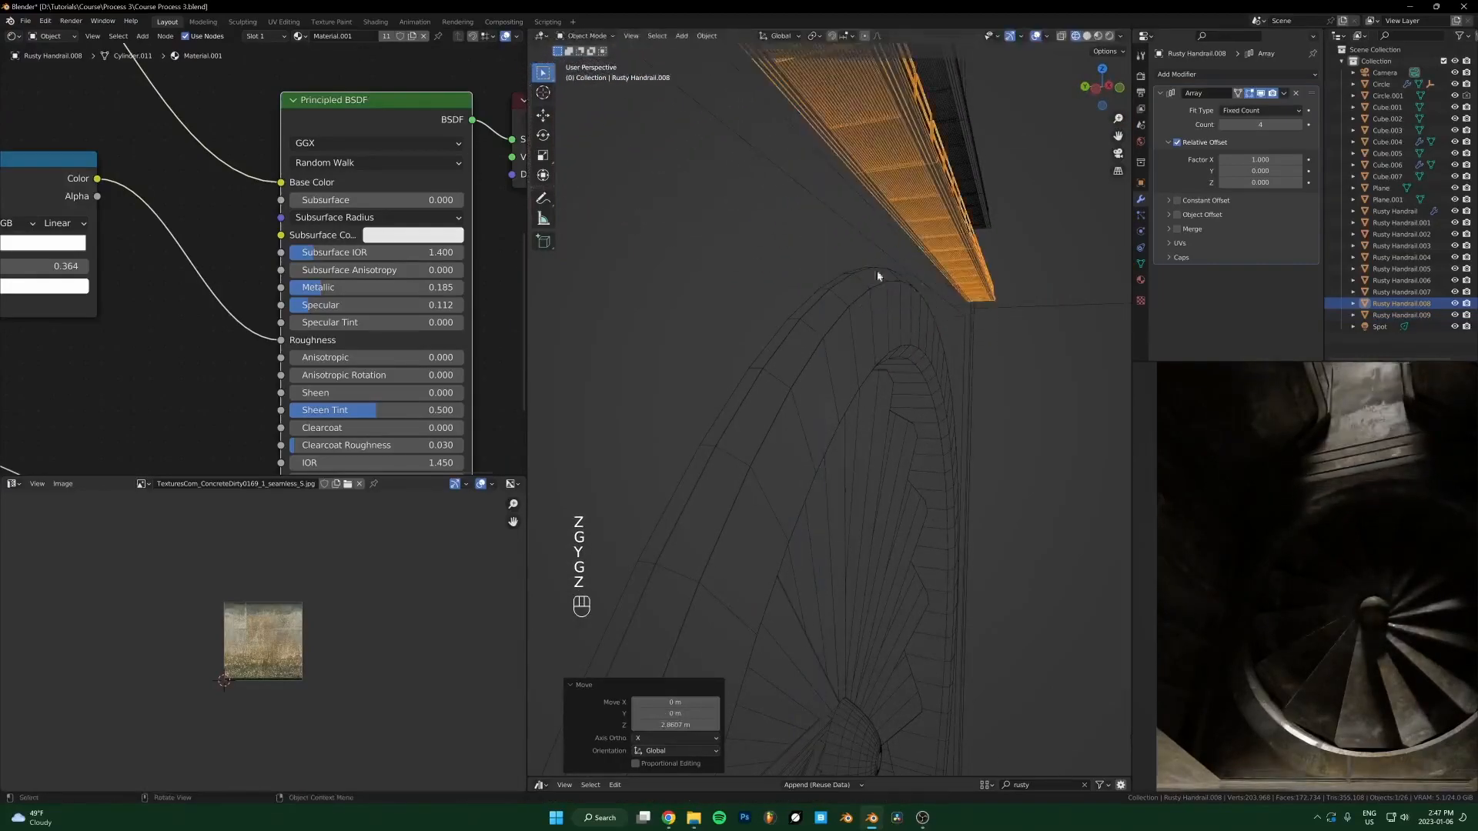
Step: Add the other walkway to the selection and shift both along Y to fit against the turbine wall
scroll(925, 339, "down", 4)
middle_click_drag(840, 220, 967, 395)
scroll(926, 339, "up", 4)
key("g")
key("y")
key("Escape")
left_click(873, 267, "shift")
middle_click_drag(873, 266, 1009, 322)
key("g")
key("y")
left_click(888, 324)
key("g")
key("y")
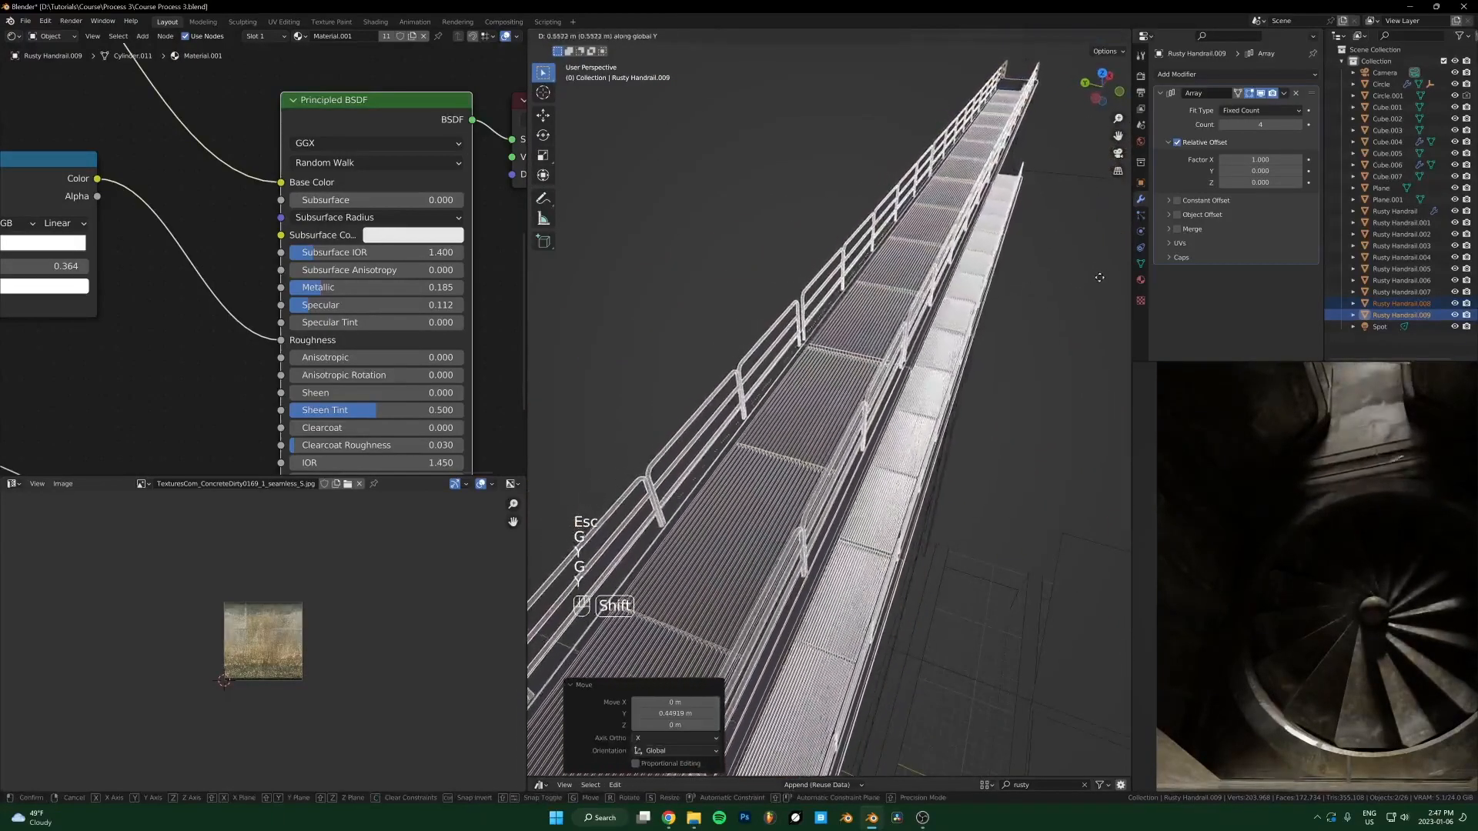
left_click(905, 365, "shift")
Step: Adjust the height of both walkways above the turbine along Z and check their placement through the camera
middle_click_drag(1254, 597, 1222, 587, "shift")
scroll(1222, 587, "down", 2)
key("g")
key("z")
left_click(1253, 553)
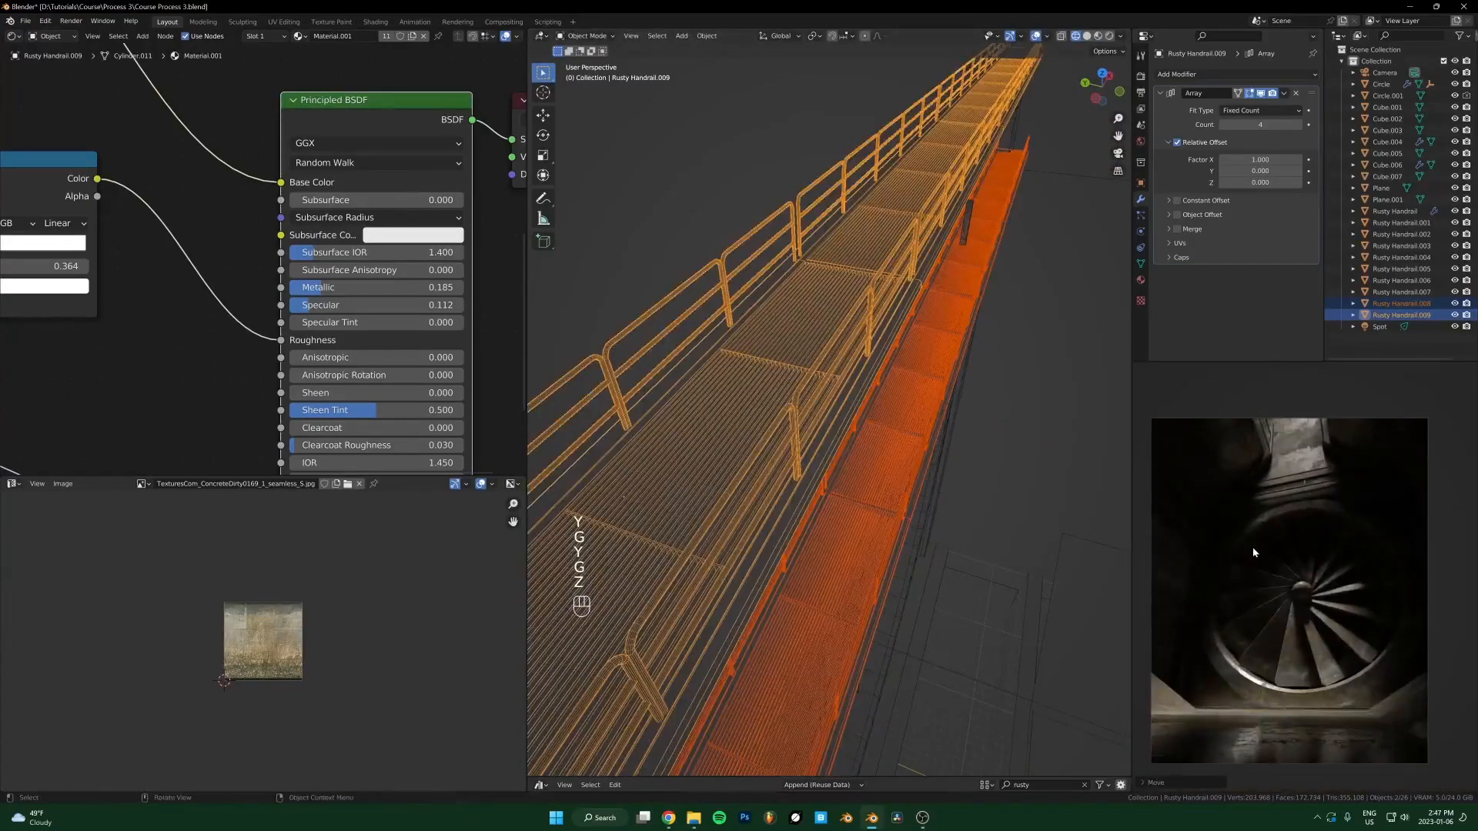
key("KP_0")
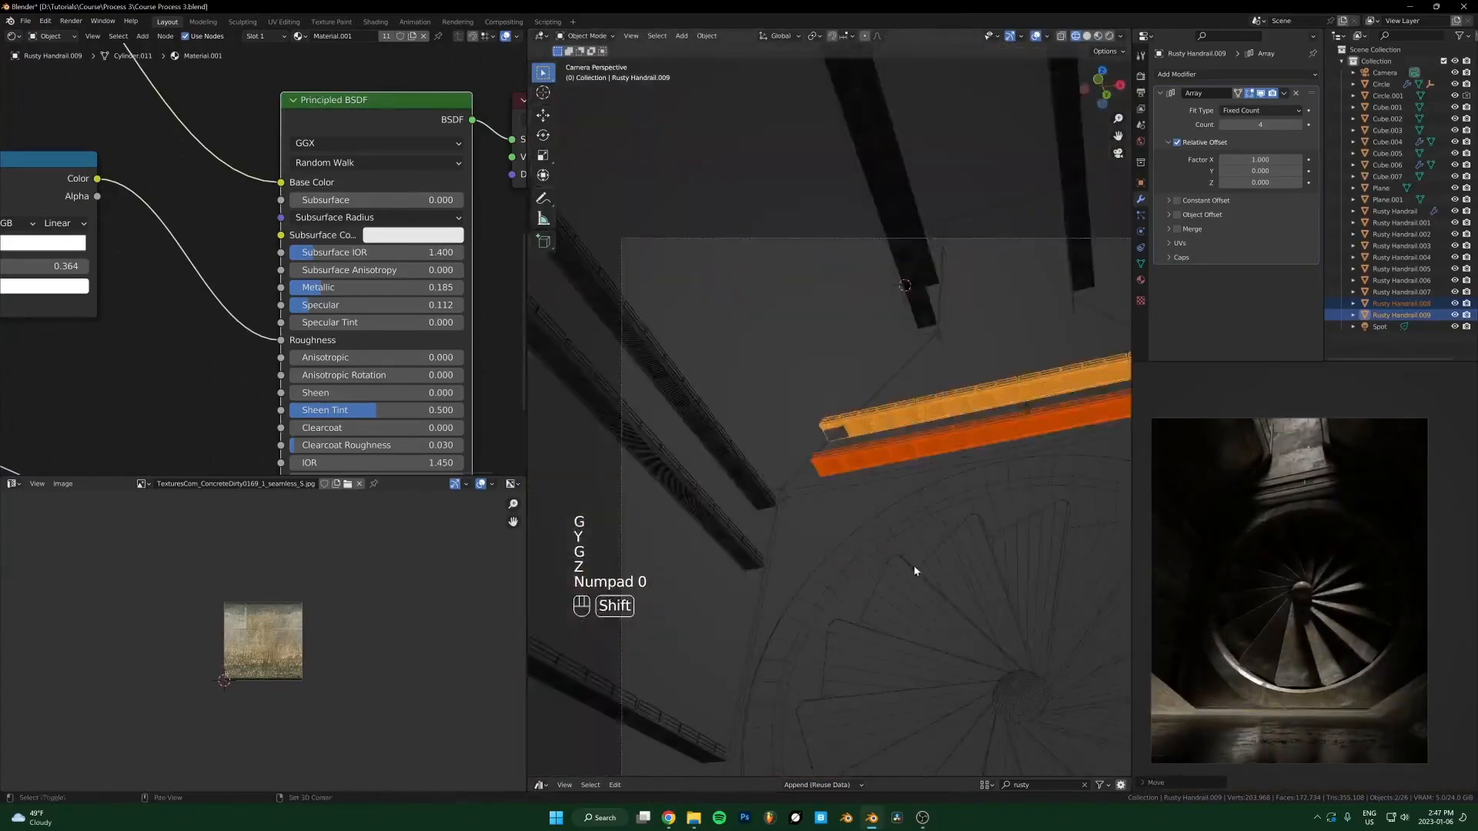
middle_click_drag(893, 574, 797, 451, "shift")
scroll(797, 450, "down", 2)
scroll(1324, 558, "up", 1)
middle_click_drag(1044, 674, 1115, 599, "shift")
scroll(703, 547, "down", 2)
Step: Delete the raised slab between the floor's edge and the turbine
left_click(720, 548)
middle_click_drag(773, 541, 891, 423)
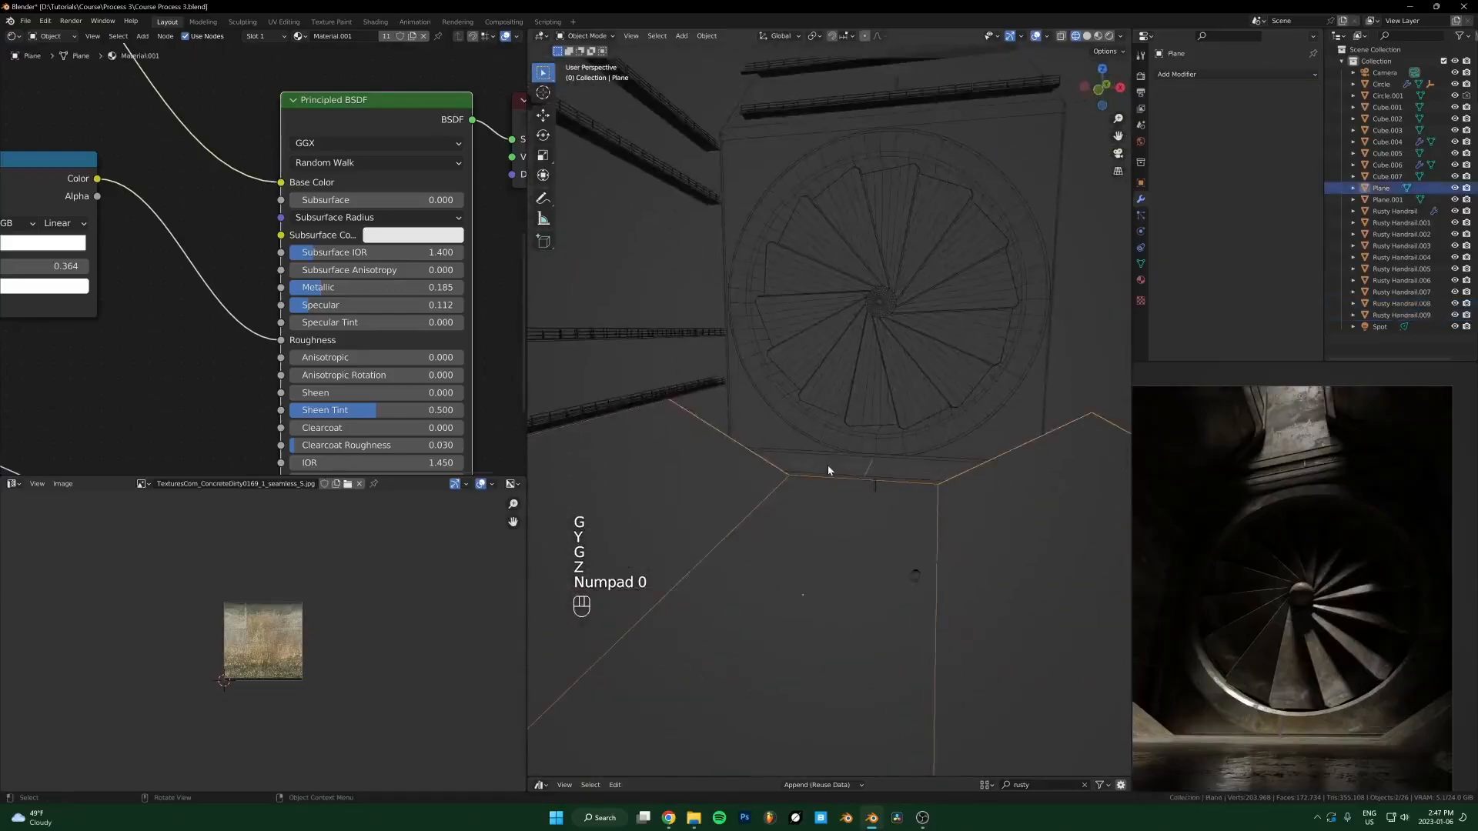
key("KP_Decimal")
scroll(877, 388, "up", 3)
scroll(868, 426, "up", 2)
middle_click_drag(972, 342, 921, 392, "shift")
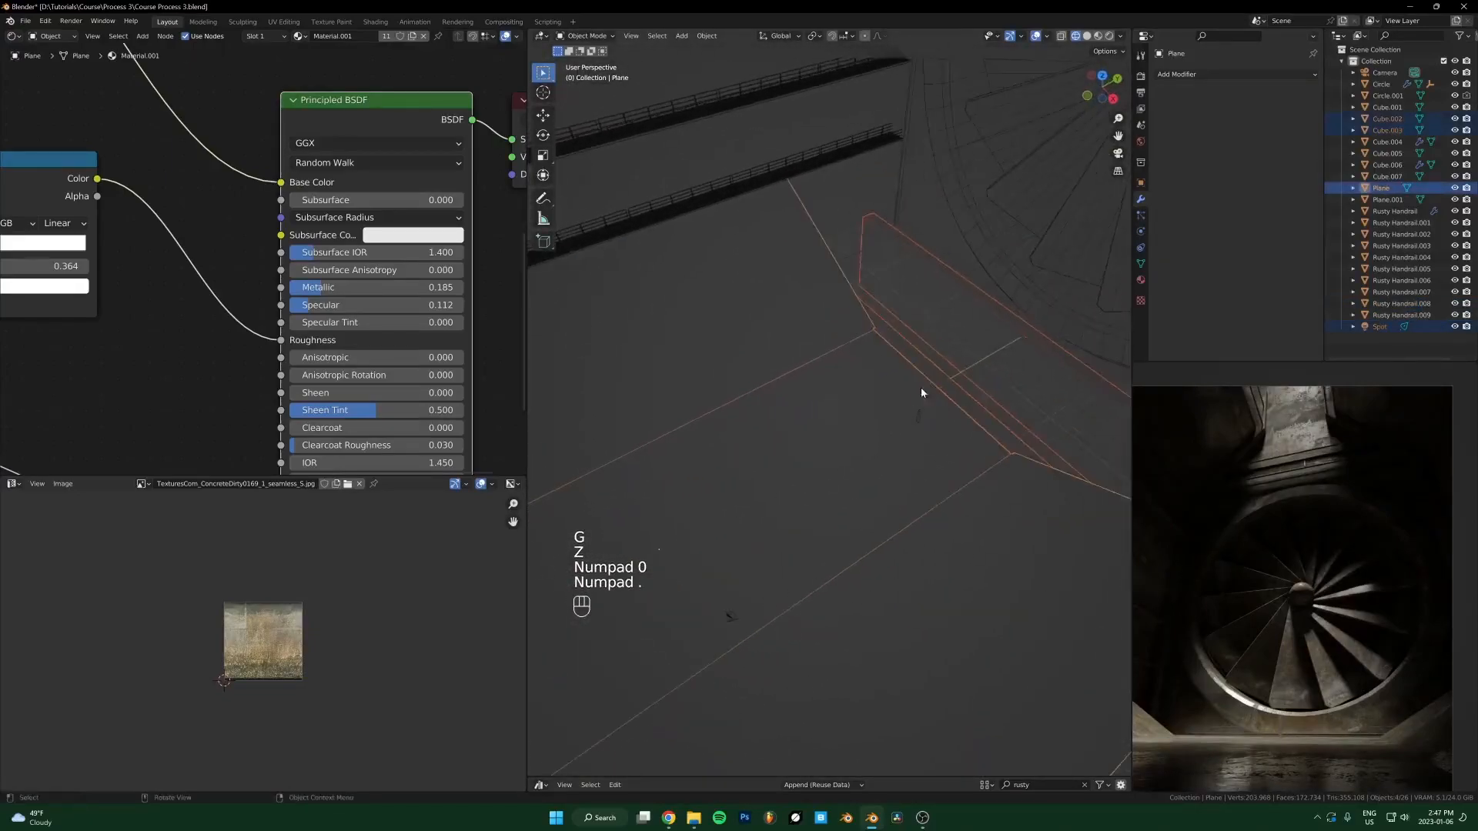
left_click(942, 375)
key("x")
left_click(934, 375)
Step: Move the floor plane about 17 m along Y toward the turbine wall
left_click(733, 377)
key("g")
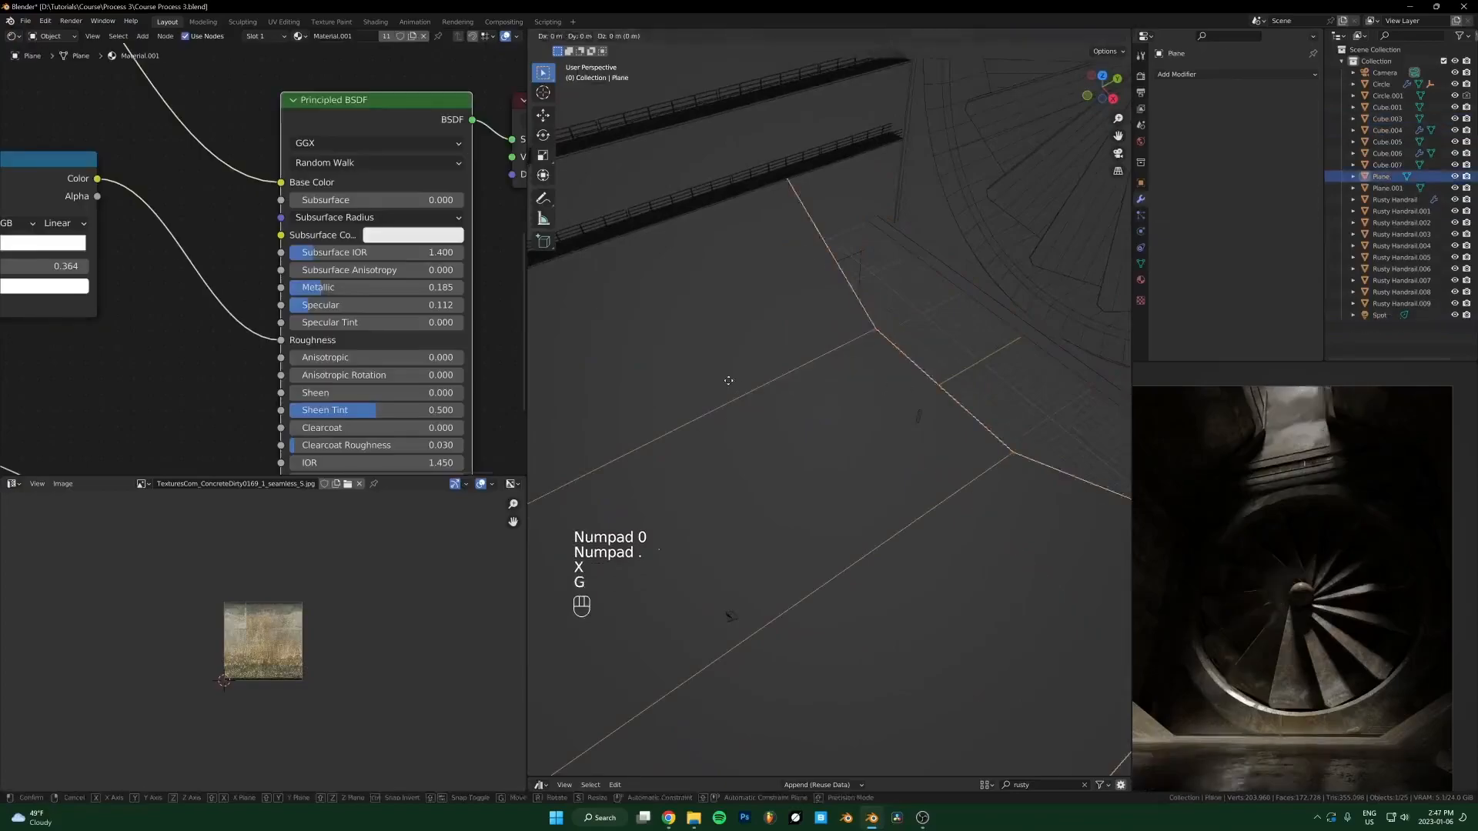
key("y")
left_click(918, 331)
middle_click_drag(916, 323, 862, 347, "shift")
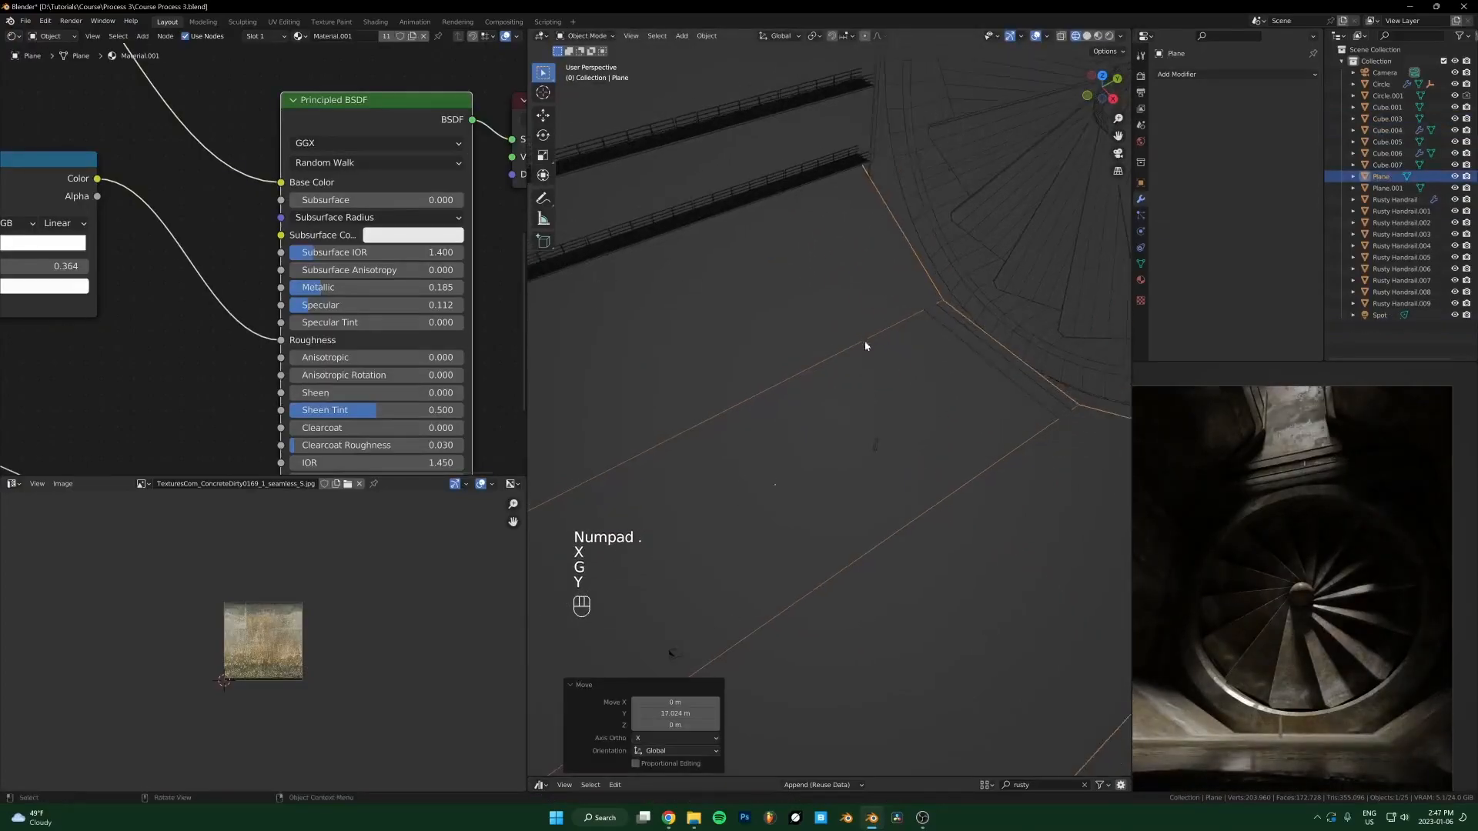
Step: Delete the remaining slab at the base of the turbine wall
left_click(968, 344)
middle_click_drag(967, 344, 984, 374)
key("x")
left_click(984, 372)
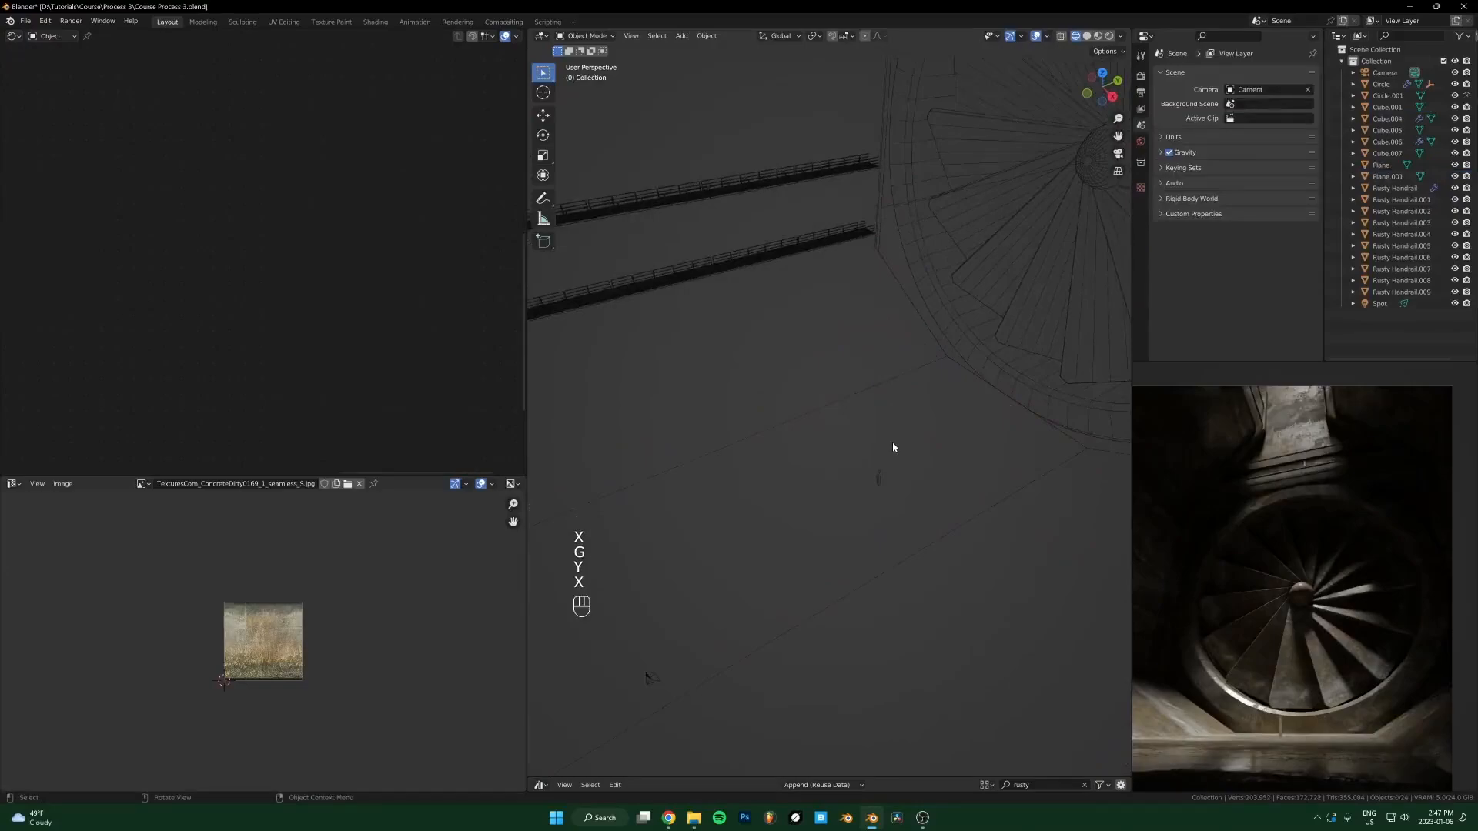
Step: Move the camera about -11.8 m along Y, away from the turbine
middle_click_drag(759, 413, 785, 571, "ctrl")
left_click(857, 505)
key("g")
key("y")
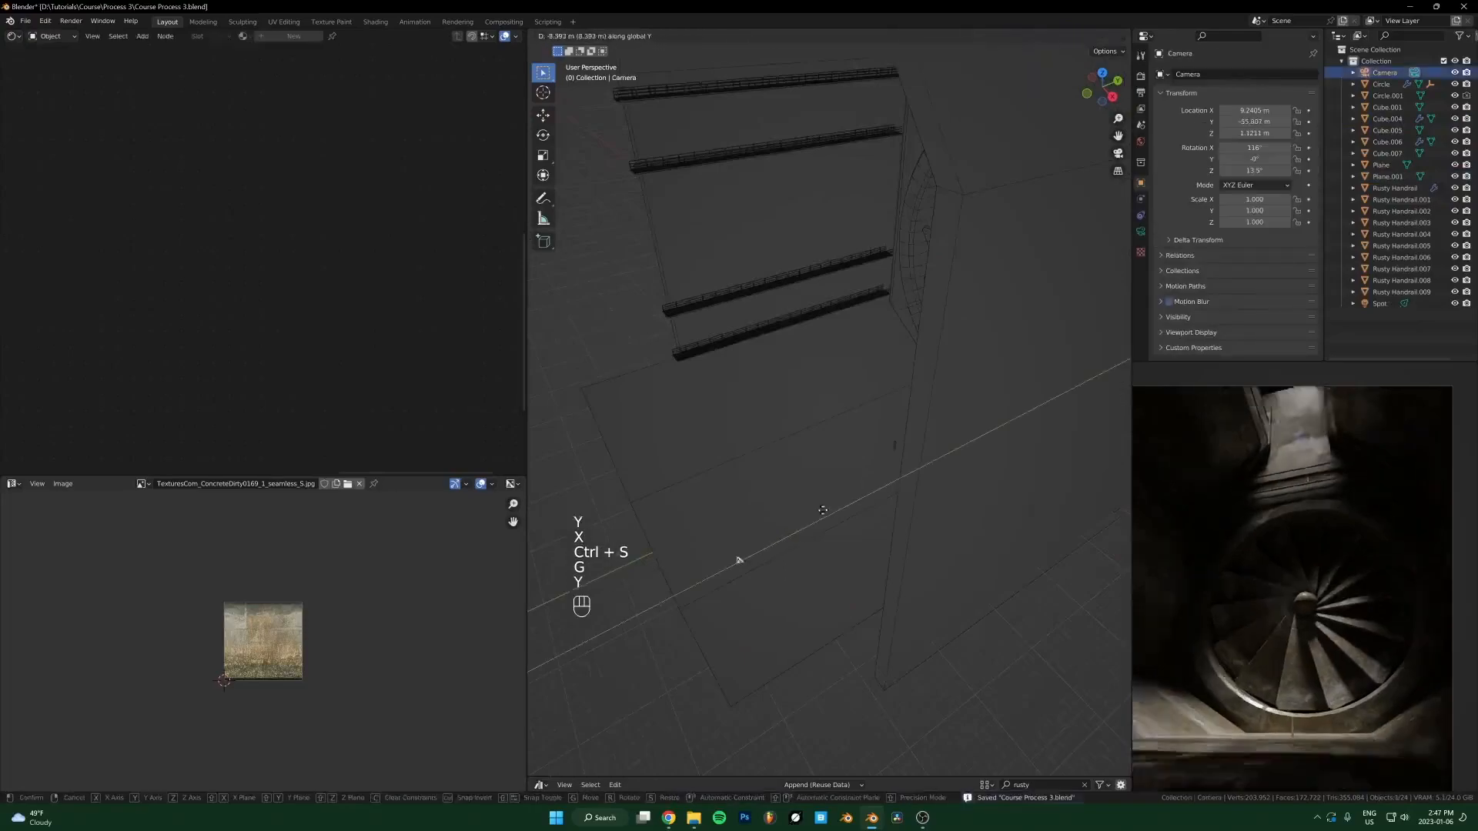
left_click(716, 571)
Step: Open the camera's lens settings and rotate the camera about -4° around its local X axis
left_click(1141, 232)
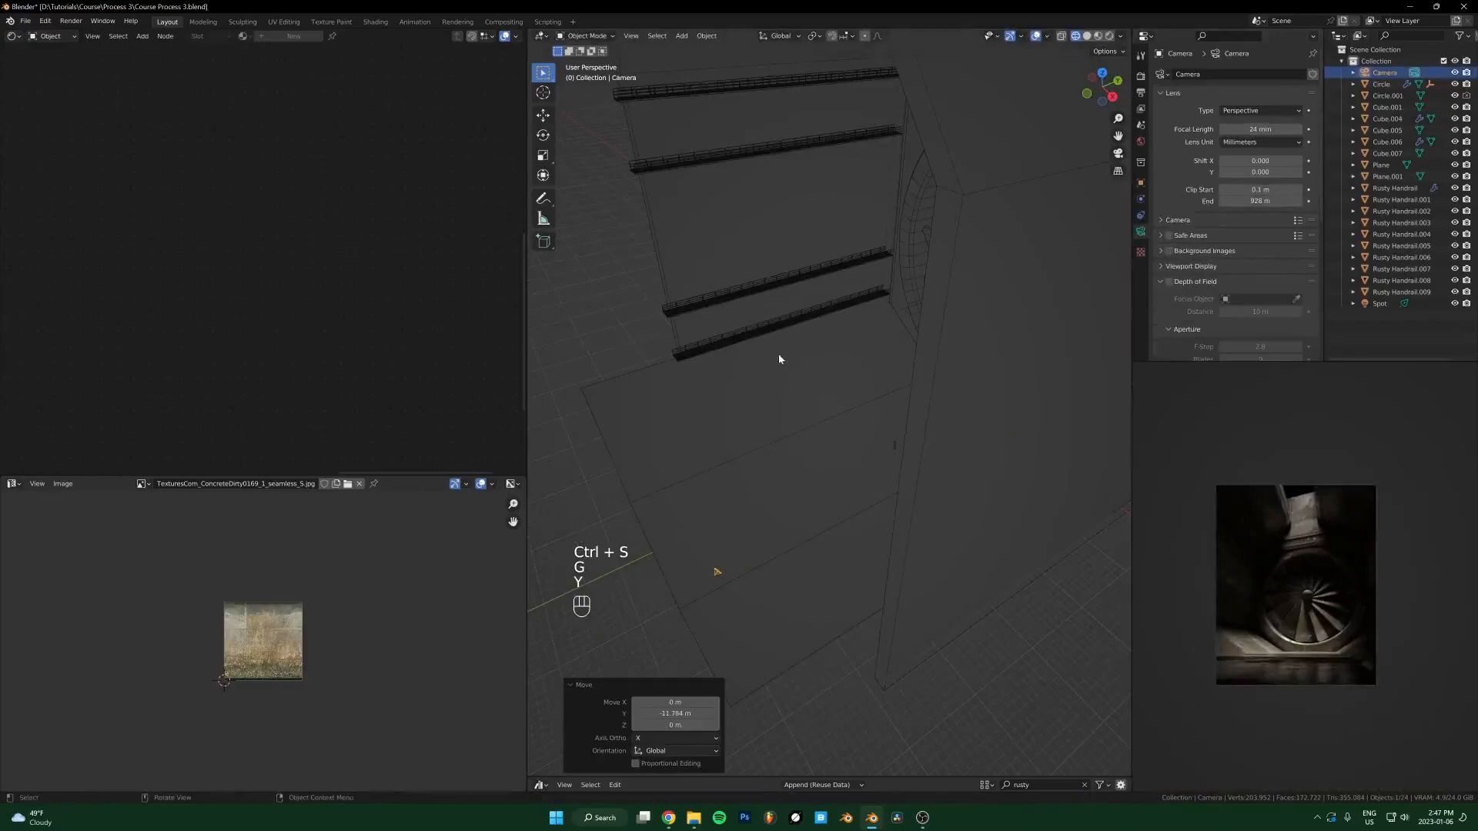
key("r")
key("x")
key("x")
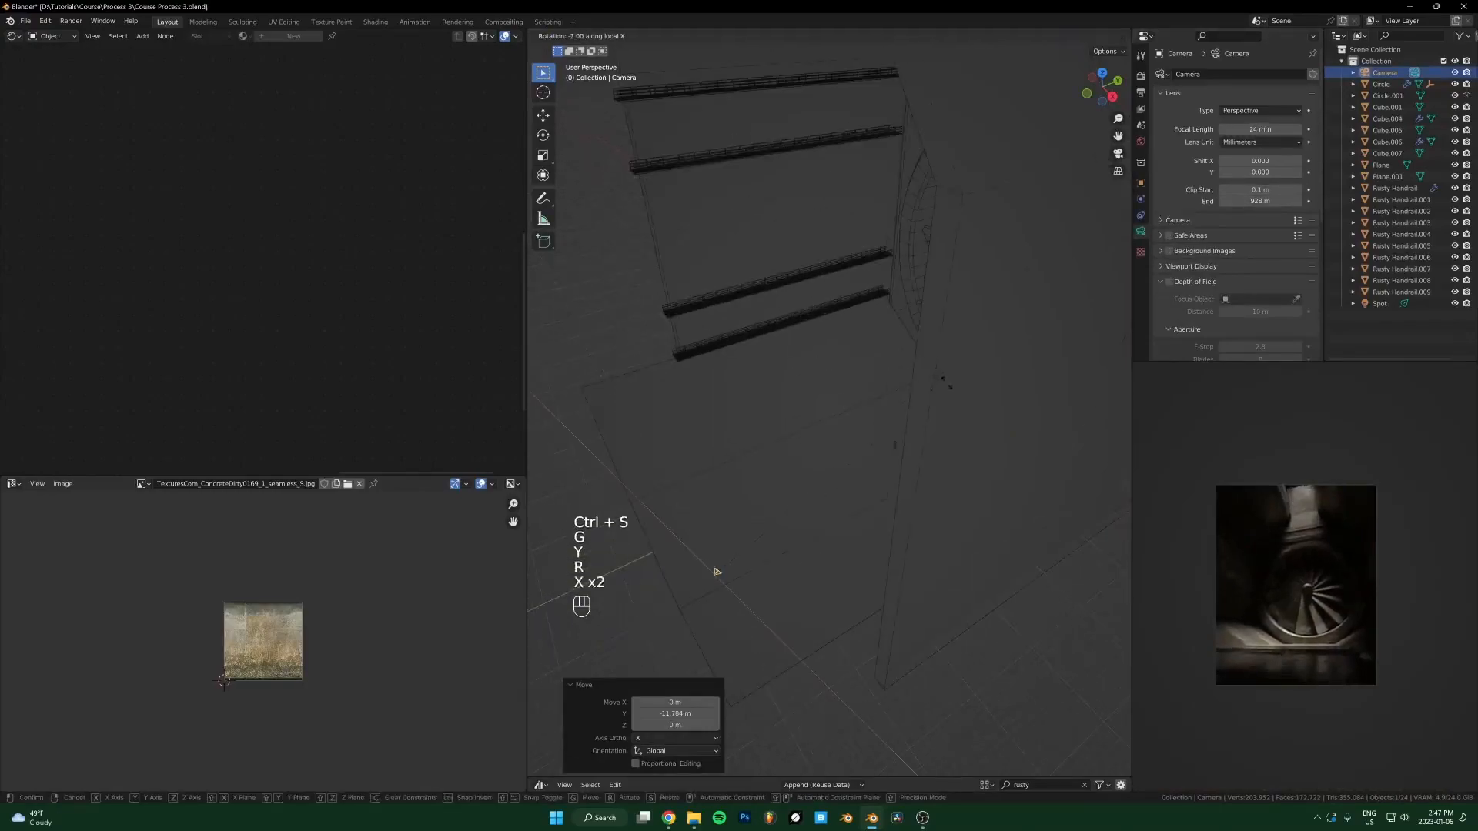
left_click(970, 416)
Step: Add a cube, clear its location and move it horizontally onto the floor area in front of the turbine
middle_click_drag(1045, 456, 912, 454)
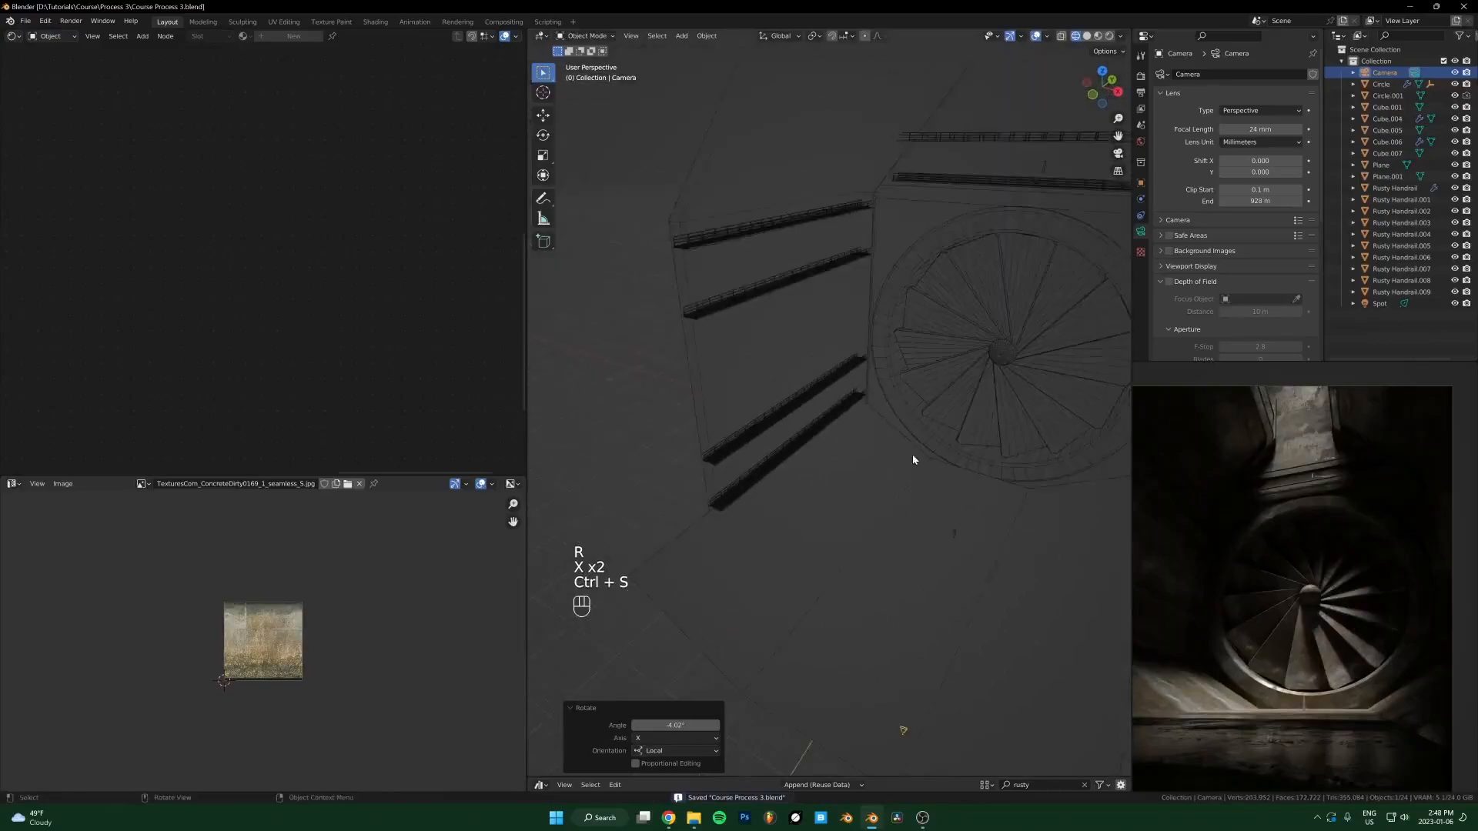
scroll(912, 460, "up", 2)
middle_click_drag(911, 513, 825, 462)
key("shift+a")
mouse_move(801, 498)
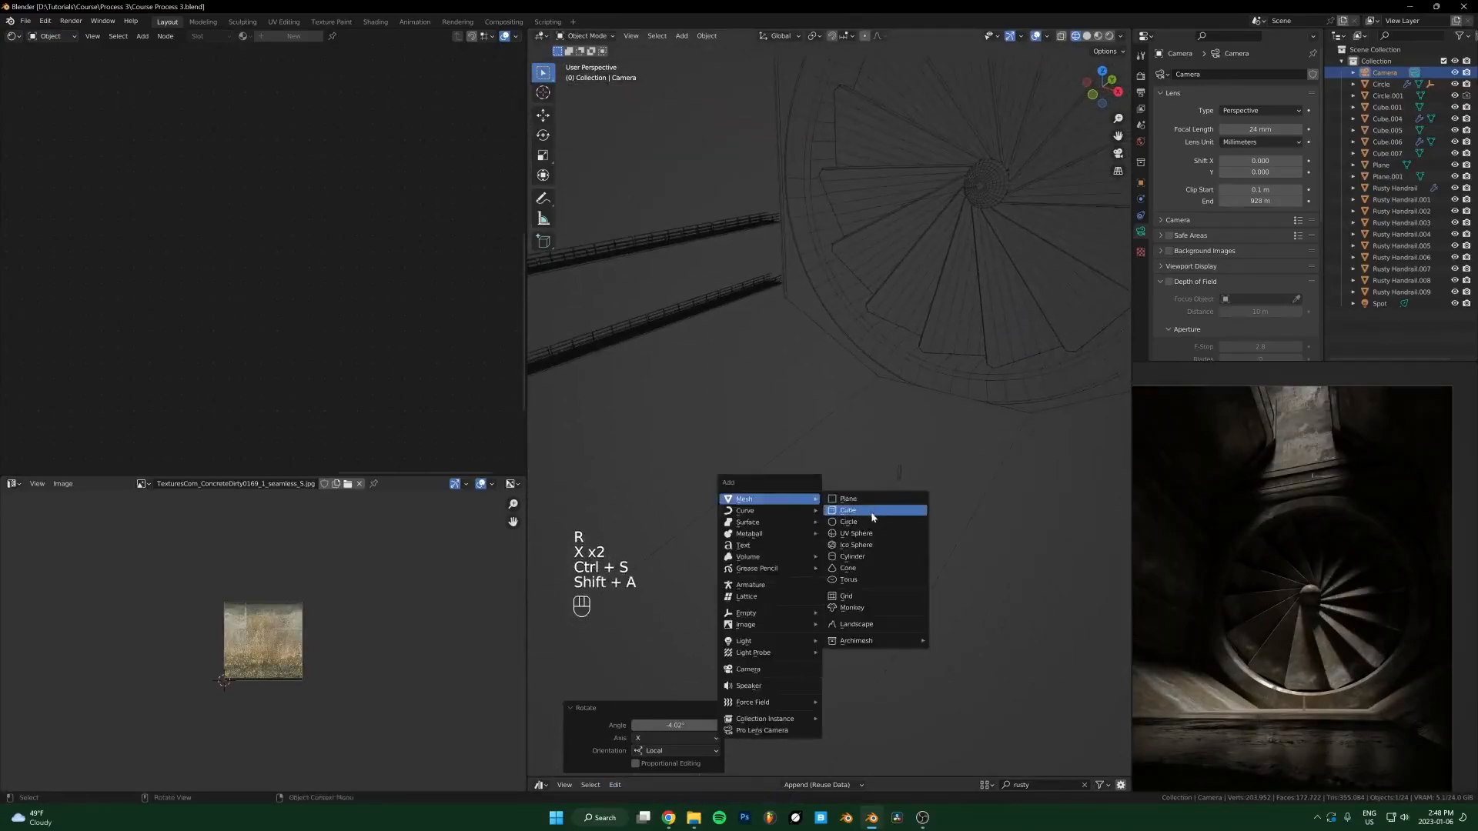
left_click(873, 512)
scroll(908, 477, "down", 7)
key("alt+g")
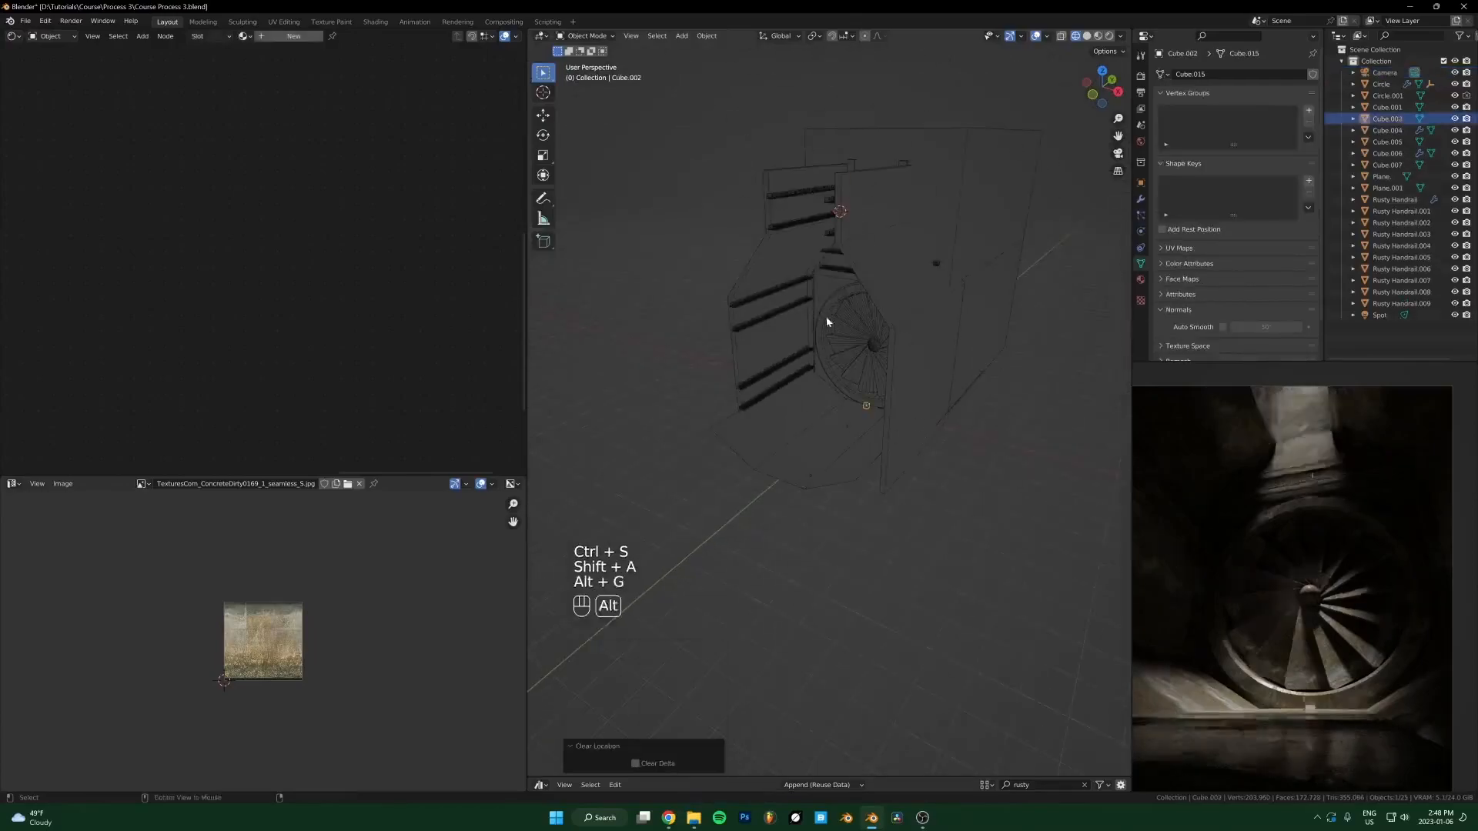
key("g")
key("shift+z")
left_click(896, 478)
Step: Isolate the cube in front view, stretch it along Z and scale X and Y by 0.478 to form a thin post
key("slash")
key("KP_1")
left_click_drag(531, 377, 247, 408)
key("s")
key("z")
left_click(1059, 425)
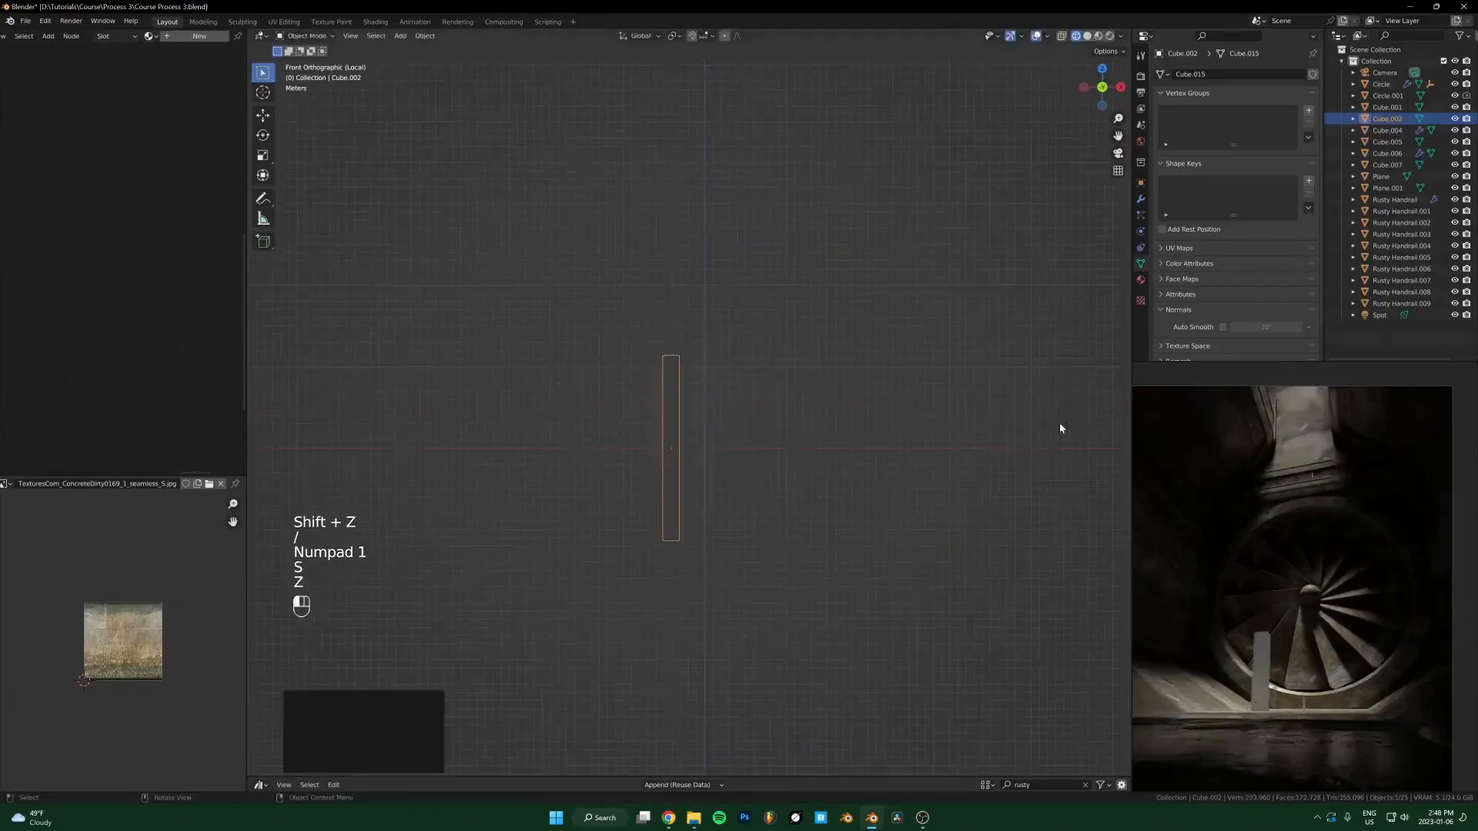
key("s")
key("shift+z")
left_click(744, 478)
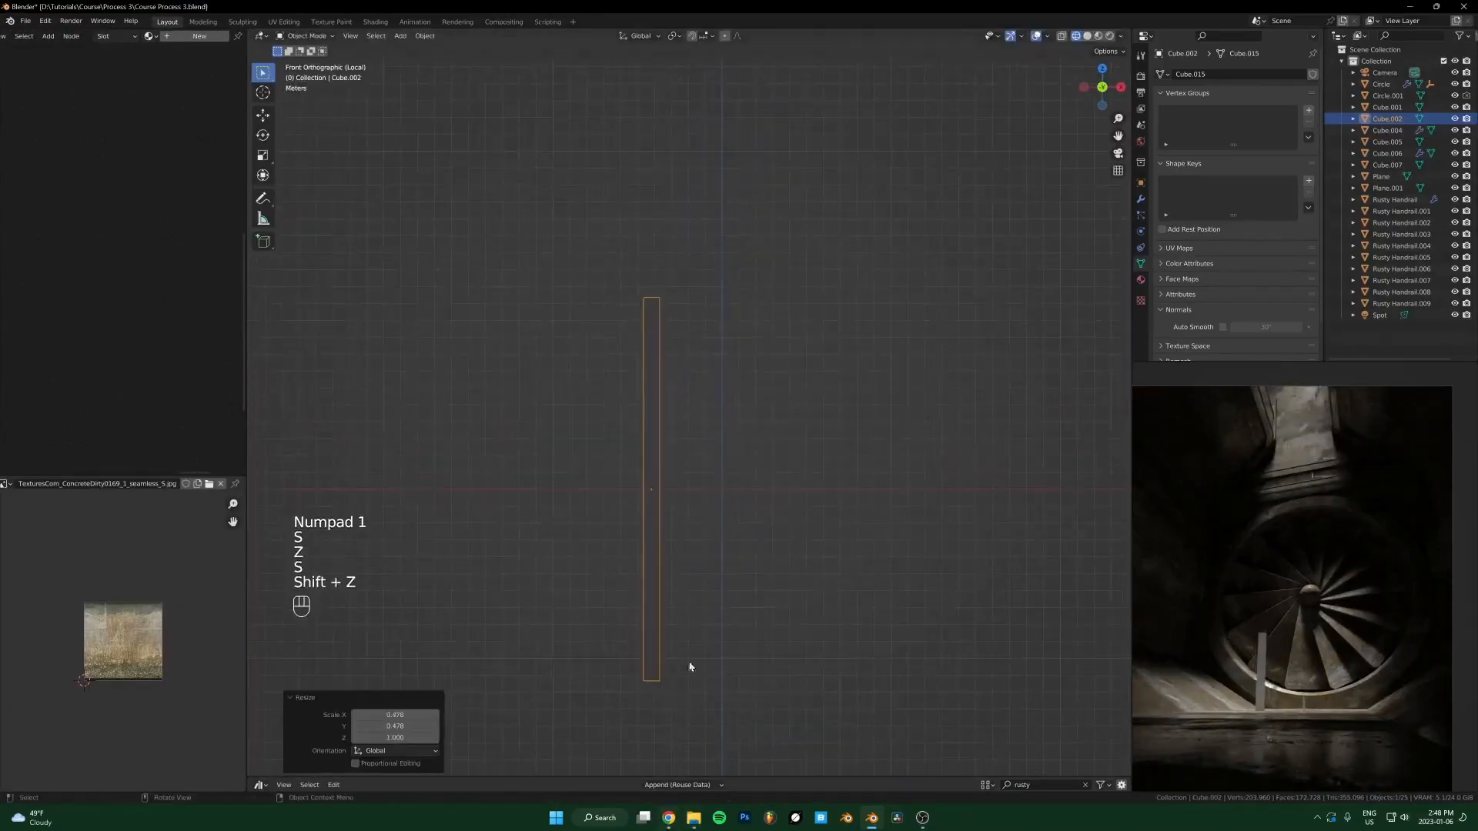
Step: Switch to Chrome and search Google for "industrial stuff" in a new tab
left_click(670, 818)
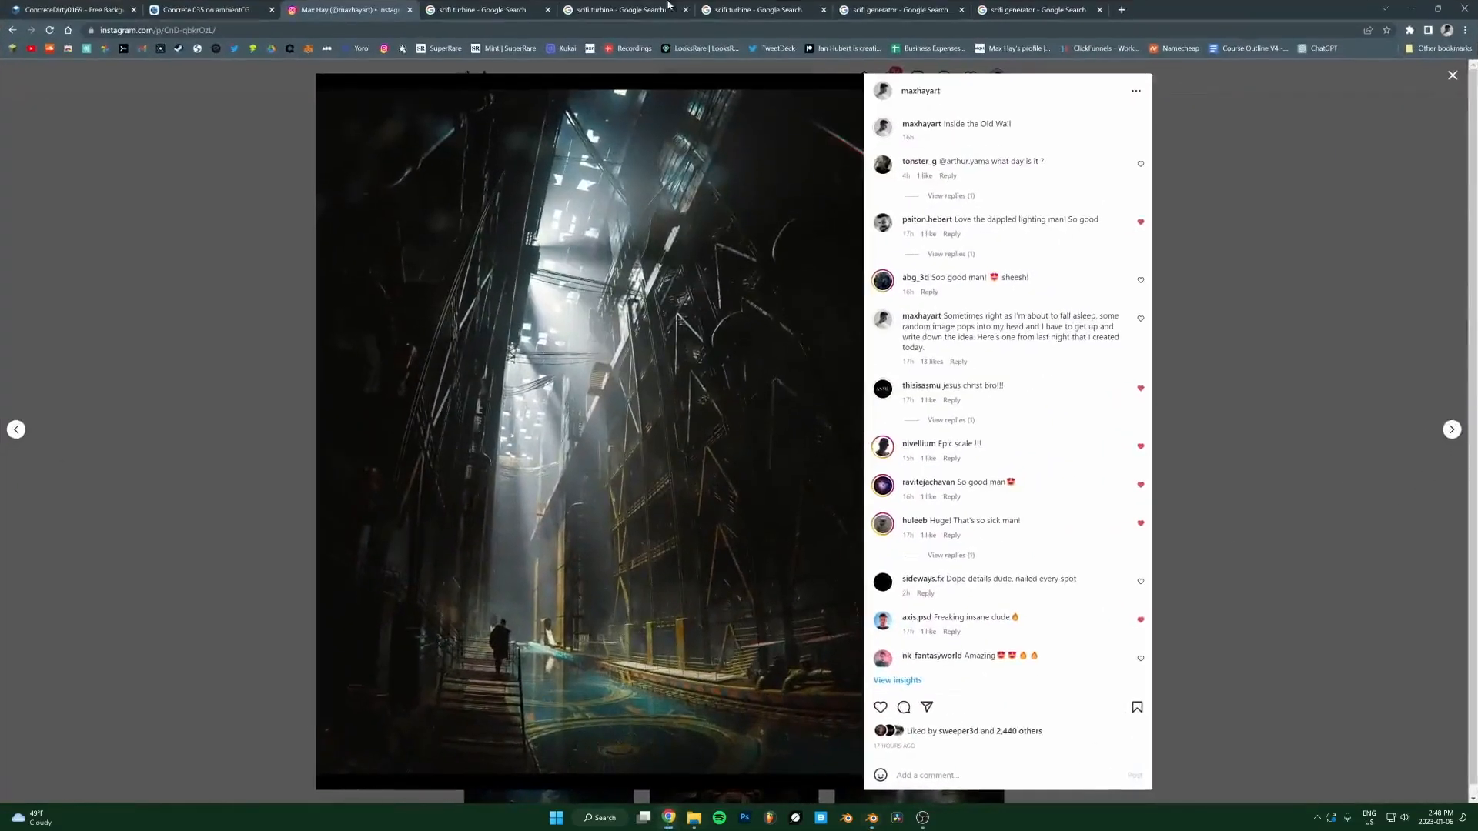
left_click(1121, 10)
type("industr")
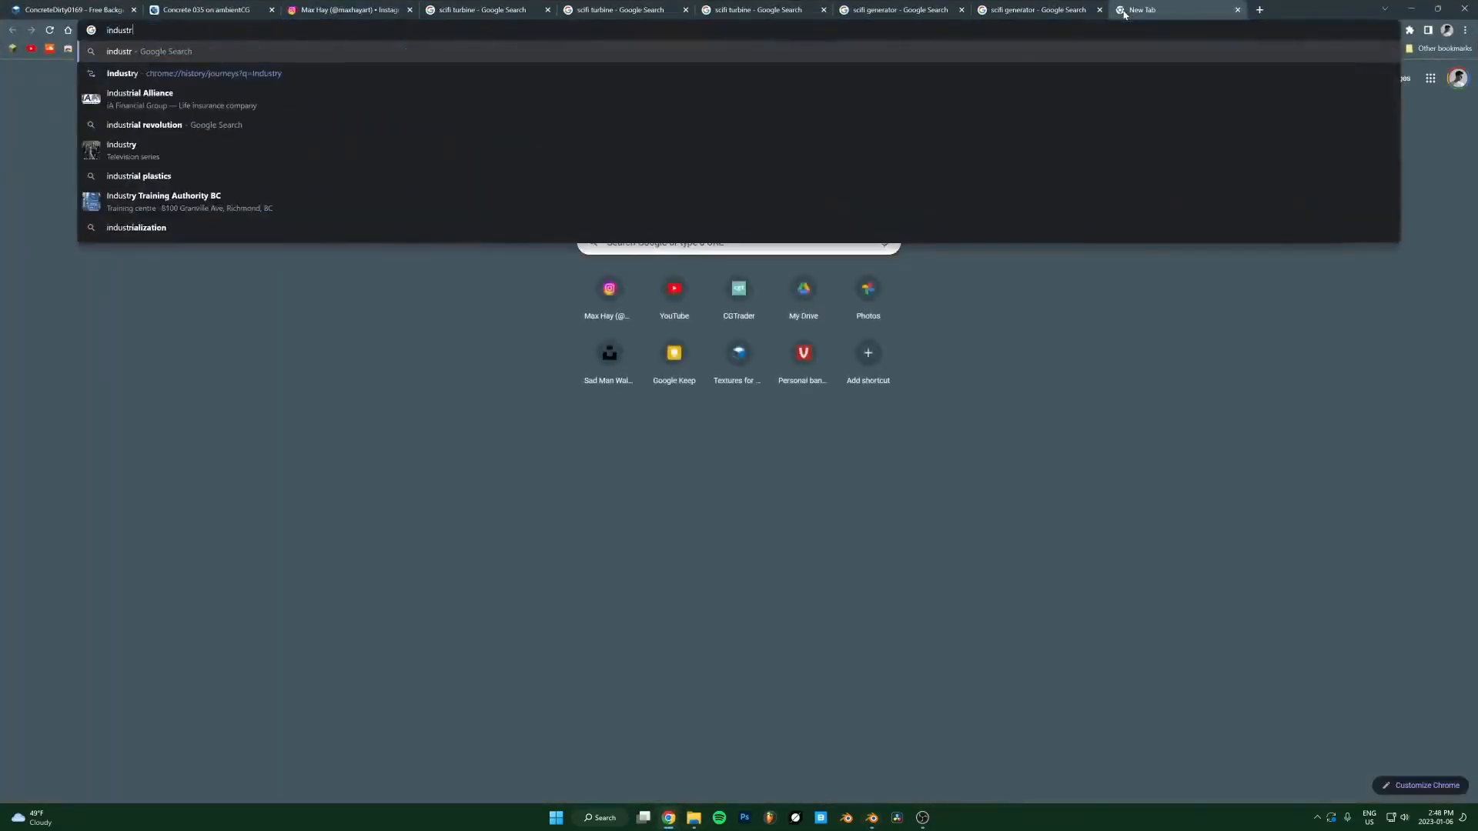
type("ial ")
type("stuff")
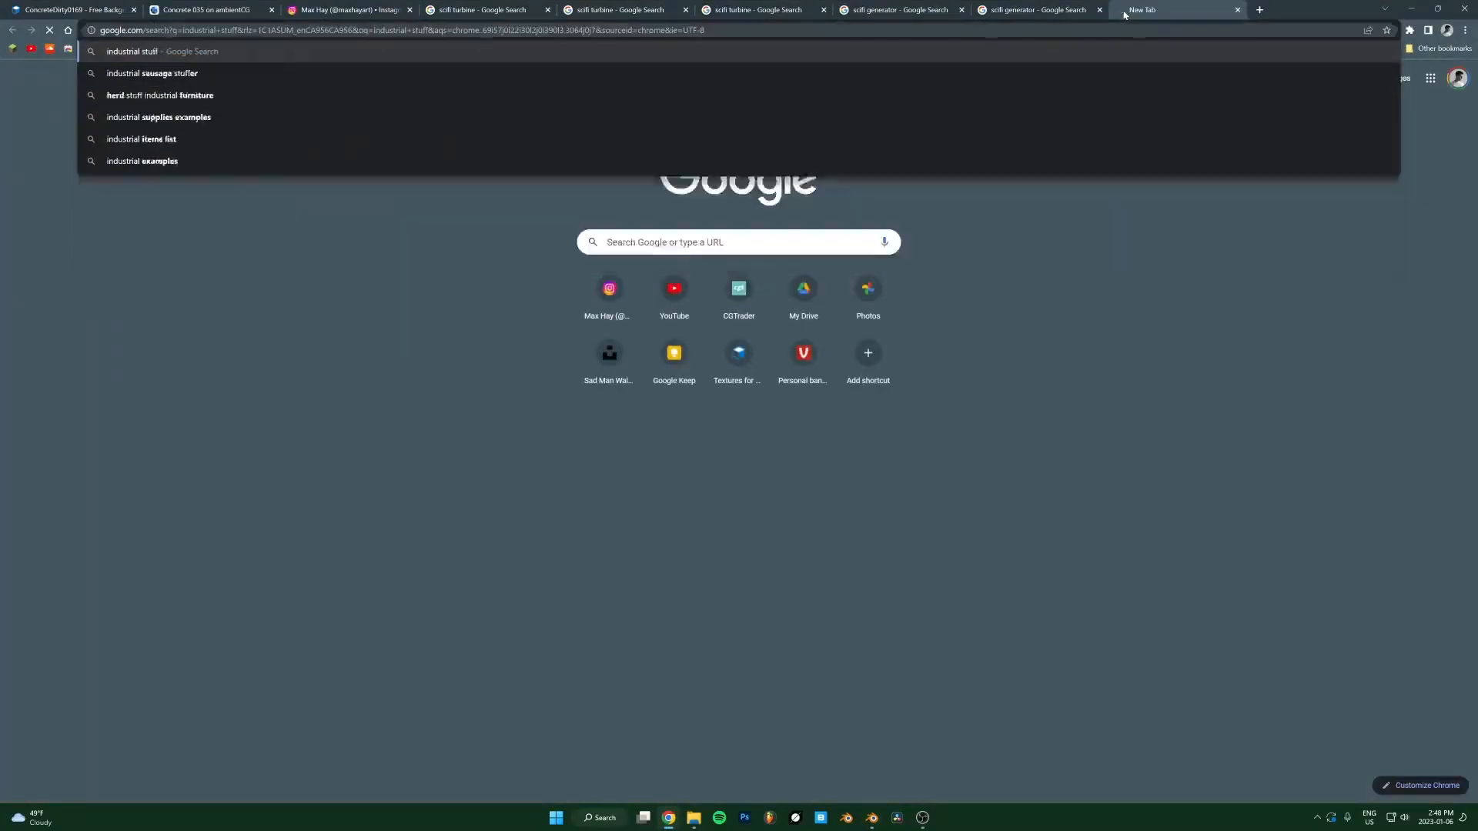
key("Return")
Step: Study the Flickr photo of an old industrial plant in the image results as reference and return to Blender
left_click(211, 129)
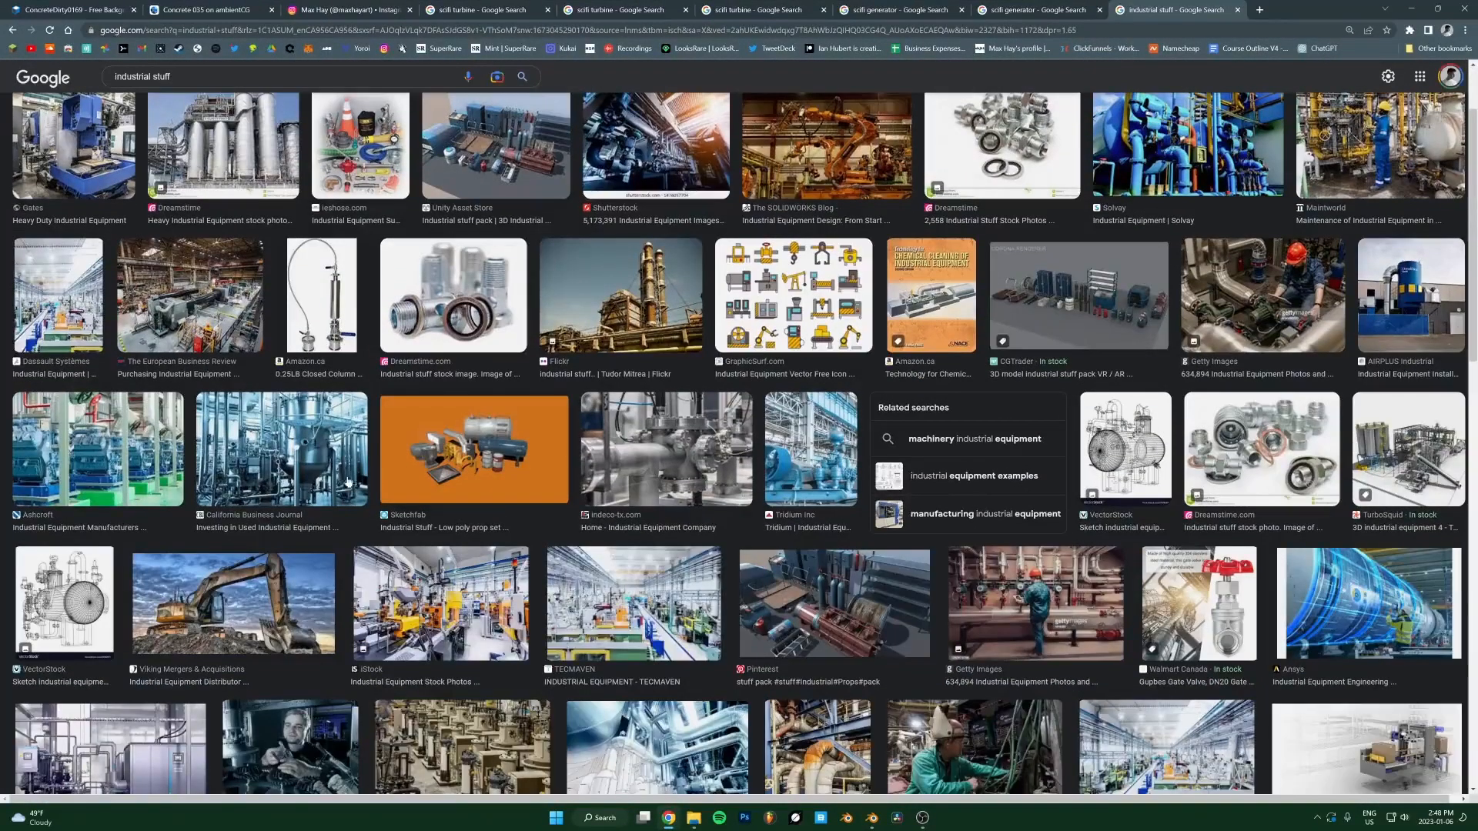
left_click(614, 340)
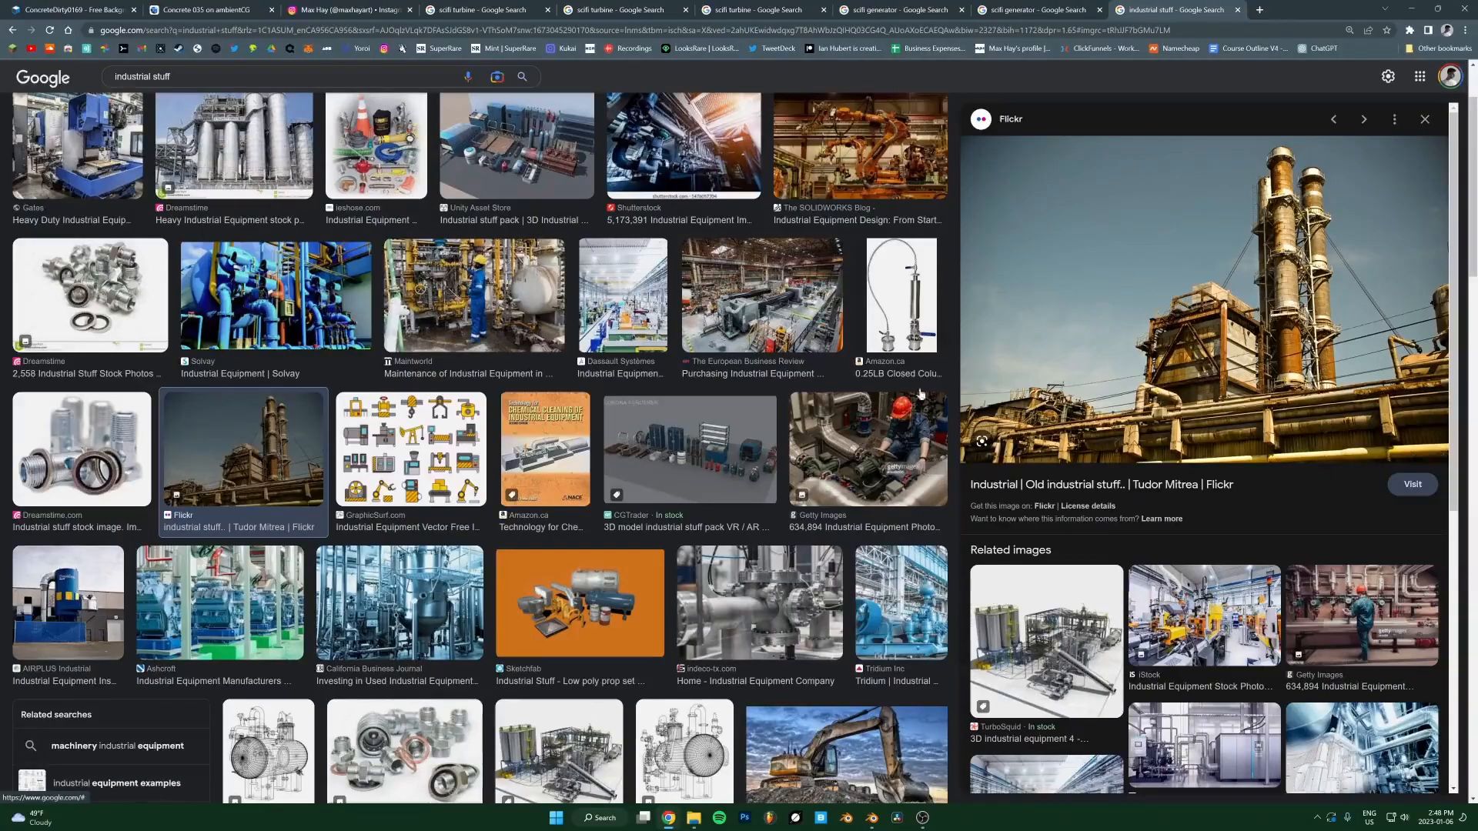
left_click(668, 819)
middle_click_drag(642, 463, 707, 379, "shift")
scroll(758, 410, "up", 3)
scroll(777, 411, "down", 5)
scroll(822, 346, "up", 3)
left_click(673, 819)
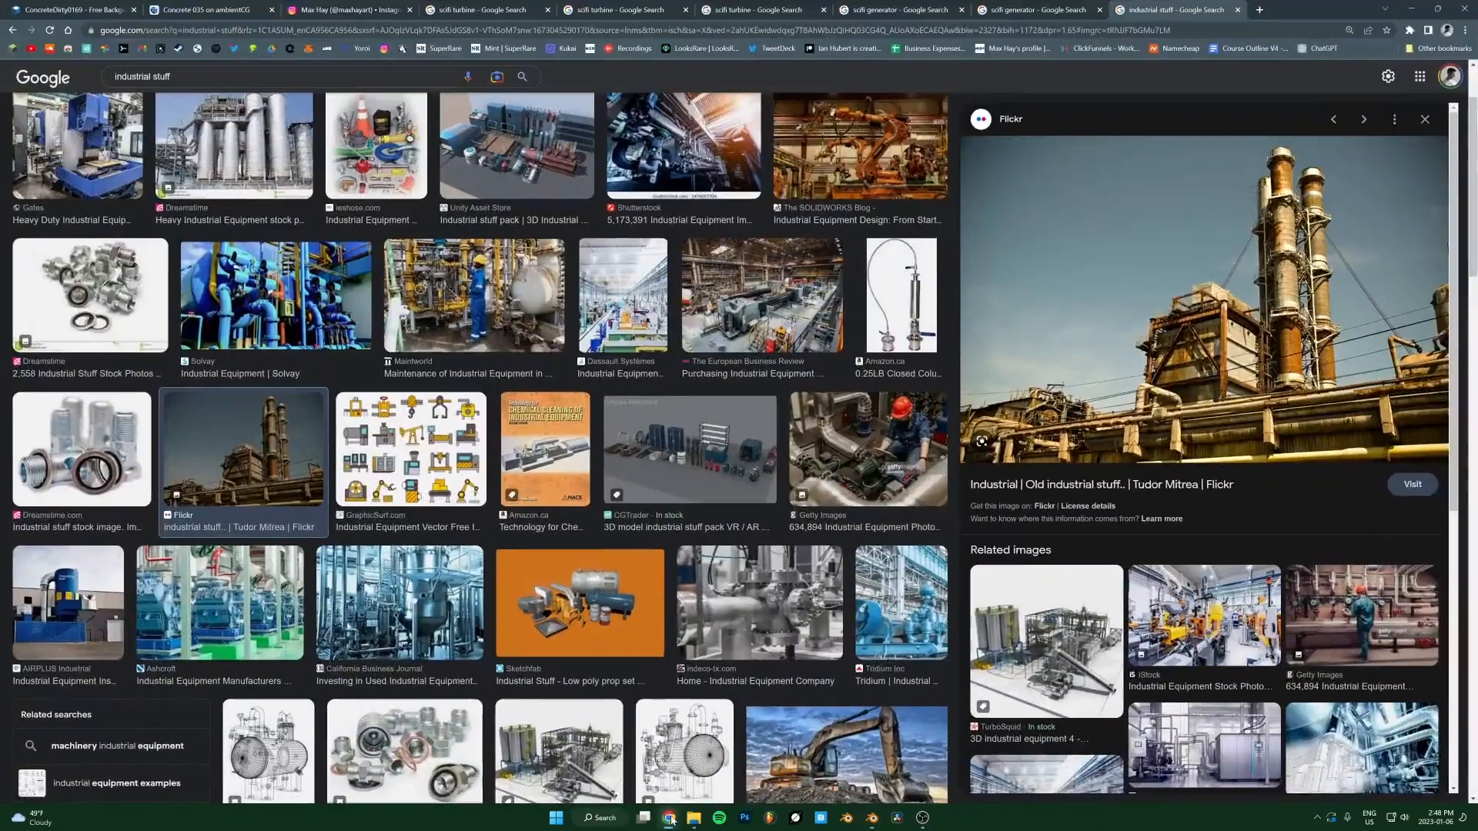
left_click(671, 819)
Step: In front view, duplicate the post, rotate the copy 90° and place it as a horizontal beam at the post's upper end
mouse_move(764, 368)
middle_mouse_down()
mouse_move(802, 393)
mouse_move(772, 390)
middle_mouse_up()
key("KP_1")
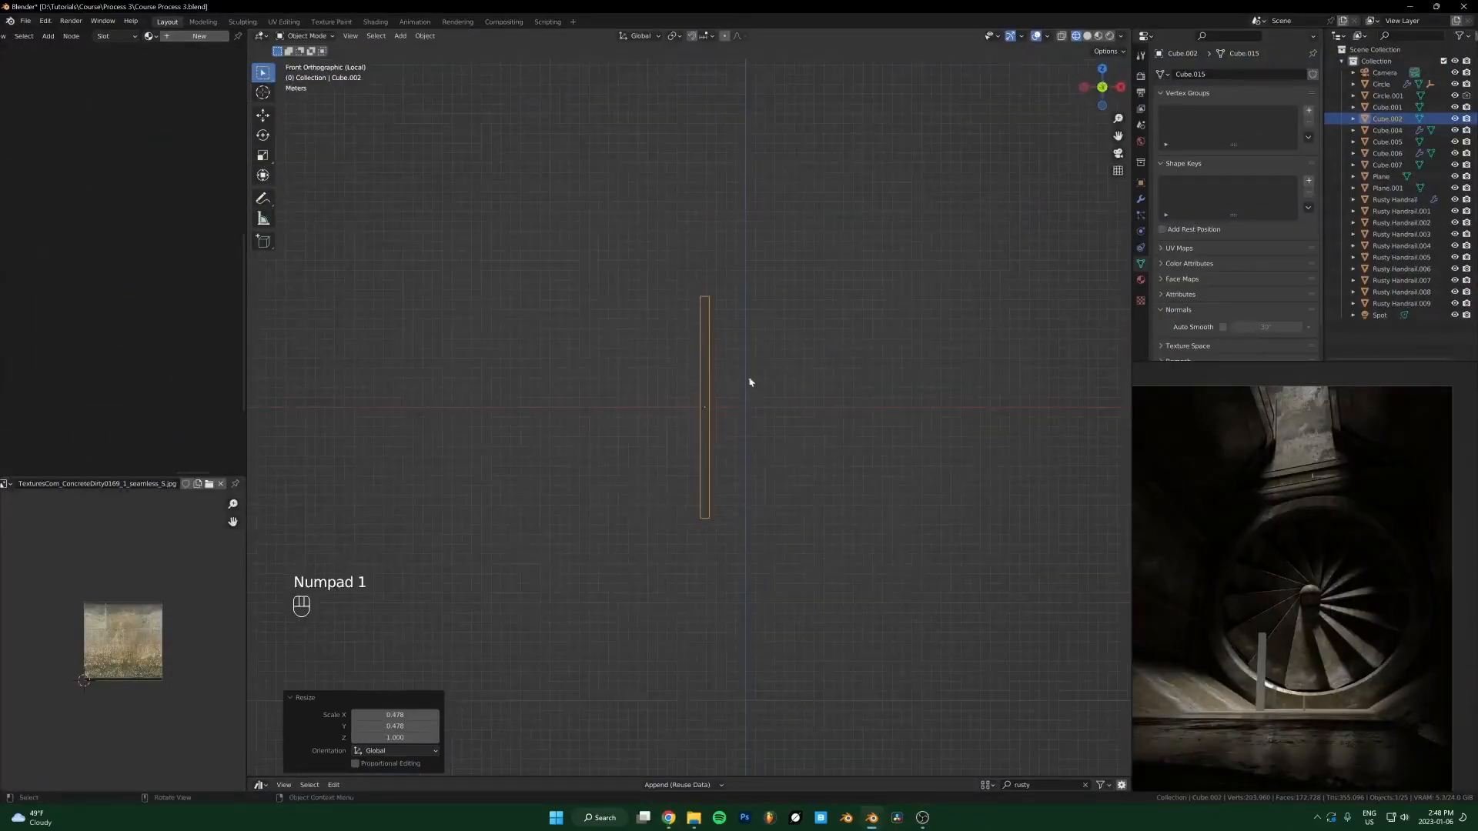
scroll(739, 407, "up", 2)
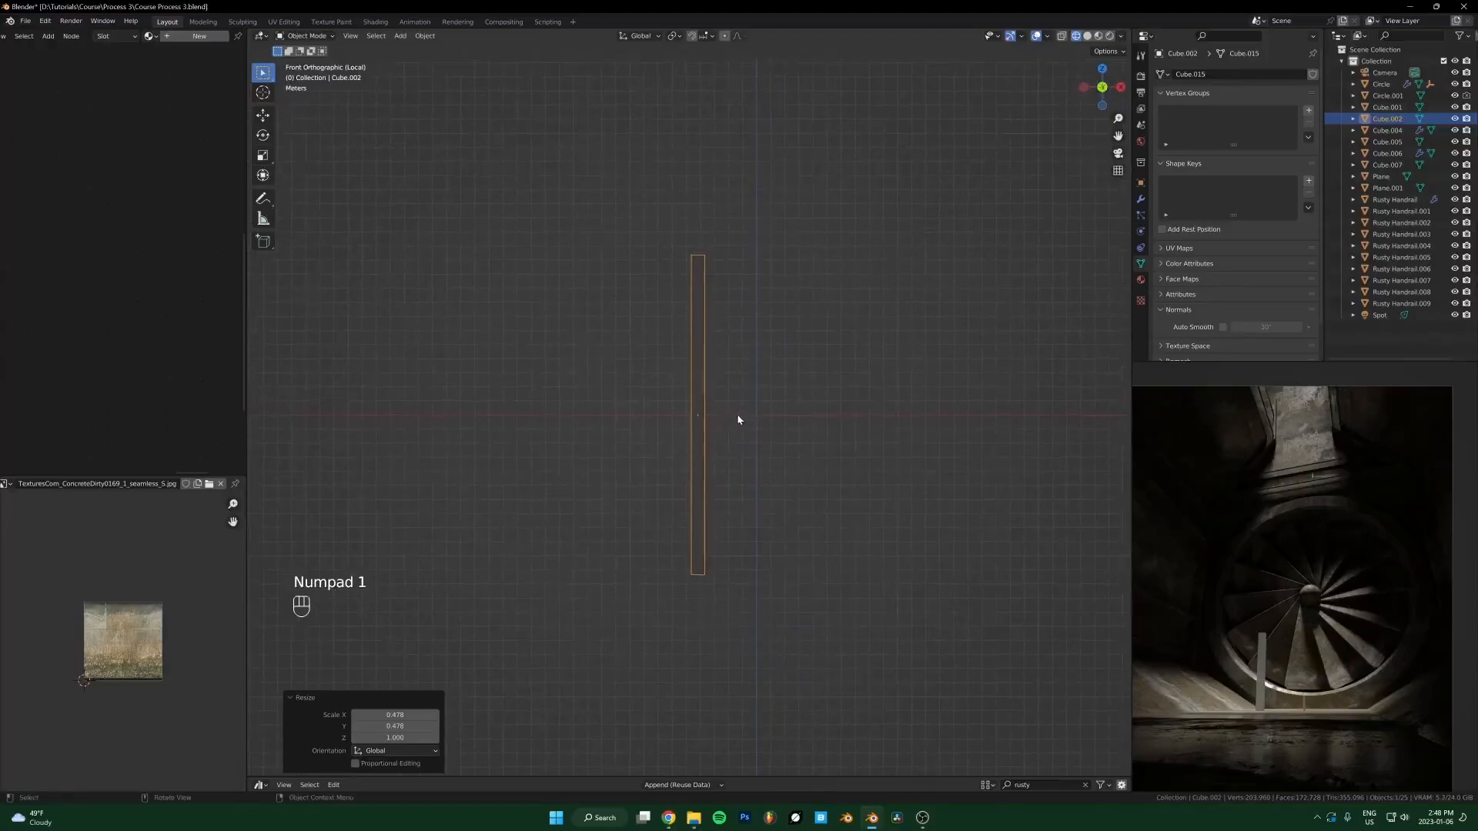
key("shift+d")
key("r")
key("9")
key("0")
left_click(817, 373)
key("g")
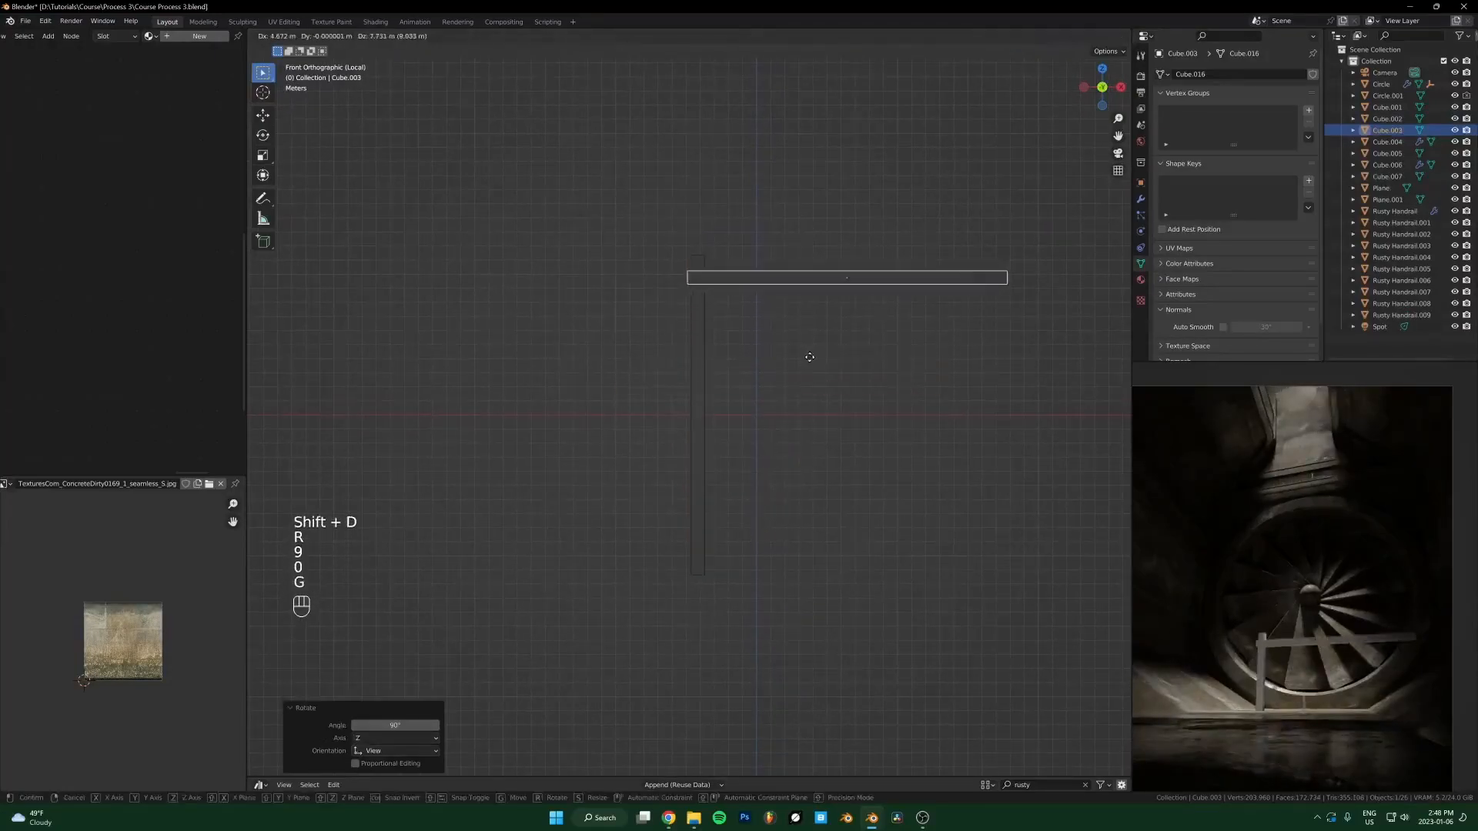
left_click(844, 307)
Step: Duplicate the vertical post about 22.4 m along X and nudge the copy another 0.4 m to the beam's far end
left_click(700, 337, "shift")
key("shift+d")
key("x")
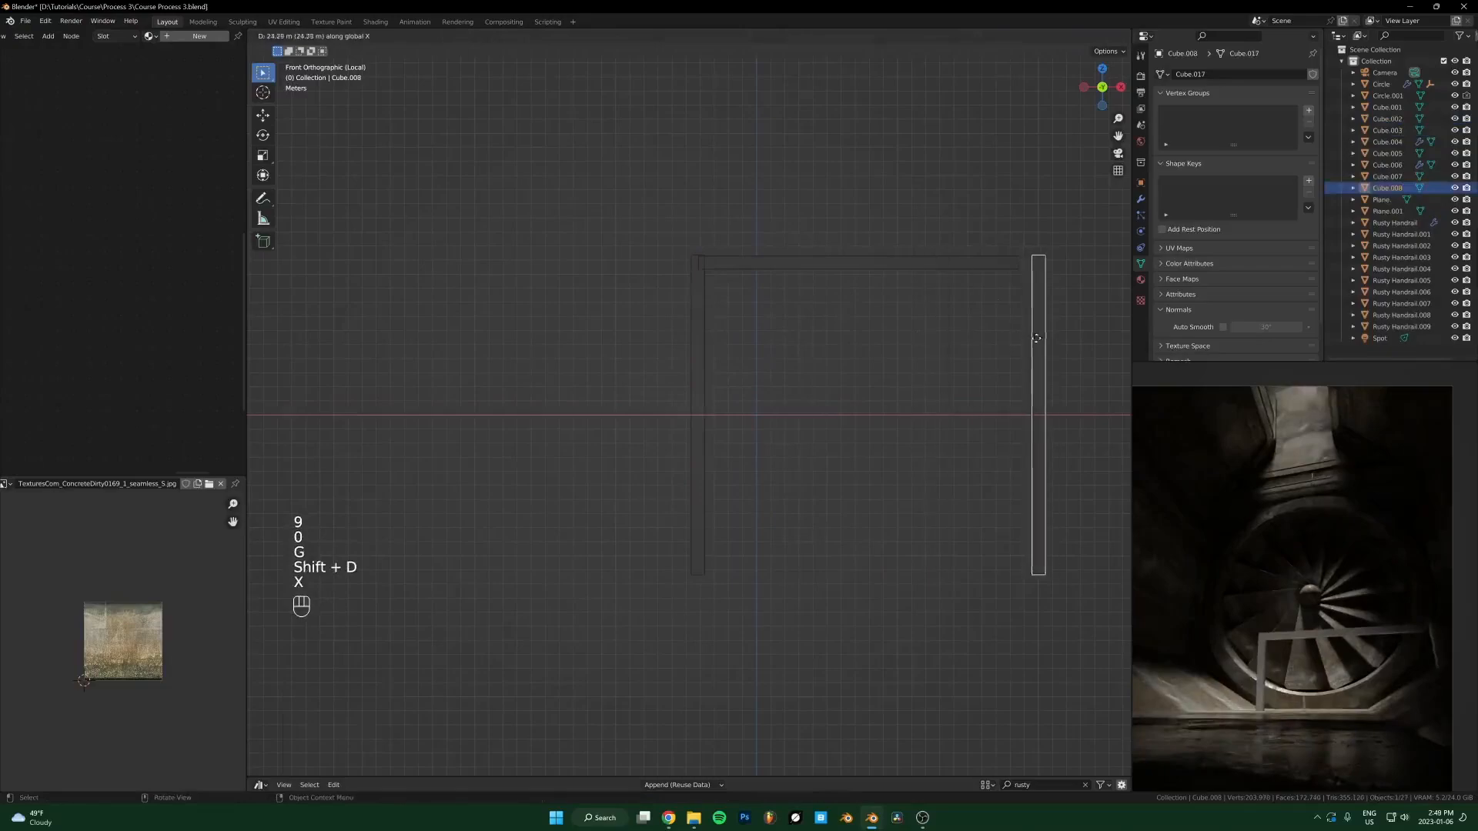
left_click(1016, 346)
scroll(927, 432, "up", 2)
key("g")
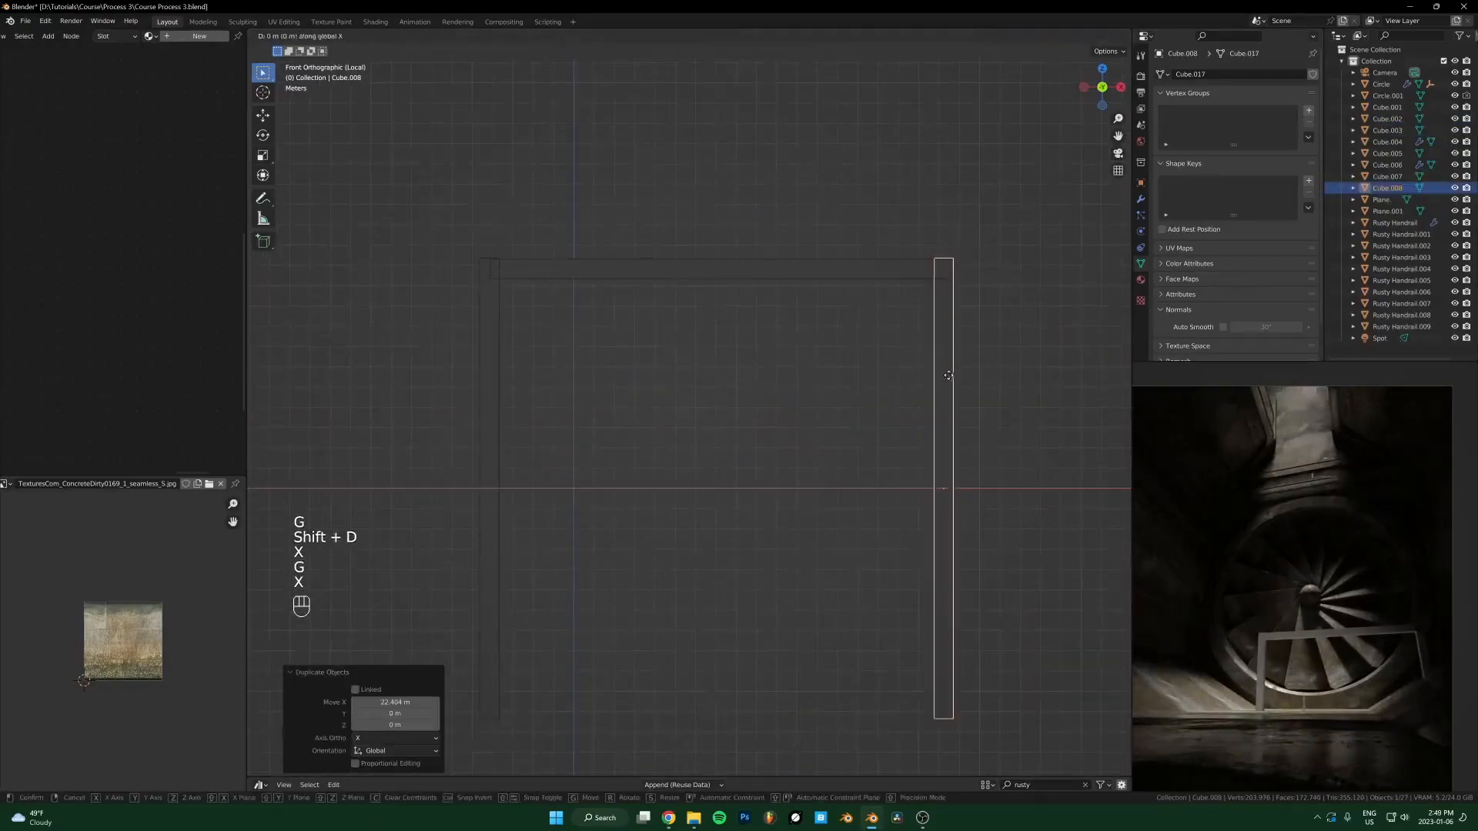
key("x")
left_click(979, 385)
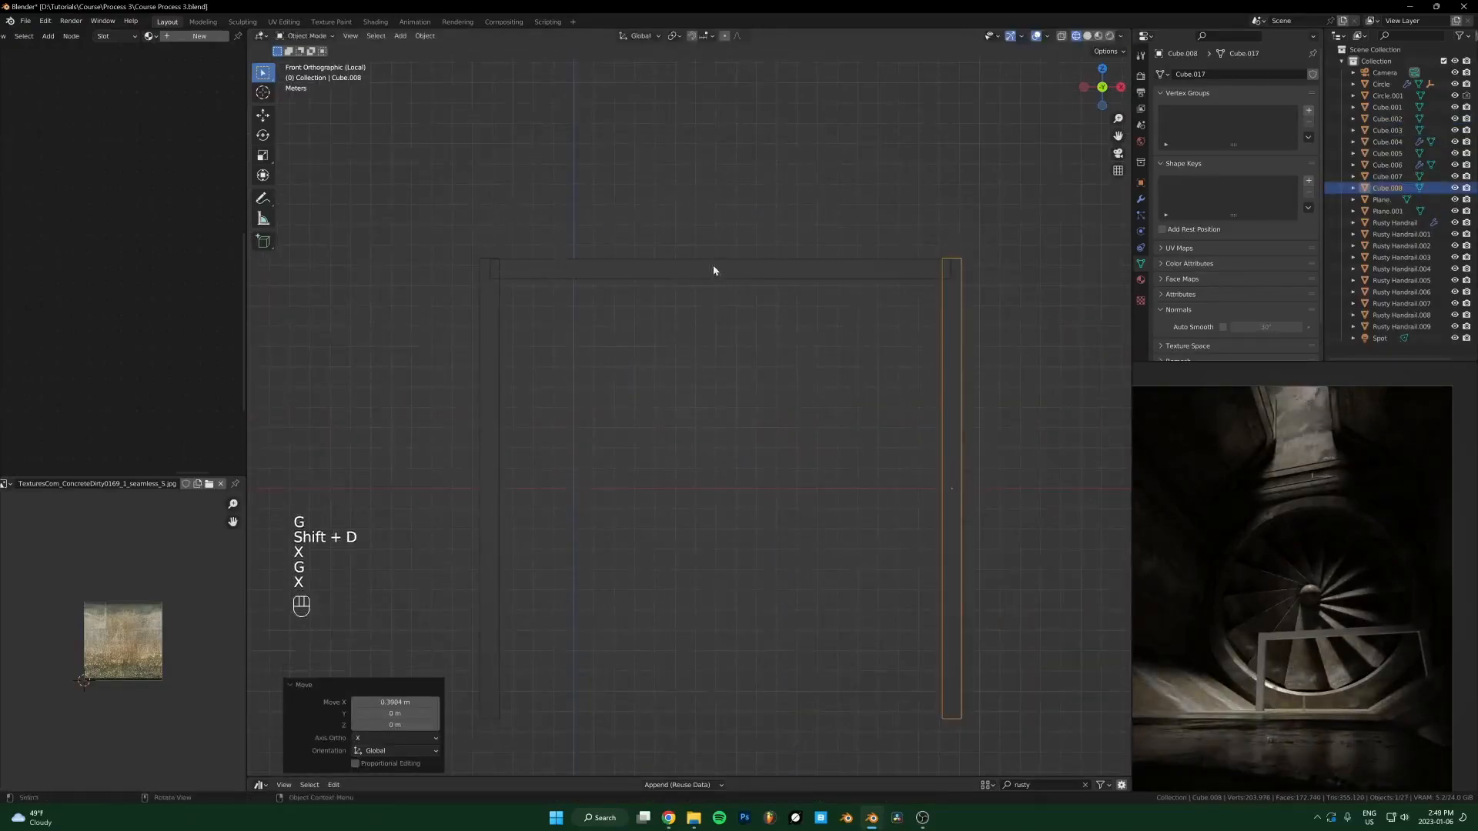
Step: Slim the horizontal beam slightly along Y and scale it by 0.975 along Z
left_click(549, 274)
middle_click_drag(549, 274, 695, 310)
key("s")
key("y")
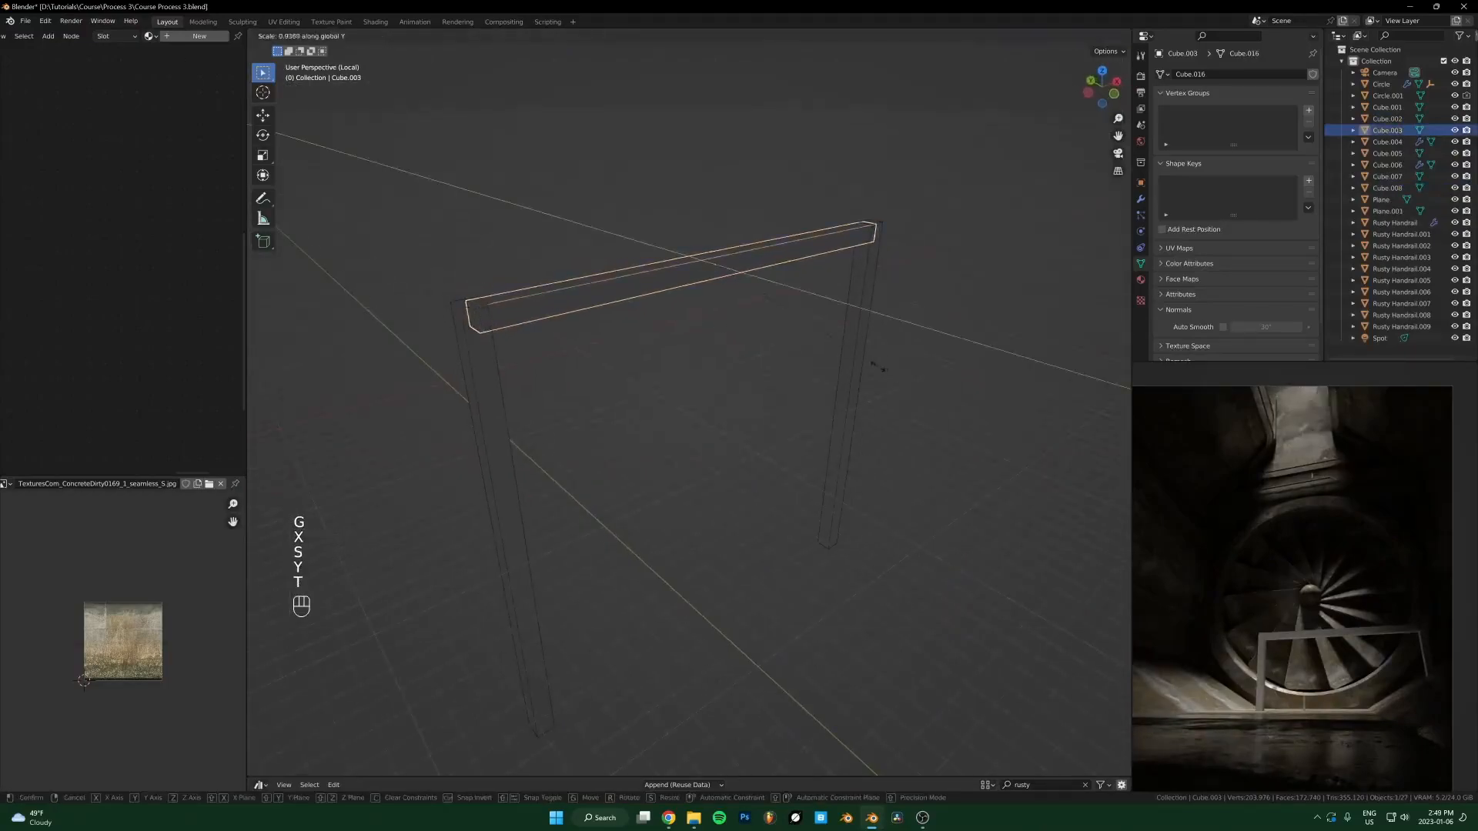
left_click(870, 368)
key("s")
key("z")
left_click(844, 375)
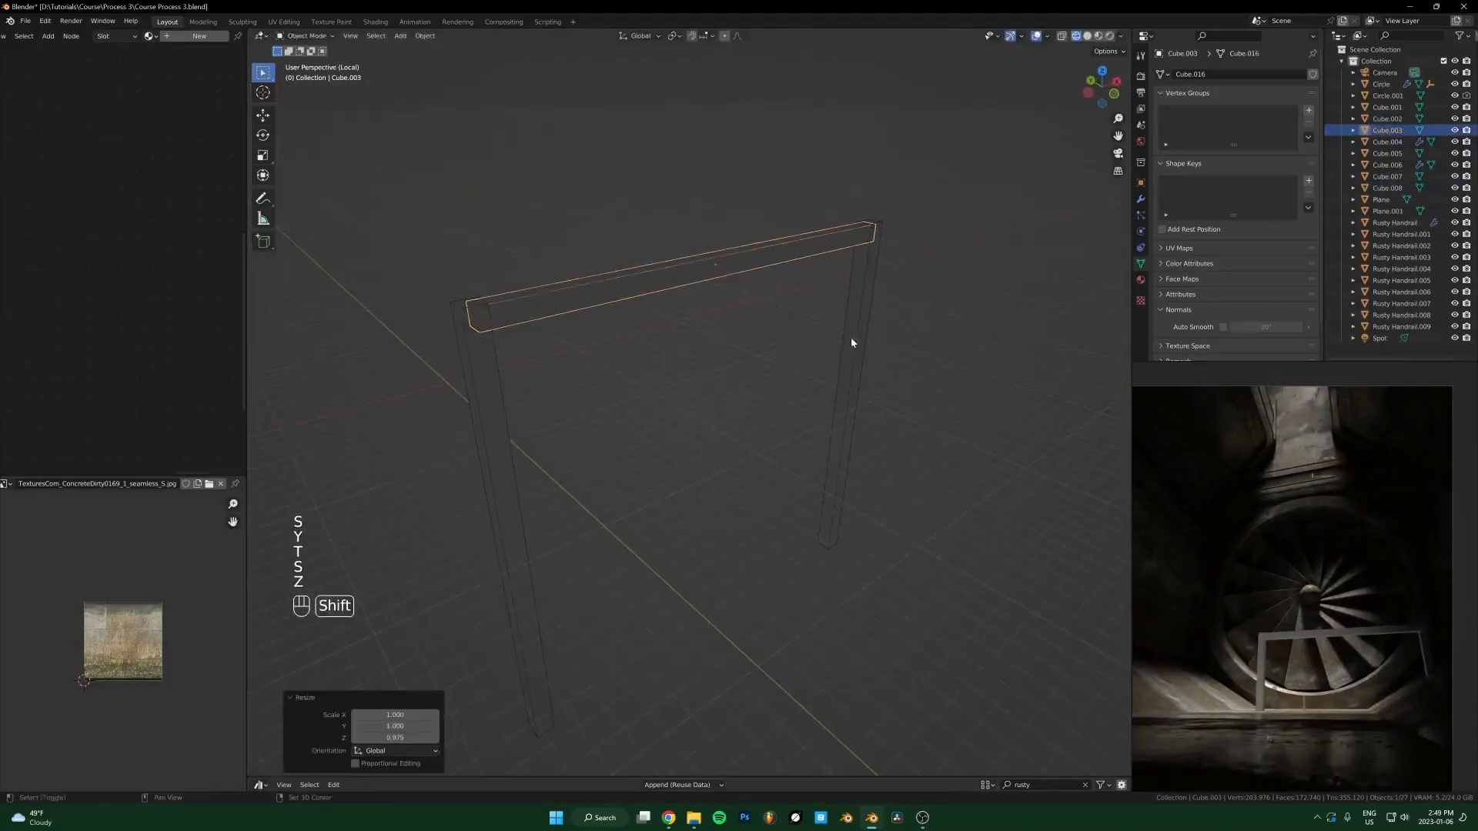
Step: Select both posts along with the beam, save the file, and duplicate the whole frame 20 m along Y in top view
left_click(531, 443, "shift")
left_click(857, 357, "shift")
key("ctrl+s")
middle_click_drag(680, 449, 763, 449)
key("shift+d")
key("Escape")
key("KP_7")
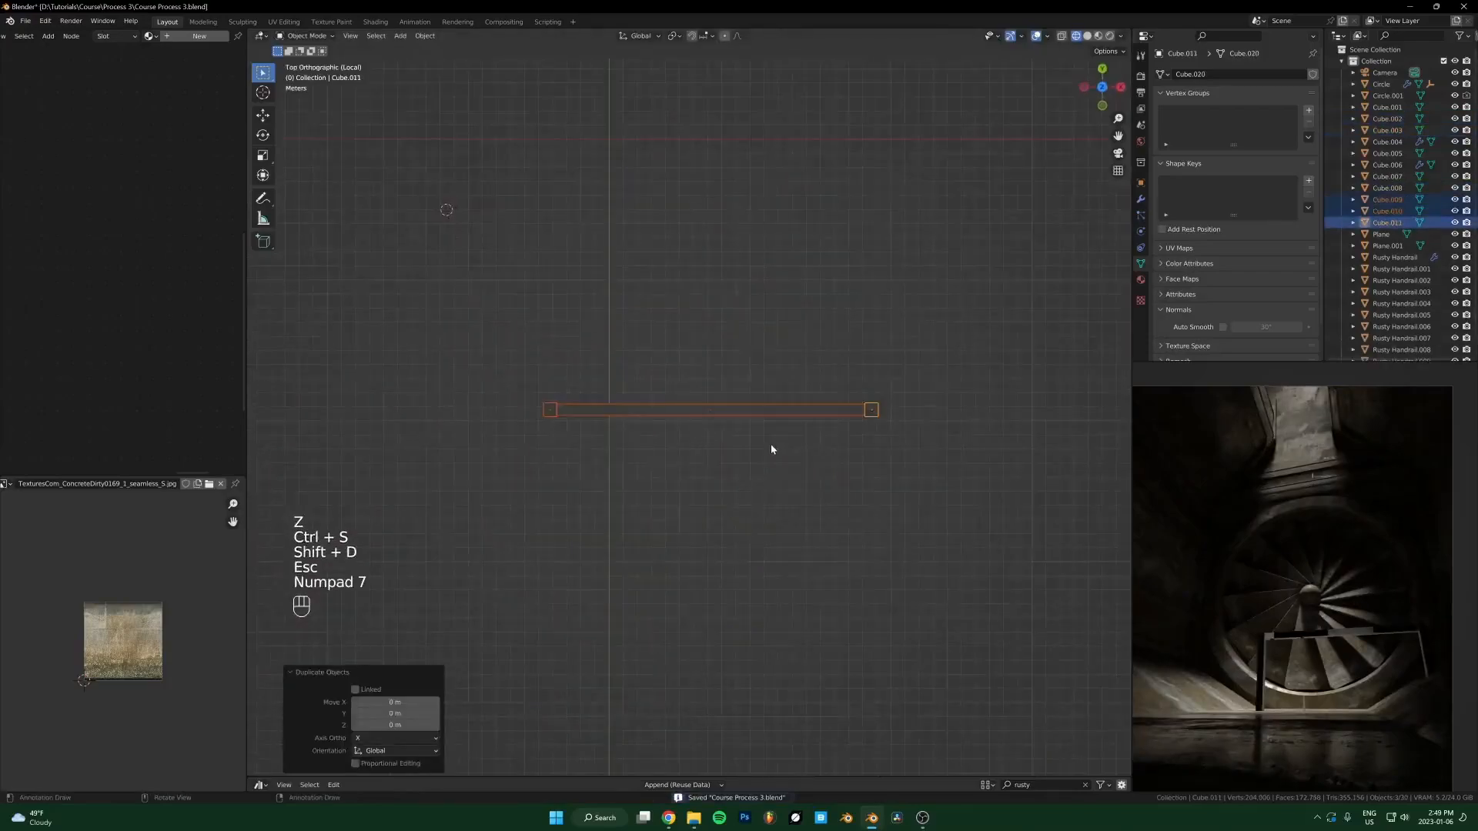
key("g")
key("y")
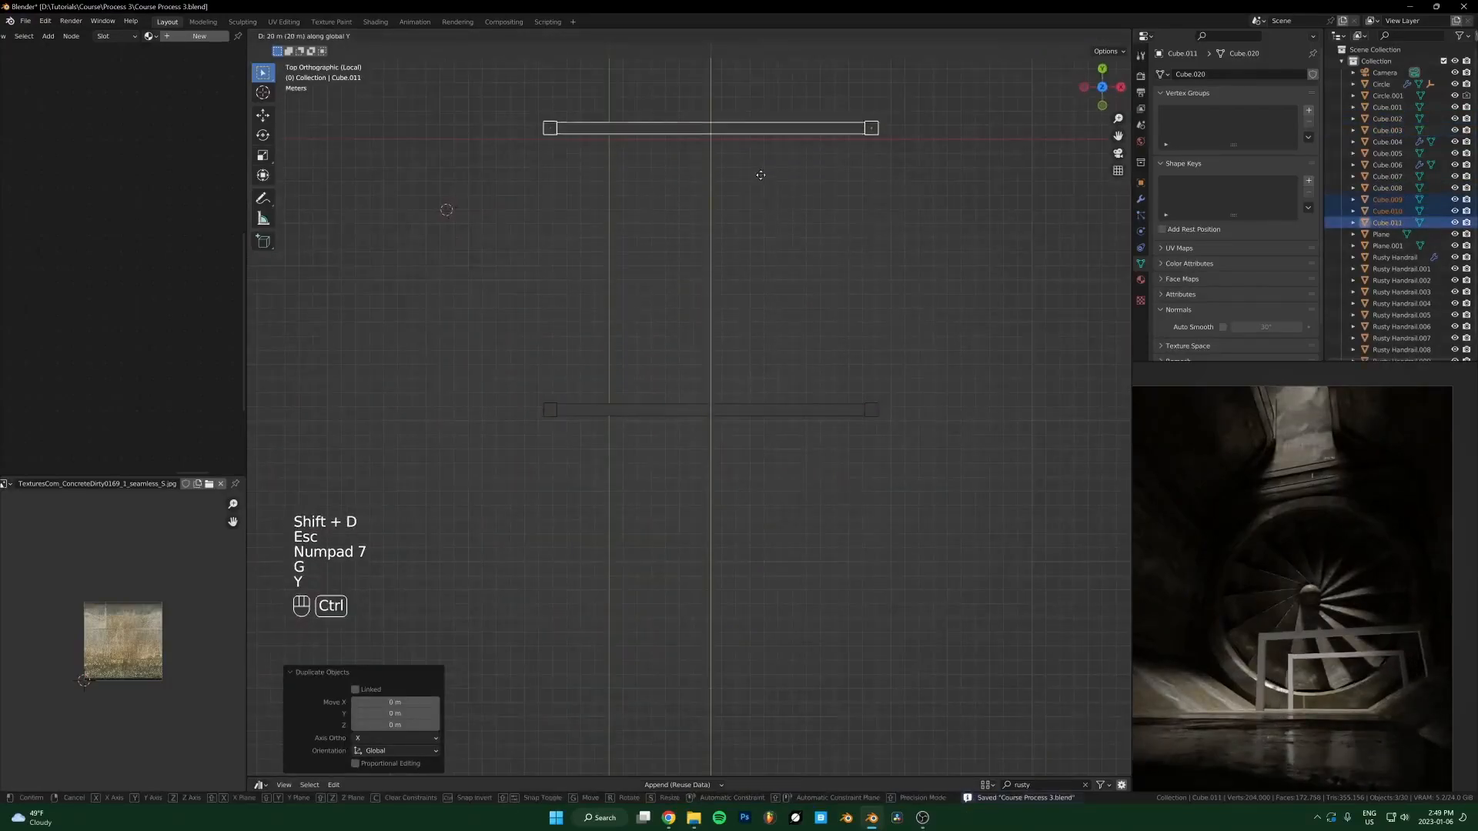
left_click(806, 286)
Step: Duplicate the front frame's horizontal beam, rotate the copy 90° and align it as a side beam linking the two frames' posts
left_click(648, 411)
key("shift+d")
left_click(659, 343)
type("r90")
left_click(672, 374)
key("g")
left_click(585, 320)
key("g")
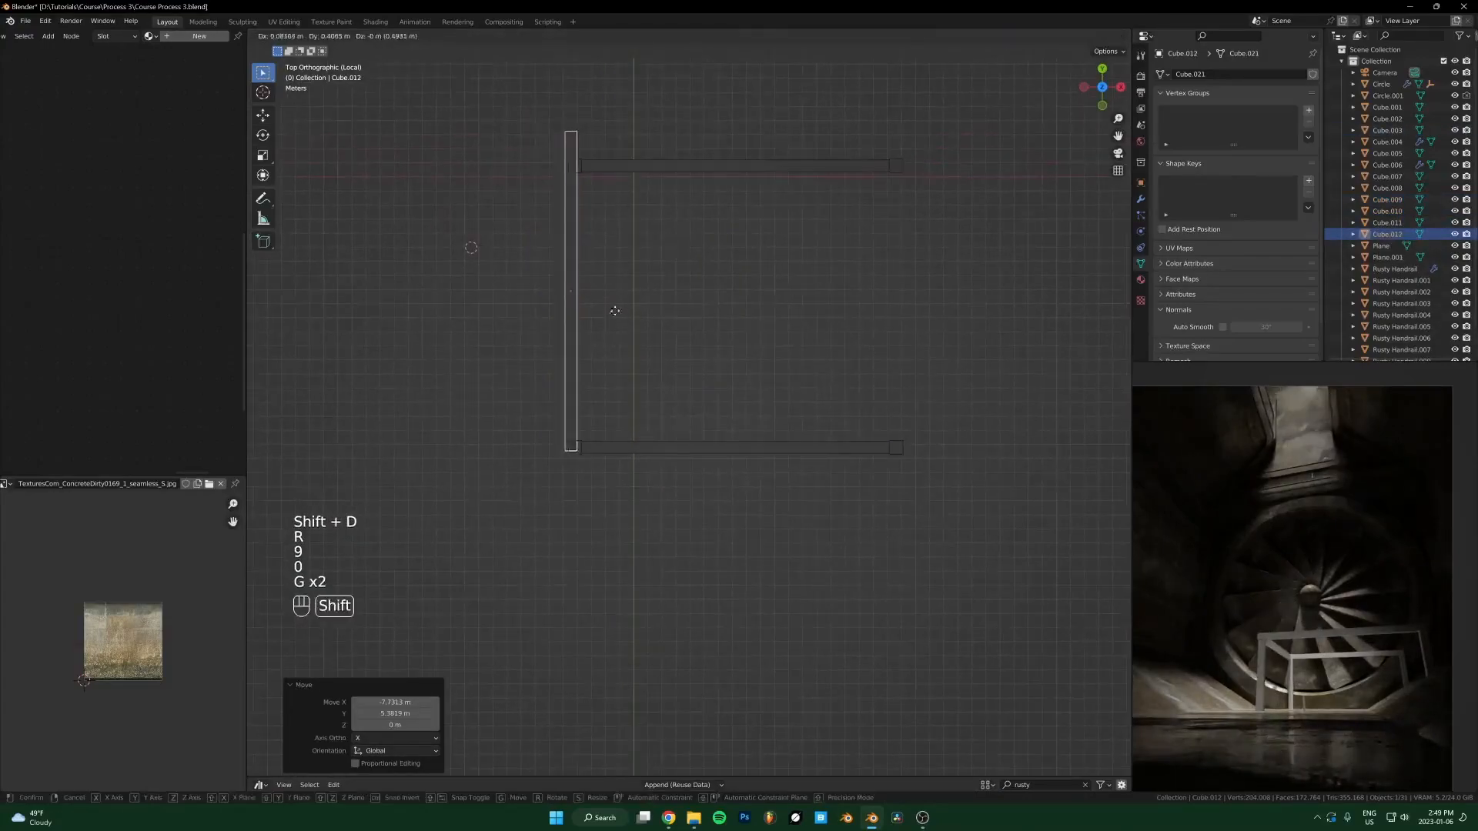
left_click(644, 248)
Step: Check the Flickr photo of the old industrial plant as reference and return to Blender
left_click(615, 166, "shift")
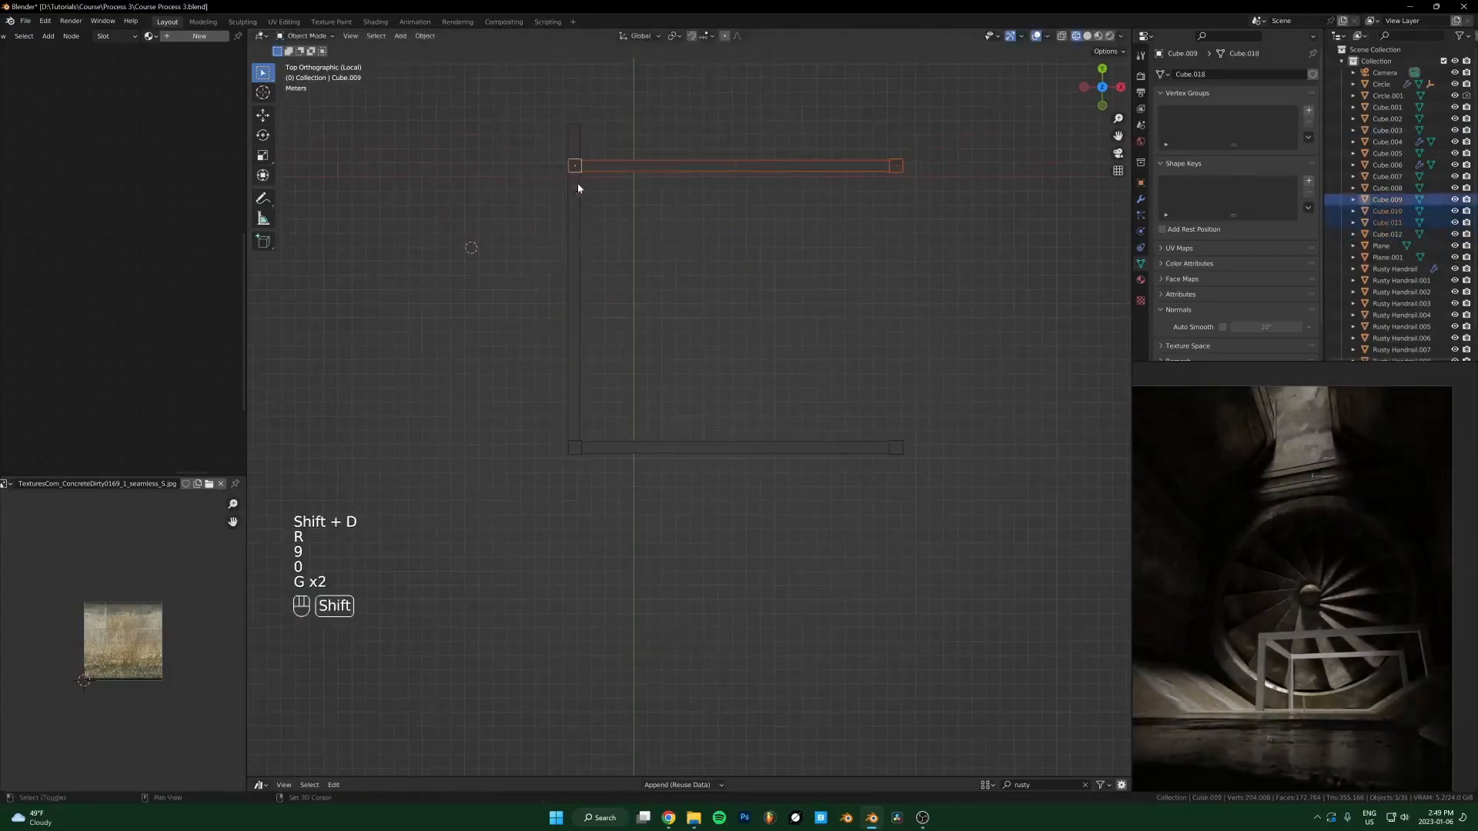
left_click(668, 819)
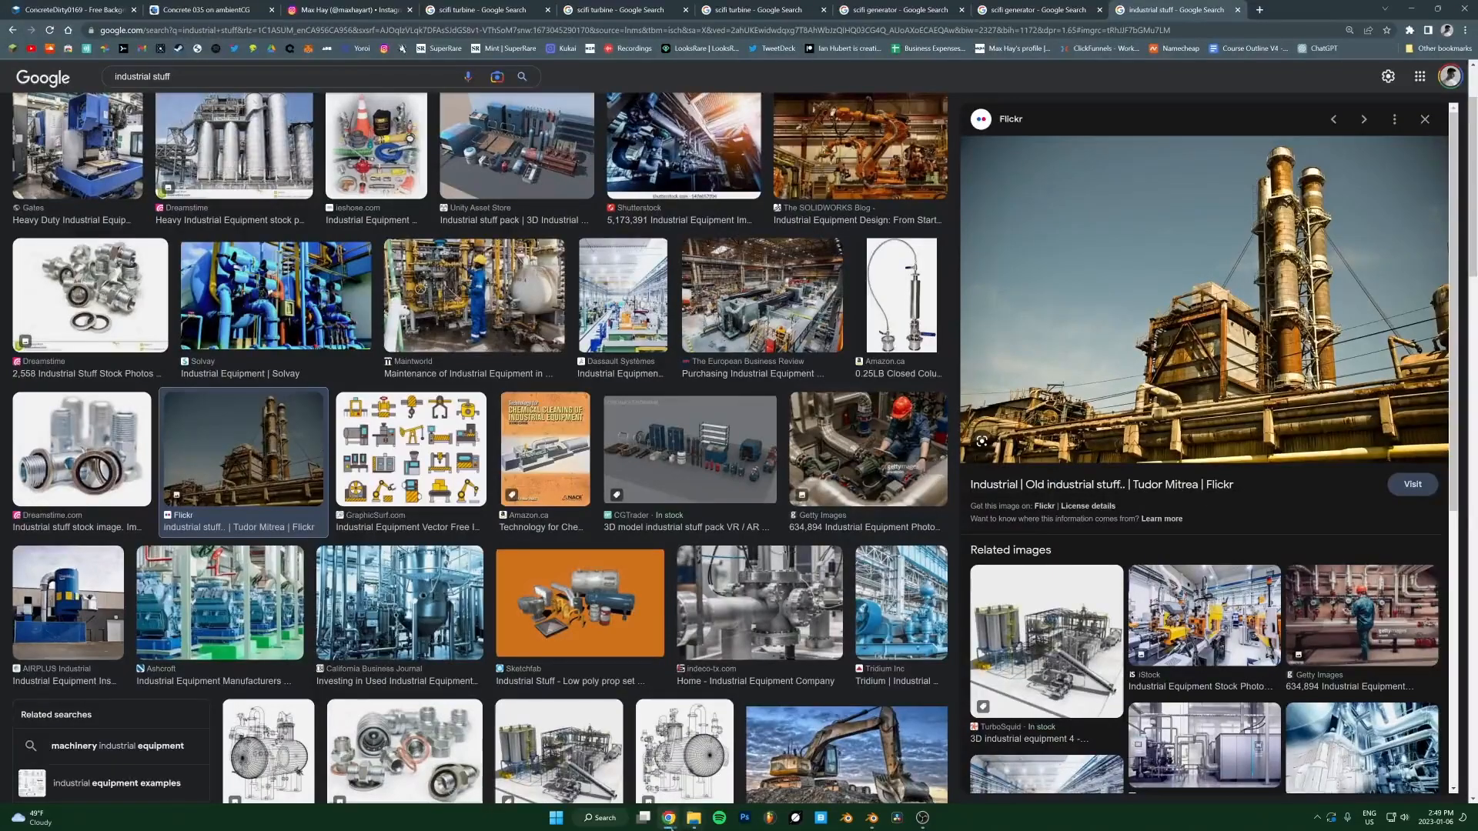
left_click(669, 820)
Step: Try duplicating the front frame's horizontal beam about 1.22 m straight down and undo the copy
middle_click_drag(722, 416, 649, 334)
left_click(649, 328)
key("KP_1")
key("shift+d")
key("z")
left_click(772, 353)
scroll(772, 353, "up", 3)
middle_click_drag(772, 353, 702, 207)
scroll(702, 206, "down", 3)
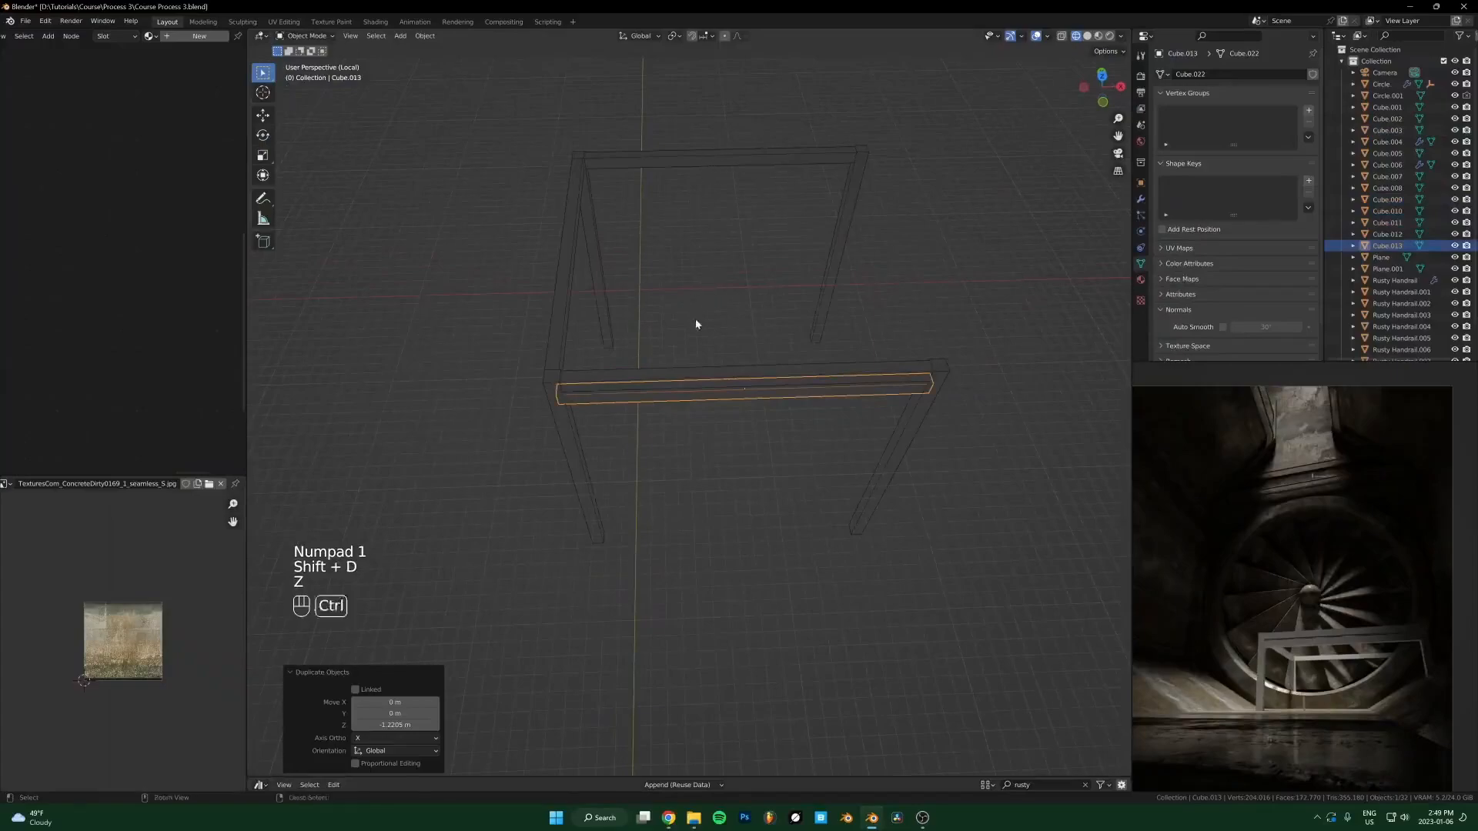
key("ctrl+z")
key("ctrl+z")
key("ctrl+shift+z")
Step: In front view, duplicate the front and rear horizontal beams about 1.26 m down along Z and fine-tune the copies' height
key("KP_1")
scroll(696, 412, "up", 3)
key("shift+d")
key("z")
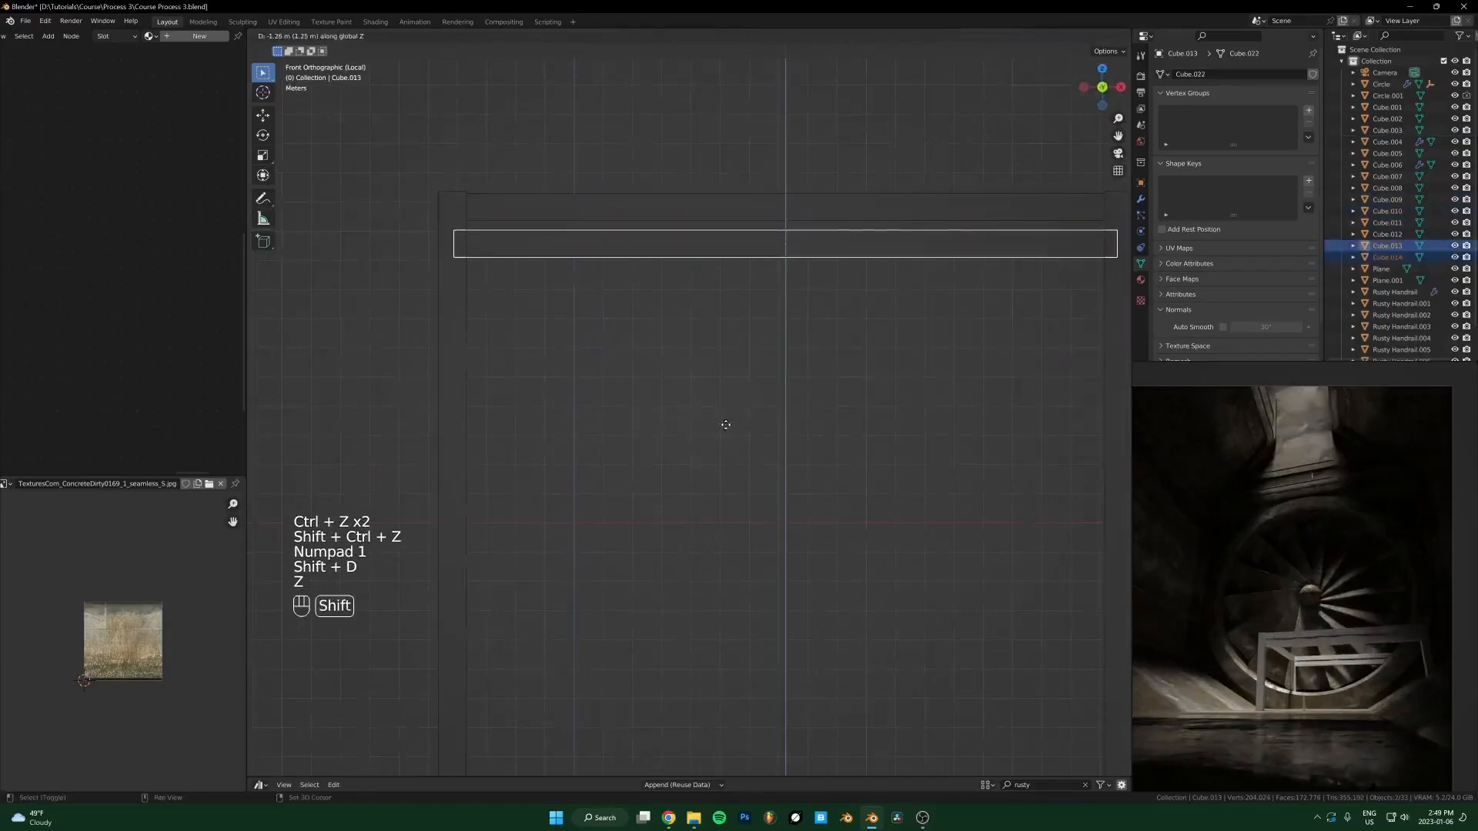
left_click(726, 425, "shift")
key("g")
key("z")
left_click(743, 344, "shift")
Step: Duplicate the side beam along X to the opposite posts and nudge the copy into line with them
middle_click_drag(652, 295, 558, 317)
left_click(558, 316)
middle_click_drag(597, 395, 640, 370)
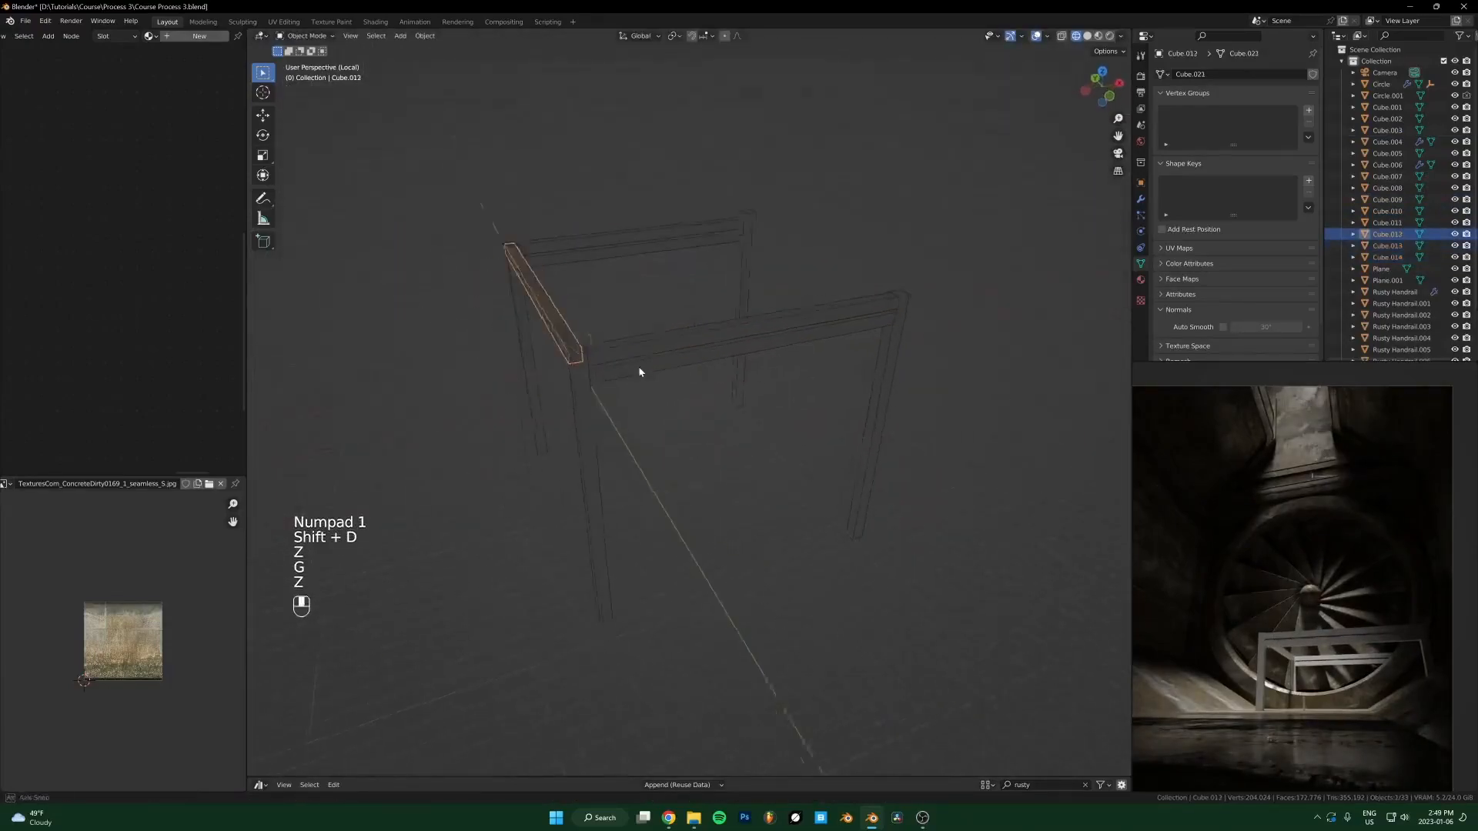
key("shift+d")
key("y")
key("x")
left_click(825, 397, "shift")
middle_click_drag(826, 397, 673, 438)
key("g")
key("x")
left_click(744, 431)
key("KP_7")
key("space")
key("g")
right_click(783, 468)
Step: In front view, duplicate a horizontal beam of the frame and place the copy about 9.56 m lower between the posts
middle_click_drag(778, 462, 626, 343)
left_click(620, 345)
key("KP_1")
key("shift+d")
left_click(710, 337)
Step: Try turning the lowered beam into a diagonal brace by rotating it 45° and scaling it 1.333 along local Z
type("r45")
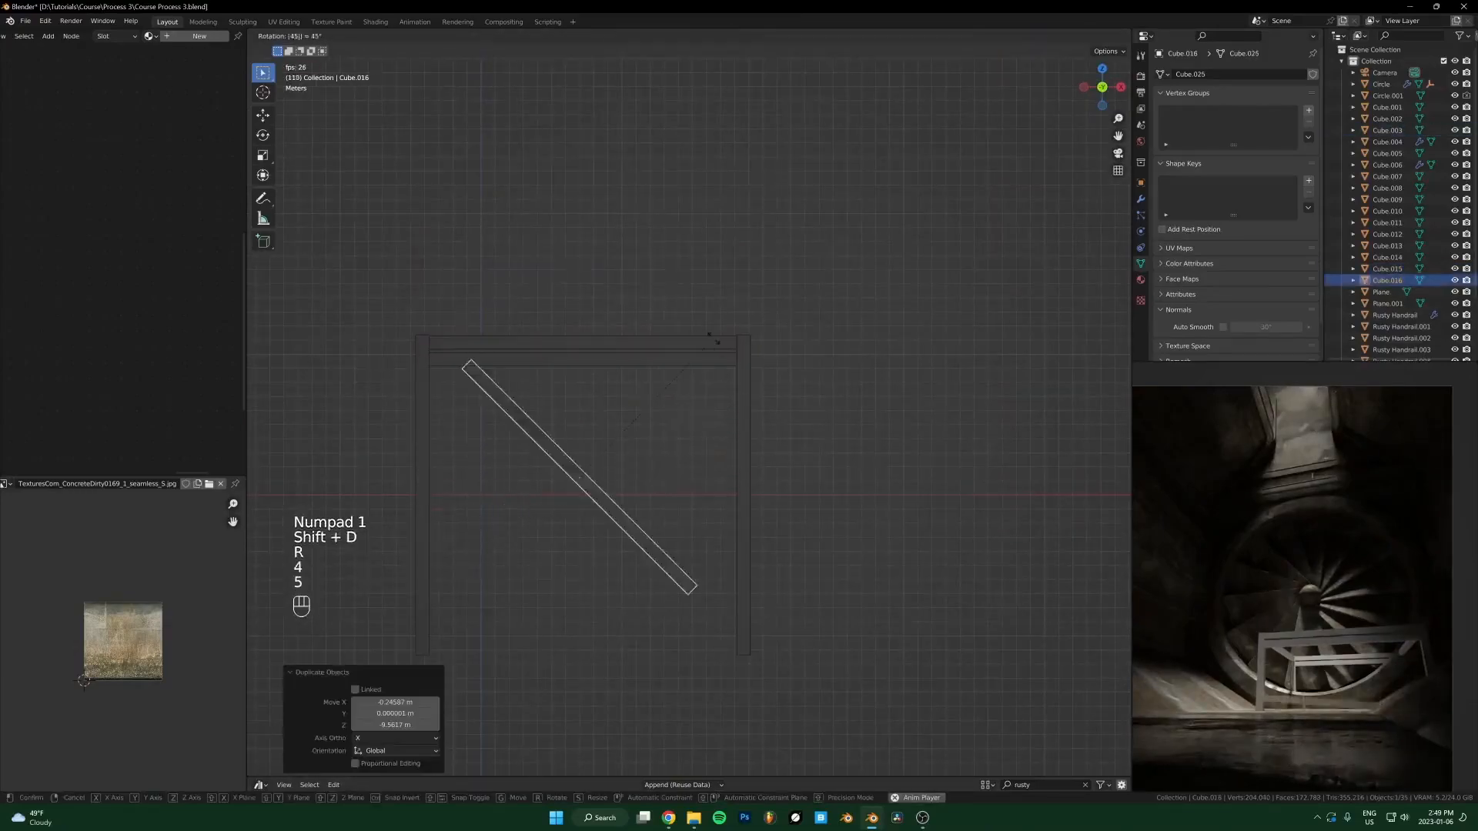
left_click(712, 338)
key("s")
key("z")
left_click(723, 492)
key("g")
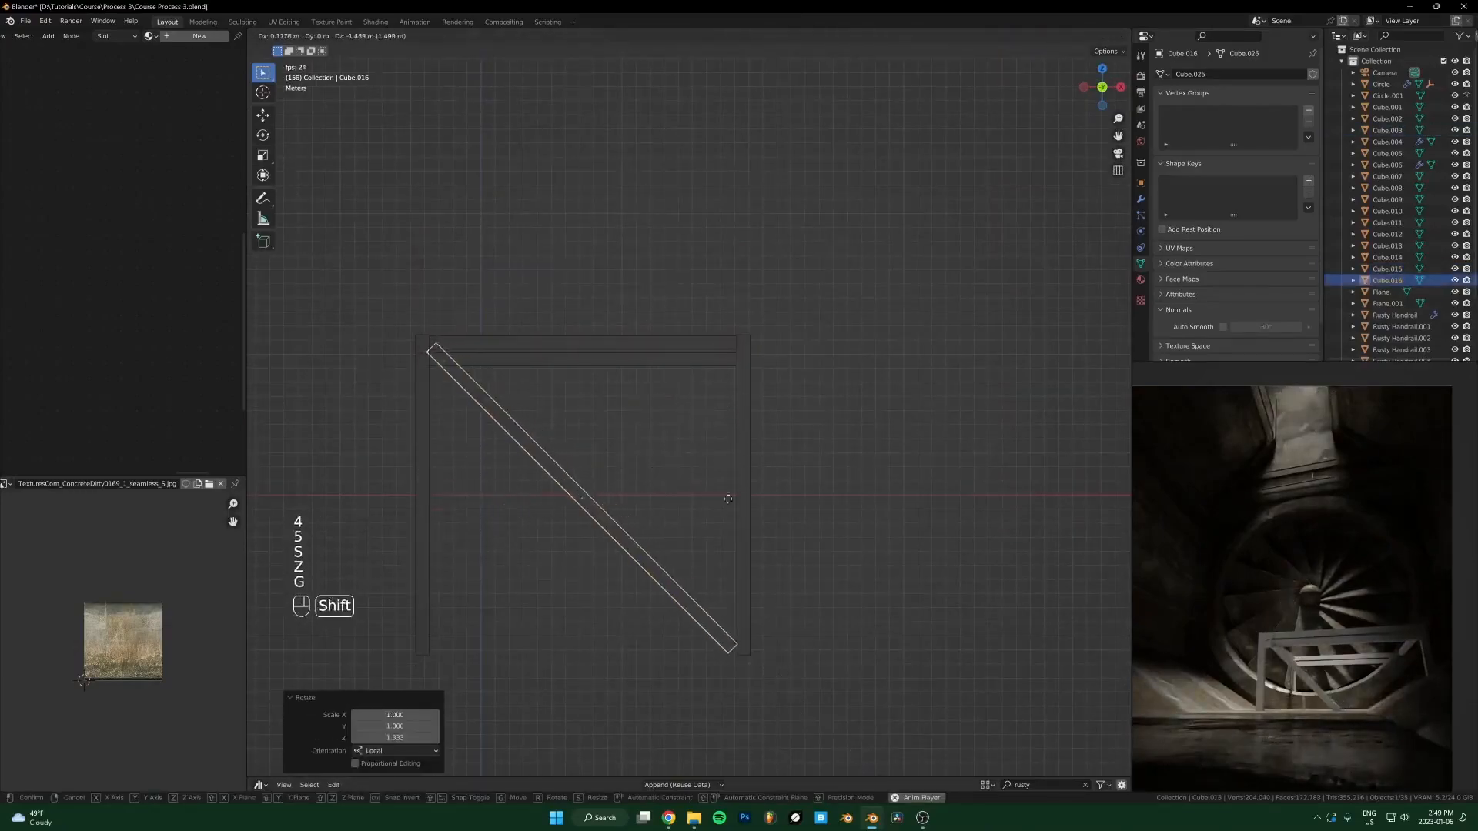
right_click(728, 494)
key("ctrl+z")
key("ctrl+z")
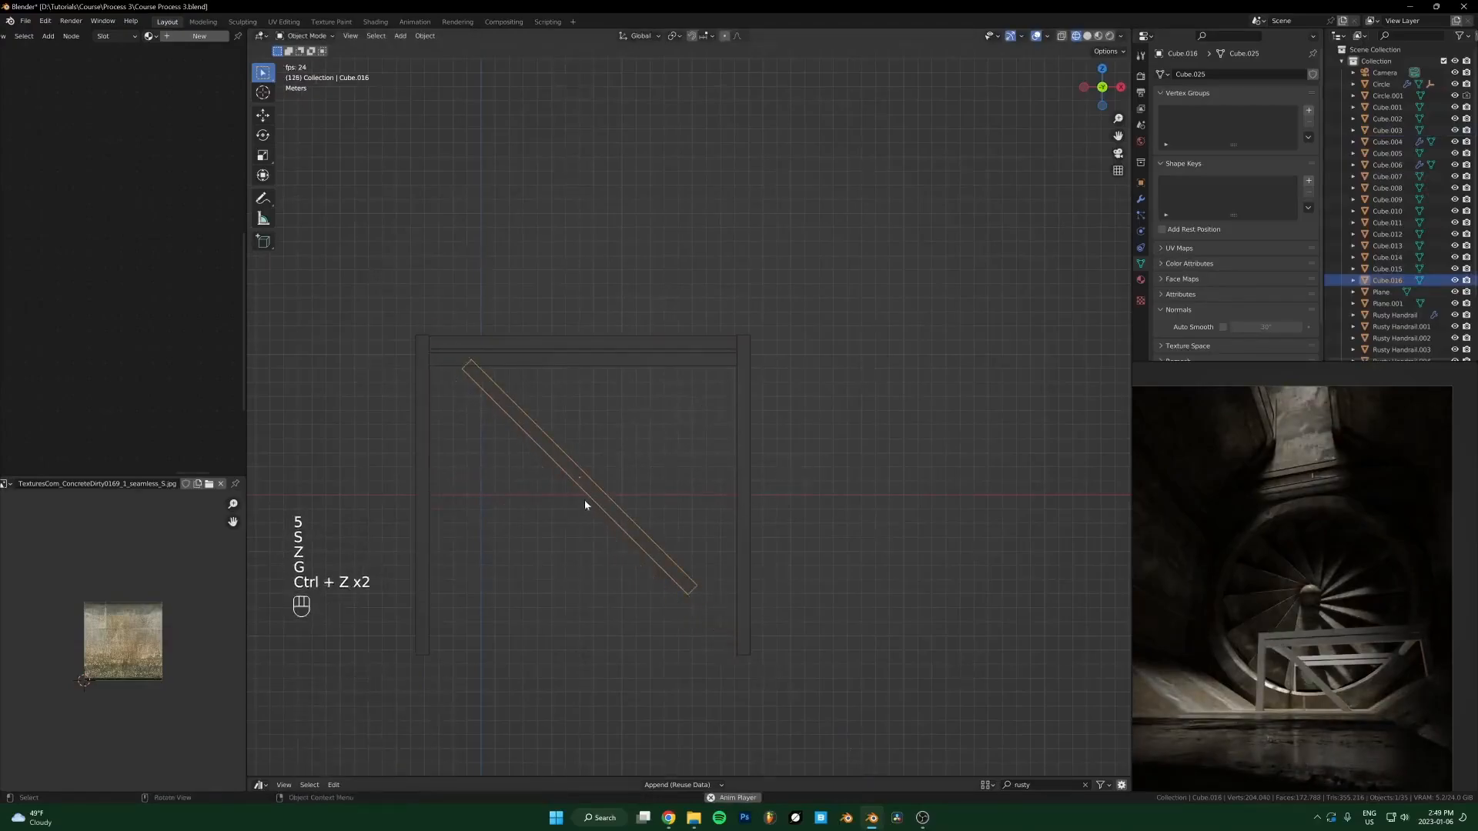
Step: Check the industrial plant photo again for its bracing and undo the beam's 45° rotation
left_click(771, 819)
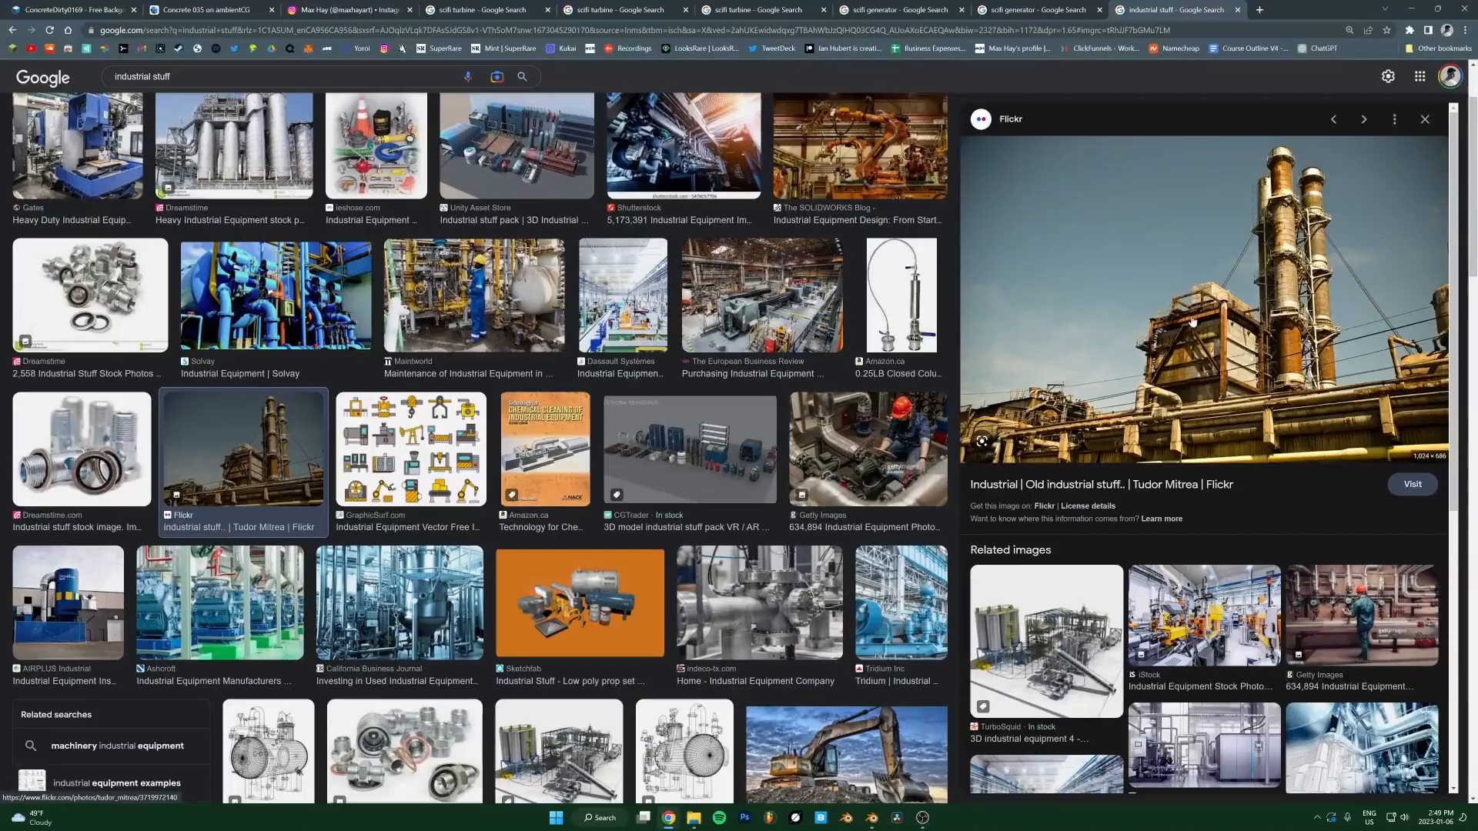
left_click(681, 822)
middle_click_drag(657, 534, 689, 415, "shift")
key("ctrl+z")
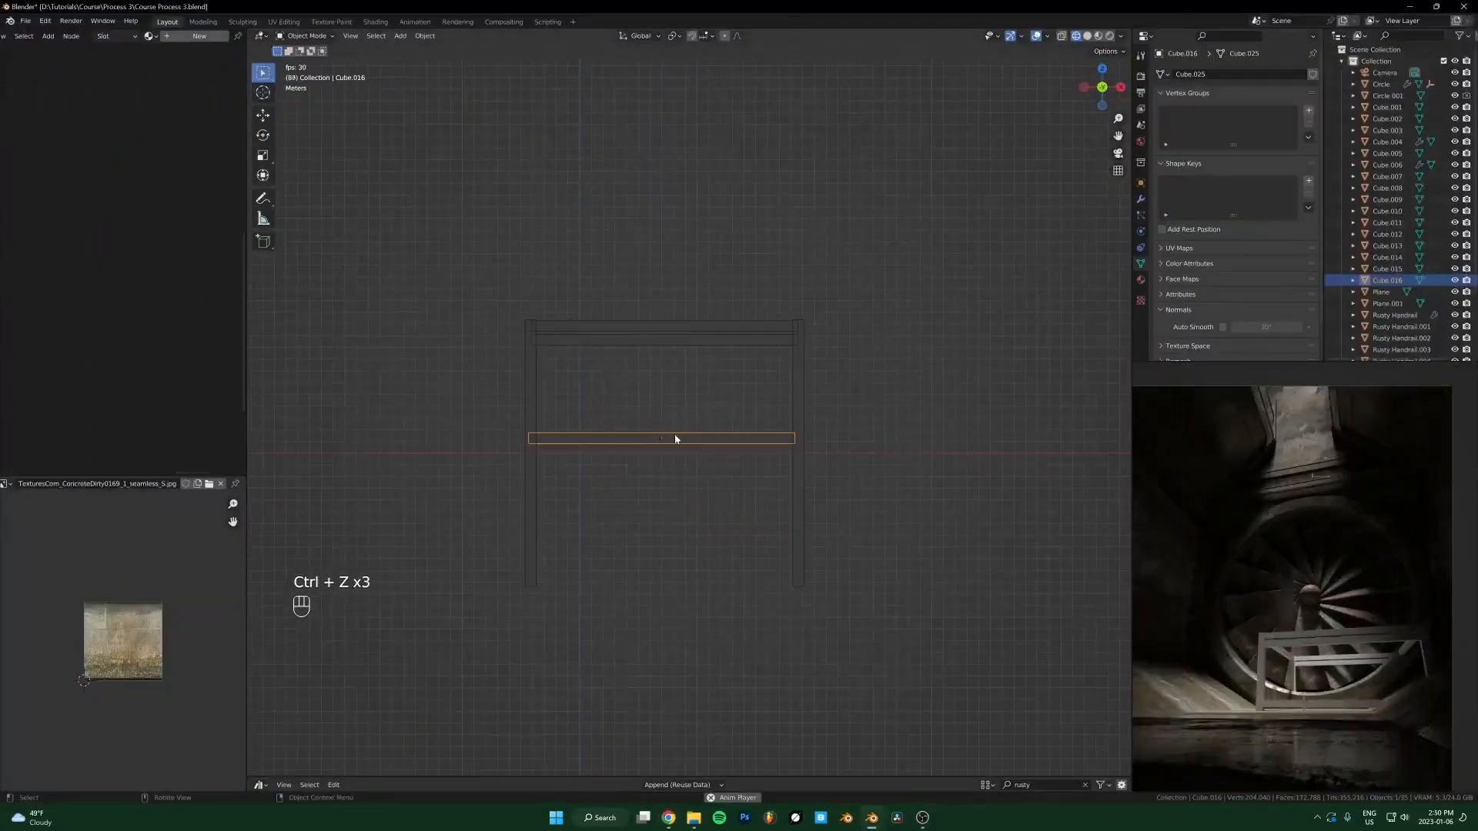
Step: Cut an edge loop across the middle of the lowered beam and delete the box-selected vertices at its right end
key("Tab")
key("1")
key("ctrl+r")
left_click(736, 440)
right_click(736, 440)
key("1")
left_click_drag(761, 394, 874, 523)
key("x")
left_click(740, 427)
key("Tab")
key("q")
left_click(710, 431)
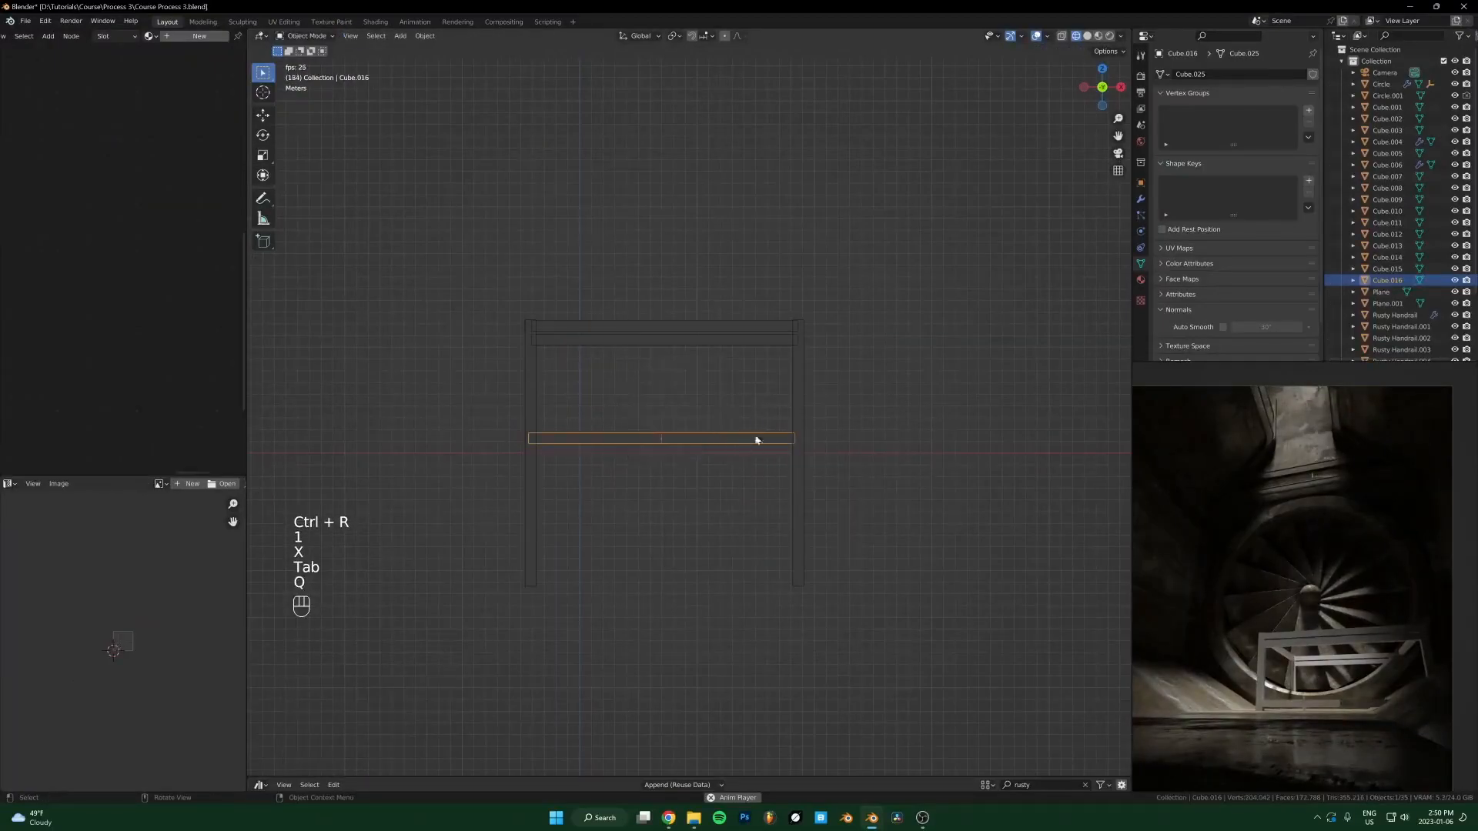
Step: Delete the leftover right-end vertices so only the left half of the lowered beam remains
key("Tab")
left_click_drag(835, 399, 777, 462)
key("x")
left_click(787, 429)
scroll(696, 452, "up", 3)
key("Tab")
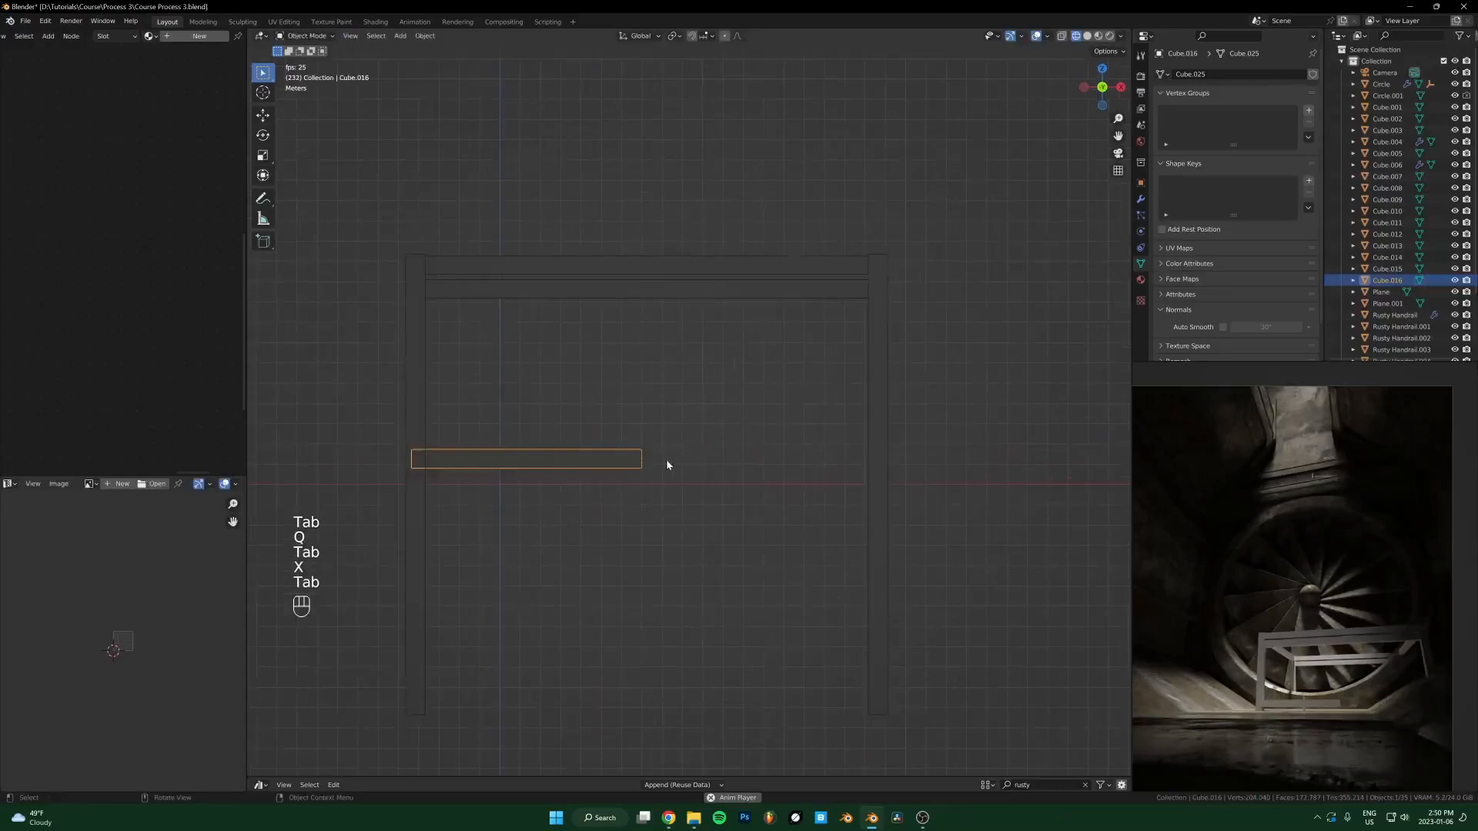
Step: Add a Mirror modifier to the half beam with only the Z axis enabled, and save the file
key("q")
left_click(667, 465)
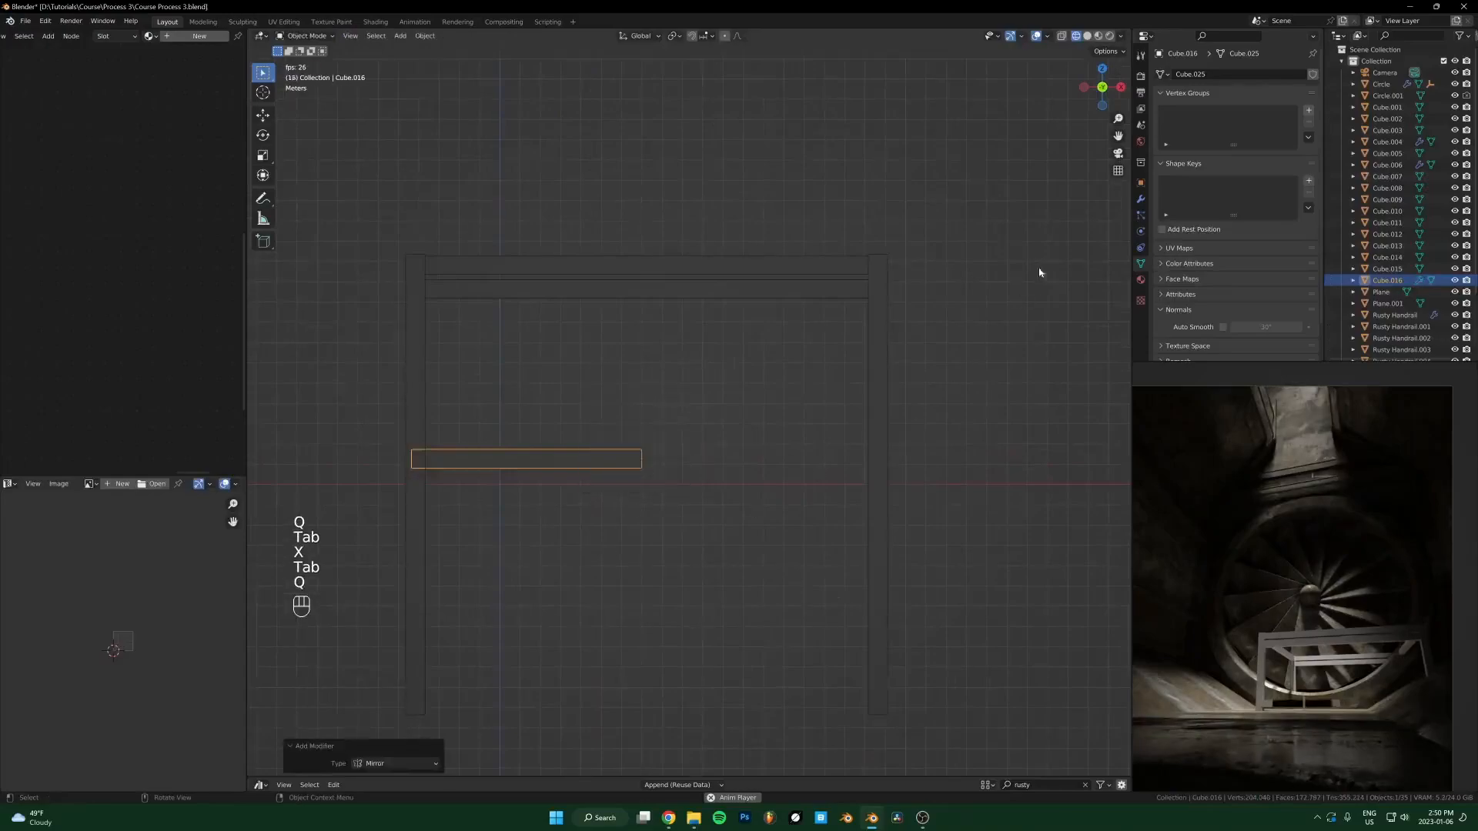
left_click(1141, 201)
left_click(1283, 110)
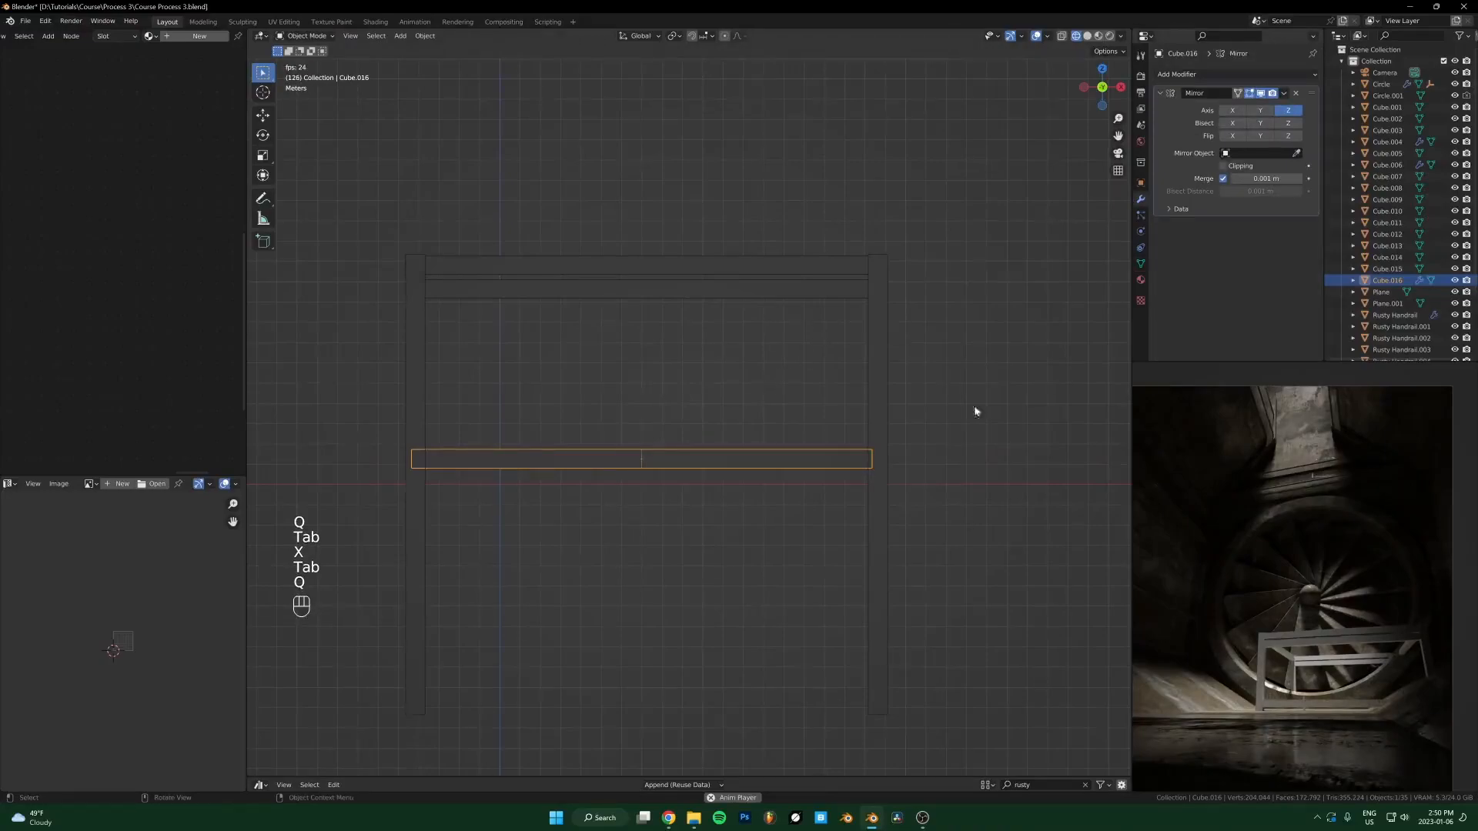
key("ctrl+s")
Step: Add an edge loop to the half beam close to its mirror centre
key("Tab")
key("1")
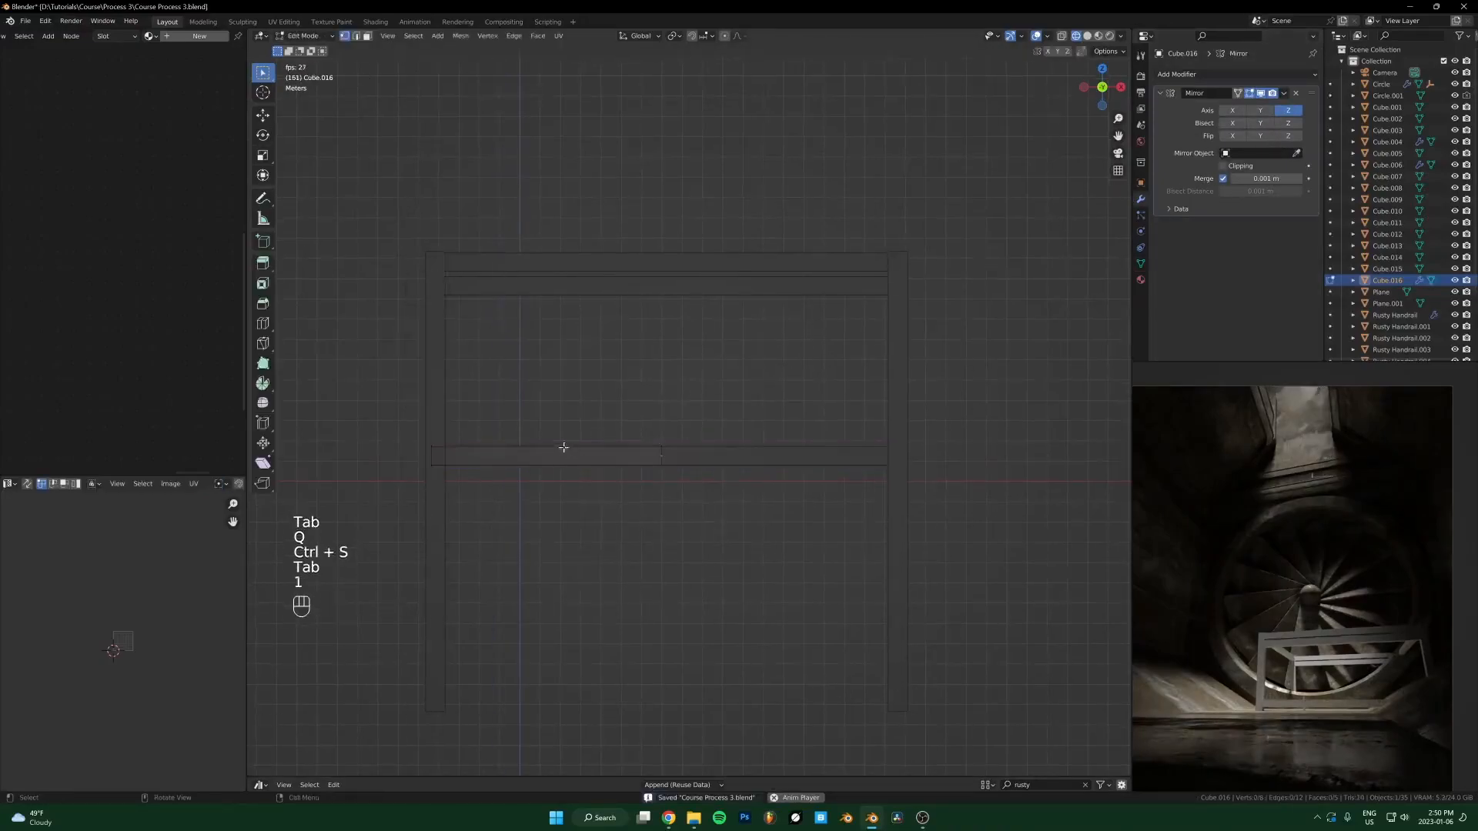
key("ctrl+r")
left_click(645, 448)
left_click(726, 445)
Step: Lower the half beam's outer end vertices toward the post's foot and raise its centre vertices to the upper beam, forming mirrored diagonal braces
key("alt+z")
left_click_drag(451, 419, 427, 510)
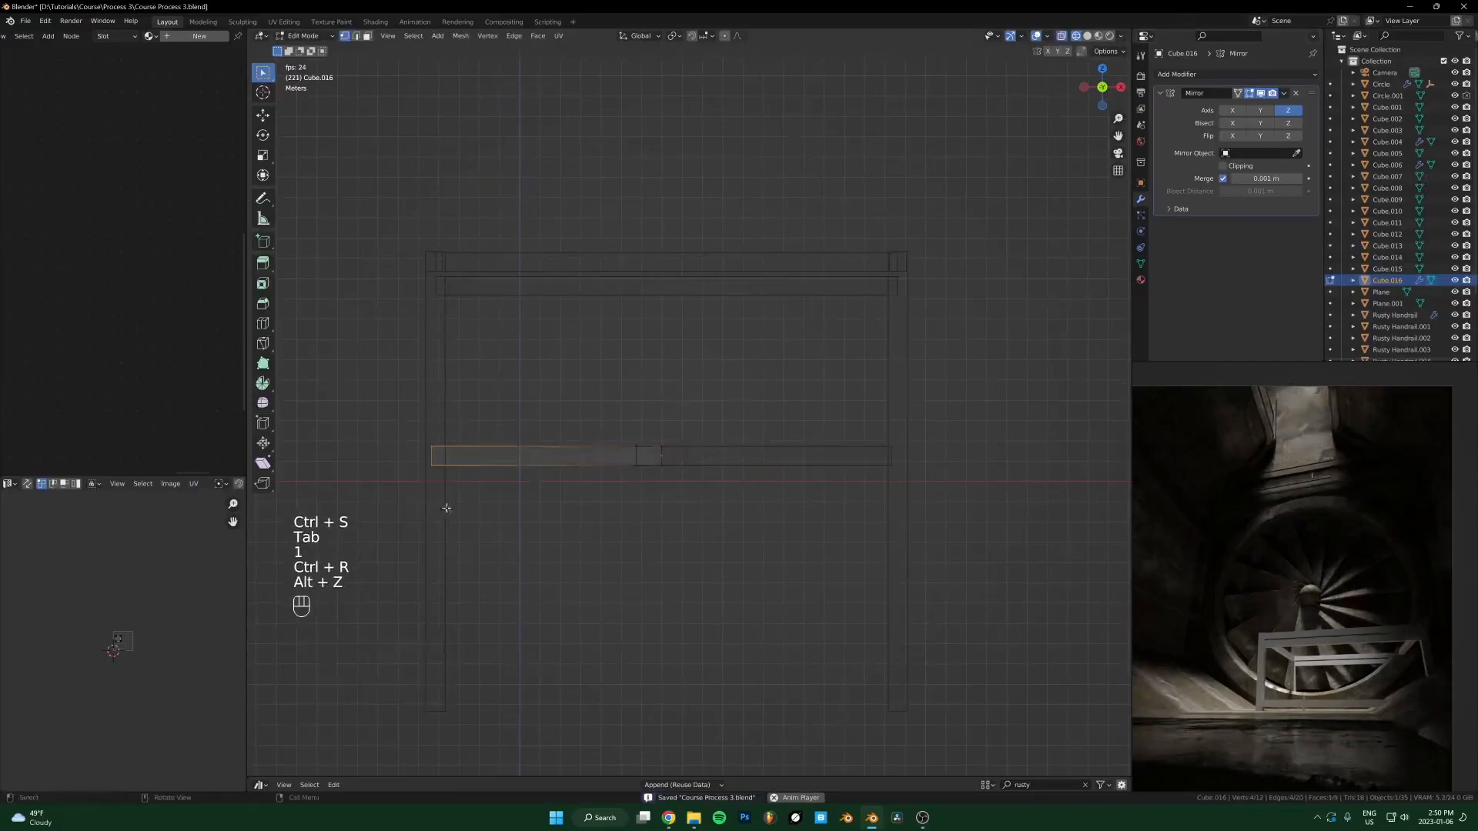
key("g")
key("z")
left_click(626, 667)
left_click_drag(711, 399, 617, 522)
key("g")
left_click(615, 352)
key("s")
key("z")
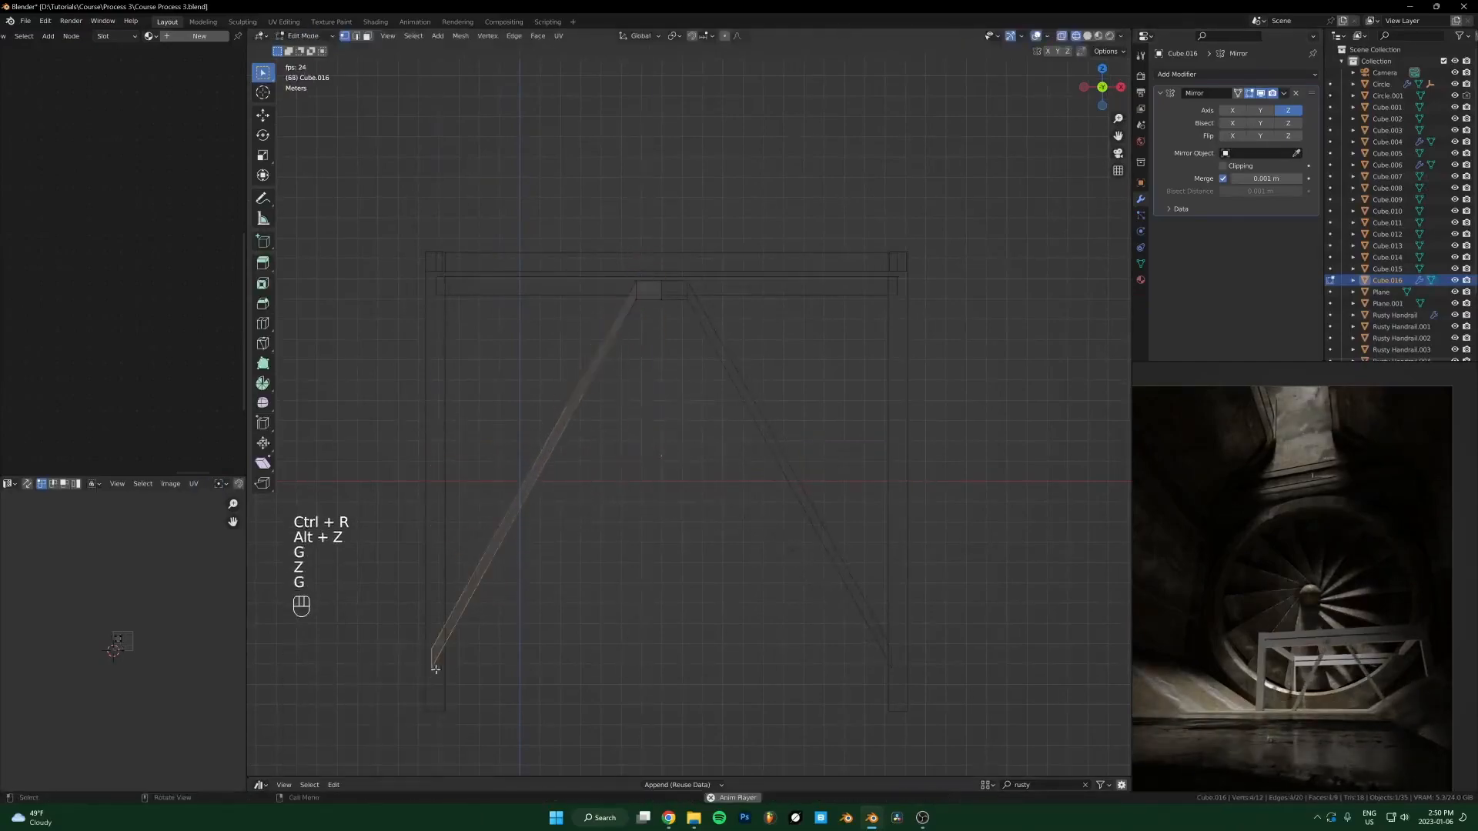
key("Escape")
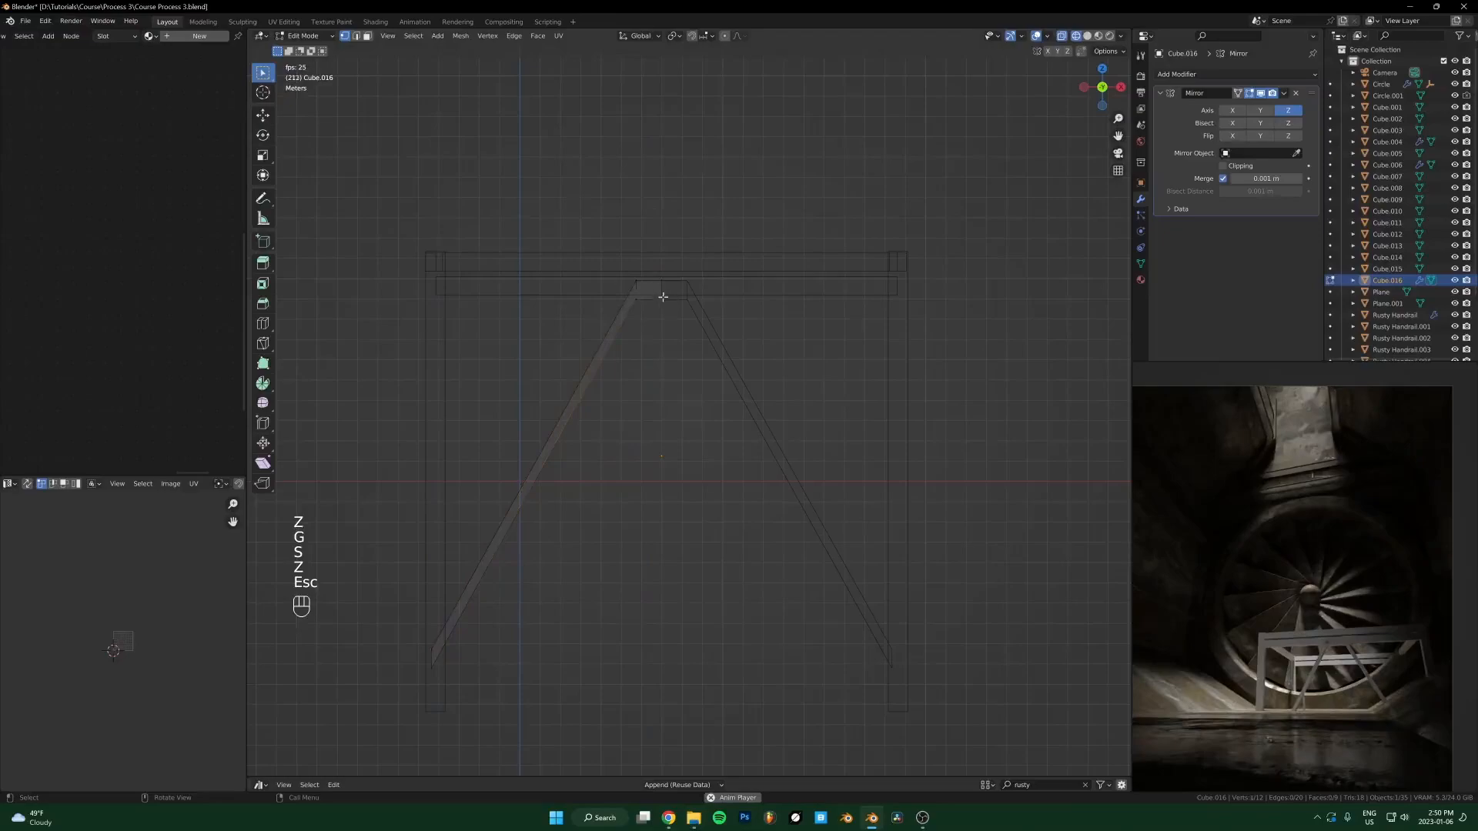
key("g")
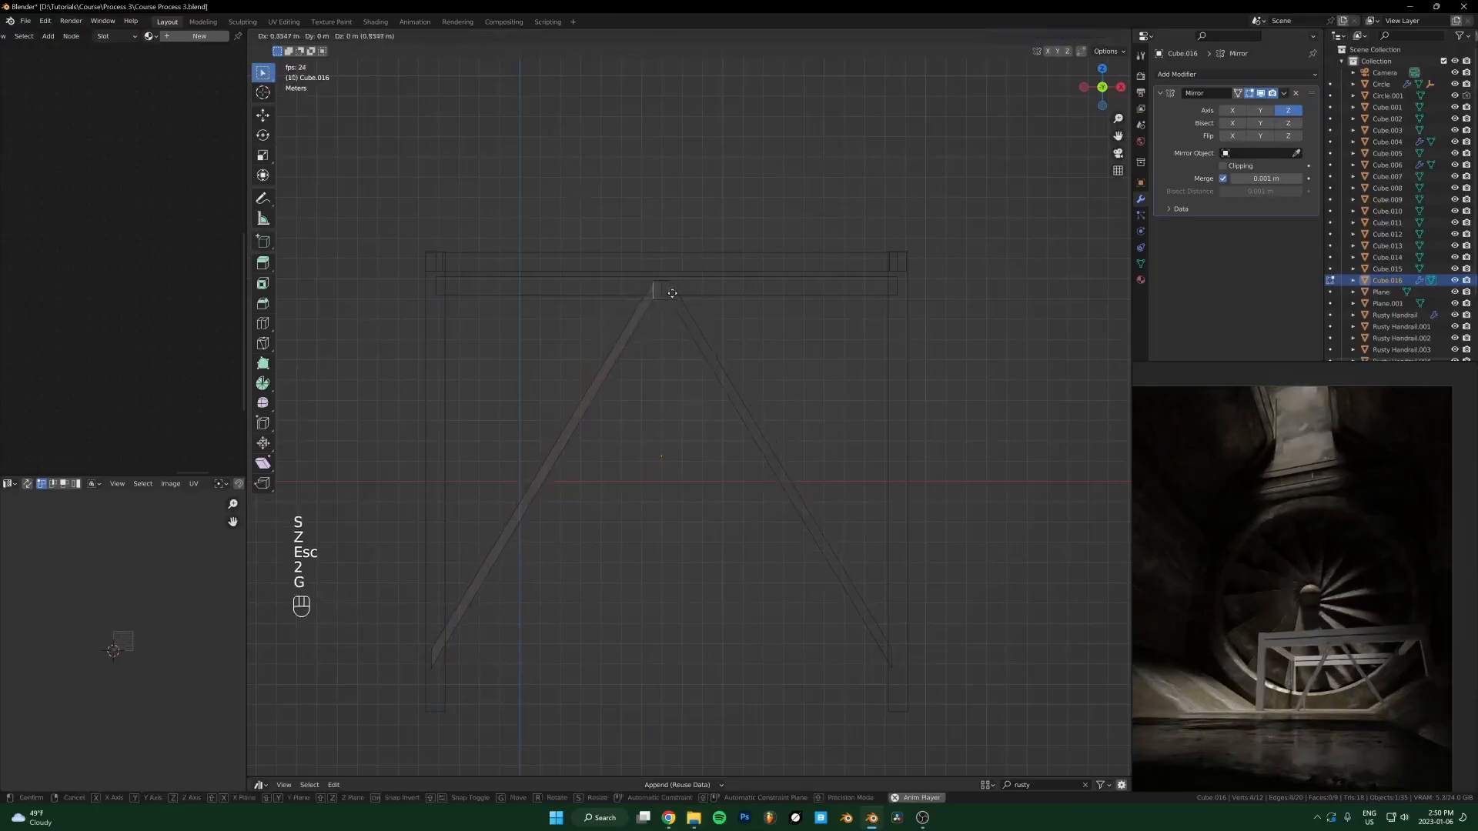
key("Escape")
key("1")
key("g")
key("x")
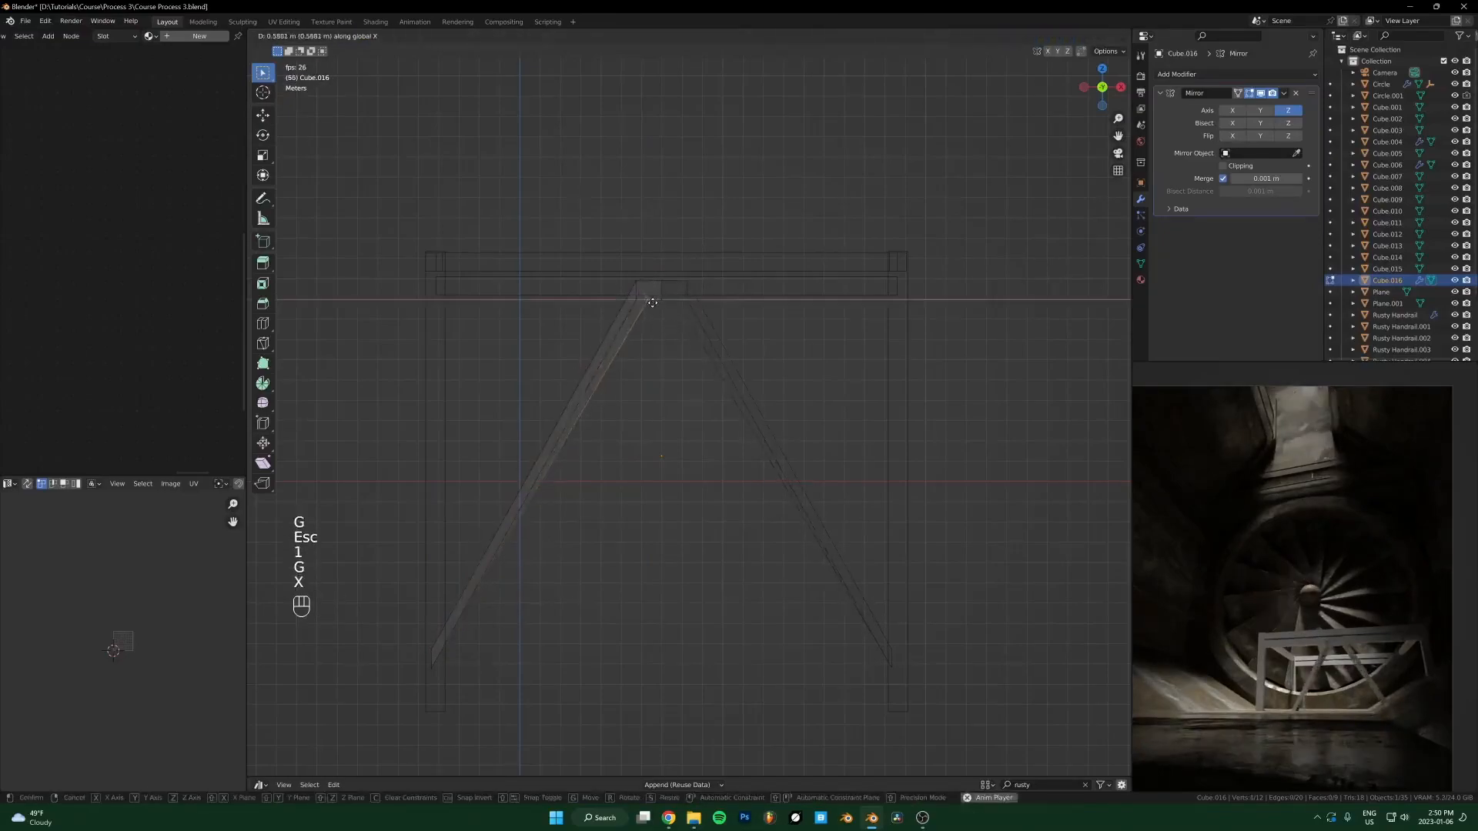
key("Escape")
key("alt+z")
key("g")
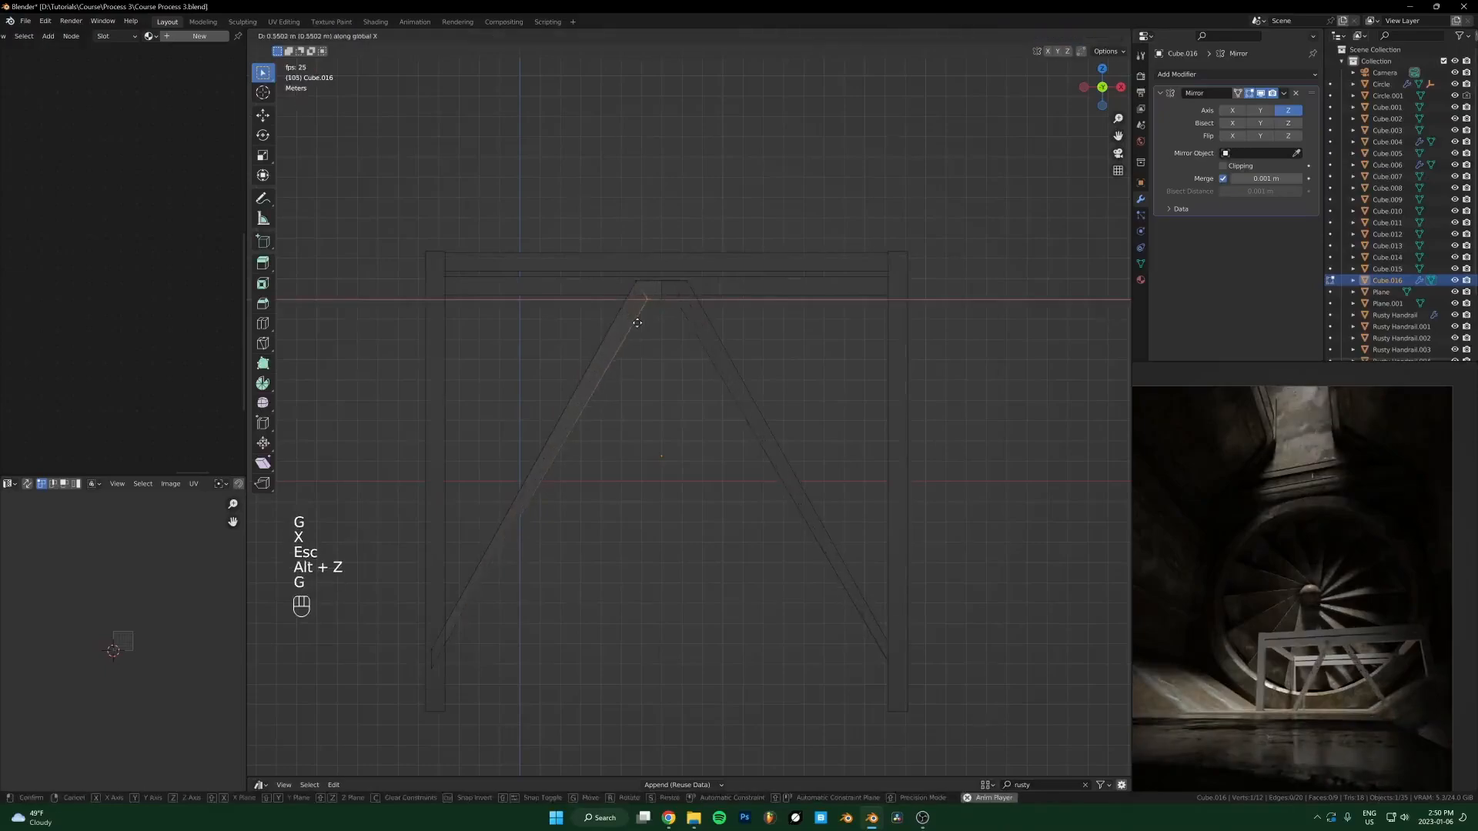
key("Escape")
Step: Try thickening the diagonal brace by moving its lower edge about 0.55 m along X, and undo the move
left_click(427, 699, "shift")
key("g")
middle_click(530, 625)
key("shift")
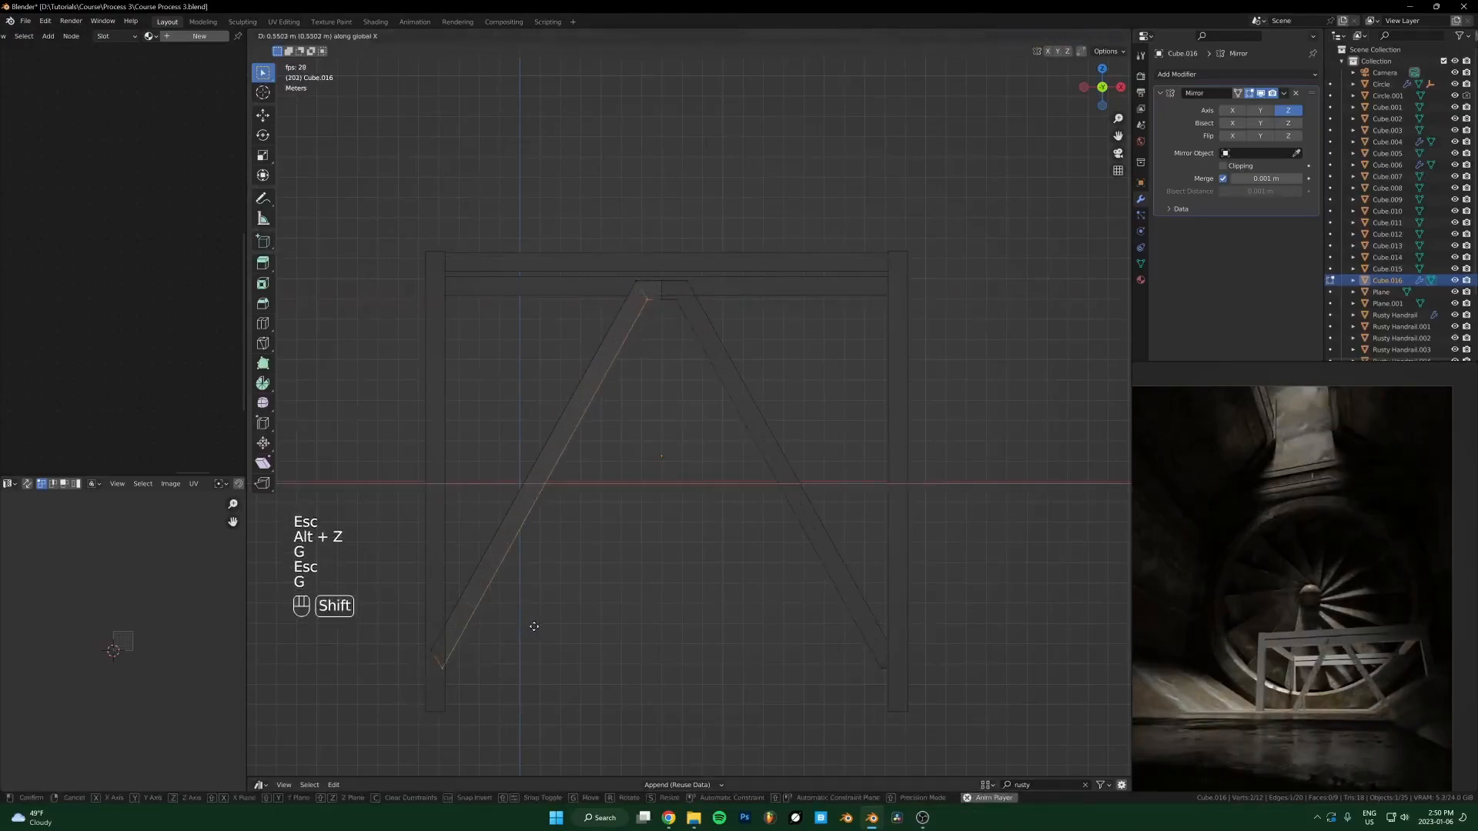
left_click(534, 626, "shift")
middle_click_drag(634, 670, 757, 498, "shift")
key("alt+z")
scroll(643, 570, "up", 2)
key("ctrl+z")
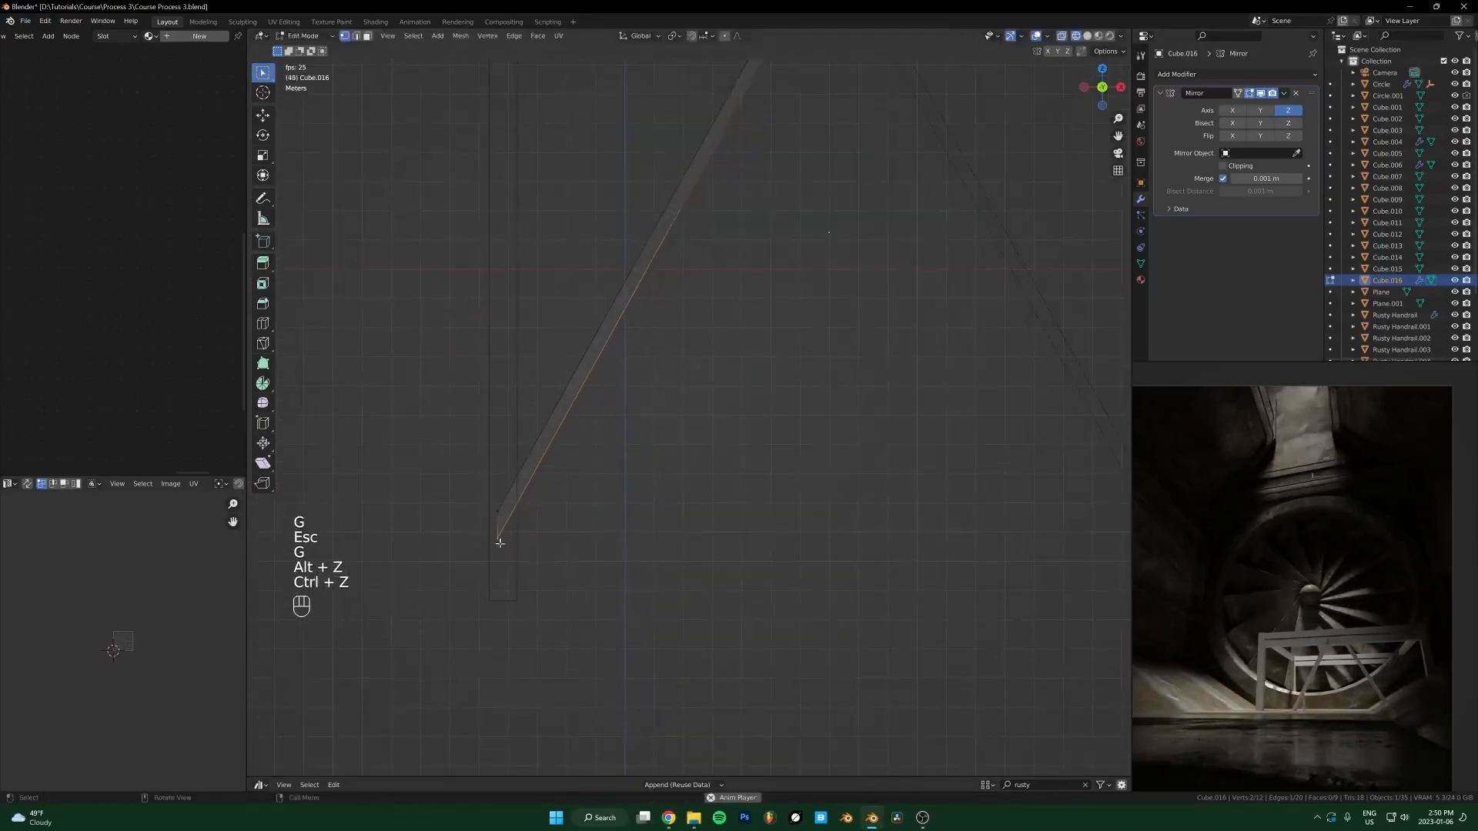
Step: With X-ray on, move the brace's underside vertices along X to thicken the diagonal leg, and leave Edit Mode
scroll(518, 521, "down", 4)
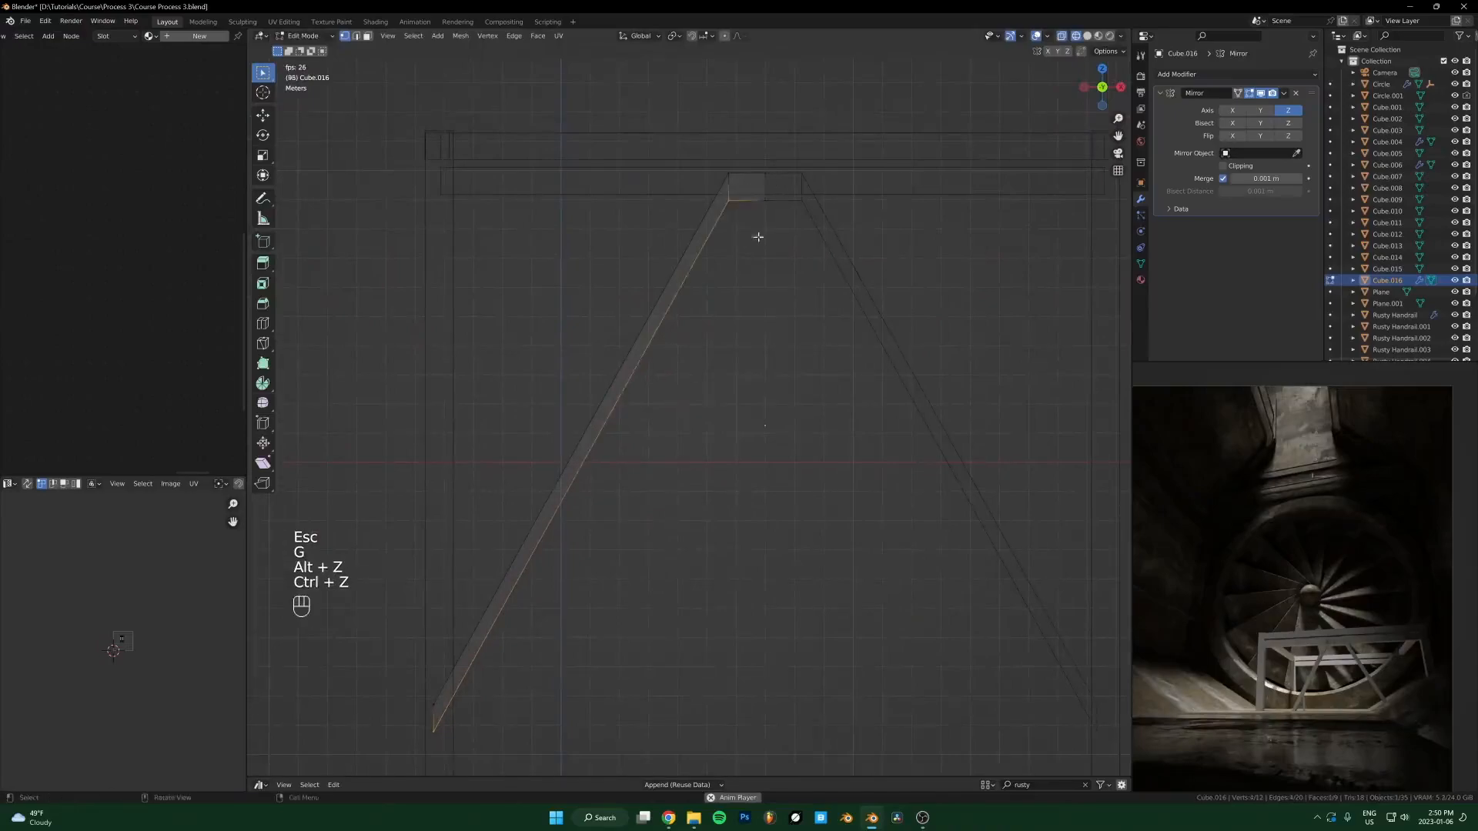
key("g")
key("x")
left_click(778, 242)
middle_click_drag(539, 677, 569, 476, "shift")
middle_click_drag(681, 375, 791, 480, "shift")
key("Tab")
scroll(716, 406, "down", 2)
key("alt+z")
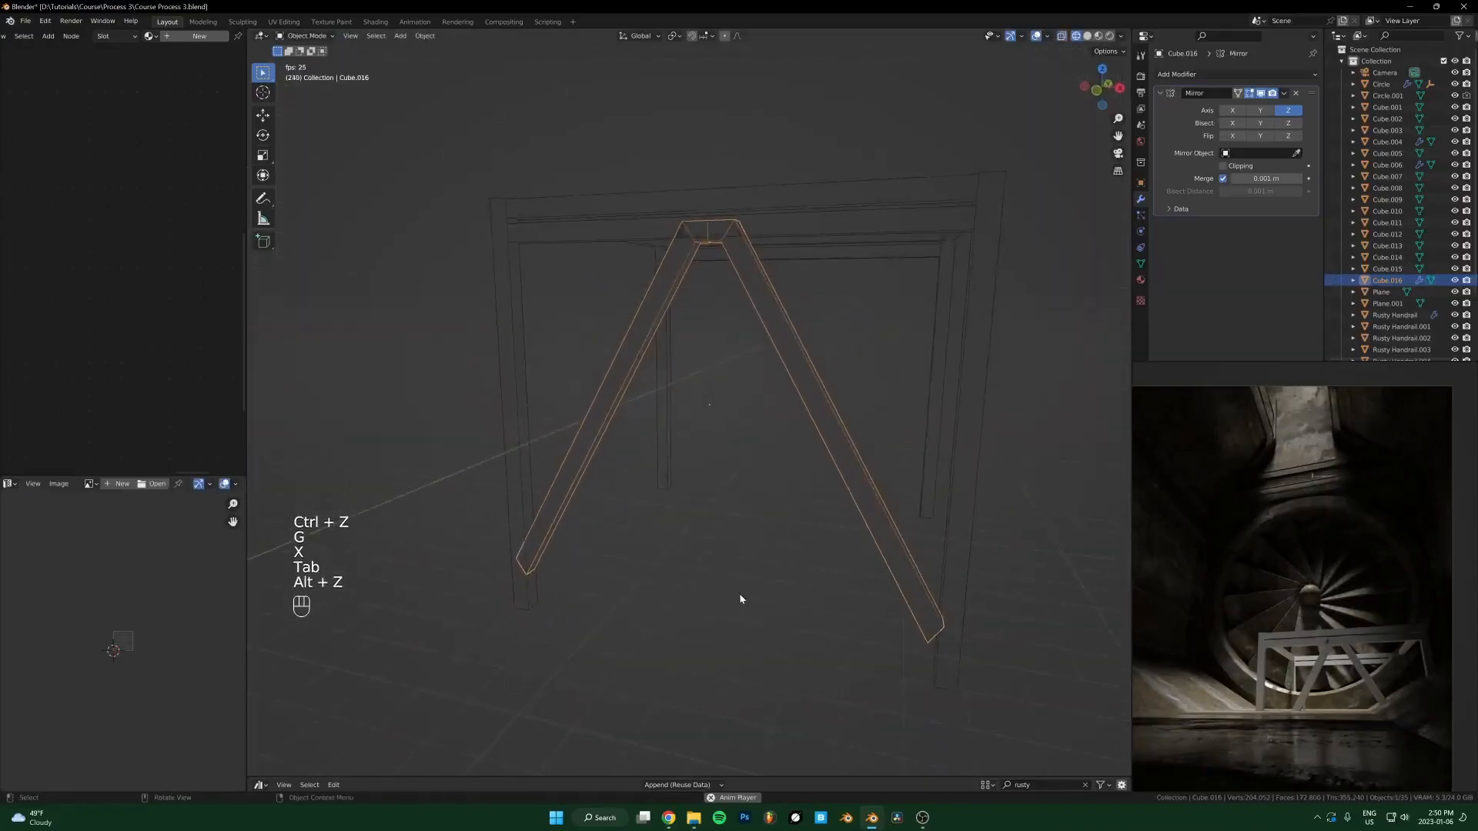
Step: In front view, nudge the whole brace about 0.3 m along X and 0.095 m along Z to centre it between the posts
key("KP_1")
key("g")
left_click(726, 433)
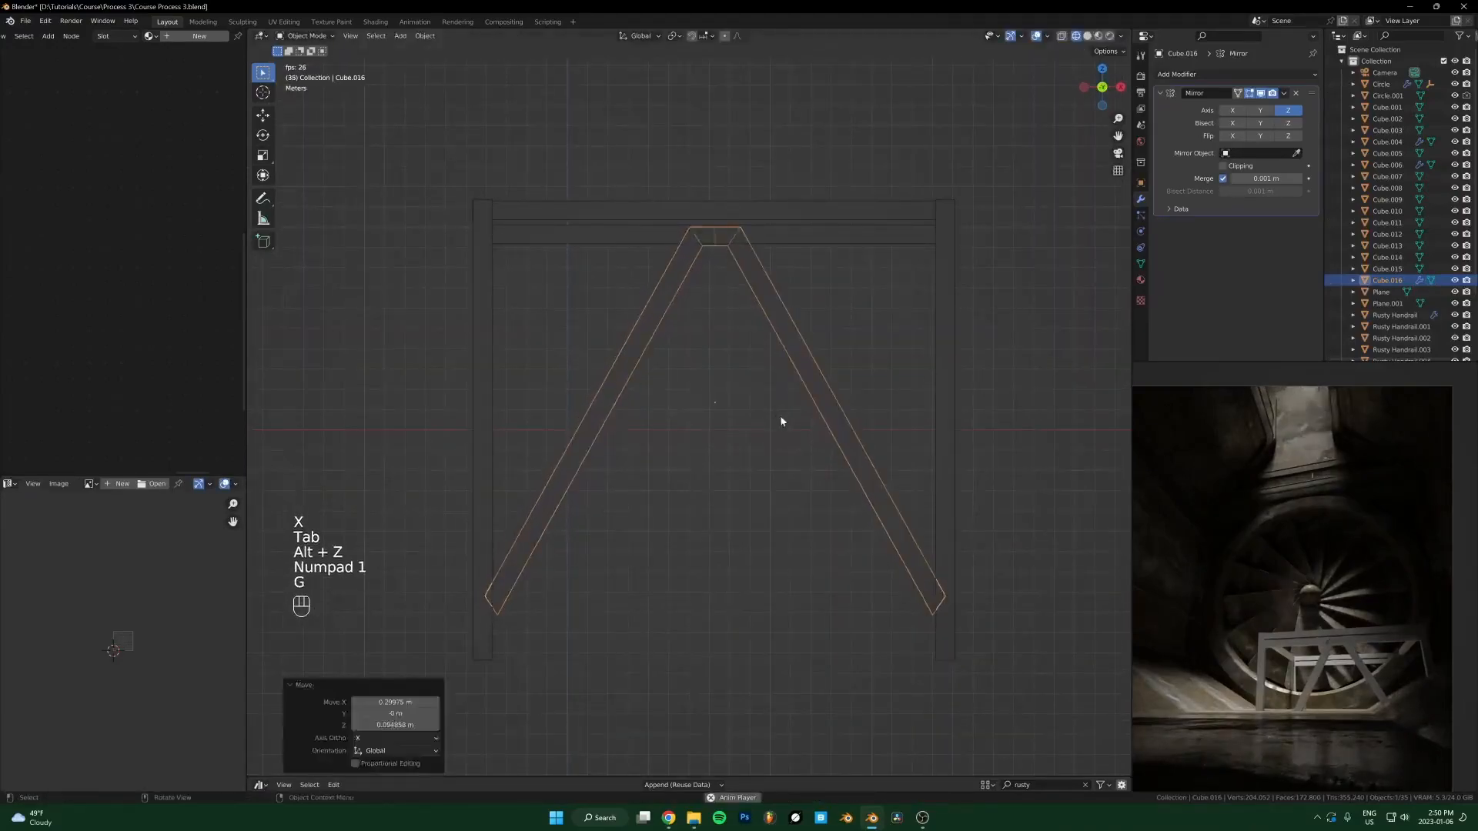
Step: In Edit Mode with X-ray on, select the lower end vertices of the left brace leg
key("Tab")
key("1")
key("alt+z")
left_click_drag(534, 560, 480, 629)
key("g")
key("z")
key("z")
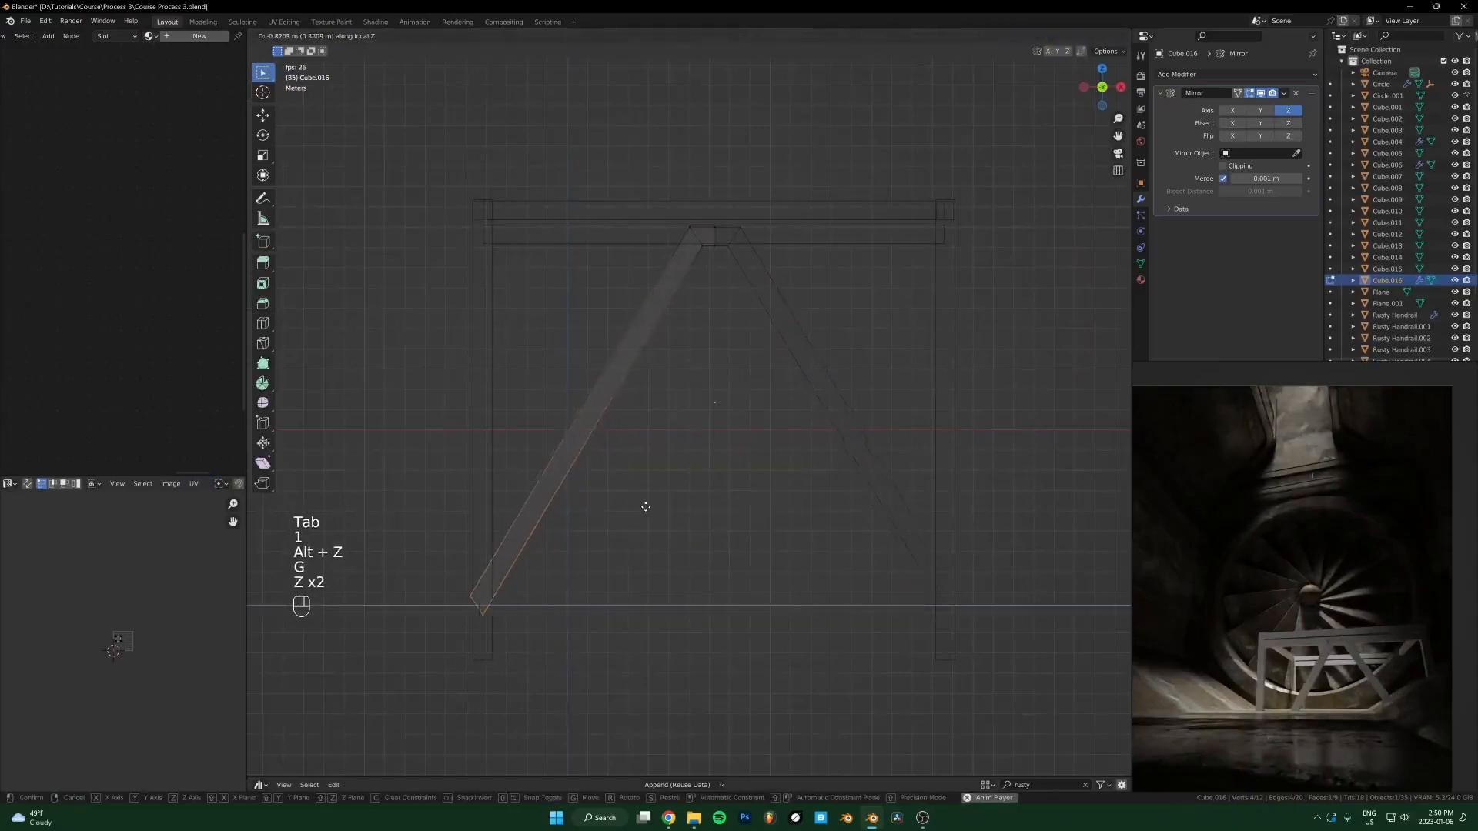
key("y")
key("y")
key("z")
key("z")
key("z")
key("x")
key("x")
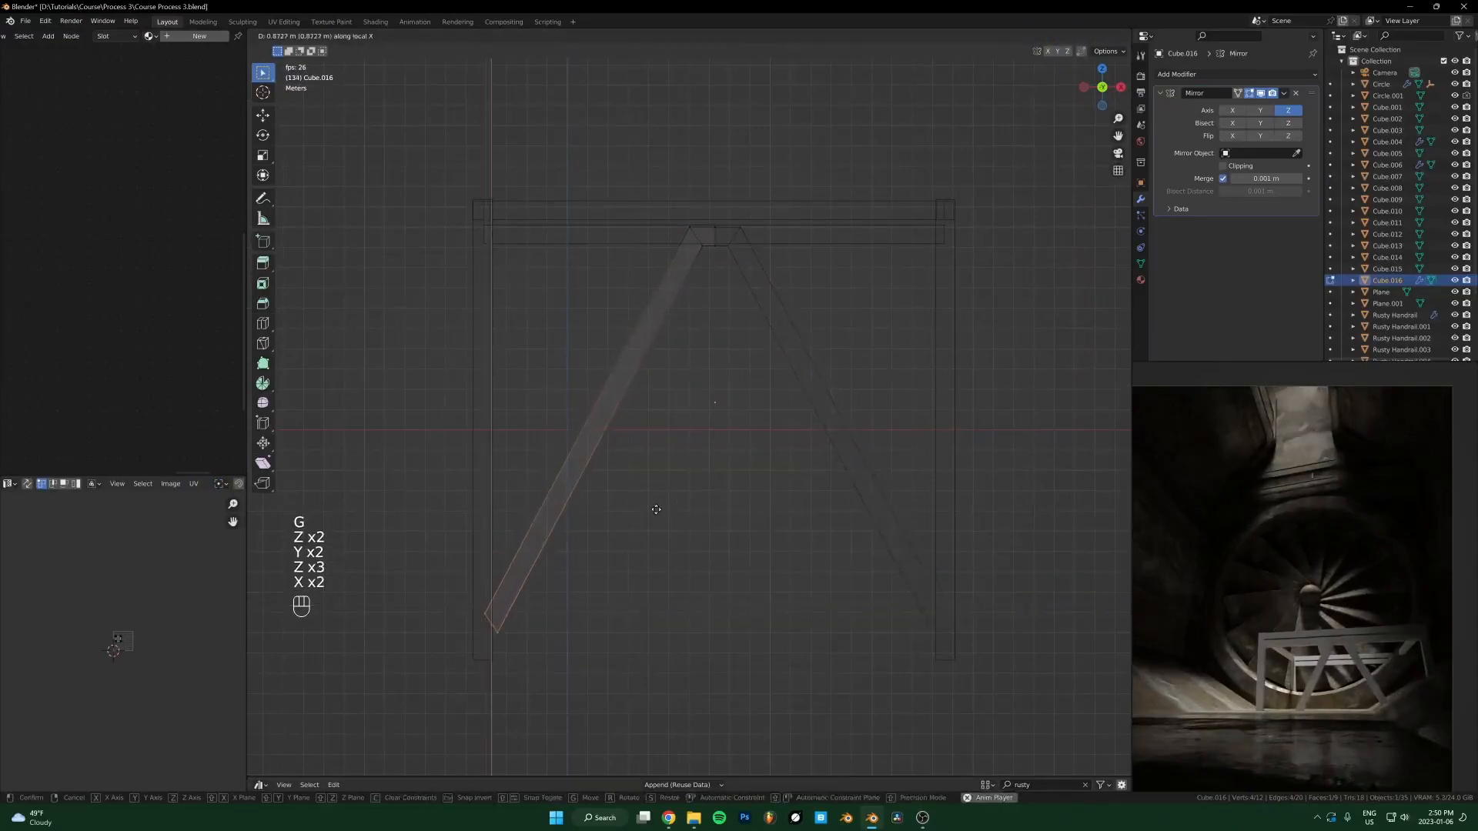
key("Escape")
left_click(628, 29)
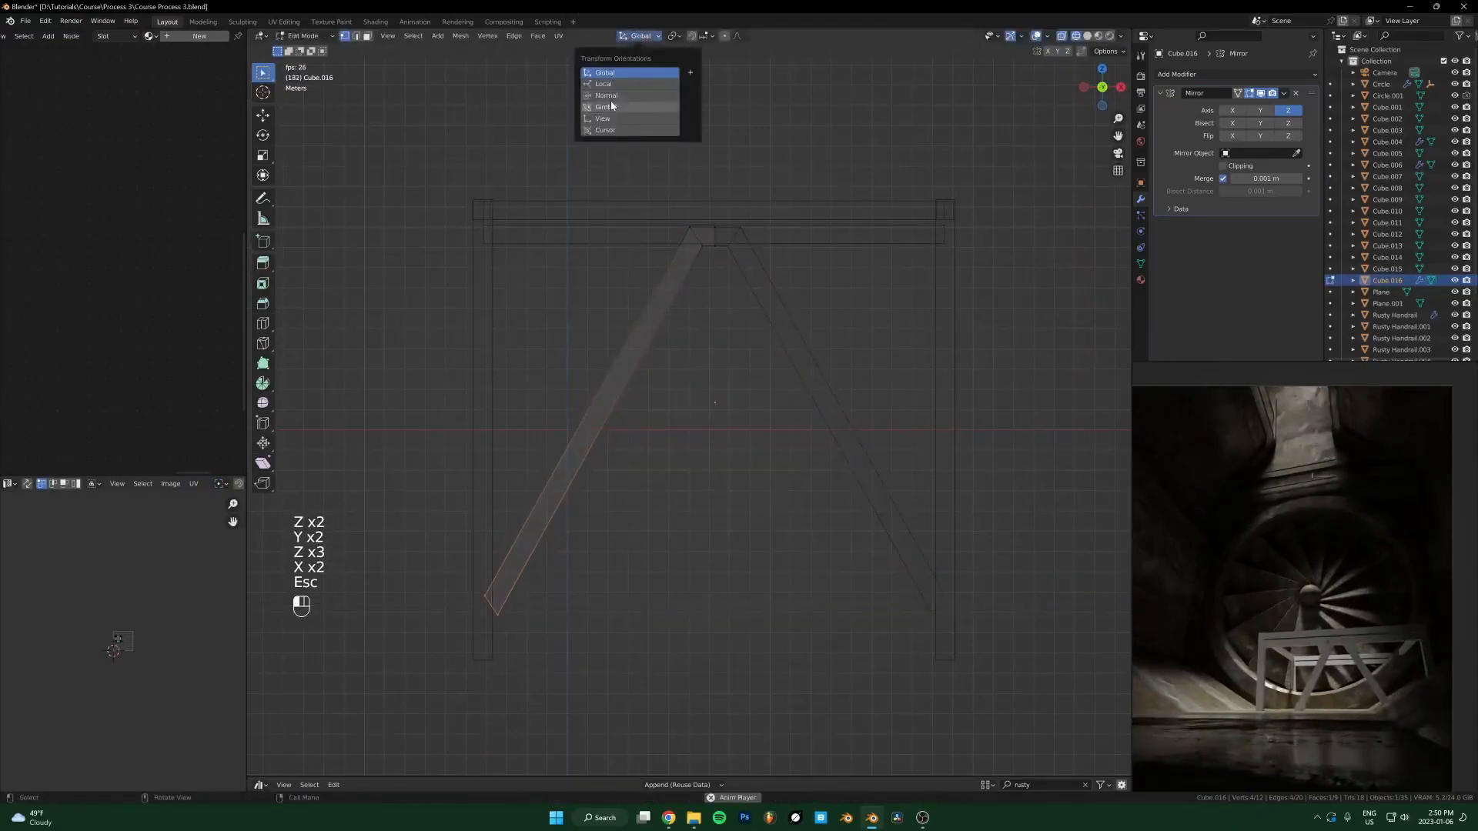
key("g")
key("z")
key("z")
key("z")
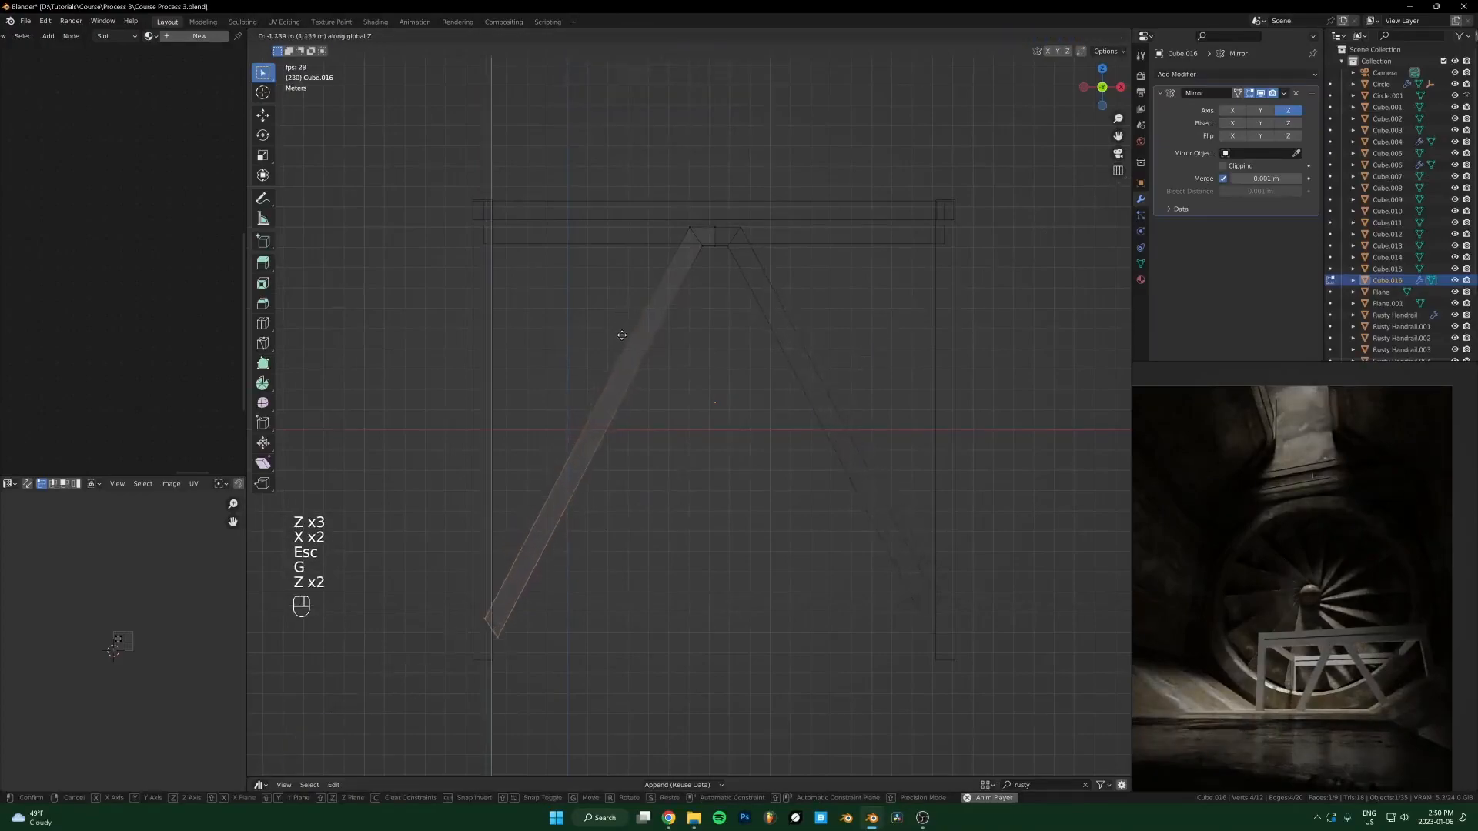
key("y")
key("z")
key("x")
key("x")
key("Escape")
Step: Move the left brace leg's lower end freely about -0.5 m along X and -1.5 m along Z, into the foot of the left post
key("g")
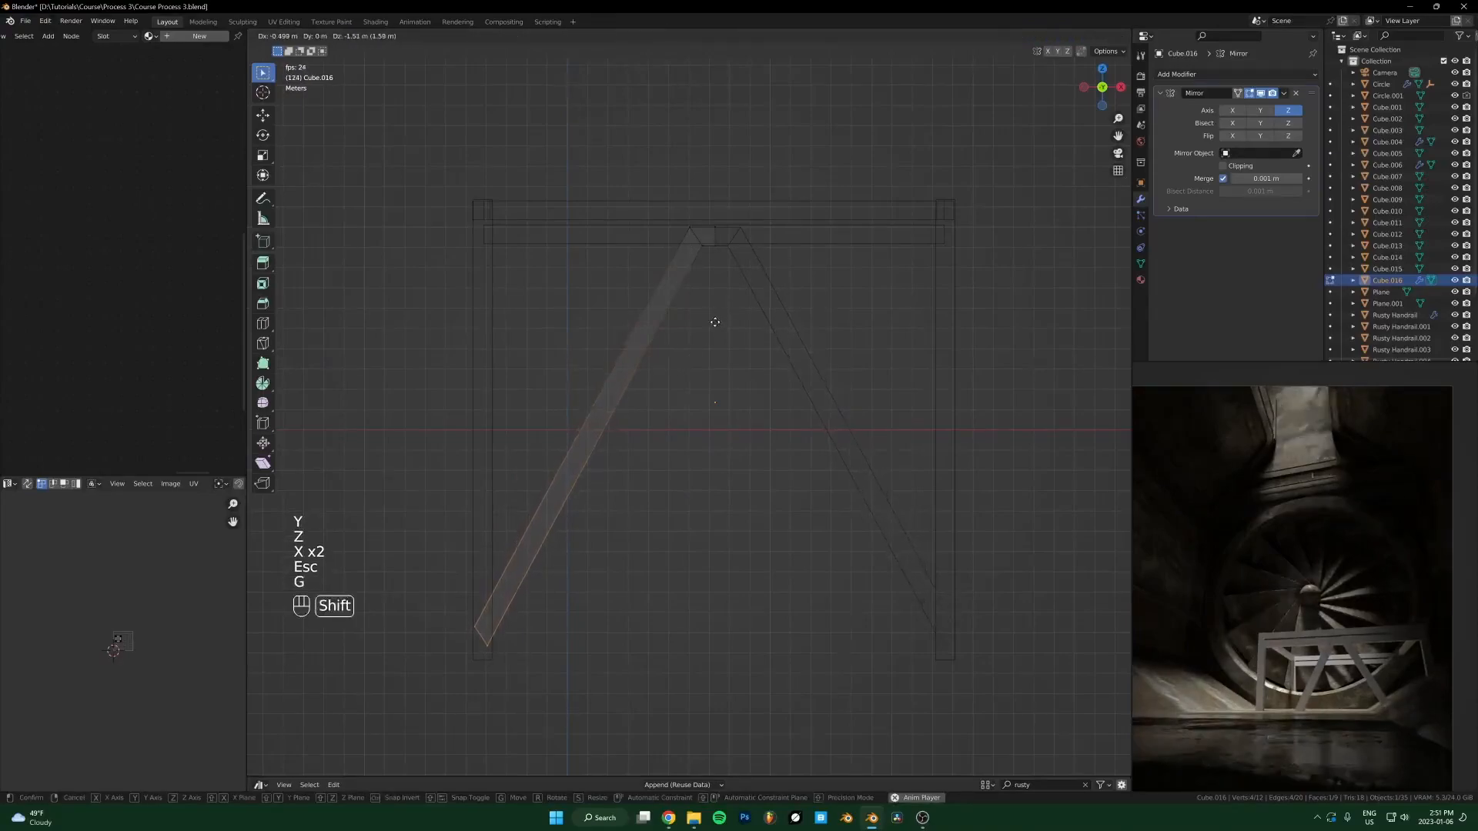
Step: Place the diagonal brace's lower end at the foot of the front-left leg and set the transform orientation to Global
left_click(710, 398)
left_click(641, 36)
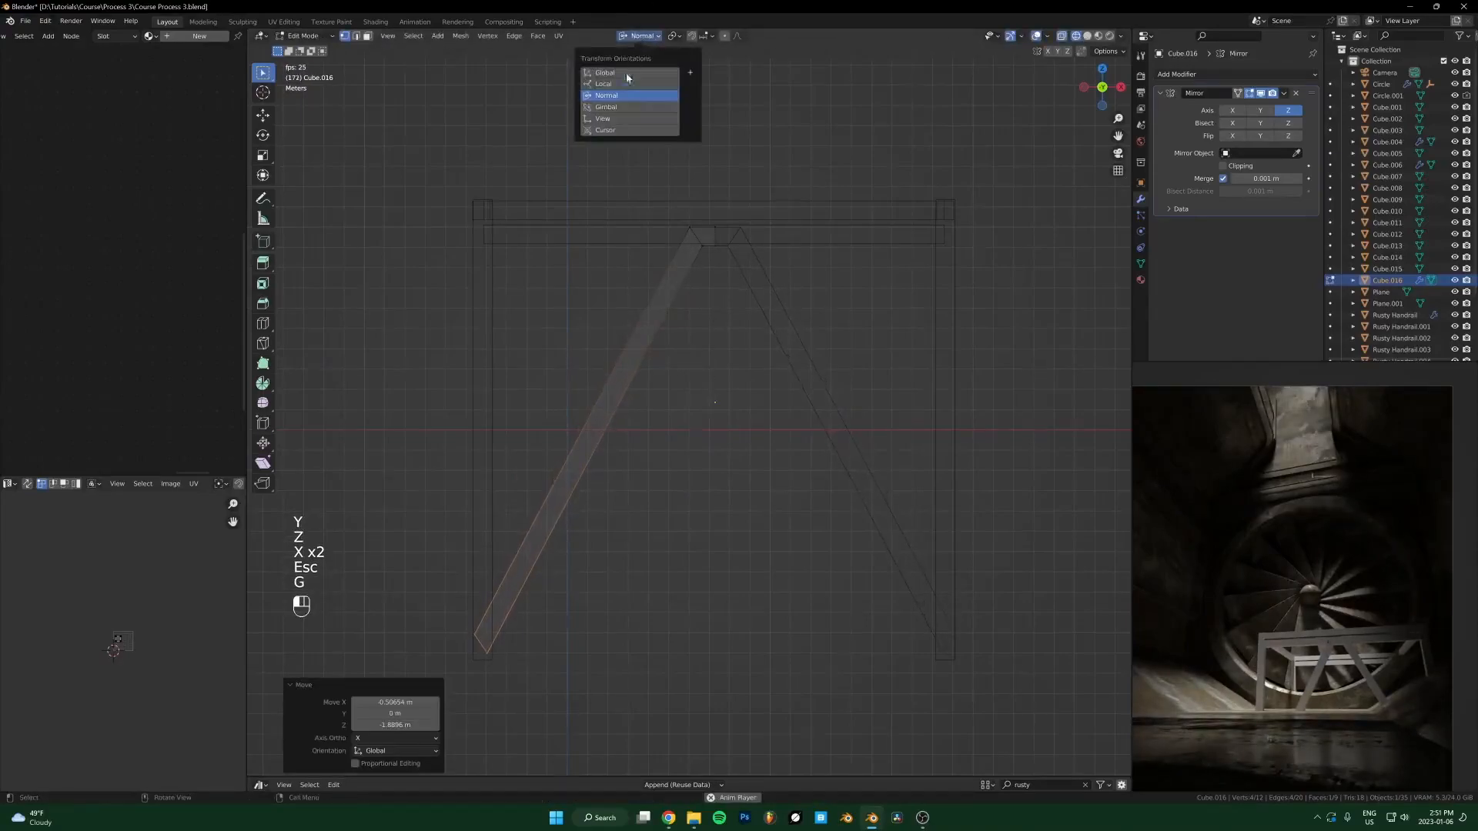
key("alt+z")
Step: Select the front faces of the left diagonal brace and its small top block
key("Tab")
key("Tab")
key("3")
left_click(696, 238, "shift")
scroll(680, 240, "up", 2)
left_click(672, 183, "shift")
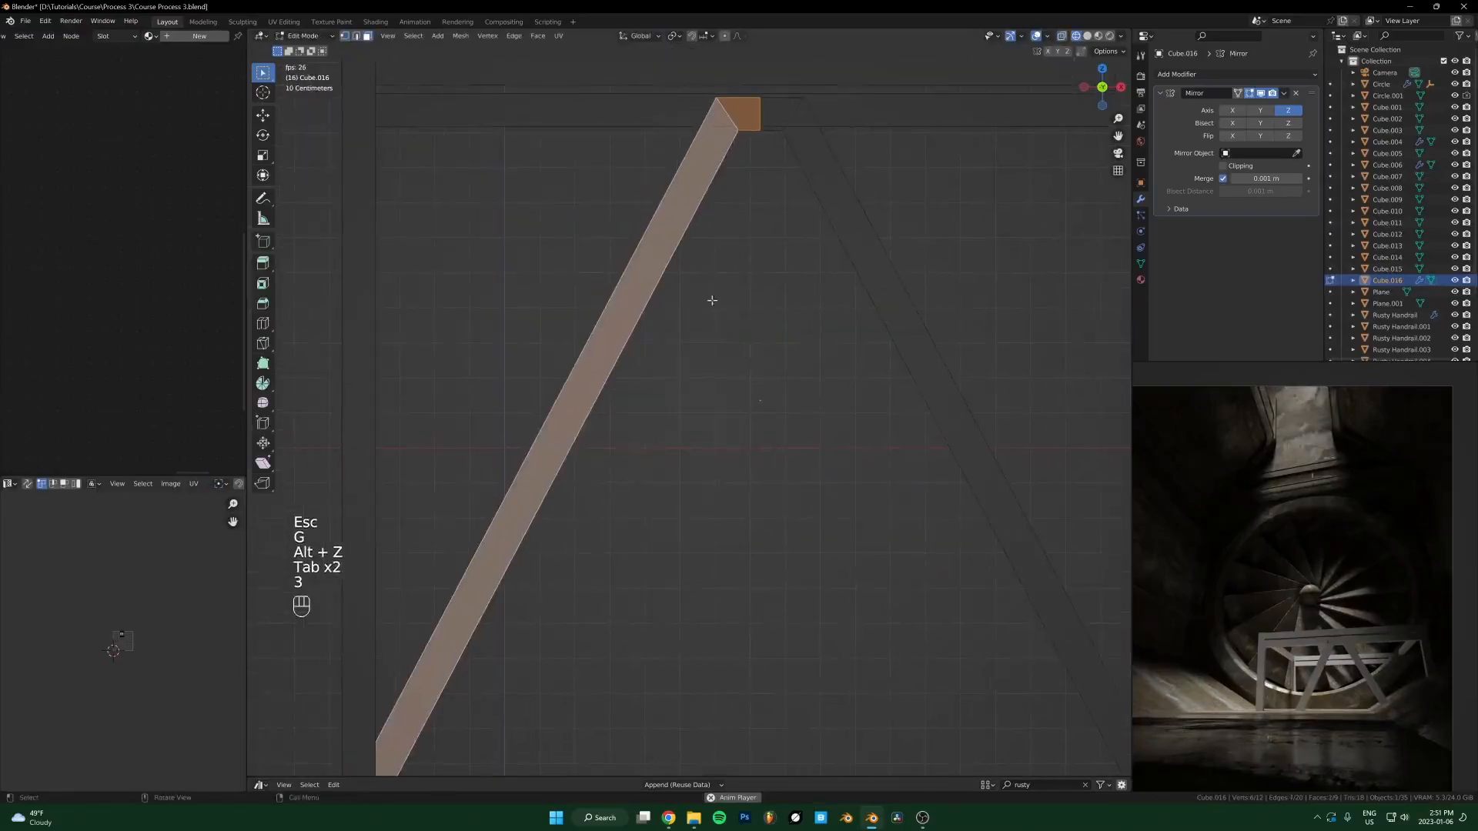
key("i")
key("i")
key("Escape")
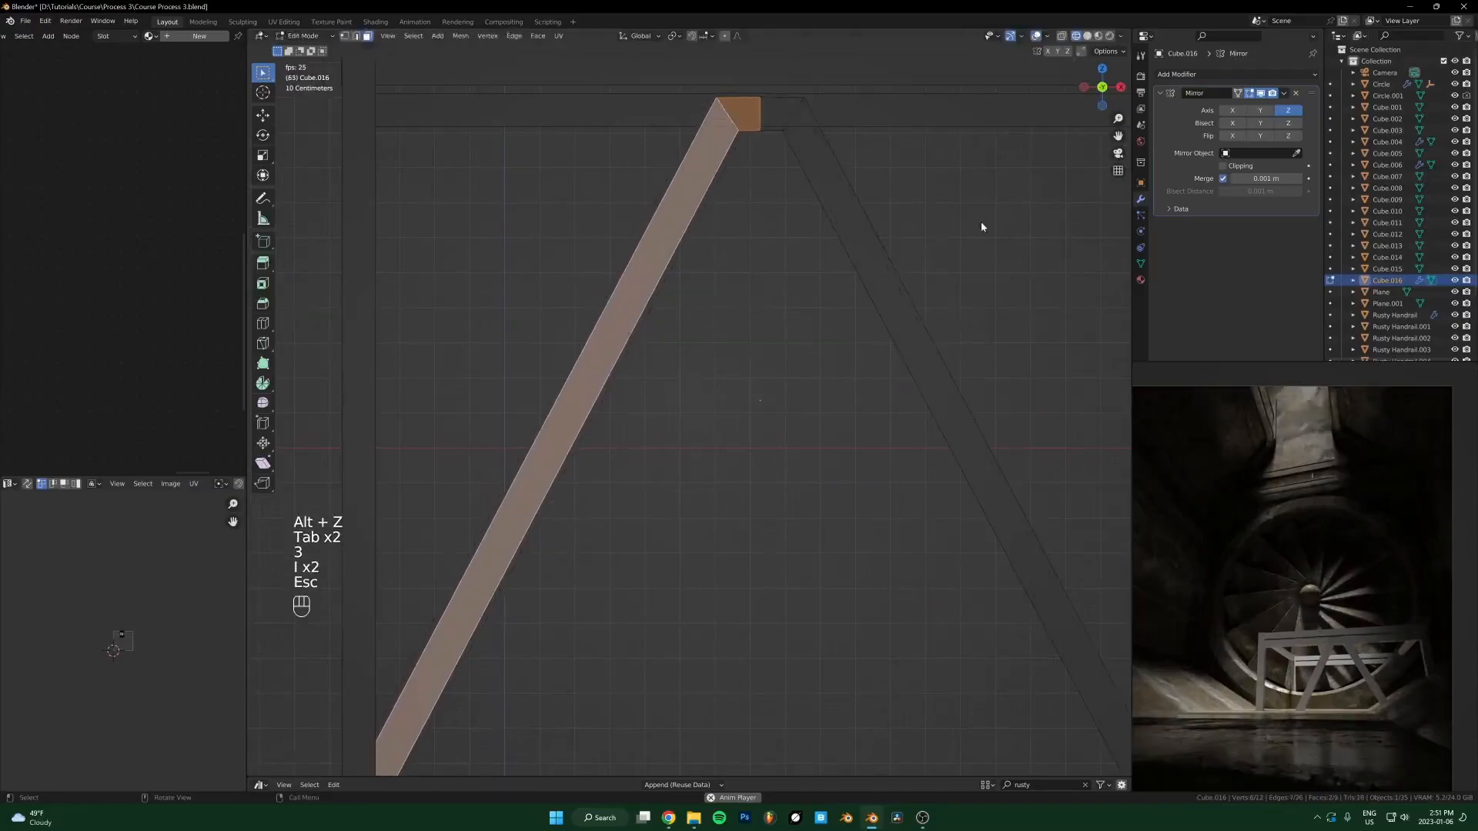
Step: Apply the brace's scale and inset its selected front faces
key("Tab")
key("ctrl+a")
left_click(974, 206)
key("Tab")
key("i")
key("i")
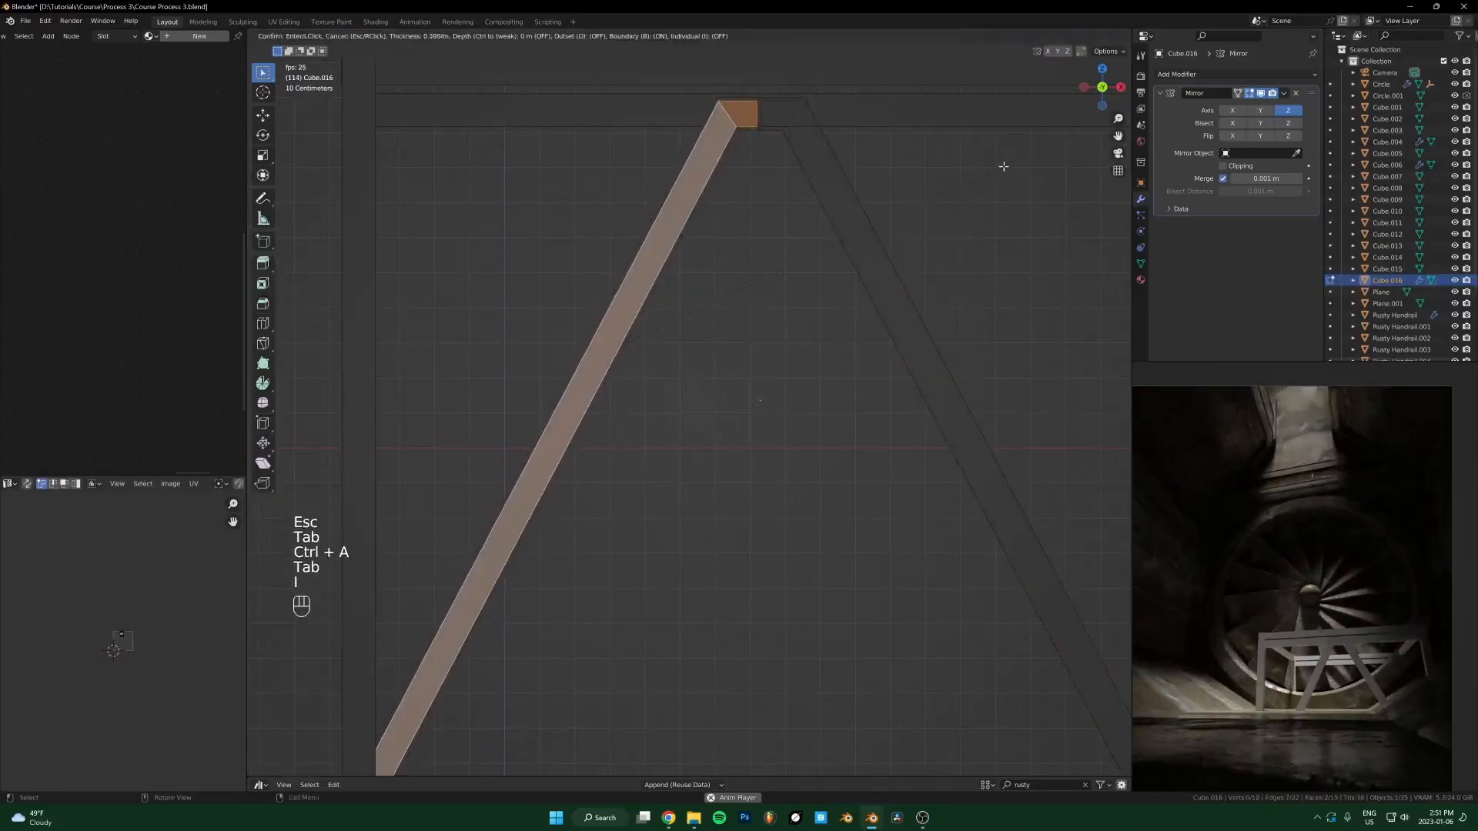
key("shift")
left_click(1012, 169)
Step: Extrude the brace's inset faces and move them along the Y axis
middle_click_drag(1010, 171, 787, 322)
key("e")
left_click(805, 251)
scroll(787, 322, "down", 3)
key("g")
key("y")
left_click(735, 374)
key("Tab")
Step: Move the whole mirrored brace object along the Z axis to fit beneath the top beams
middle_click_drag(732, 376, 793, 329)
key("g")
key("y")
key("Escape")
key("g")
key("z")
key("shift")
left_click(870, 244)
key("g")
right_click(776, 356)
Step: Select the vertices at the brace's lower end and move them along the Z axis
scroll(726, 530, "down", 3)
middle_click_drag(766, 377, 773, 544)
key("Tab")
key("1")
key("alt+z")
left_click_drag(661, 549, 531, 638)
key("g")
key("z")
key("shift")
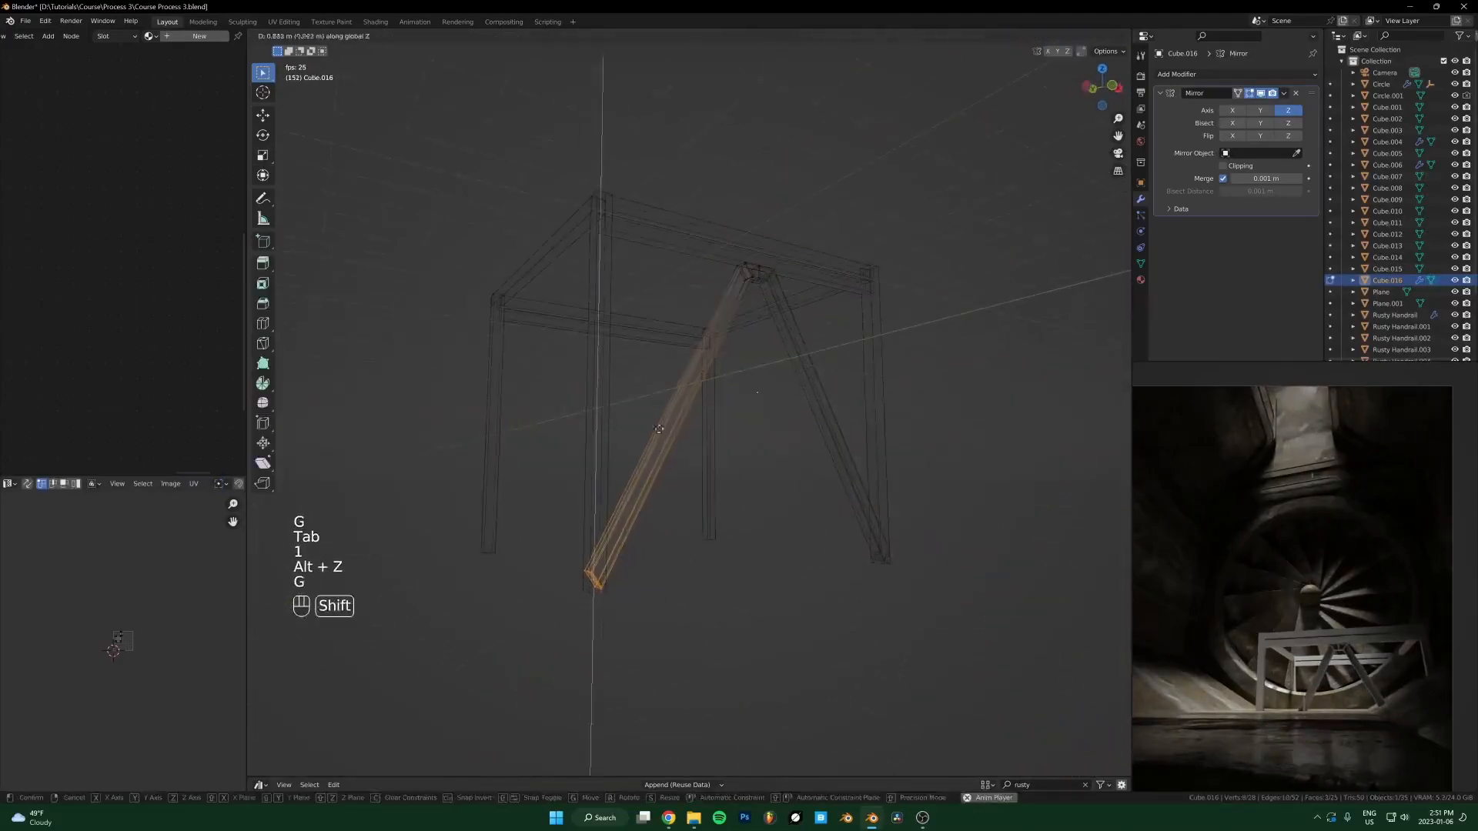
left_click(659, 437)
Step: Fine-tune the position of the brace's lower-end vertices, then return to Object Mode with nothing selected
key("alt+z")
key("g")
middle_click_drag(673, 544, 692, 608)
left_click(657, 538)
key("Tab")
scroll(675, 543, "up", 4)
left_click(676, 569)
Step: Add a centred loop cut around the front-left leg of the frame
scroll(724, 539, "down", 4)
middle_click_drag(735, 493, 677, 468, "shift")
scroll(625, 505, "up", 4)
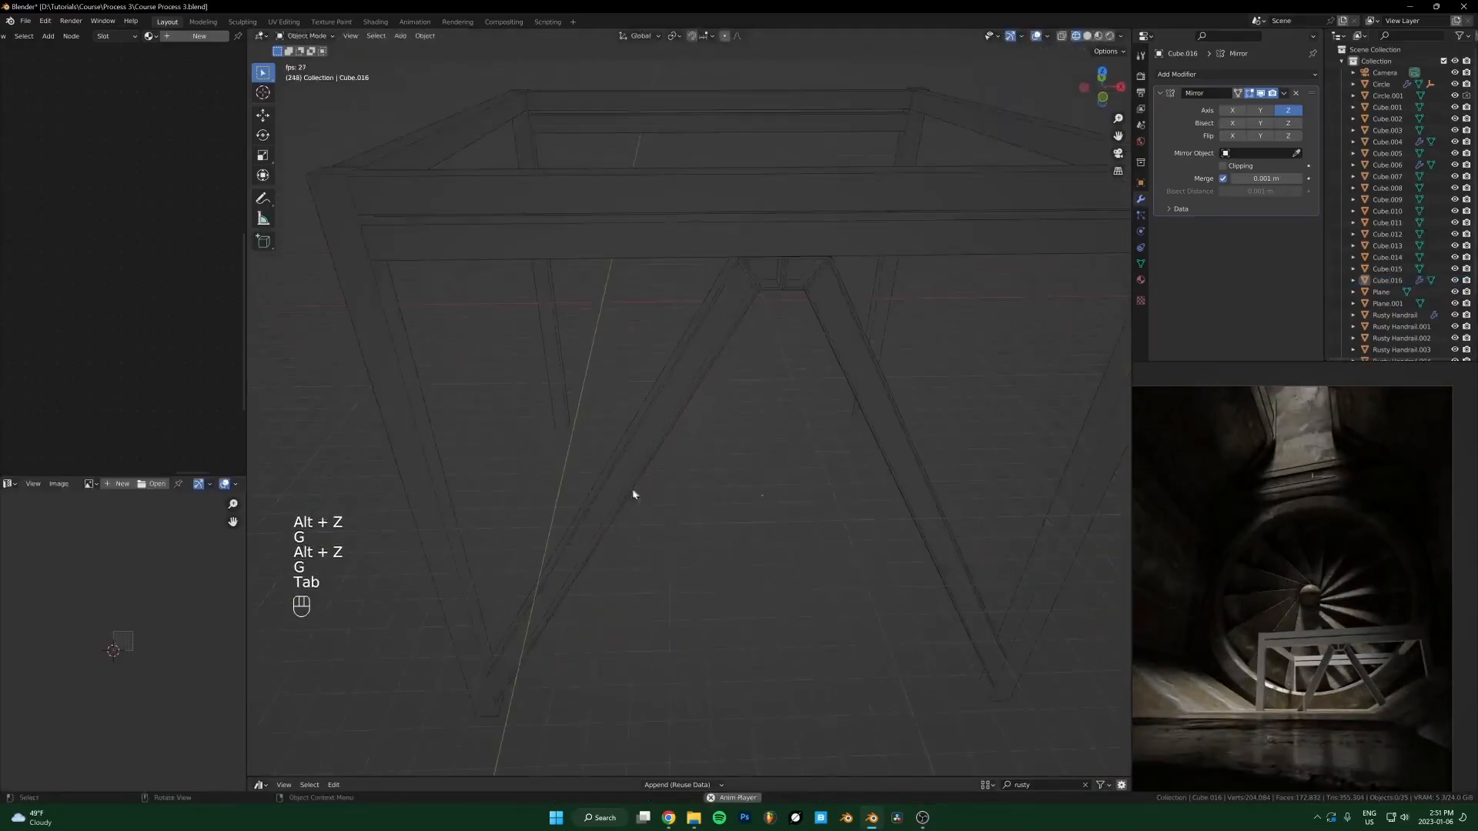
left_click(662, 263)
middle_click_drag(733, 318, 611, 366)
left_click(665, 228, "shift")
left_click(593, 358, "shift")
scroll(611, 366, "down", 2)
left_click(613, 368)
scroll(608, 385, "up", 1)
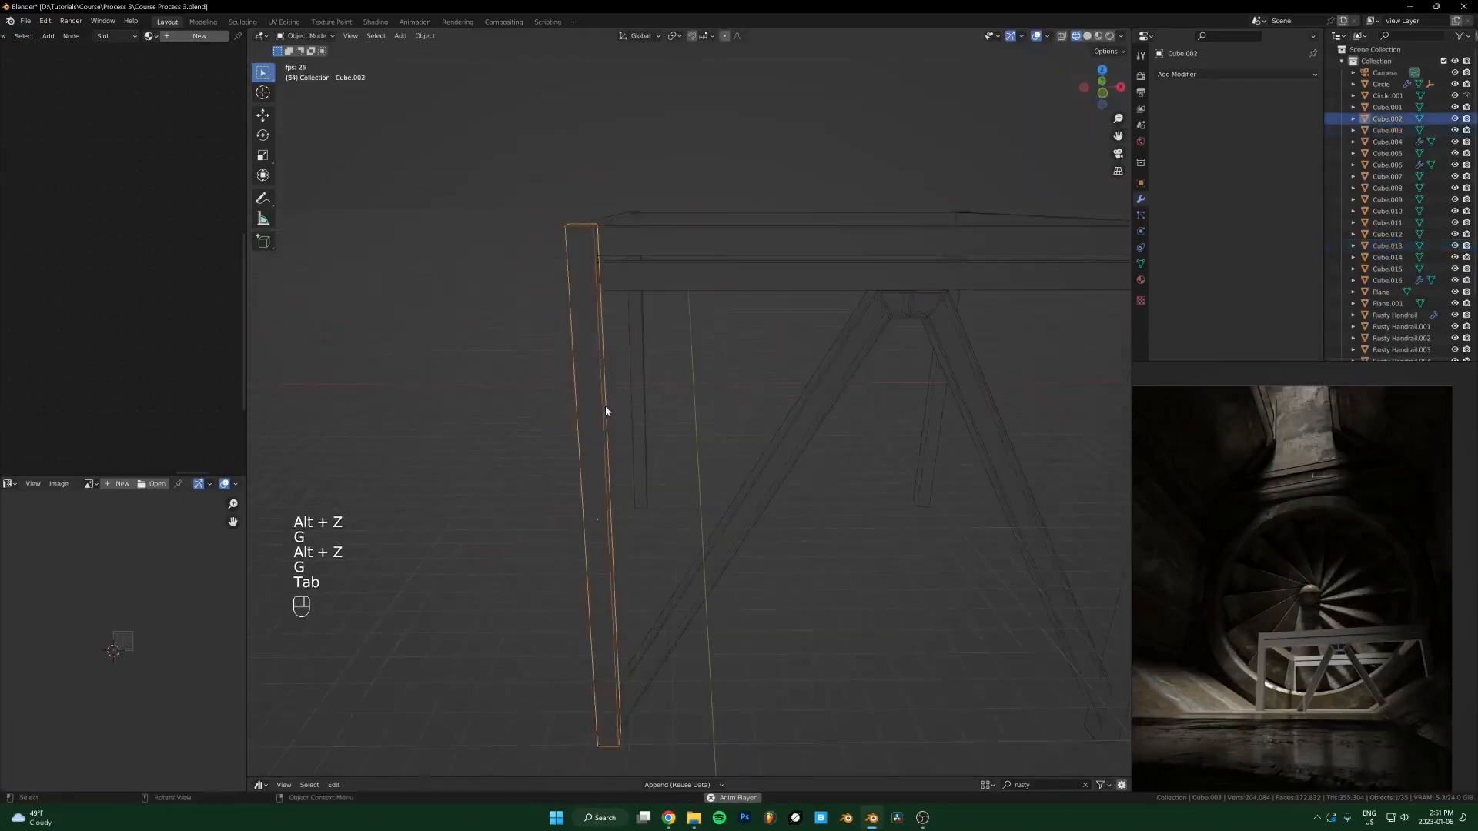
key("Tab")
key("3")
key("ctrl+r")
left_click(589, 425)
left_click(589, 425)
Step: Select the front-left leg's side faces above and below the middle loop cut
key("3")
left_click(591, 462)
middle_click_drag(591, 462, 772, 472)
left_click(768, 474, "shift")
left_click(754, 553, "shift")
middle_click_drag(785, 548, 735, 382)
scroll(736, 383, "down", 3)
scroll(735, 383, "up", 3)
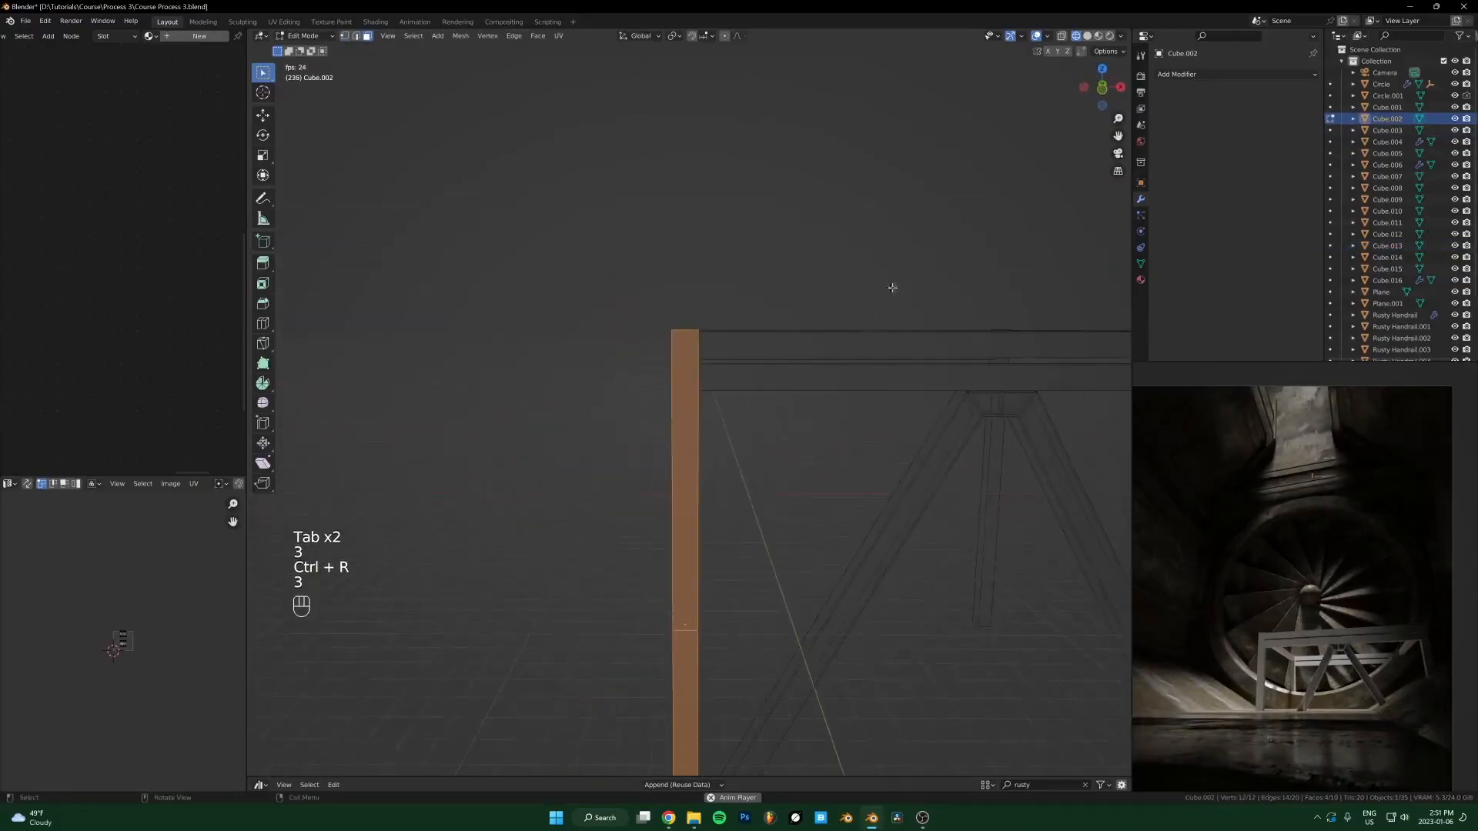
Step: Apply the scale of the front-left leg
key("i")
key("Escape")
key("Tab")
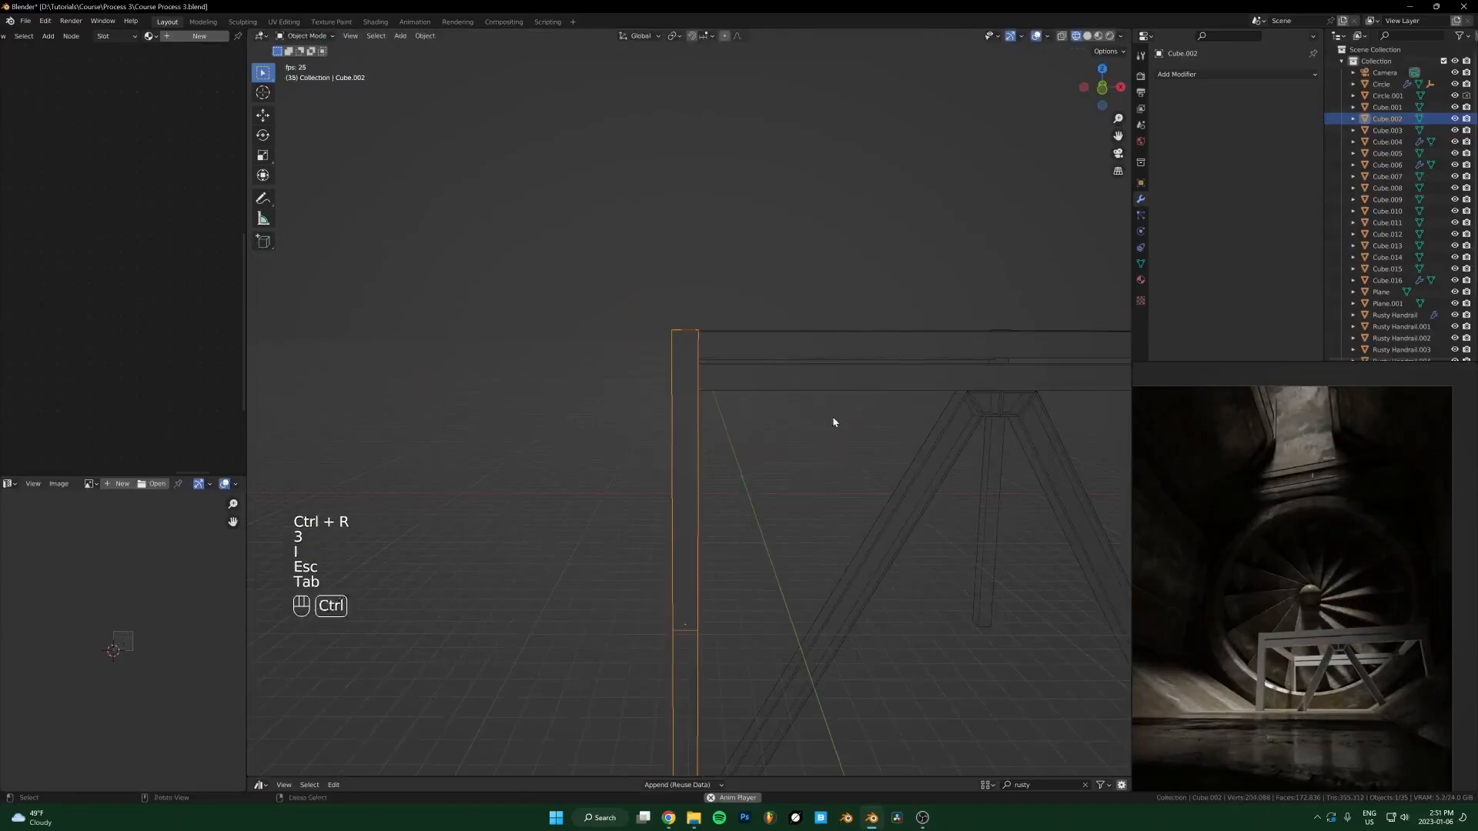
key("ctrl+a")
left_click(963, 280)
Step: Try insetting the front-left leg's selected faces individually by about 0.062 m
scroll(960, 294, "up", 2)
key("Tab")
key("i")
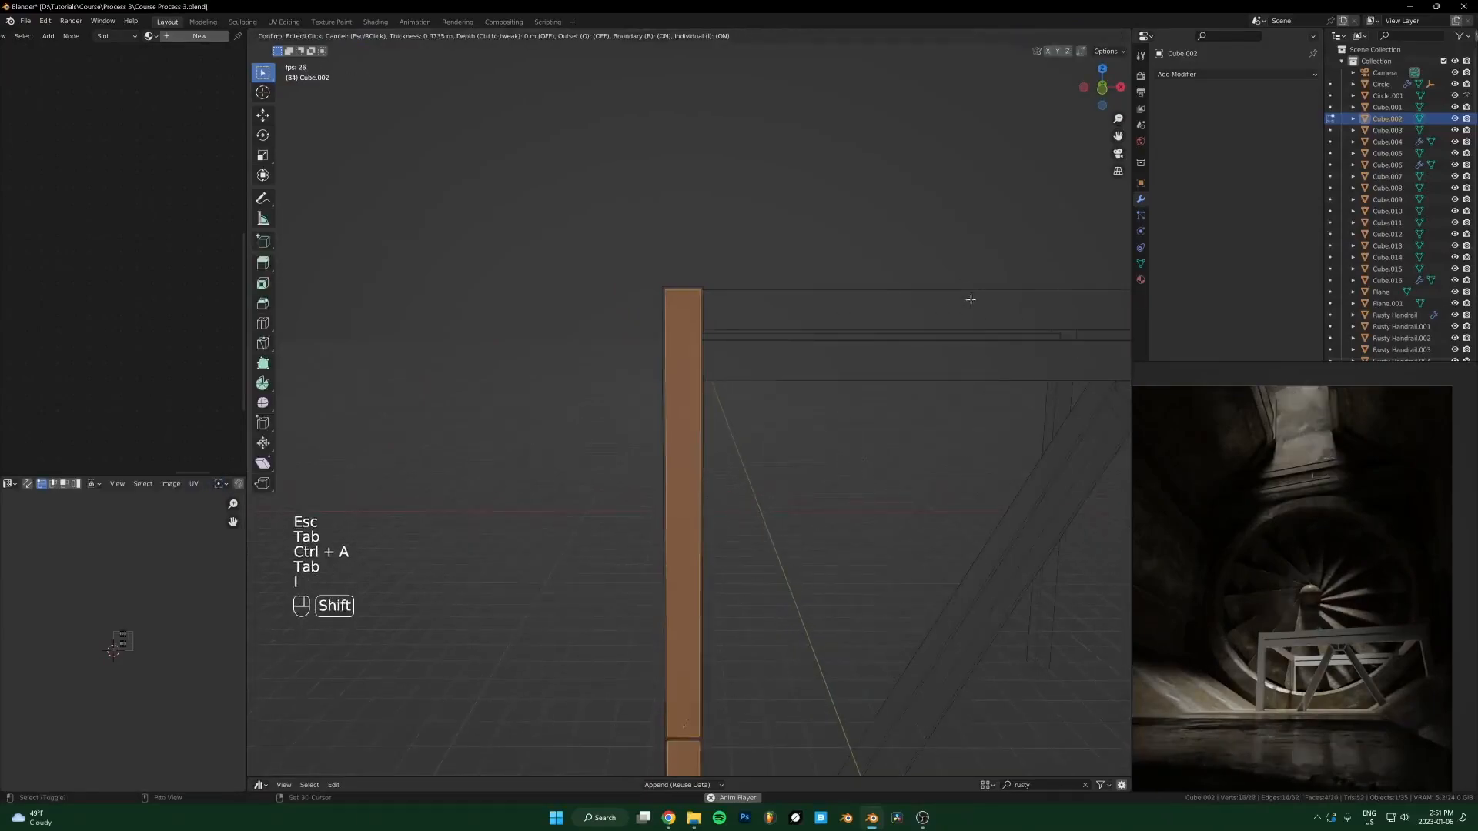
left_click(976, 299, "shift")
middle_click_drag(976, 299, 923, 419)
Step: Try extruding the leg's inset faces in place and scaling them along Y to about 0.233
key("e")
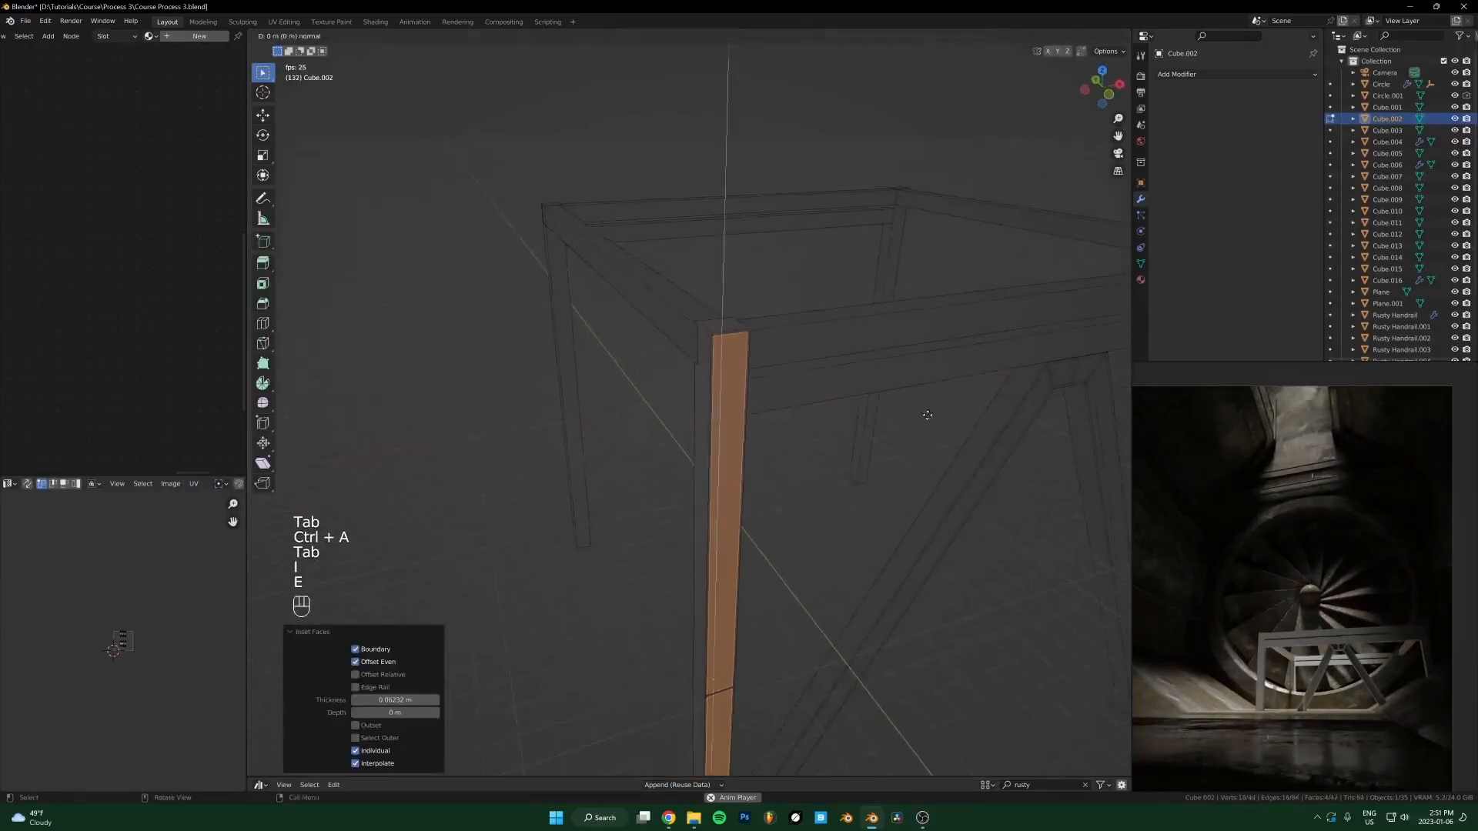
key("Escape")
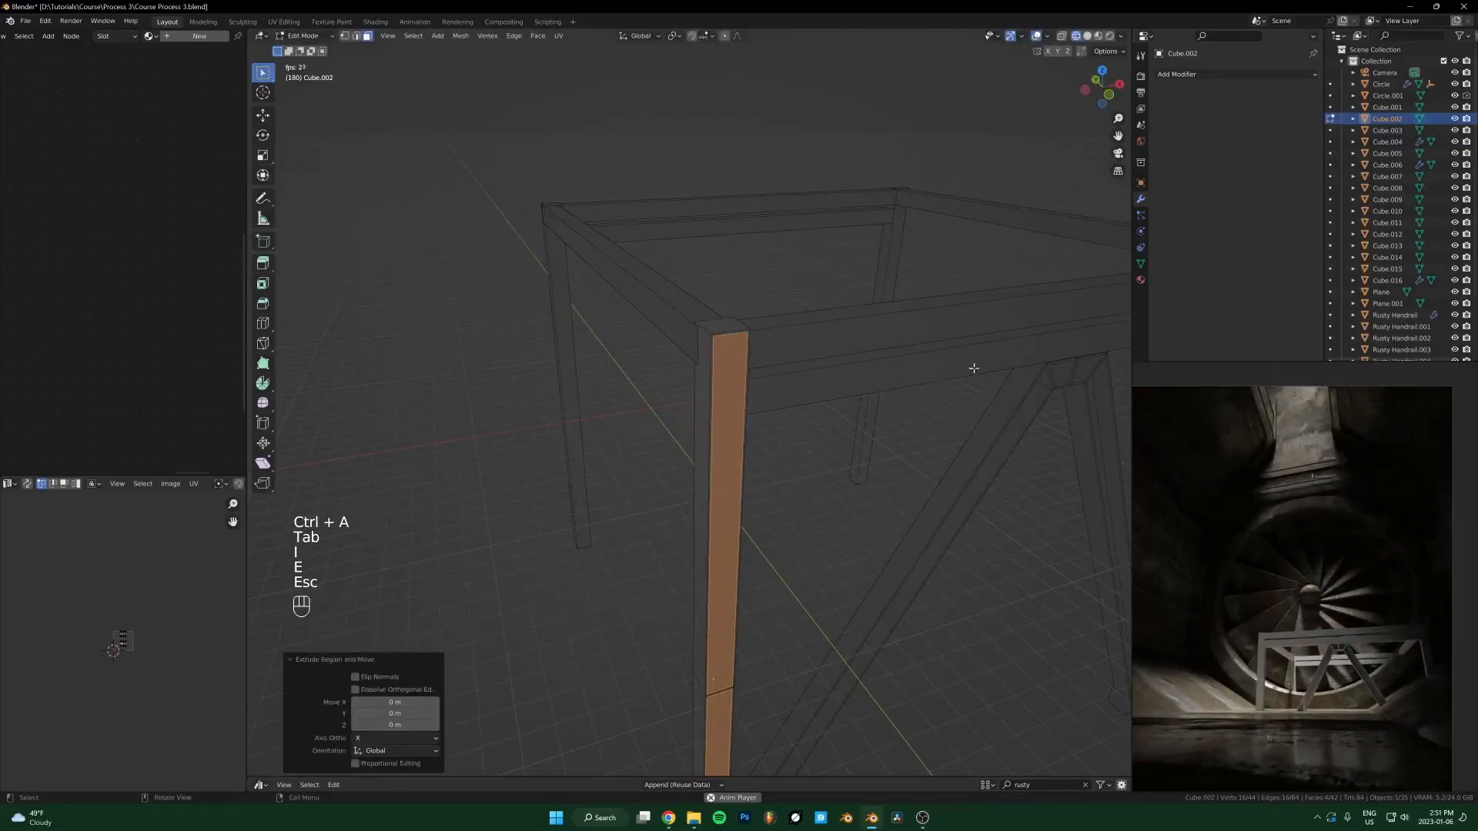
key("g")
key("Escape")
key("s")
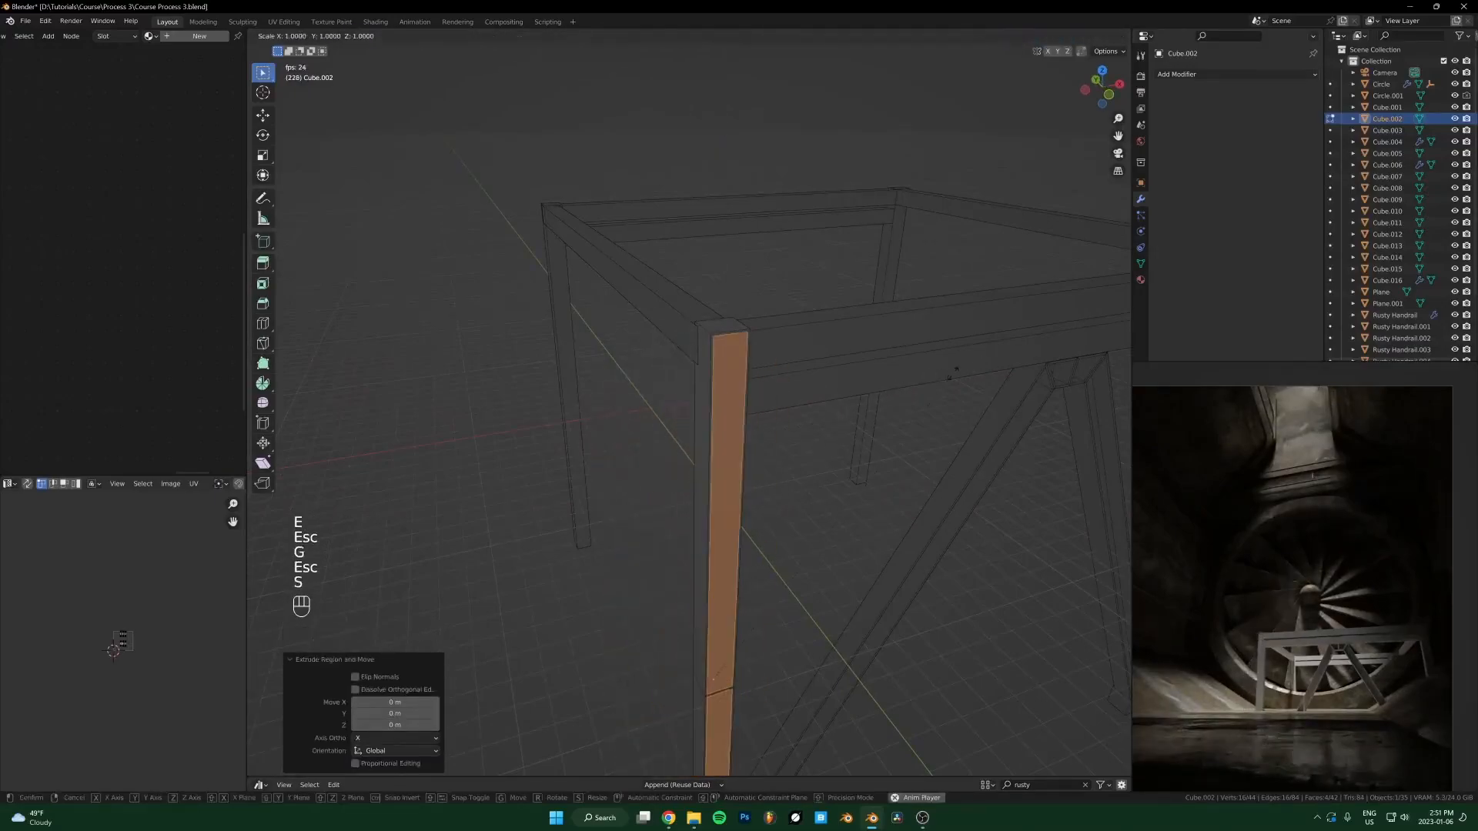
key("y")
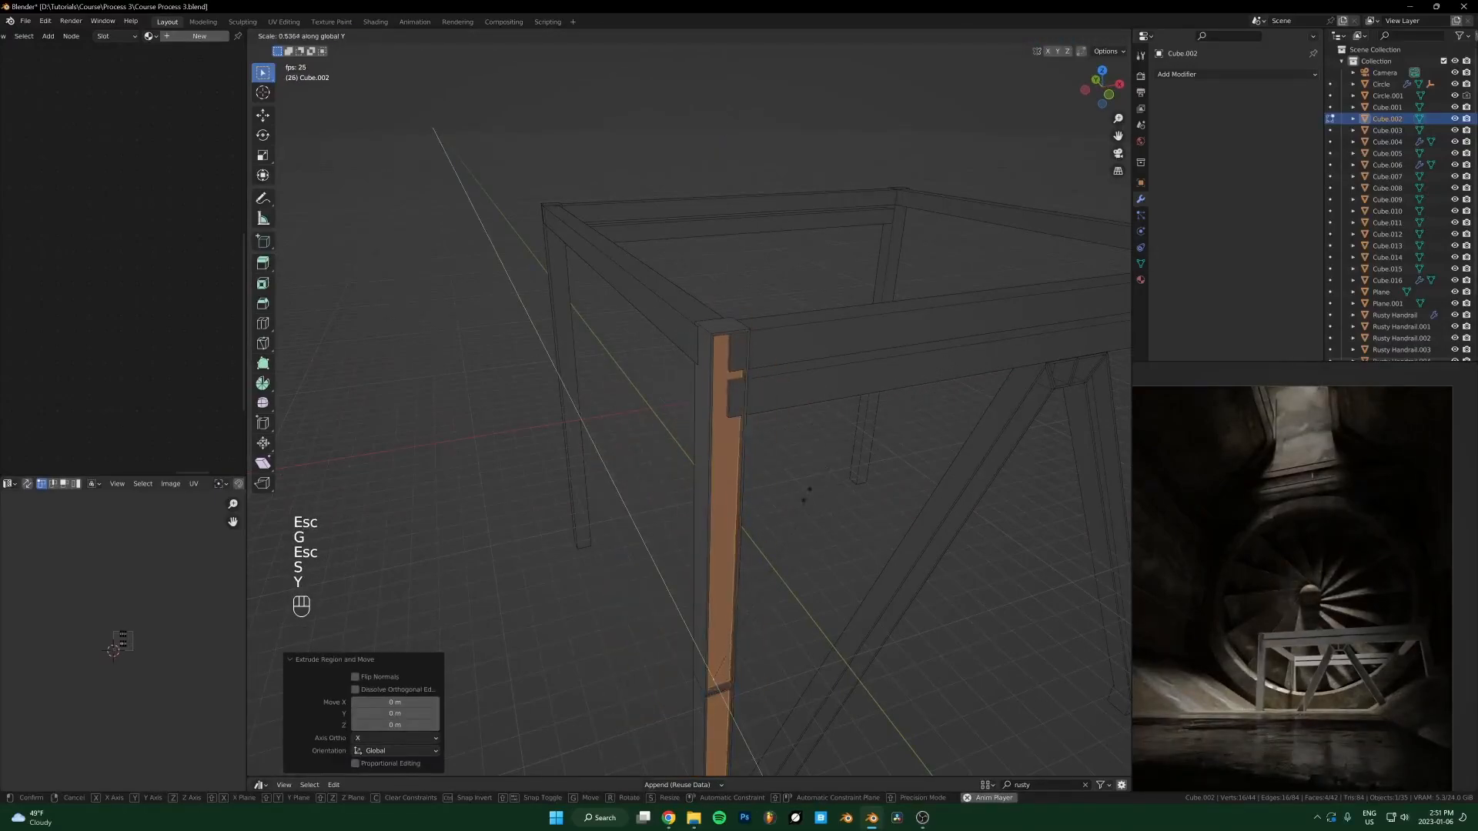
left_click(746, 589)
middle_click_drag(796, 565, 718, 422)
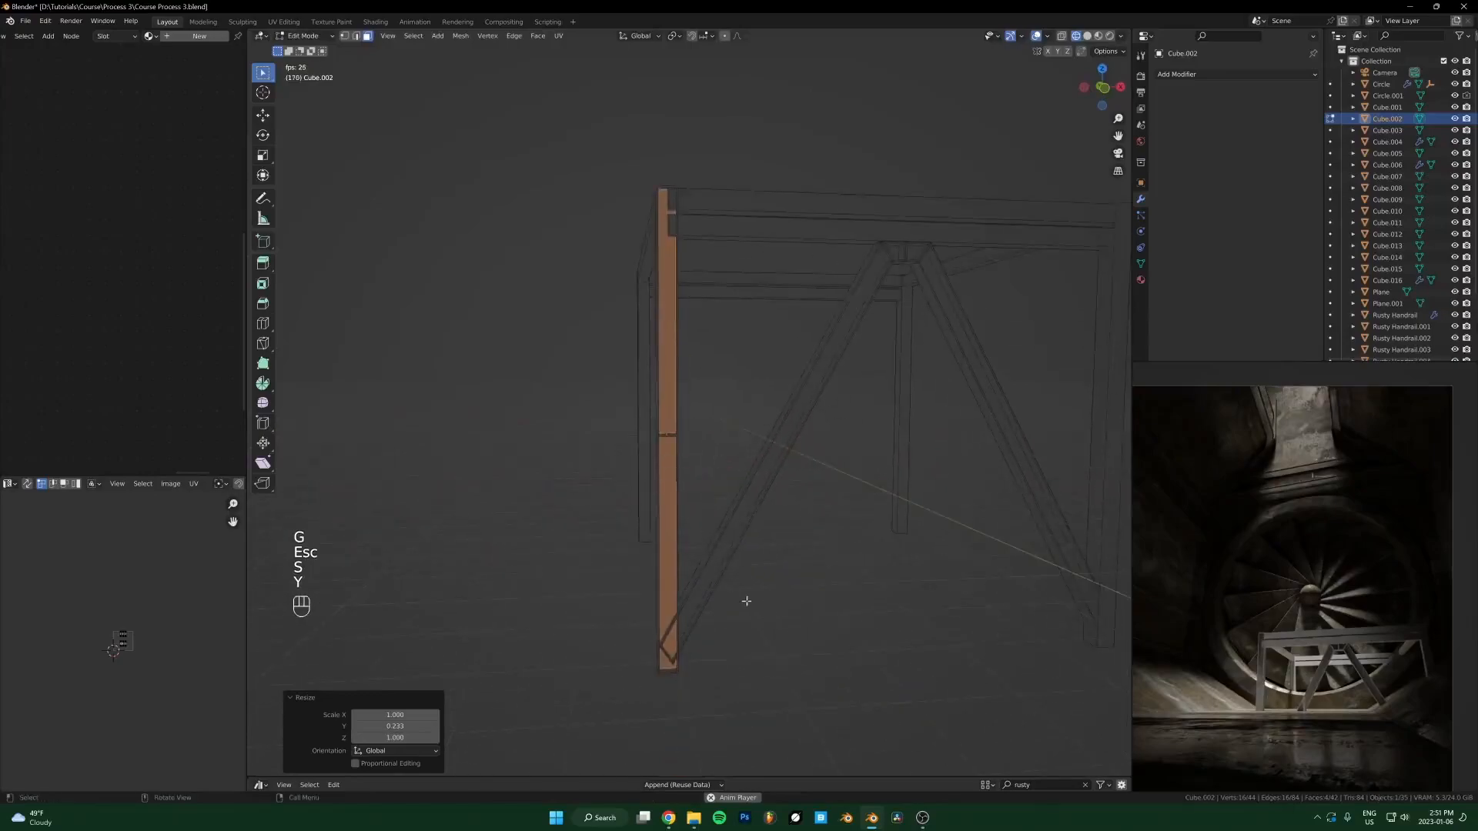
Step: Undo the Y scaling, extrusion and inset on the front-left leg
key("ctrl+z")
key("ctrl+z")
key("ctrl+z")
key("ctrl+z")
scroll(694, 358, "down", 2)
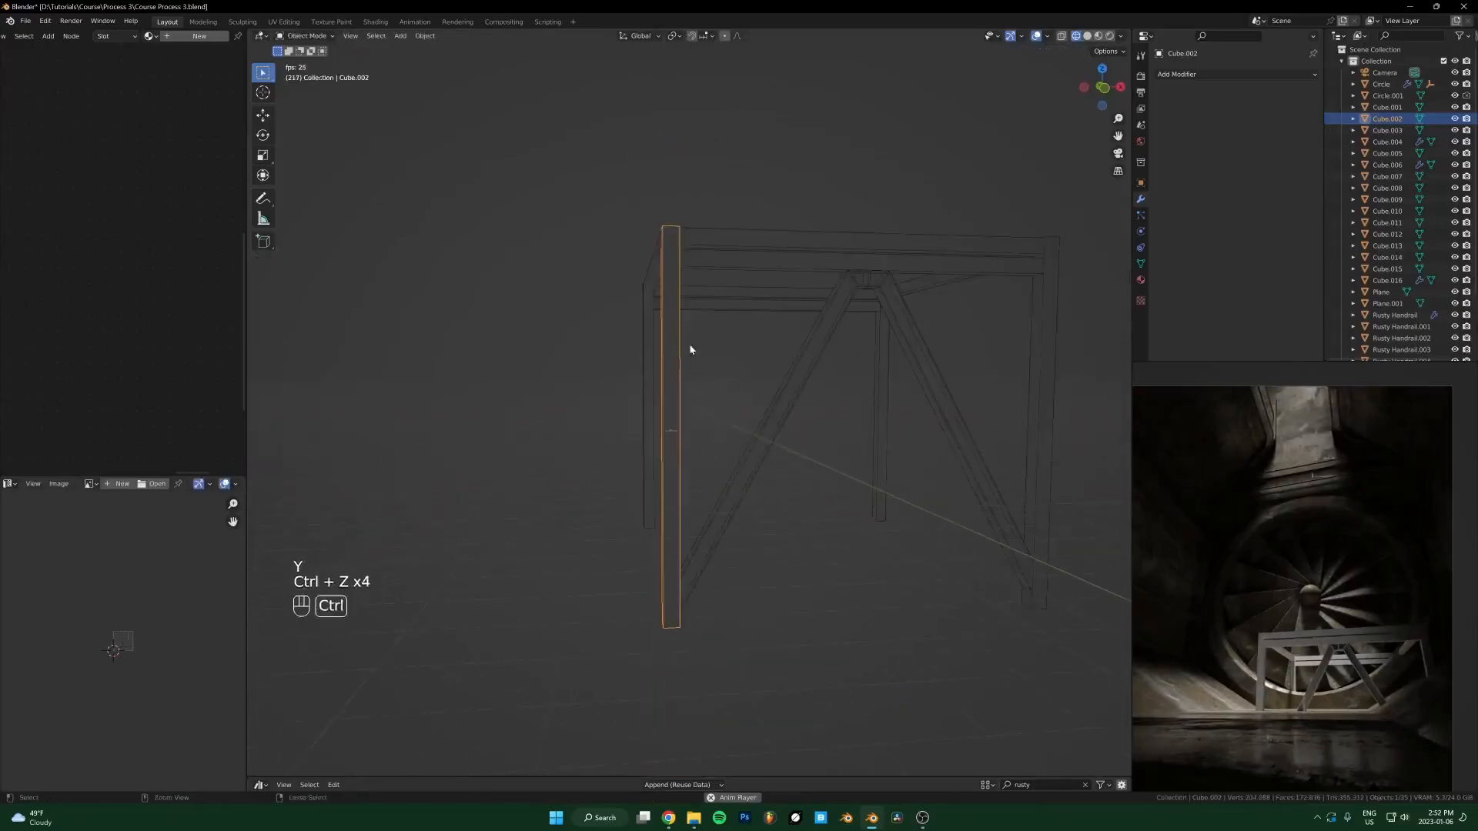
Step: Add two more loop cuts around the front-left leg, one near its upper end and one near its lower end
key("Tab")
key("ctrl+r")
left_click(683, 324)
left_click(681, 282)
key("ctrl+r")
left_click(682, 502)
left_click(670, 429)
Step: Inset the leg's side faces between the upper and lower loop cuts individually
key("3")
left_click(670, 492)
middle_click_drag(670, 493, 798, 389)
scroll(776, 382, "up", 5)
scroll(776, 382, "up", 3)
left_click(719, 409)
key("ctrl+z")
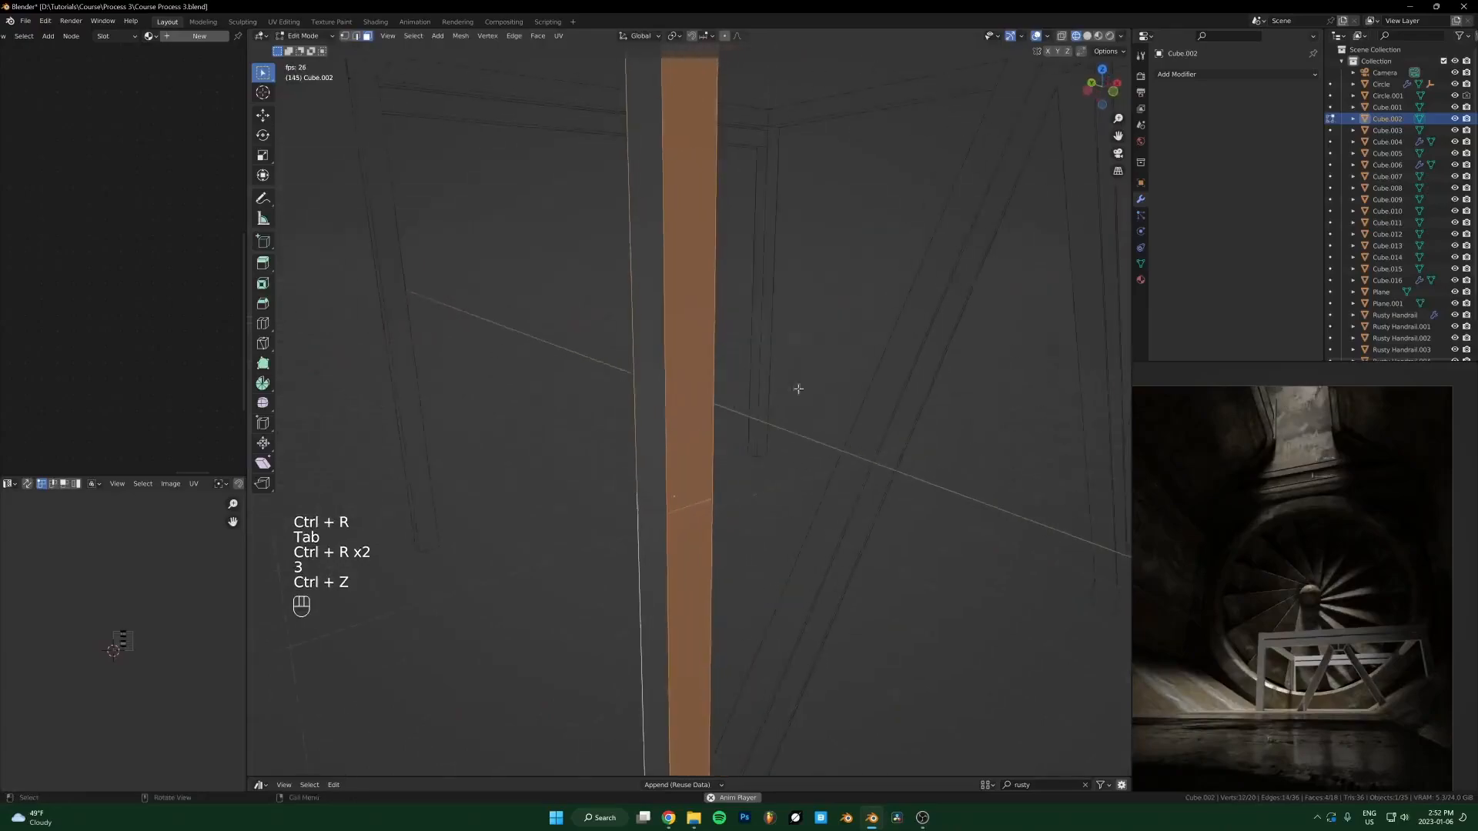
key("i")
left_click(996, 271)
middle_click_drag(996, 271, 876, 325)
scroll(876, 325, "down", 4)
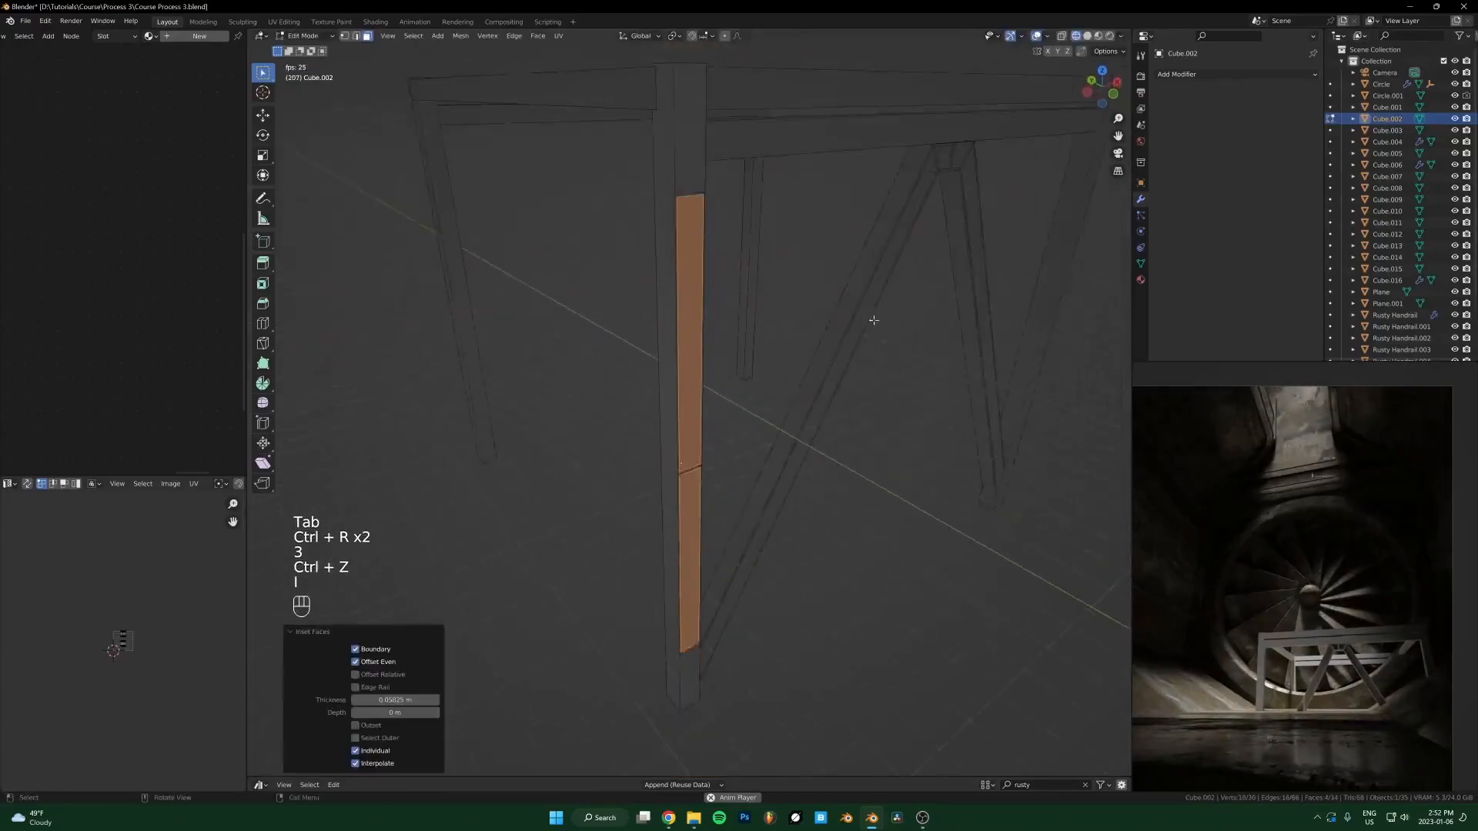
Step: Extrude the leg's inset faces along their normals to recess them, and save the file
scroll(897, 386, "up", 3)
key("alt+e")
left_click(898, 387)
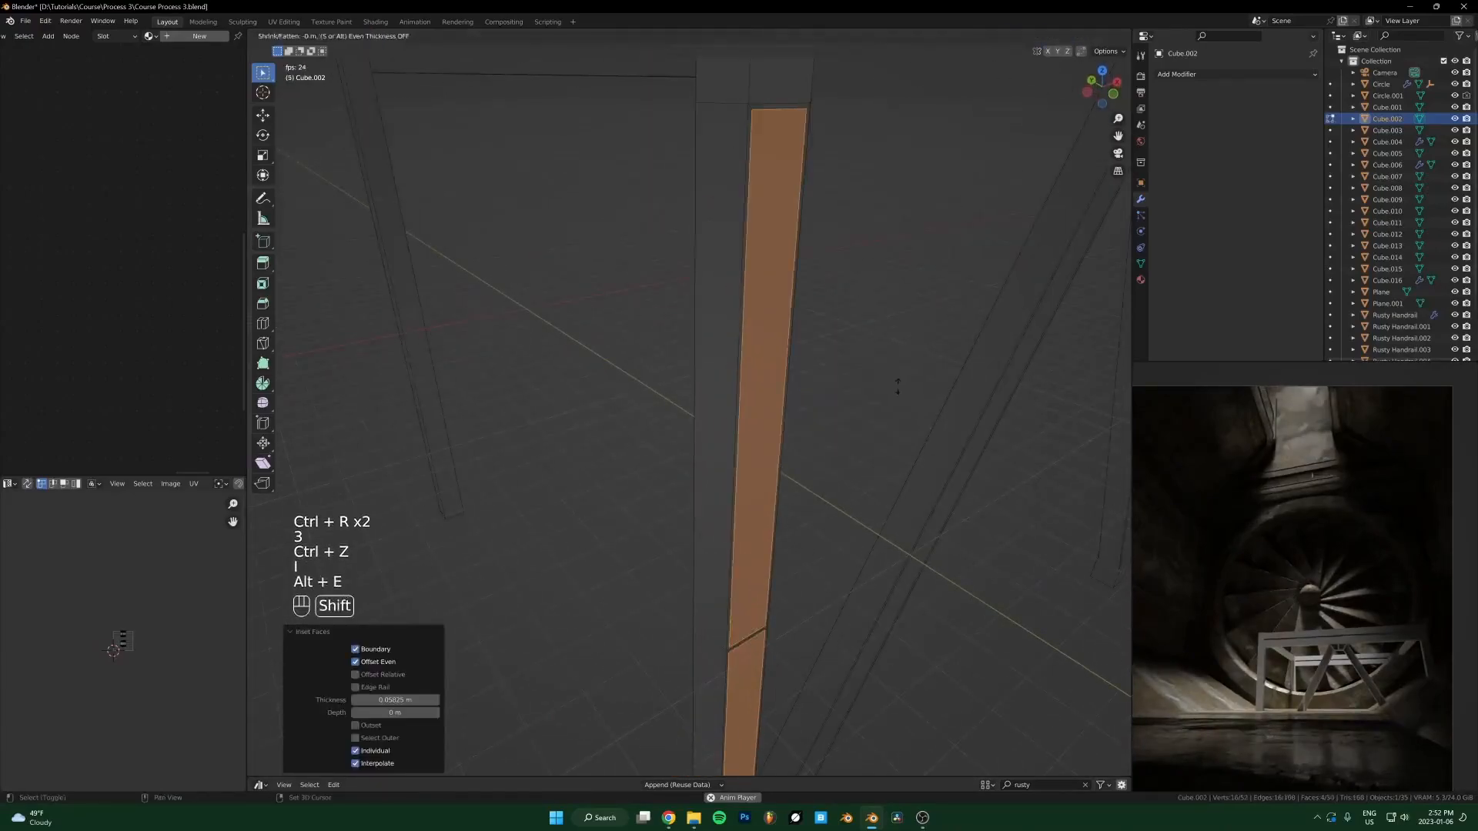
left_click(878, 484)
middle_click_drag(878, 483, 753, 515)
key("Tab")
scroll(835, 515, "down", 3)
key("ctrl+s")
scroll(842, 447, "down", 2)
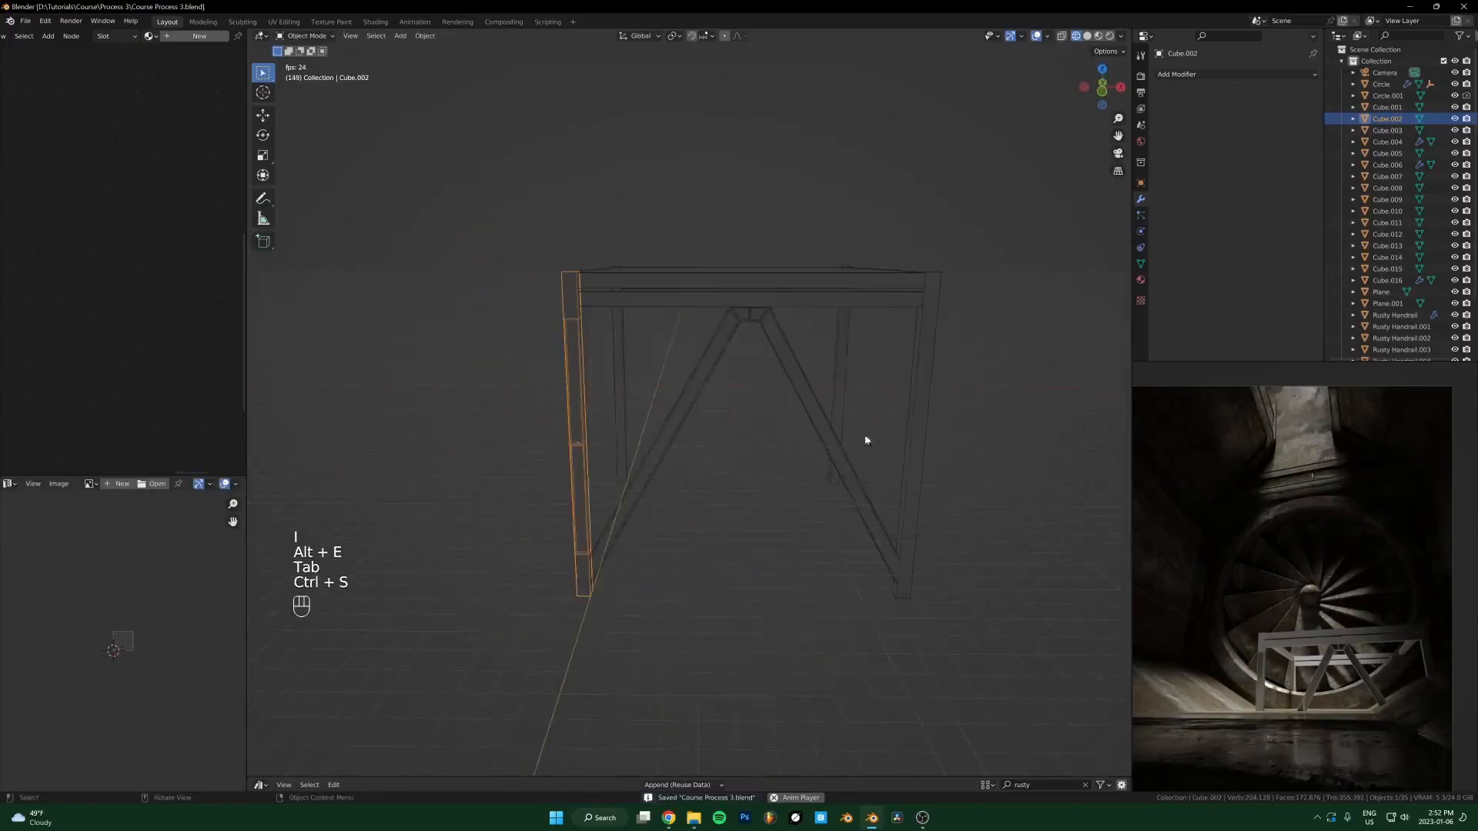
Step: Select the other three legs together with the recessed front-left leg, making the recessed leg the active object
left_click(843, 354)
left_click(616, 350, "shift")
left_click(871, 401, "shift")
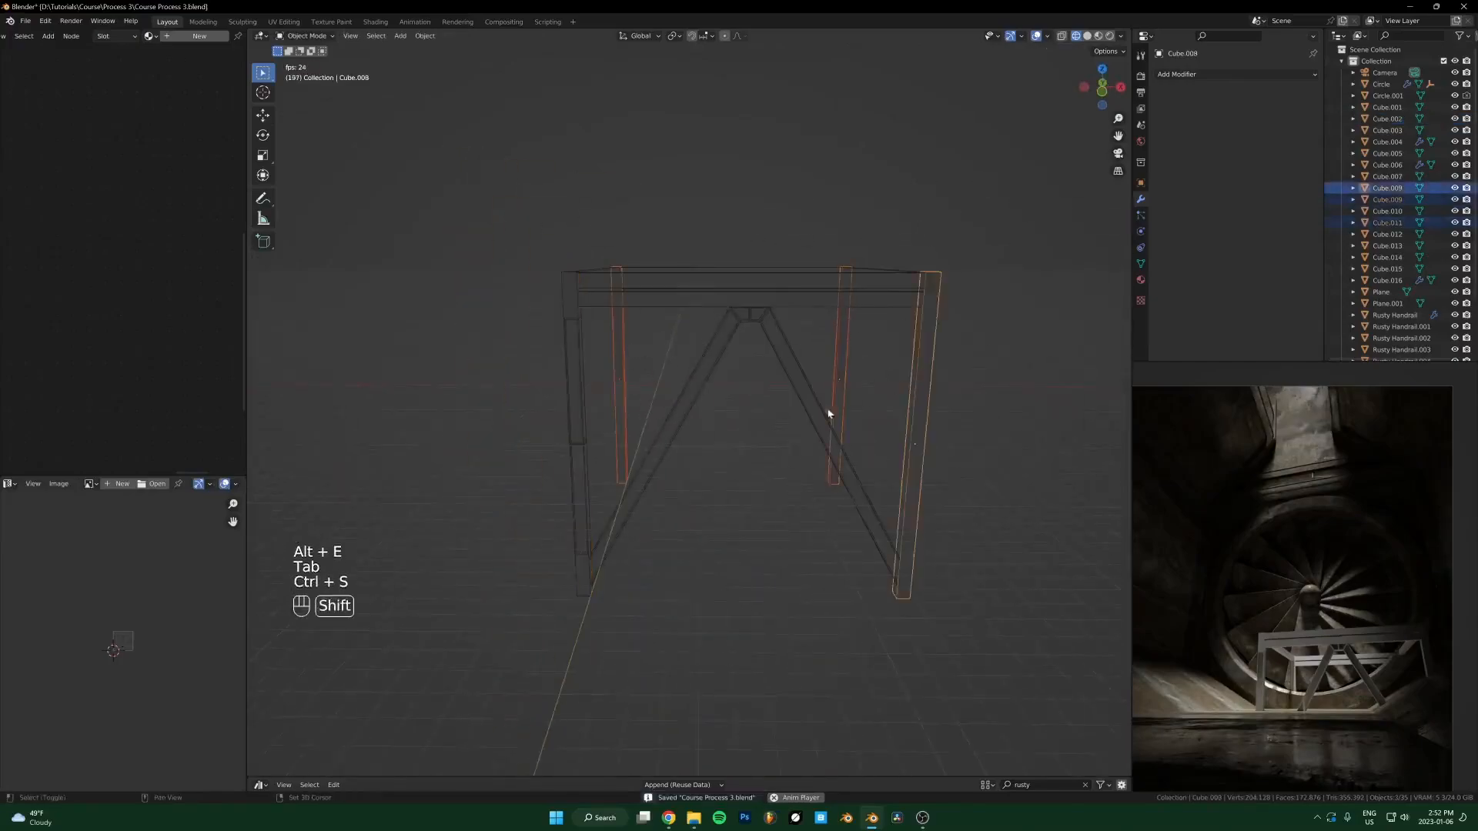
left_click(585, 418, "shift")
Step: Try linking the recessed leg's object data to the other three legs, and undo it
key("ctrl+l")
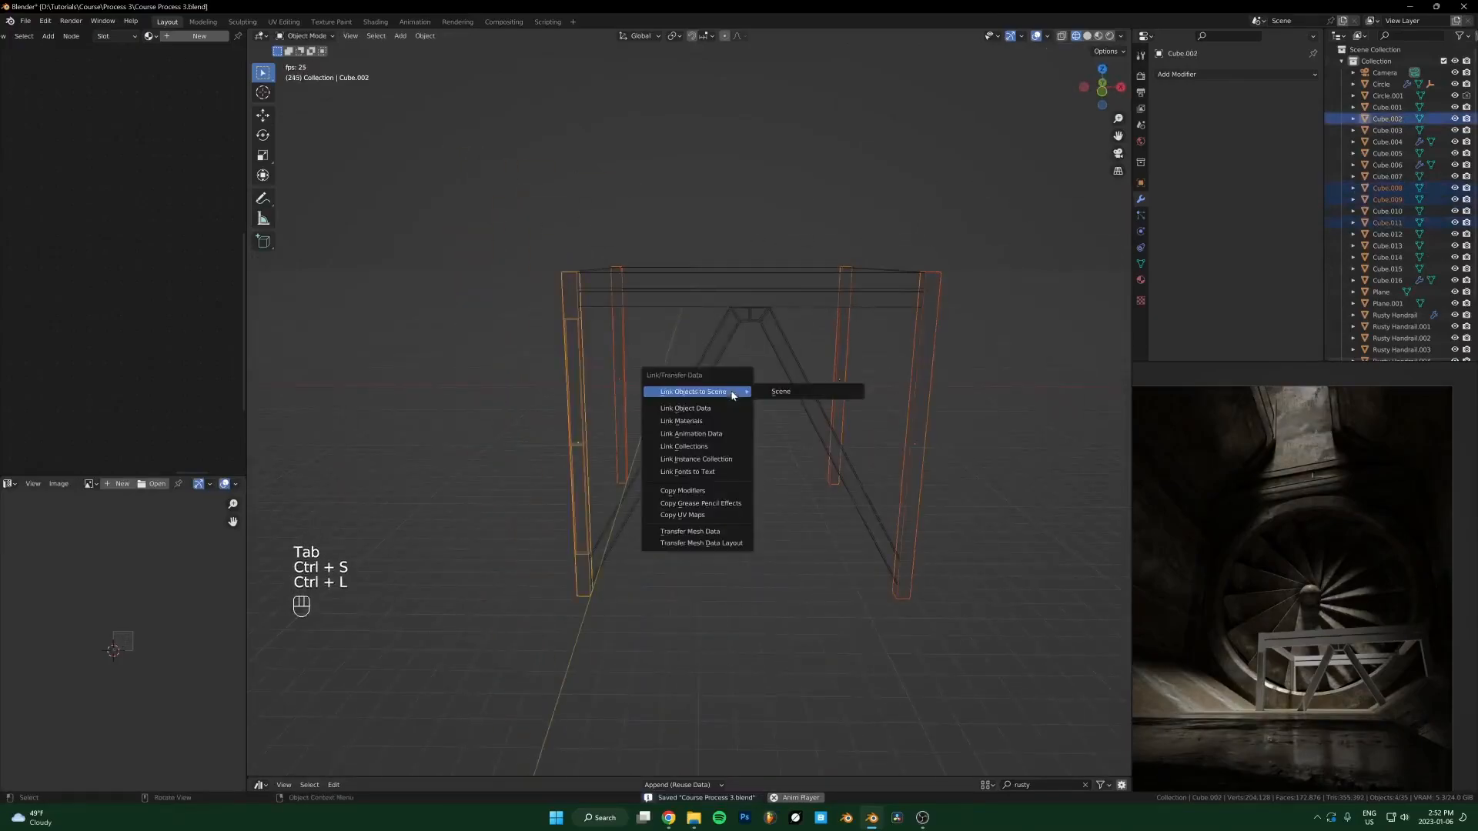
left_click(743, 406)
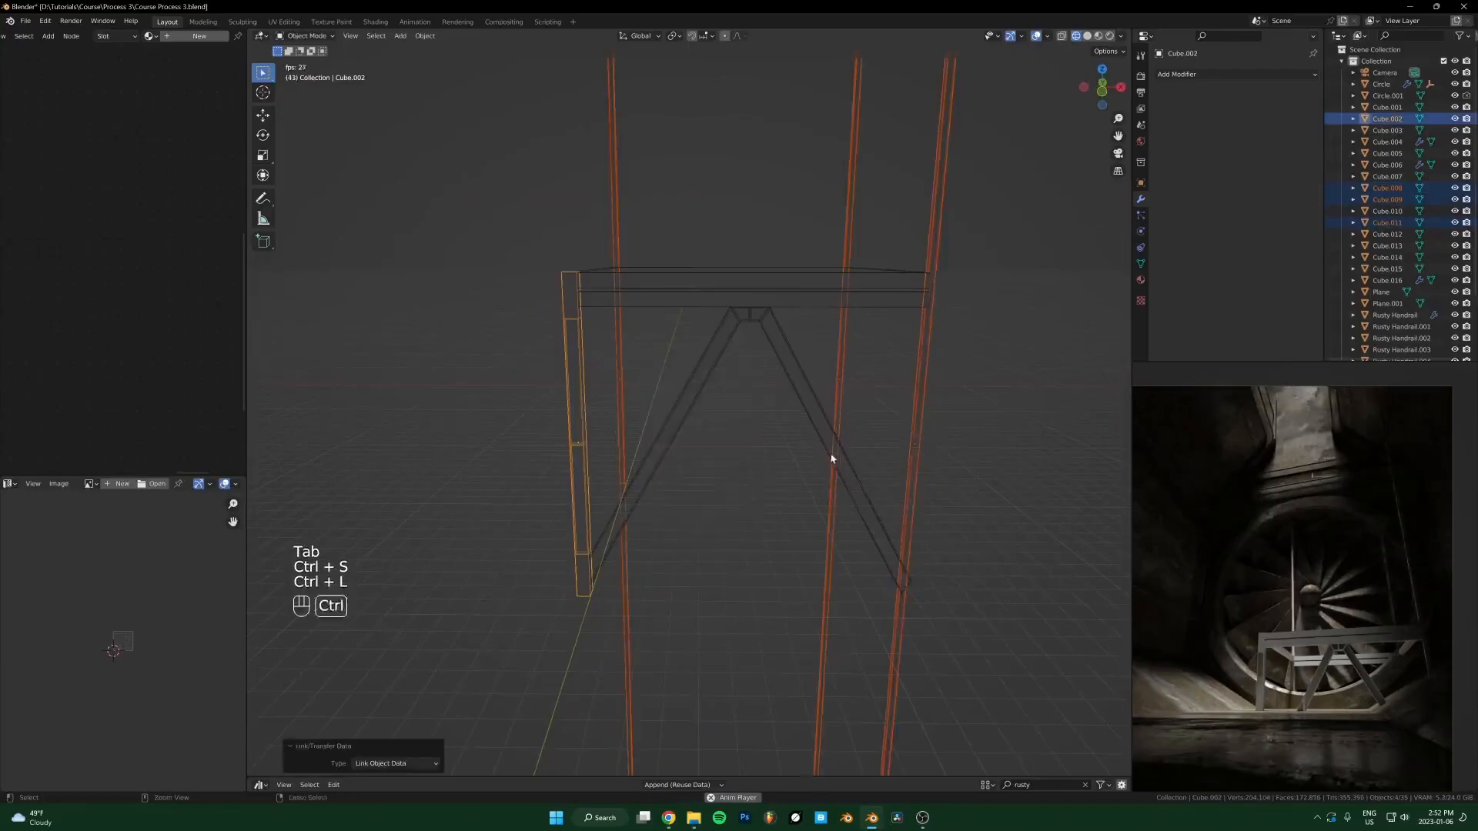
key("ctrl+z")
Step: Apply the scale of all four legs and link the recessed leg's object data to the other three
key("ctrl+a")
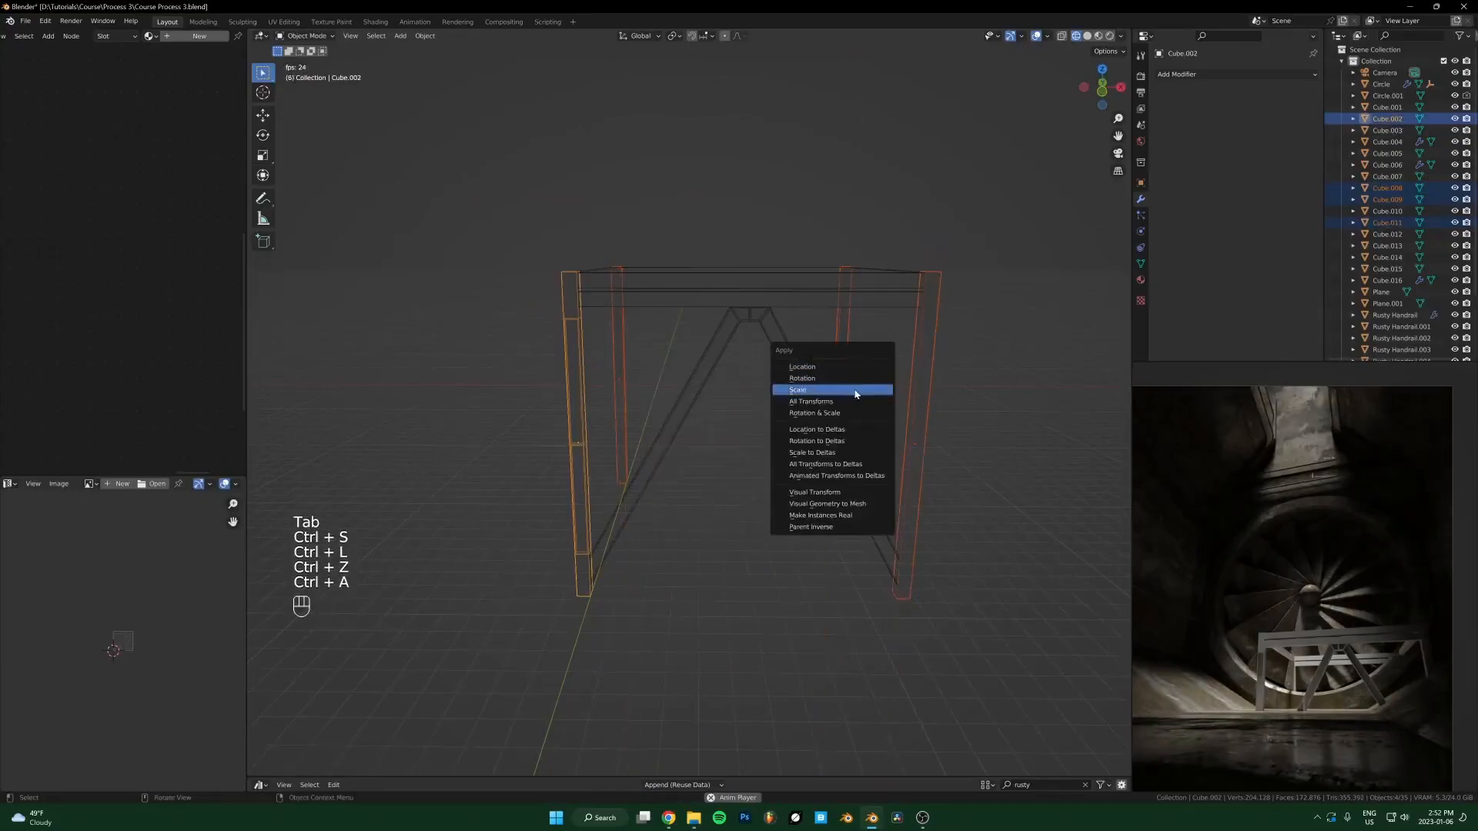
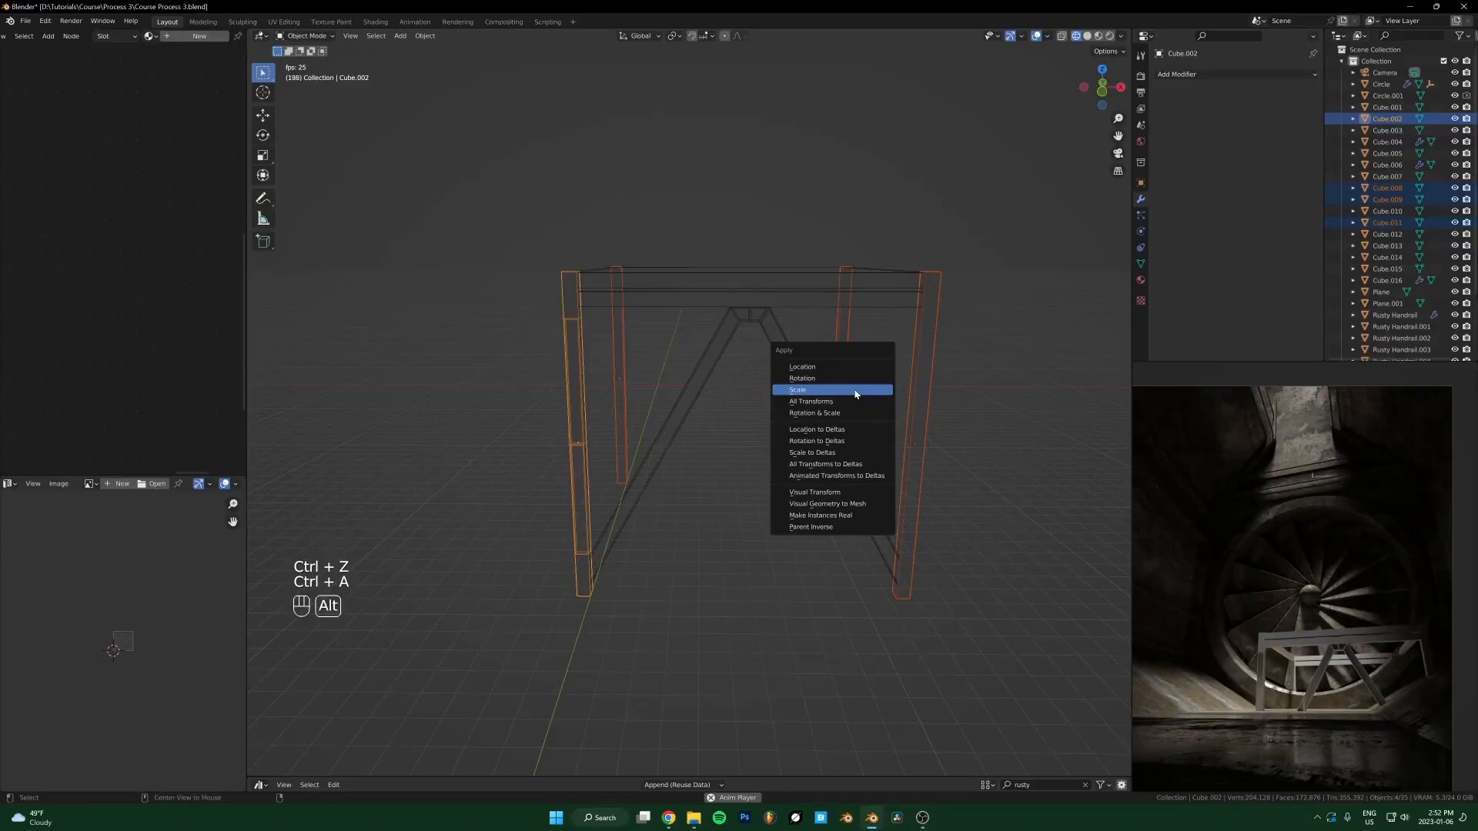
left_click(856, 394)
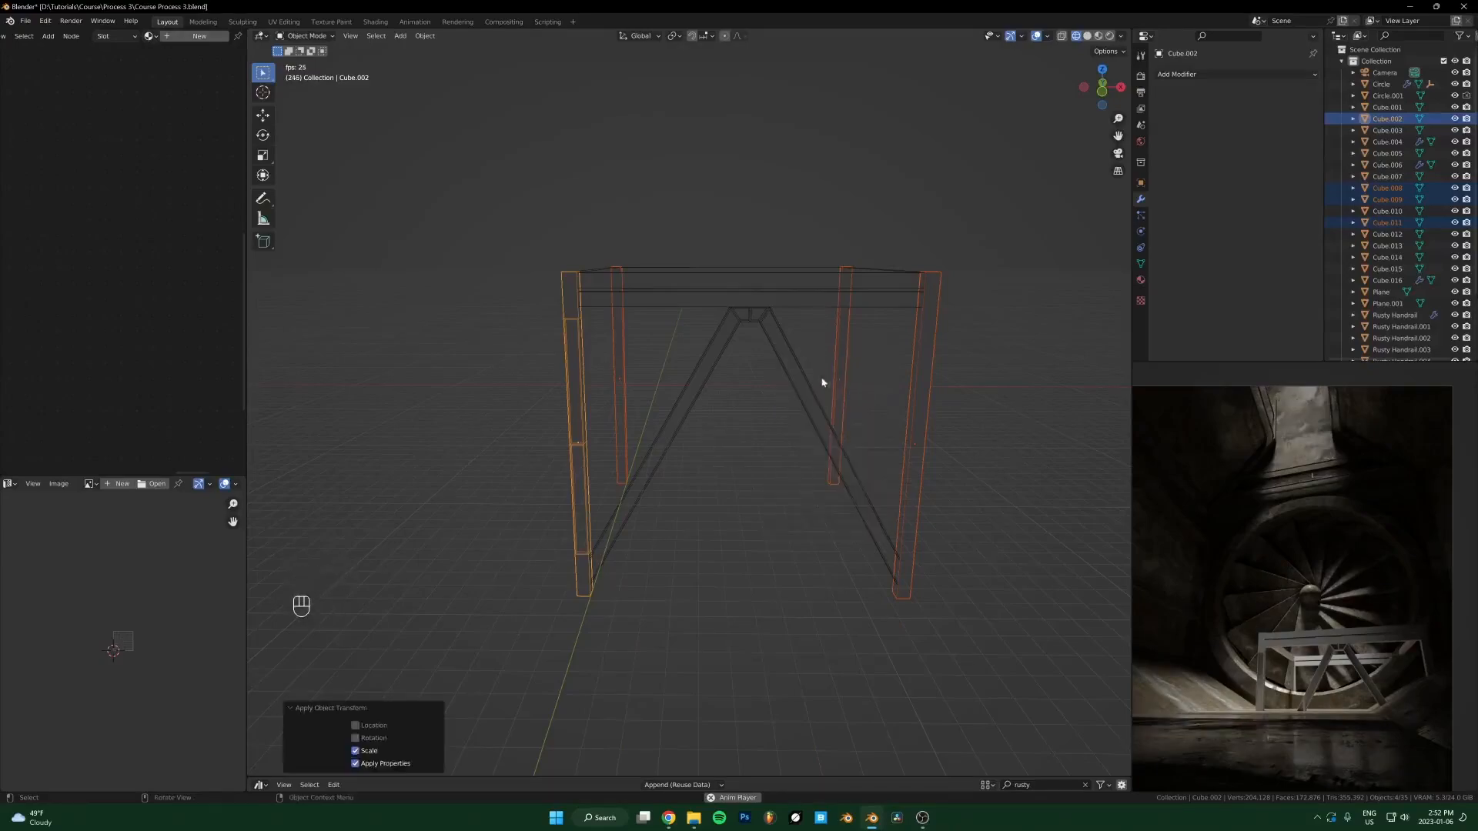
key("ctrl+l")
left_click(752, 408)
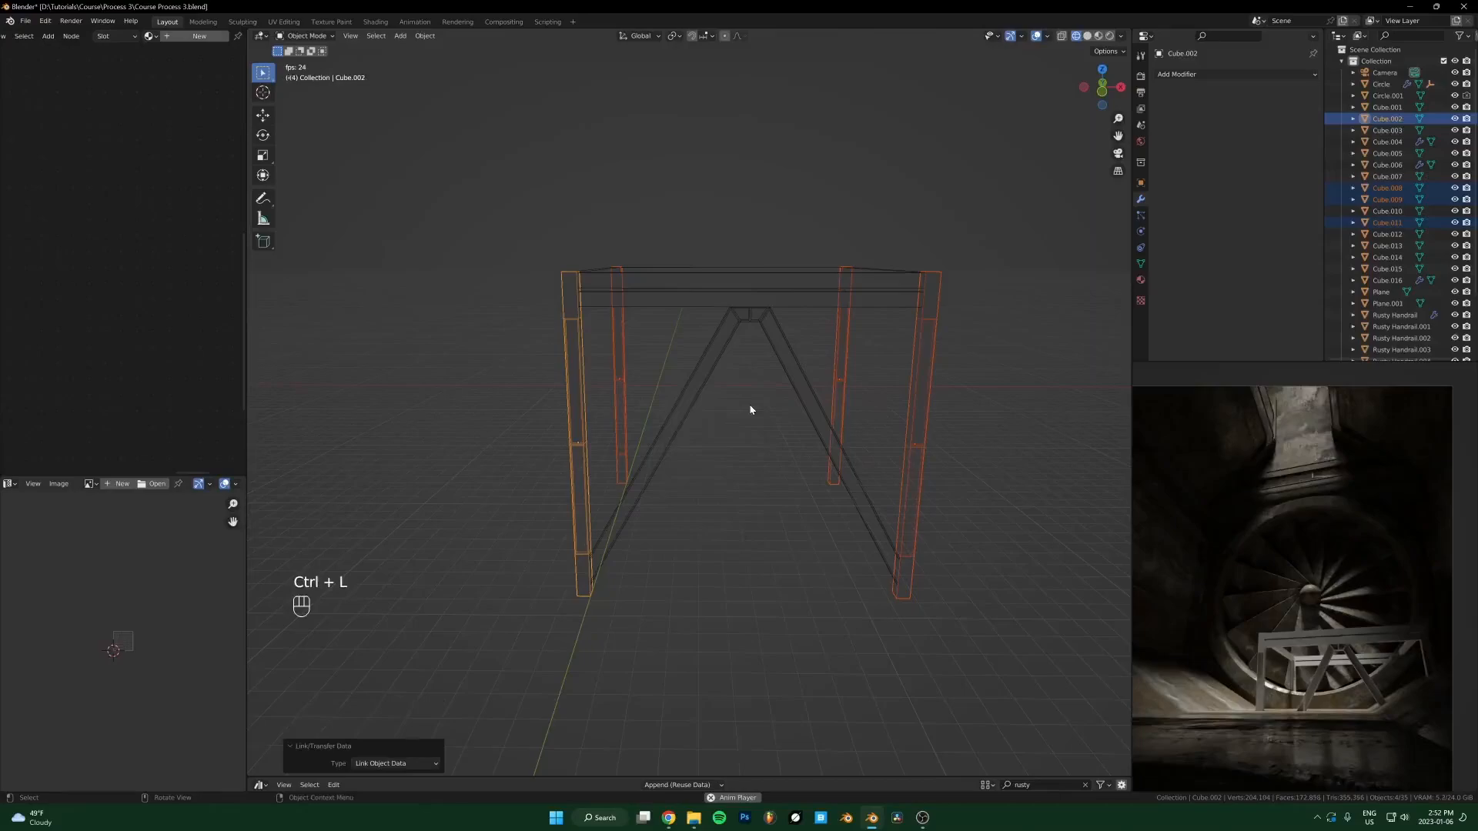
Step: Select all the beams of the top frame together with the front-left leg
left_click(927, 391)
scroll(813, 370, "up", 2)
left_click(859, 257)
middle_click_drag(870, 267, 820, 354, "shift")
left_click(551, 293, "shift")
middle_click_drag(551, 293, 530, 298)
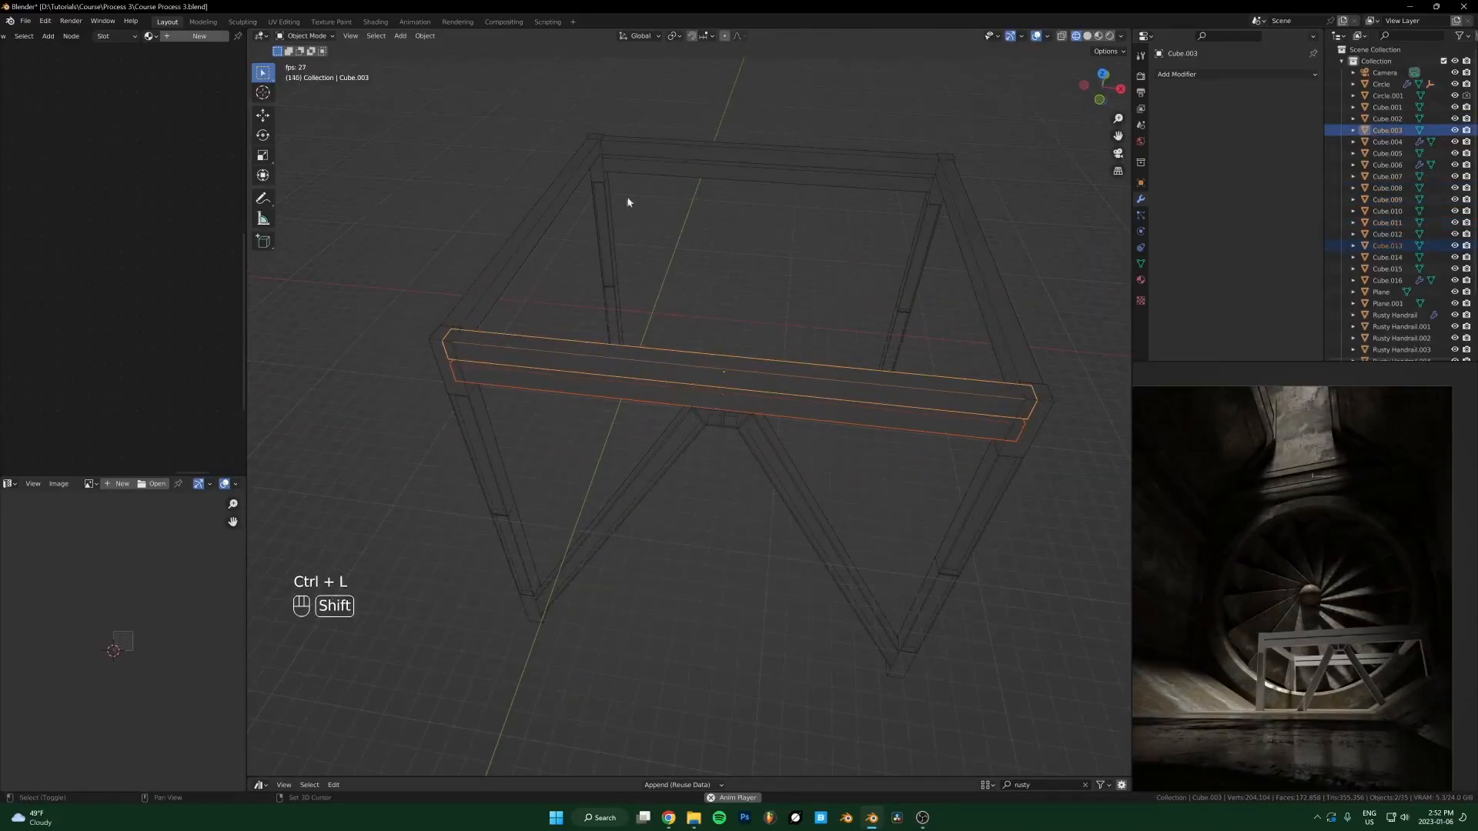
left_click(727, 163, "shift")
left_click(955, 219, "shift")
left_click(963, 224, "shift")
left_click(513, 233, "shift")
left_click(493, 455, "shift")
Step: Try to apply the scale of the selected beams and leg
key("ctrl+a")
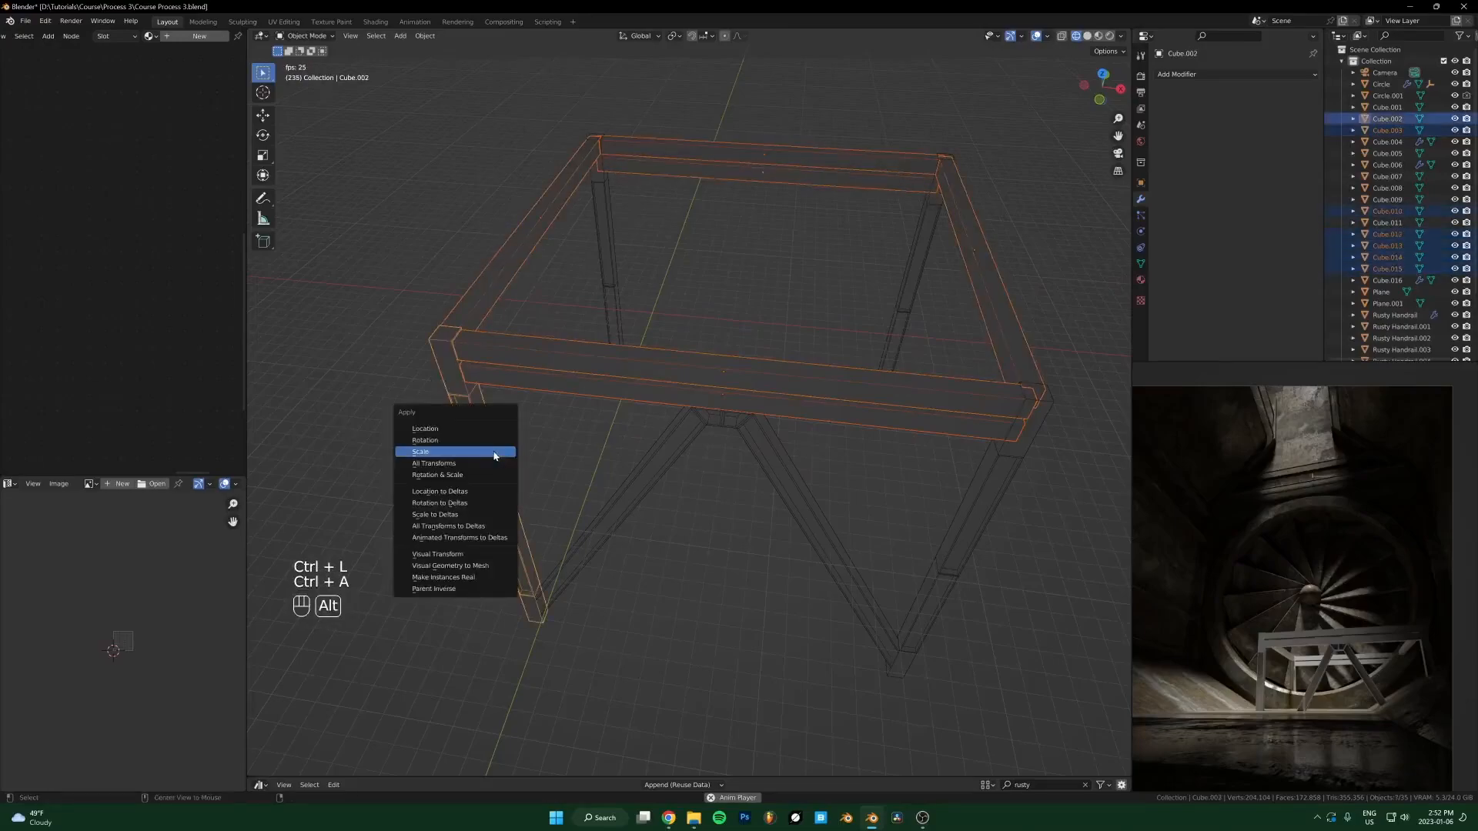
left_click(494, 453)
key("q")
left_click(702, 340)
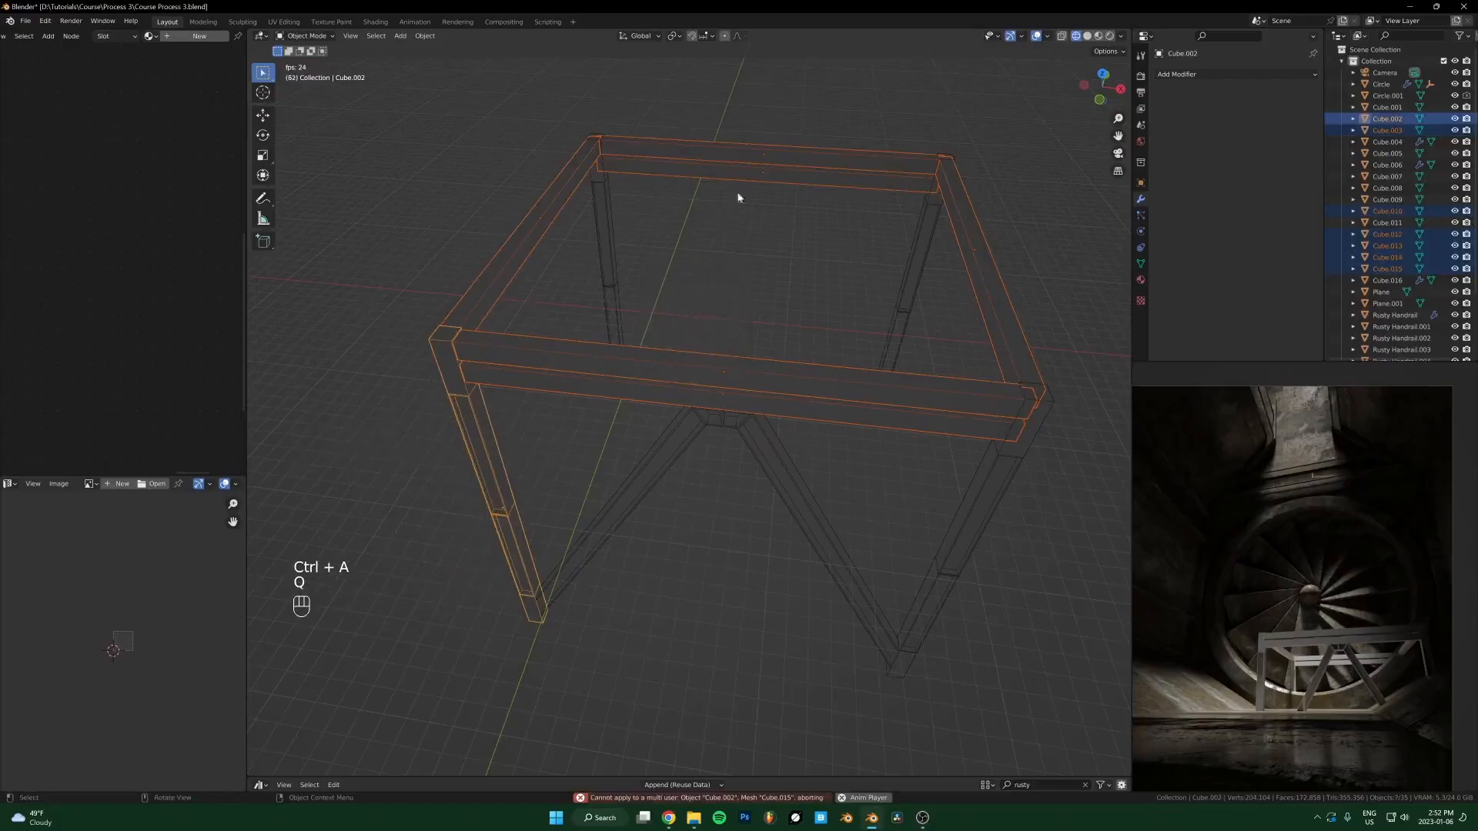
Step: Make the front upper beam active, stop the animation playback, and make the selection's objects and object data single-user
left_click(621, 361, "shift")
key("q")
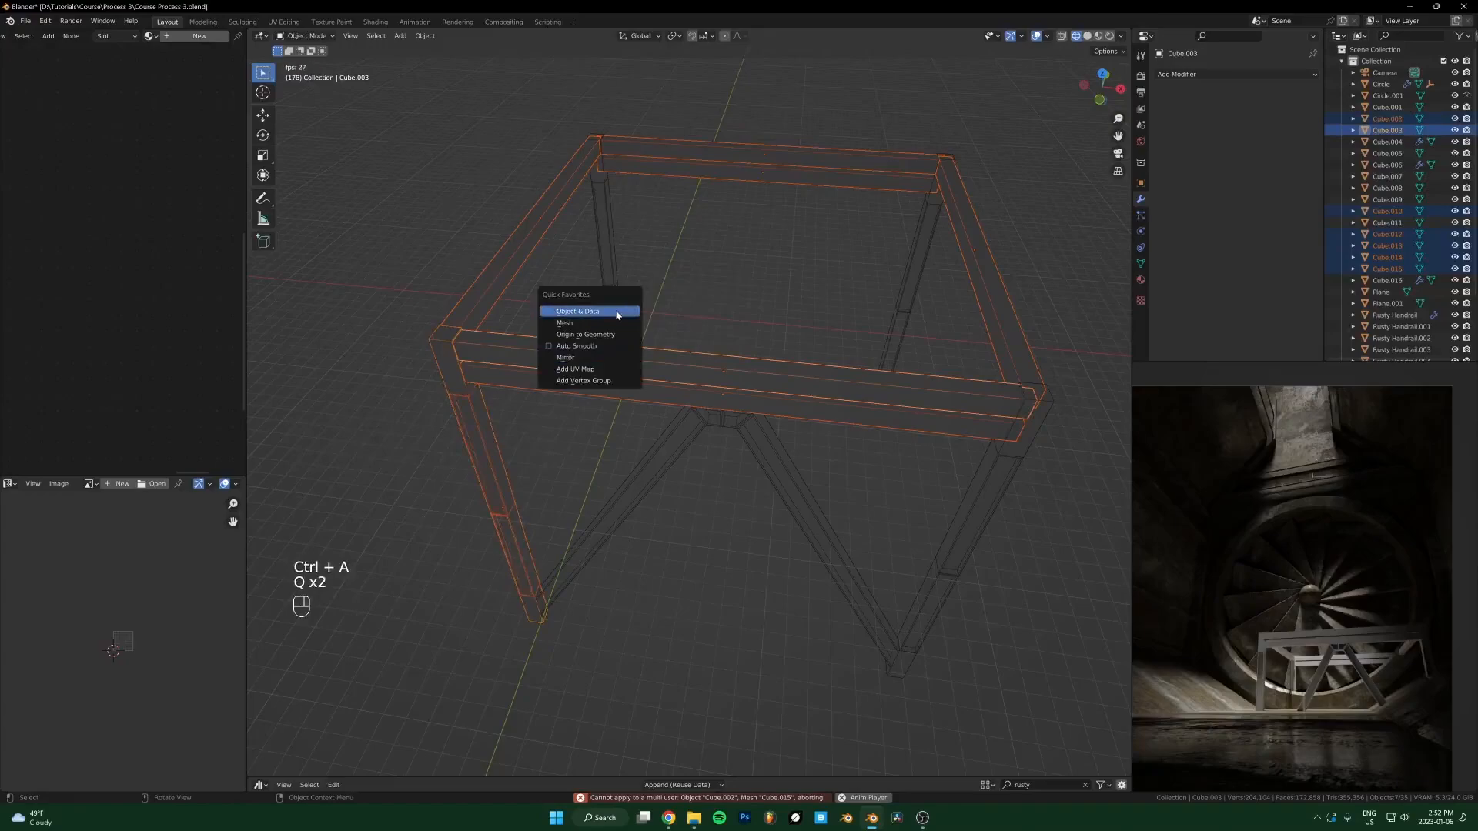
left_click(616, 312)
key("space")
key("q")
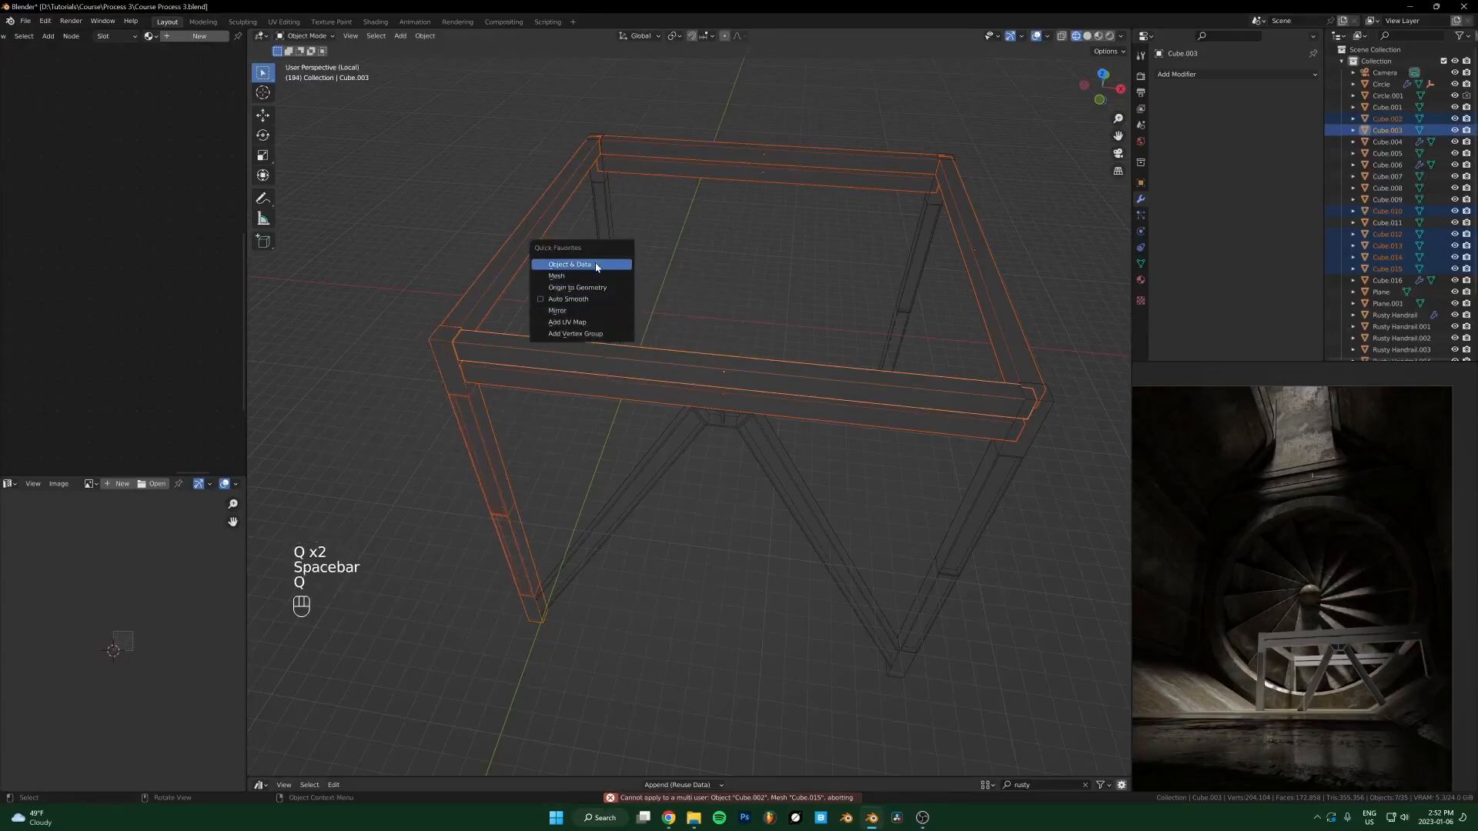
left_click(596, 266)
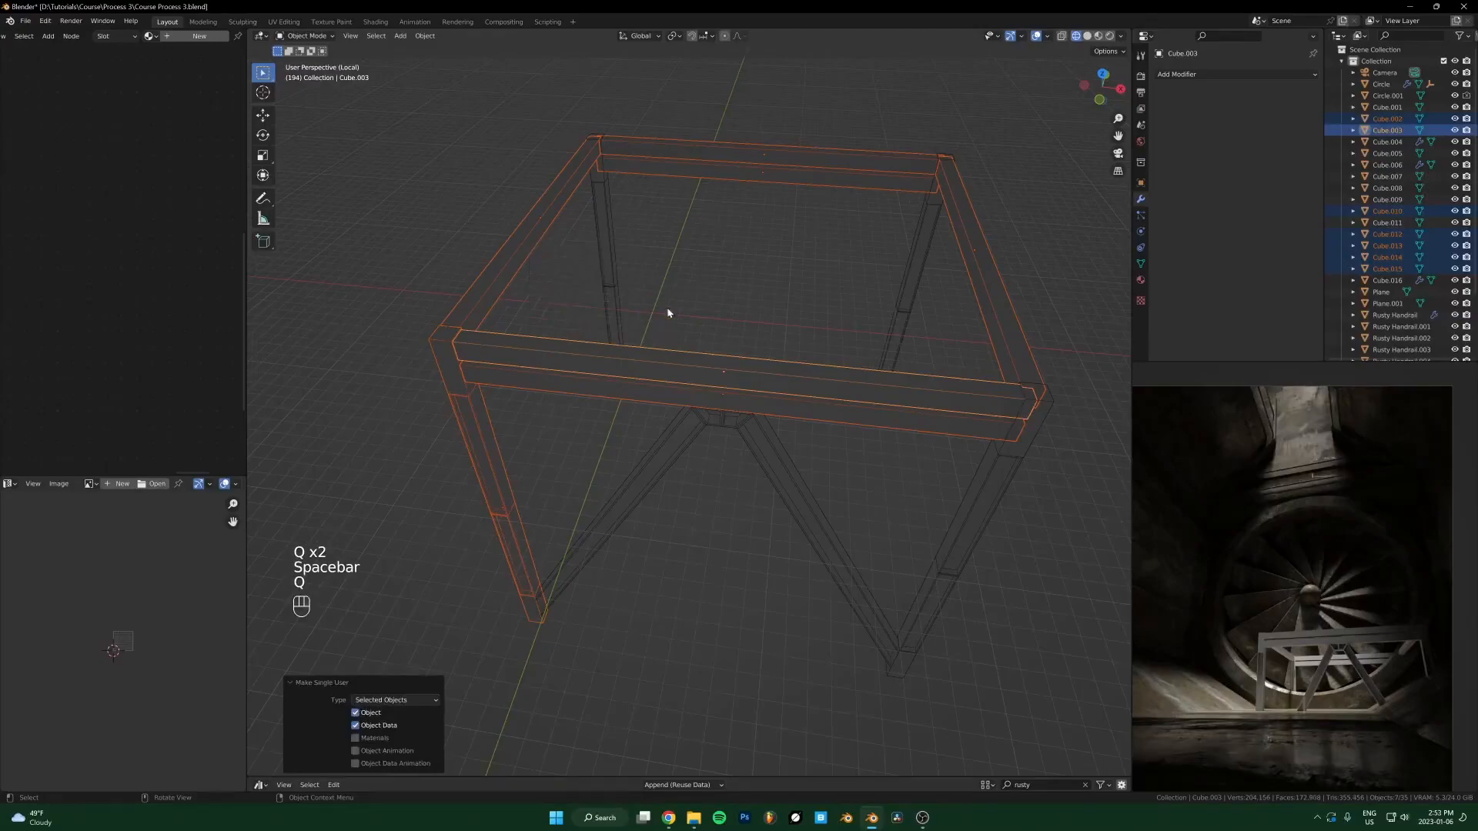
Step: Try linking the front-left leg's object data to the top-frame beams, making the leg the active object
key("ctrl+l")
left_click(502, 462, "shift")
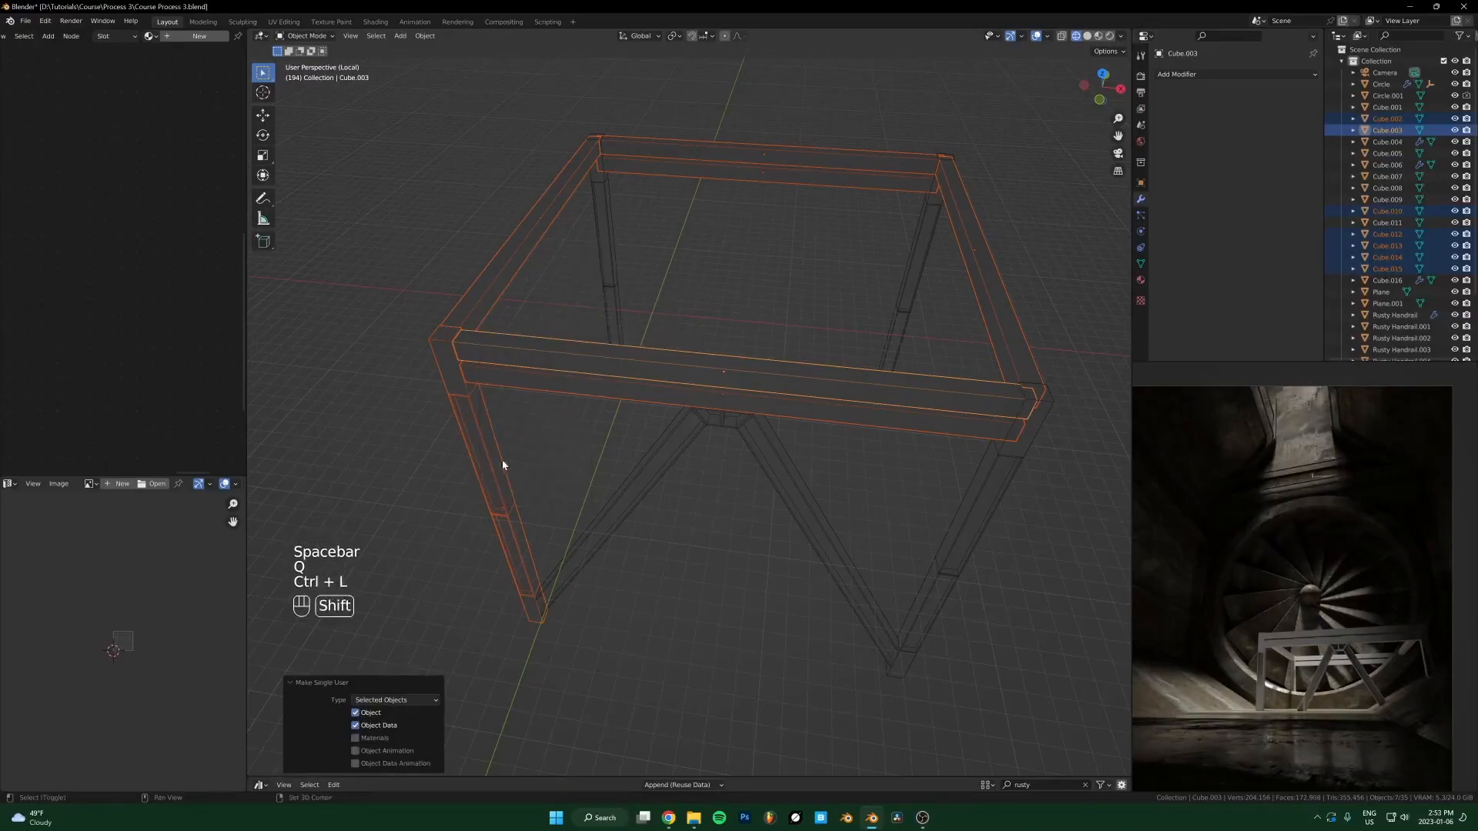
key("ctrl+l")
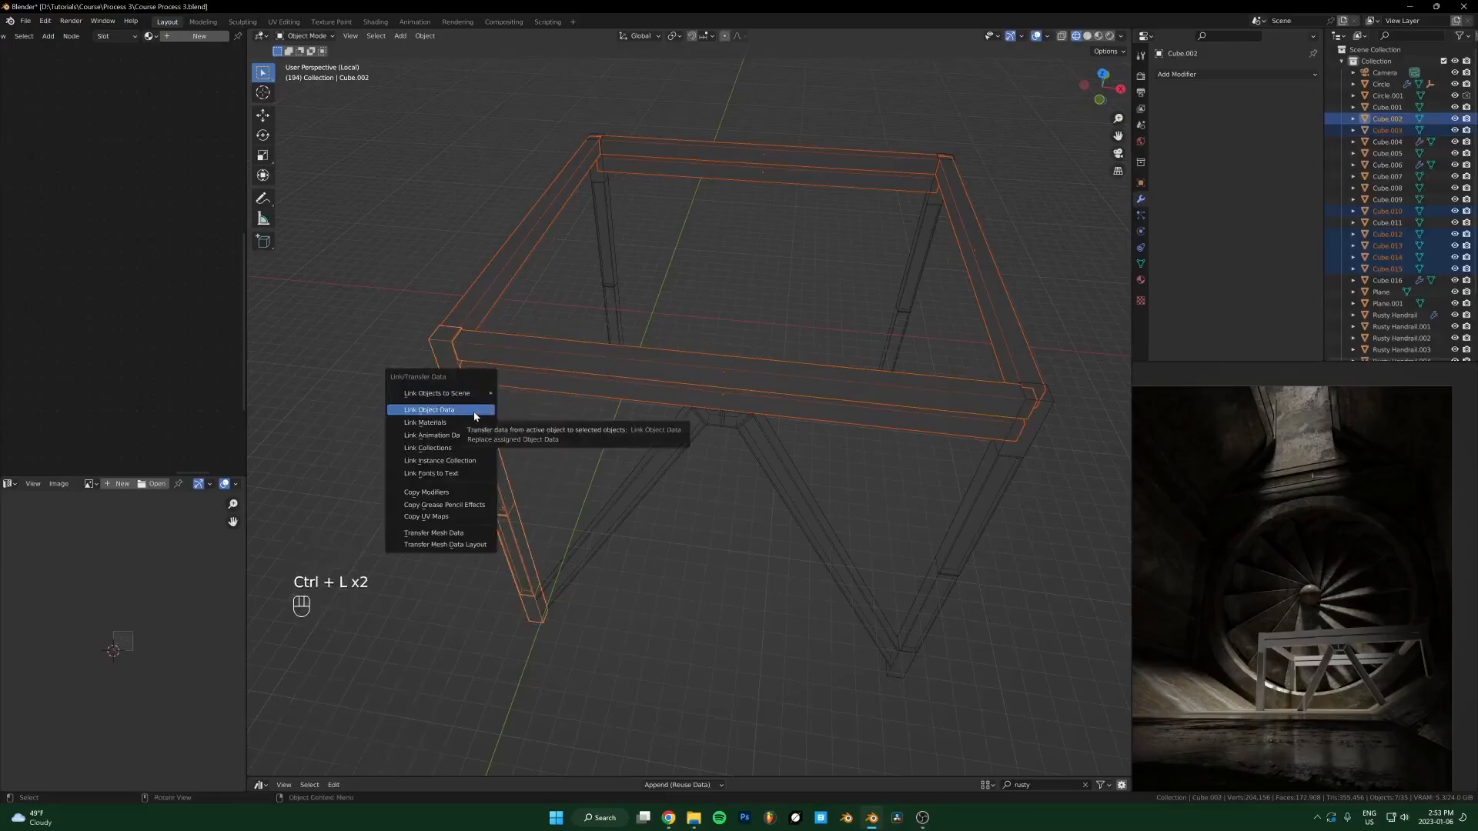
left_click(475, 416)
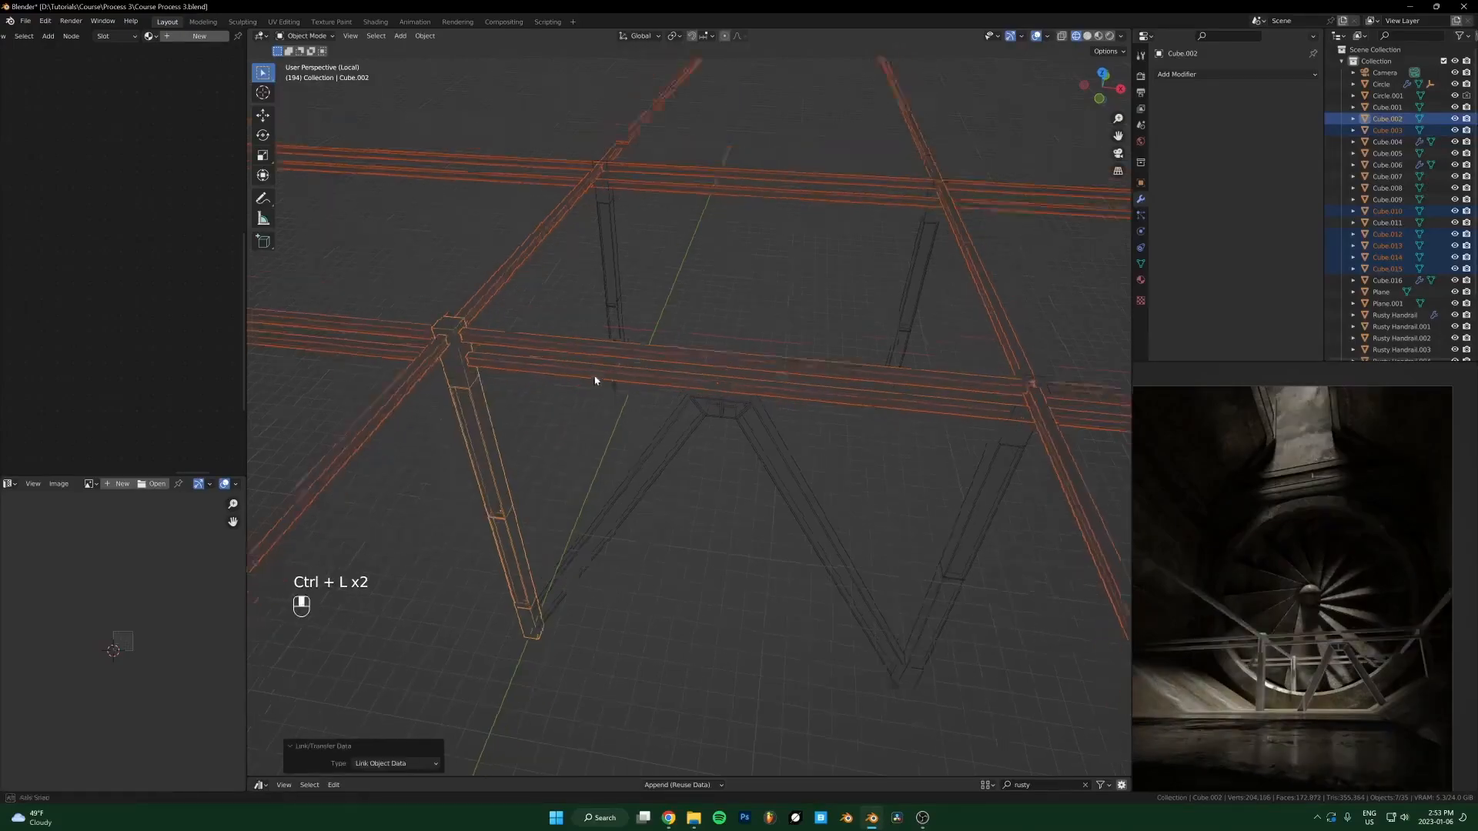
key("ctrl+a")
left_click(685, 398)
key("ctrl+z")
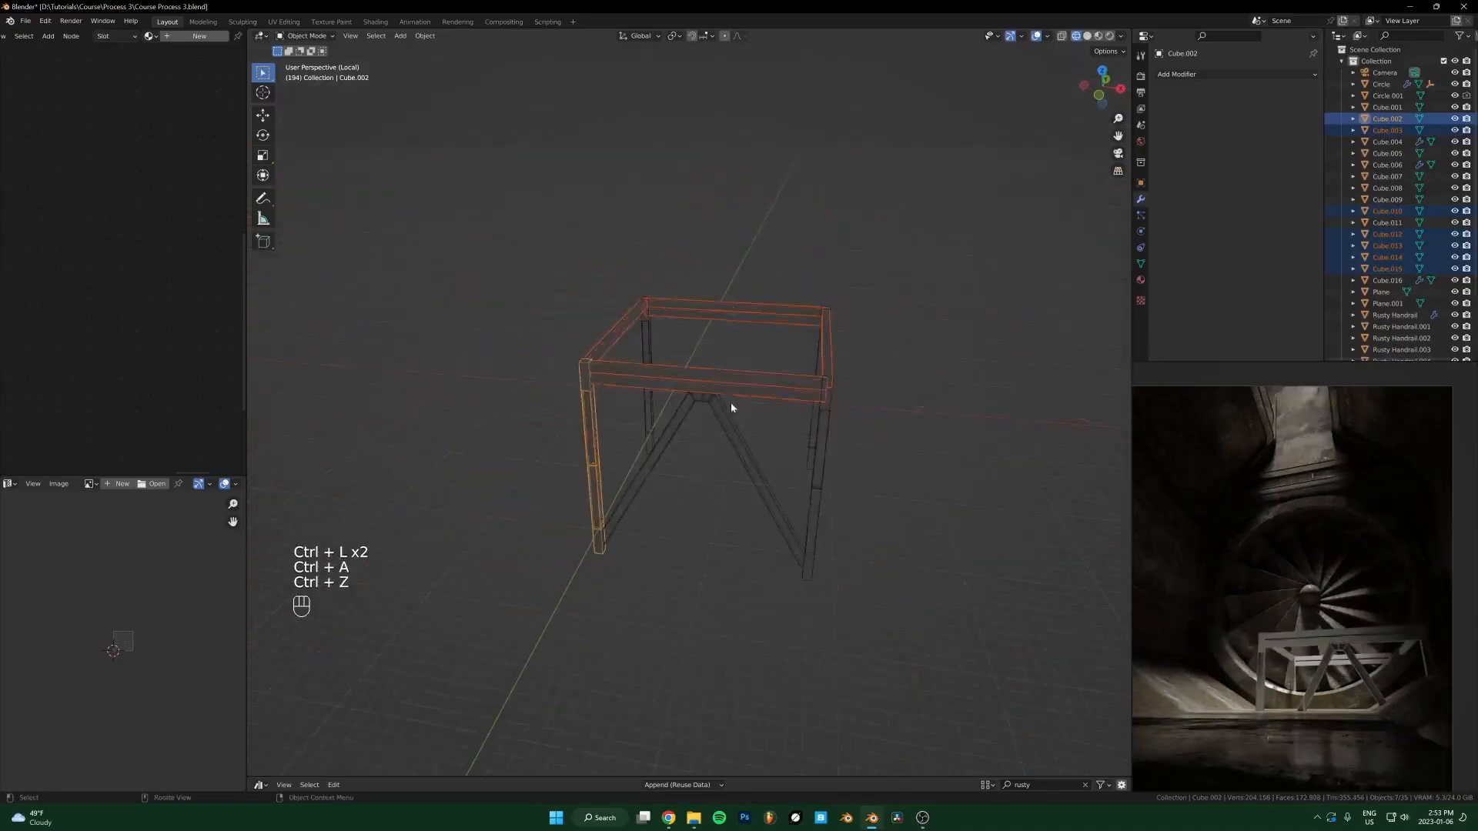
Step: Apply the scale of the selected beams and leg, and link the front-left leg's object data to the beams
key("ctrl+a")
left_click(656, 362)
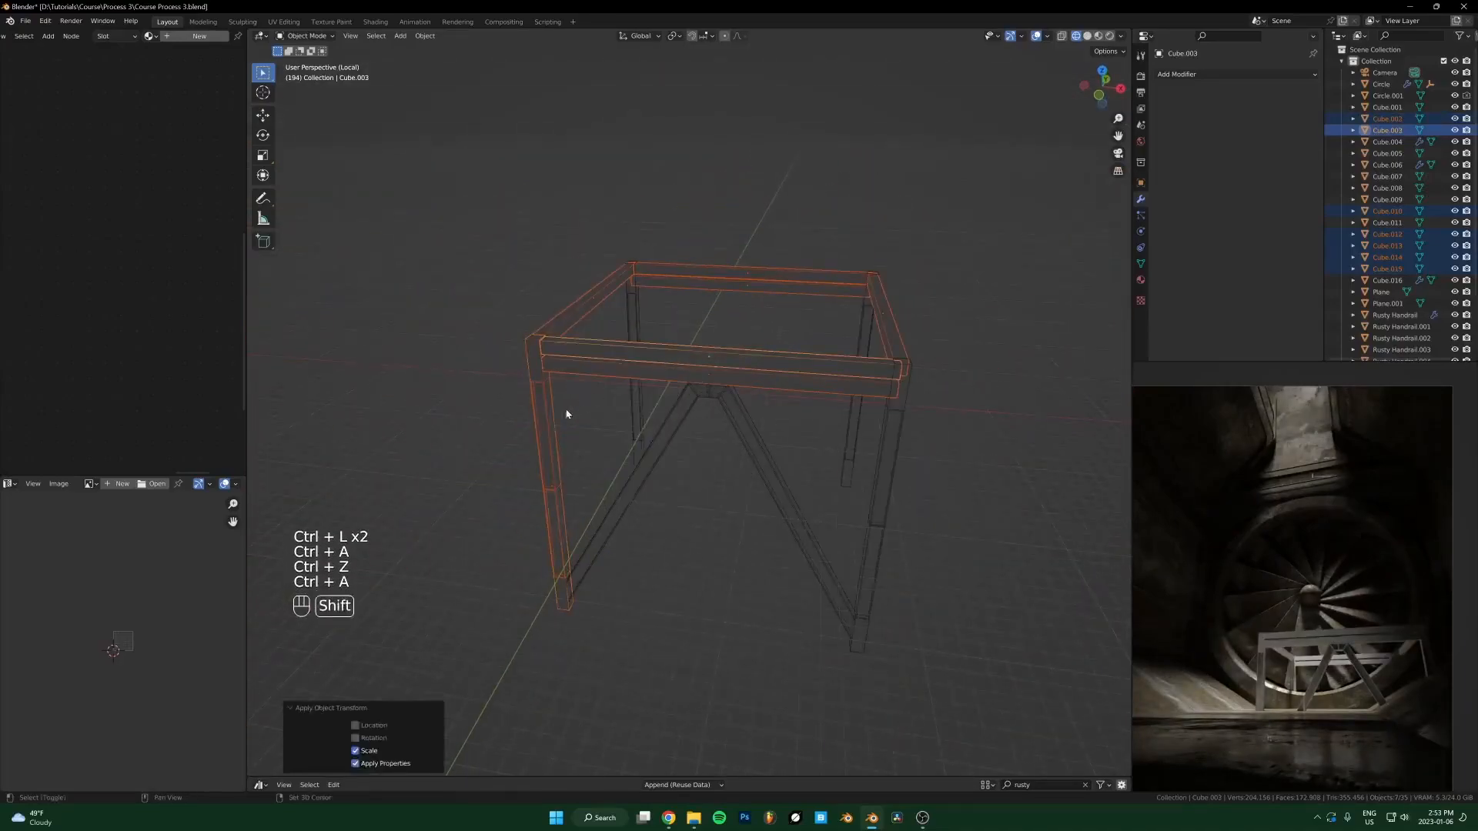
left_click(547, 421, "shift")
key("ctrl+l")
left_click(546, 420)
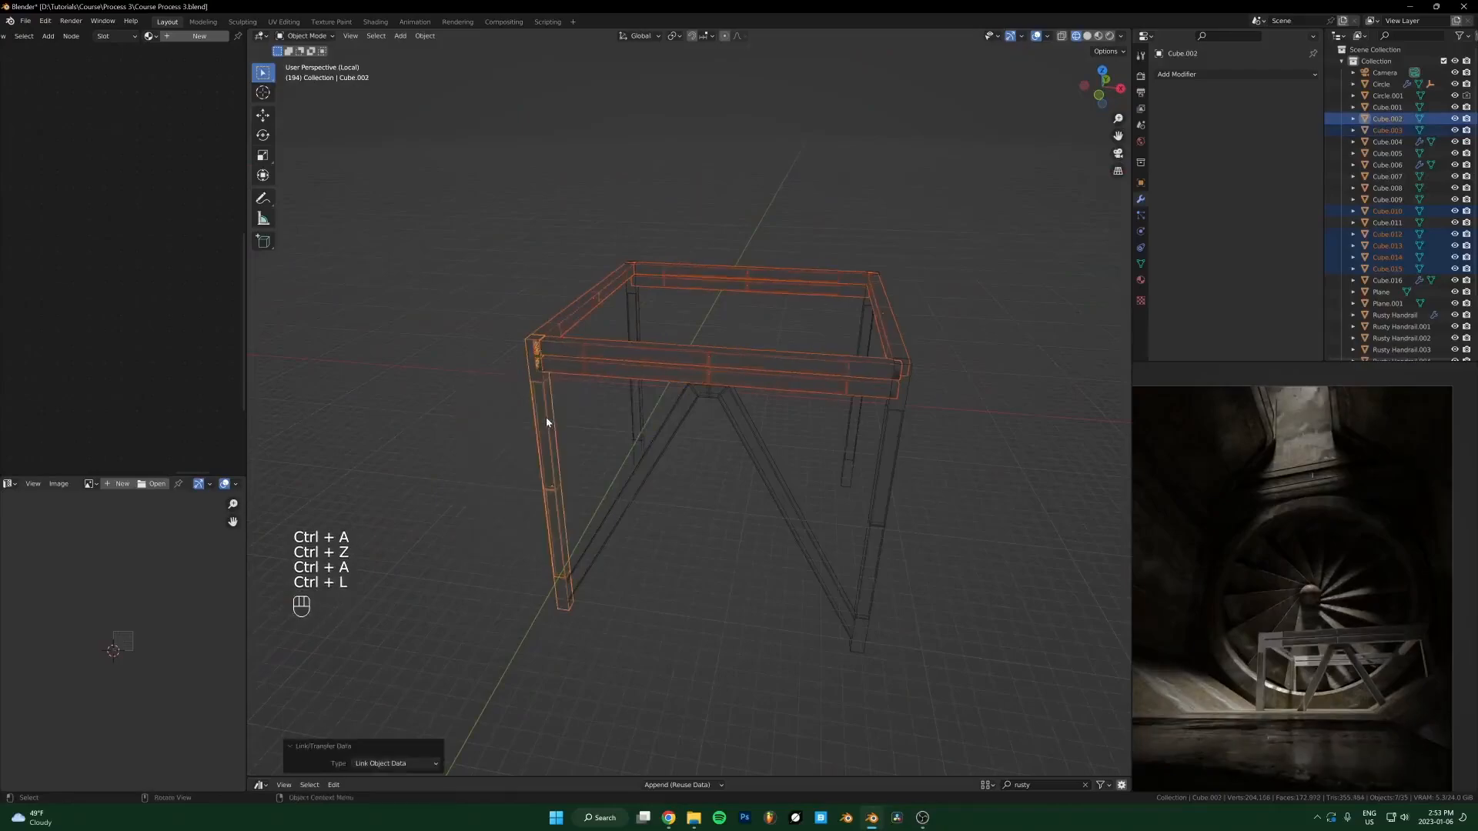
Step: Select only the six beams of the top frame, without the leg, and scale them together
middle_click_drag(603, 420, 668, 381, "shift")
scroll(768, 505, "up", 2)
left_click(610, 335)
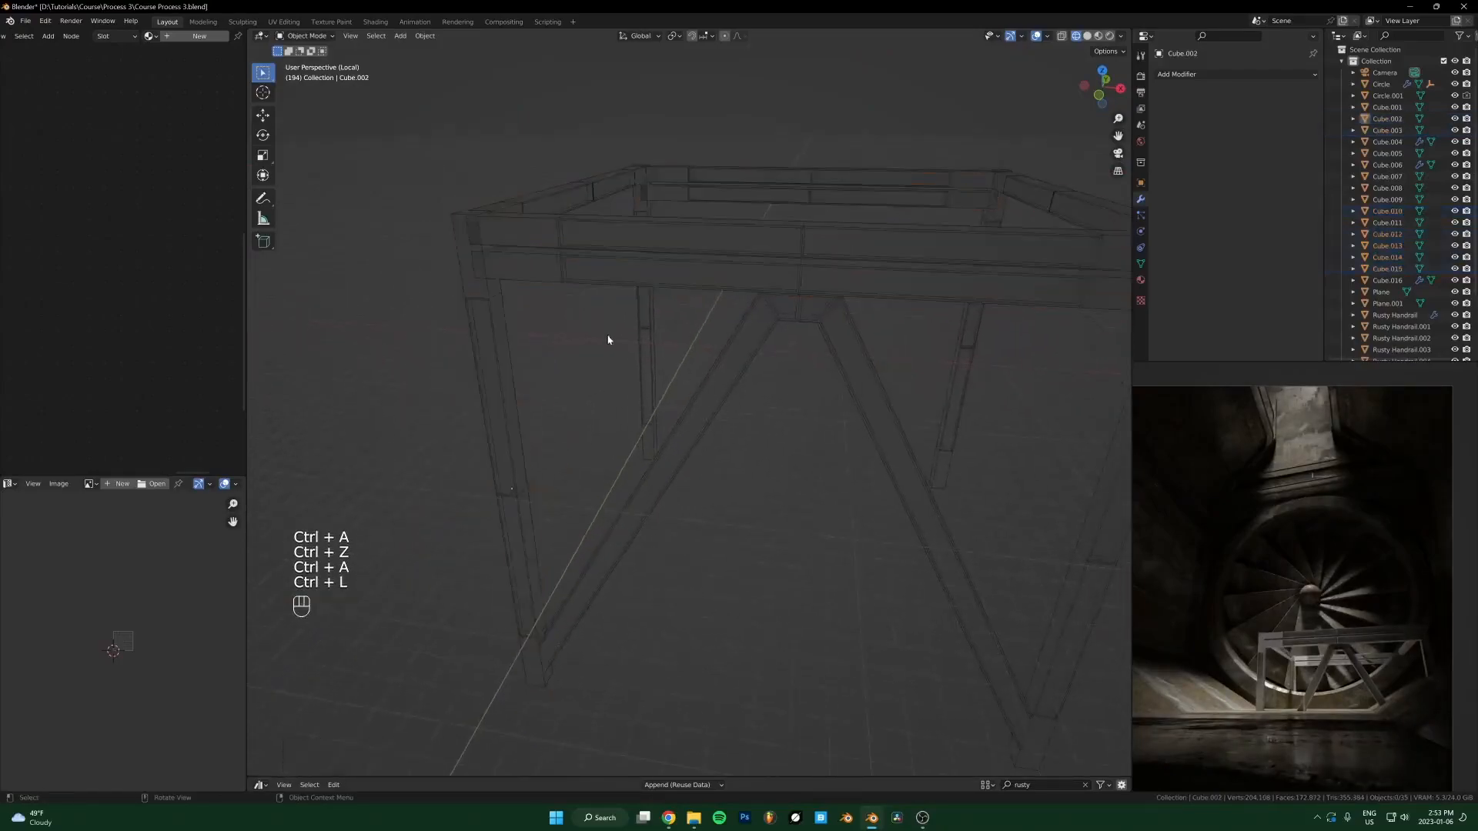
left_click(540, 229)
left_click(651, 258, "shift")
middle_click_drag(640, 207, 561, 271, "shift")
left_click(566, 243, "shift")
left_click(821, 221, "shift")
left_click(1055, 245, "shift")
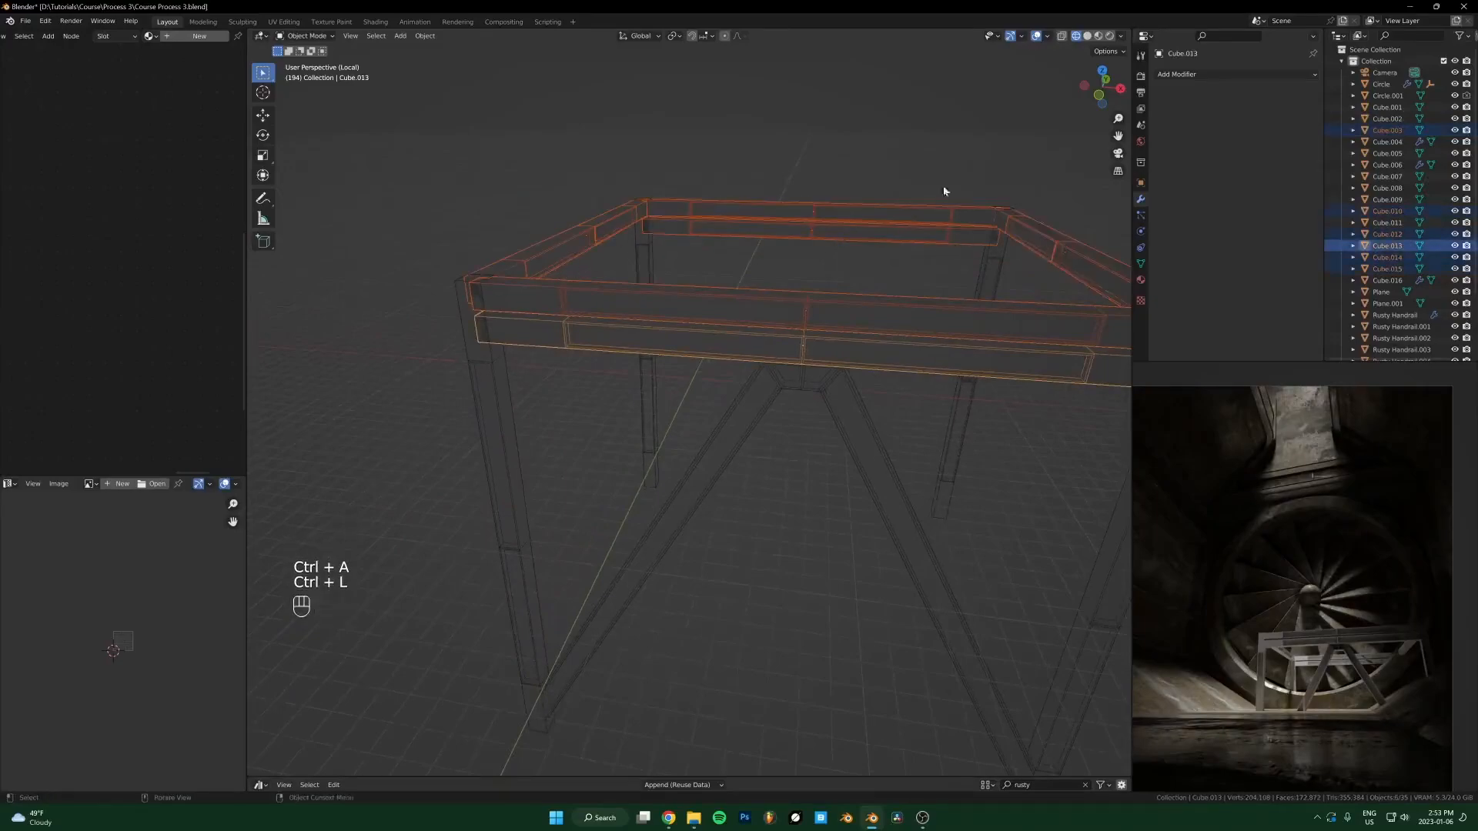
key("s")
scroll(718, 322, "up", 4)
middle_click_drag(718, 321, 739, 385)
scroll(739, 385, "down", 7)
left_click(899, 419)
scroll(885, 376, "up", 3)
middle_click_drag(899, 419, 795, 354)
scroll(825, 395, "up", 2)
scroll(775, 410, "down", 5)
Step: Try adding a second Mirror modifier to the diagonal brace without a mirror object
left_click(682, 381)
middle_click_drag(682, 380, 765, 401)
key("q")
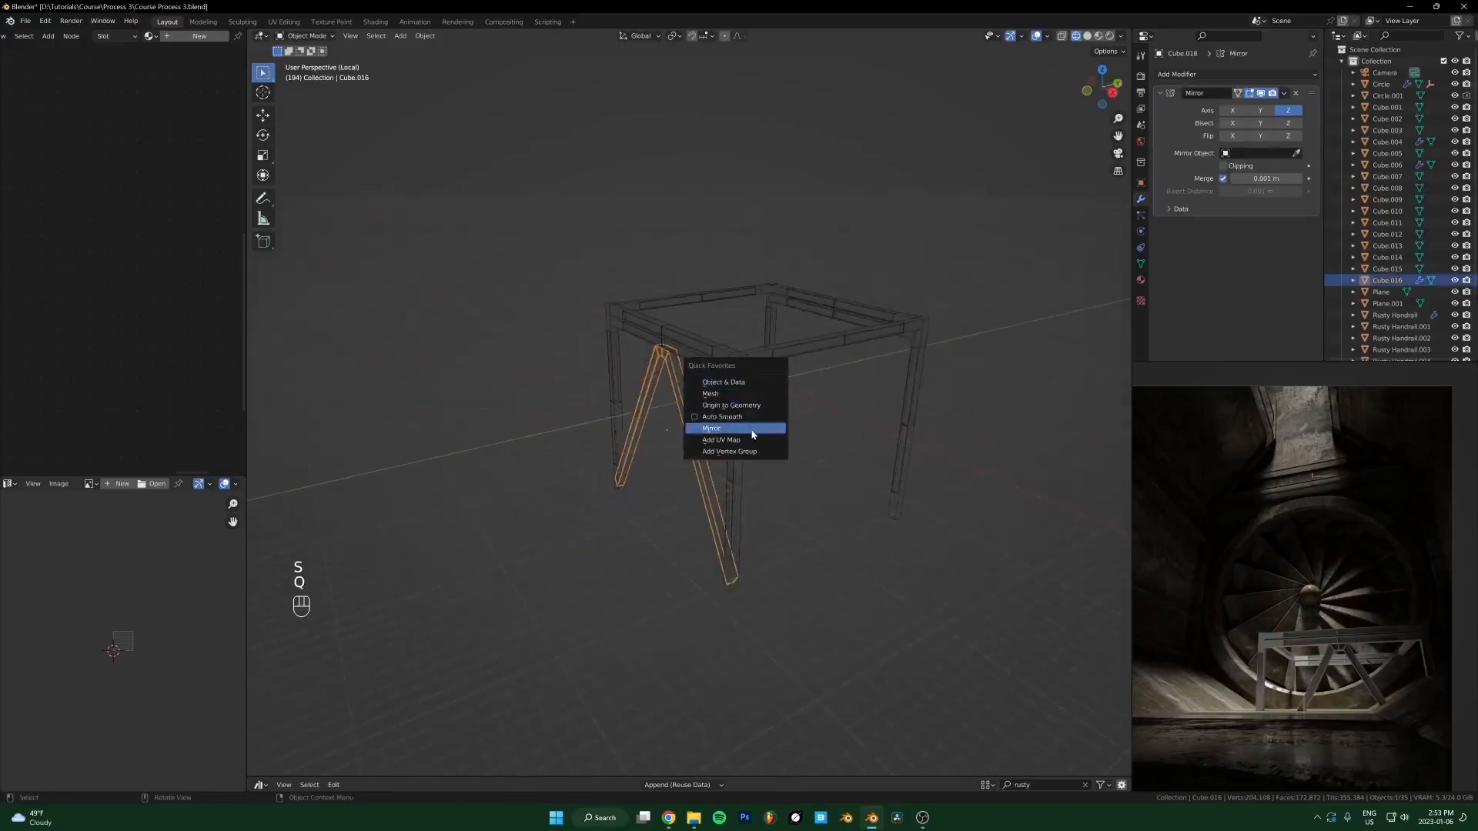
left_click(753, 435)
key("Escape")
middle_click_drag(804, 365, 833, 390)
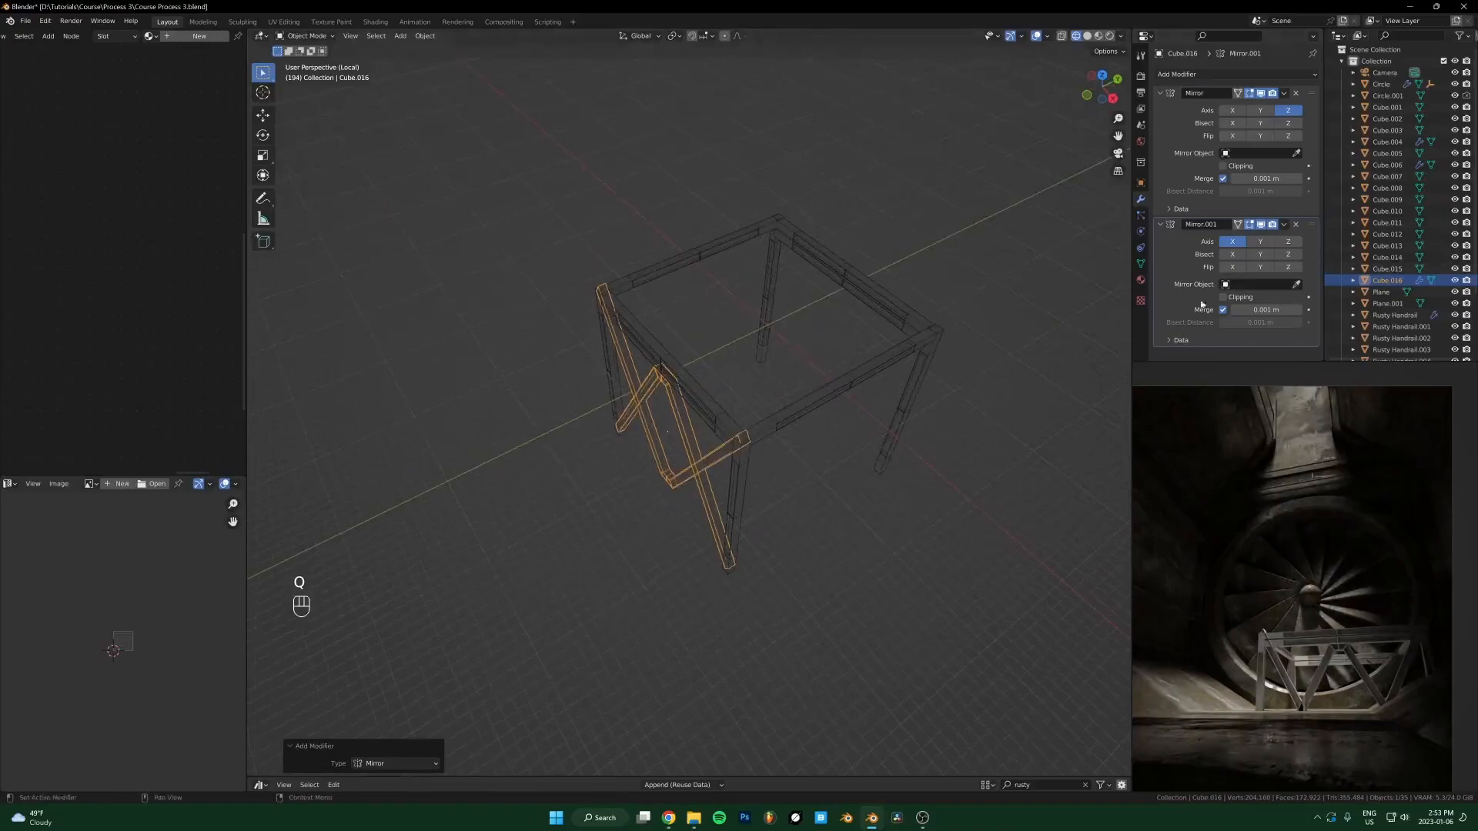
key("ctrl+z")
middle_click_drag(752, 409, 782, 406)
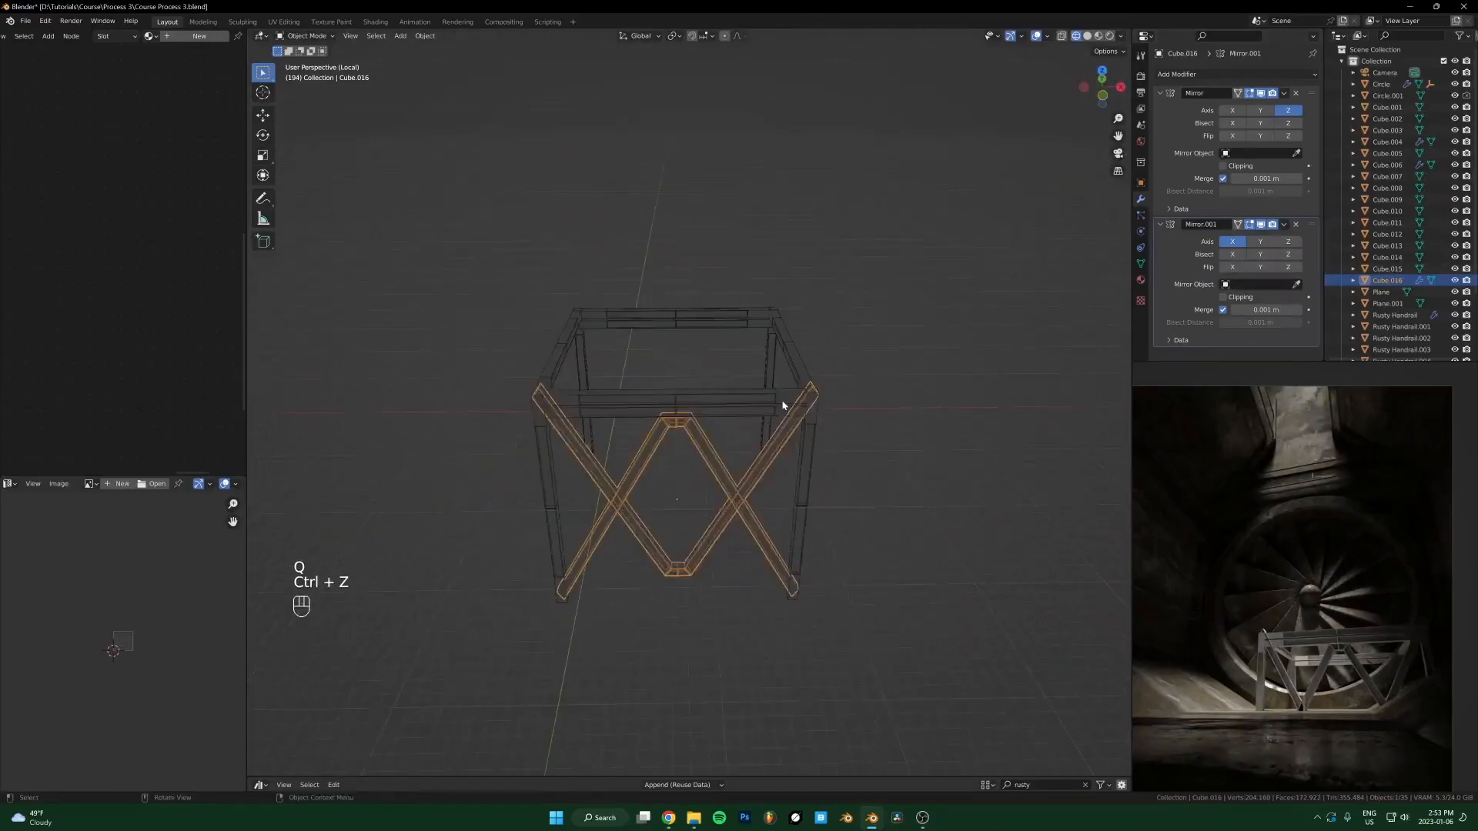
key("ctrl+z")
Step: Select all six beams of the top frame and make their objects and object data single-user
left_click(732, 401)
left_click(716, 412, "shift")
left_click(673, 323, "shift")
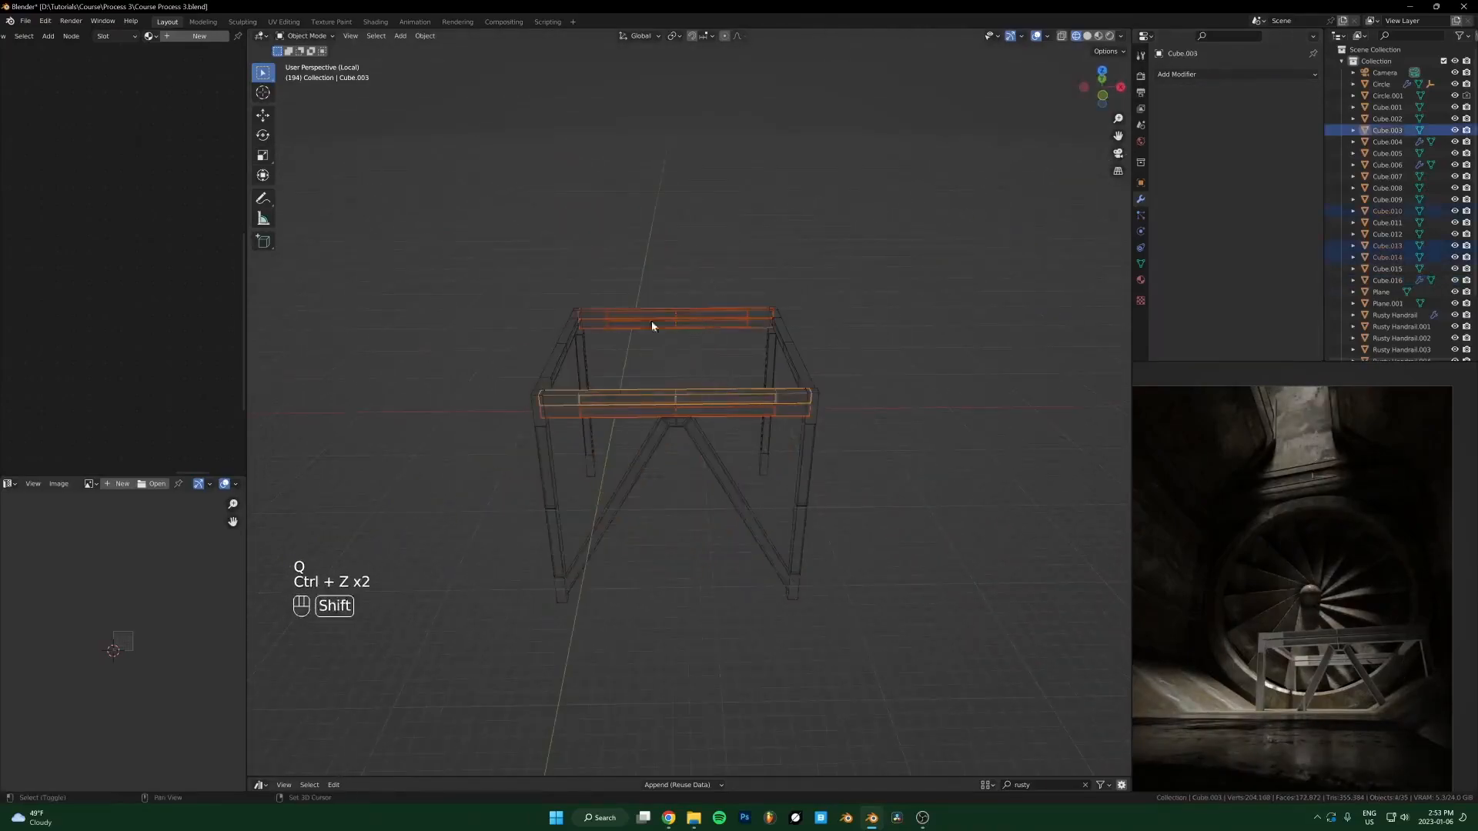
left_click(696, 347, "shift")
middle_click_drag(695, 347, 809, 342)
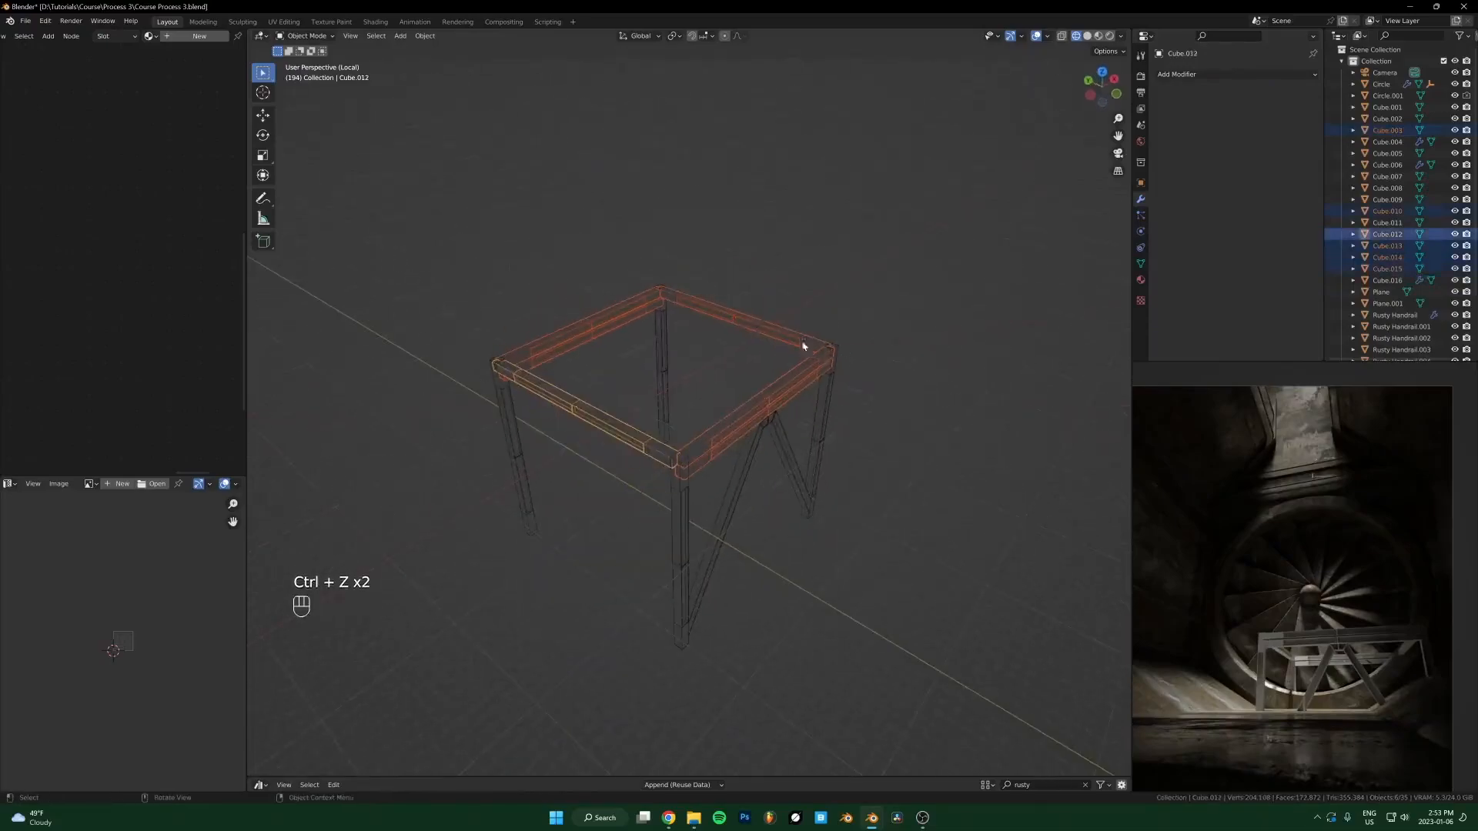
left_click(777, 336, "shift")
key("q")
left_click(760, 291)
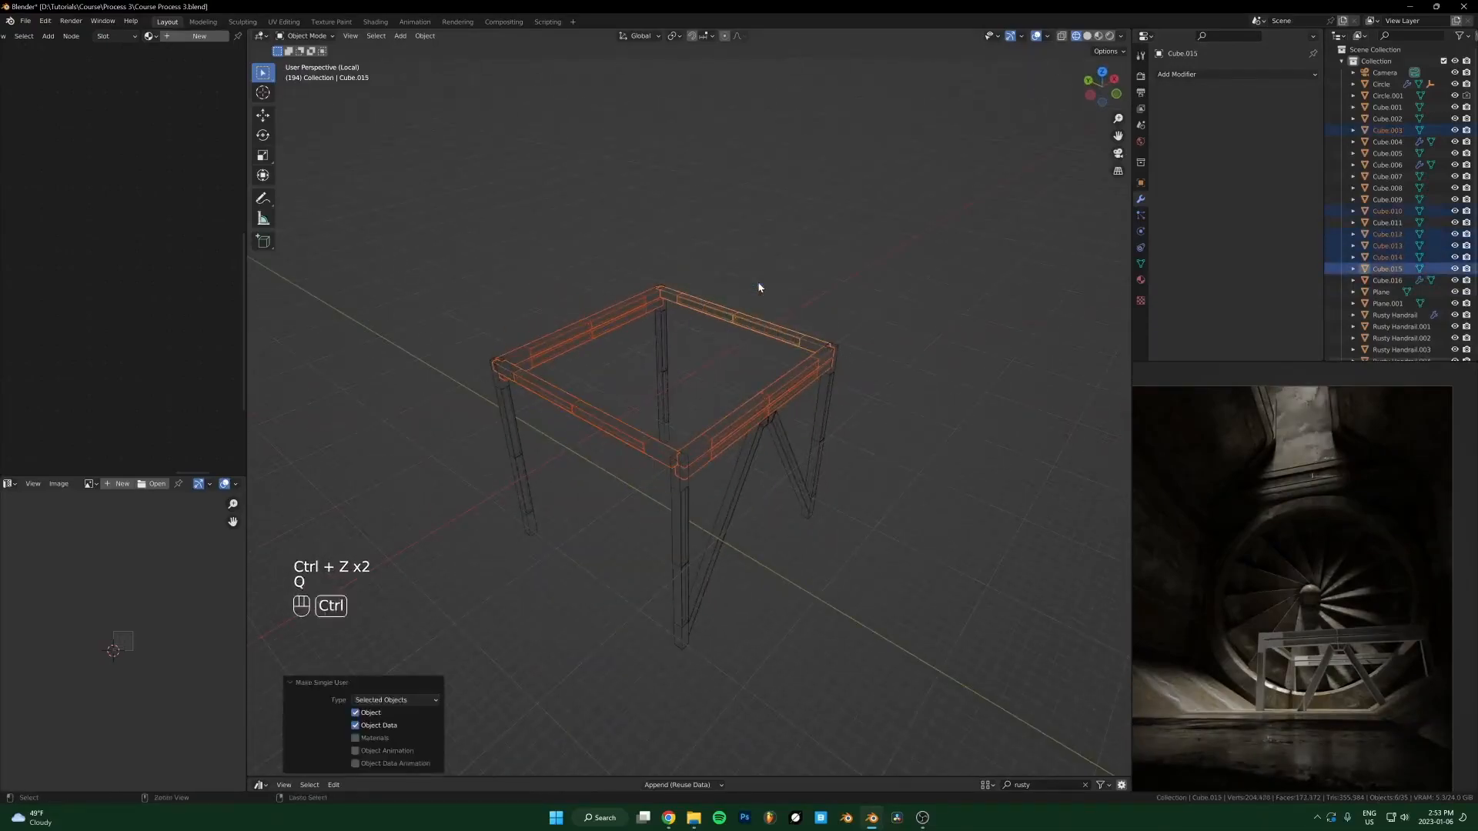
Step: Join the six top beams into one object and set its origin to its geometry
key("ctrl+j")
left_click(797, 447)
left_click(735, 431)
key("q")
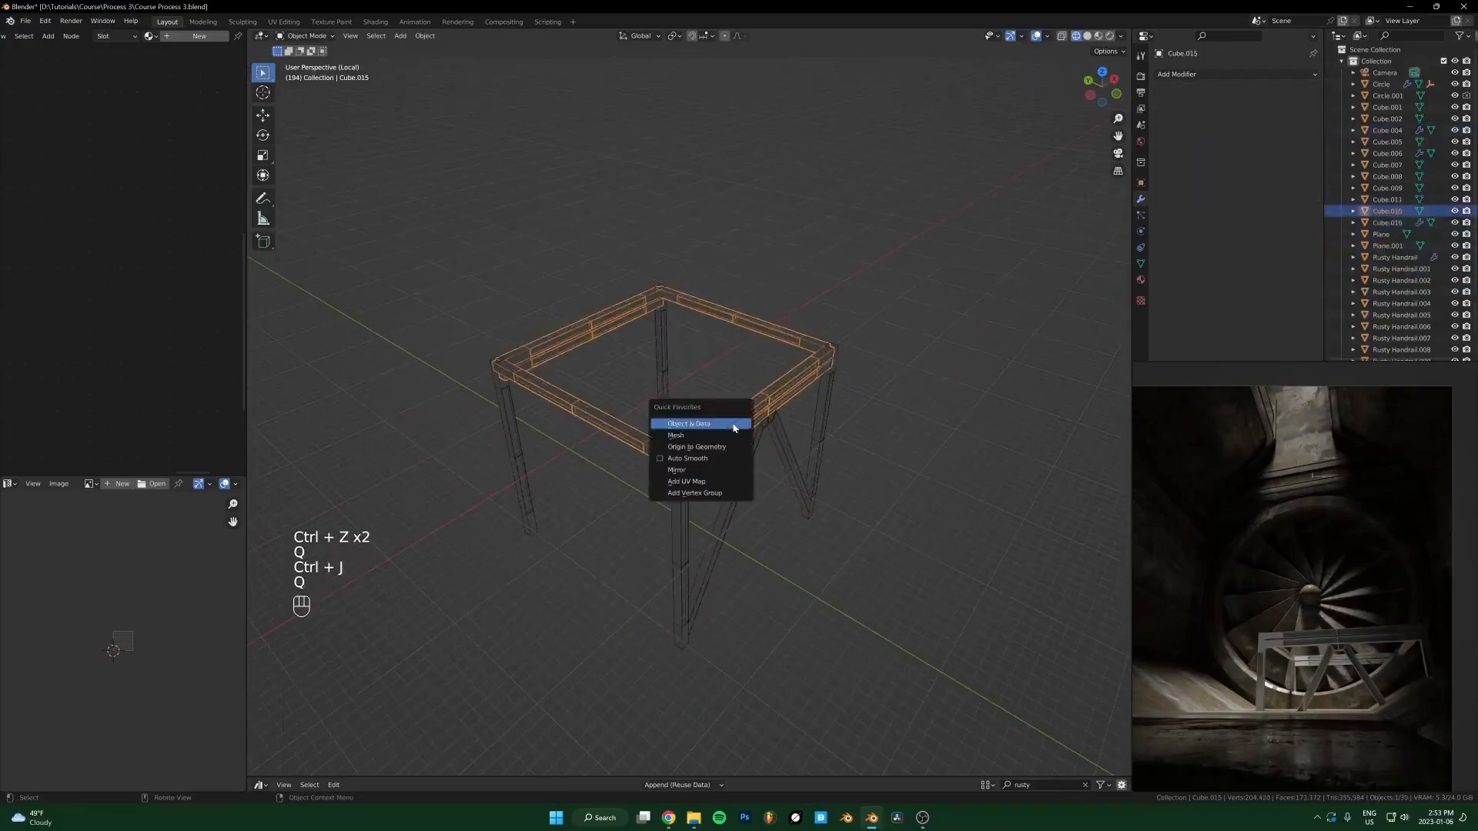
left_click(725, 446)
Step: Add a second Mirror modifier to the diagonal brace using the joined top frame as mirror object on the Z axis, and save the file
left_click(787, 445)
key("q")
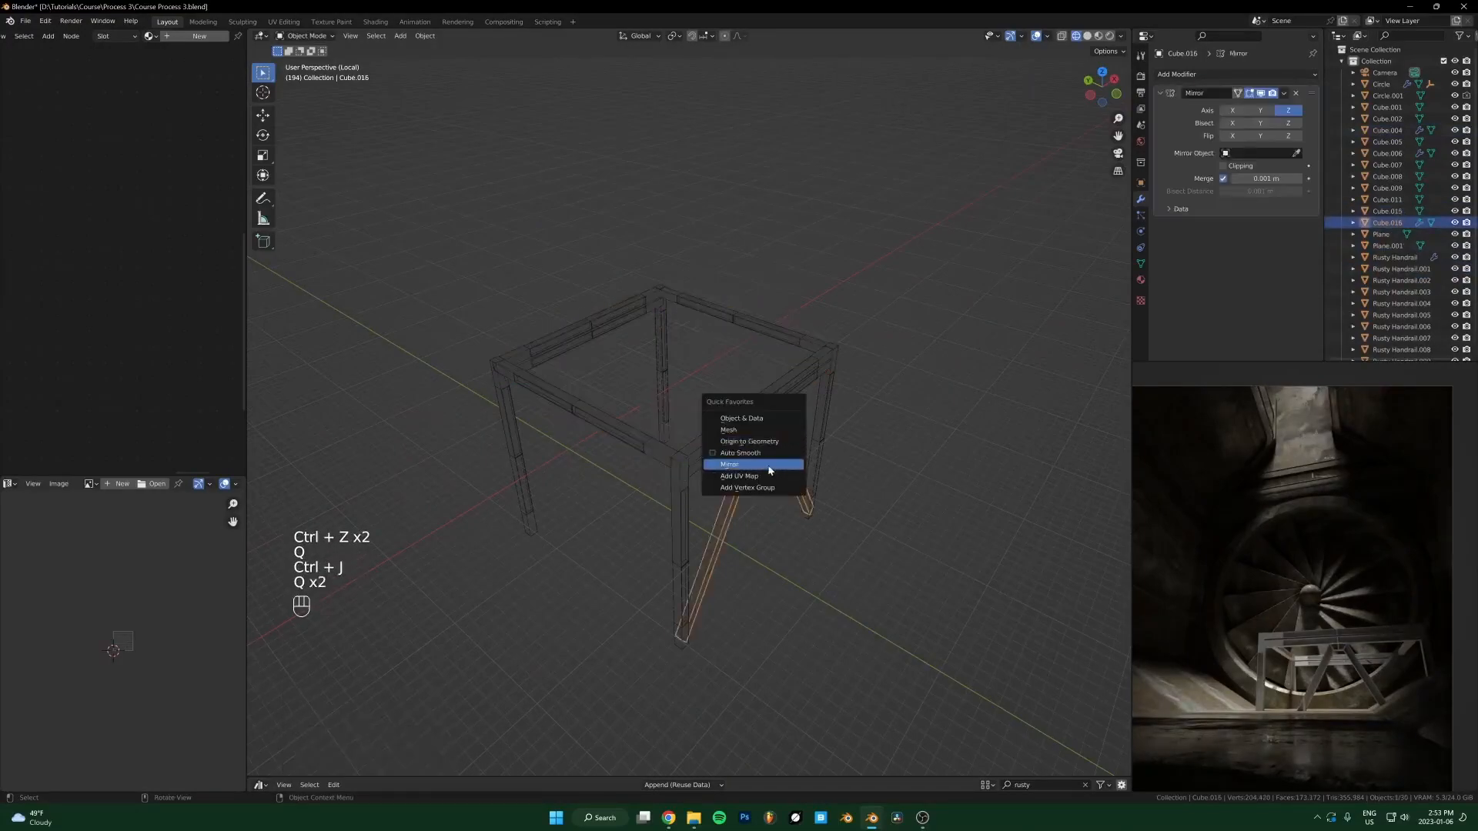
left_click(735, 469)
left_click(1295, 285)
left_click(790, 410)
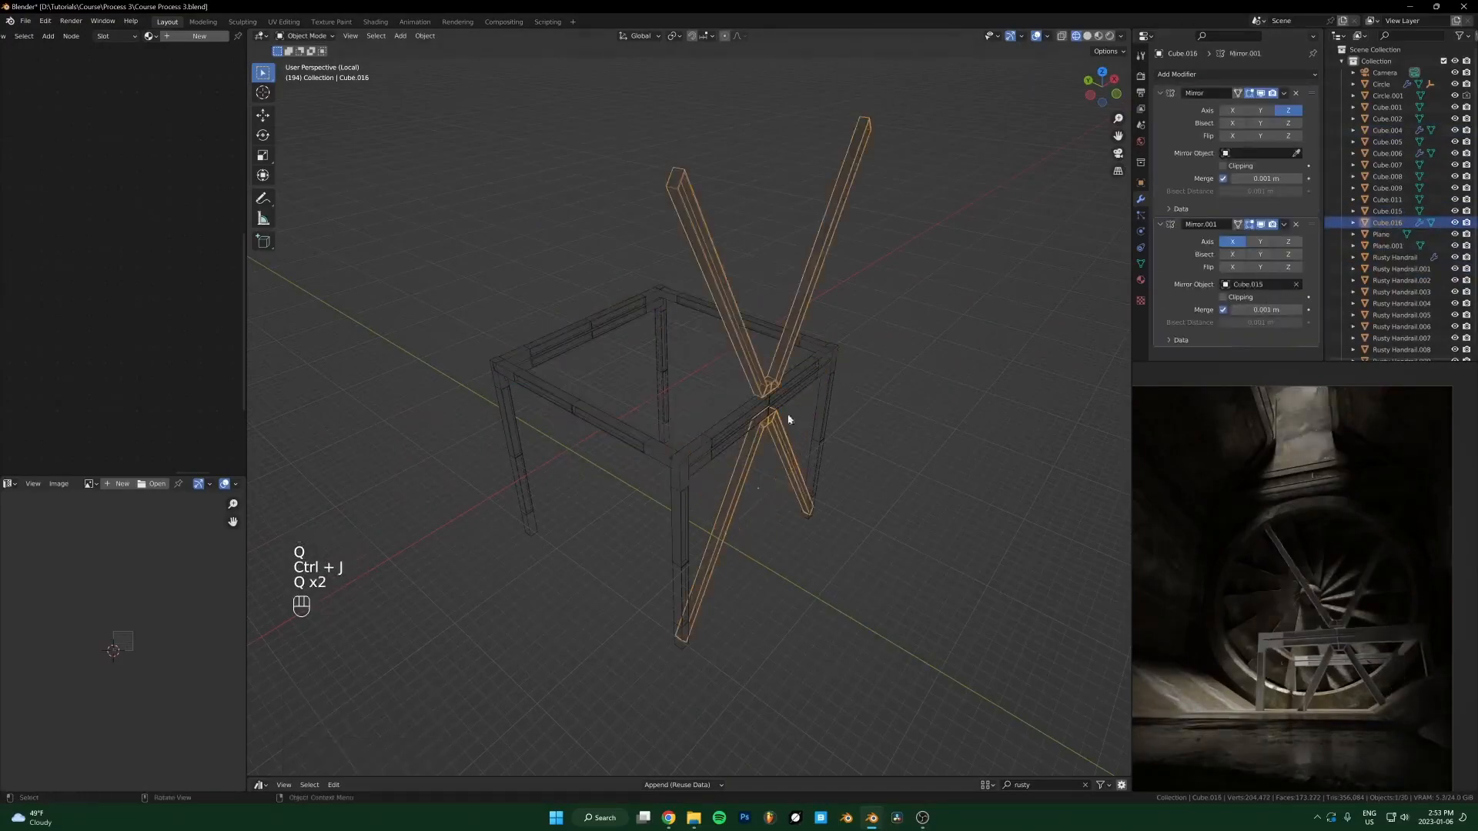
left_click(1260, 242)
left_click(1288, 242)
left_click(1261, 242)
key("ctrl+s")
Step: Select every part of the support frame and make the objects and object data single-user
middle_click_drag(739, 385, 790, 360)
key("a")
middle_click_drag(852, 448, 800, 435)
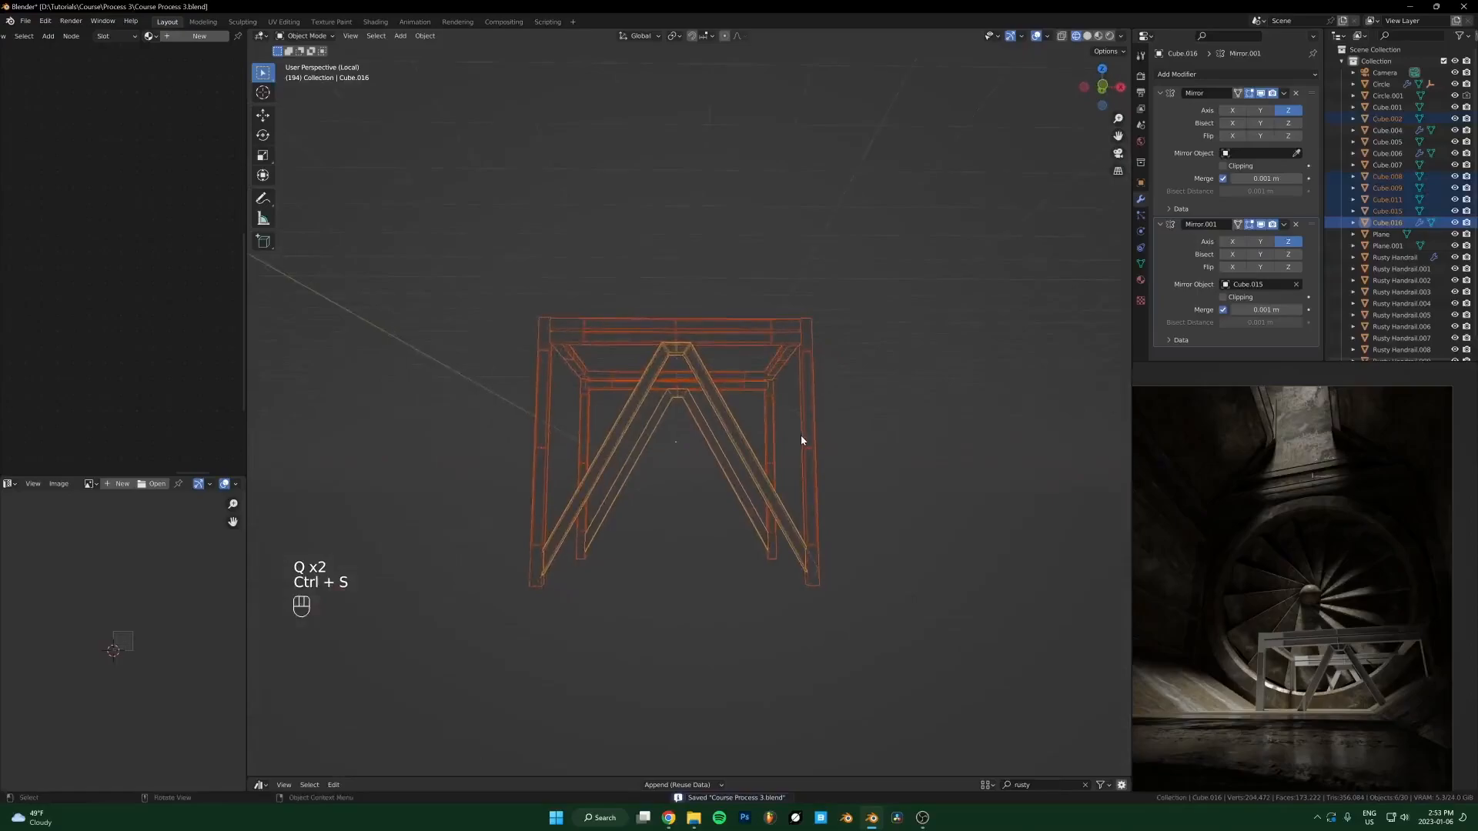
left_click(891, 464)
middle_click_drag(891, 464, 858, 493)
scroll(856, 431, "down", 4)
left_click_drag(843, 264, 511, 539)
scroll(662, 446, "up", 4)
middle_click_drag(706, 432, 743, 452)
key("q")
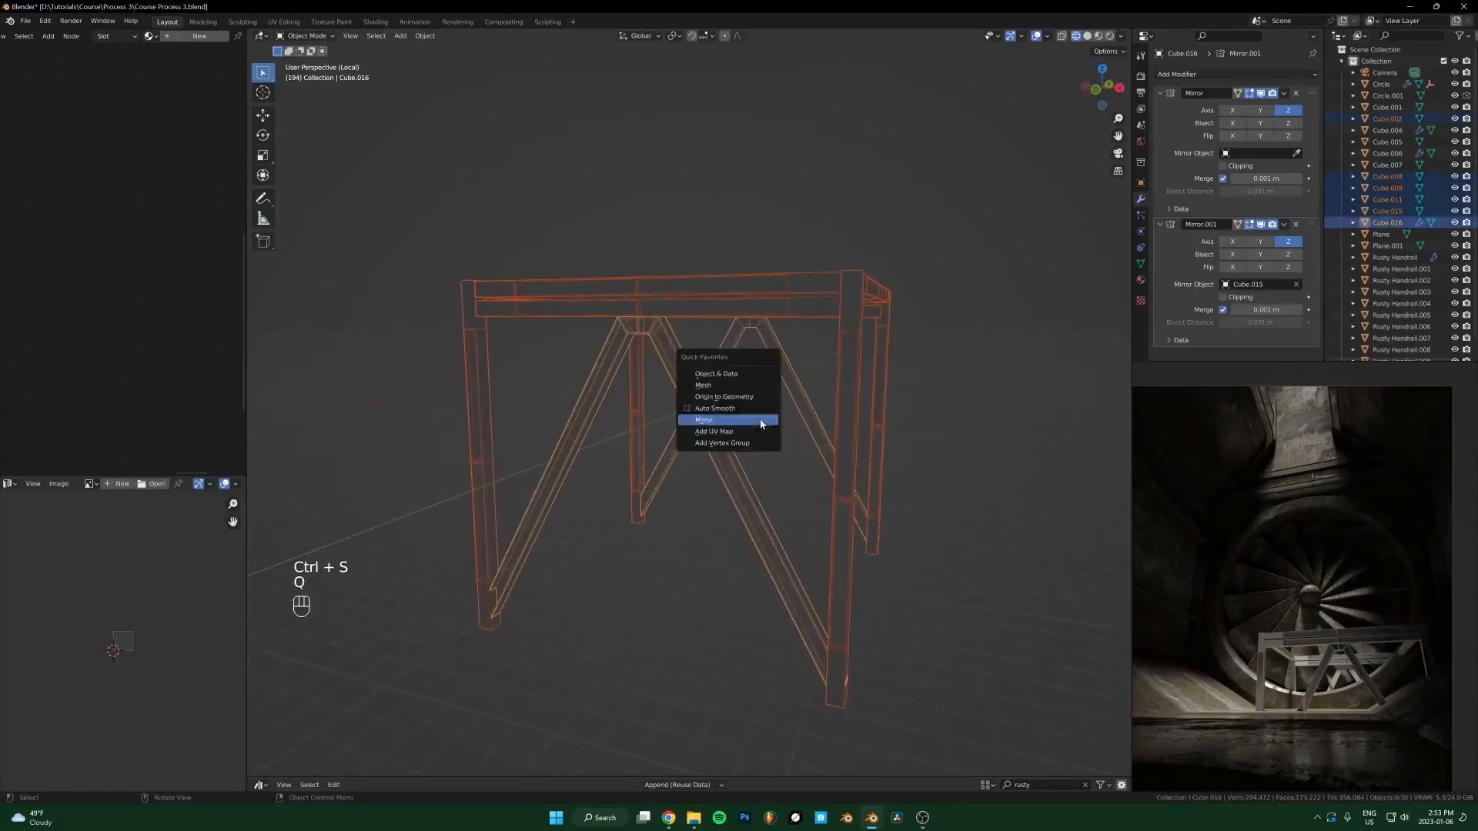
left_click(755, 376)
Step: Convert the selected frame parts to meshes and join them into one object
key("q")
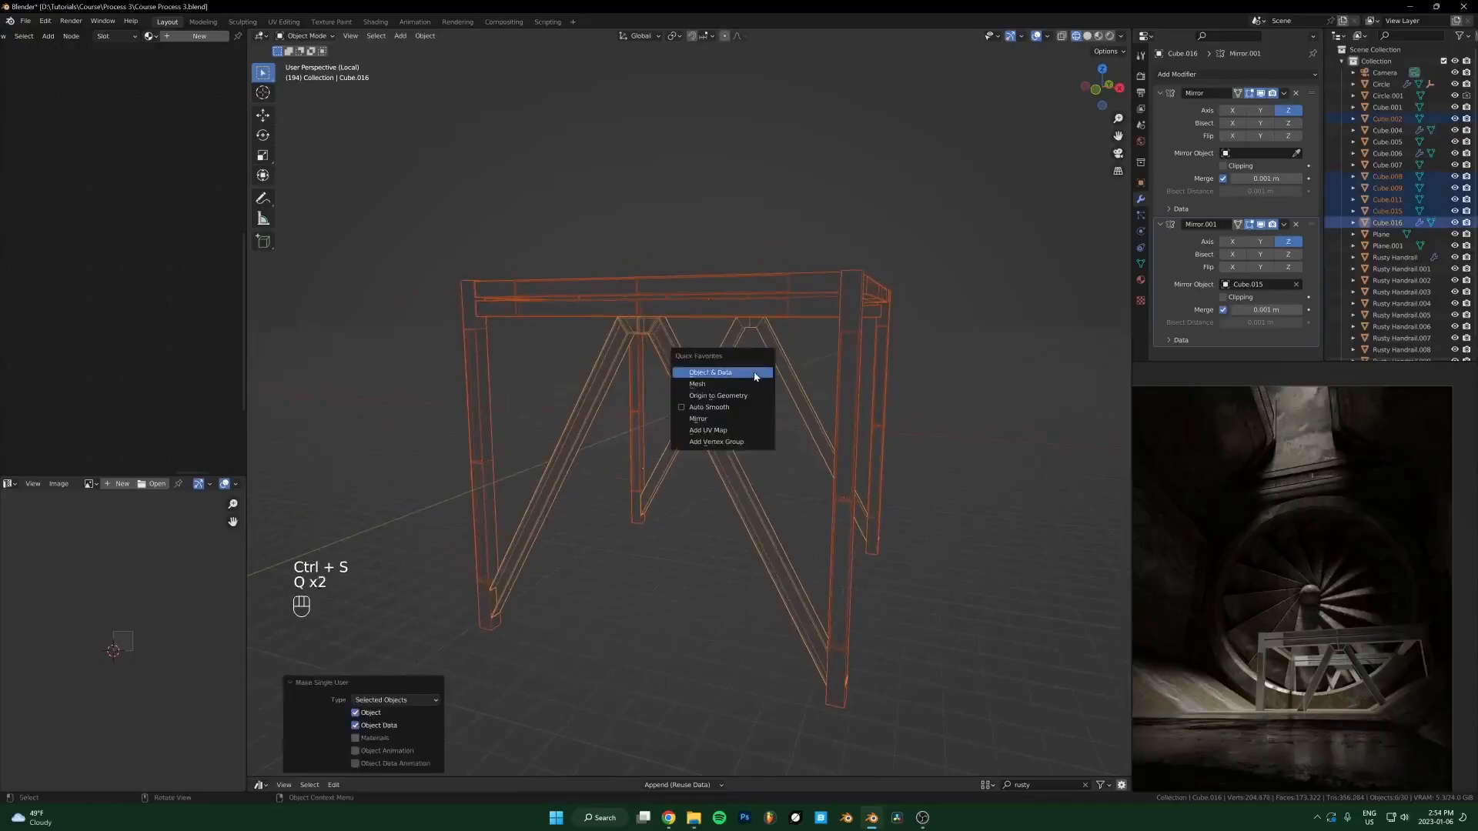
left_click(746, 384)
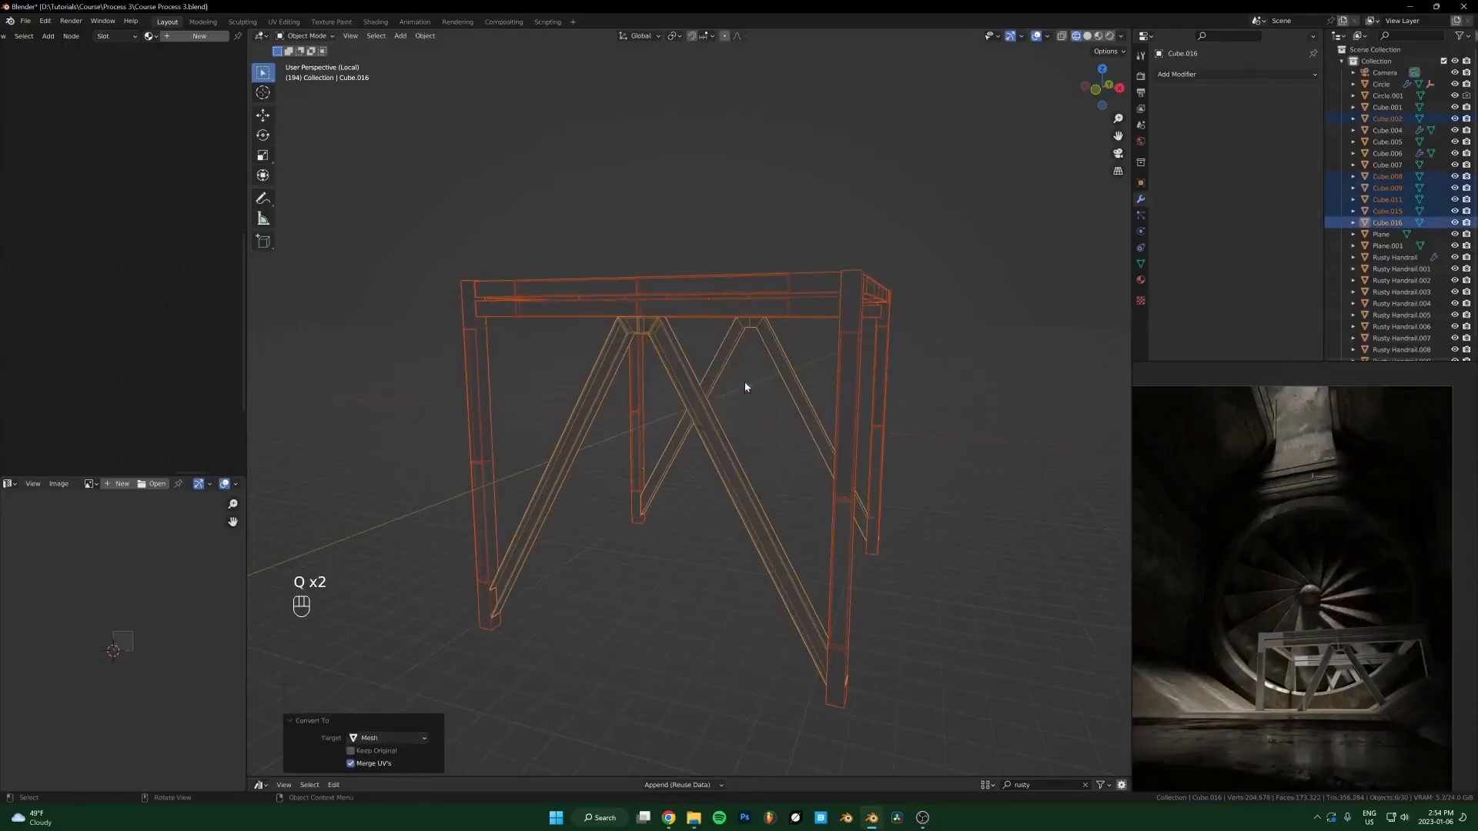
key("ctrl+j")
middle_click_drag(729, 389, 799, 386)
left_click(683, 436)
middle_click_drag(683, 436, 712, 496)
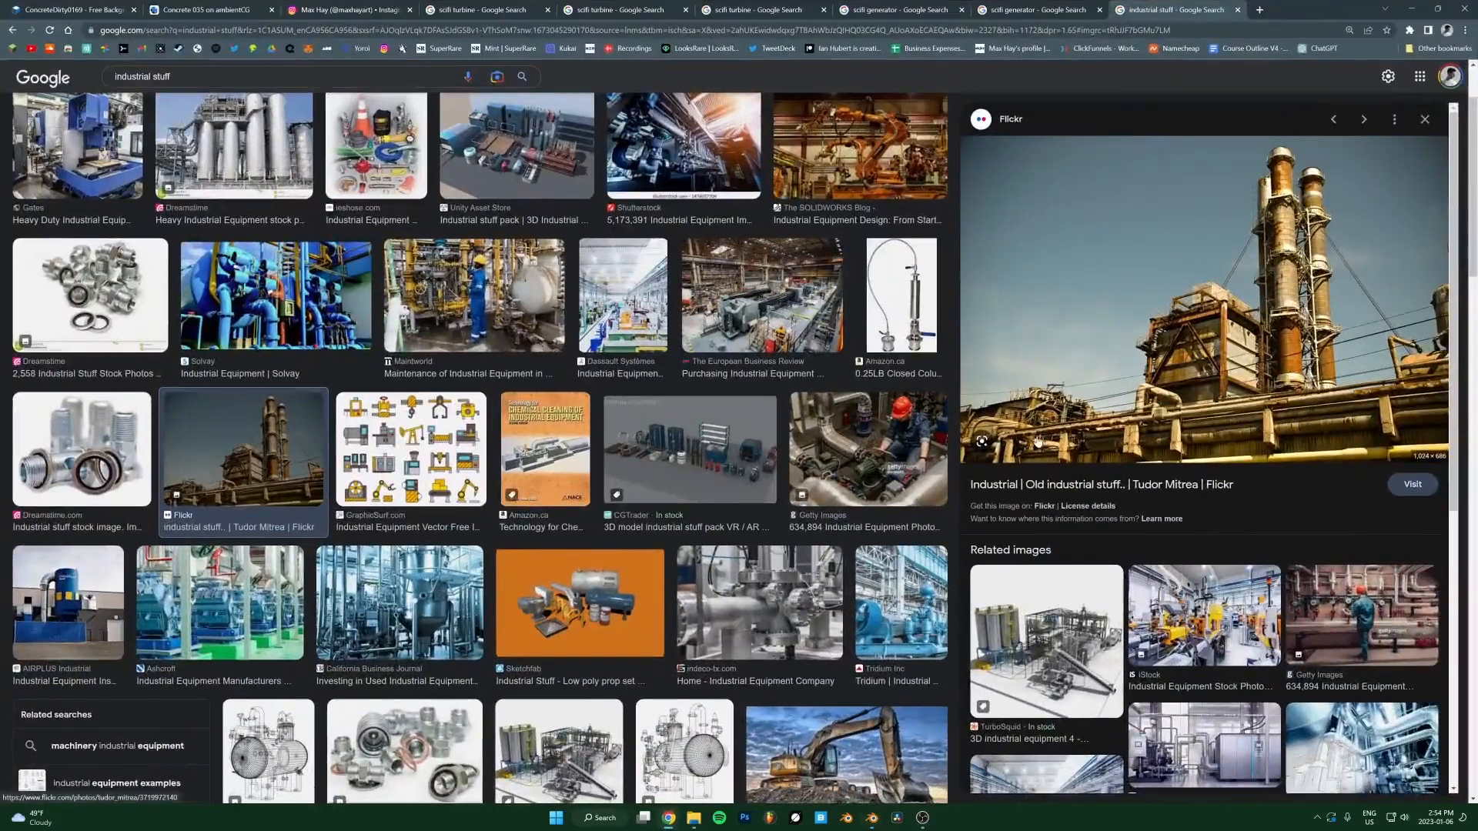
Step: Check the industrial reference images in the browser, return to Blender, and display the frame in solid shading
scroll(1204, 327, "up", 2)
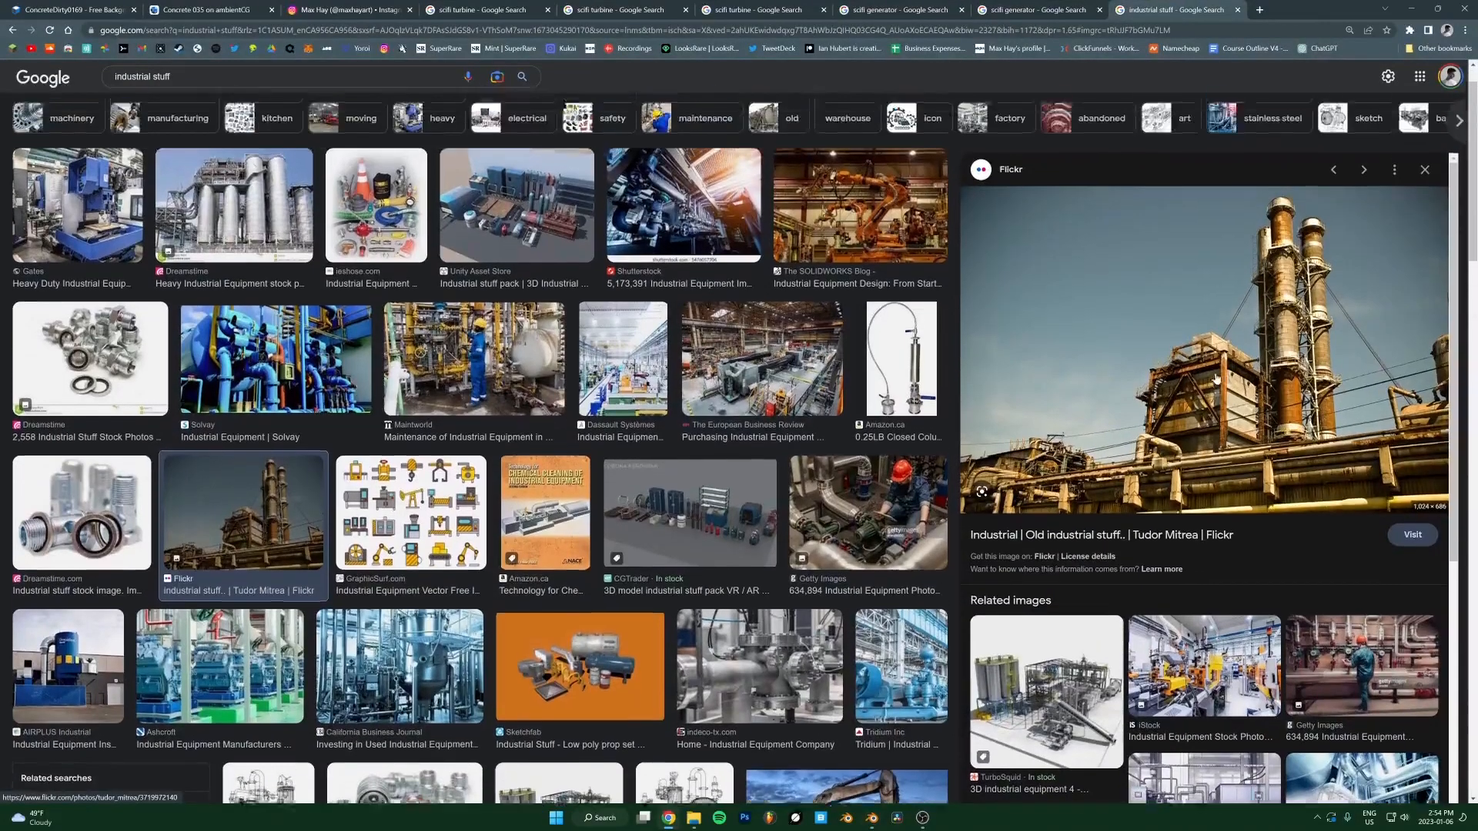
left_click(669, 819)
key("z")
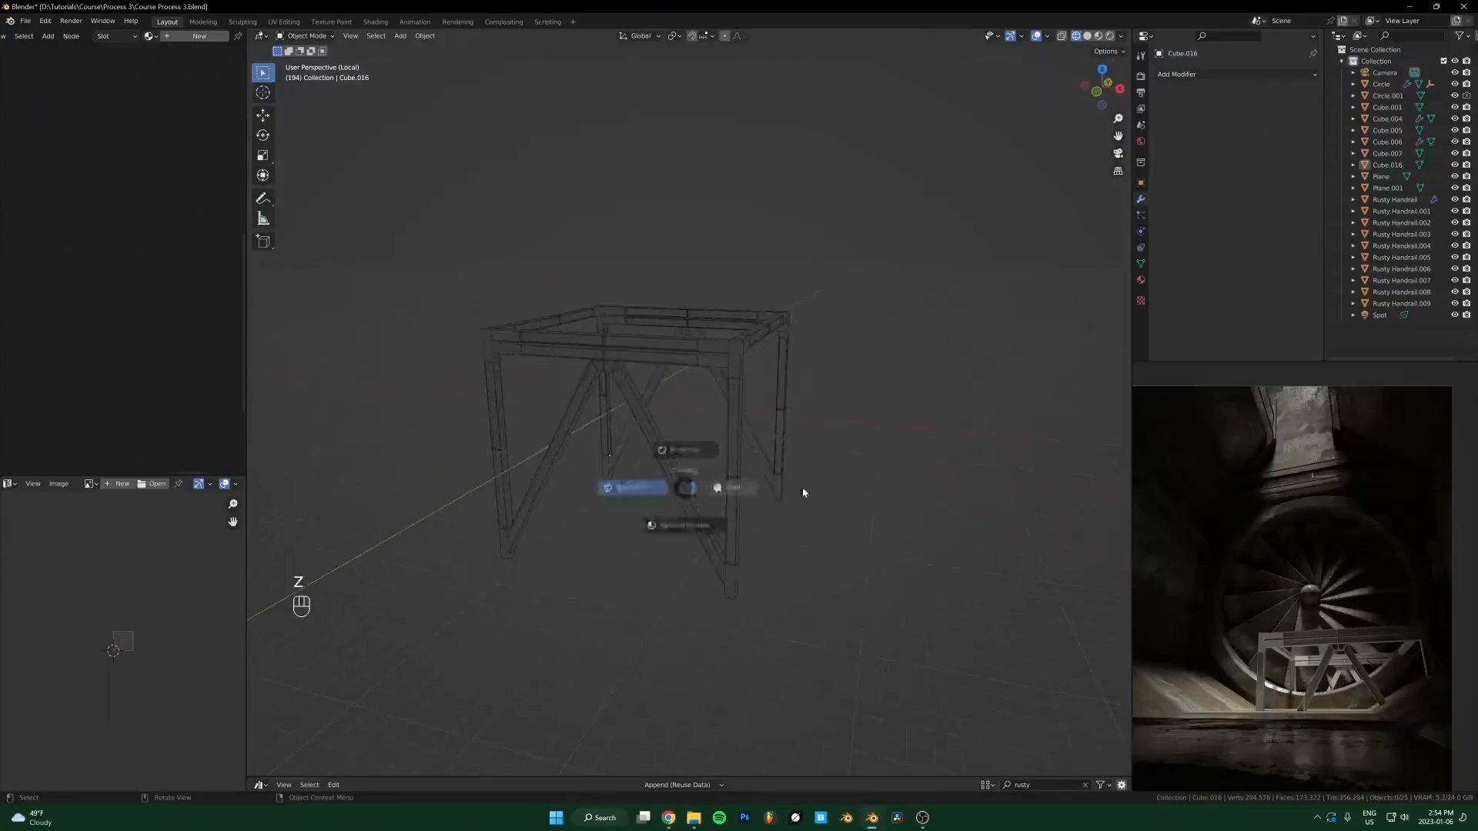
left_click(773, 494)
scroll(691, 454, "up", 4)
middle_click_drag(603, 419, 712, 449, "shift")
scroll(712, 449, "down", 2)
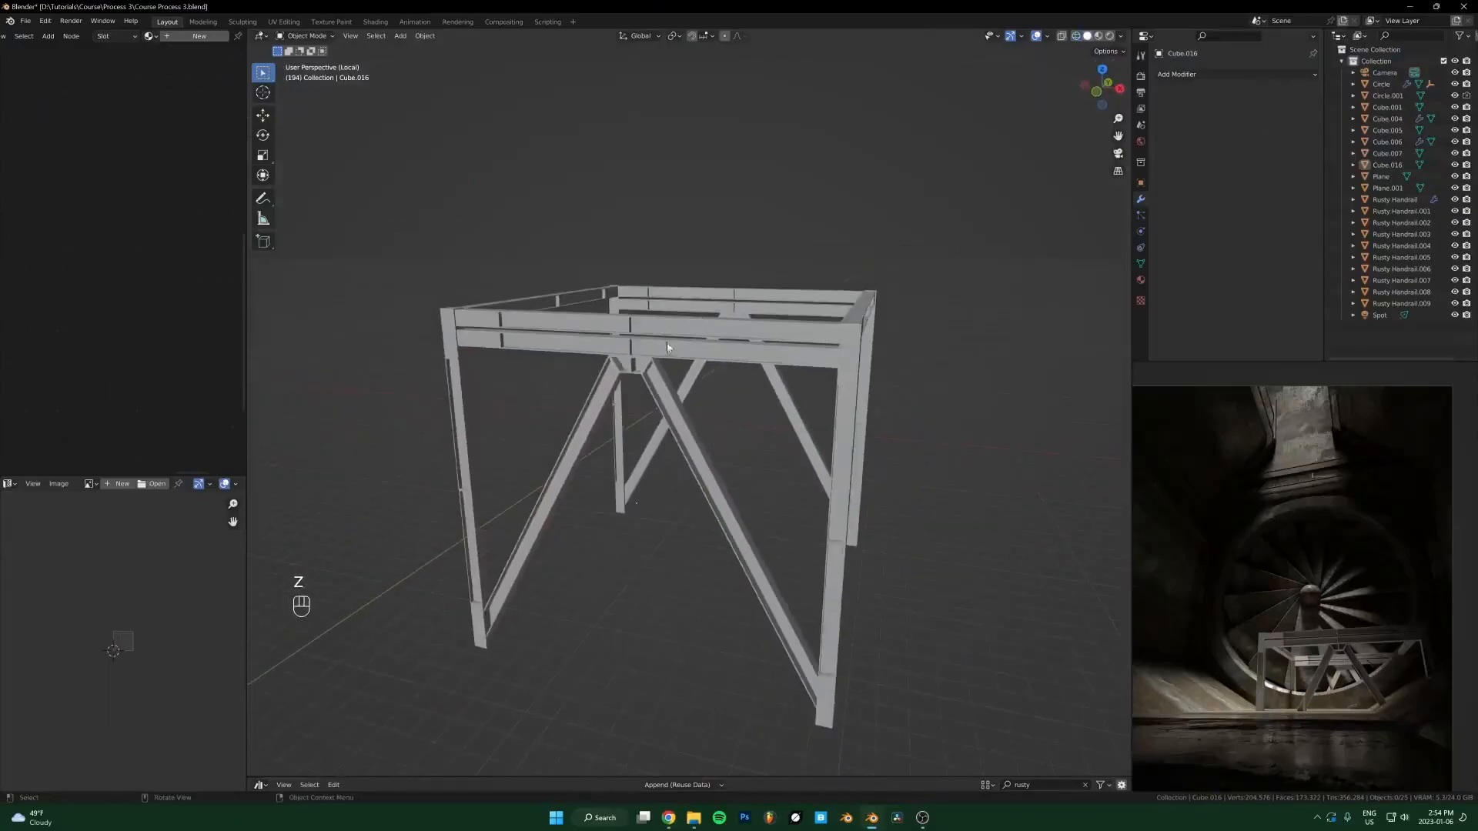
scroll(686, 335, "down", 2)
Step: Leave local view and move the frame horizontally about 60 m out of the tunnel, keeping its height locked
key("KP_Divide")
scroll(738, 425, "up", 3)
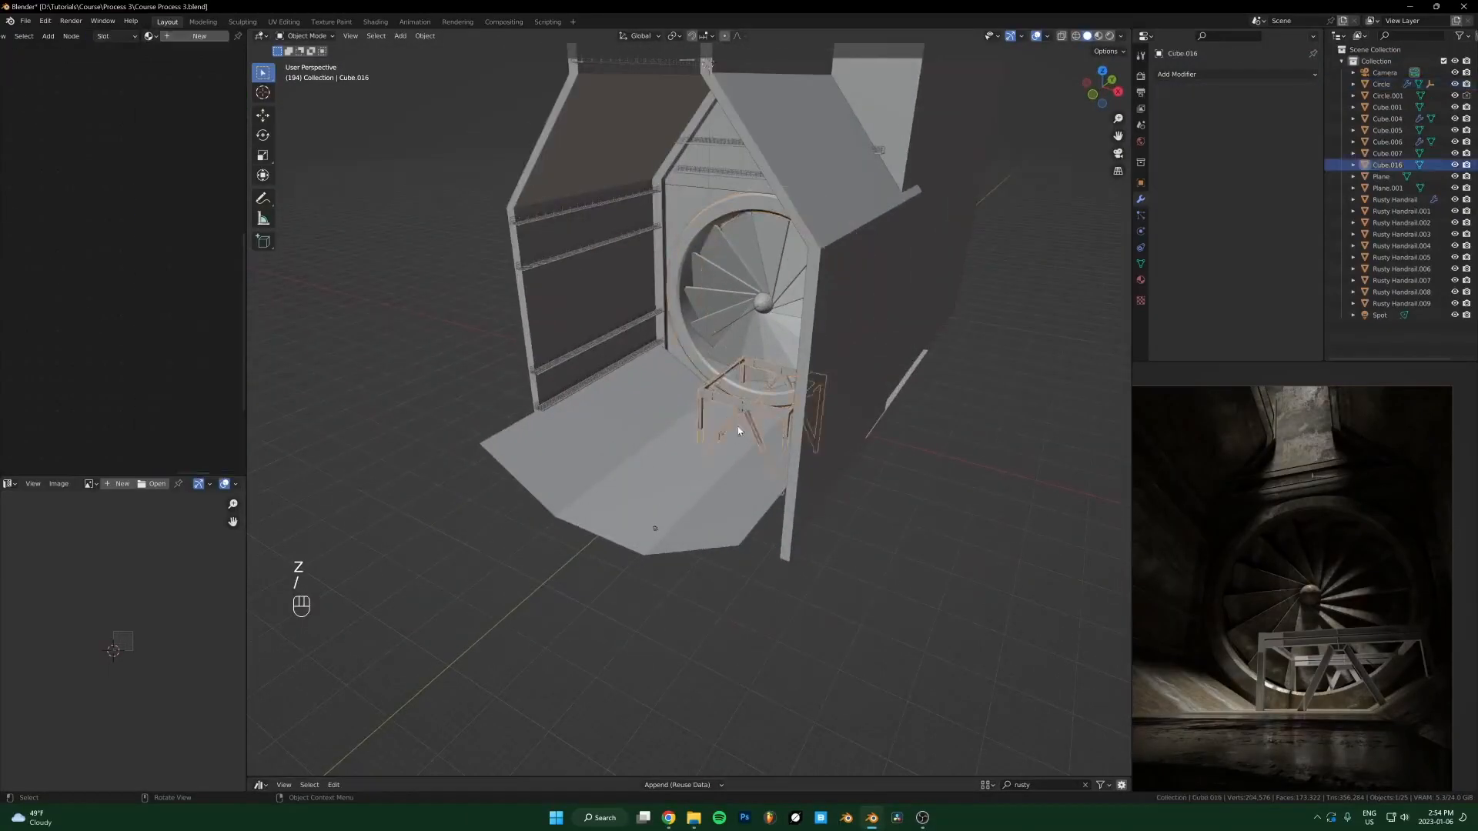
middle_click_drag(739, 425, 783, 456)
key("r")
key("z")
key("Escape")
key("g")
key("shift+z")
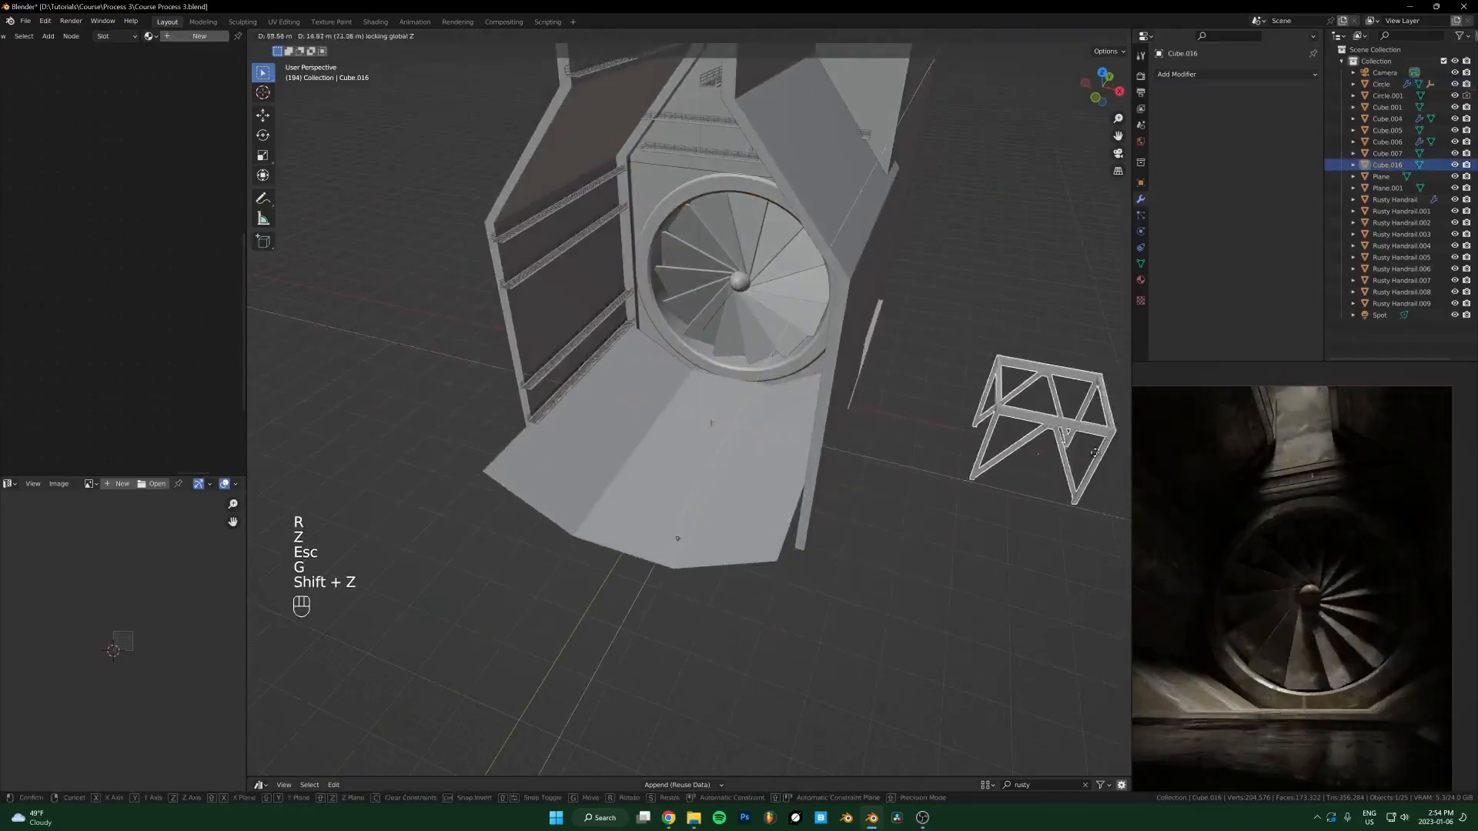
left_click(1103, 453)
Step: Duplicate the frame and place the copy about 77.5 m away along the X axis
scroll(811, 402, "down", 3)
middle_click_drag(783, 373, 810, 345)
key("shift+d")
key("x")
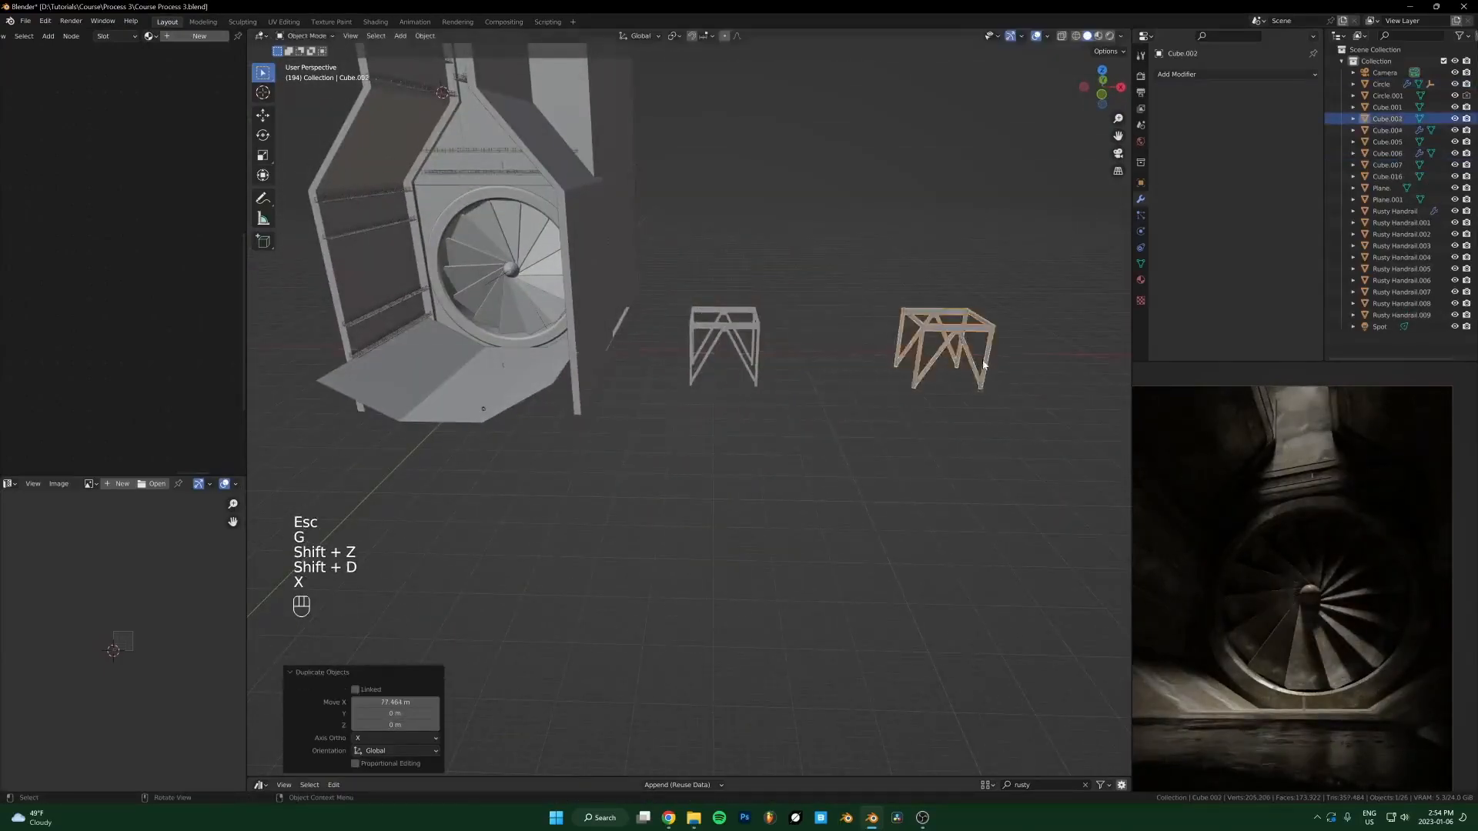
left_click(951, 377)
middle_click_drag(935, 392, 762, 450, "shift")
middle_click_drag(748, 397, 733, 456)
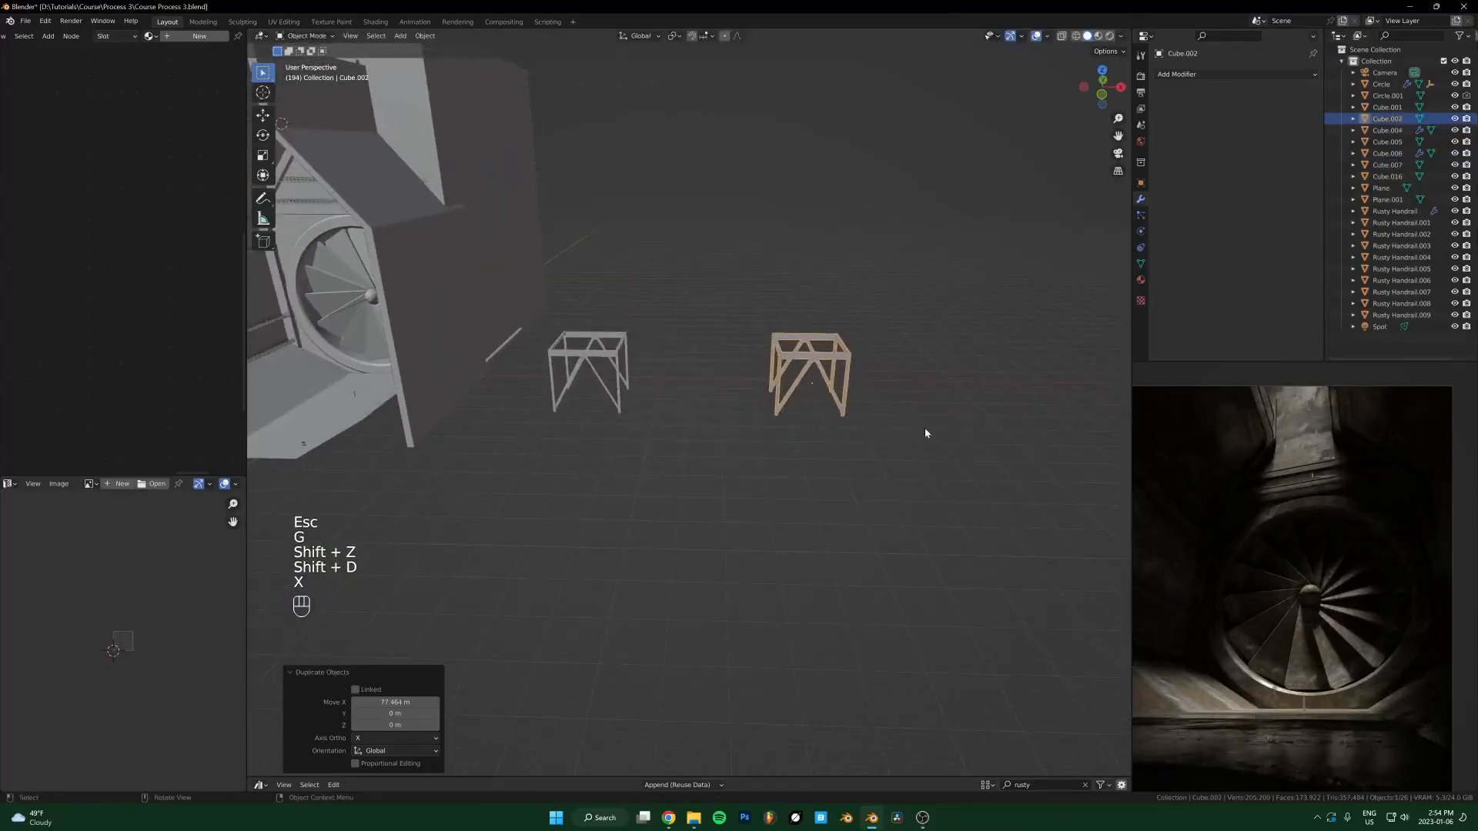
Step: Duplicate the second frame upward along Z in front view to stack an upper tier on it
key("KP_1")
scroll(928, 437, "up", 3)
middle_click_drag(931, 442, 733, 442, "shift")
left_click(669, 819)
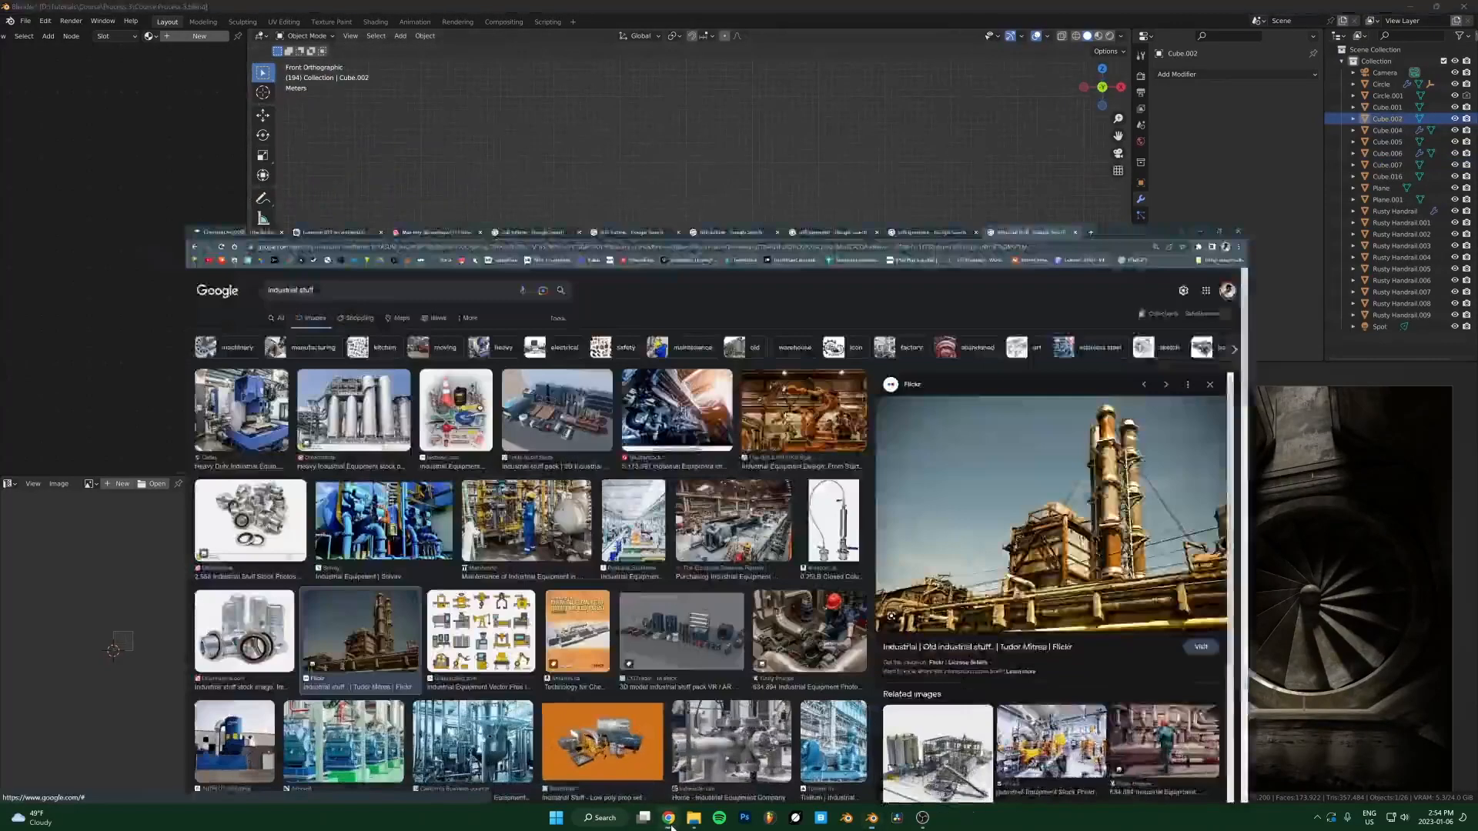
left_click(669, 824)
key("shift+d")
key("z")
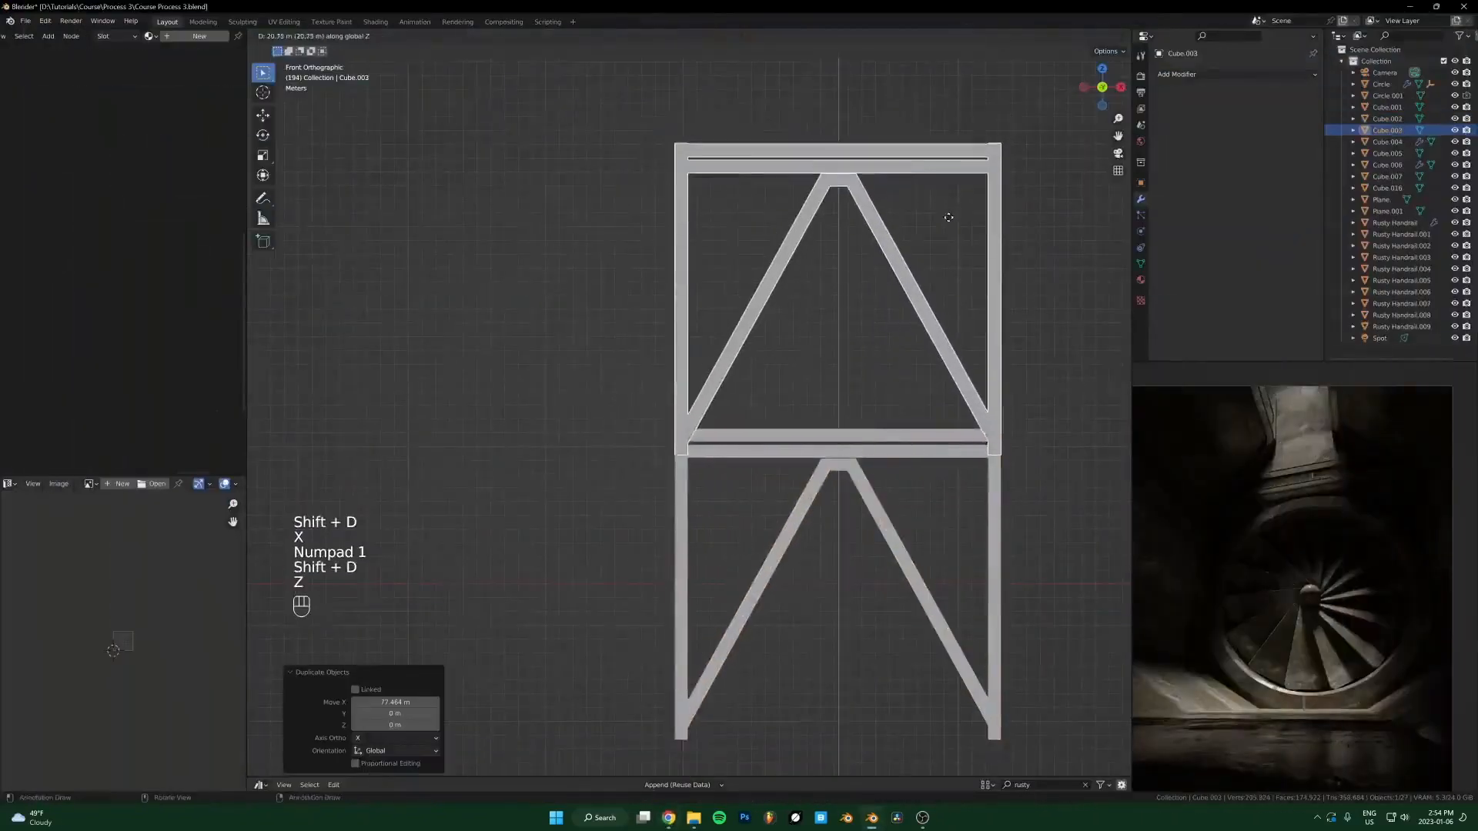
left_click(967, 191)
Step: Fine-tune the upper tier's height along Z so its legs rest on top of the lower frame
key("g")
key("z")
left_click(936, 374)
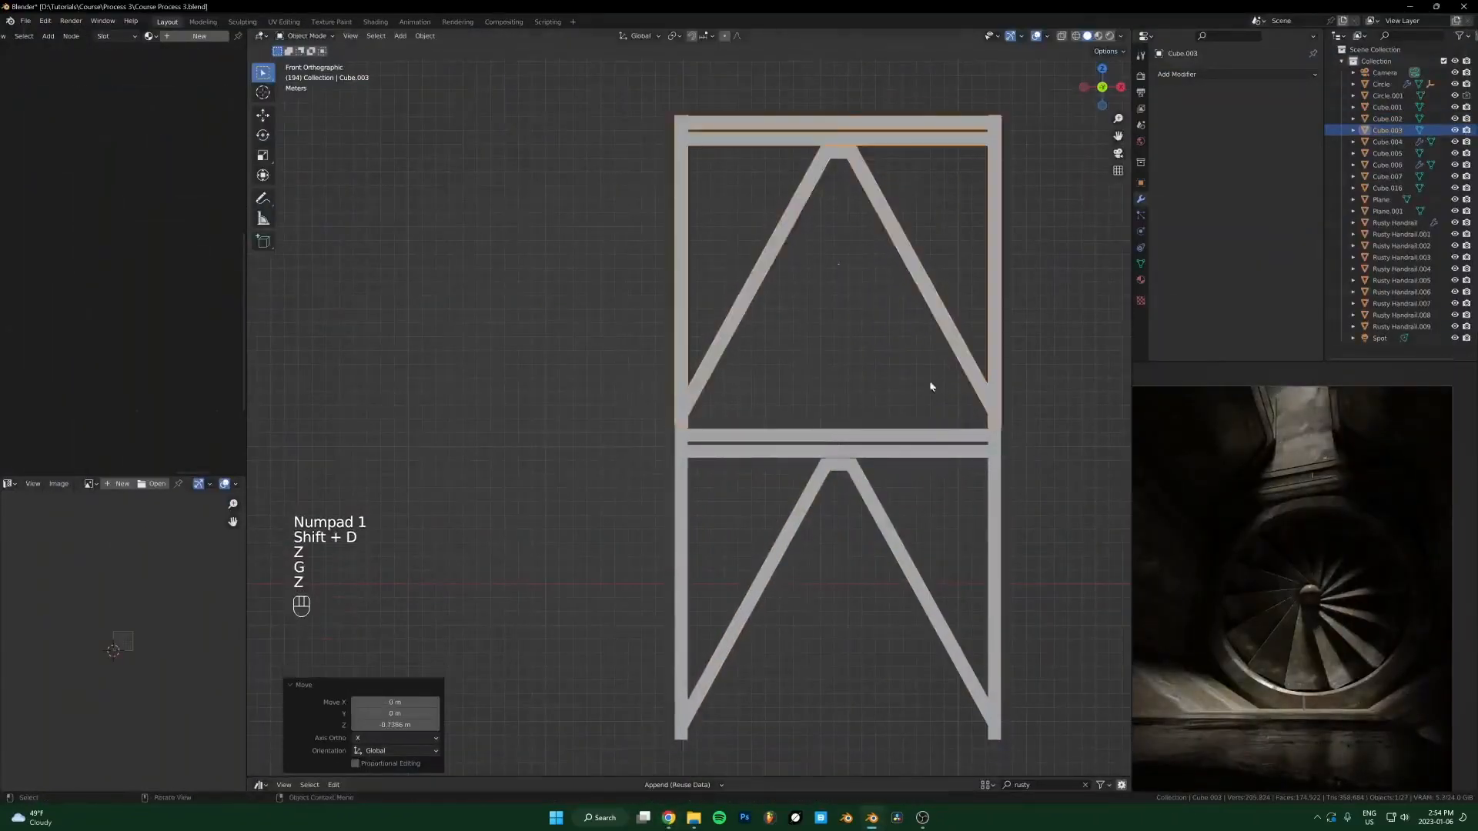
scroll(936, 375, "up", 6)
key("g")
key("z")
left_click(968, 391)
scroll(869, 399, "down", 5)
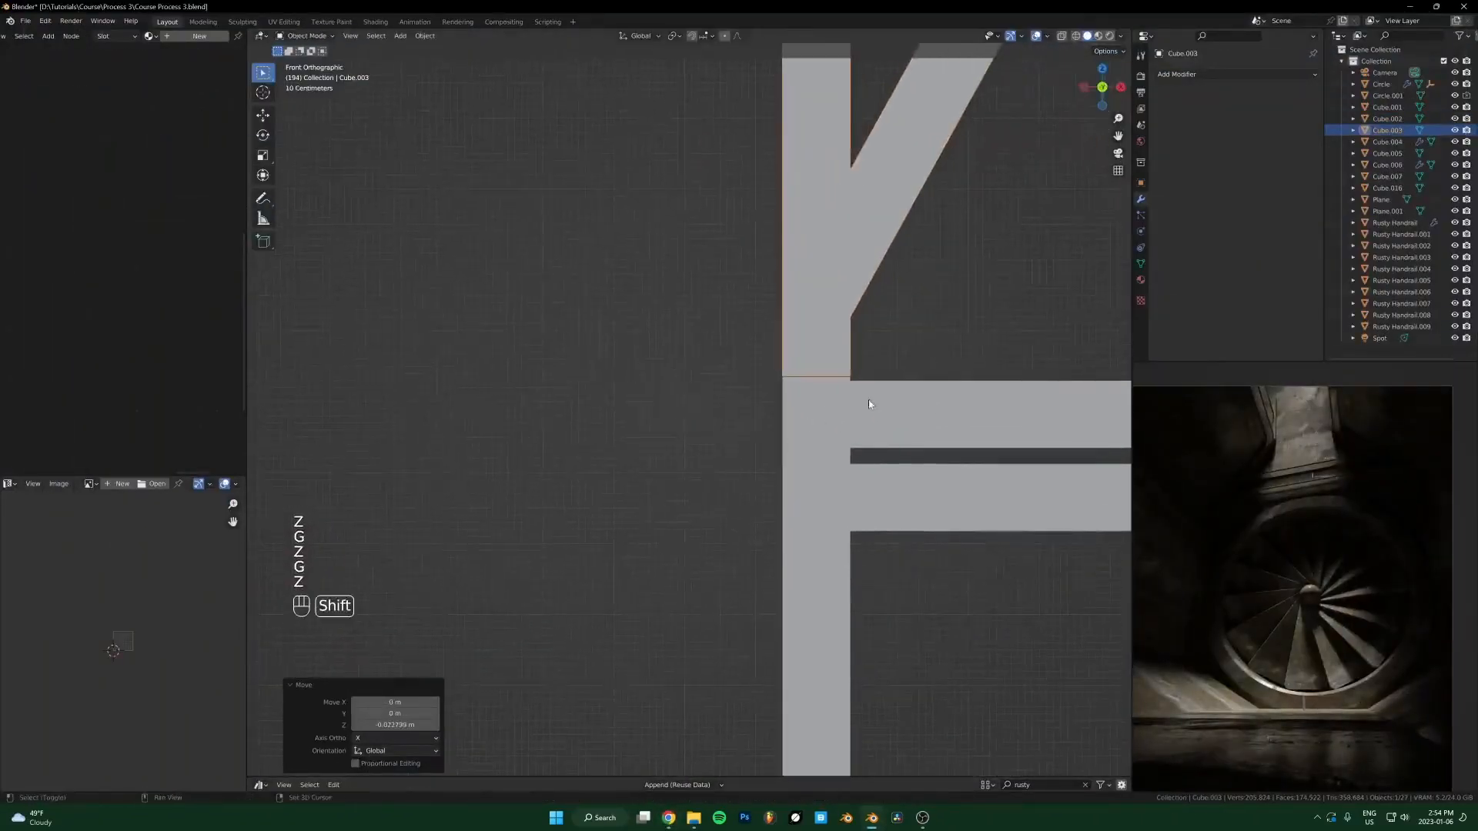
Step: Examine the lower frame's mesh in vertex Edit Mode around the joint between the two tiers, and return to Object Mode
scroll(691, 435, "up", 3)
left_click(692, 441)
key("Tab")
key("1")
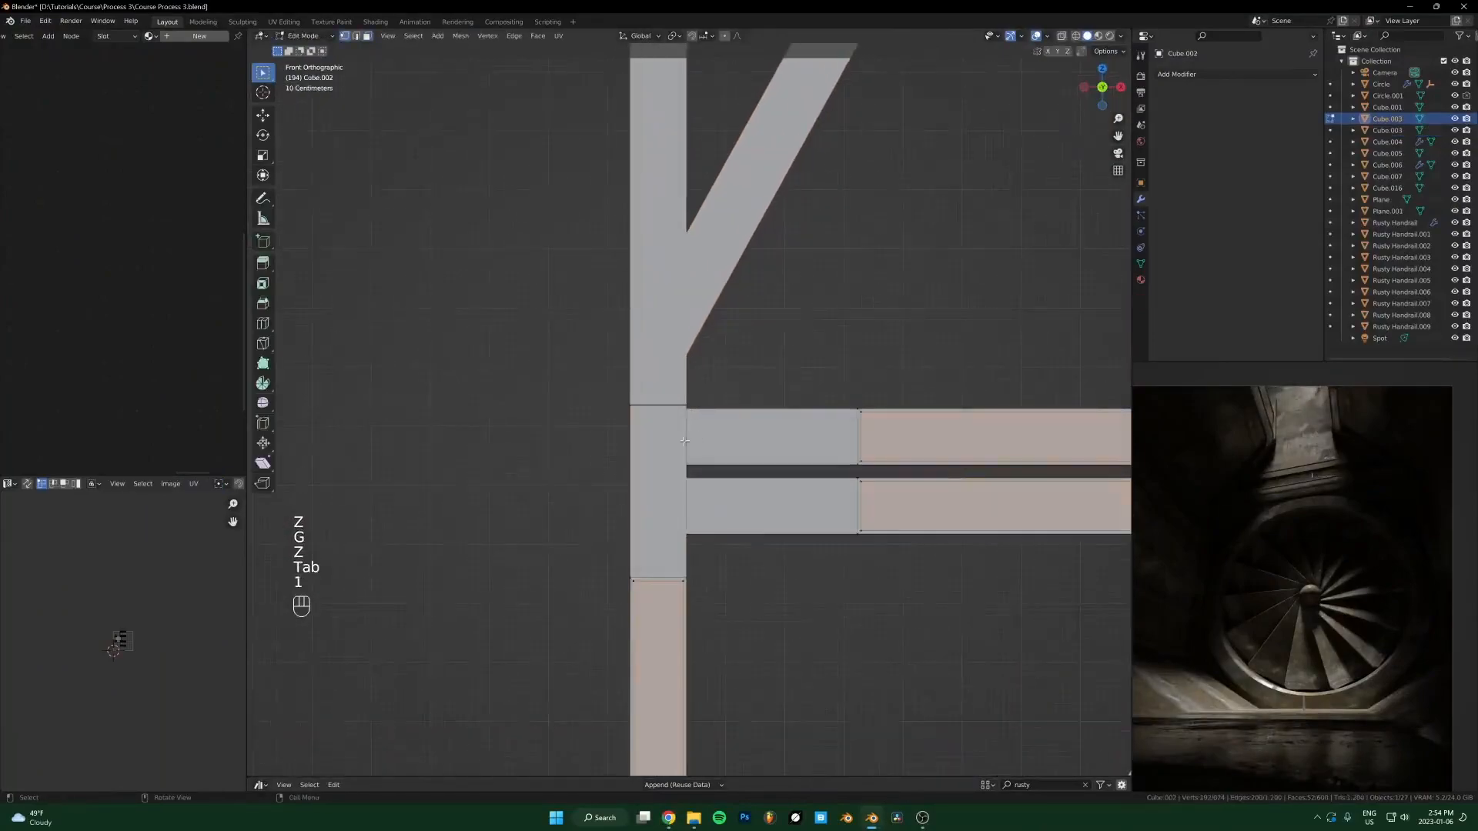
scroll(692, 431, "down", 6)
middle_click_drag(694, 400, 705, 454)
scroll(762, 362, "up", 1)
middle_click_drag(784, 269, 759, 386, "shift")
key("Tab")
scroll(847, 366, "down", 5)
middle_click_drag(920, 343, 812, 403, "shift")
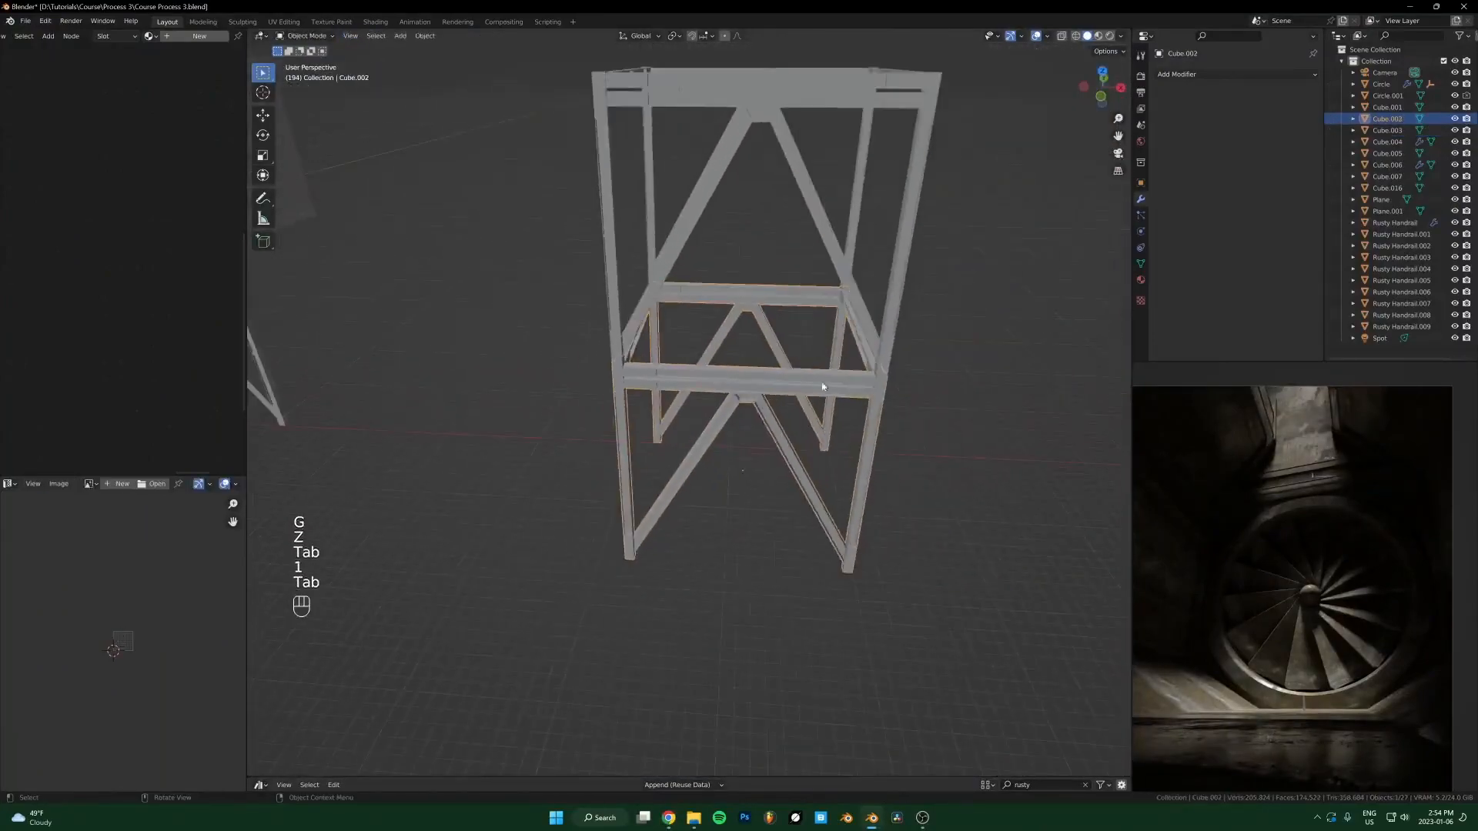
Step: Duplicate the upper frame about 22.6 m up along Z in front view to stack a third tier on the tower
left_click(880, 370)
key("KP_0")
key("KP_0")
key("KP_1")
key("shift+d")
key("z")
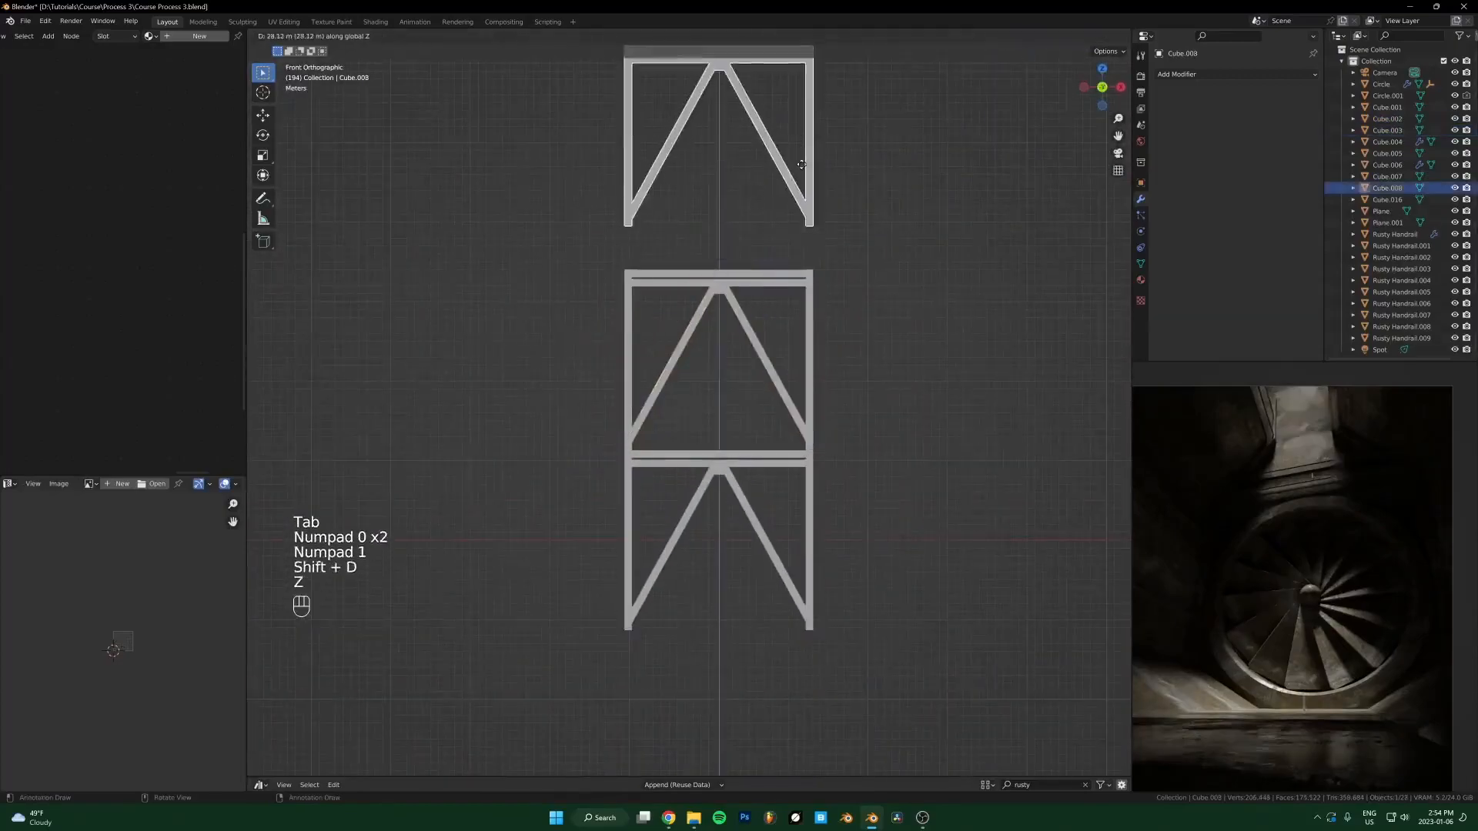
left_click(783, 362)
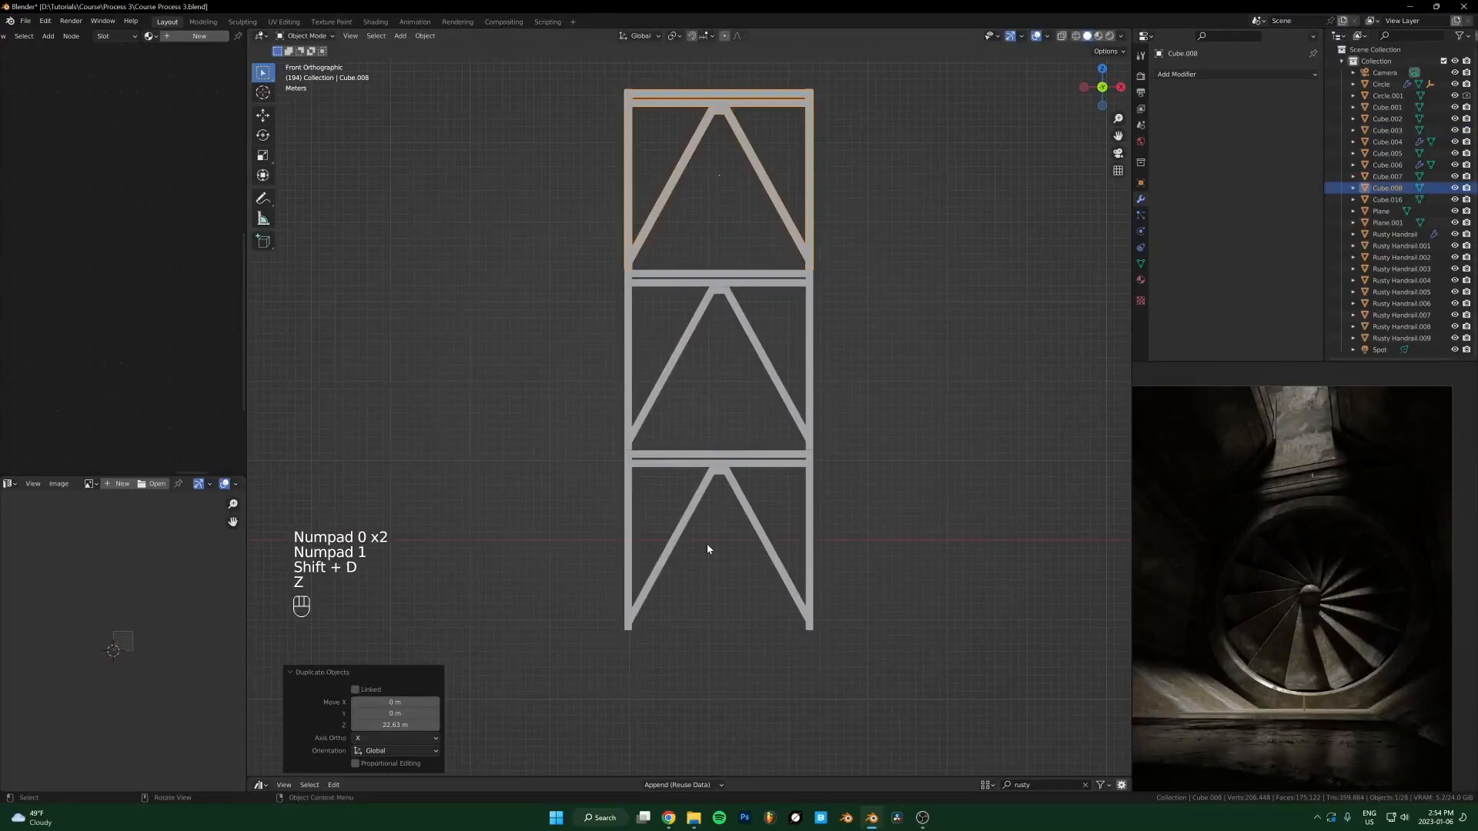
middle_click_drag(706, 548, 731, 438)
key("alt+z")
key("alt+z")
key("shift+a")
mouse_move(731, 439)
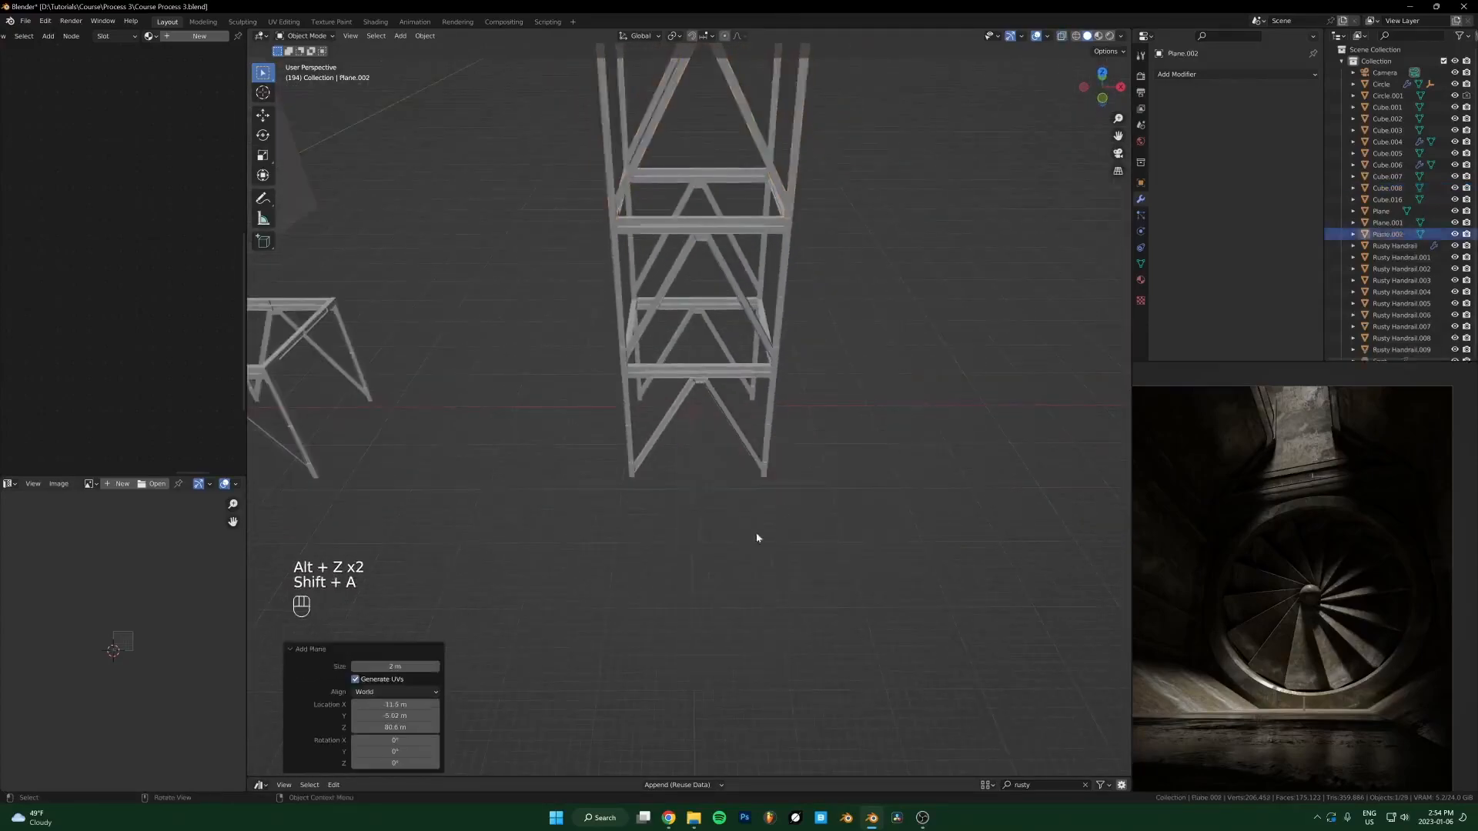
middle_click_drag(768, 522, 801, 460)
key("x")
Step: Add a cube, snap it to the 3D cursor, and move it about 17.3 m along X to clear the tower
key("shift+a")
mouse_move(801, 460)
left_click(842, 473)
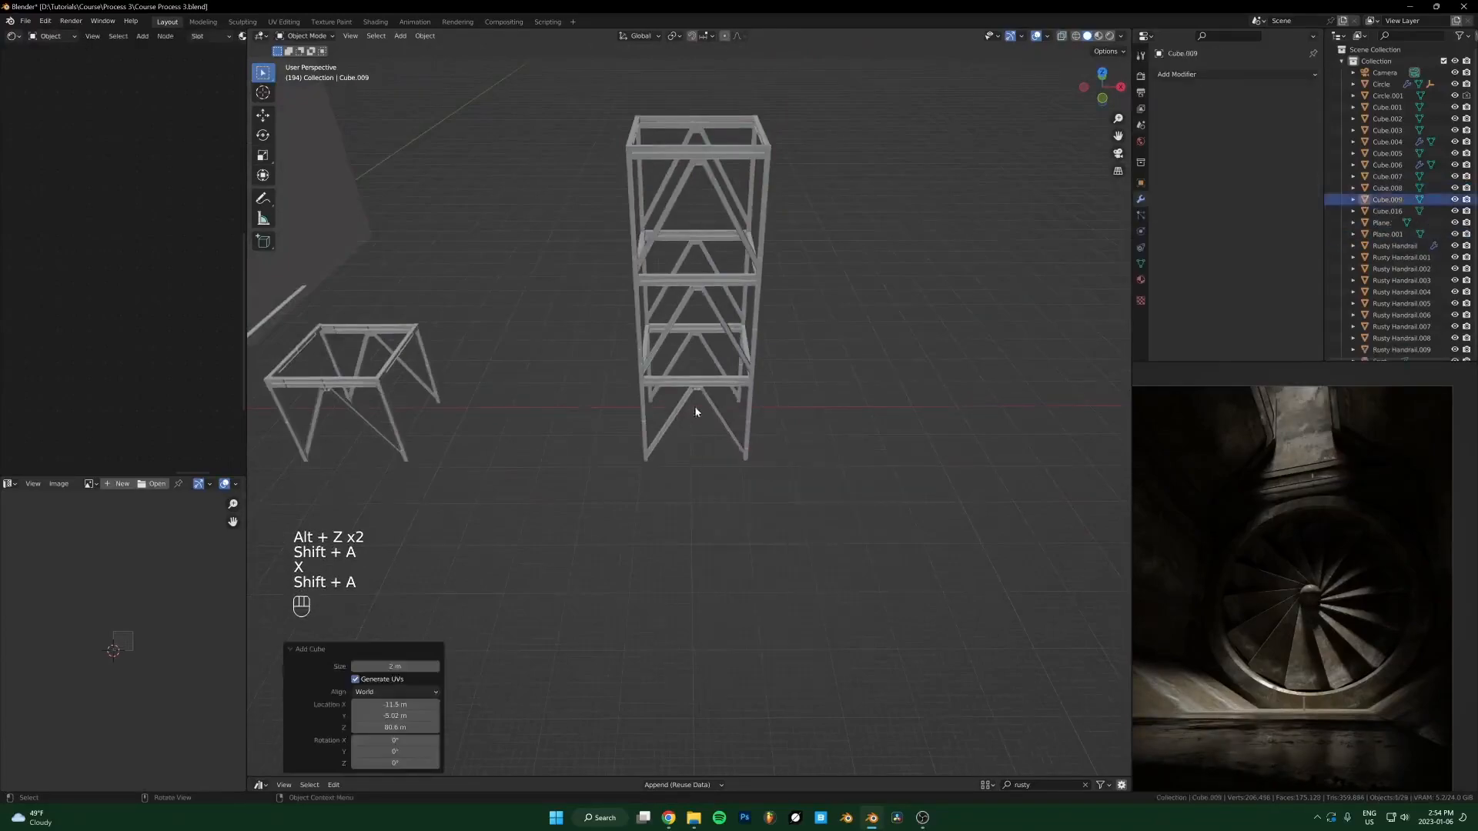
key("shift+s")
scroll(710, 395, "up", 2)
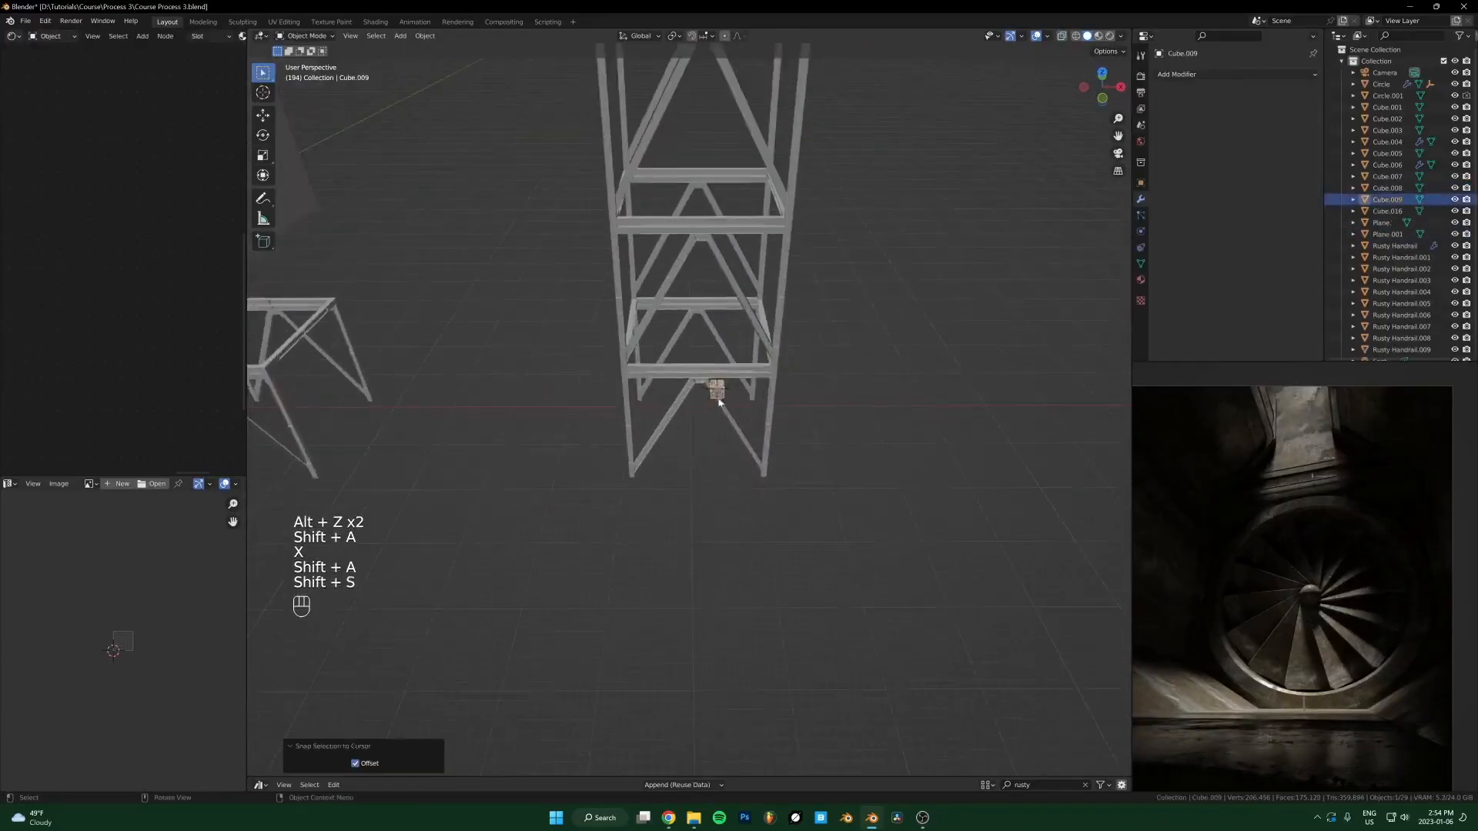
key("g")
key("x")
left_click(817, 401)
Step: Flatten the new cube along Z in front view to begin a stair tread
key("KP_1")
middle_click_drag(834, 447, 415, 411, "shift")
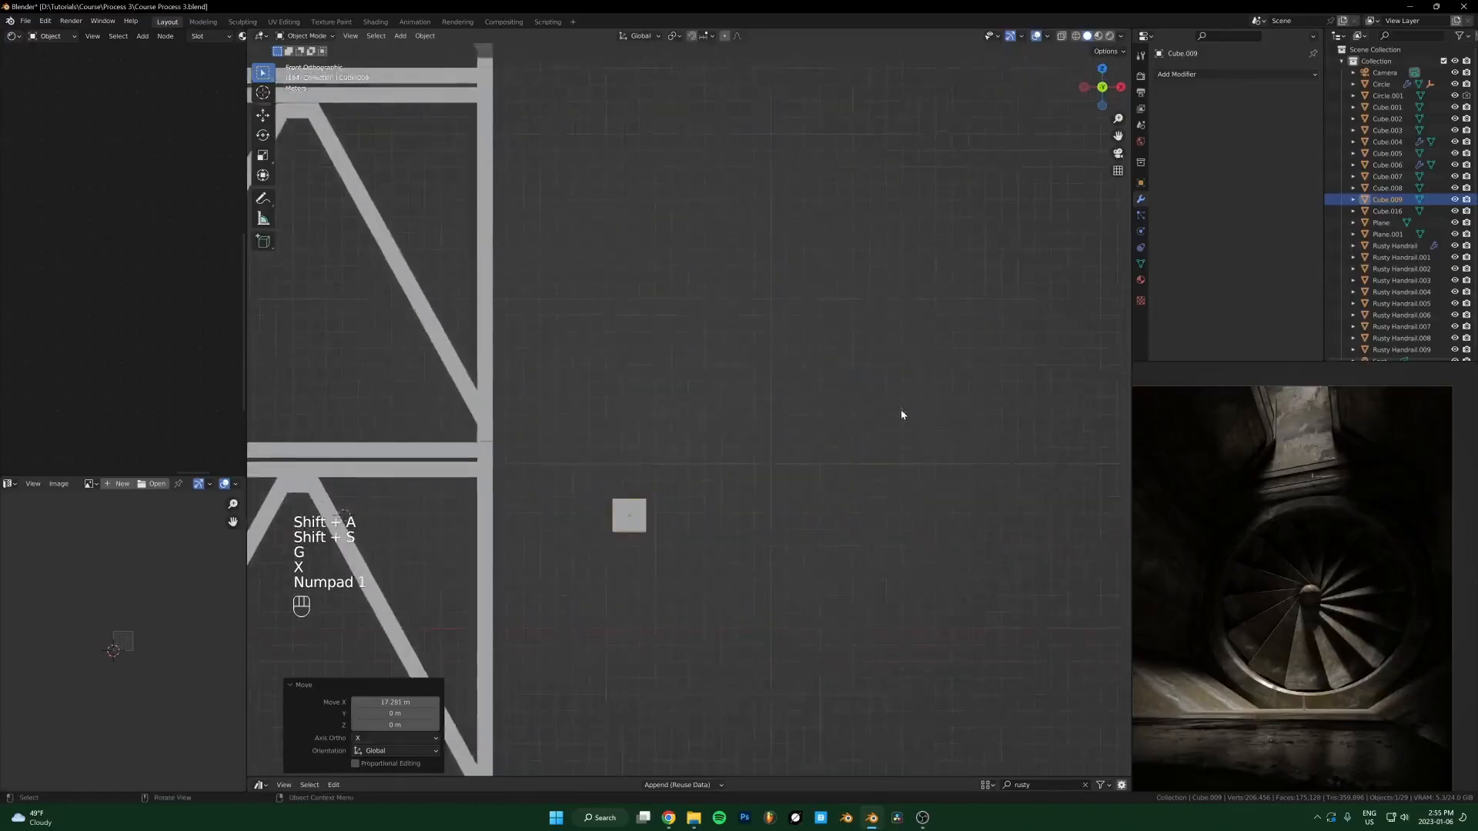
scroll(904, 407, "up", 5)
key("s")
key("z")
left_click(572, 662)
Step: Narrow the tread along X in top view and thin it further along Z in front view
key("KP_7")
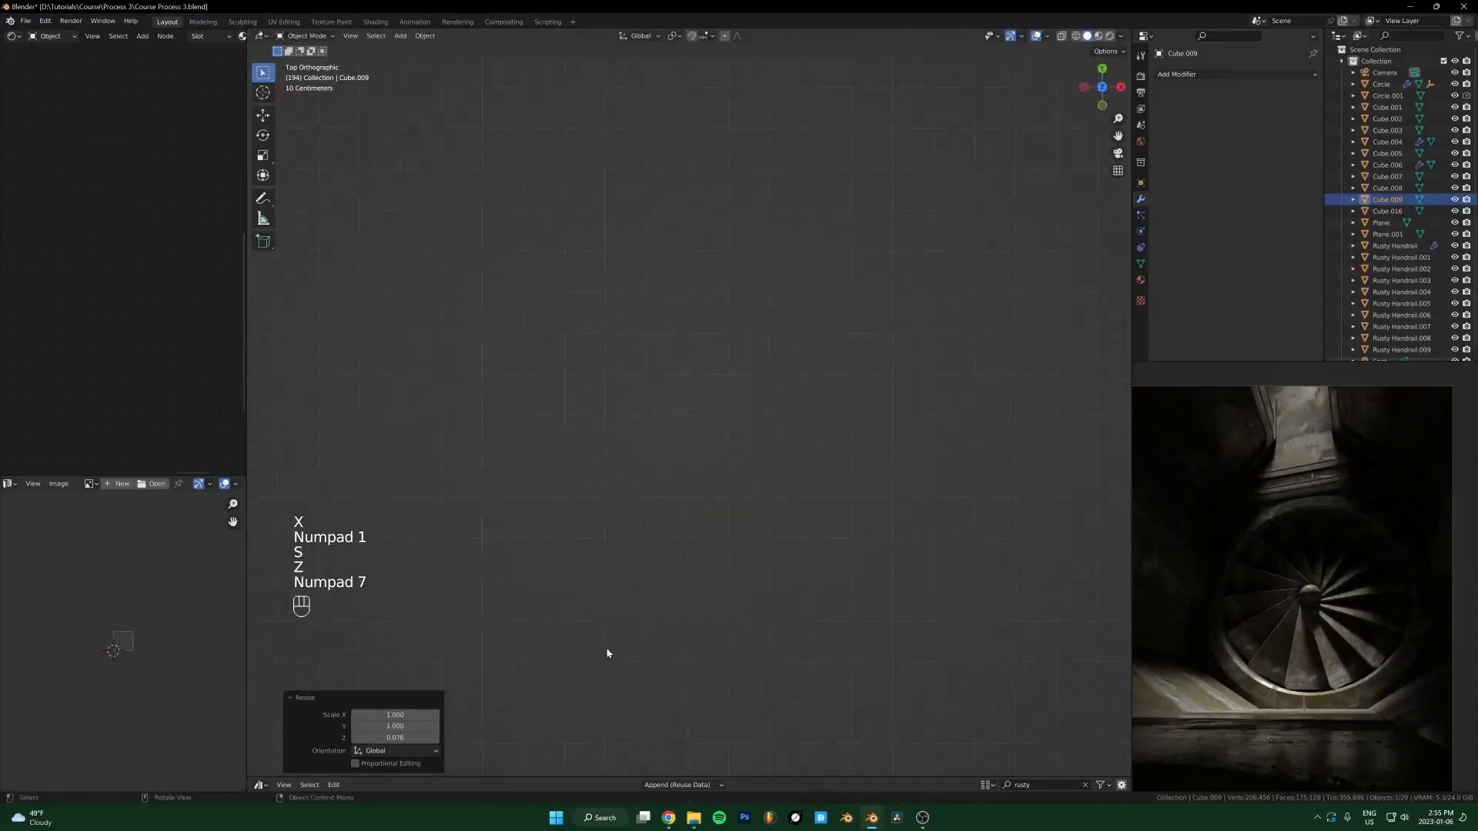
key("KP_Decimal")
key("s")
key("x")
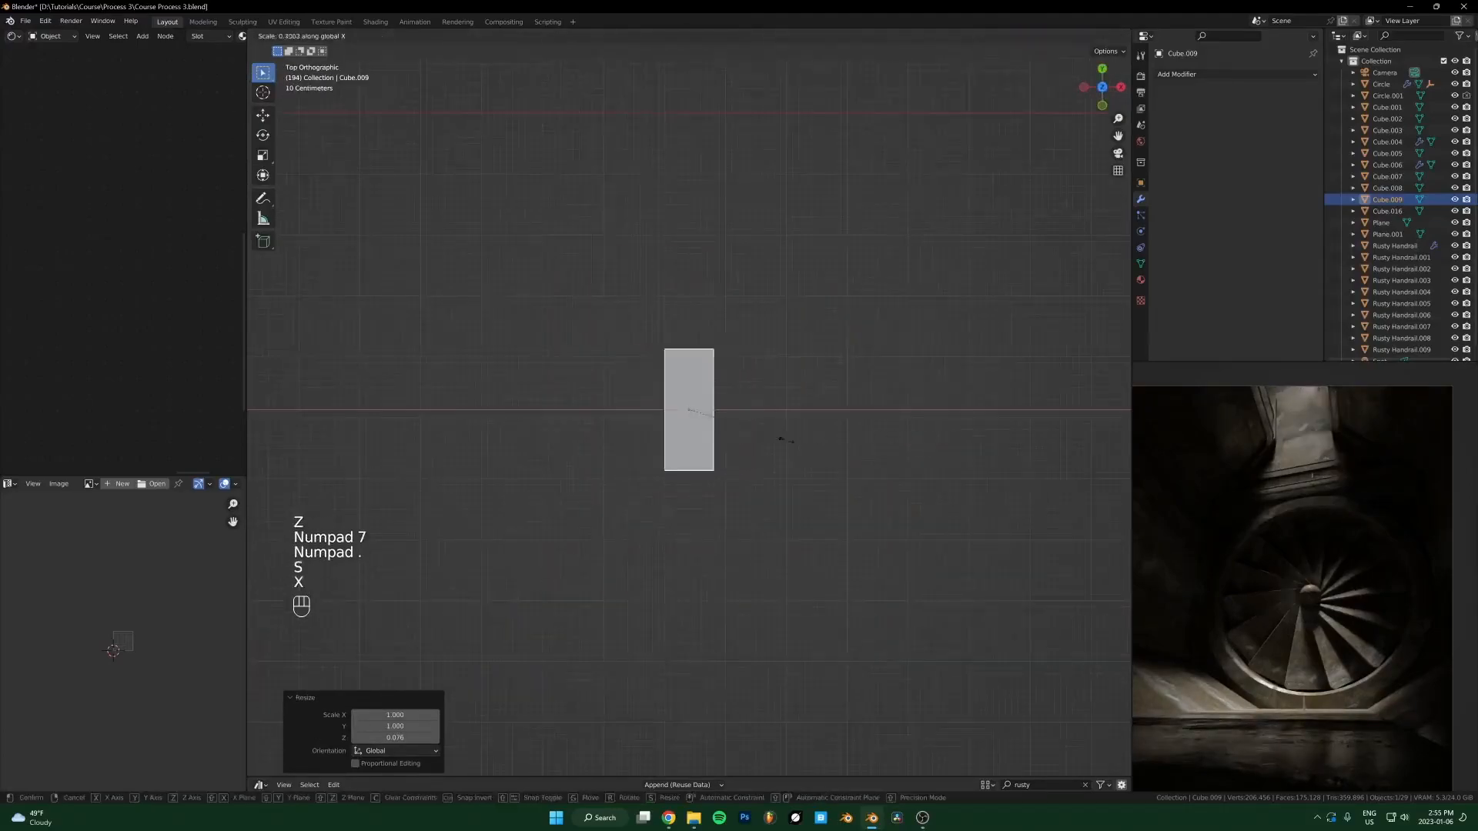
left_click(743, 454)
key("KP_1")
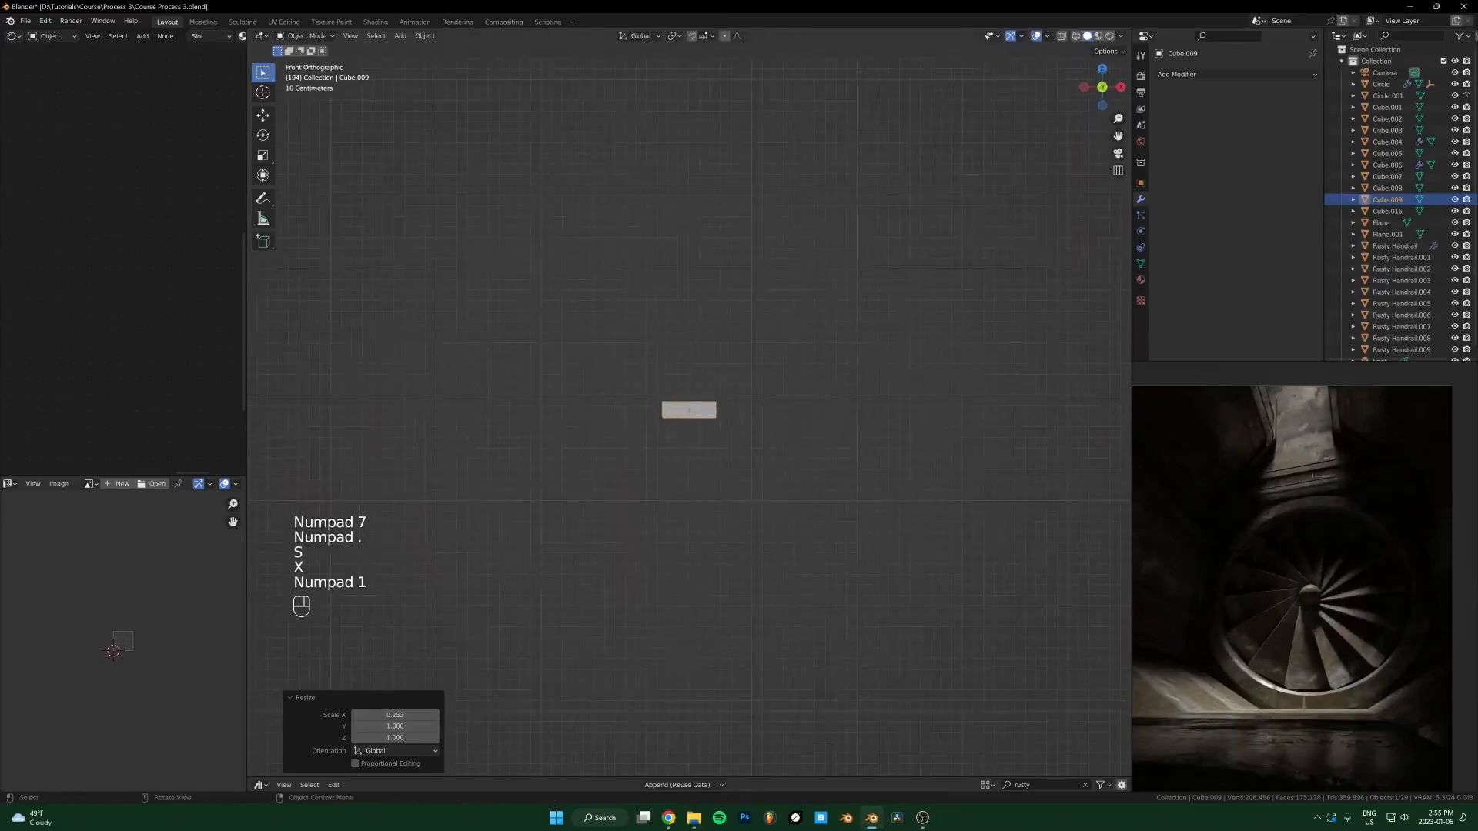
key("s")
key("z")
left_click(722, 445)
Step: Add an Array modifier to the tread with a count of 10 and relative offsets of 0.75 on X and 1.83 on Z
left_click(1210, 79)
left_click(1181, 111)
mouse_move(1282, 183)
left_mouse_down("shift")
mouse_move(1301, 183)
mouse_move(1274, 159)
left_mouse_up("shift")
left_click(1301, 125)
left_click(1301, 125)
left_click(1301, 125)
Step: Thin the treads along Z by a factor of 0.663, and set the array's Z offset to 2.86 and count to 12
key("s")
key("z")
left_click(857, 396)
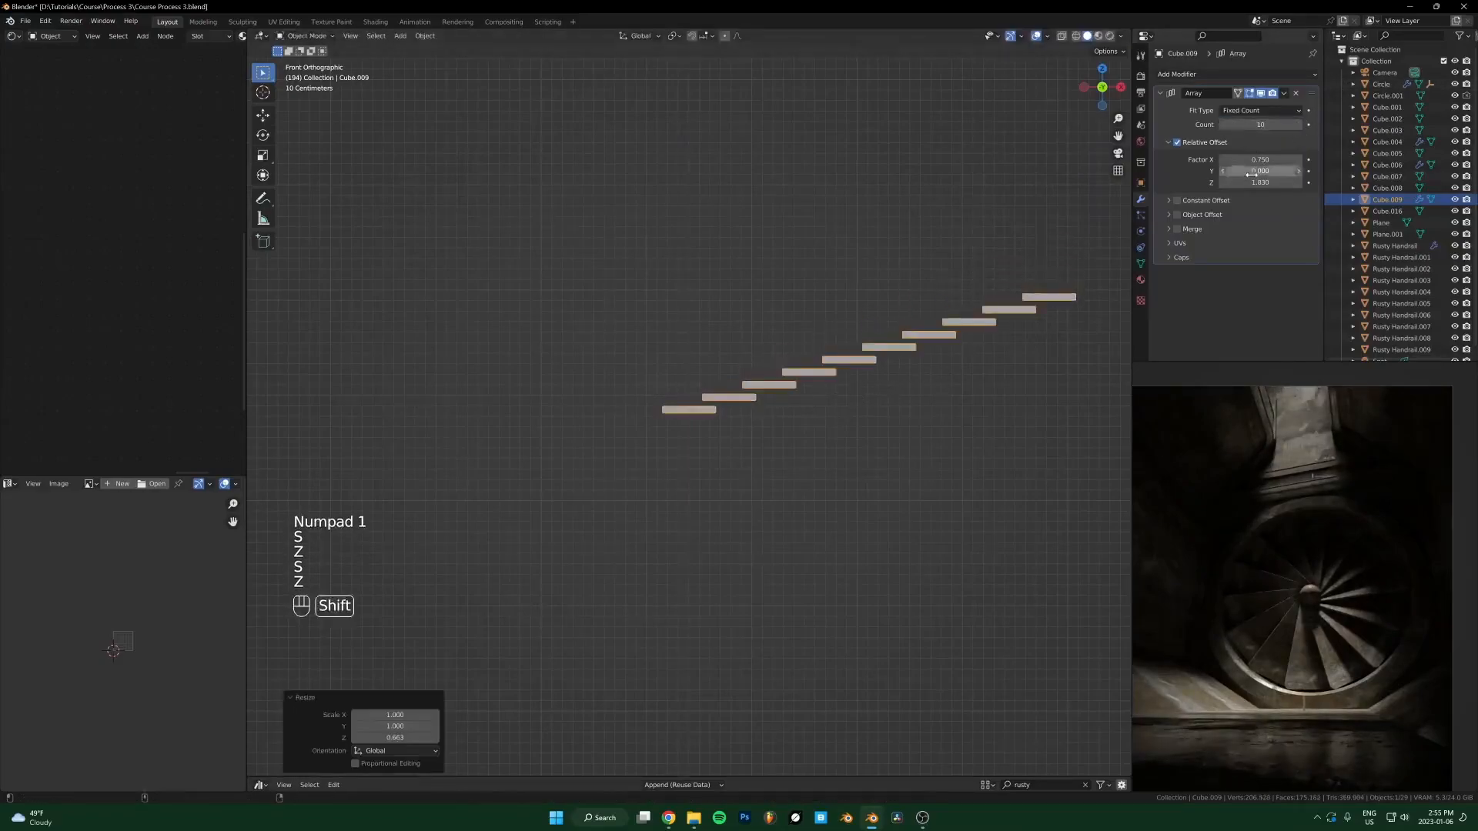
left_click_drag(1260, 183, 1291, 137, "shift")
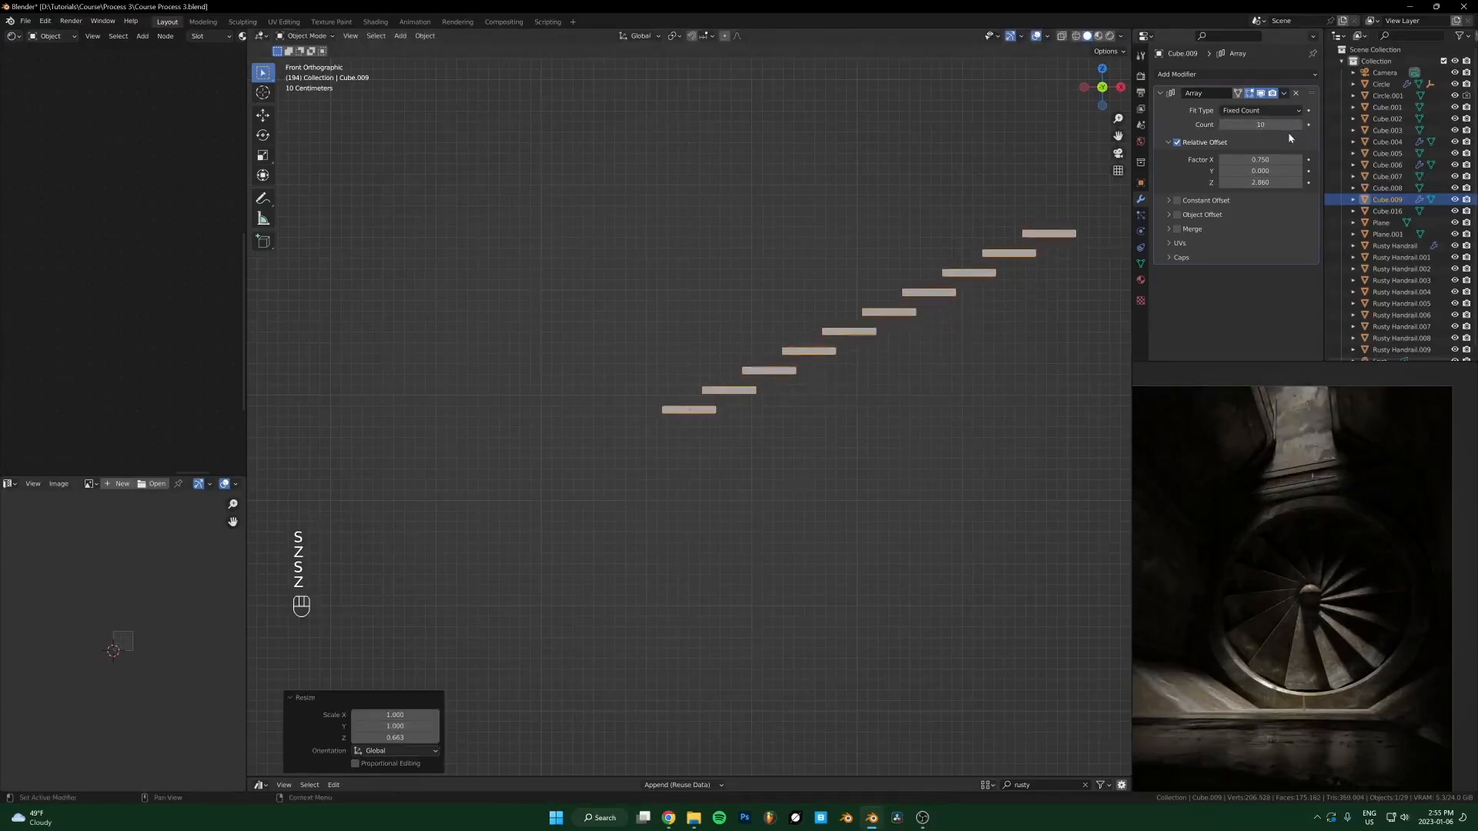
middle_click_drag(1054, 327, 1270, 120)
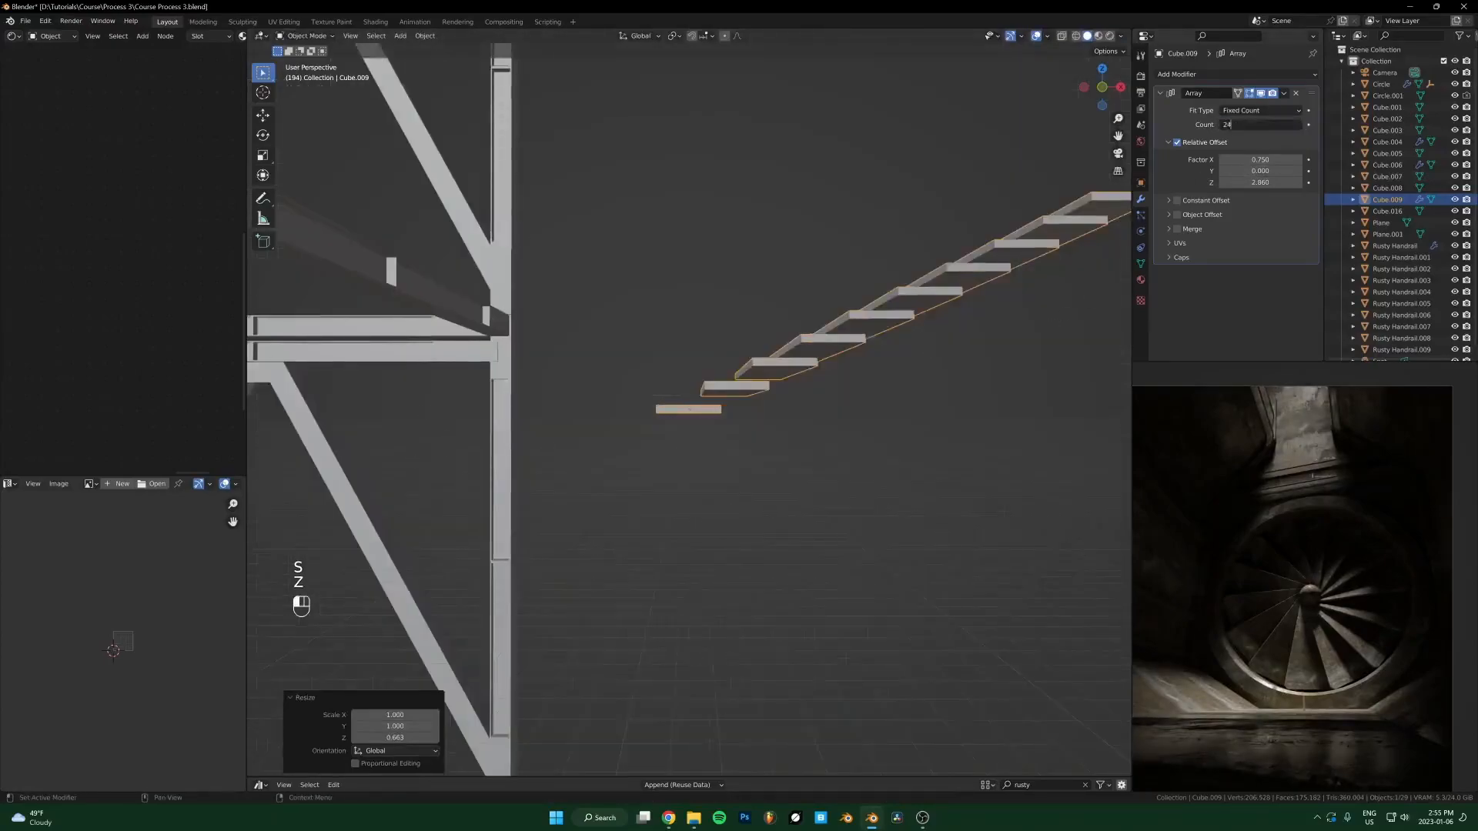
Step: Check the old industrial plant reference photo in the Chrome browser, return to Blender, and save the file
left_click(669, 816)
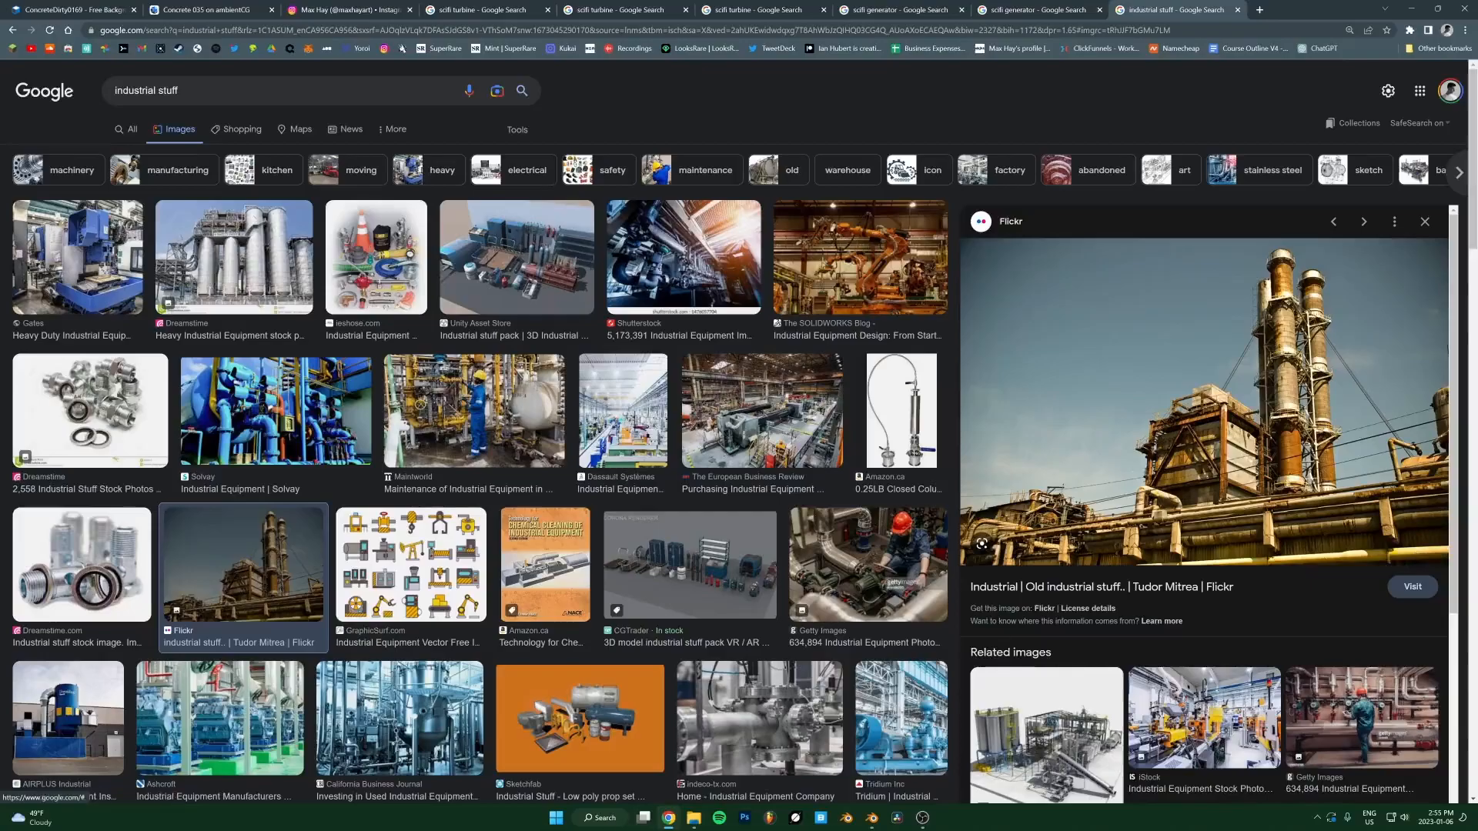
left_click(1412, 8)
middle_click_drag(898, 452, 890, 373)
key("ctrl+s")
Step: Scale the staircase along Z and apply its Array modifier
key("s")
key("z")
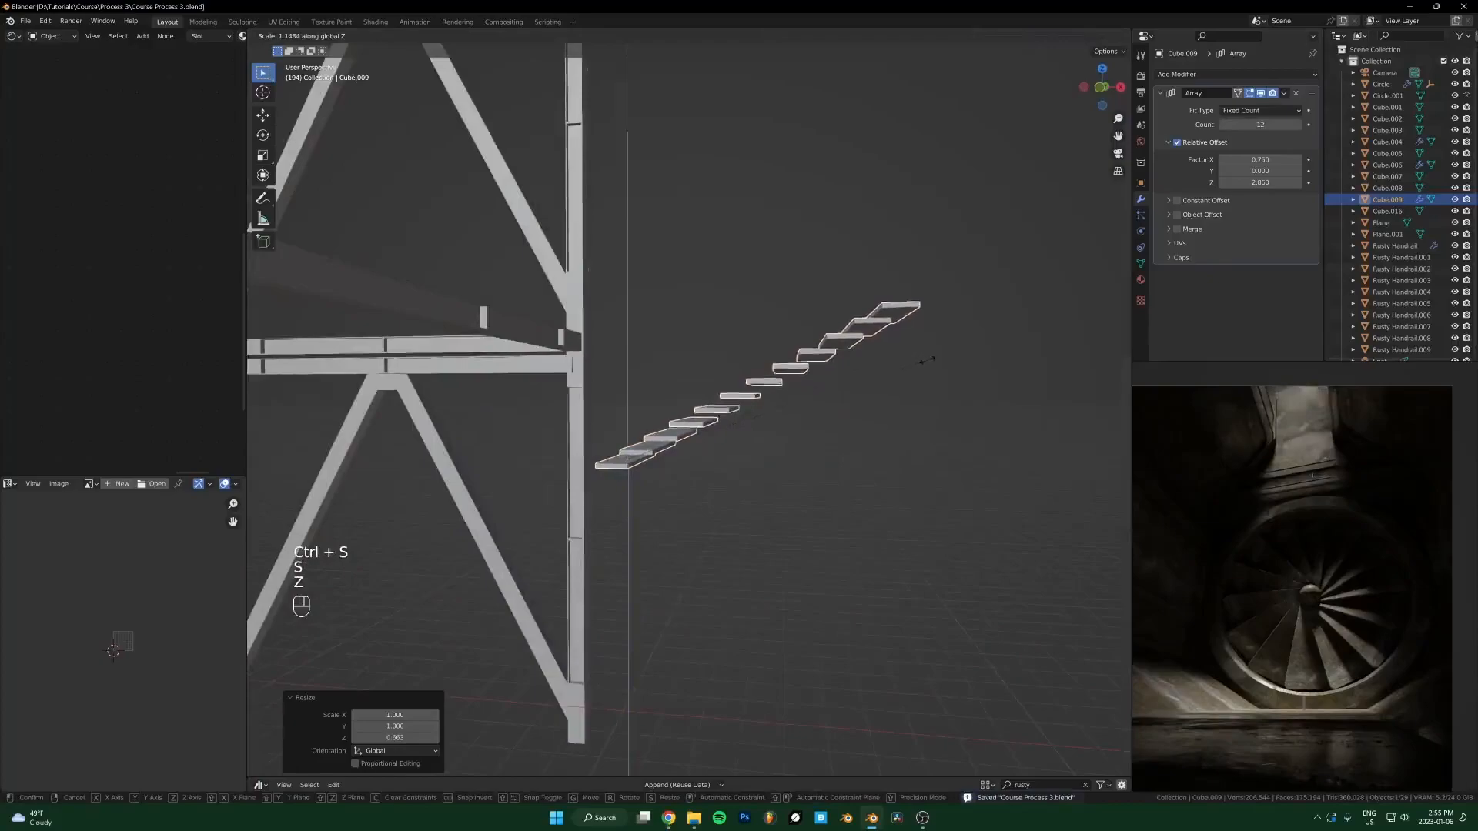
left_click(926, 359)
key("ctrl+a")
middle_click_drag(841, 315, 874, 362)
Step: Select all treads in Edit Mode and adjust their thickness by scaling along Z
key("Tab")
key("a")
scroll(874, 363, "up", 3)
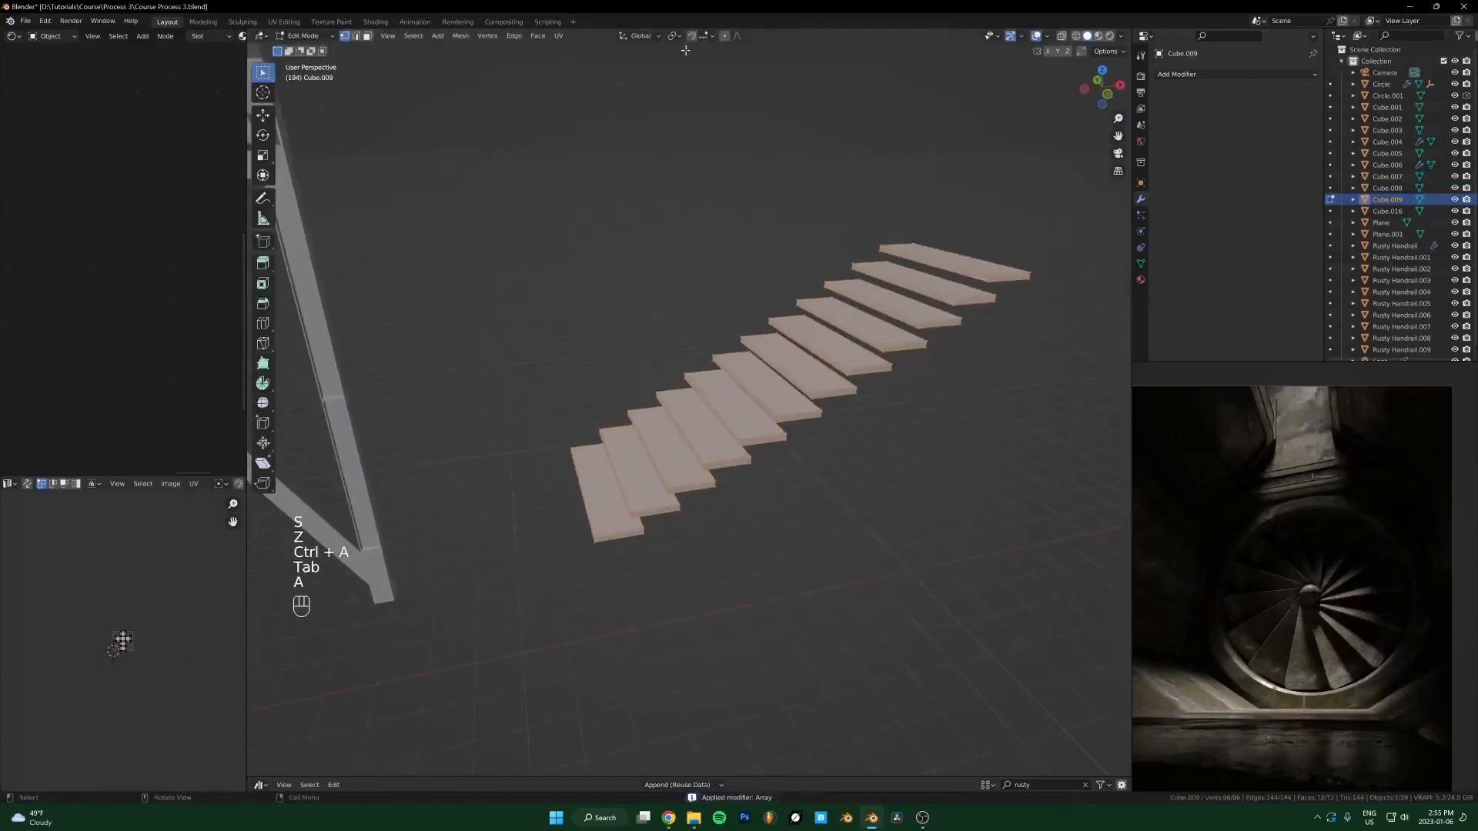
scroll(988, 428, "up", 1)
key("s")
key("z")
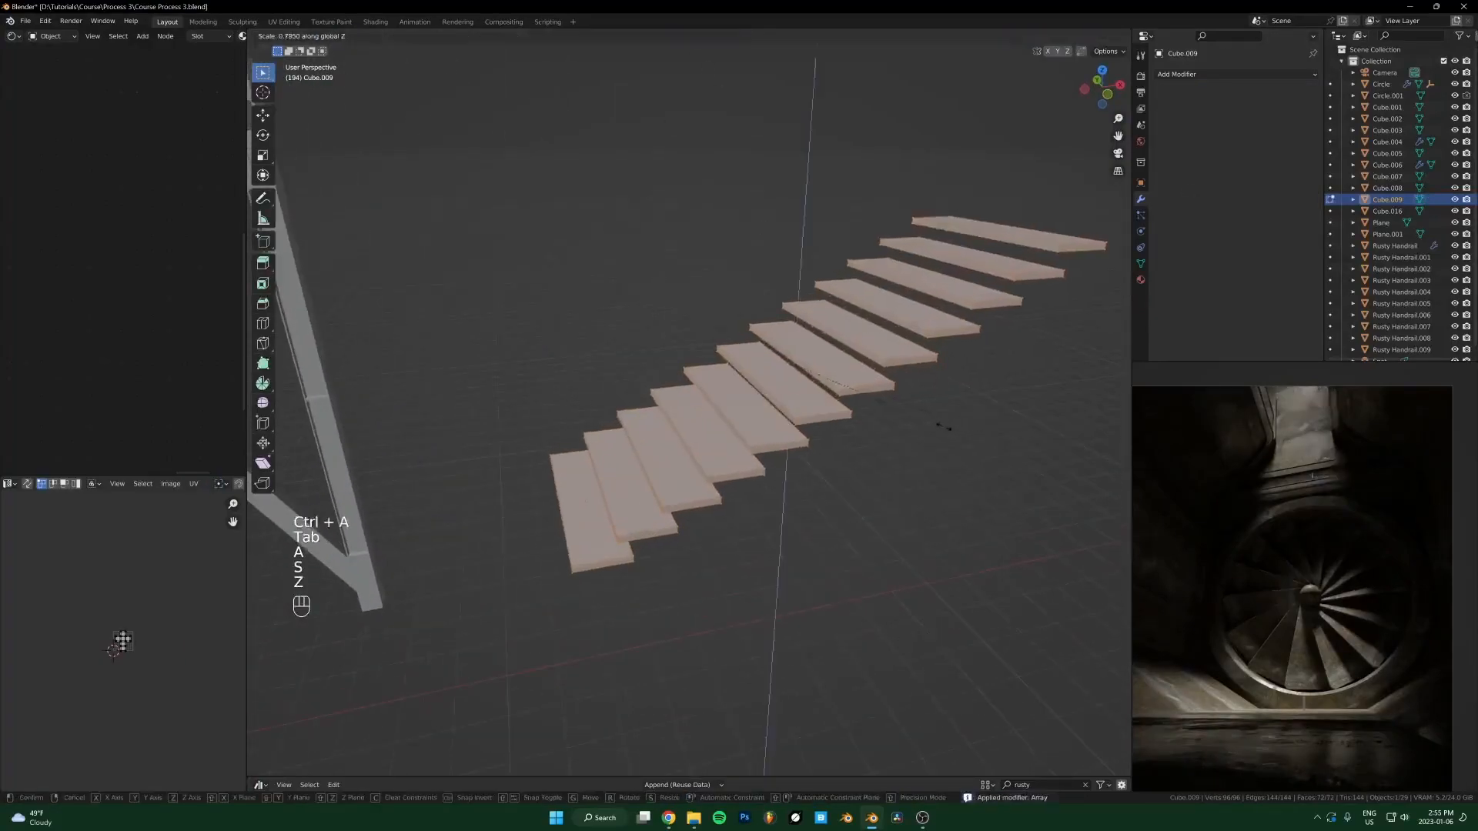
left_click(933, 409)
middle_click_drag(934, 409, 869, 472)
key("s")
key("z")
left_click(883, 439)
Step: Abandon a trial bevel on the treads and apply the staircase object's transforms in Object Mode
key("ctrl+b")
key("Escape")
key("Tab")
key("ctrl+a")
Step: Select a vertical corner edge of the lowest tread in Edit Mode and extend the selection to similar edges by Direction
key("Tab")
key("2")
middle_click_drag(644, 670, 747, 486)
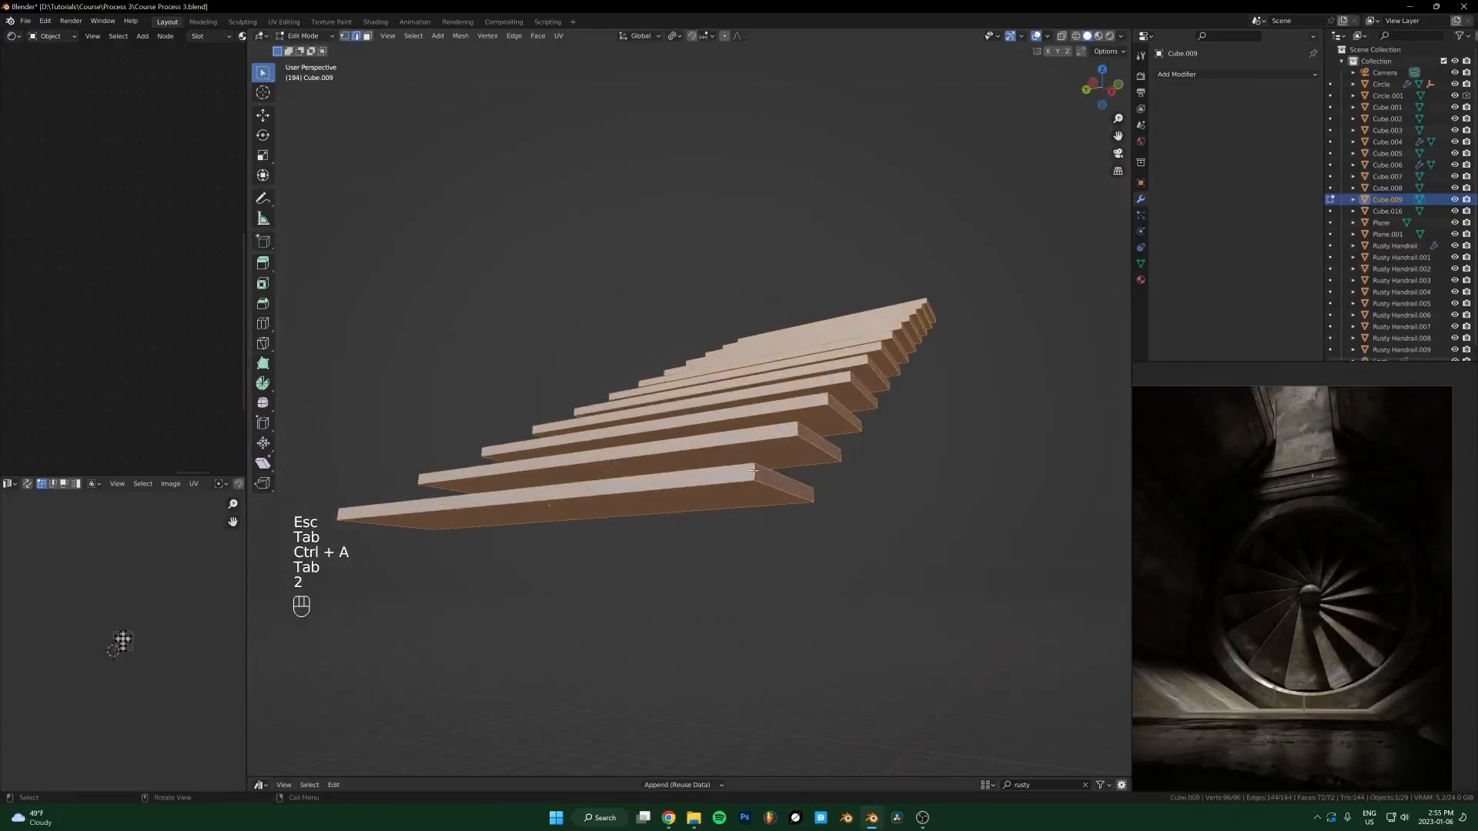
left_click(753, 471)
key("KP_Decimal")
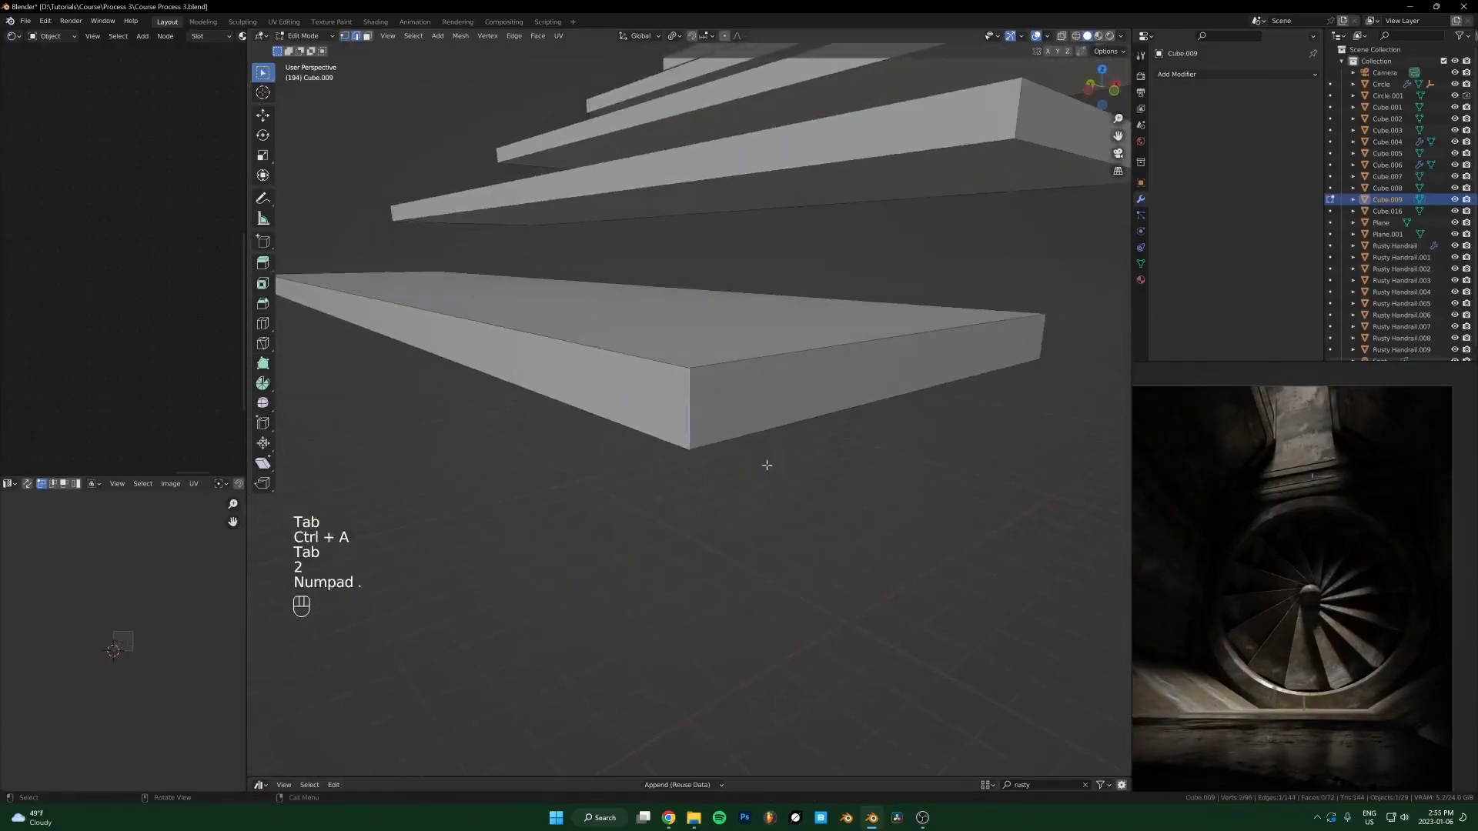
key("shift+g")
scroll(768, 469, "up", 1)
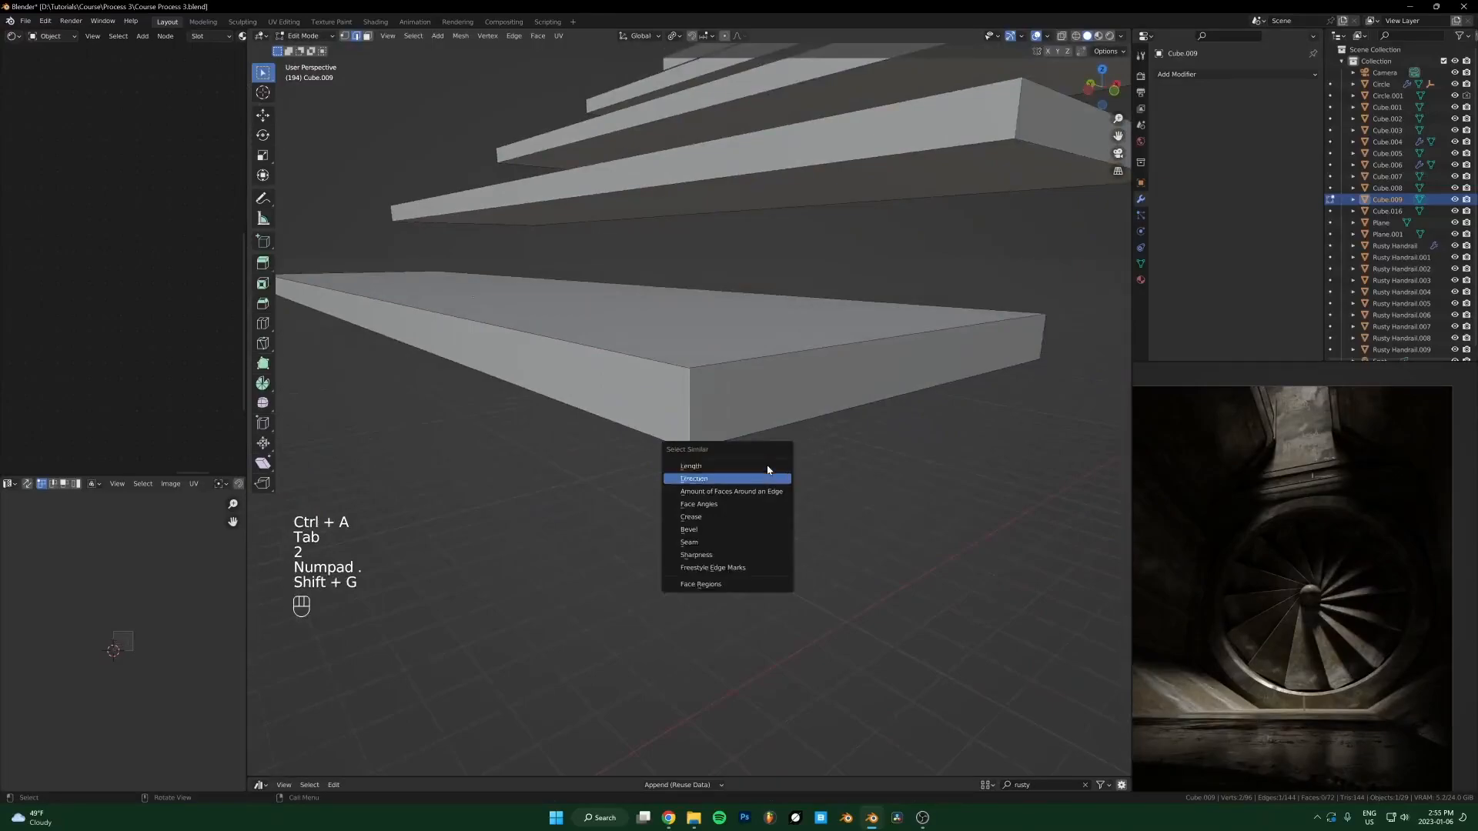
scroll(767, 469, "down", 2)
key("Return")
scroll(913, 483, "down", 6)
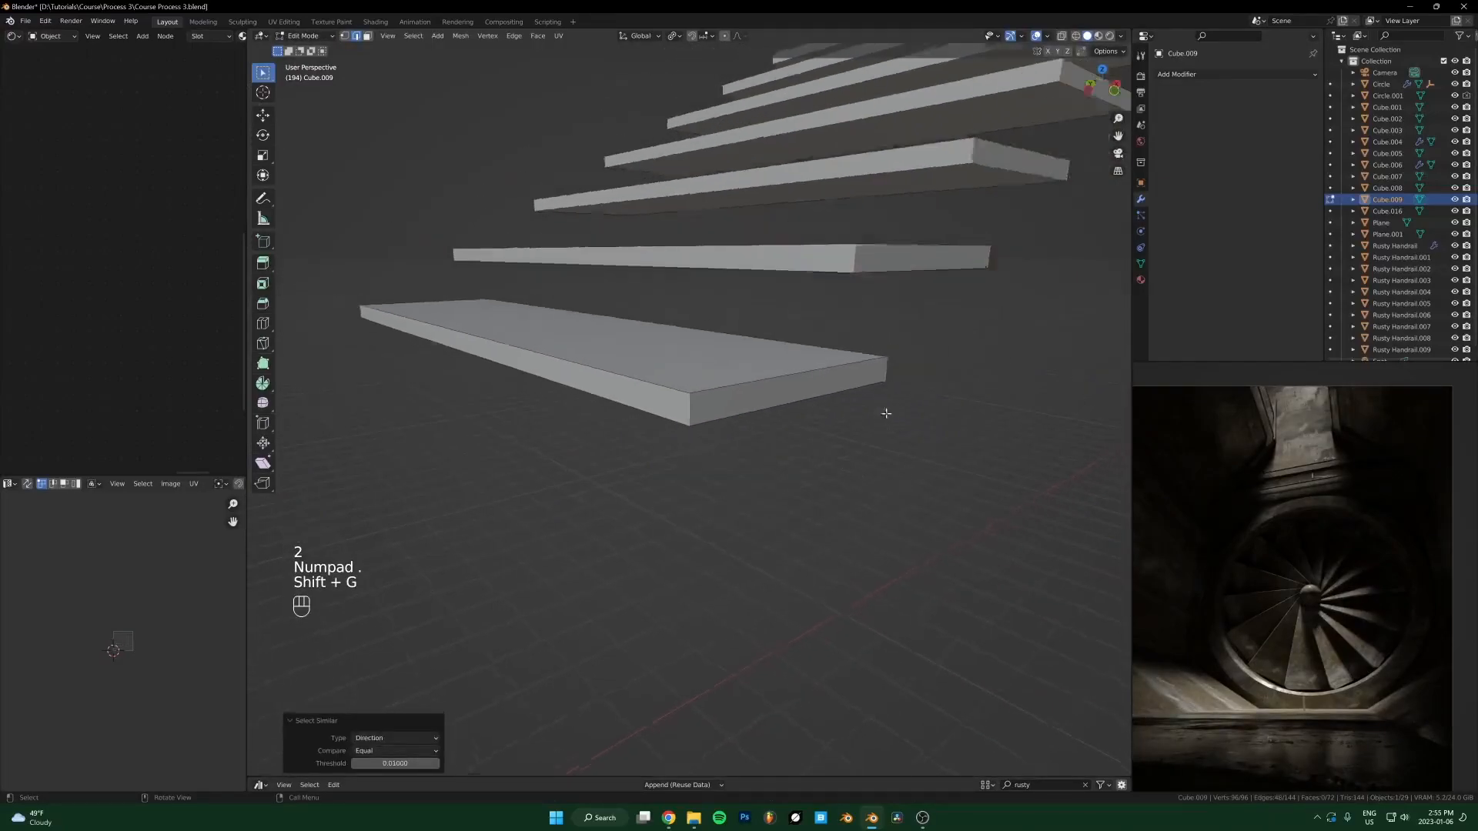
key("z")
key("alt+z")
key("alt+z")
key("alt+z")
key("z")
middle_click_drag(652, 530, 825, 488)
key("ctrl+b")
key("Escape")
Step: Reapply the staircase's transforms and return to Edit Mode with the vertical corner edges selected
key("Tab")
key("ctrl+a")
key("Tab")
key("ctrl+v")
left_click(828, 493)
key("ctrl+v")
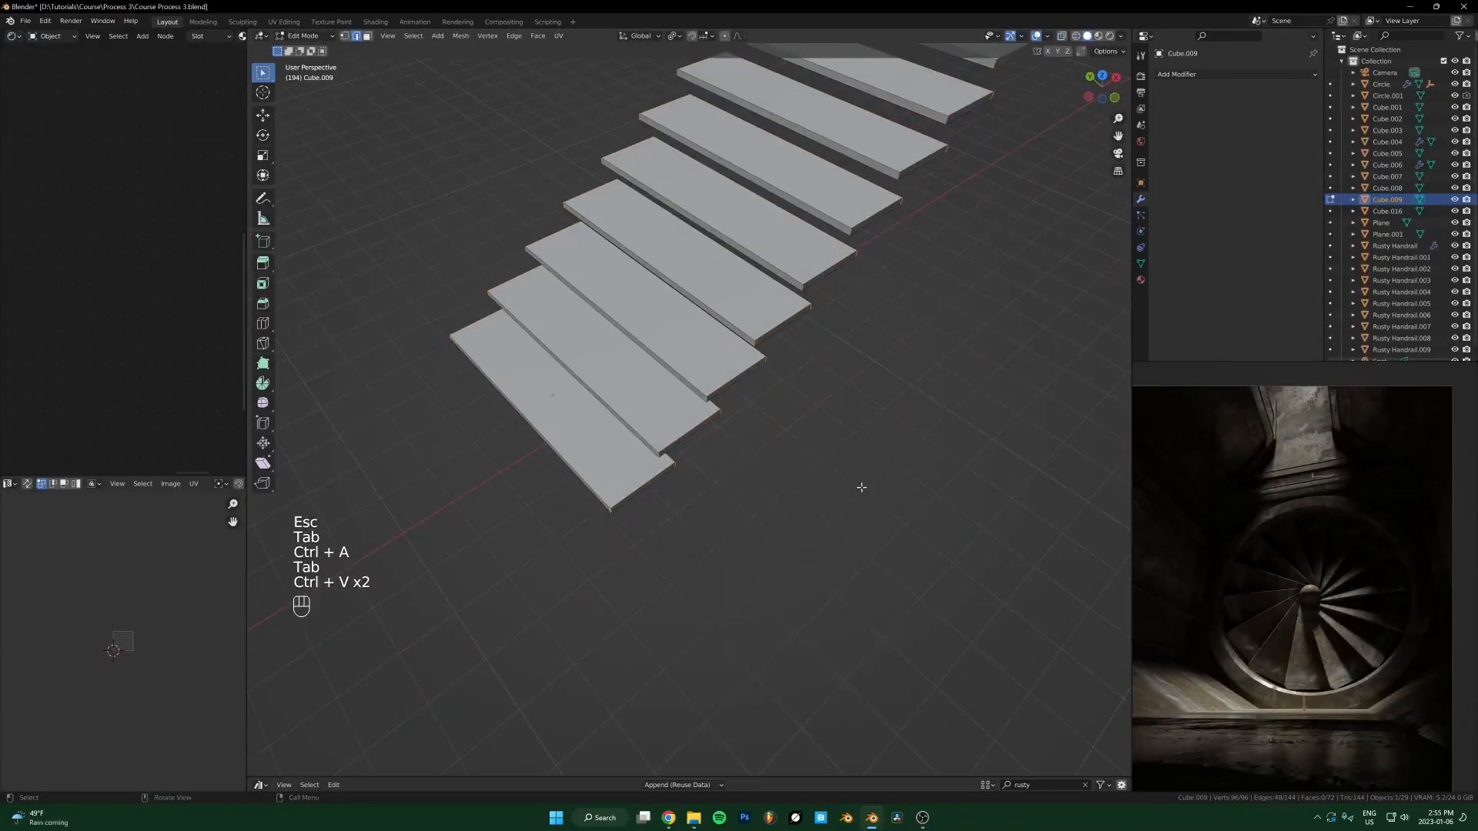
Step: Try a wide bevel on the treads' vertical corner edges and undo it
key("ctrl+b")
key("shift")
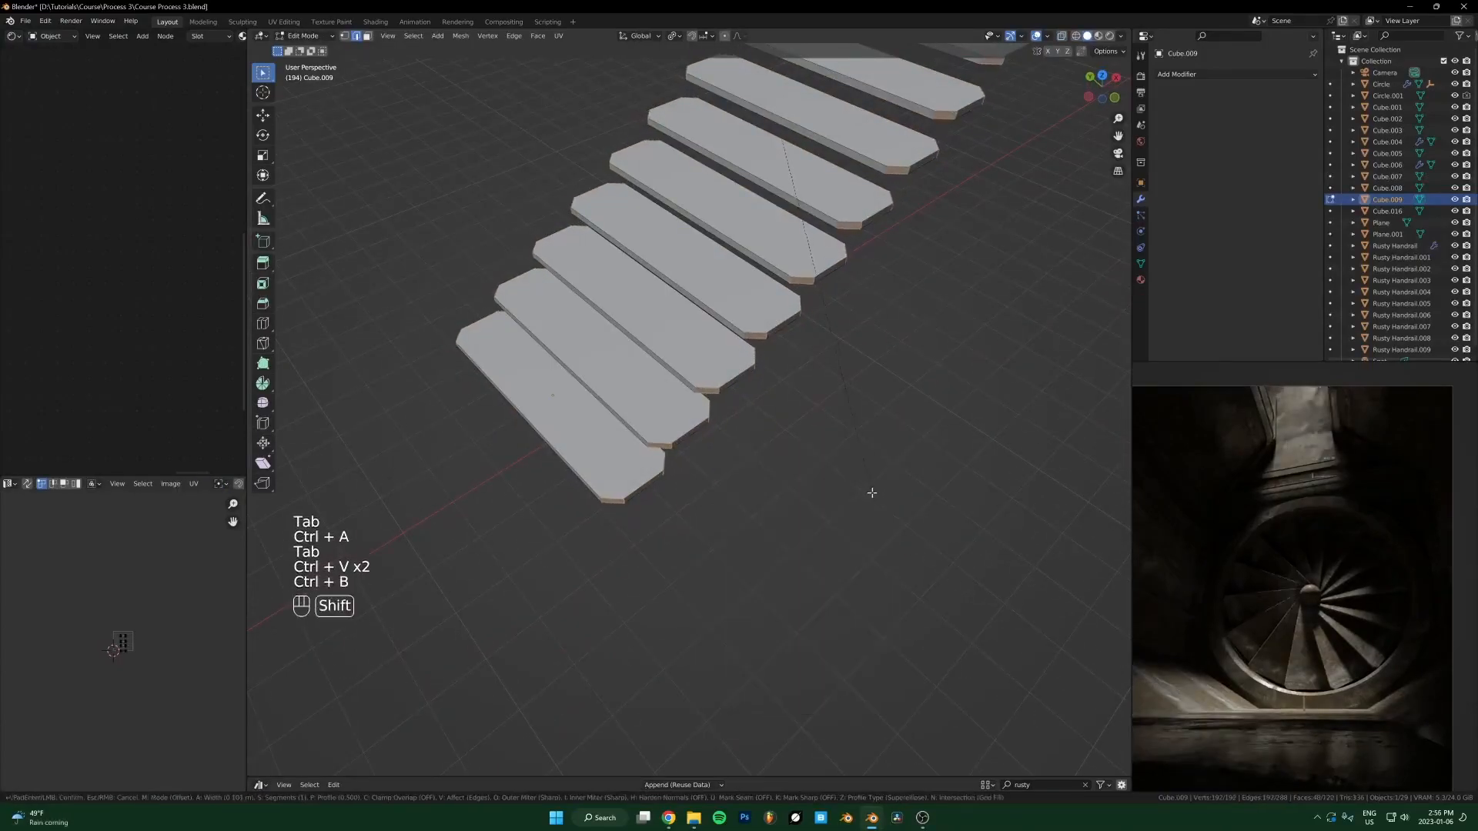
left_click(872, 493)
key("Tab")
middle_click_drag(829, 461, 781, 504)
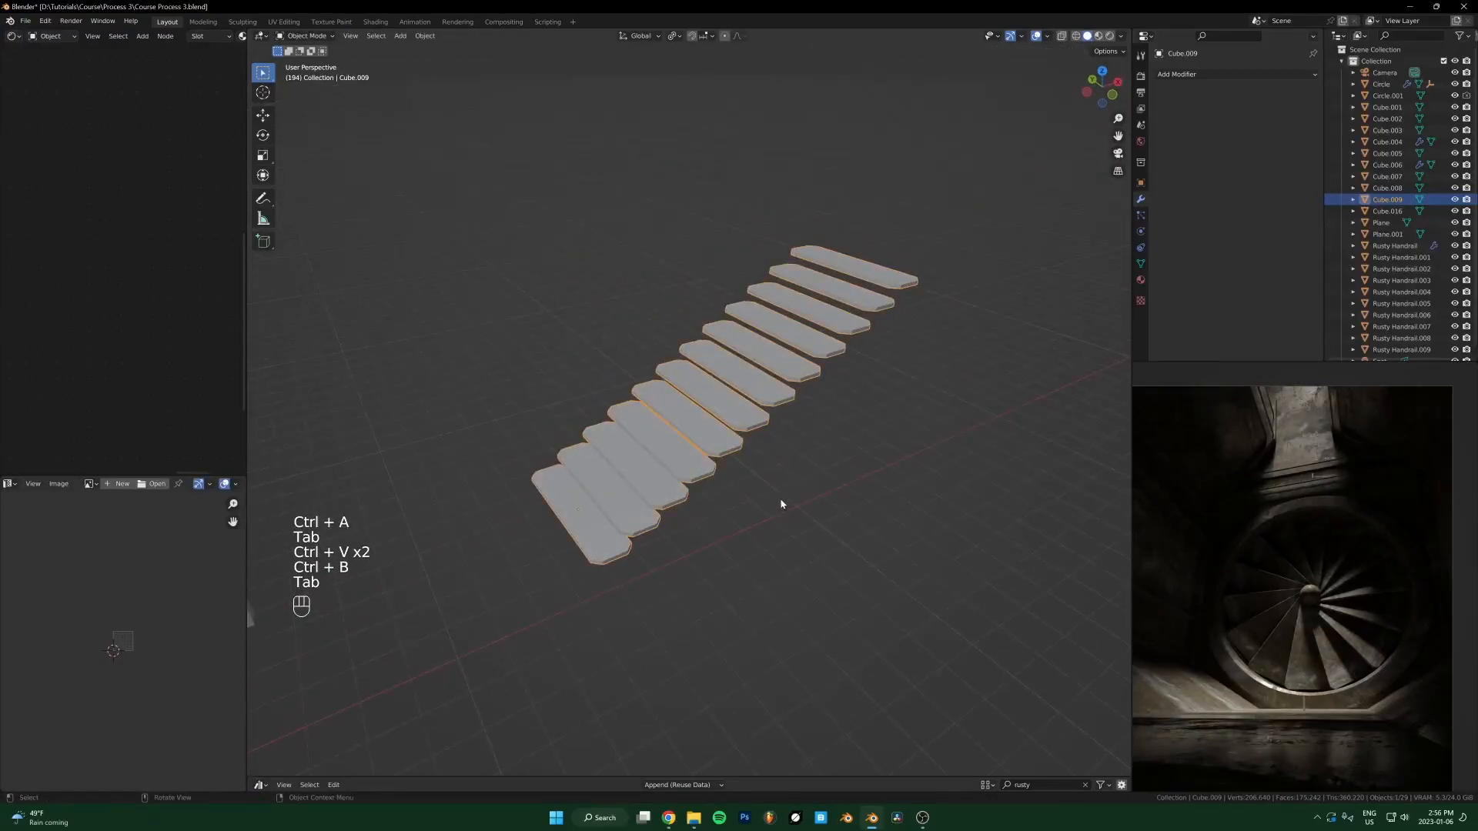
key("ctrl+z")
key("ctrl+z")
Step: Bevel the treads' vertical corner edges by a small amount and return to Object Mode
key("ctrl+b")
key("shift")
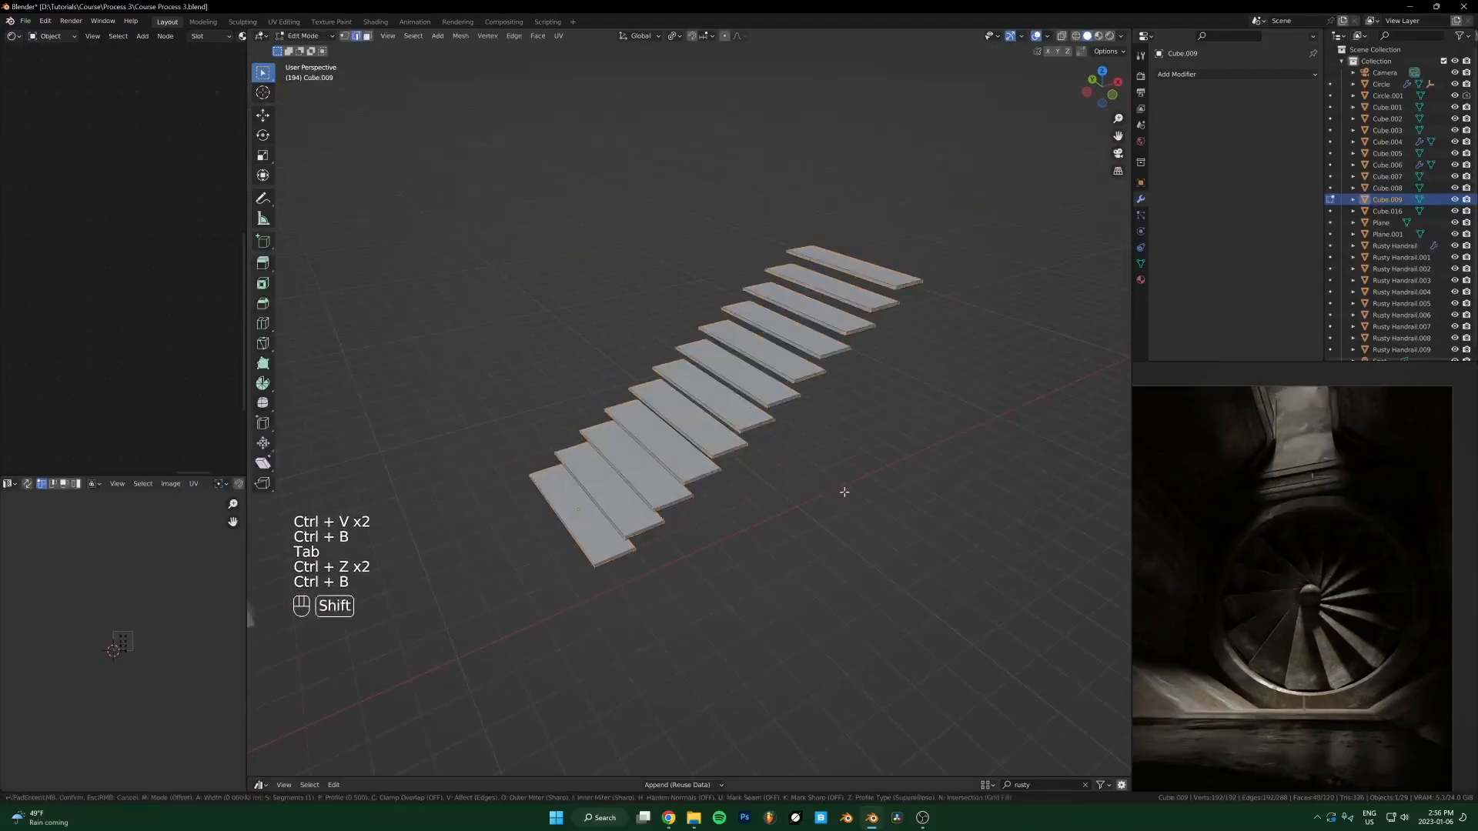
left_click(846, 505)
key("Tab")
middle_click_drag(834, 507, 792, 559)
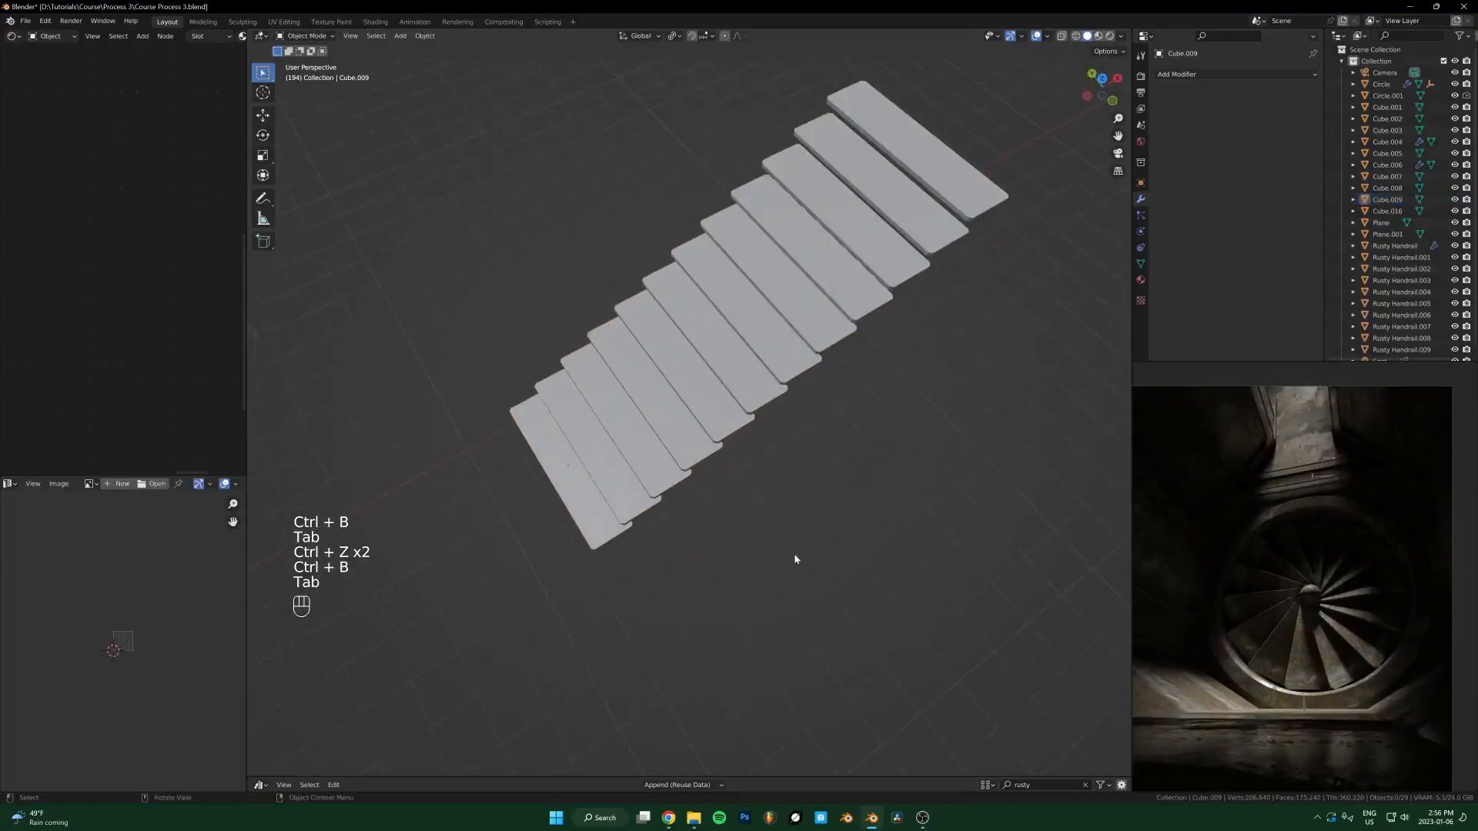
scroll(748, 421, "down", 4)
middle_click_drag(808, 477, 768, 362)
scroll(766, 370, "up", 3)
Step: Add a plane and snap it to the 3D cursor at the lowest stair tread
left_click(742, 465)
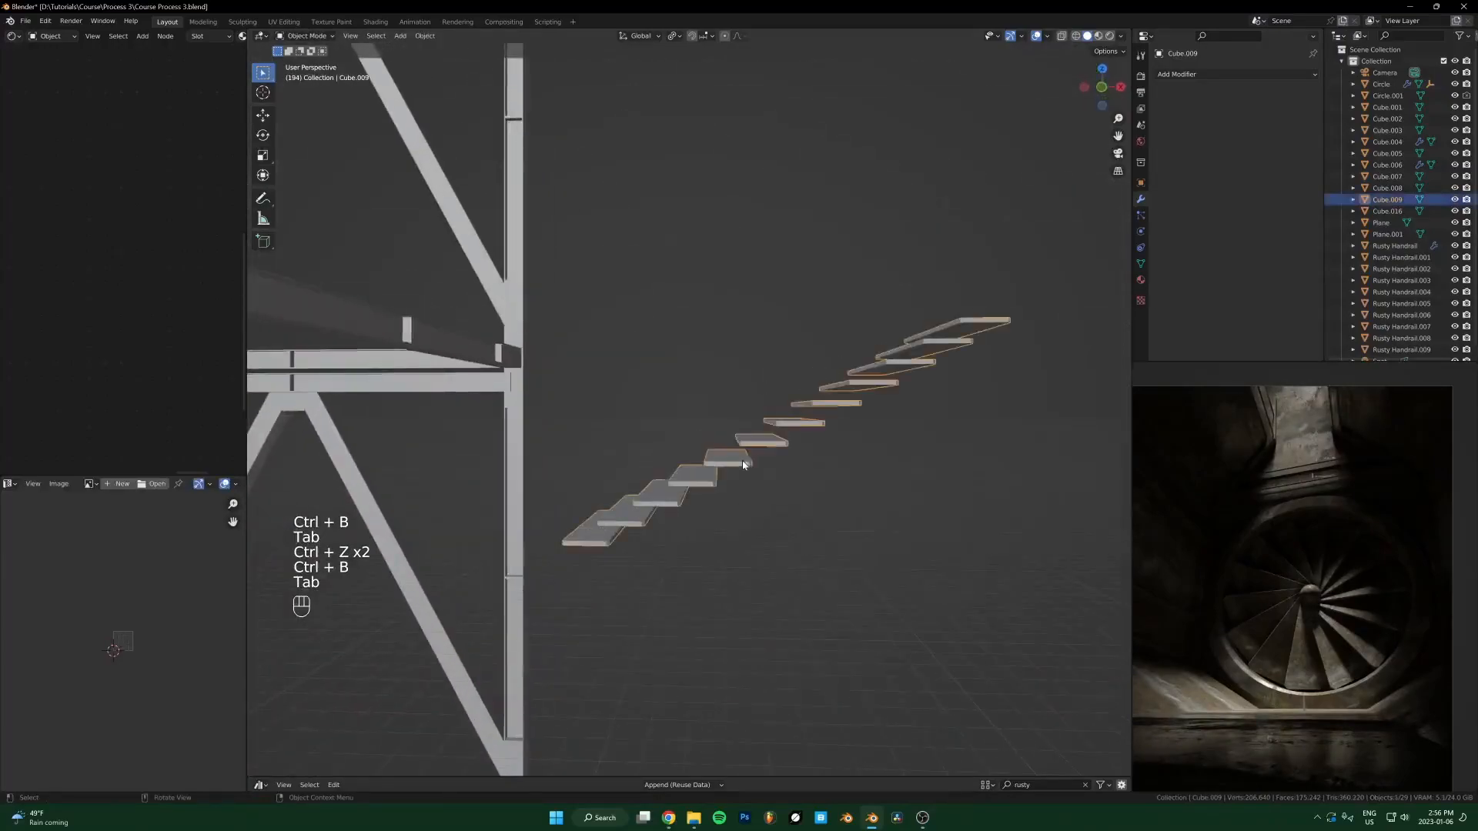
middle_click_drag(736, 431, 682, 456)
key("shift+a")
left_click(770, 482)
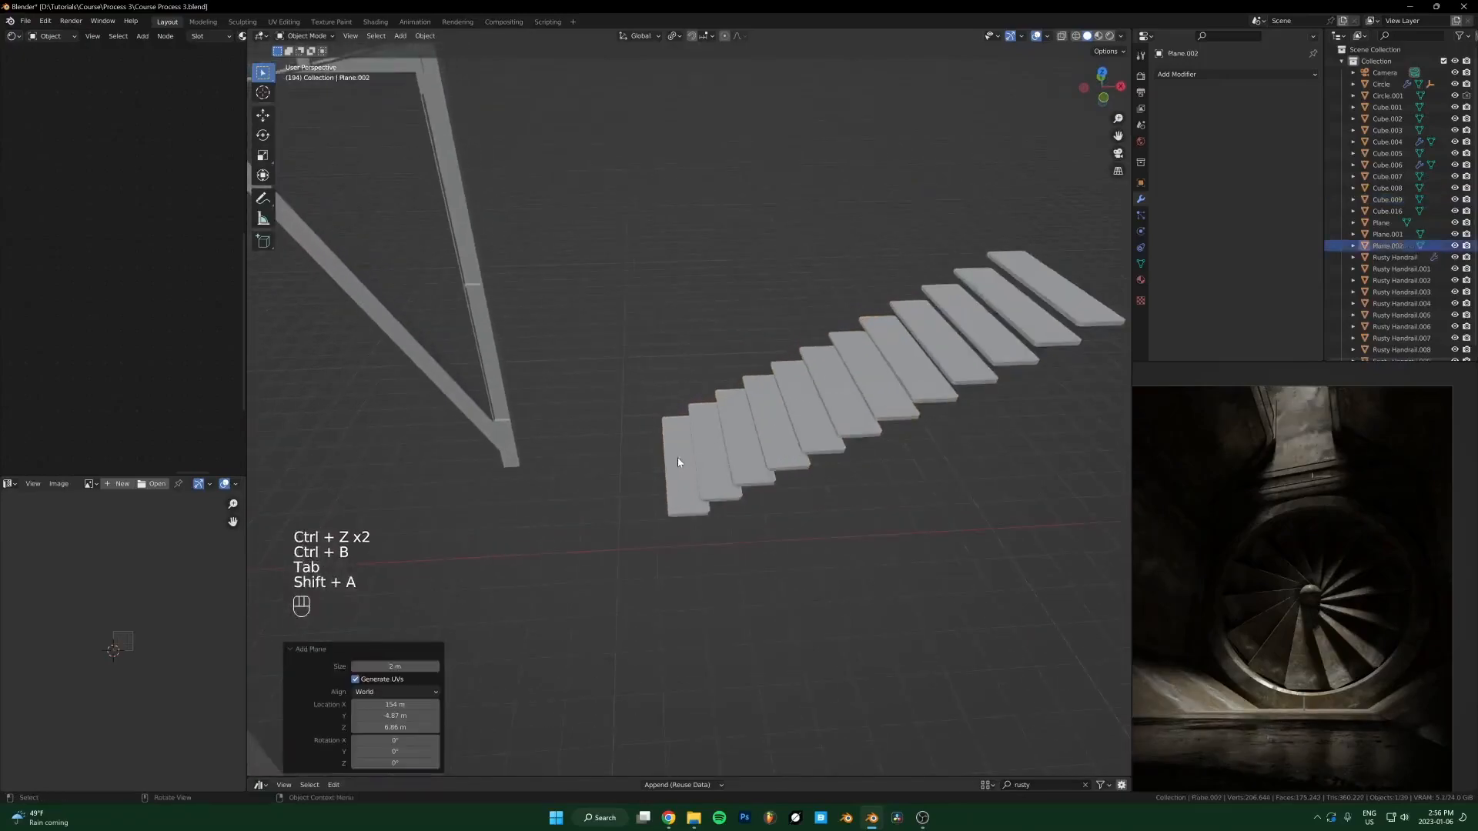
key("shift+s")
key("8")
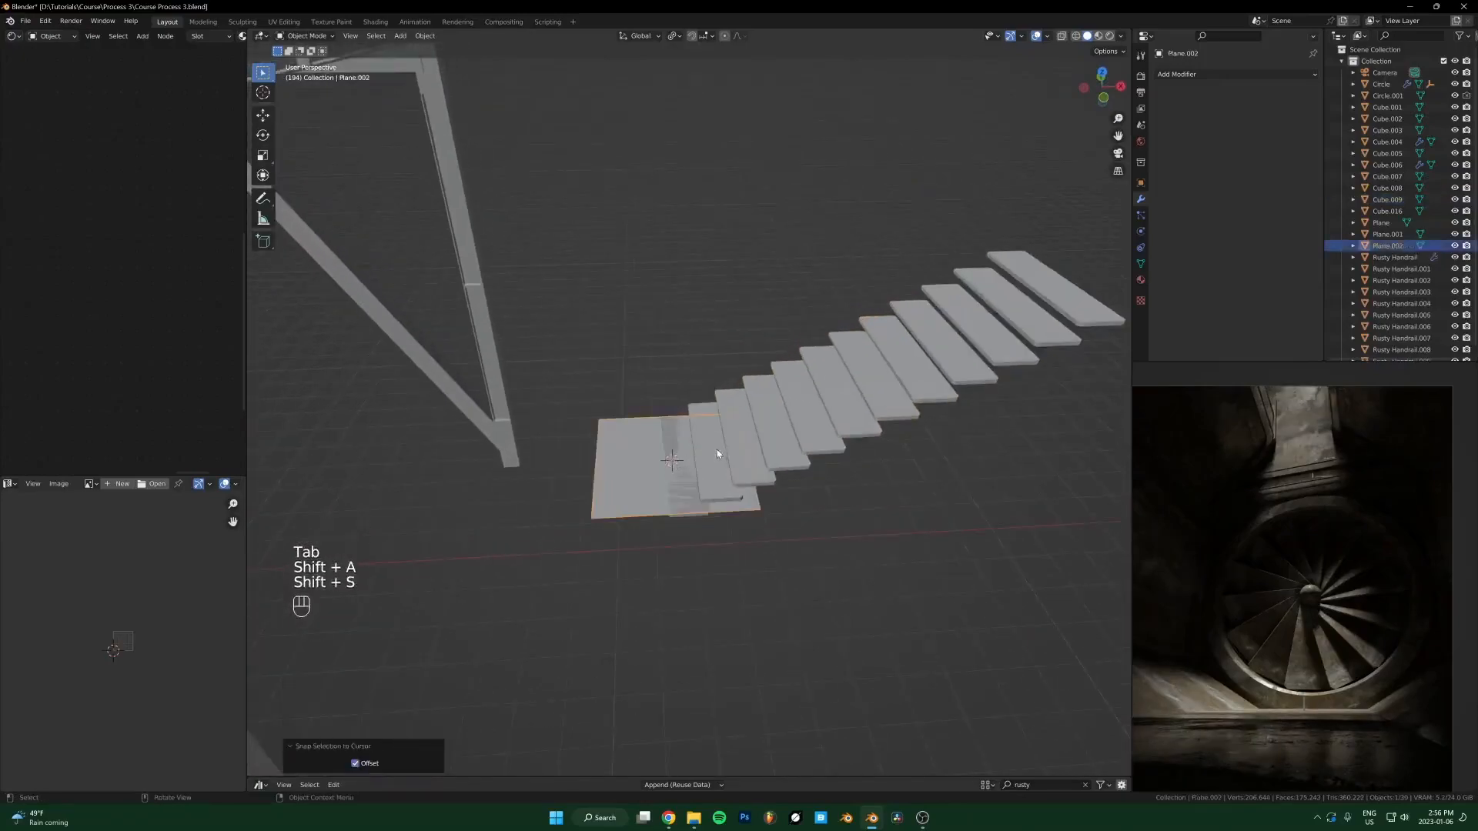
Step: Move the plane about 1.1 m in negative X in top view to form a landing at the foot of the stairs
key("KP_7")
scroll(800, 415, "down", 3)
key("g")
key("x")
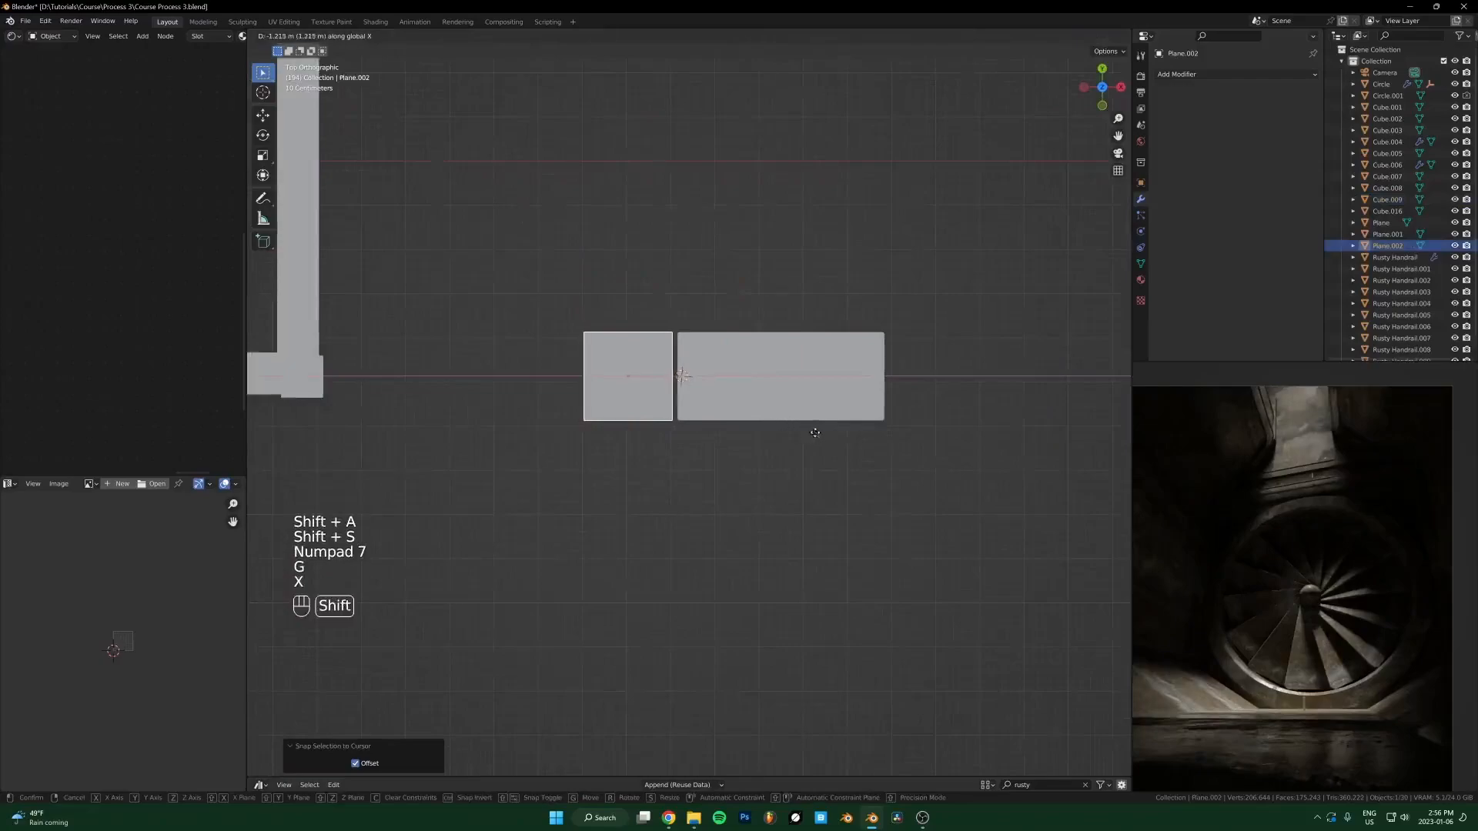
left_click(752, 421)
Step: Duplicate the landing plane about 6.75 m along X and raise the copy along Z to meet the highest tread
key("shift+d")
key("x")
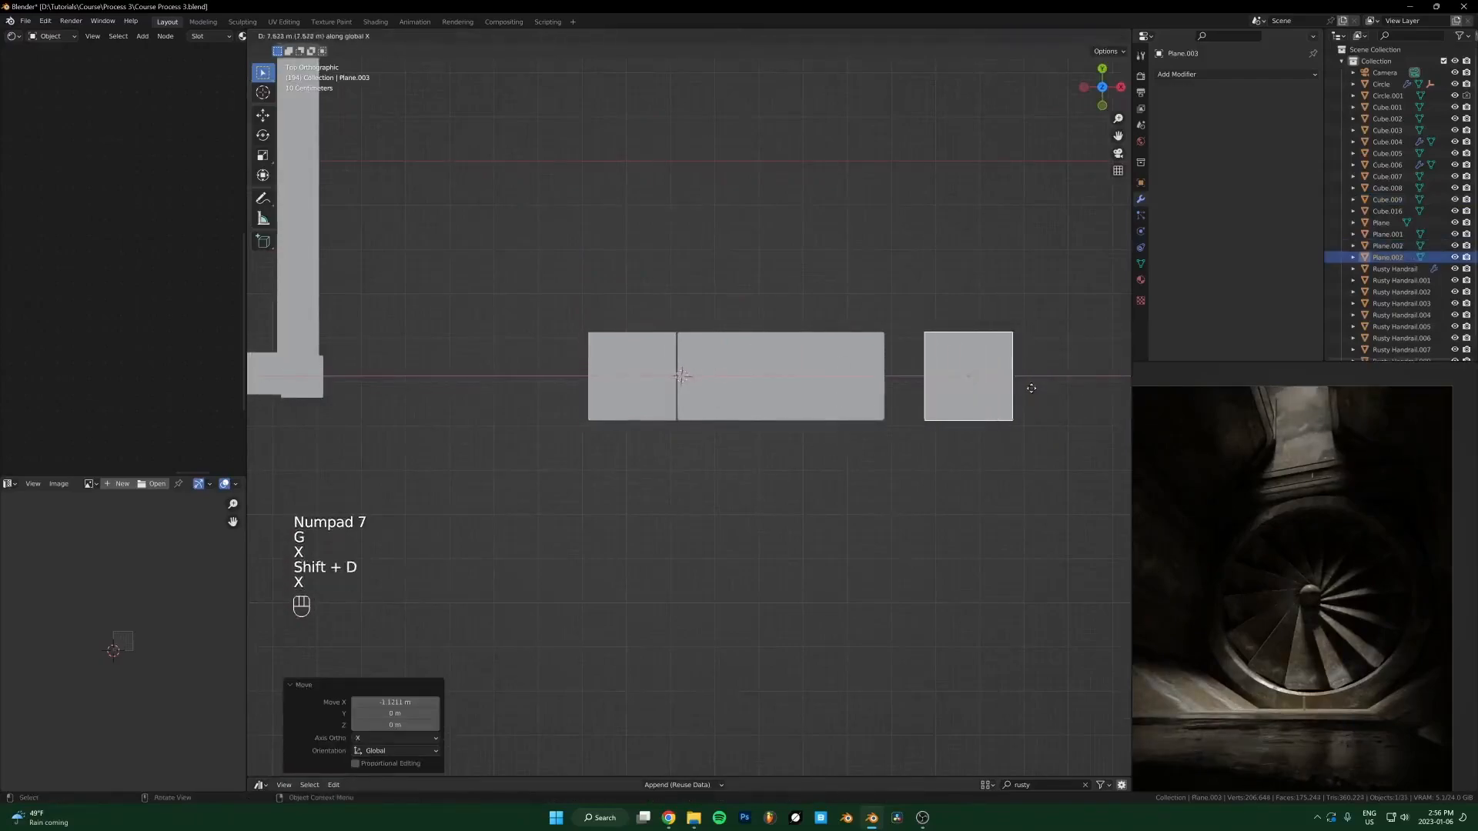
key("KP_1")
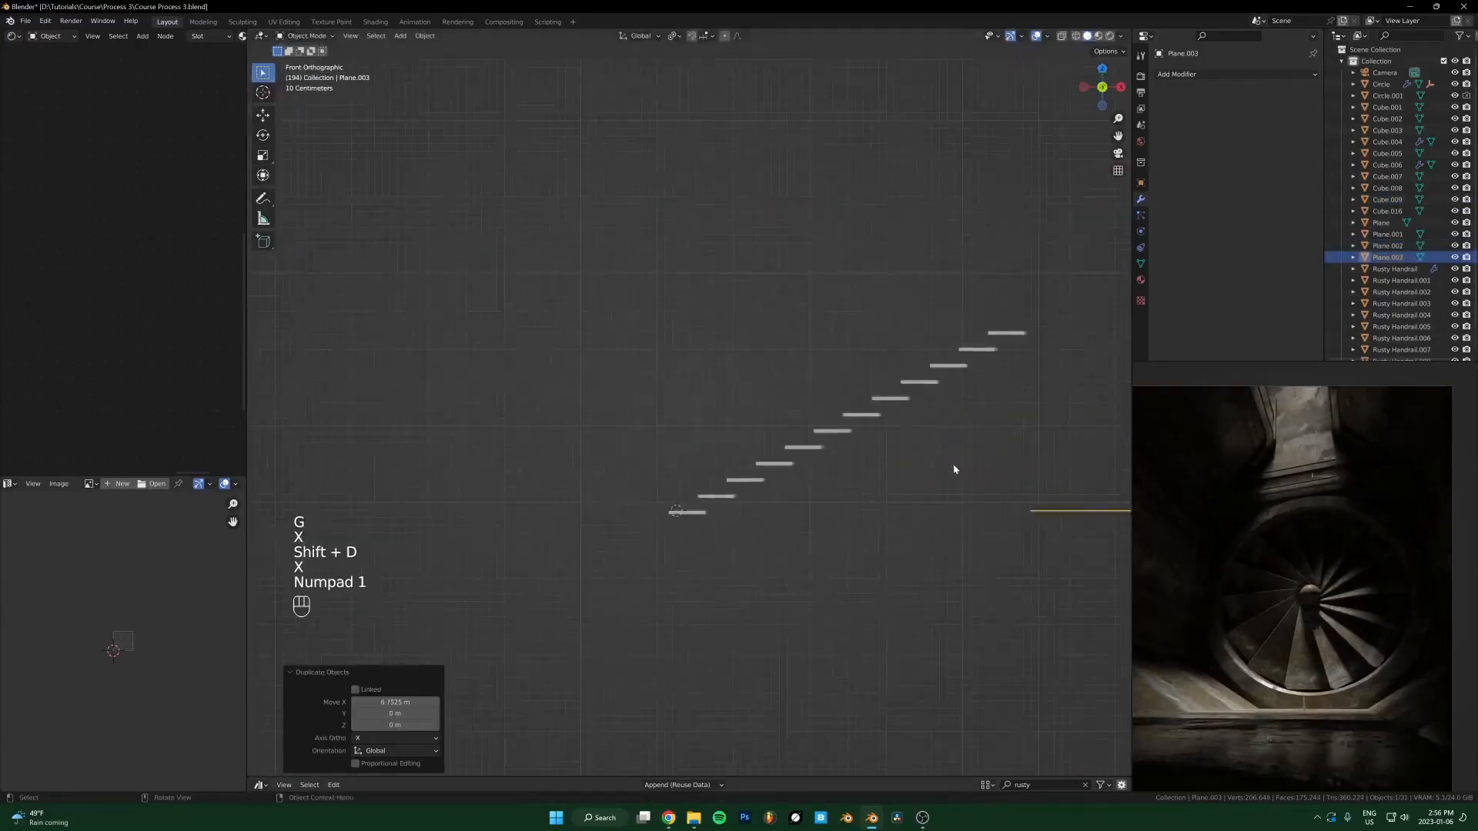
key("g")
key("z")
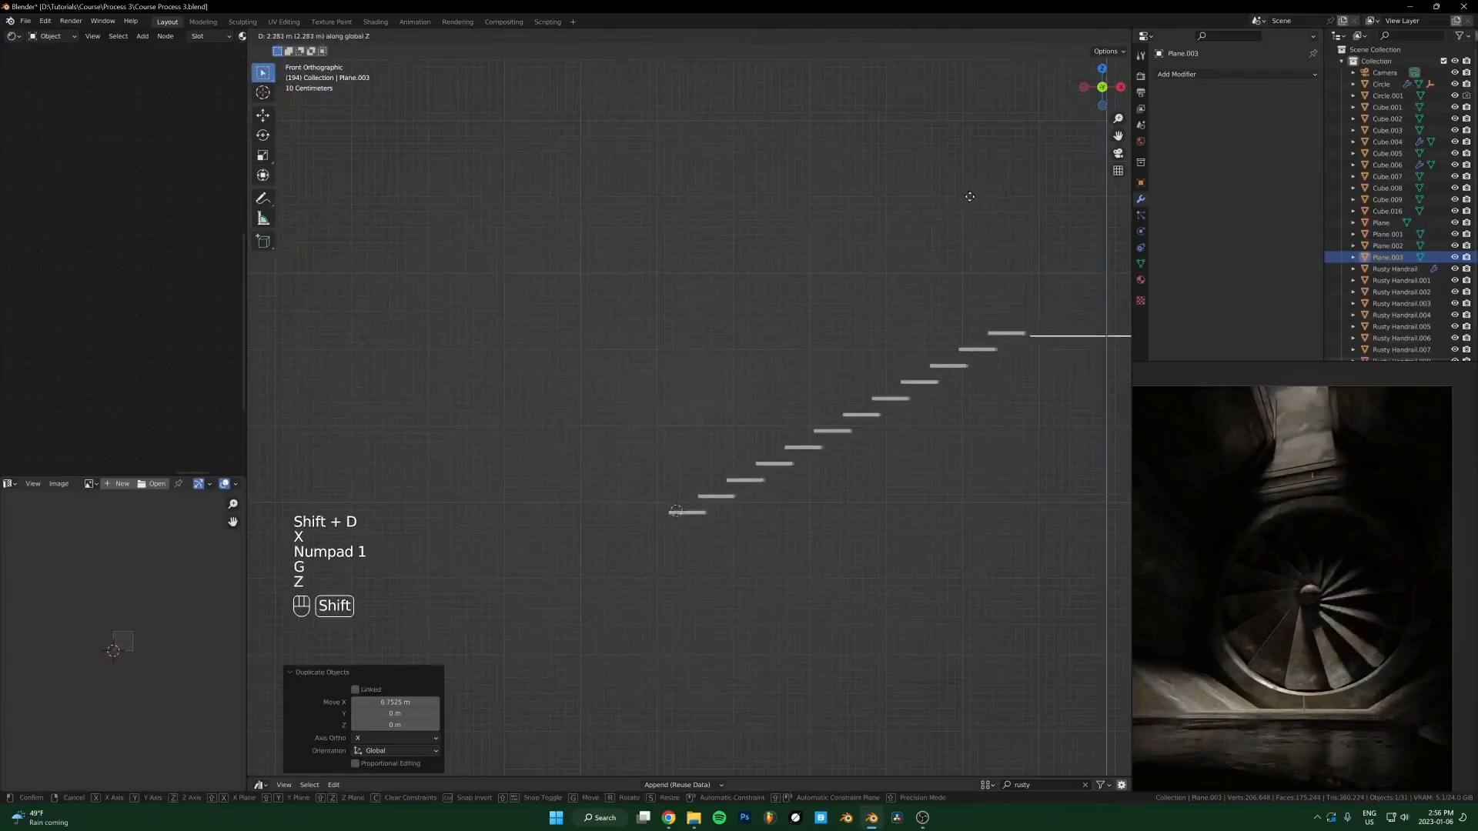
left_click(972, 173)
middle_click_drag(924, 290, 862, 405)
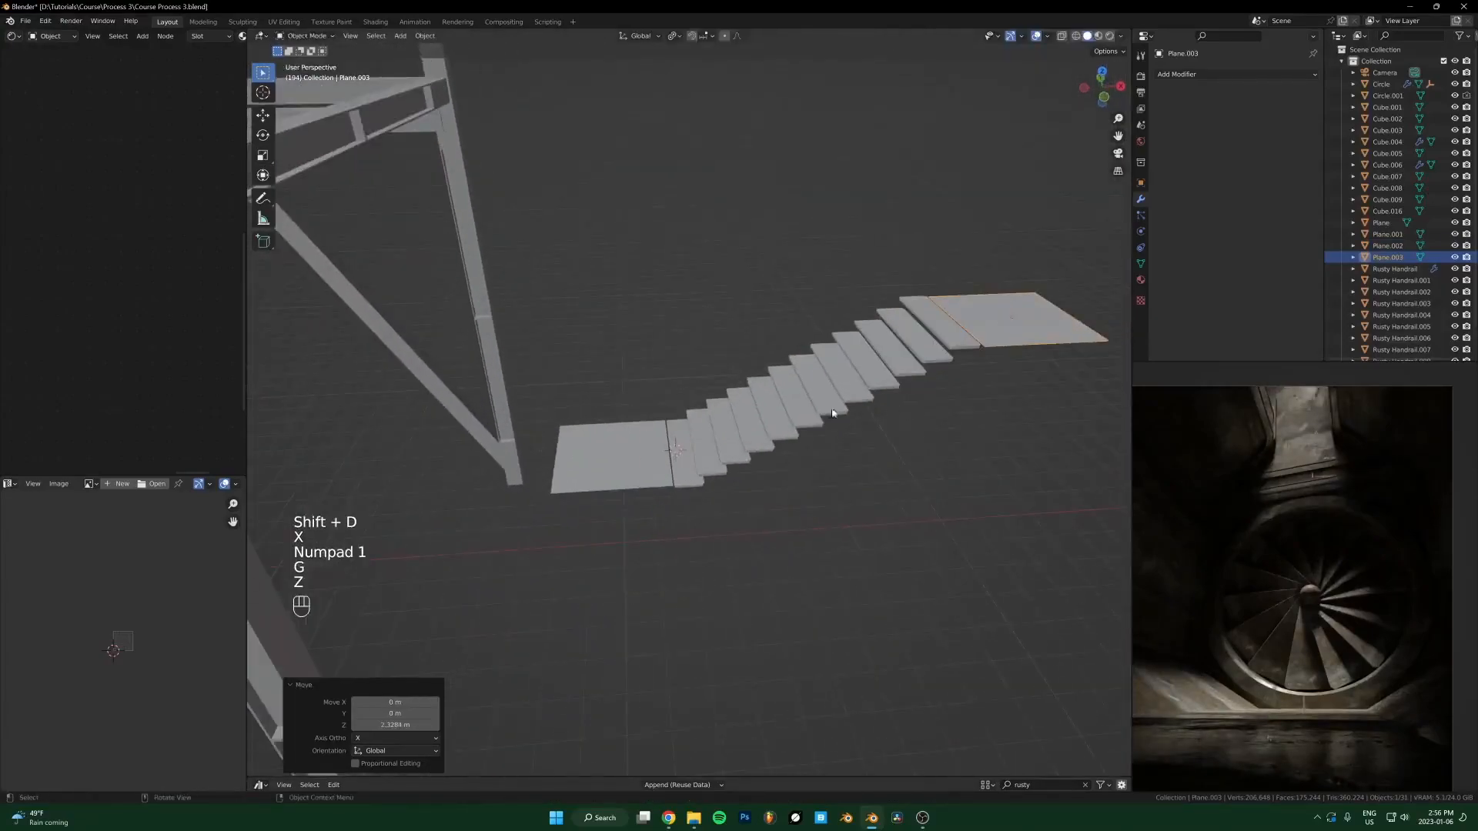
Step: Duplicate the lower landing plane in place and rotate the copy 90° around X to stand it upright
left_click(635, 479)
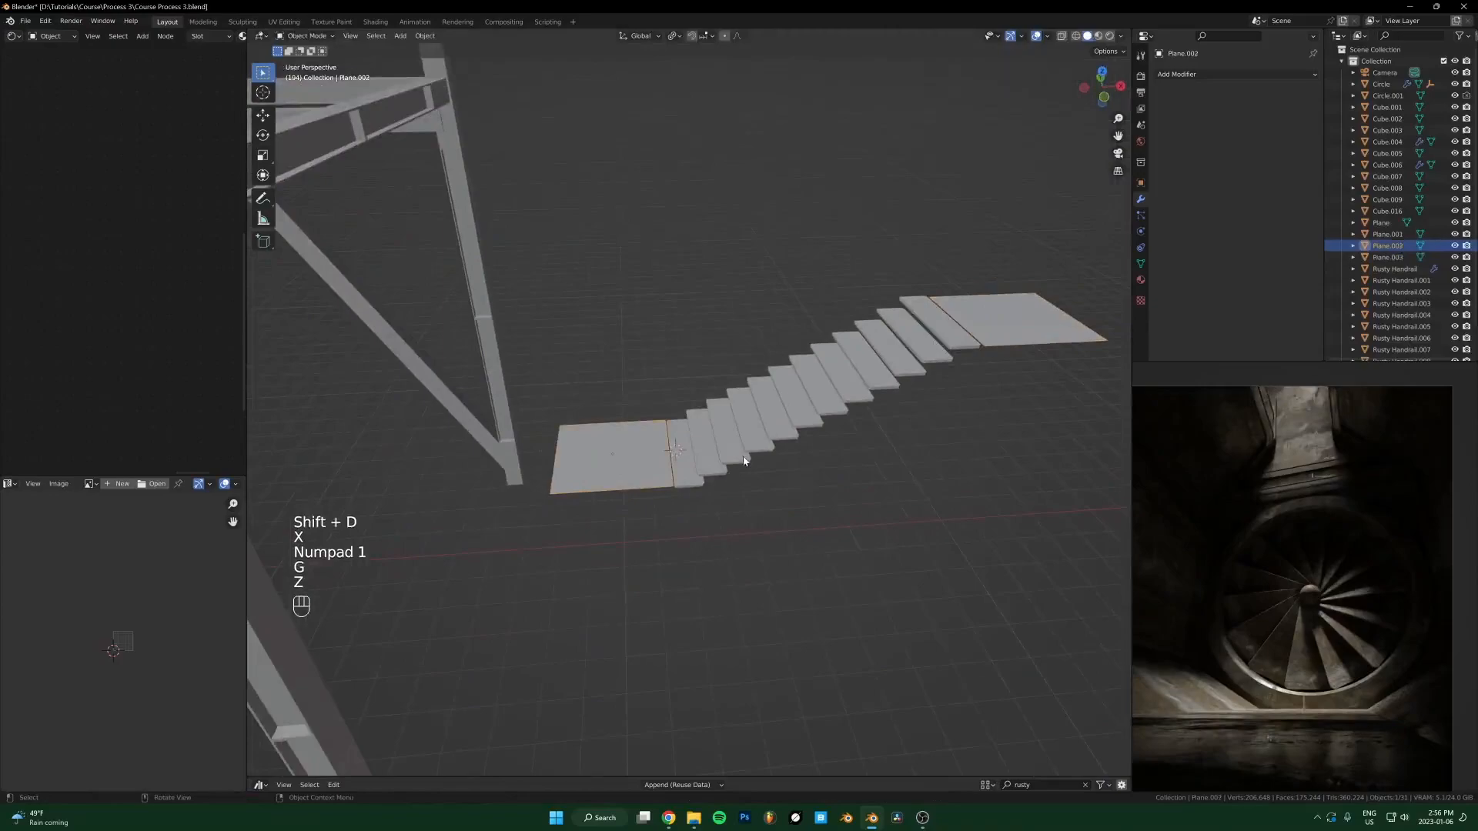
key("shift+a")
key("shift+d")
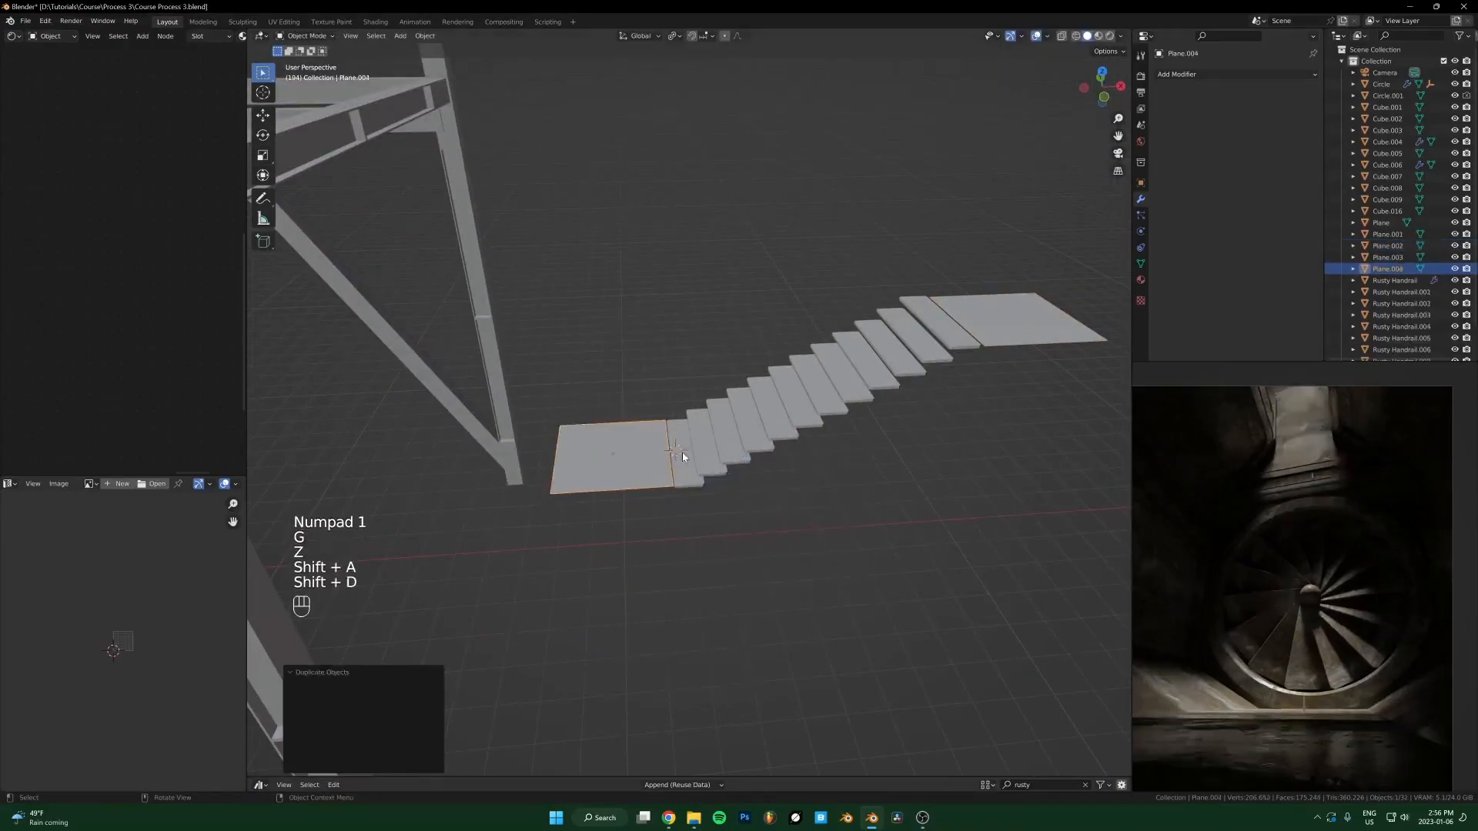
key("r")
key("y")
key("9")
key("0")
key("x")
left_click(683, 458)
Step: Move the upright plane about 0.99 m along Y to the landing's edge and raise it about 0.9 m in Z
key("g")
key("y")
middle_click_drag(682, 459, 656, 534)
key("shift")
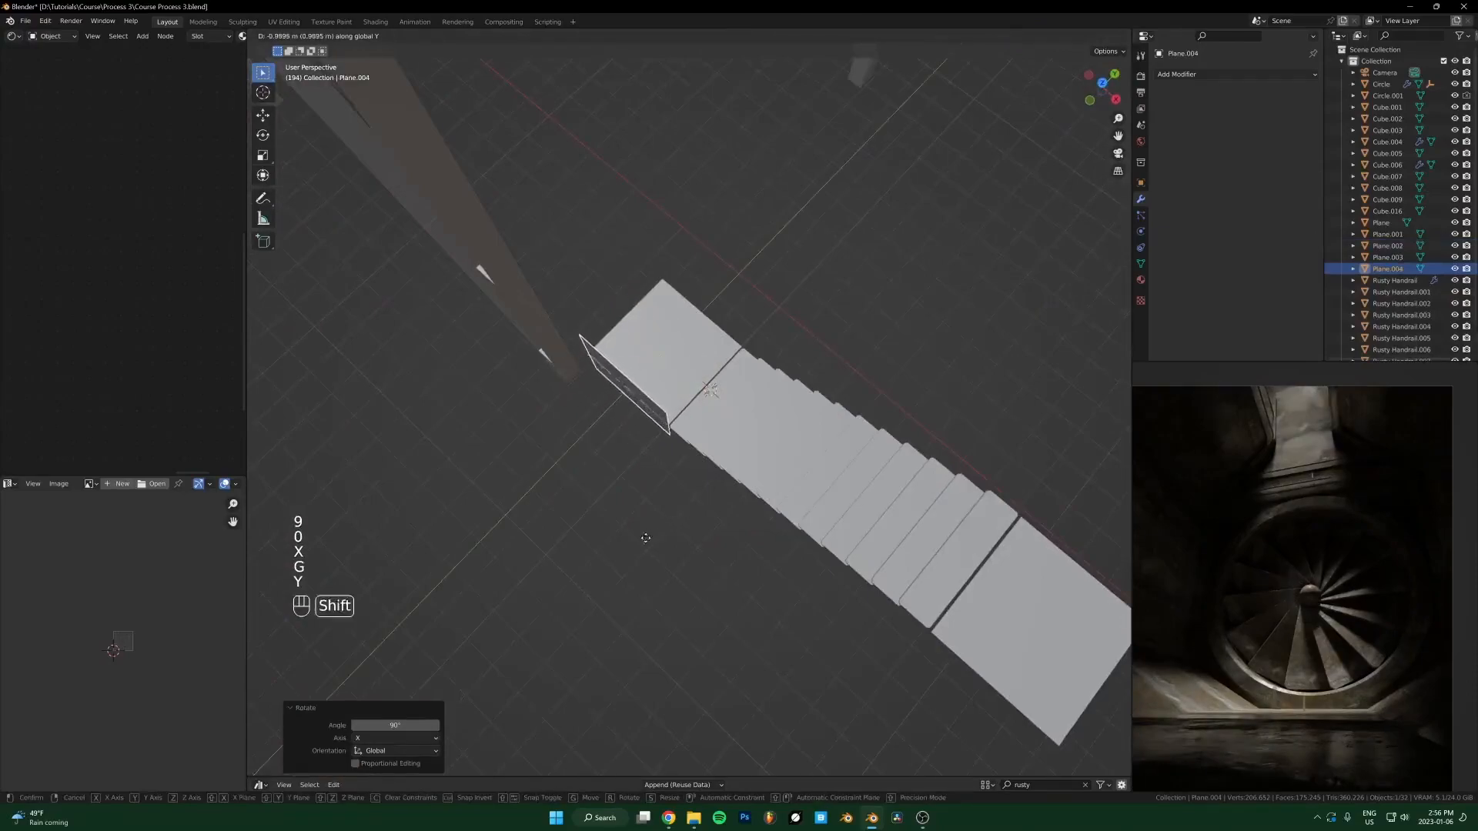
left_click(693, 502)
key("KP_1")
key("g")
key("z")
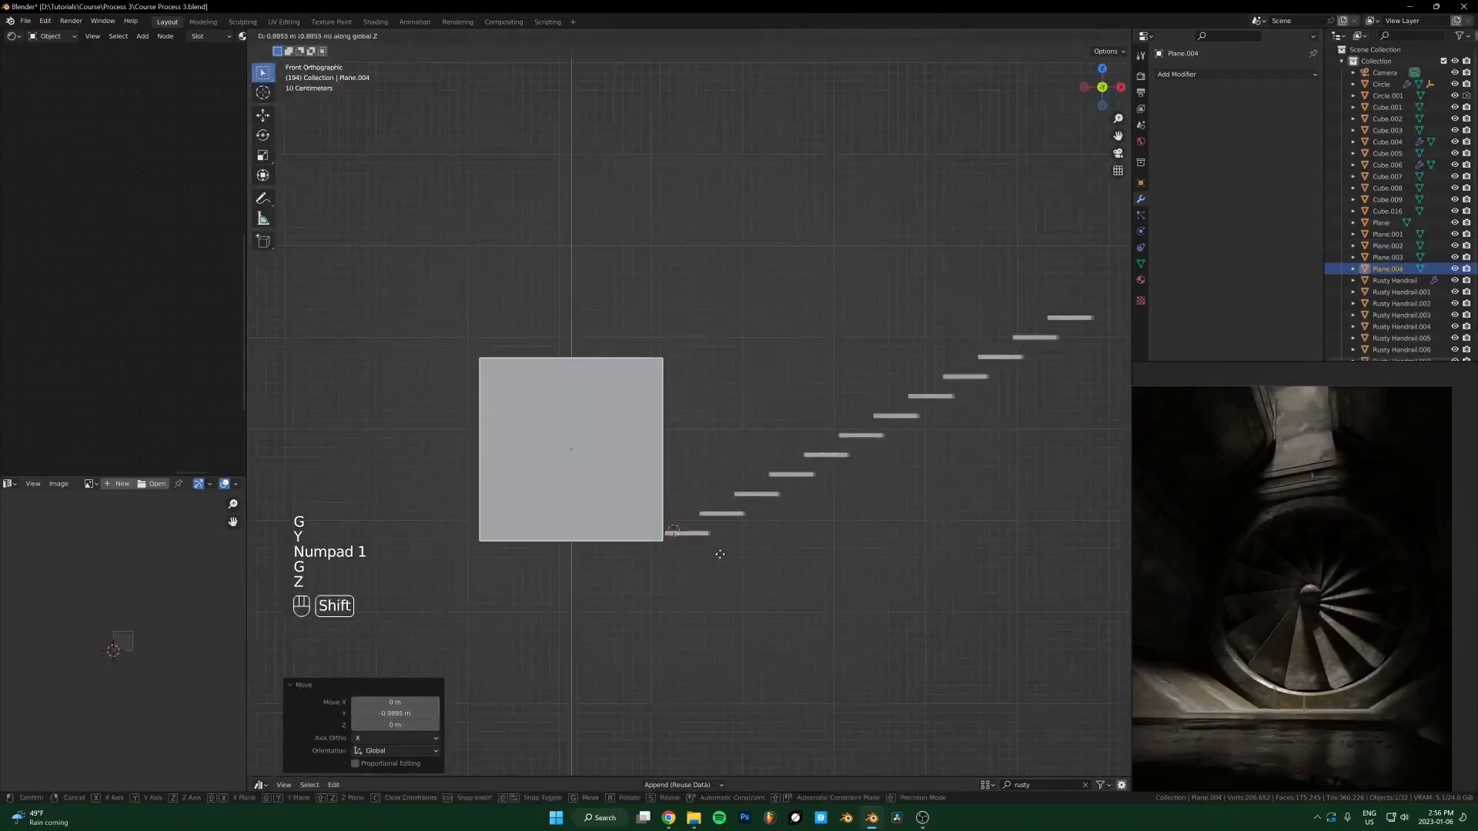
left_click(720, 549)
Step: Extrude the upright plane's stair-side edge along the flight to the highest tread, about 4.65 m in X and 2.58 m in Z
key("Tab")
key("2")
left_click(668, 473)
scroll(835, 460, "down", 1)
middle_click_drag(835, 462, 715, 499, "shift")
key("e")
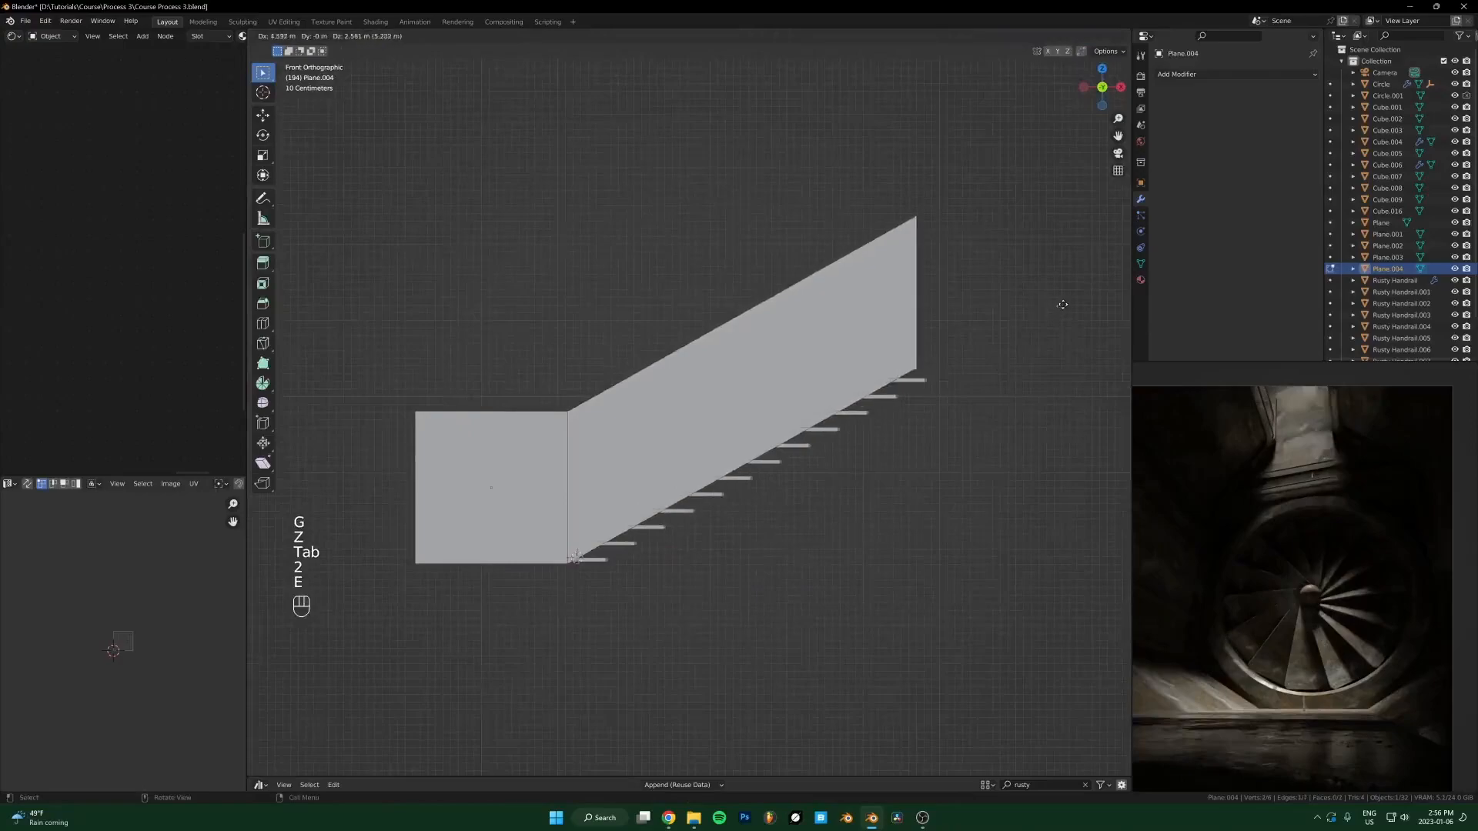
key("shift")
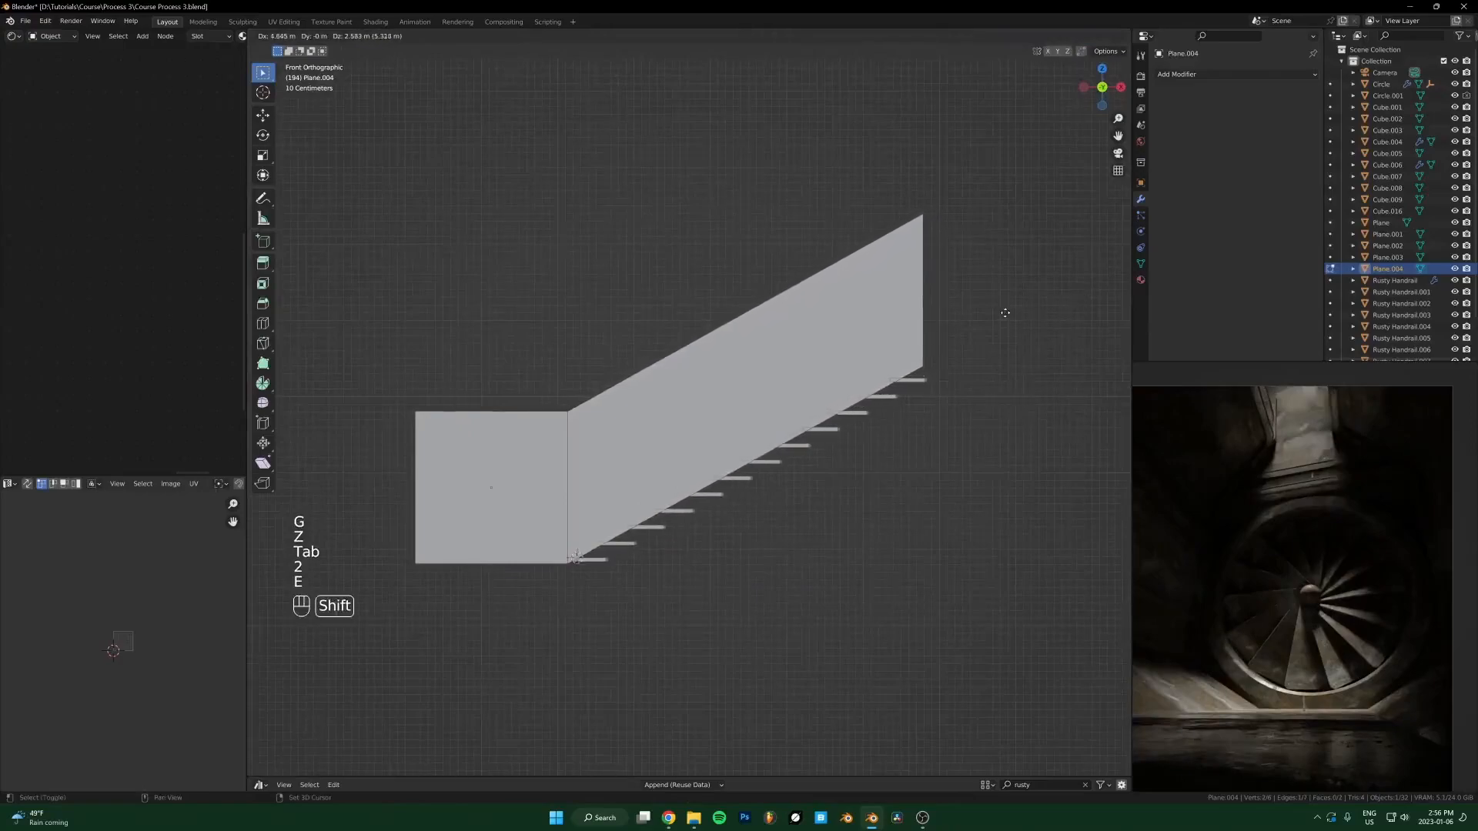
left_click(1006, 312)
Step: Shift the side wall's vertical edge at the foot of the stairs along X towards the treads
key("2")
left_click(577, 461)
key("g")
key("g")
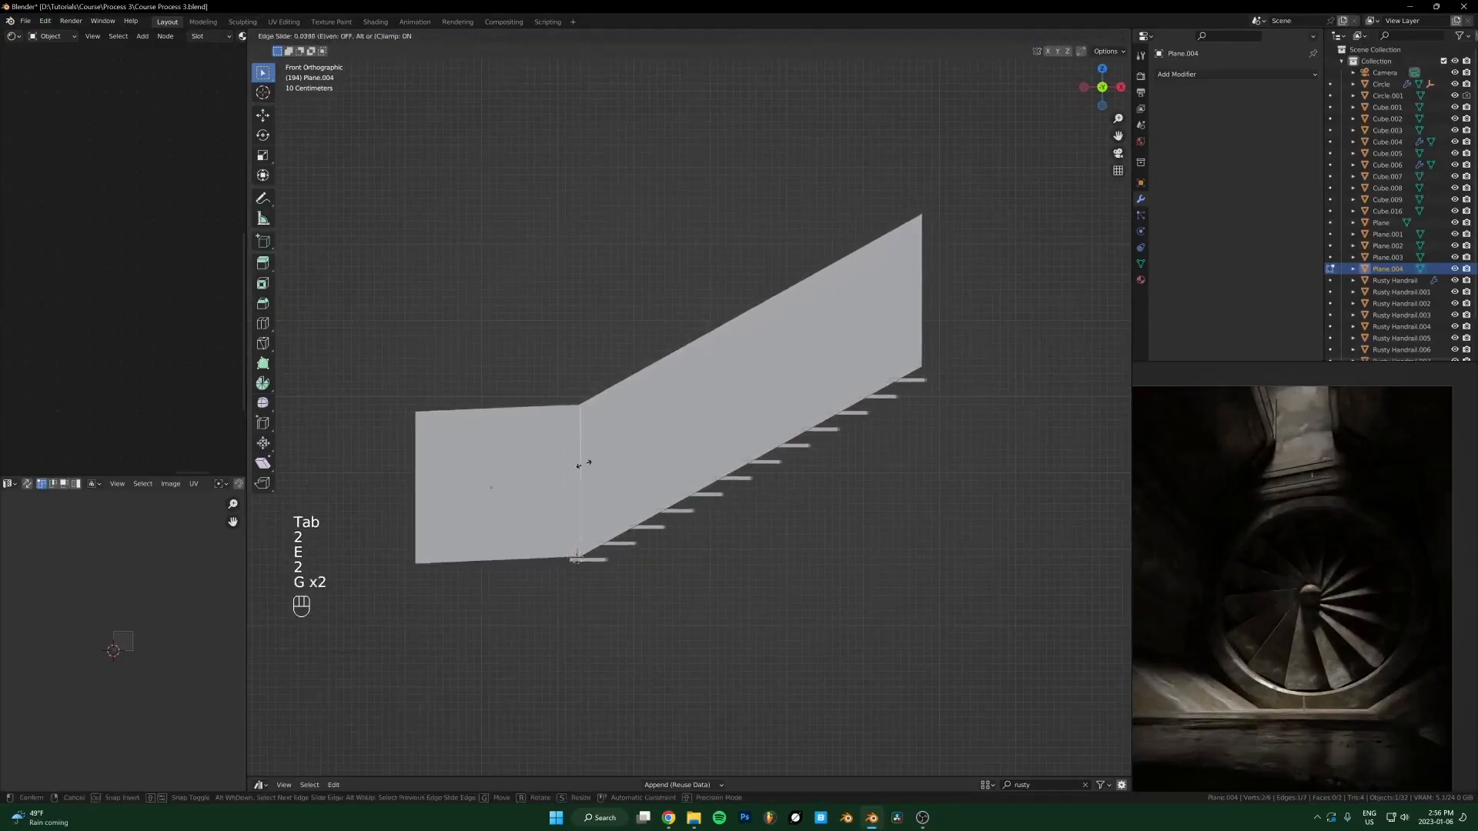
key("Escape")
key("g")
key("x")
left_click(608, 494)
Step: Extrude the side wall's upper end edge about 2.28 m along X beside the upper landing
middle_click_drag(791, 495, 688, 555, "shift")
left_click(821, 394)
middle_click_drag(852, 402, 796, 421, "shift")
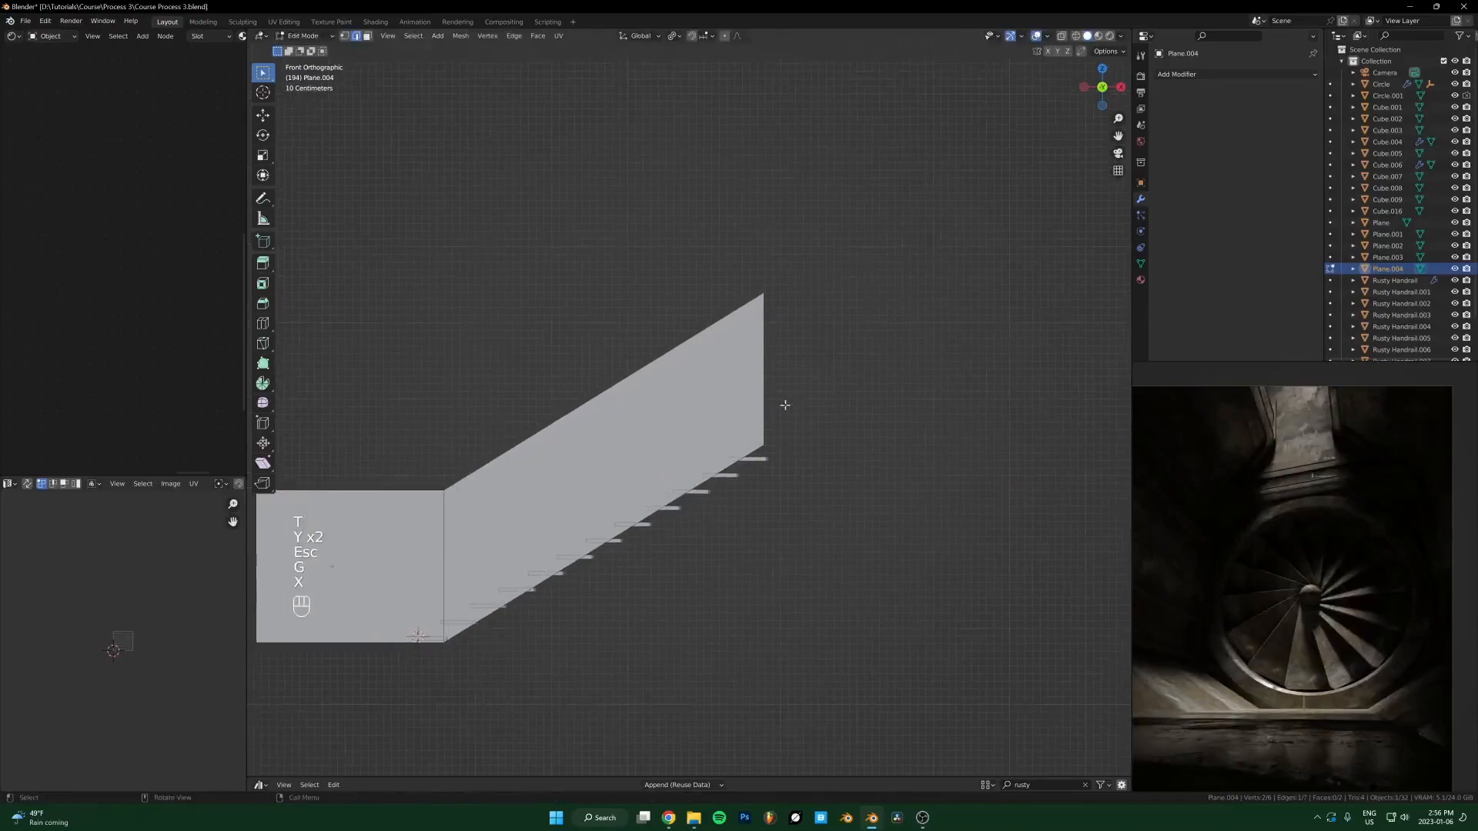
key("e")
key("x")
left_click(943, 408)
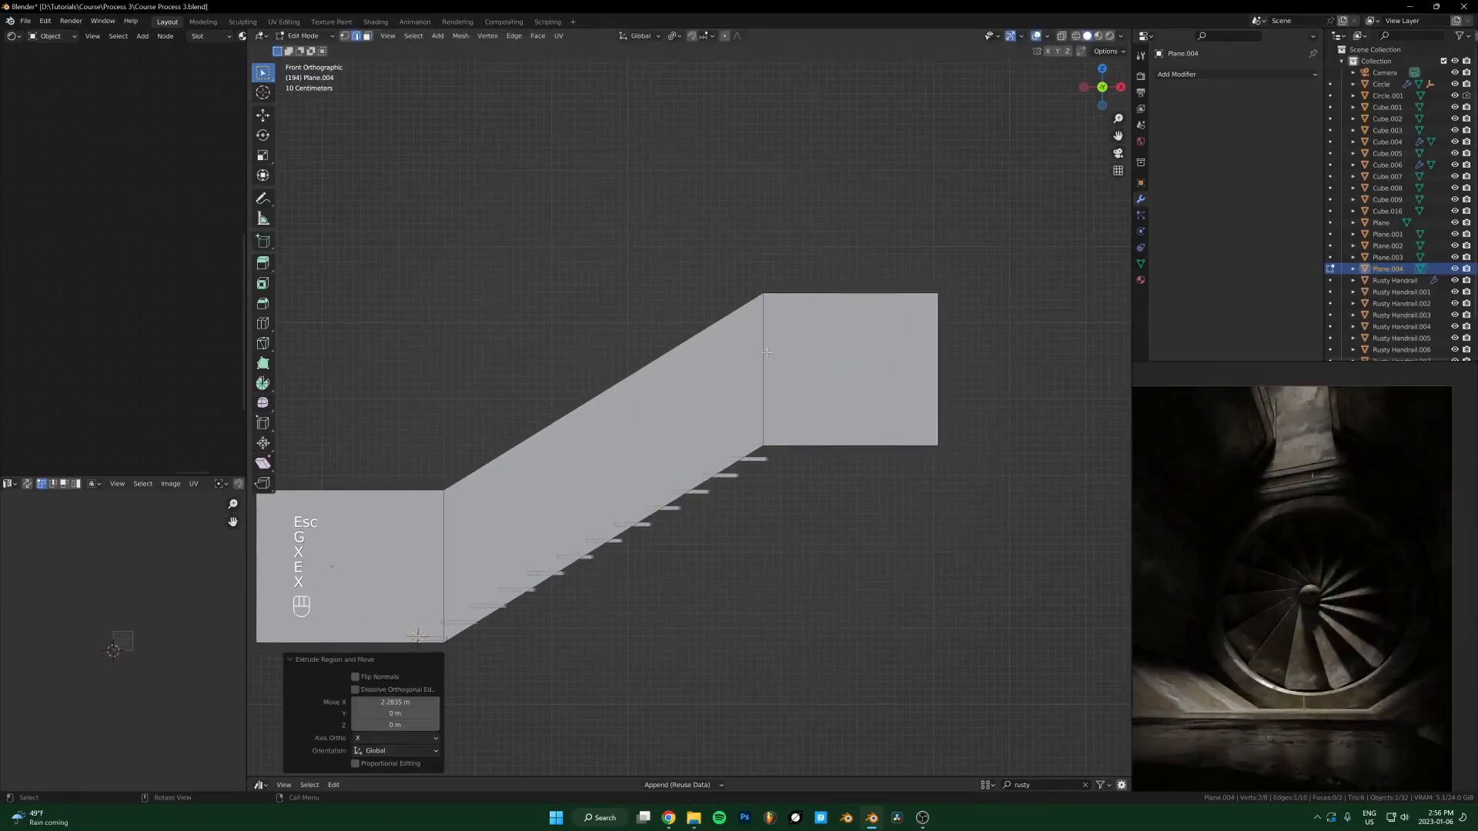
Step: Select both vertical edges of the upper wall section and lower them slightly along Z towards the landing
key("2")
left_click(764, 354, "shift")
key("g")
key("z")
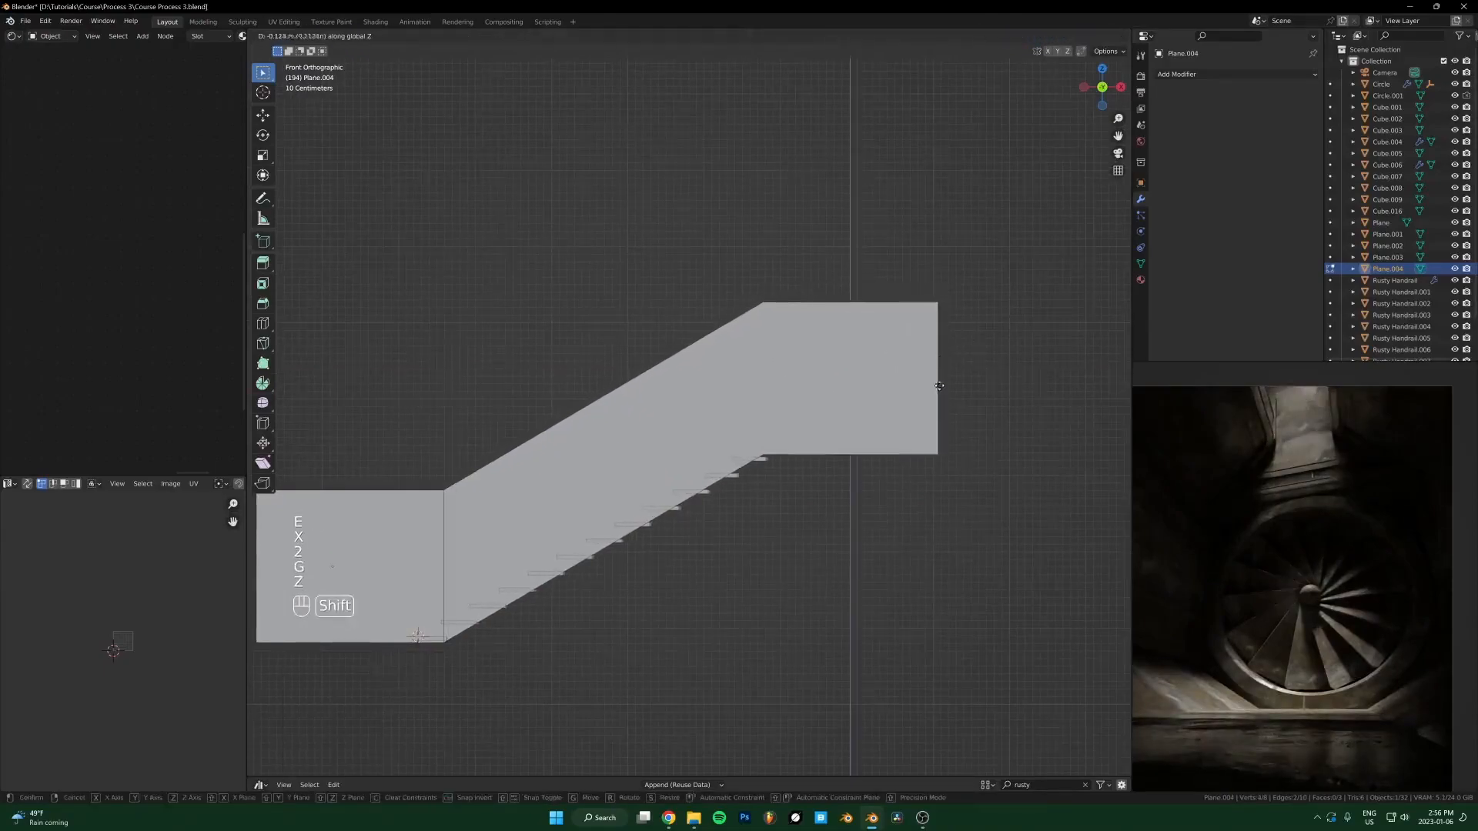
left_click(938, 377)
Step: Extrude the side wall's upper end edge along Y across the upper landing's width to close off its far end
middle_click_drag(938, 377, 746, 428)
key("3")
left_click(850, 442)
middle_click_drag(892, 463, 746, 404)
left_click(760, 393)
key("2")
key("e")
key("t")
key("y")
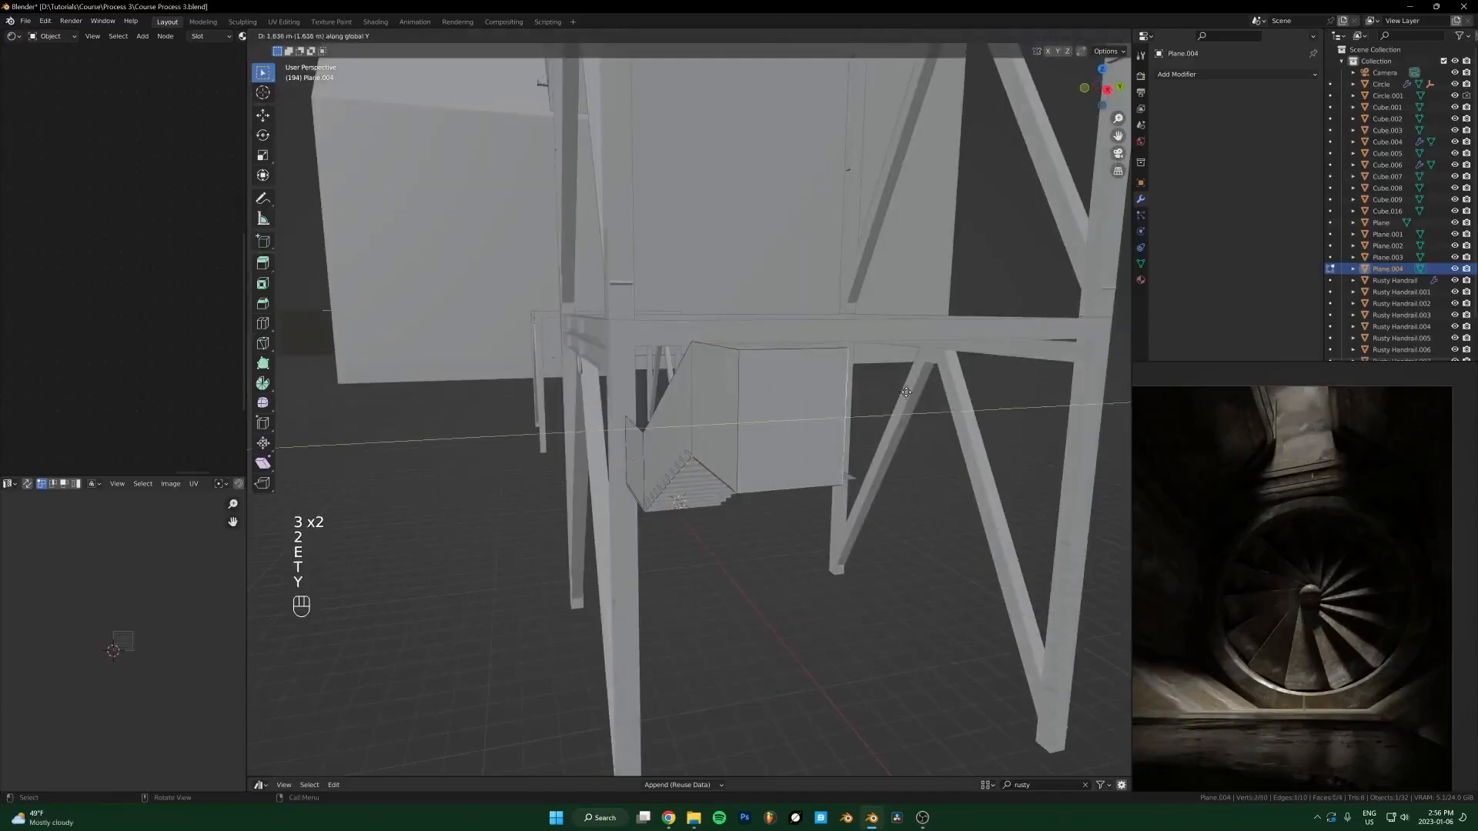
left_click(924, 391, "shift")
middle_click_drag(924, 391, 1012, 554)
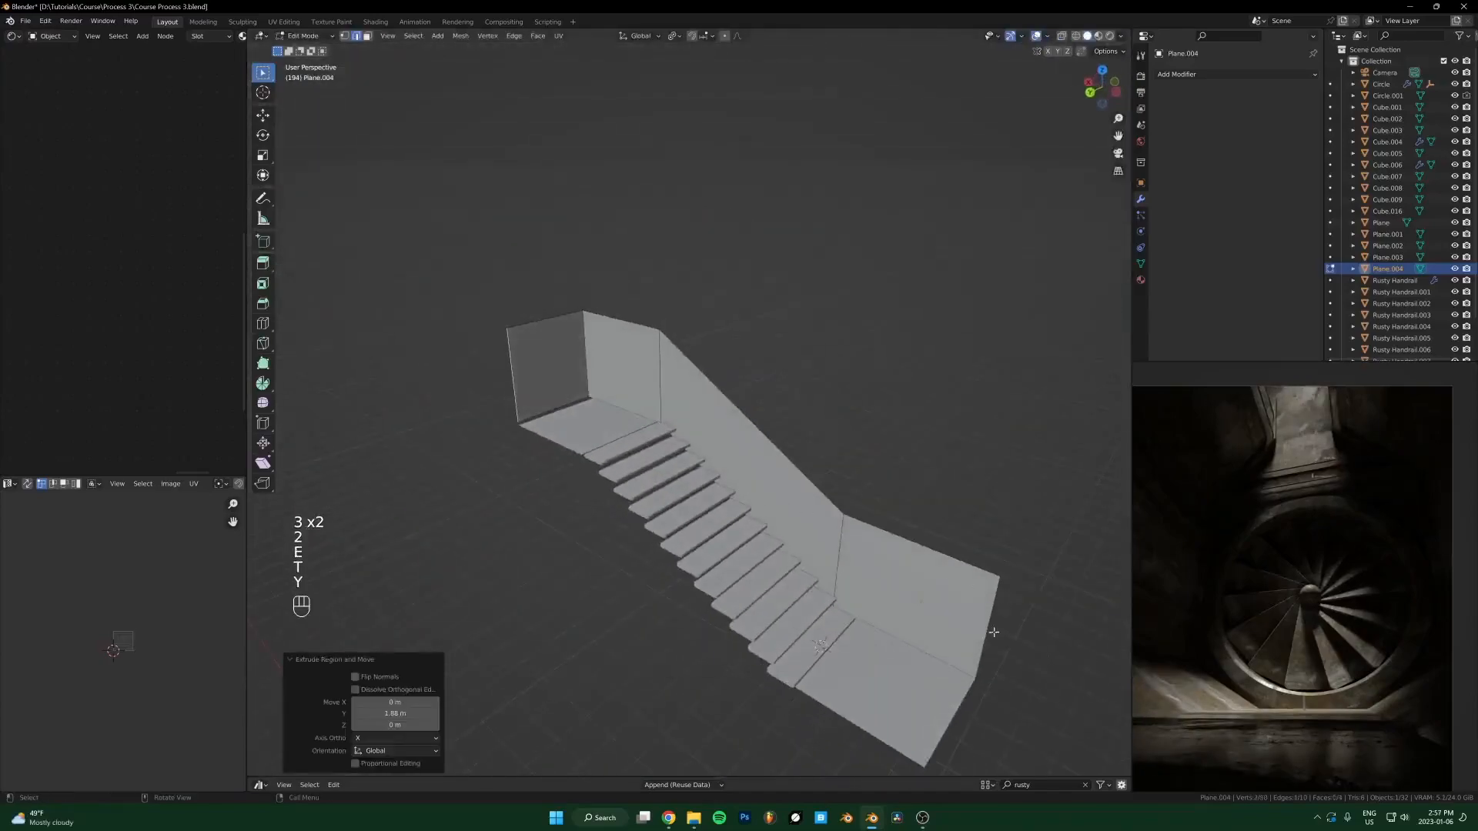
Step: Extrude the side wall's lower end edge along Y to close off the far end of the lower landing
left_click(993, 631)
middle_click_drag(993, 632, 931, 539, "shift")
key("g")
key("y")
key("Escape")
key("e")
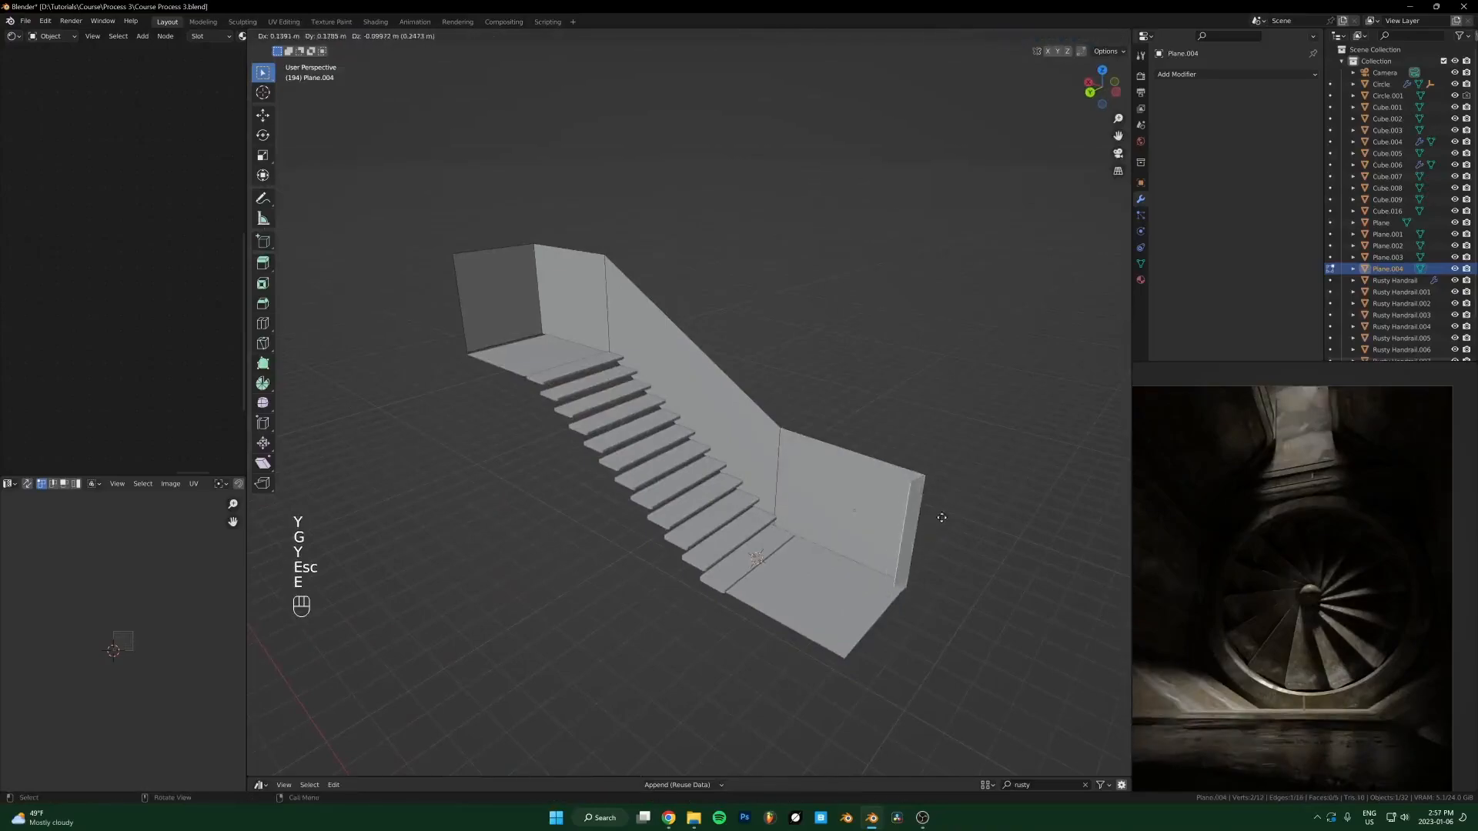
key("y")
left_click(843, 611)
middle_click_drag(843, 611, 786, 537)
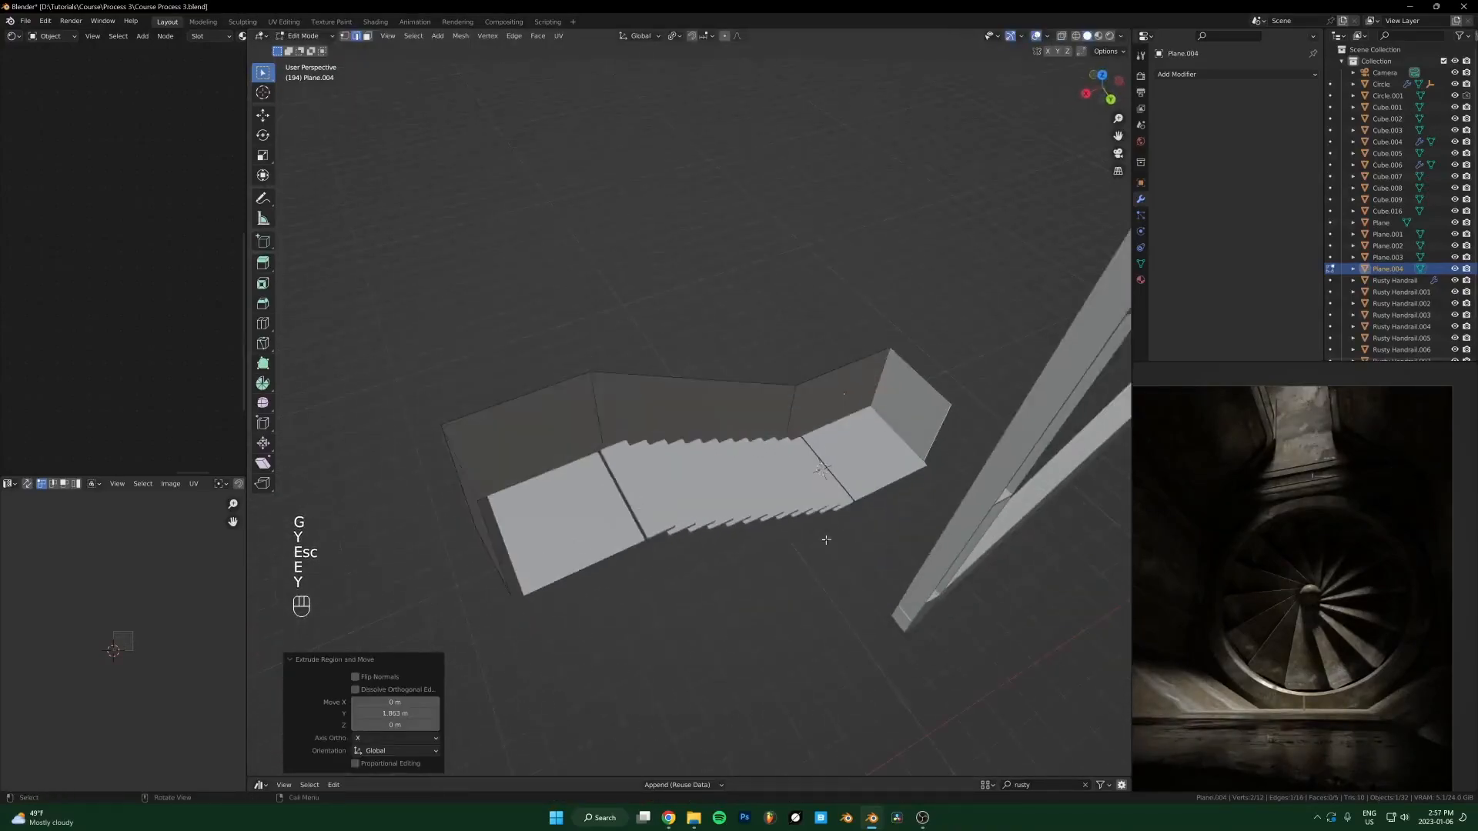
Step: Lower the side walls' top edges by 1 m along Z in front view and return to Object Mode
middle_click_drag(651, 525, 643, 501)
middle_click_drag(722, 530, 847, 447)
key("KP_1")
scroll(850, 445, "up", 4)
key("g")
key("z")
key("minus")
key("1")
key("Return")
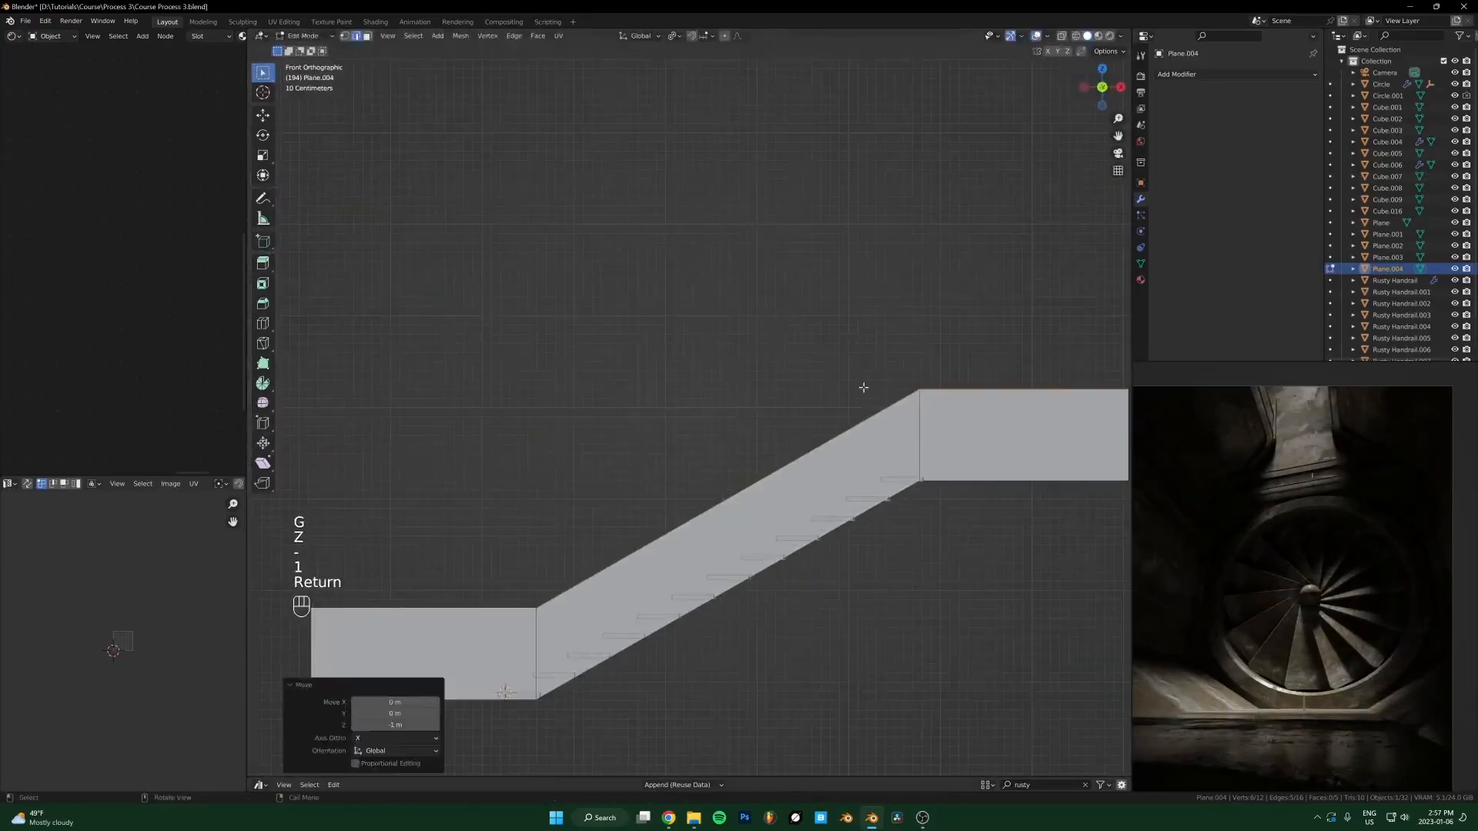
key("Tab")
middle_click_drag(838, 372, 929, 355)
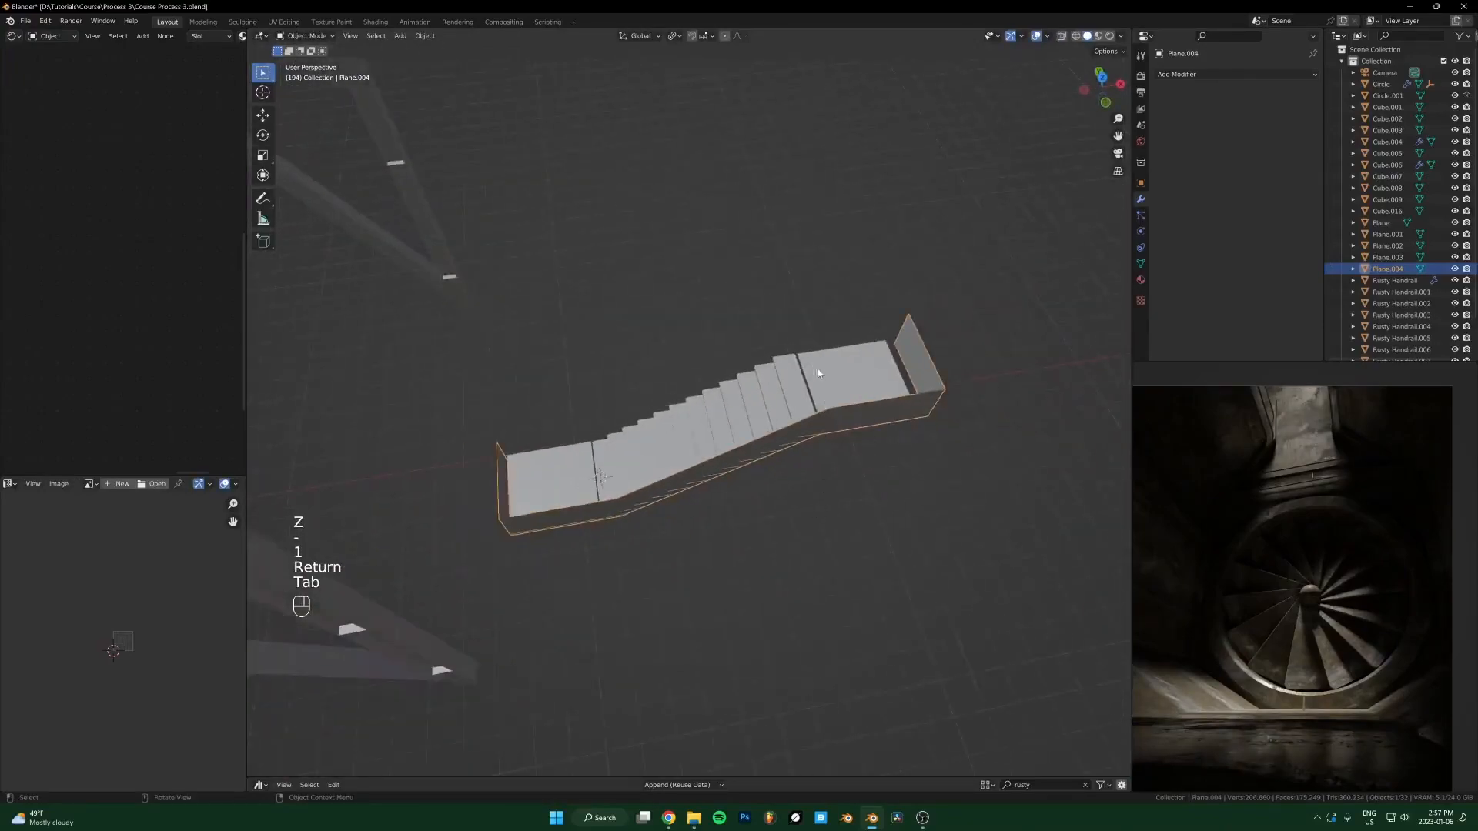
Step: Select the whole staircase with its landings and side walls and duplicate it slightly upwards along Z
scroll(792, 387, "up", 2)
left_click_drag(1013, 276, 467, 549)
middle_click_drag(493, 543, 641, 515)
scroll(641, 518, "down", 2)
left_click_drag(753, 308, 547, 636)
key("shift+d")
key("z")
left_click(657, 577)
Step: Try rotating the duplicated staircase 180° around Z and undo the attempts
key("r")
key("z")
key("1")
key("8")
key("0")
left_click(660, 578)
key("ctrl+z")
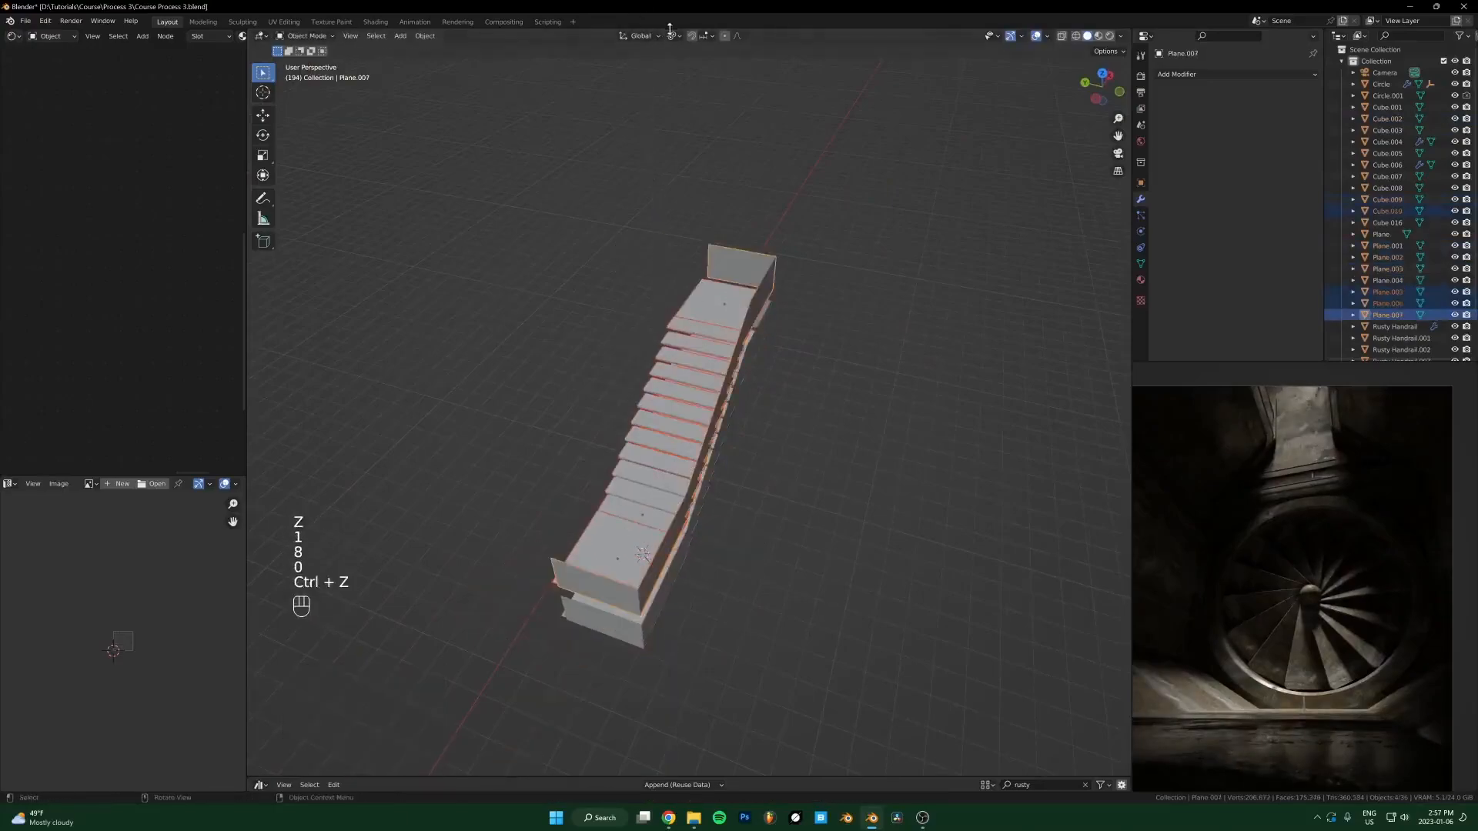
key("r")
key("z")
key("1")
key("7")
key("8")
key("0")
left_click(676, 219)
key("Escape")
key("ctrl+z")
Step: Rotate the duplicated staircase 180° around Z so it climbs in the opposite direction
key("r")
key("z")
key("1")
key("8")
key("0")
left_click(690, 251)
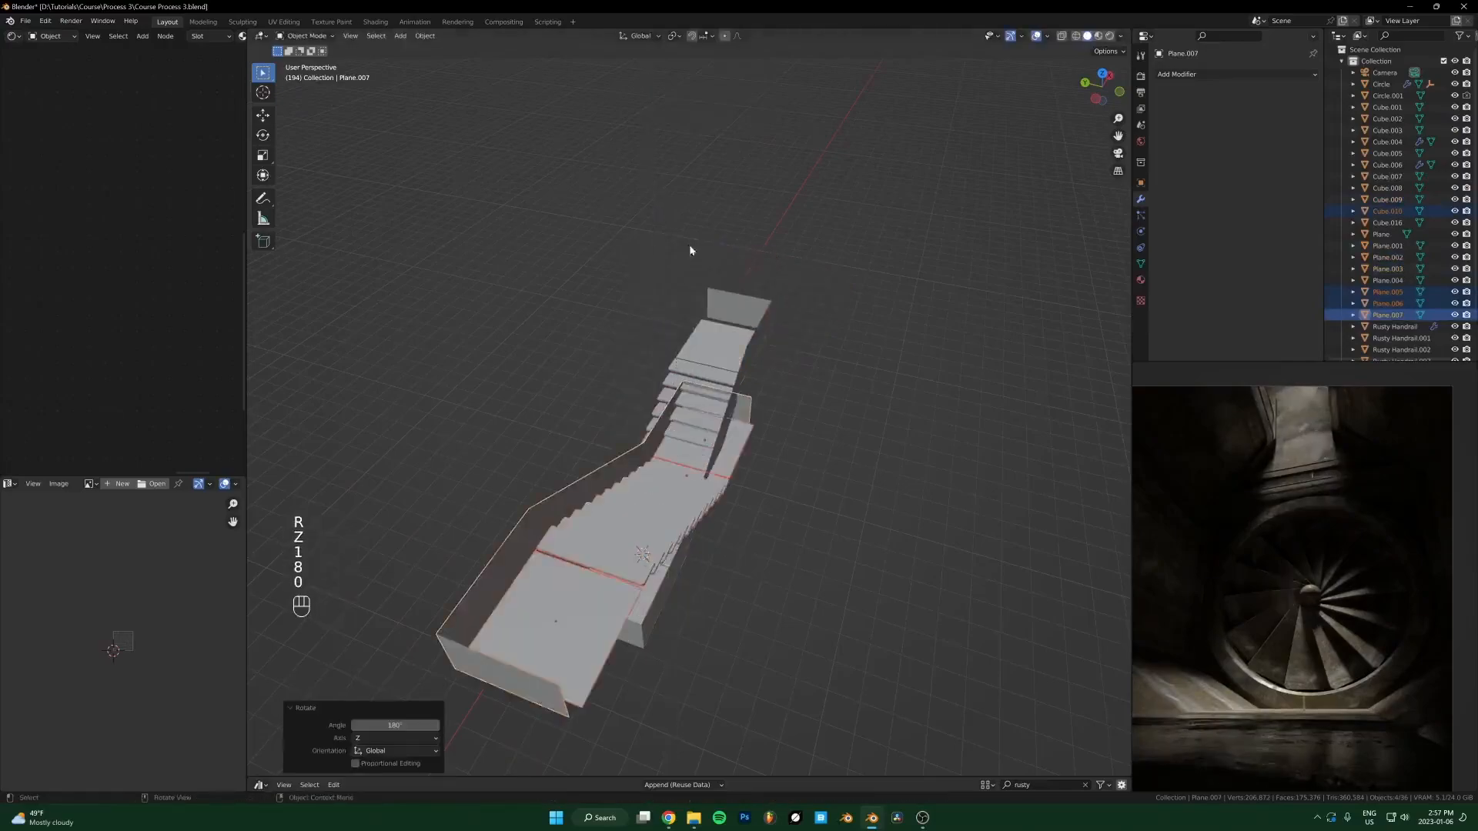
Step: Move the rotated flight horizontally beside the first and raise it along Z towards the first flight's upper landing
key("g")
key("shift+z")
left_click(716, 324)
key("g")
key("z")
left_click(701, 231)
middle_click_drag(769, 485, 752, 409)
key("g")
key("z")
left_click(754, 415)
Step: Align the second flight's lower landing side by side with the first flight's upper landing, adjusting its horizontal position and height
key("g")
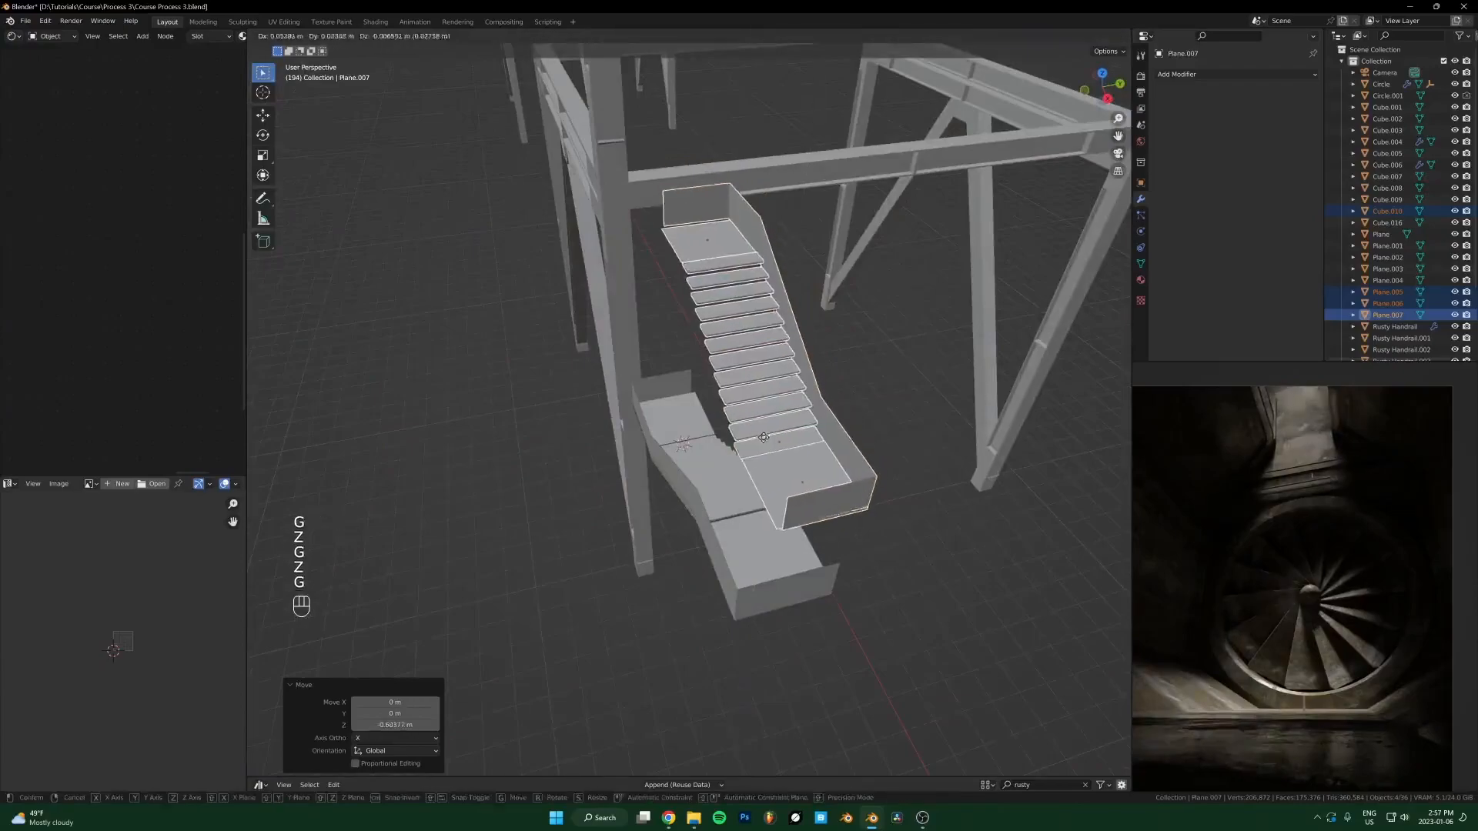
key("shift+z")
left_click(837, 498)
key("g")
key("z")
middle_click_drag(837, 498, 769, 487)
left_click(812, 469)
Step: Duplicate the sloped wall face of the lower flight and move the copy along Y to the stairs' inner side
left_click(755, 474)
key("Tab")
key("3")
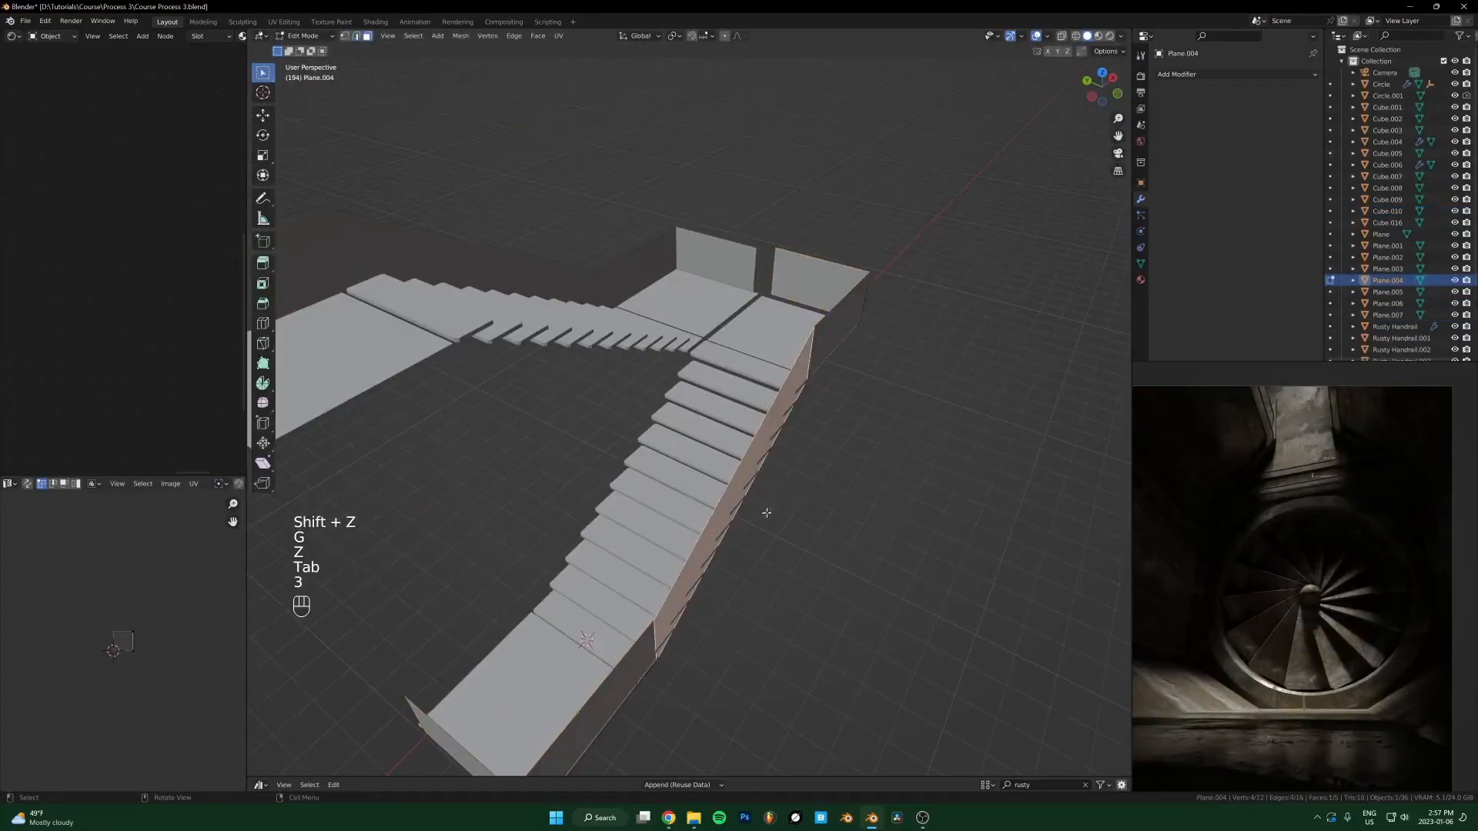
middle_click_drag(695, 593, 867, 562)
key("shift+d")
key("x")
key("y")
left_click(770, 546)
middle_click_drag(770, 547, 653, 558)
key("2")
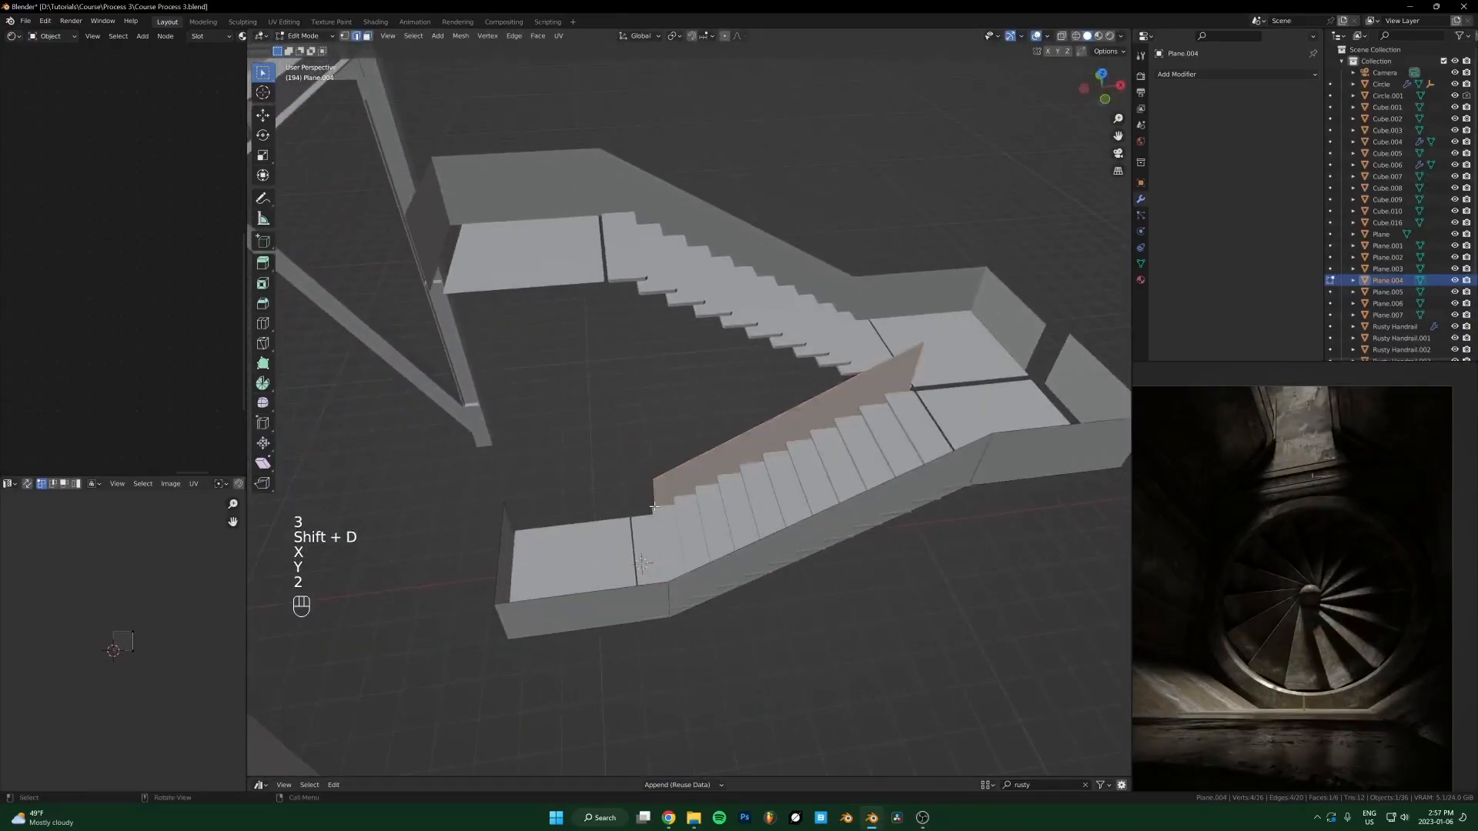
key("Tab")
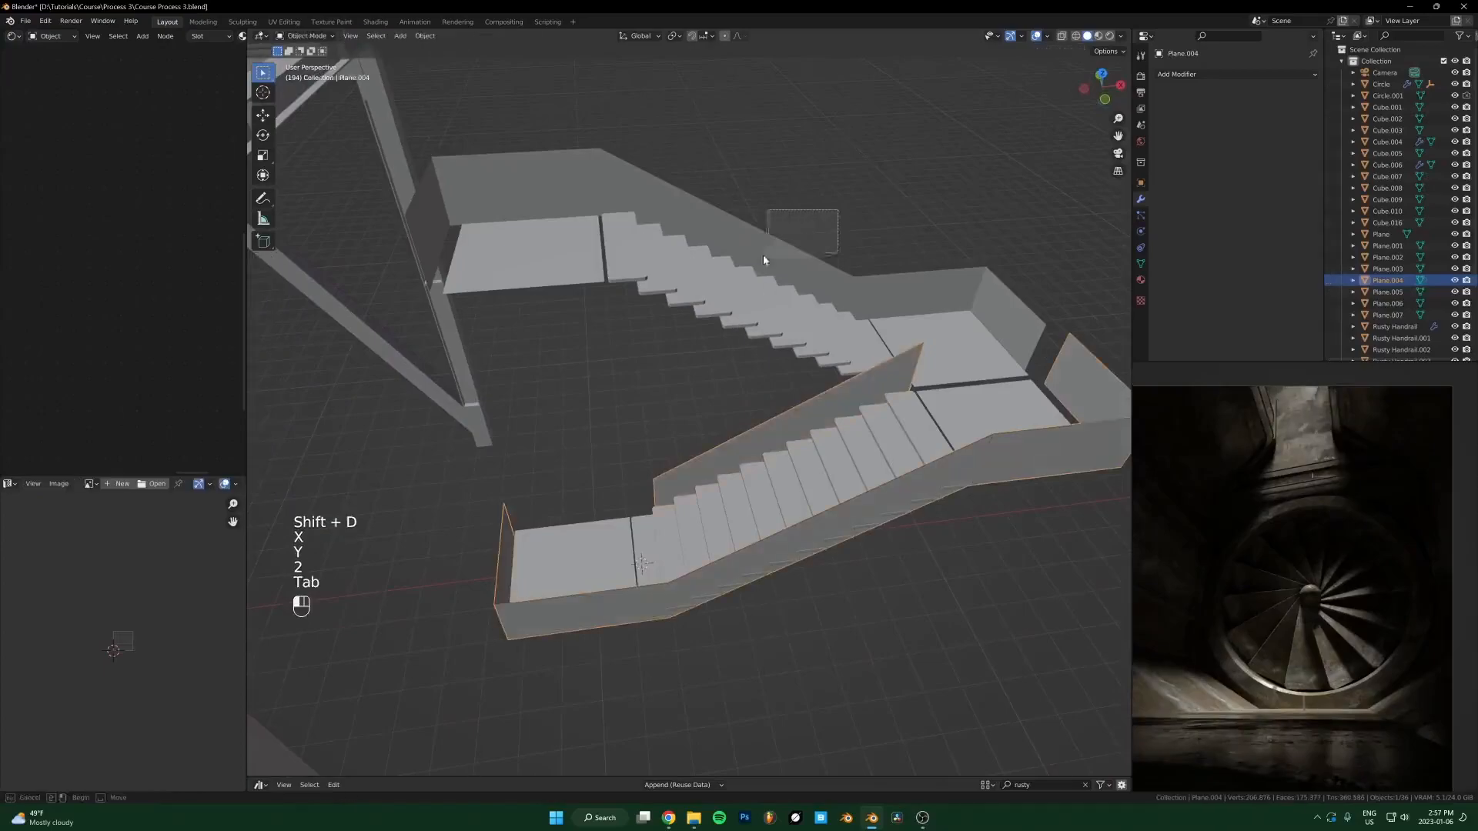
middle_click_drag(689, 326, 784, 373)
key("Tab")
middle_click_drag(606, 571, 734, 577)
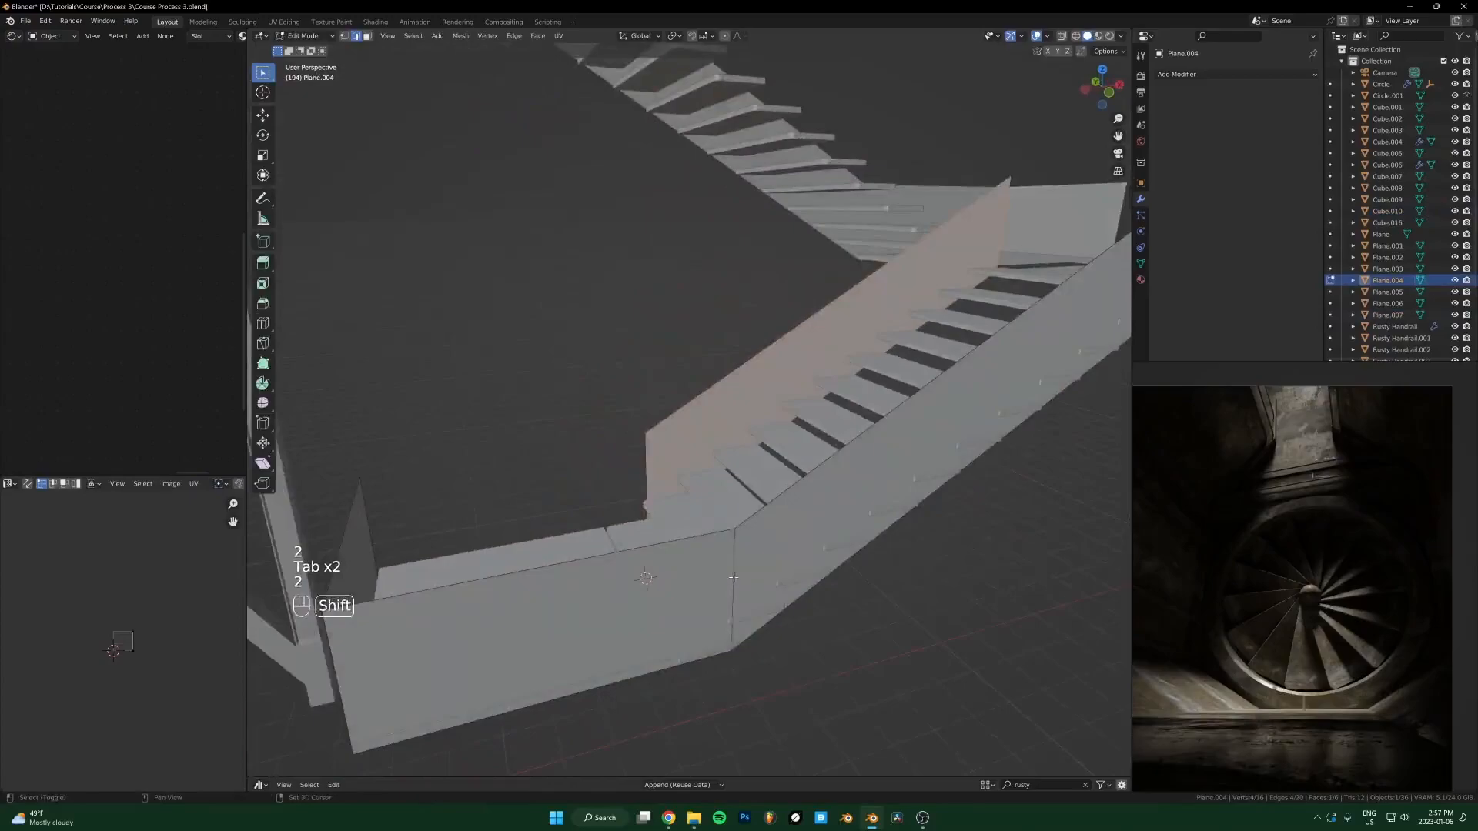
left_click(733, 554)
key("g")
key("y")
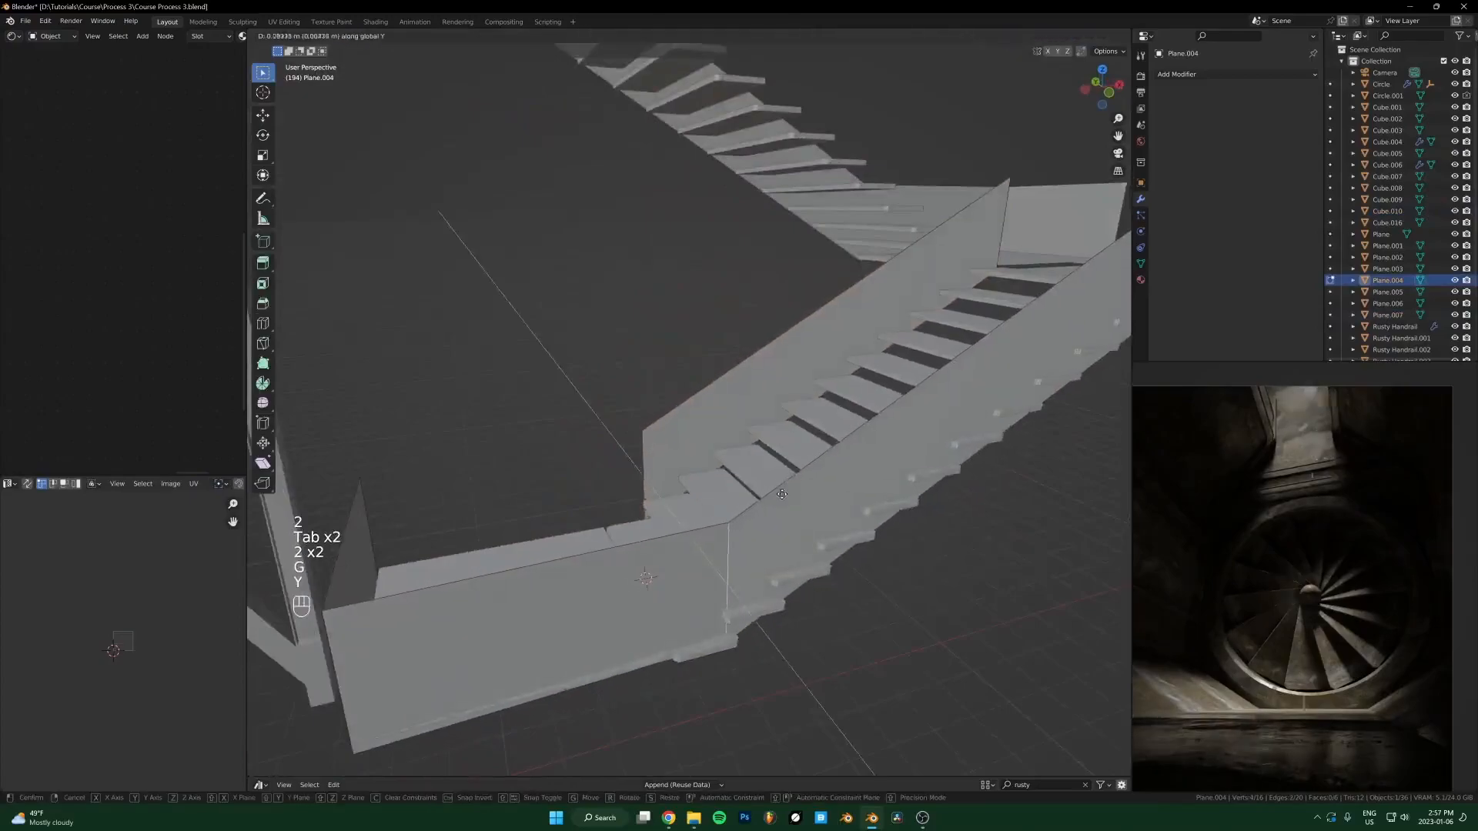
key("x")
key("Escape")
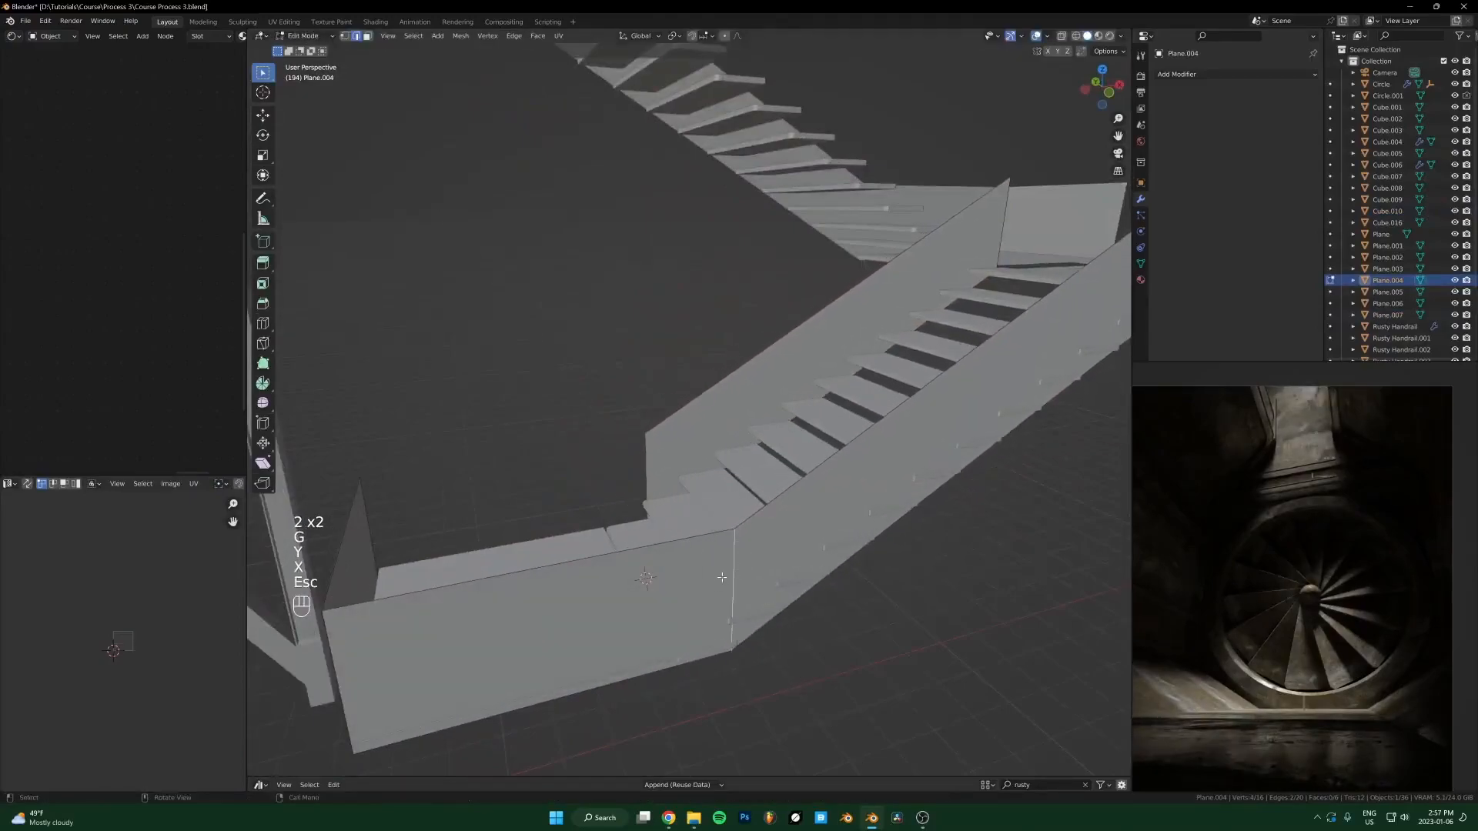
Step: Try a vertical loop cut in the lower landing's side wall near the first tread and undo it
key("ctrl+r")
left_click(690, 547)
left_click(774, 560)
middle_click_drag(773, 560, 713, 563)
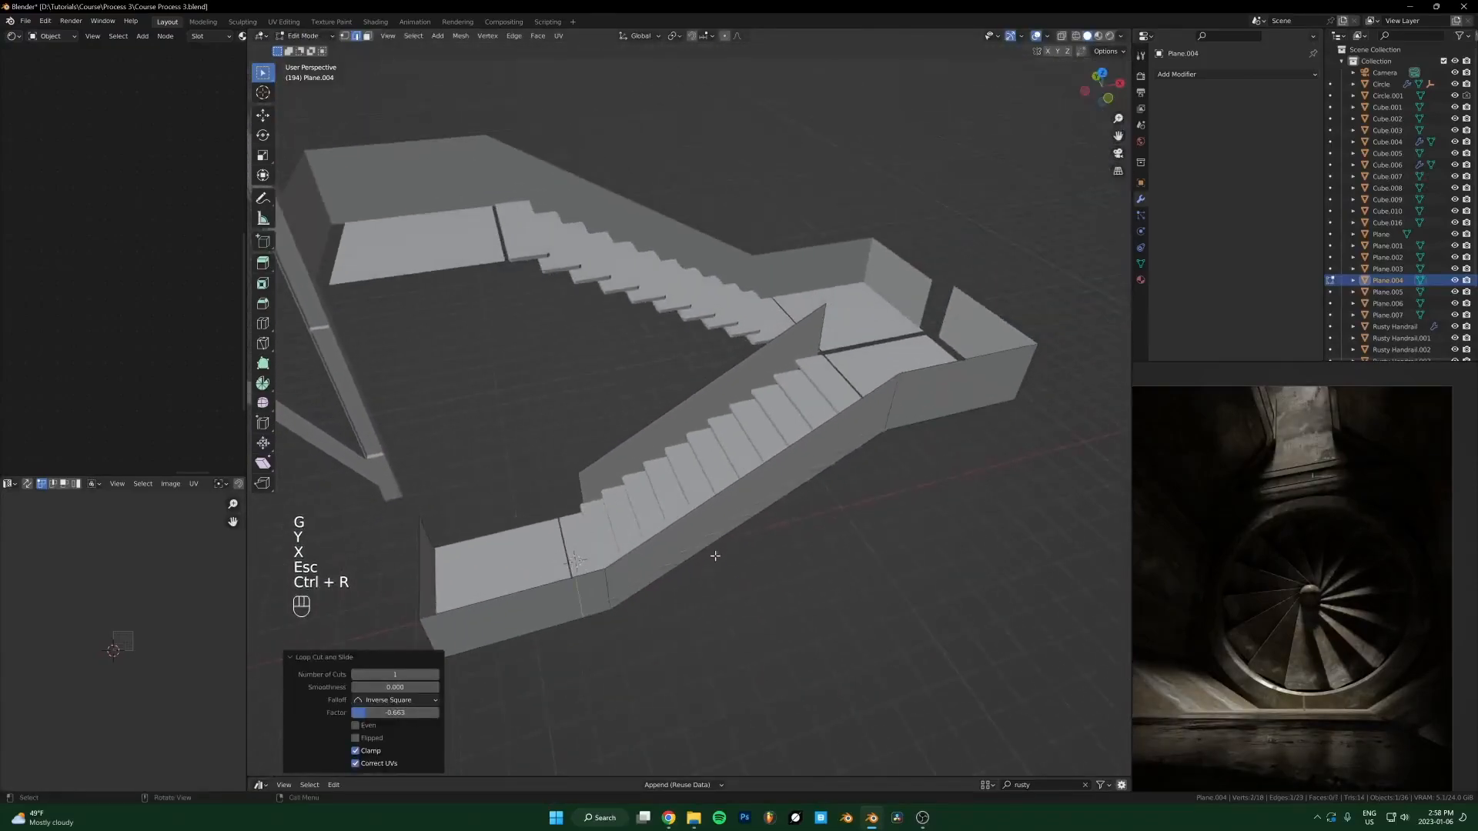
scroll(595, 569, "up", 1)
middle_click_drag(595, 570, 641, 533, "shift")
middle_click_drag(636, 602, 632, 515)
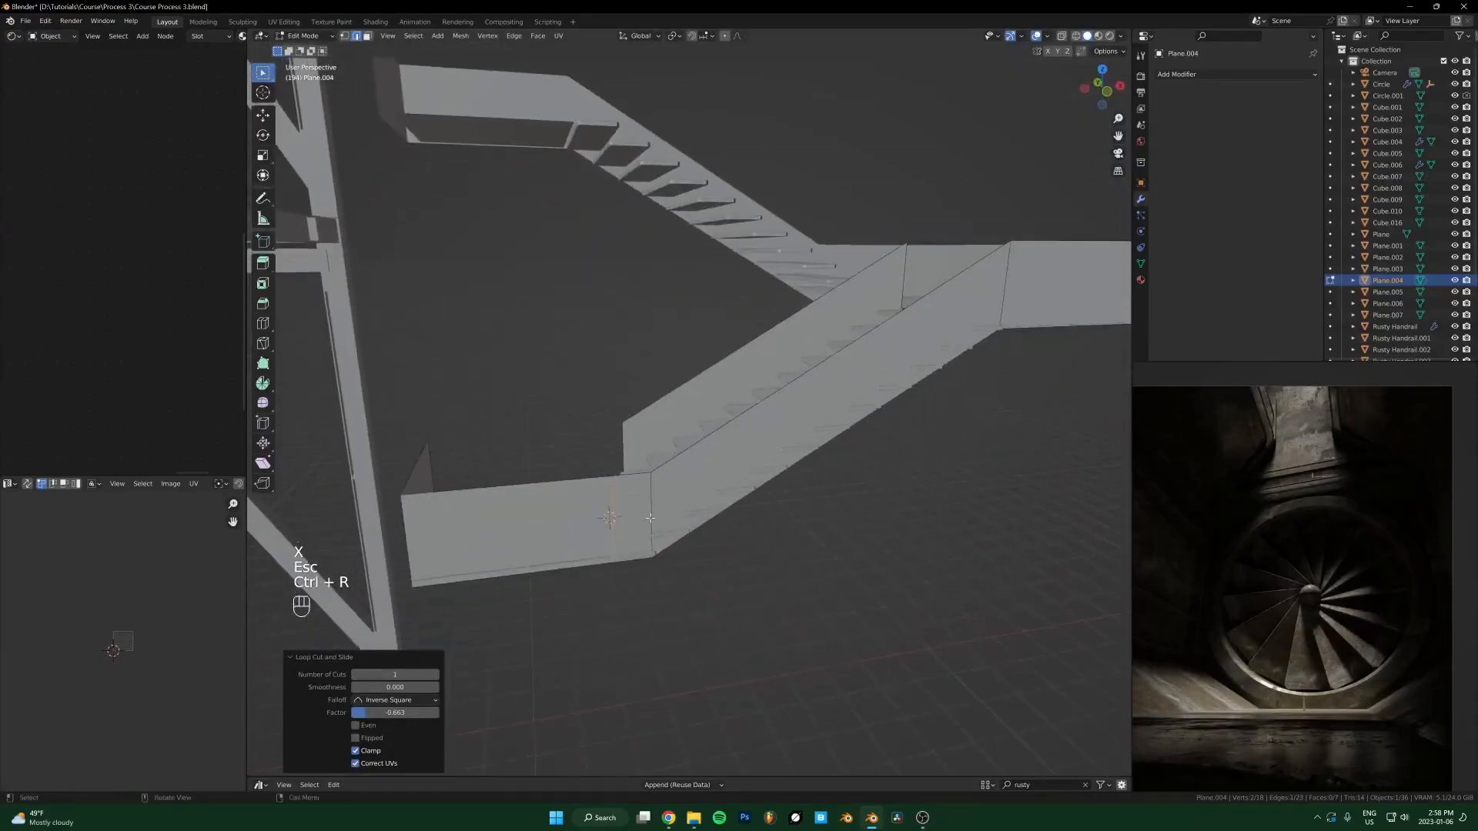
key("ctrl+z")
Step: Add a centred horizontal loop cut along the side wall and a vertical one where the lower landing meets the first tread
key("ctrl+r")
left_click(649, 516)
right_click(645, 513)
key("ctrl+r")
left_click(608, 477)
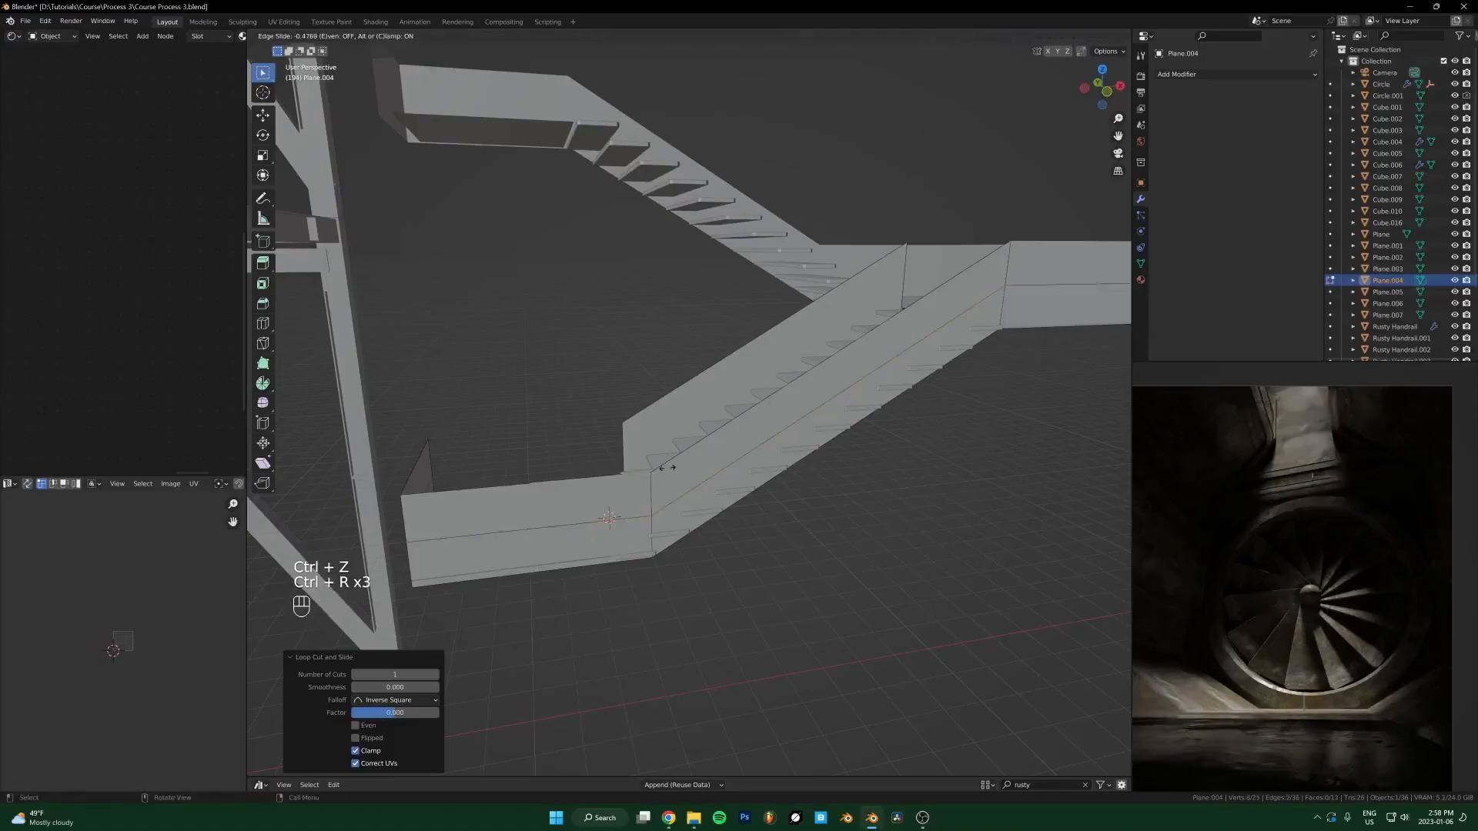
left_click(744, 505)
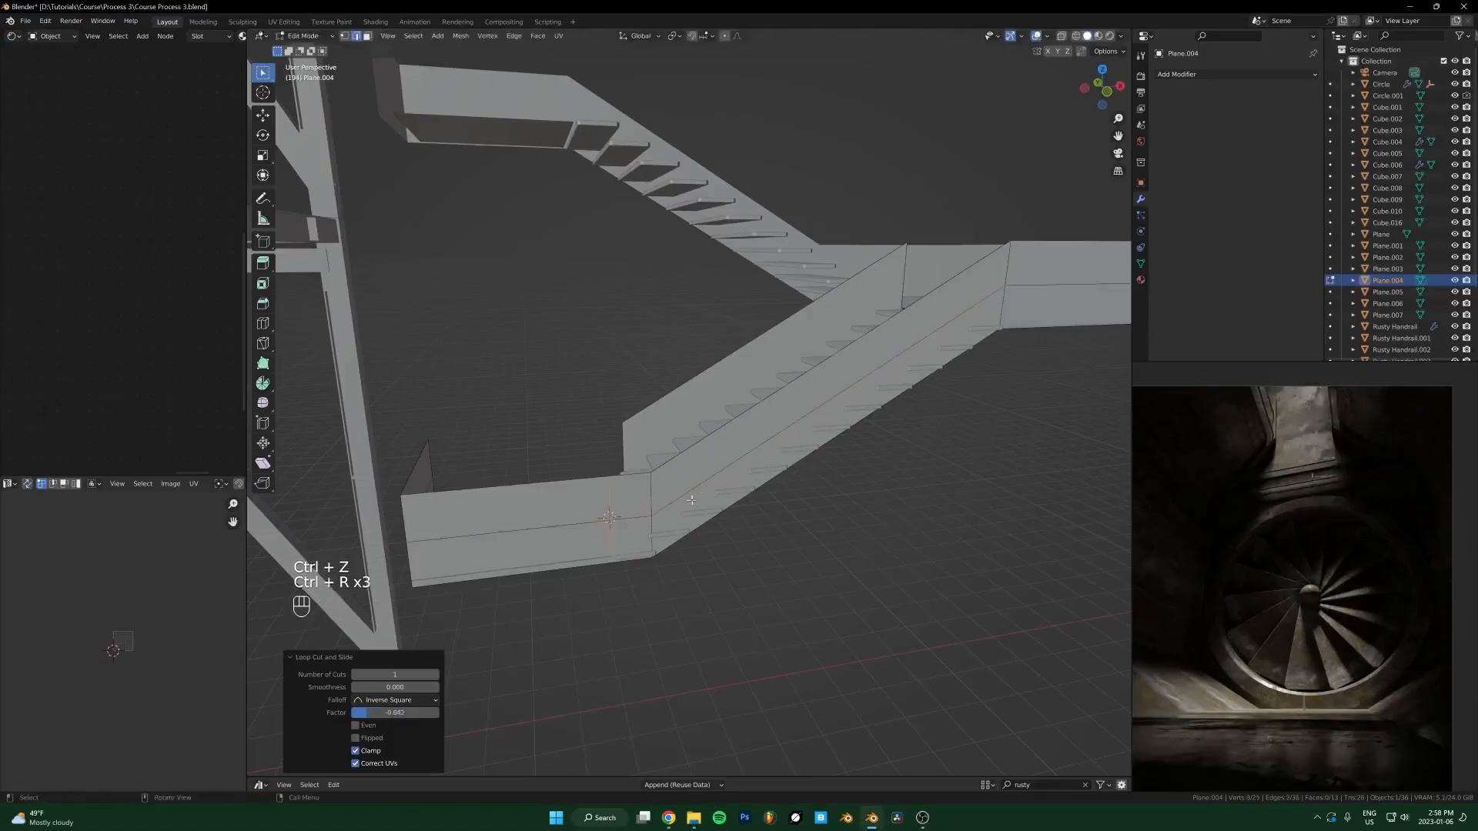
middle_click_drag(685, 508, 684, 527)
scroll(693, 482, "down", 3)
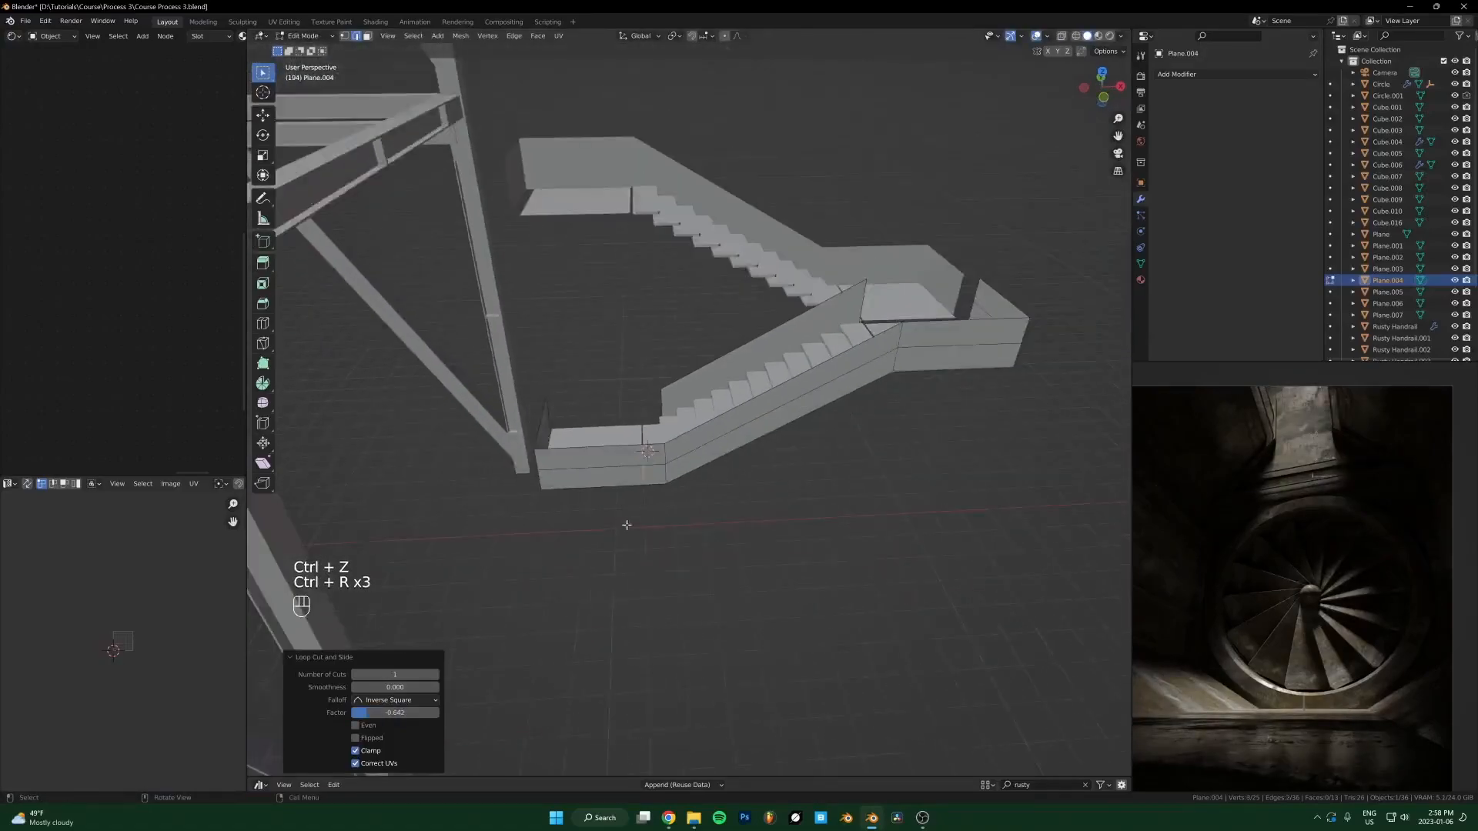
Step: Delete only the faces of the lower flight's side walls, keeping all their vertices and edges as a wireframe
scroll(692, 483, "up", 4)
middle_click_drag(877, 429, 870, 377)
key("2")
middle_click_drag(573, 529, 709, 491, "shift")
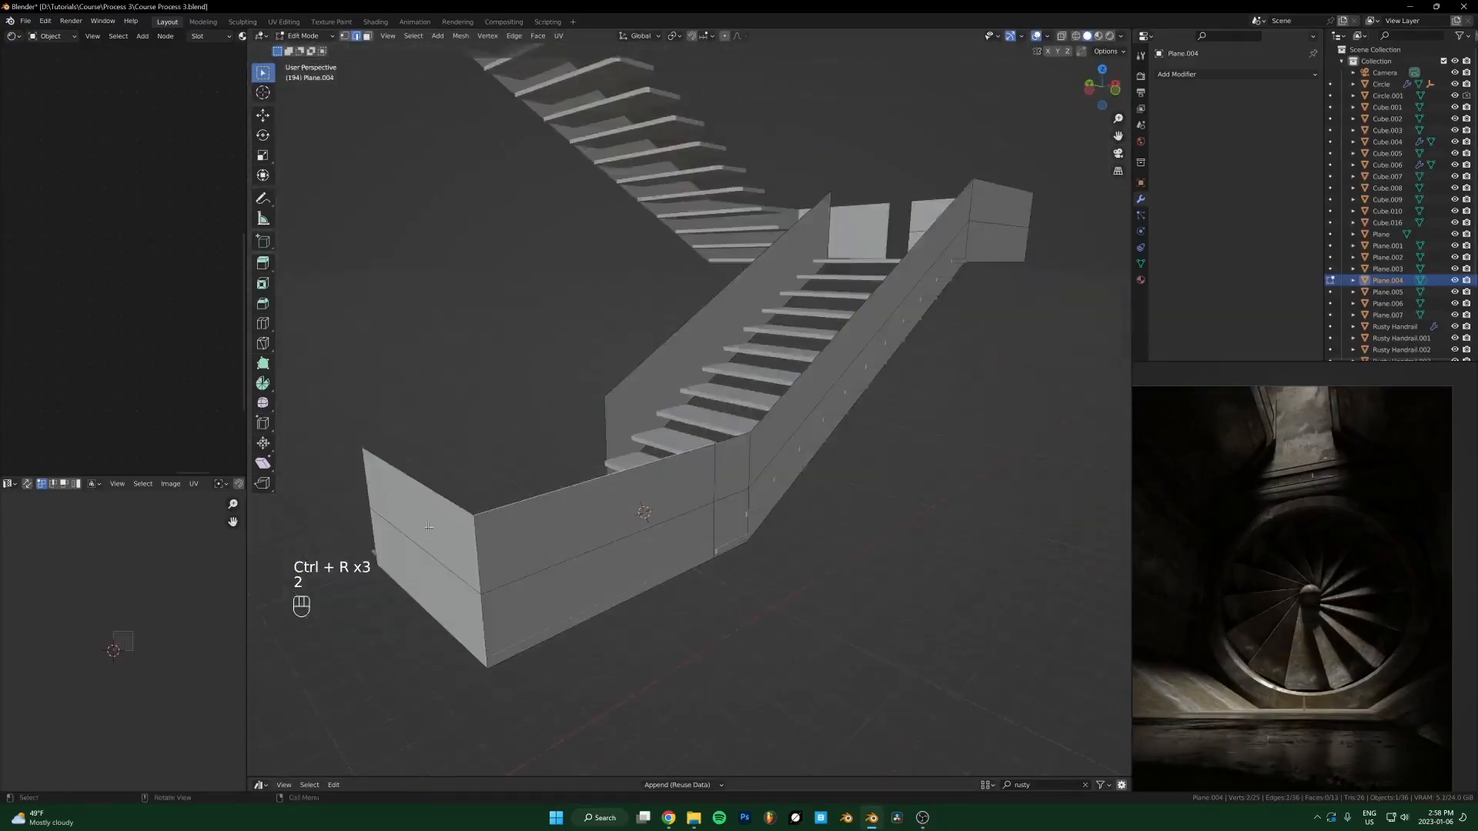
middle_click_drag(682, 398, 603, 527)
left_click(564, 577)
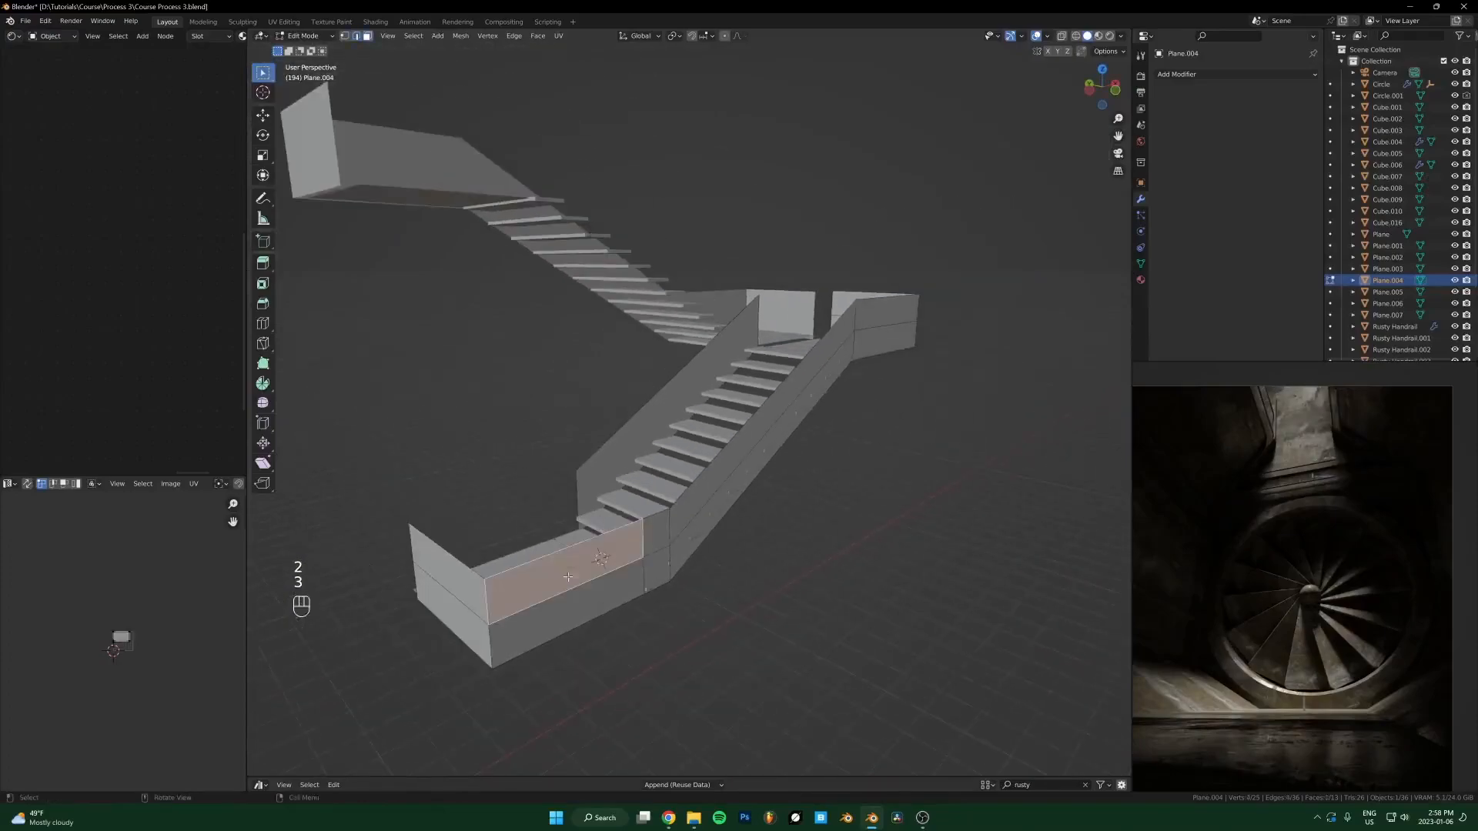
key("a")
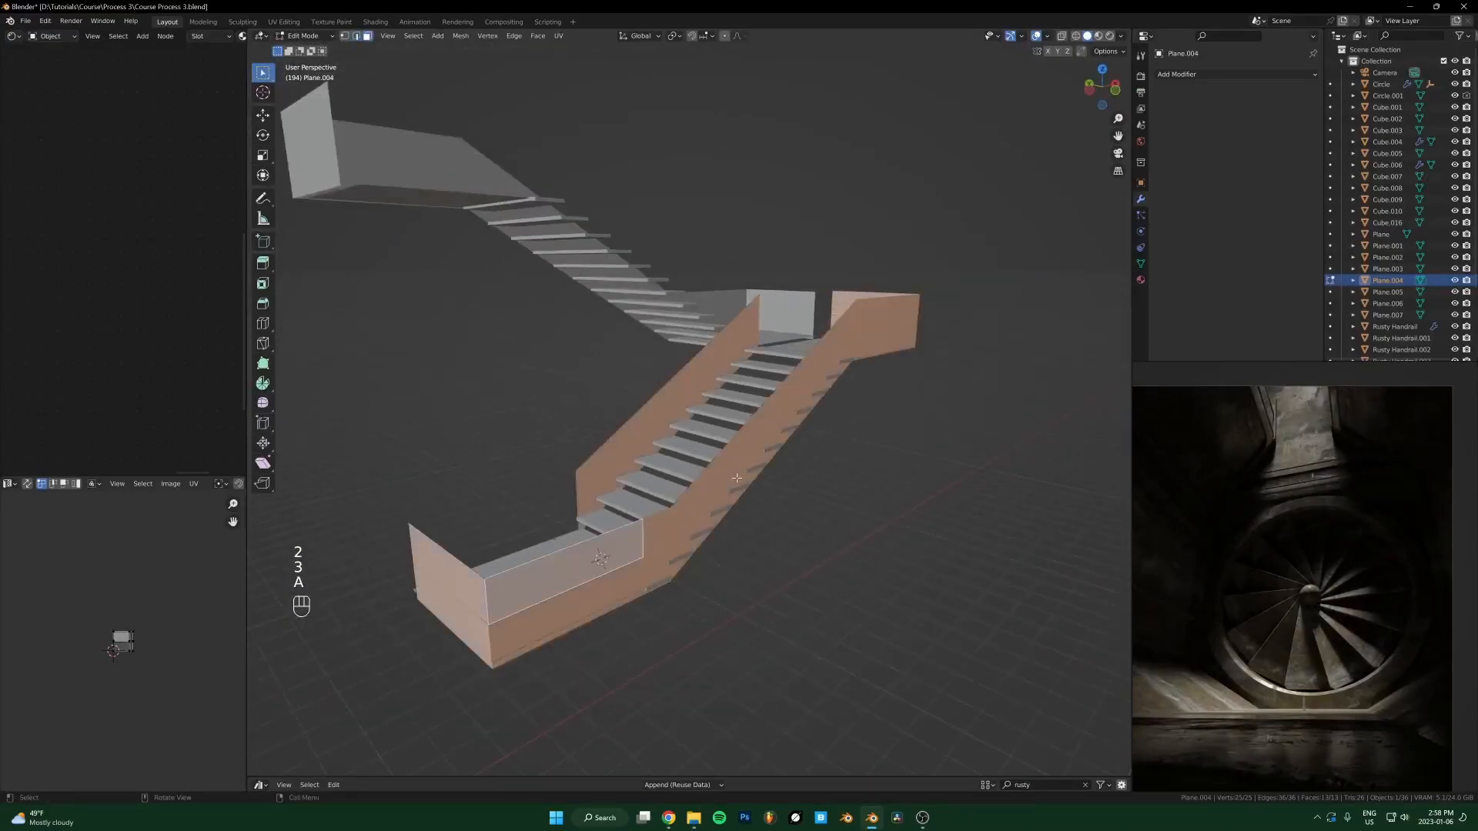
key("x")
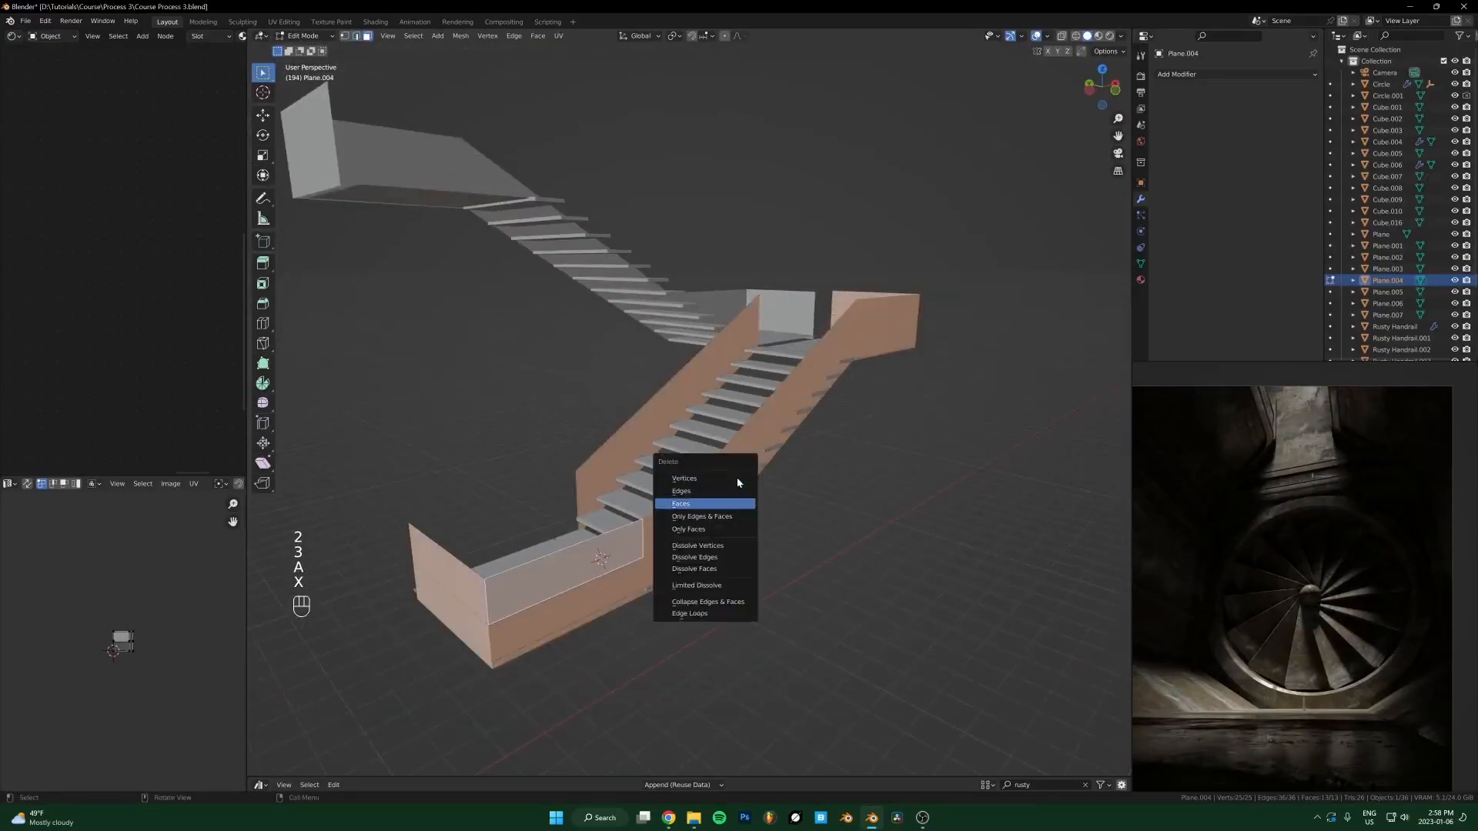
left_click(737, 483)
key("ctrl+z")
key("x")
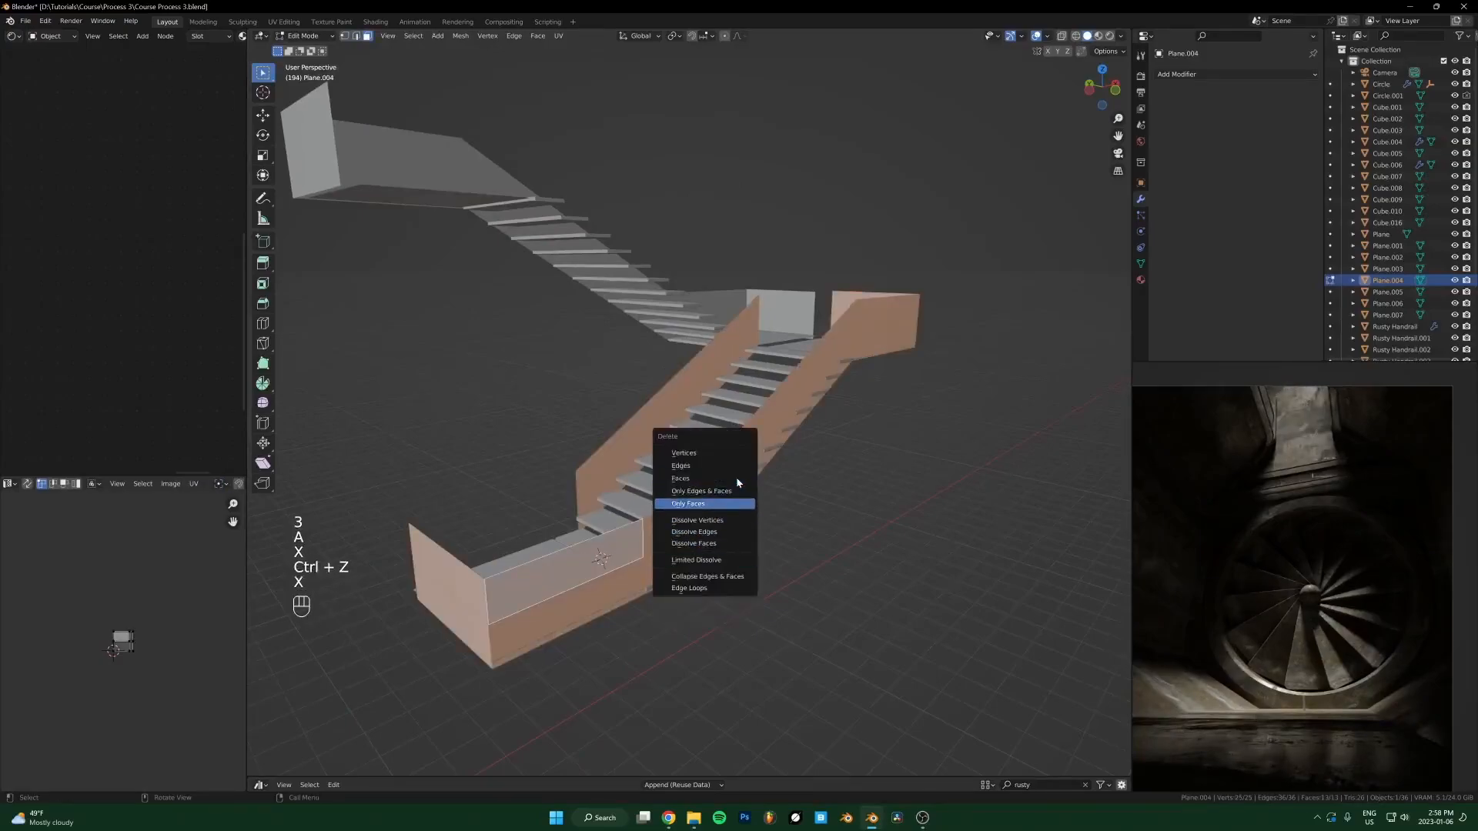
left_click(735, 503)
Step: Return to Object Mode and save the file
scroll(735, 504, "up", 2)
middle_click_drag(735, 524, 895, 528)
key("Tab")
middle_click_drag(882, 619, 722, 478)
key("ctrl+s")
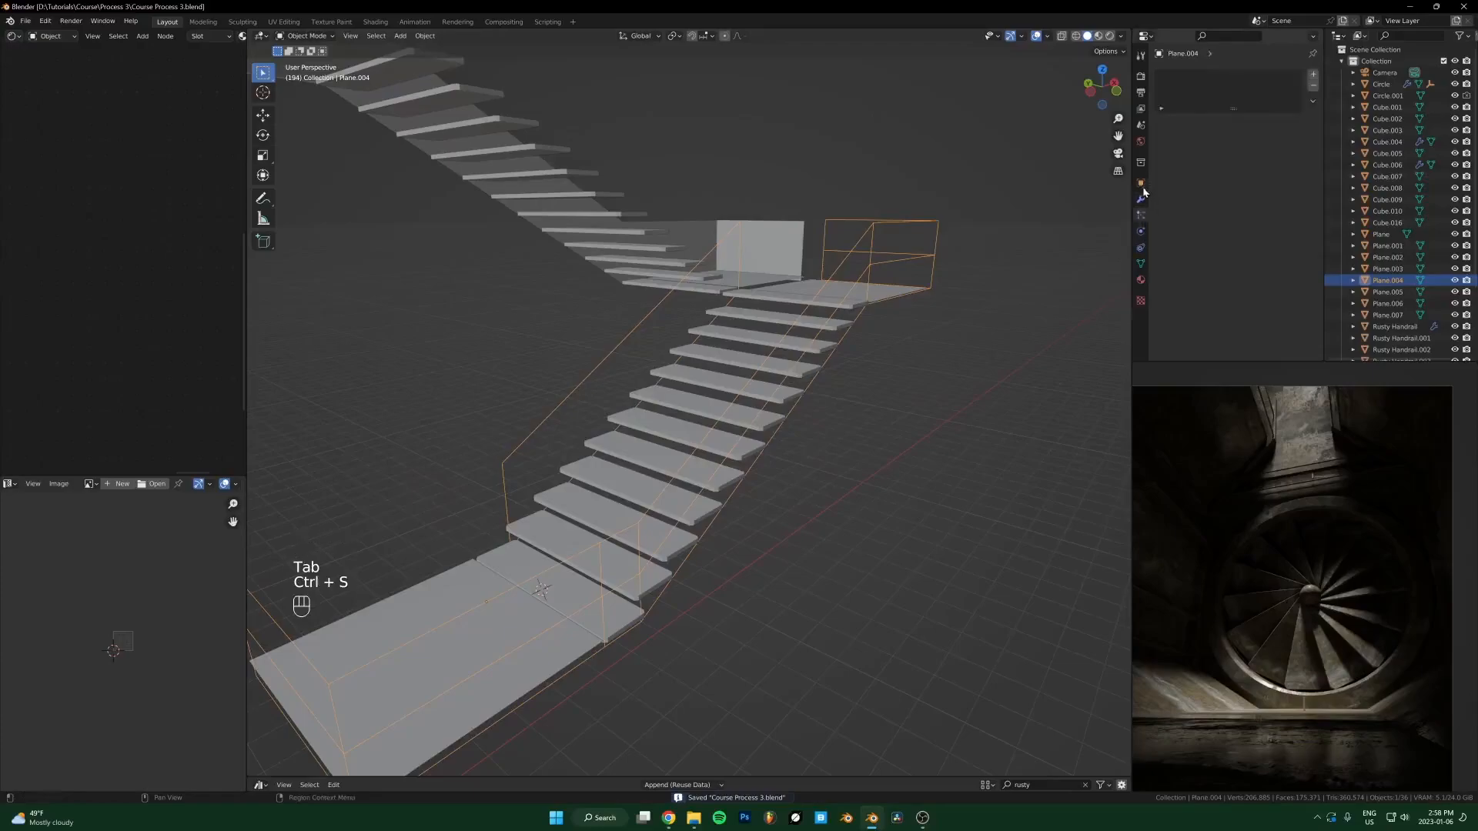
middle_click_drag(835, 349, 731, 385)
scroll(731, 385, "down", 3)
middle_click_drag(731, 385, 746, 374, "shift")
scroll(847, 362, "up", 2)
middle_click_drag(967, 350, 829, 341, "shift")
key("Tab")
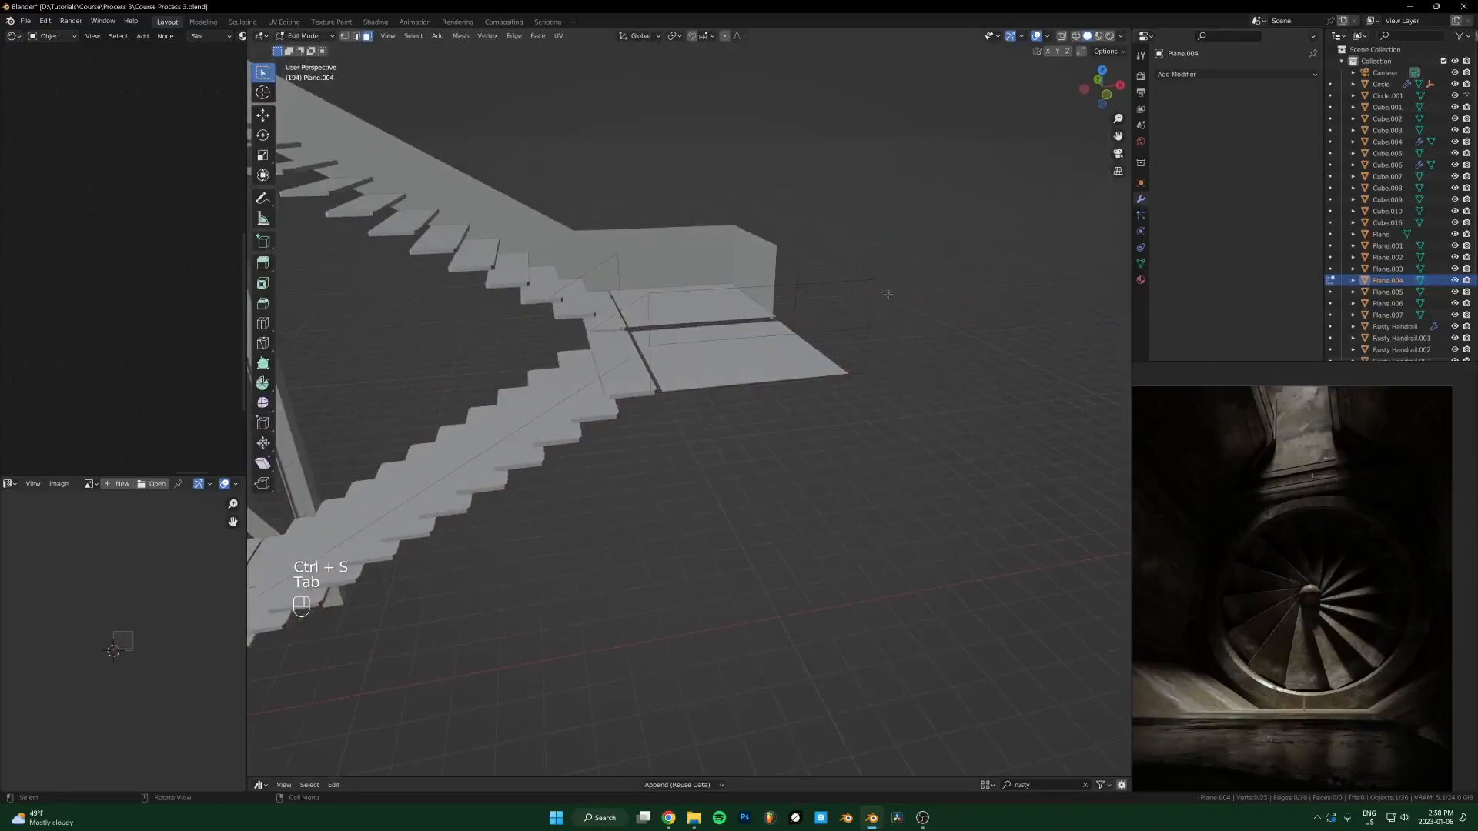
middle_click_drag(605, 394, 772, 395)
key("Tab")
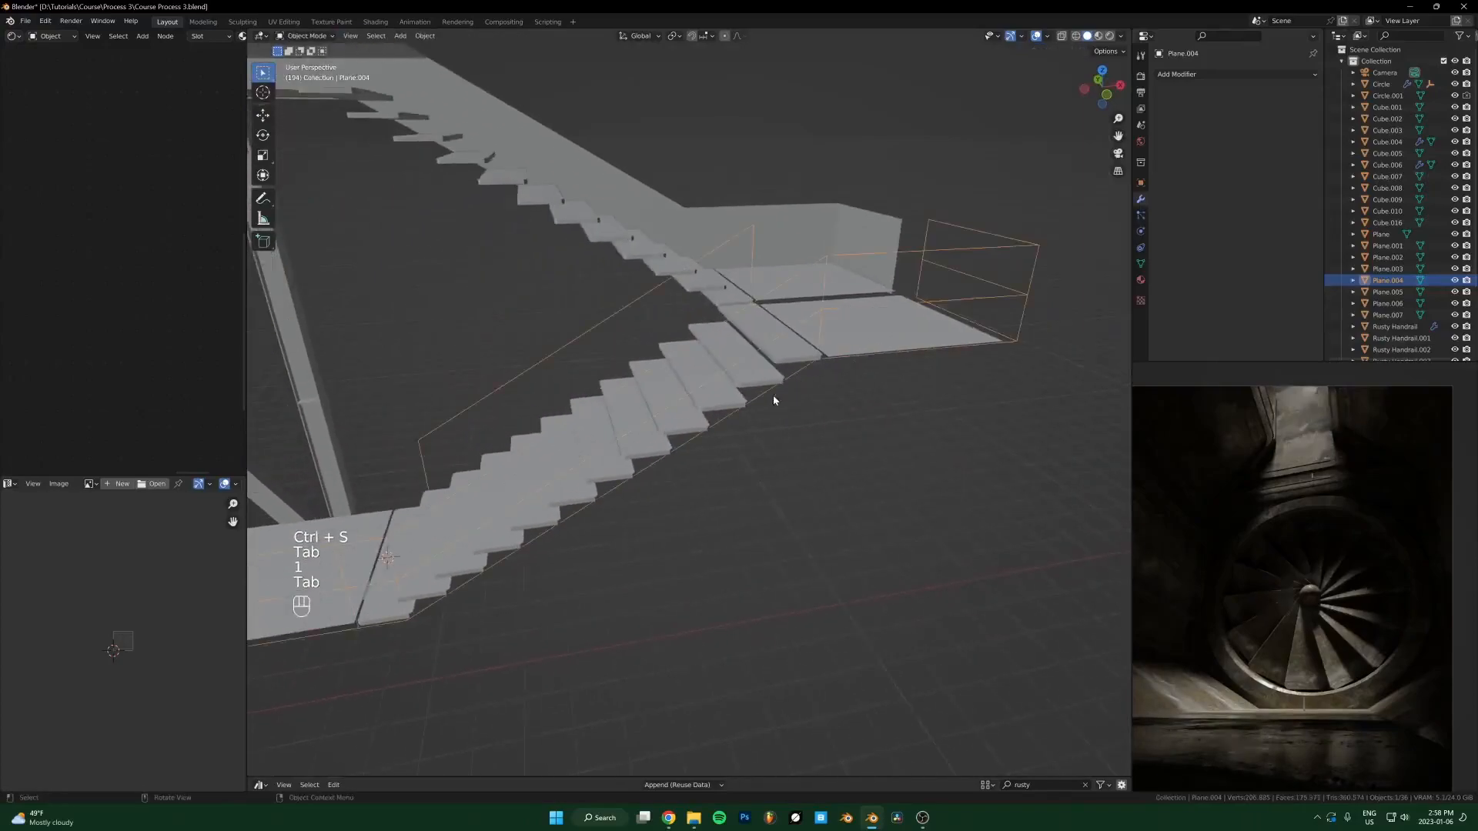
middle_click_drag(655, 415, 939, 392)
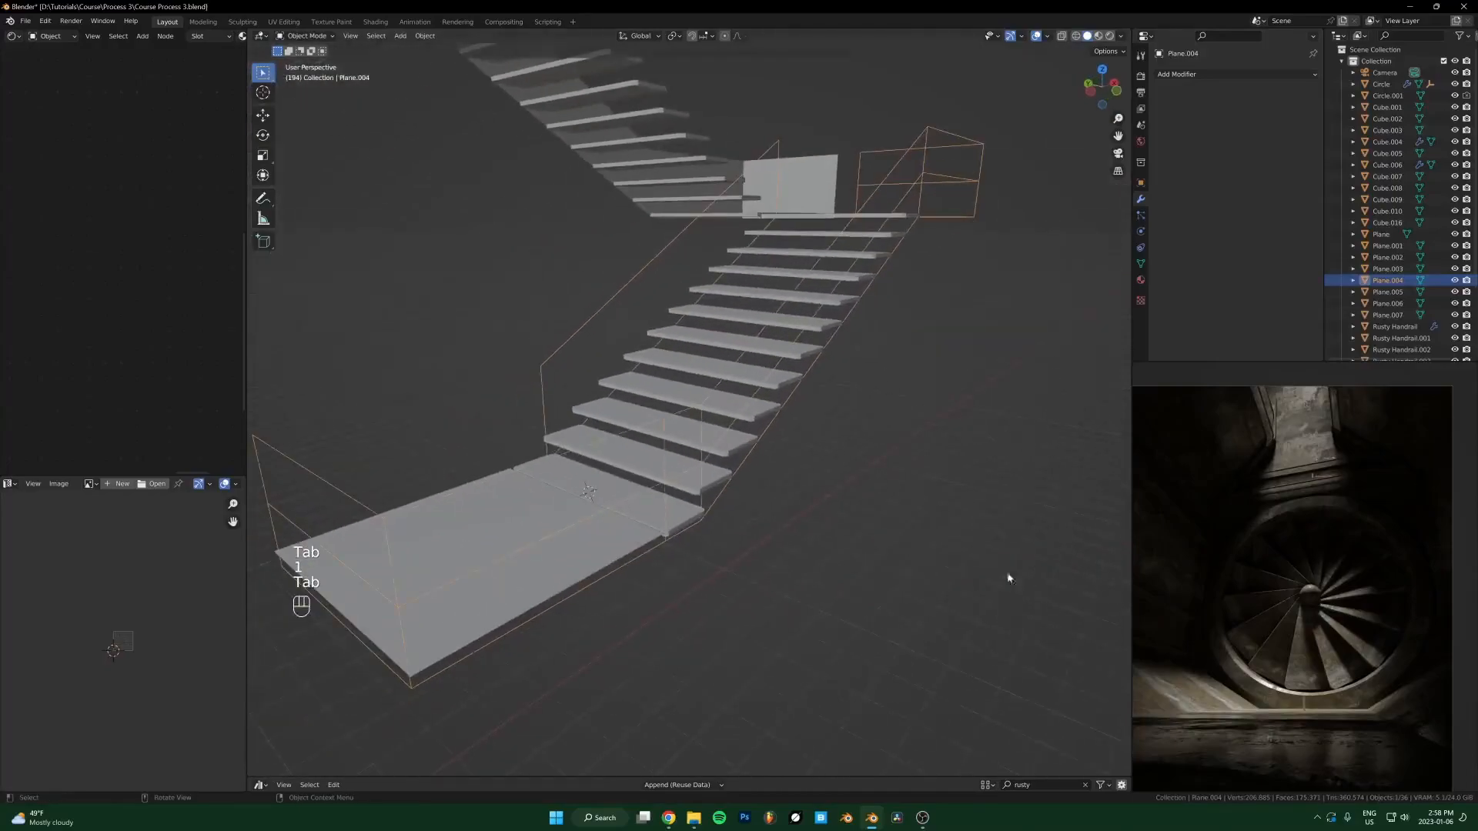
Step: Convert the side-wall wireframe object to a curve
key("q")
right_click(820, 276)
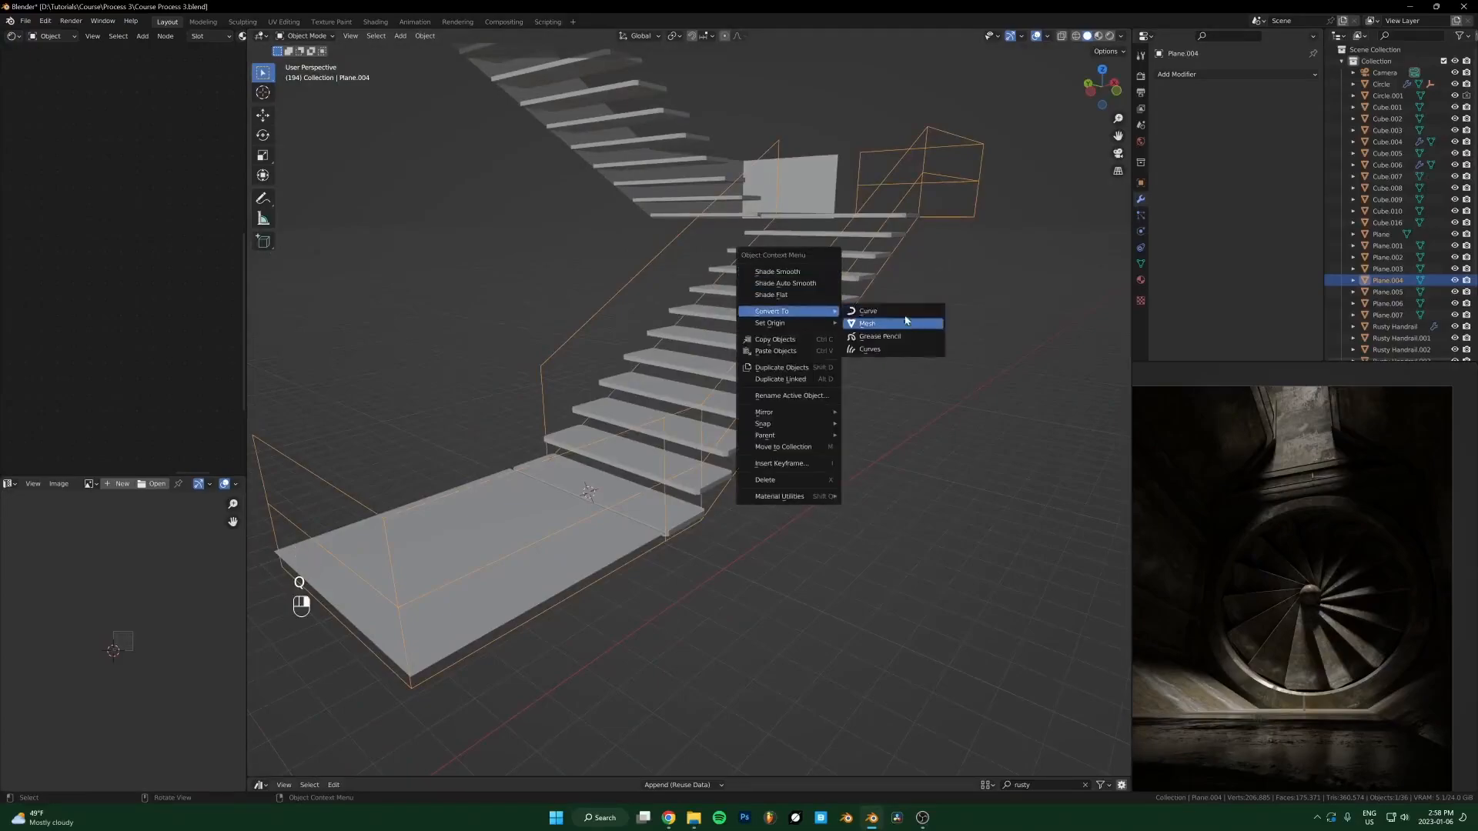
left_click(893, 311)
Step: Give the railing curve a round bevel with a depth of 0.027 m to turn it into tubular rails
left_click(1141, 247)
scroll(974, 320, "down", 5)
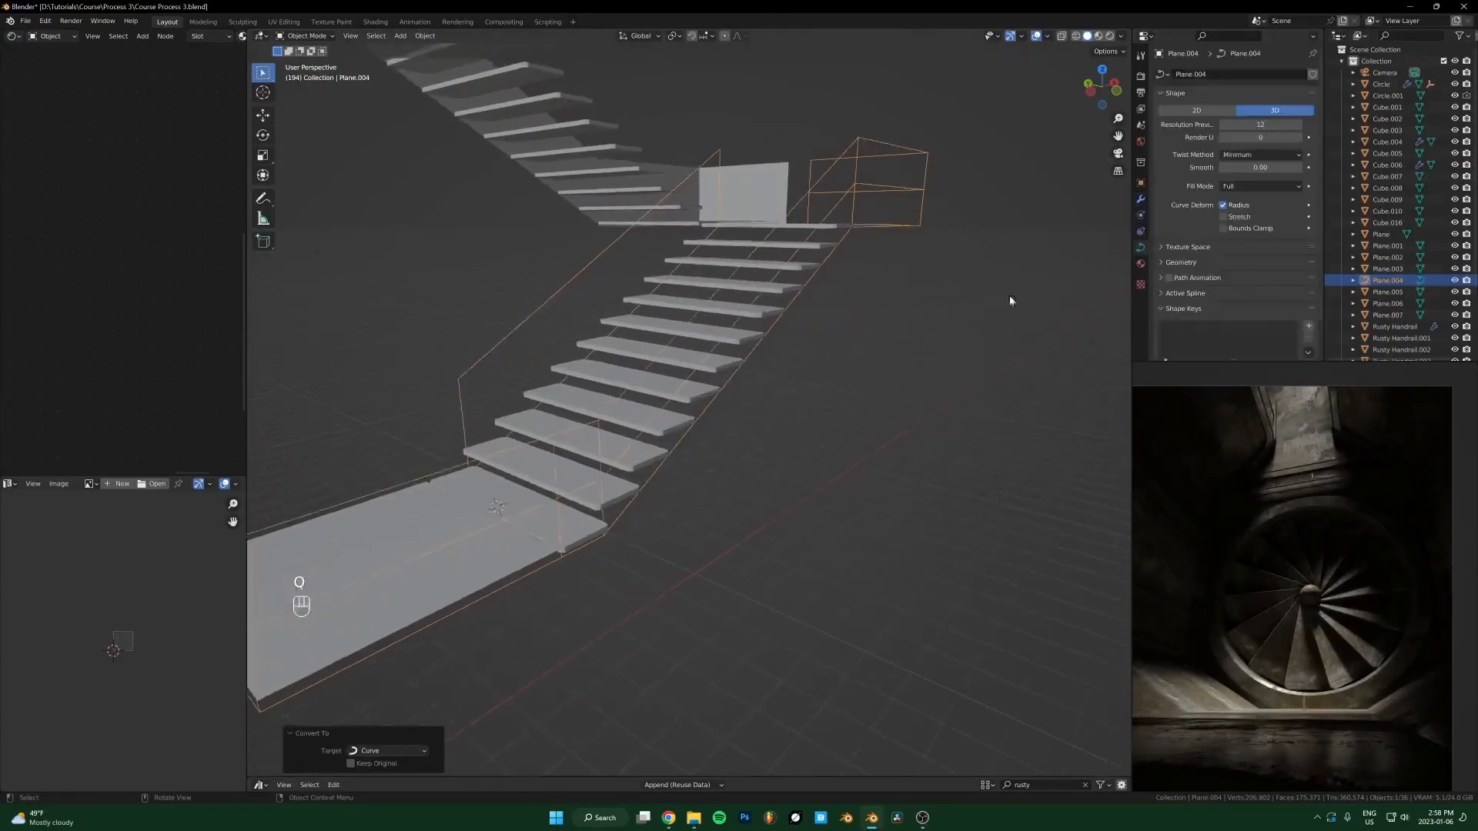
scroll(902, 366, "up", 6)
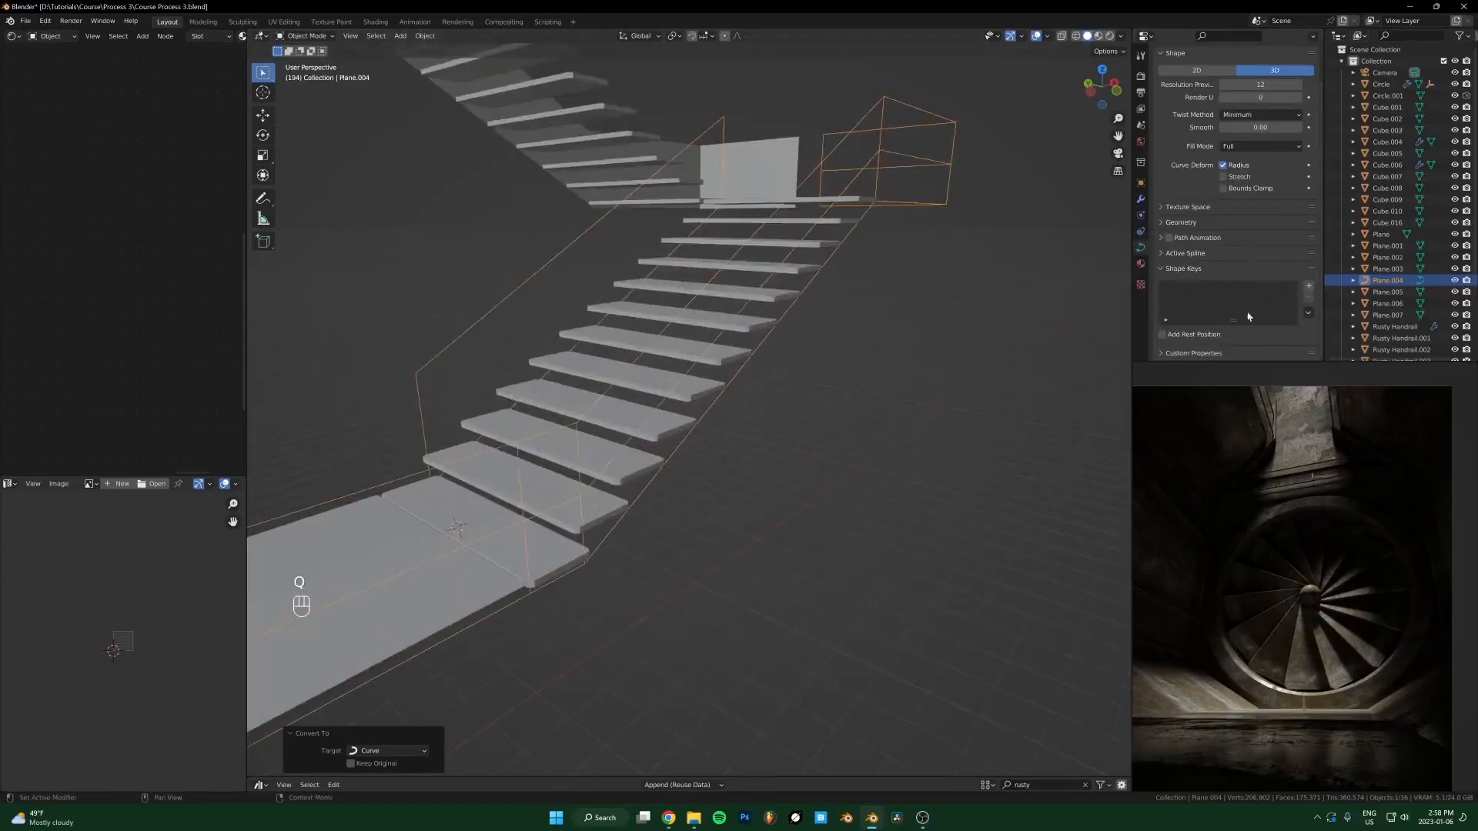
left_click(1190, 222)
scroll(1265, 258, "down", 2)
left_click_drag(1261, 293, 1294, 293, "shift")
scroll(770, 346, "down", 3)
Step: Delete the old upper flight with its landings and side walls
middle_click_drag(770, 346, 689, 305)
scroll(725, 347, "down", 3)
left_click(676, 311)
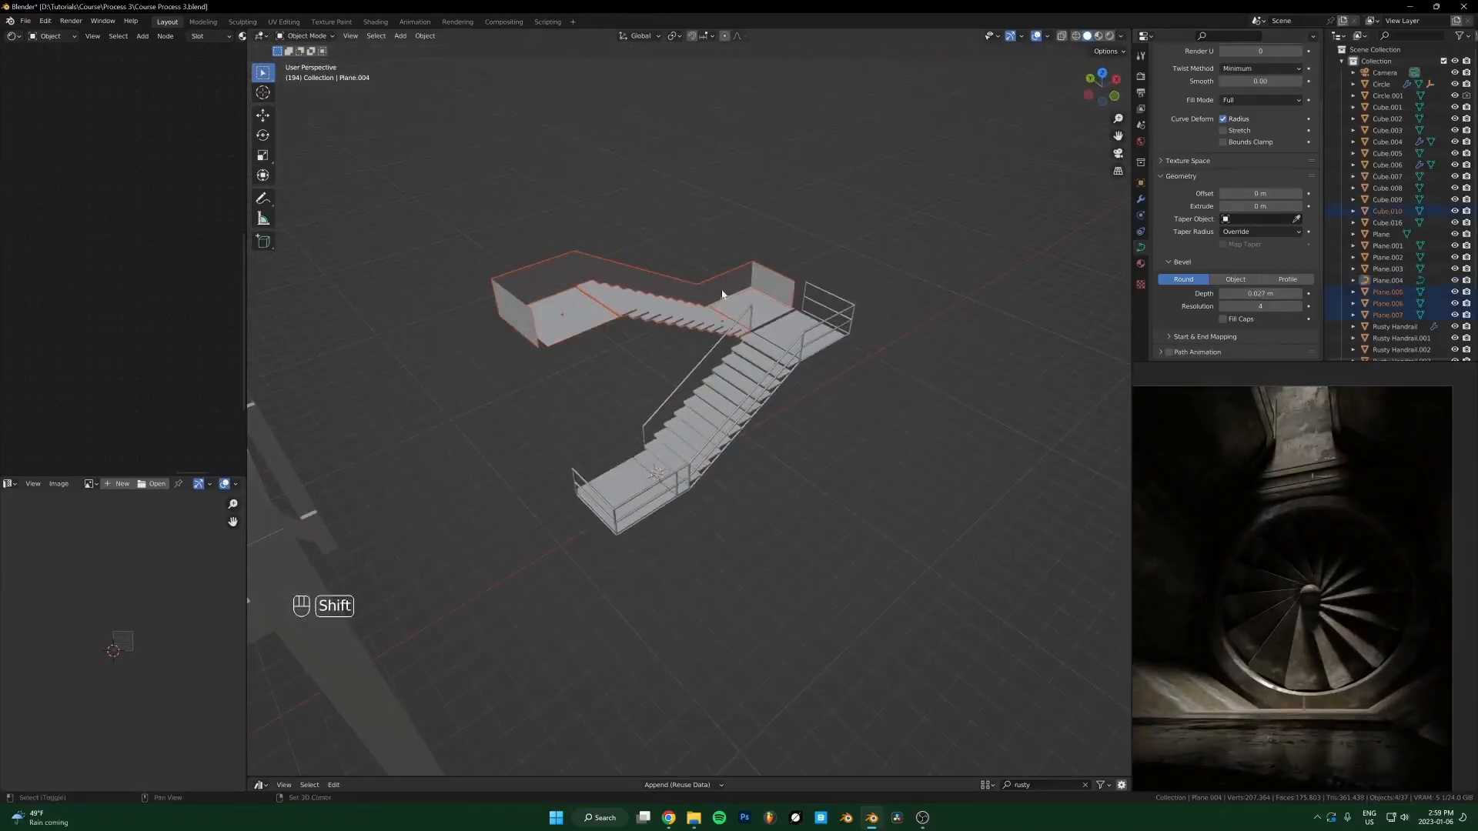
key("x")
left_click(722, 304)
scroll(820, 377, "up", 4)
scroll(820, 435, "down", 3)
middle_click_drag(778, 423, 714, 524)
scroll(616, 470, "up", 4)
left_click(590, 484)
key("Tab")
key("ctrl+z")
key("ctrl+z")
key("ctrl+z")
key("ctrl+z")
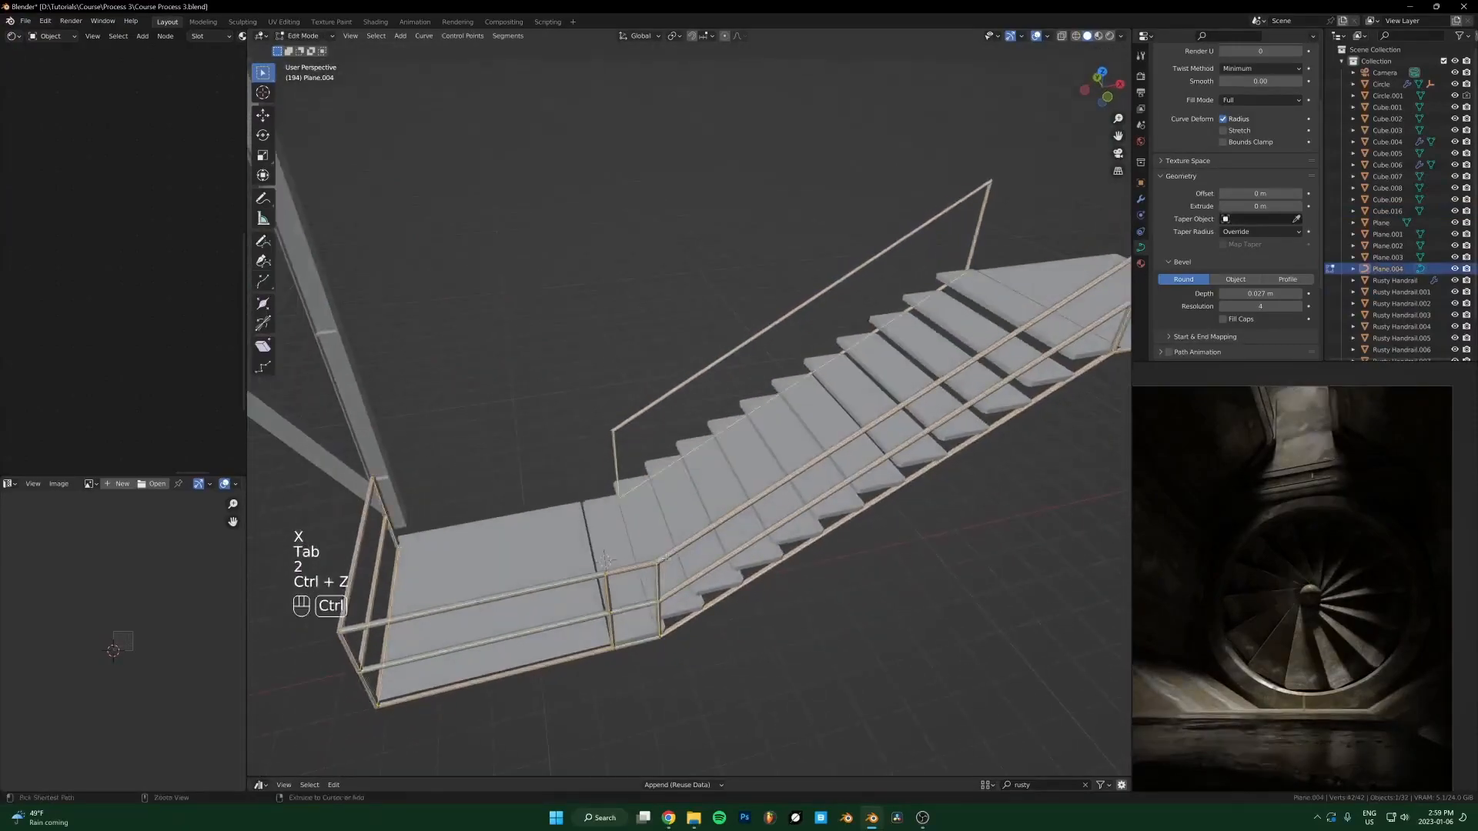
key("ctrl+shift+z")
Step: Duplicate the whole lower flight with landings and railings, and raise the copy along Z, adjusting its height in front view
scroll(841, 462, "down", 4)
middle_click_drag(841, 461, 864, 359)
left_click_drag(1037, 183, 543, 568, "shift")
middle_click_drag(511, 588, 660, 482)
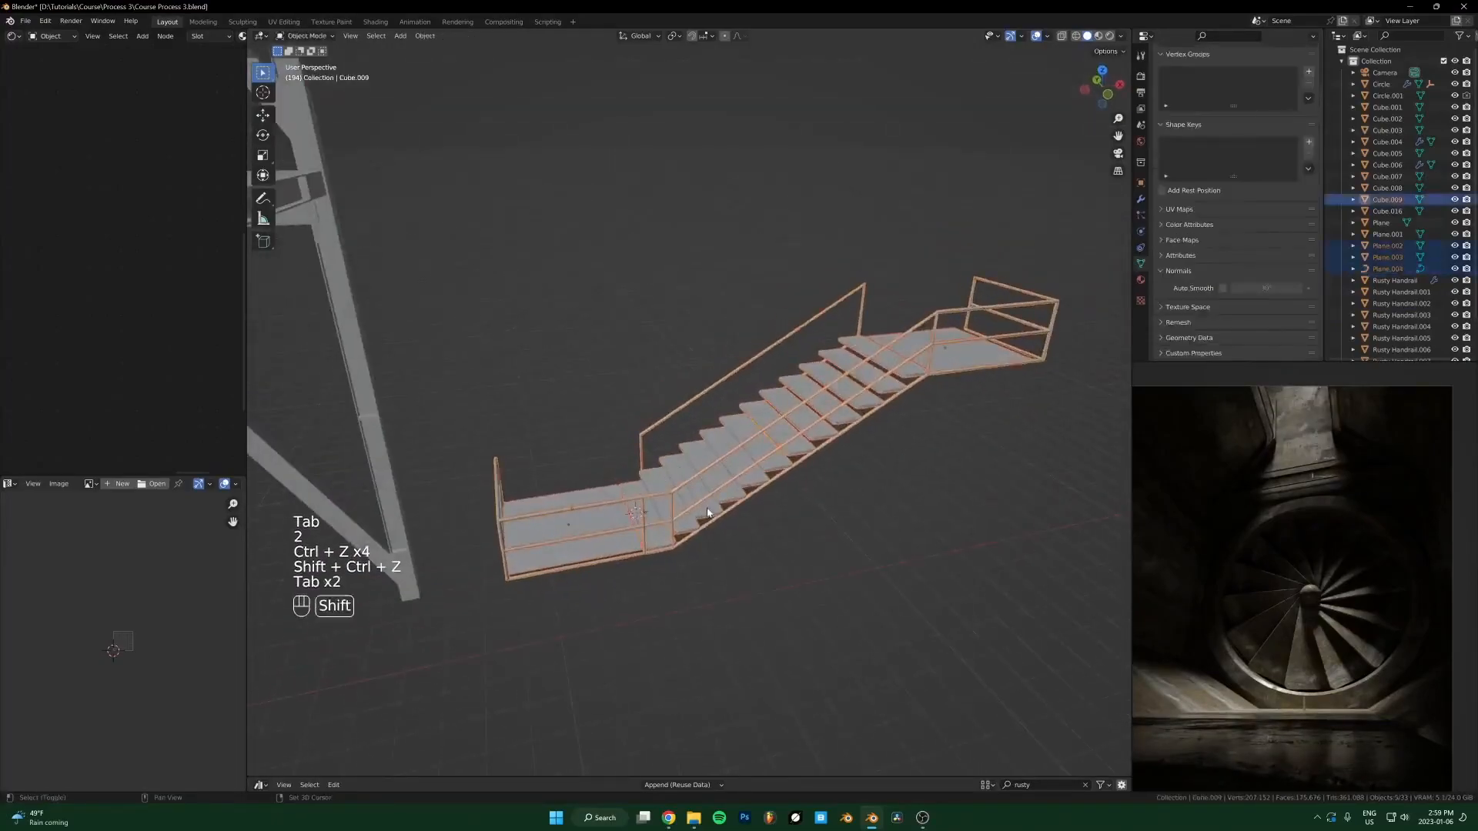
key("shift+d")
key("z")
left_click(705, 445)
key("KP_1")
key("g")
key("z")
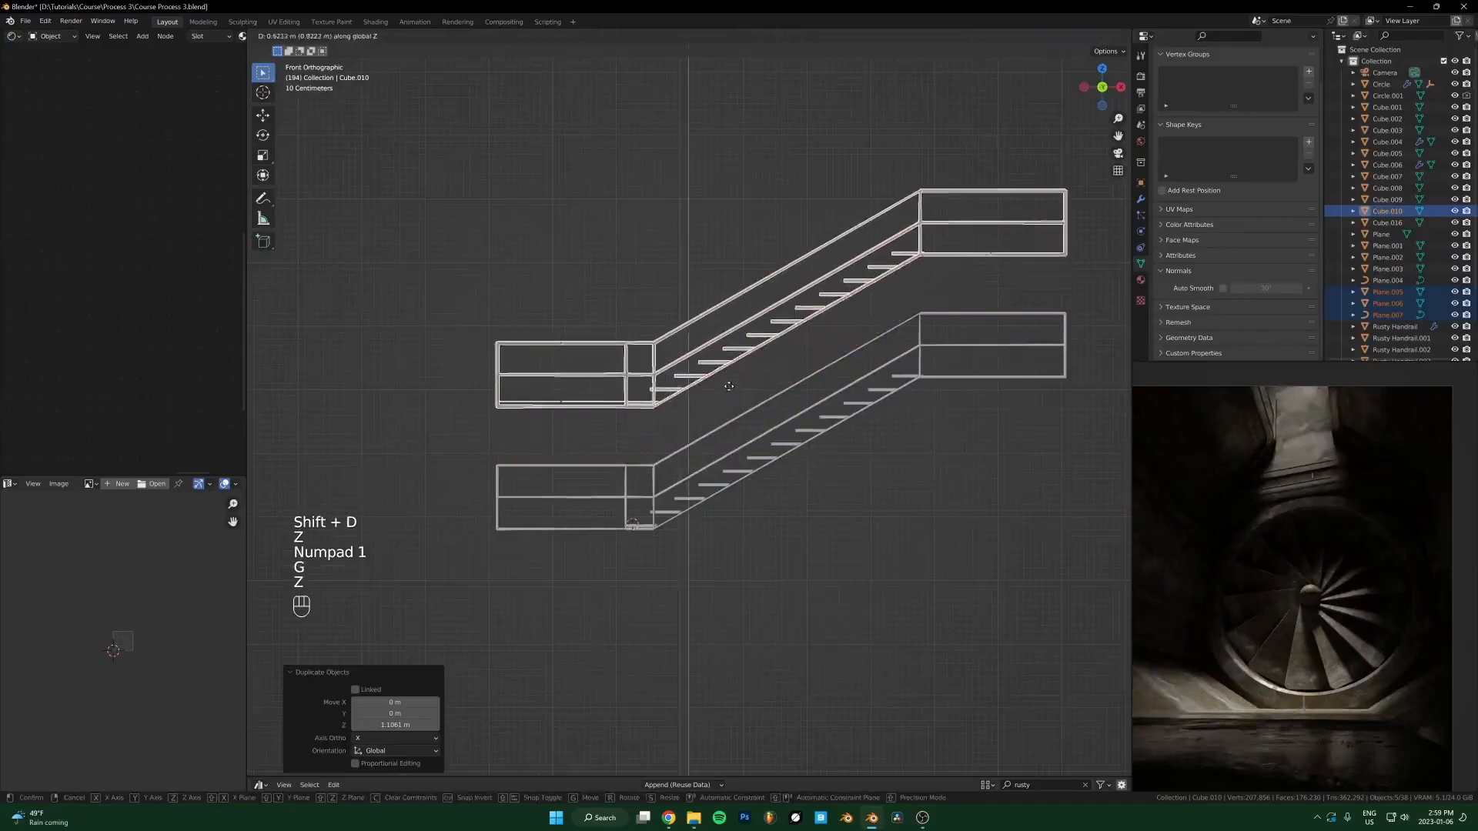
left_click(708, 392)
Step: Rotate the copied flight 180° about Z and move it along X and Z so its lower landing meets the lower flight's upper landing
type("rz180")
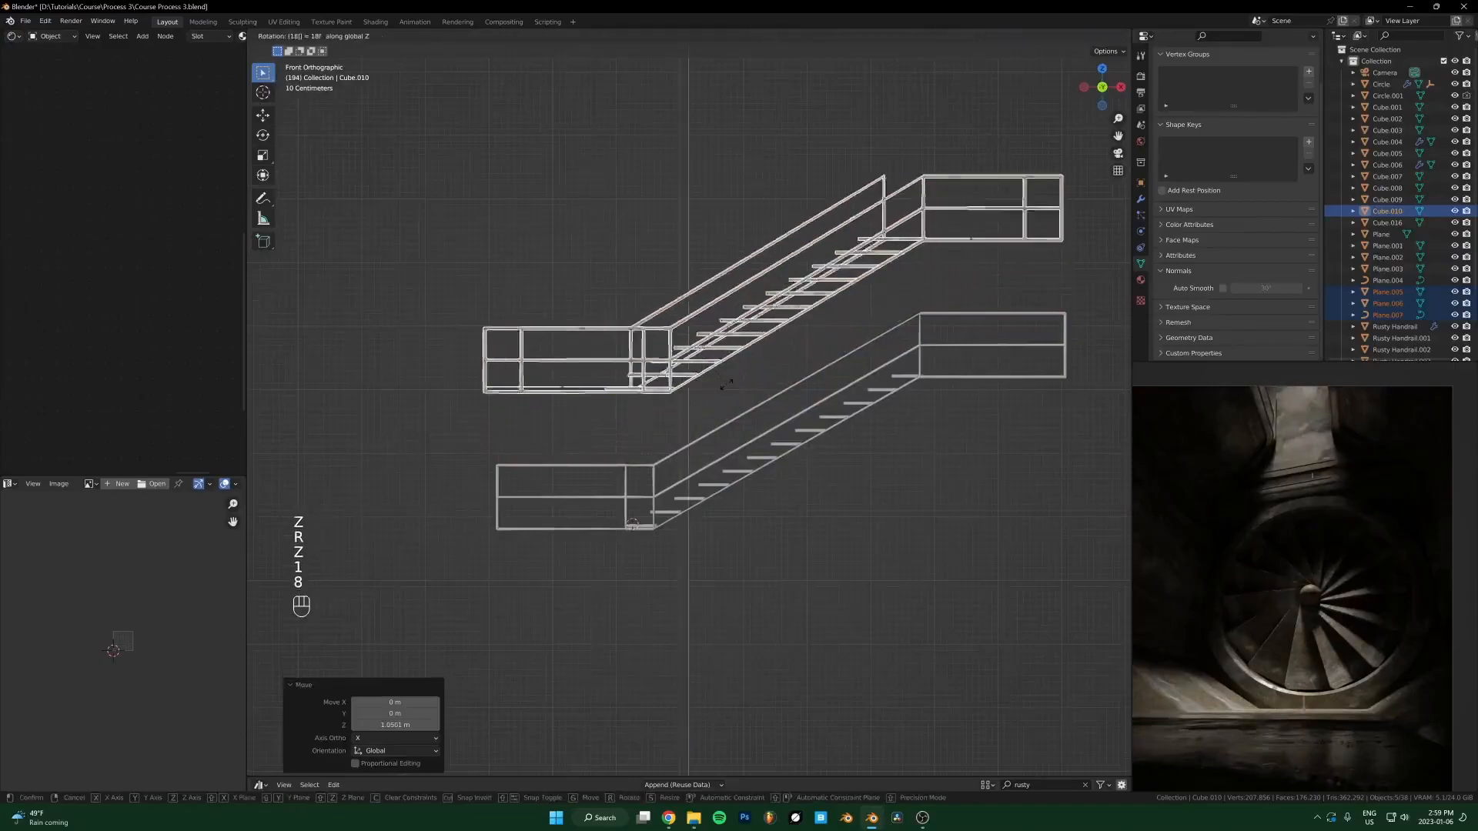
left_click(739, 384)
key("g")
key("y")
key("x")
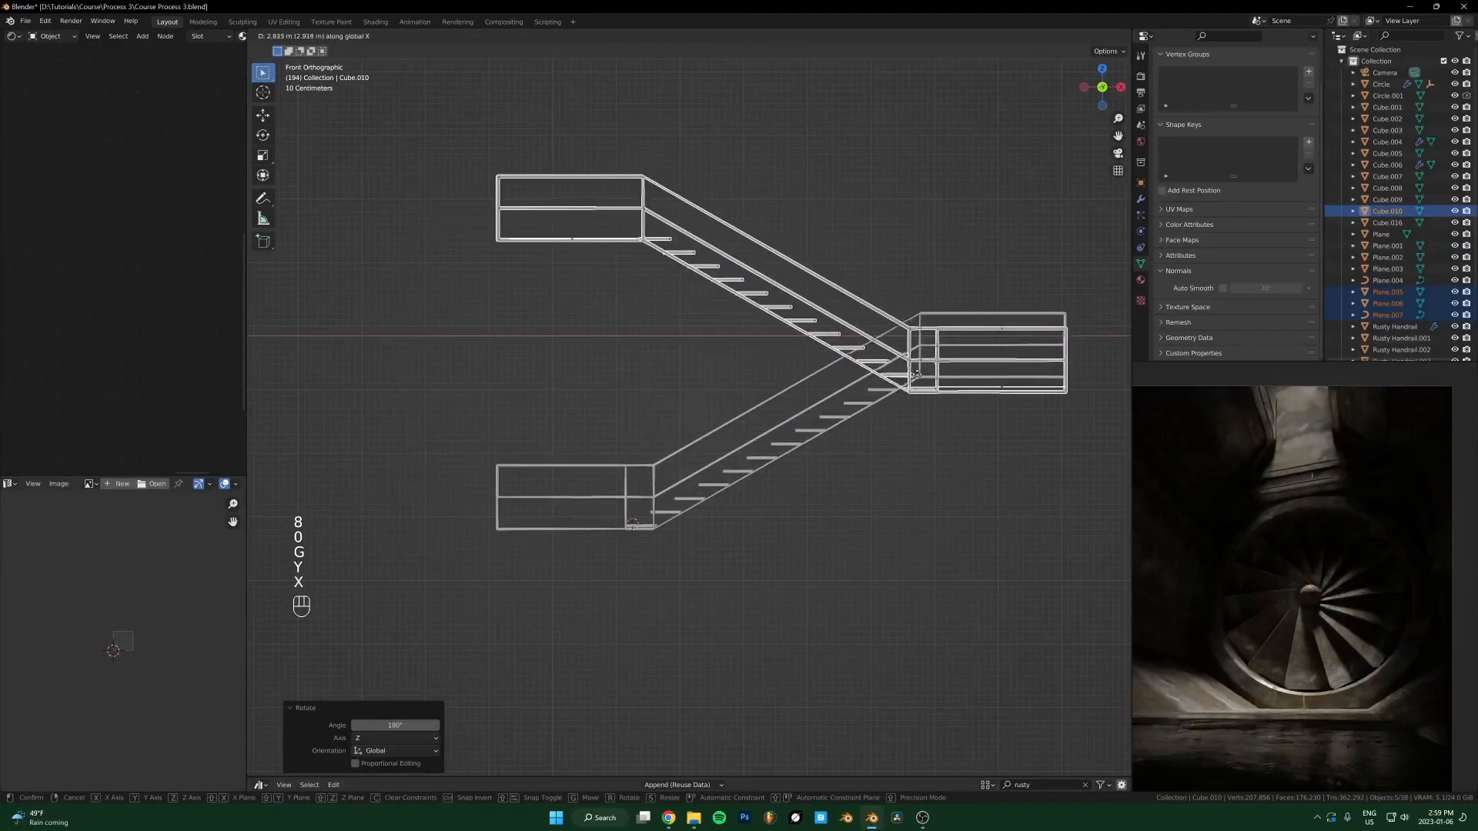
key("z")
left_click(916, 358)
Step: Move the copied flight along Y until its landing sits side by side with the lower flight's upper landing
middle_click_drag(916, 357, 811, 471)
key("g")
key("y")
left_click(809, 399)
middle_click_drag(808, 399, 690, 439)
scroll(690, 439, "up", 3)
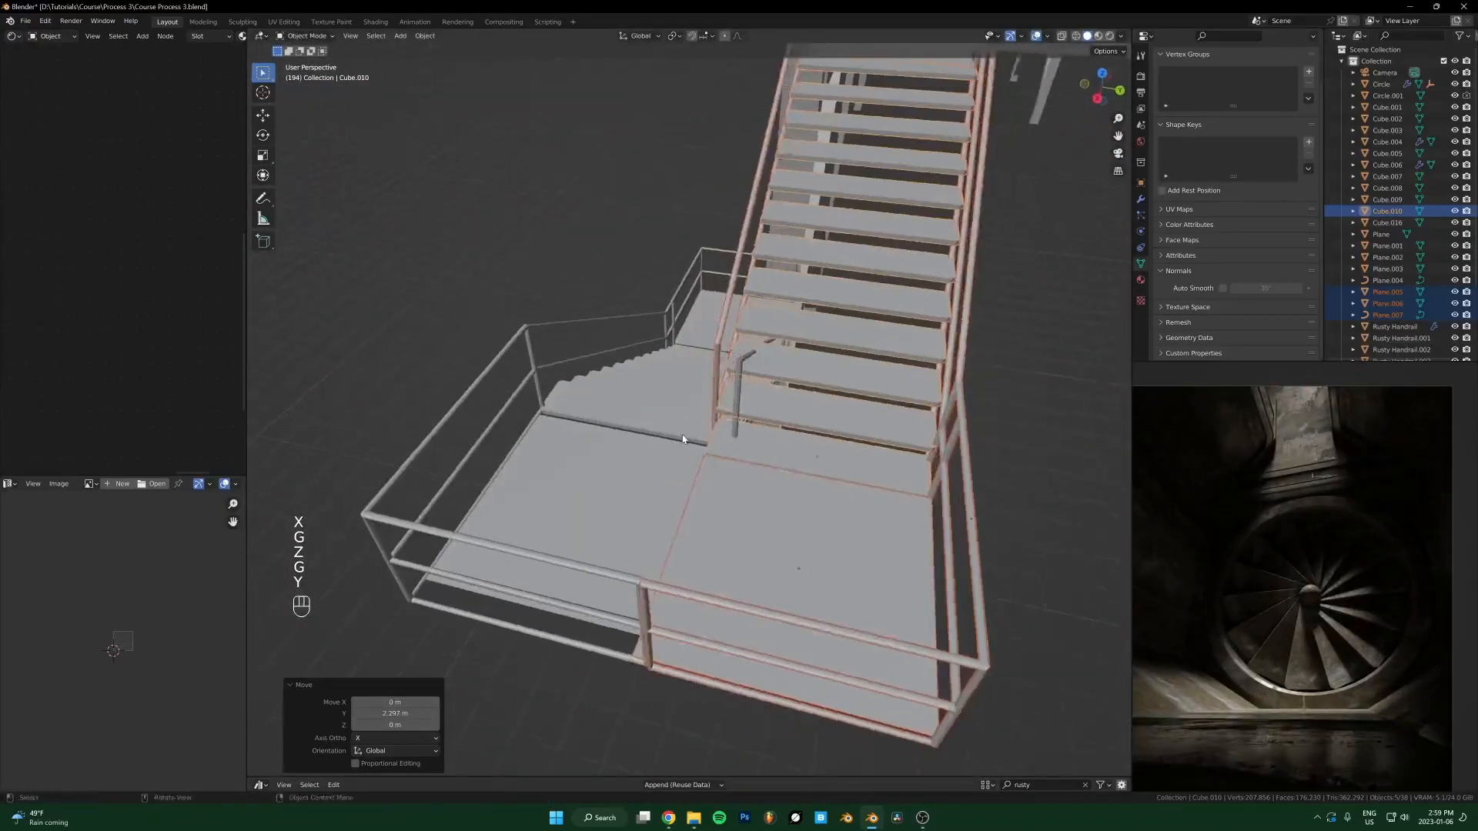
key("g")
key("y")
left_click(712, 440)
Step: Fine-tune the copied flight's height so the two adjoining landings are level
scroll(730, 494, "down", 4)
middle_click_drag(730, 495, 780, 460)
key("g")
key("z")
left_click(773, 452)
key("g")
key("y")
key("x")
key("Escape")
Step: Stretch the lower flight's upper landing slab along X and shift it along X to fit inside its railing
left_click(875, 488)
scroll(780, 459, "up", 2)
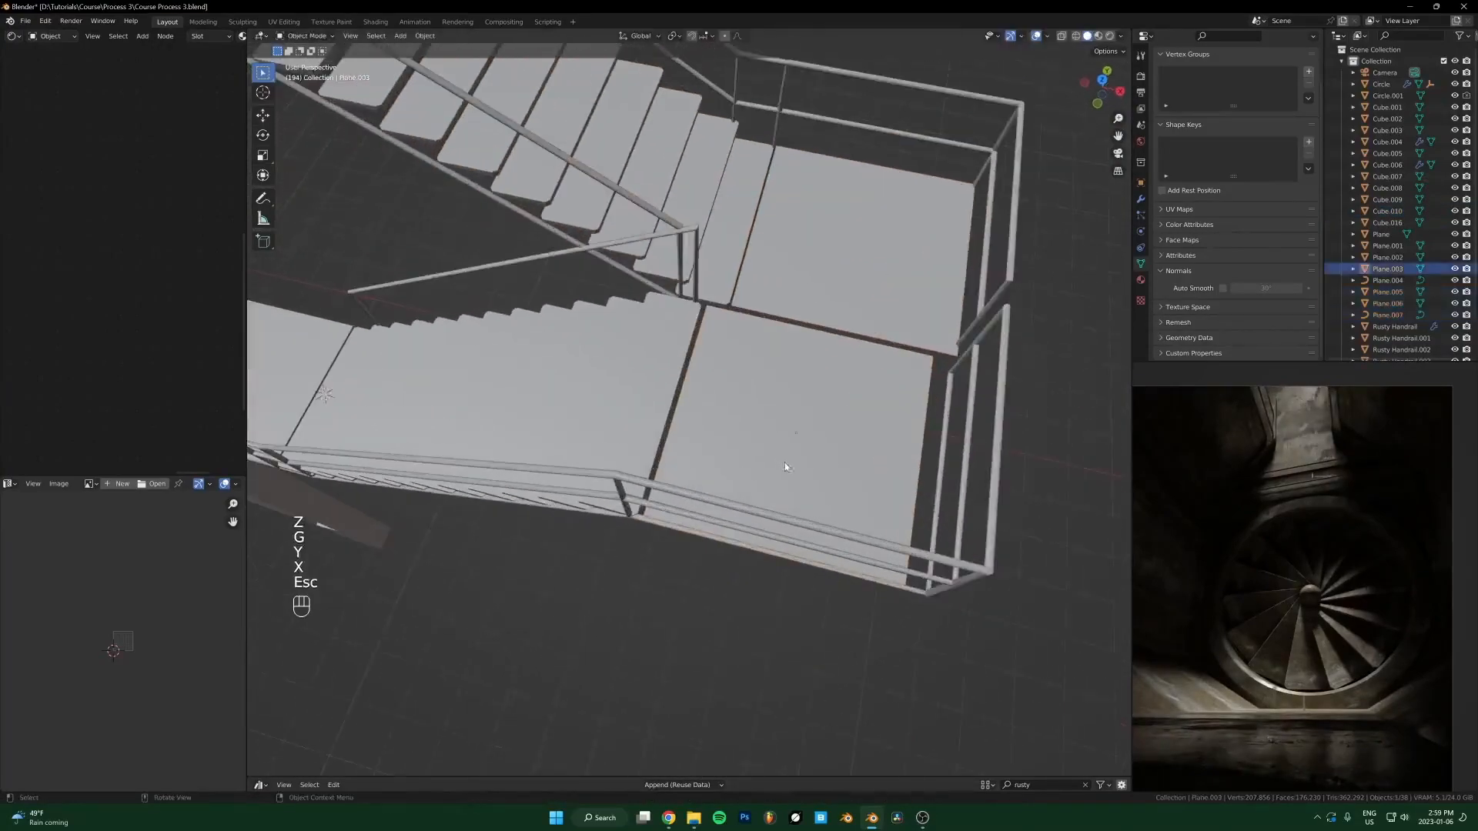
scroll(755, 426, "down", 4)
middle_click_drag(923, 419, 819, 390)
scroll(828, 388, "up", 2)
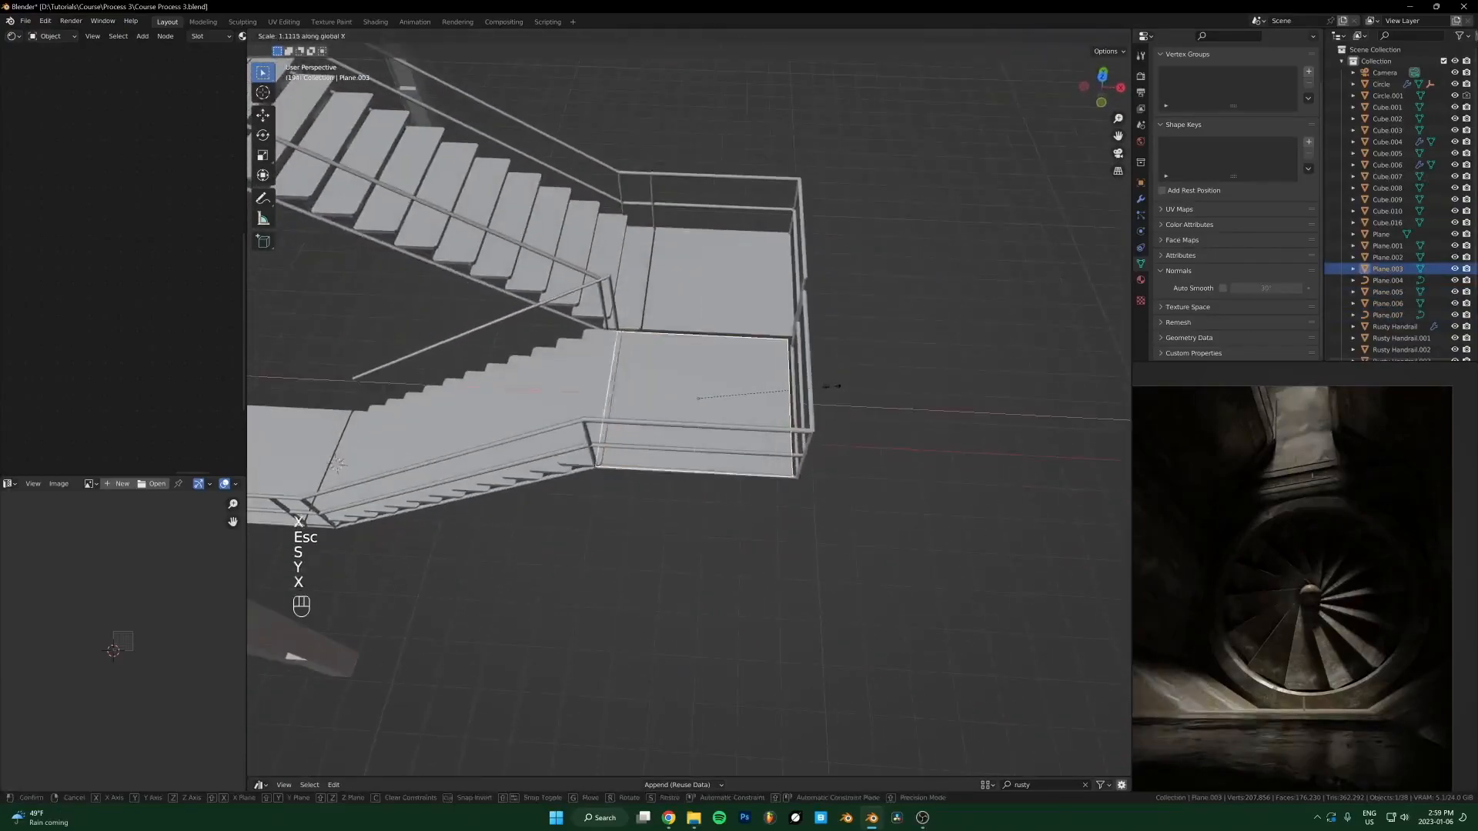
left_click(832, 385)
key("g")
key("x")
left_click(723, 395)
Step: Adjust the upper landing slab's height and extrude its face to give it thickness
key("g")
key("z")
middle_click_drag(723, 395, 677, 478)
key("Tab")
left_click(785, 447)
key("Tab")
Step: Shift one side face of the upper landing slab along X
key("Tab")
key("3")
key("g")
key("y")
left_click(850, 401)
key("Tab")
Step: Extrude the lower landing's face to give the slab thickness, and try shifting the slab along Z
scroll(820, 428, "down", 5)
scroll(676, 561, "up", 5)
scroll(695, 381, "down", 6)
left_click(677, 478)
scroll(678, 477, "up", 5)
key("Tab")
key("3")
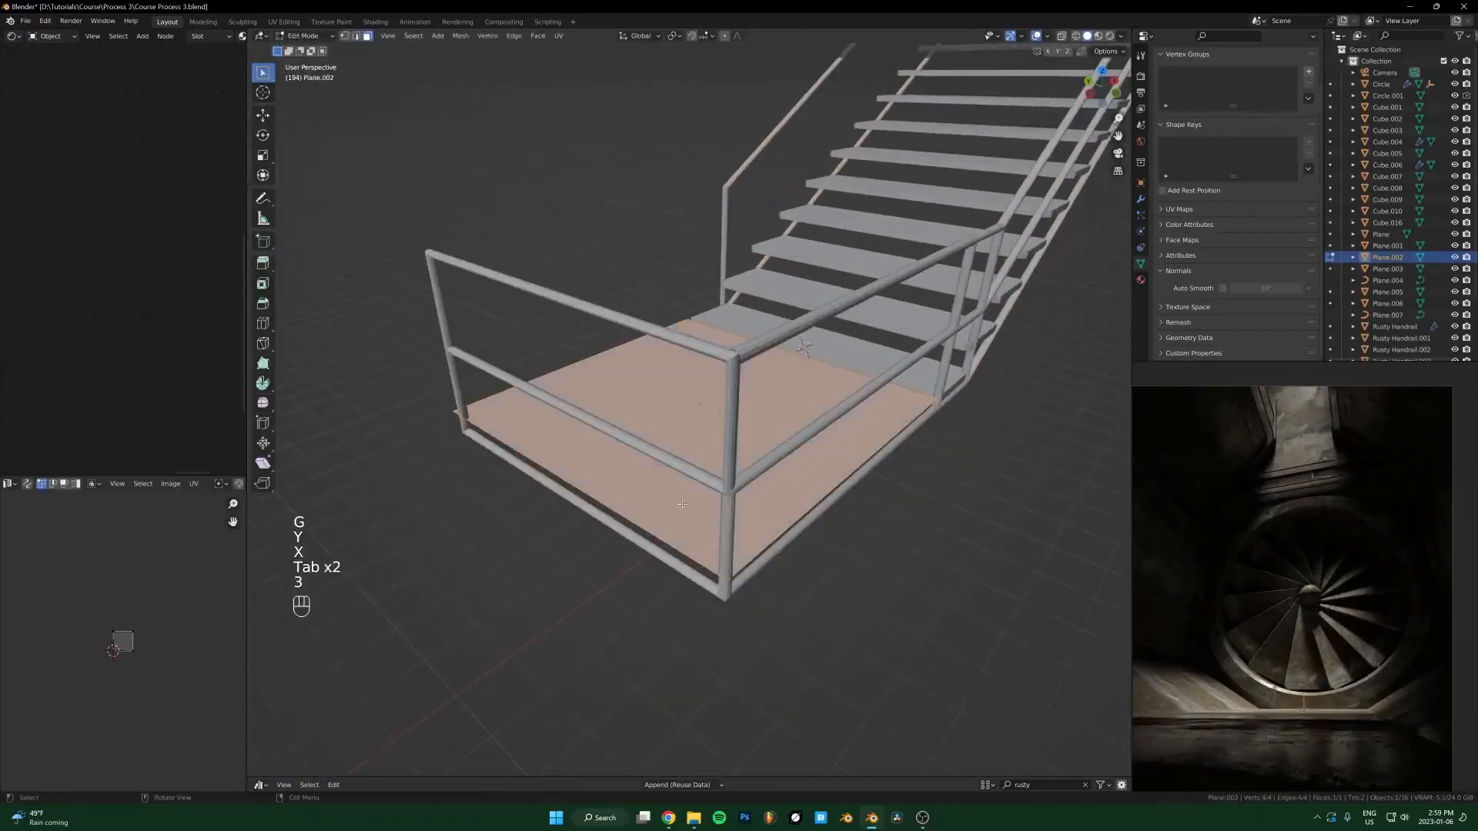
middle_click_drag(712, 562, 619, 263)
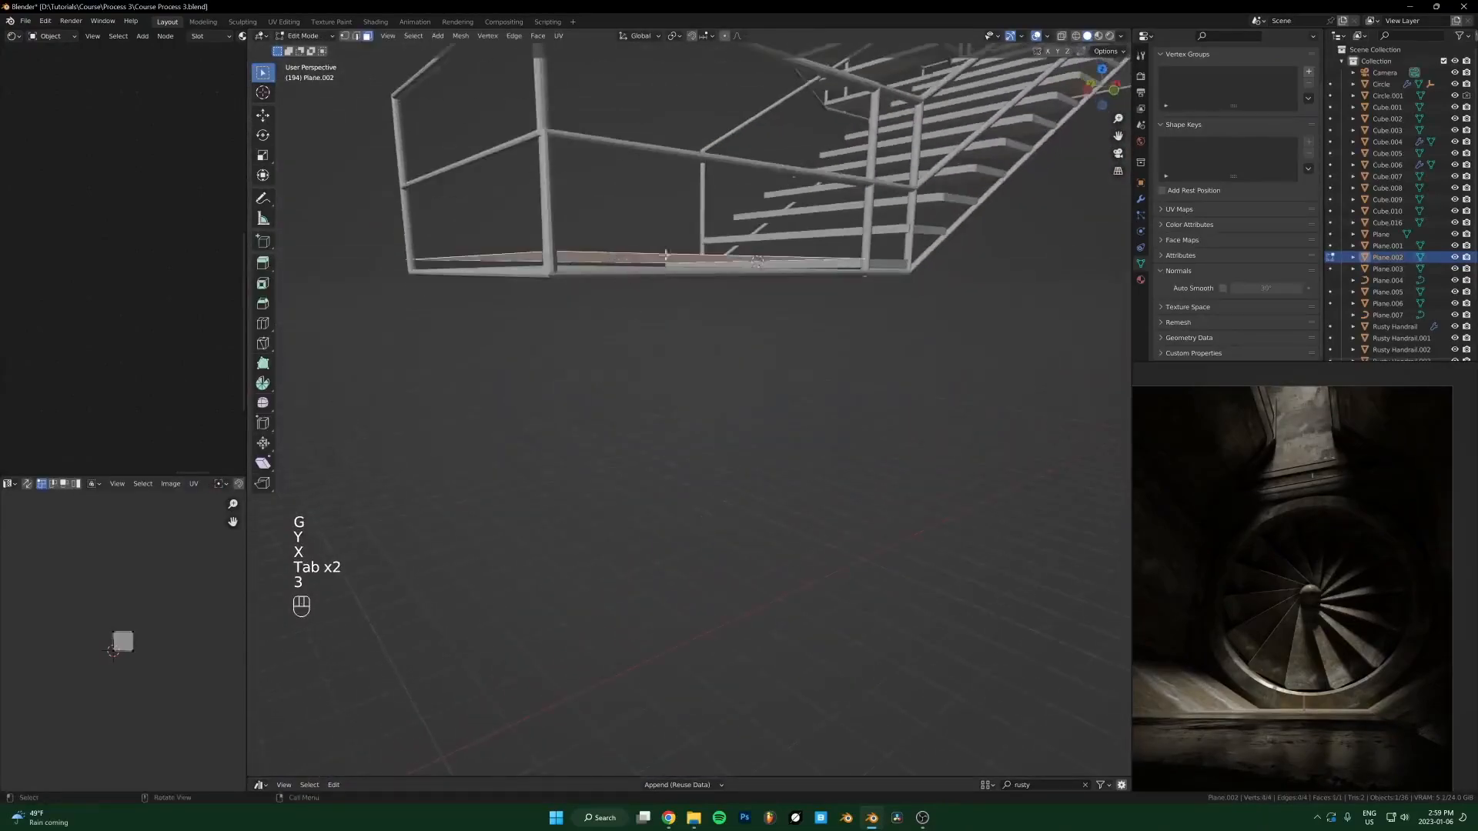
left_click(731, 310)
key("Tab")
key("g")
key("z")
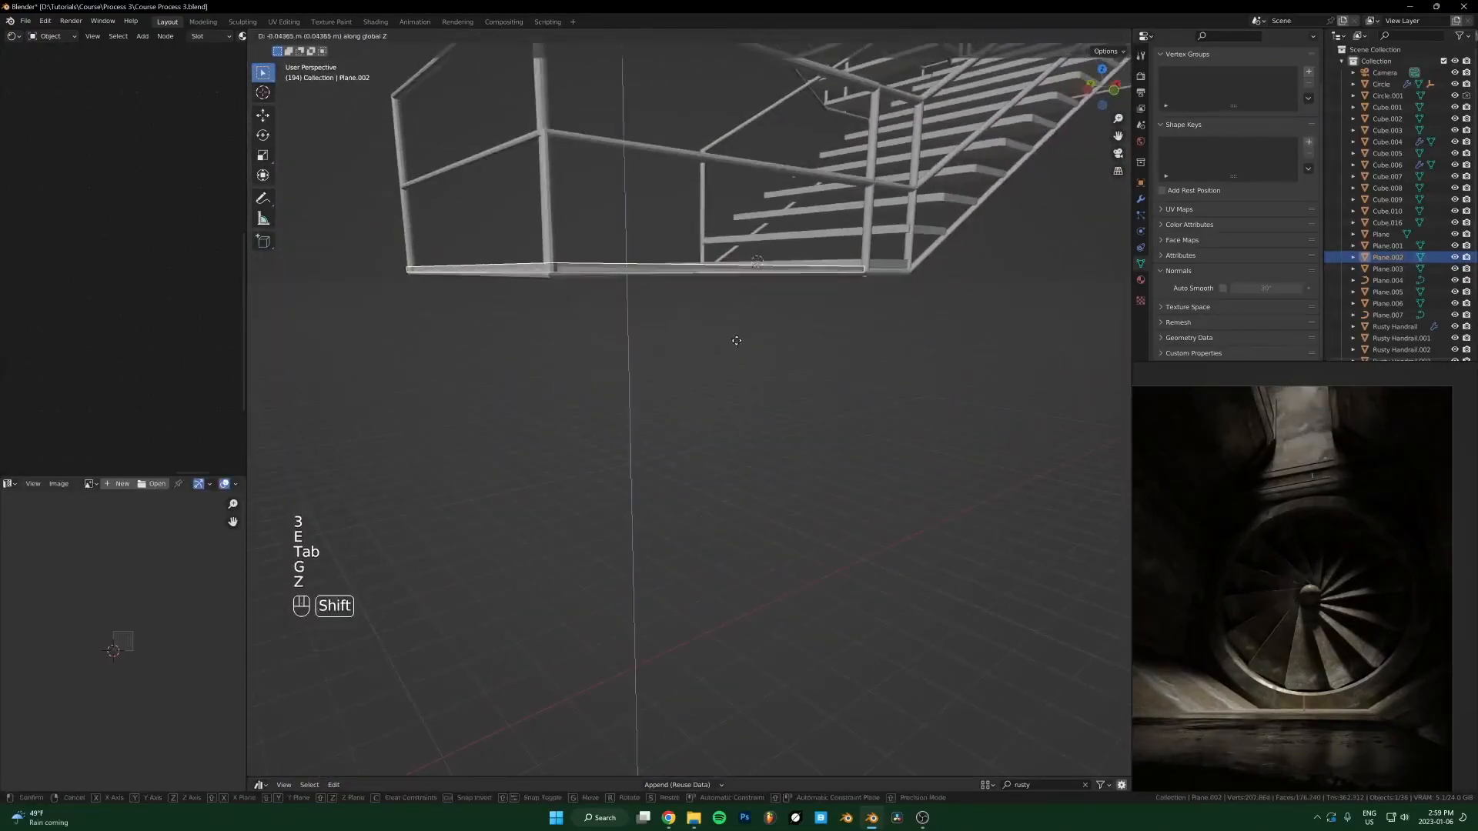
key("Escape")
middle_click_drag(638, 269, 742, 349)
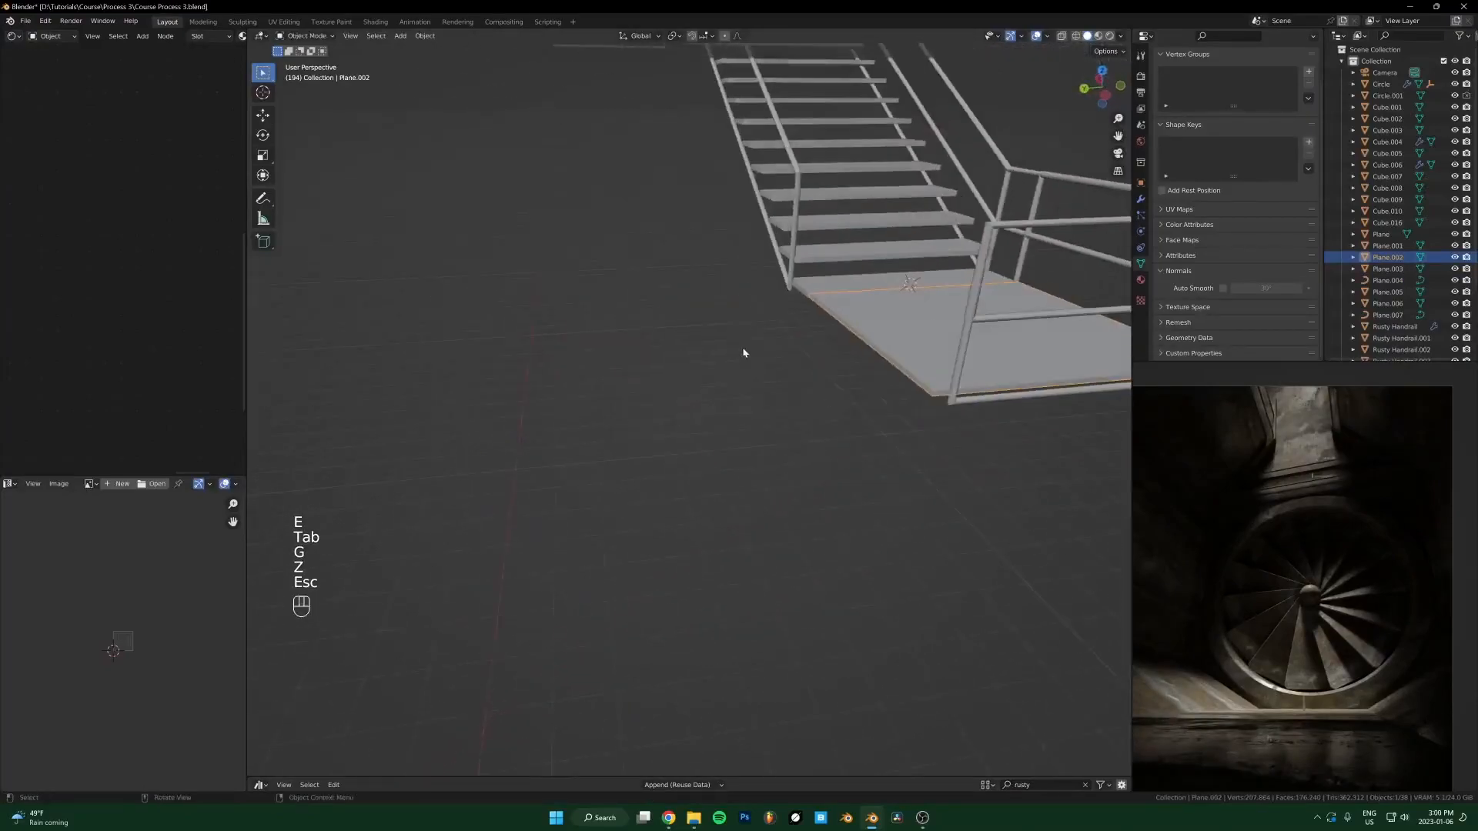
key("Tab")
key("3")
left_click(858, 344)
key("Tab")
Step: Link the copied flight's two landing slabs to the object data of the thickened slabs in the lower flight
middle_click_drag(854, 343, 698, 245)
scroll(681, 348, "down", 3)
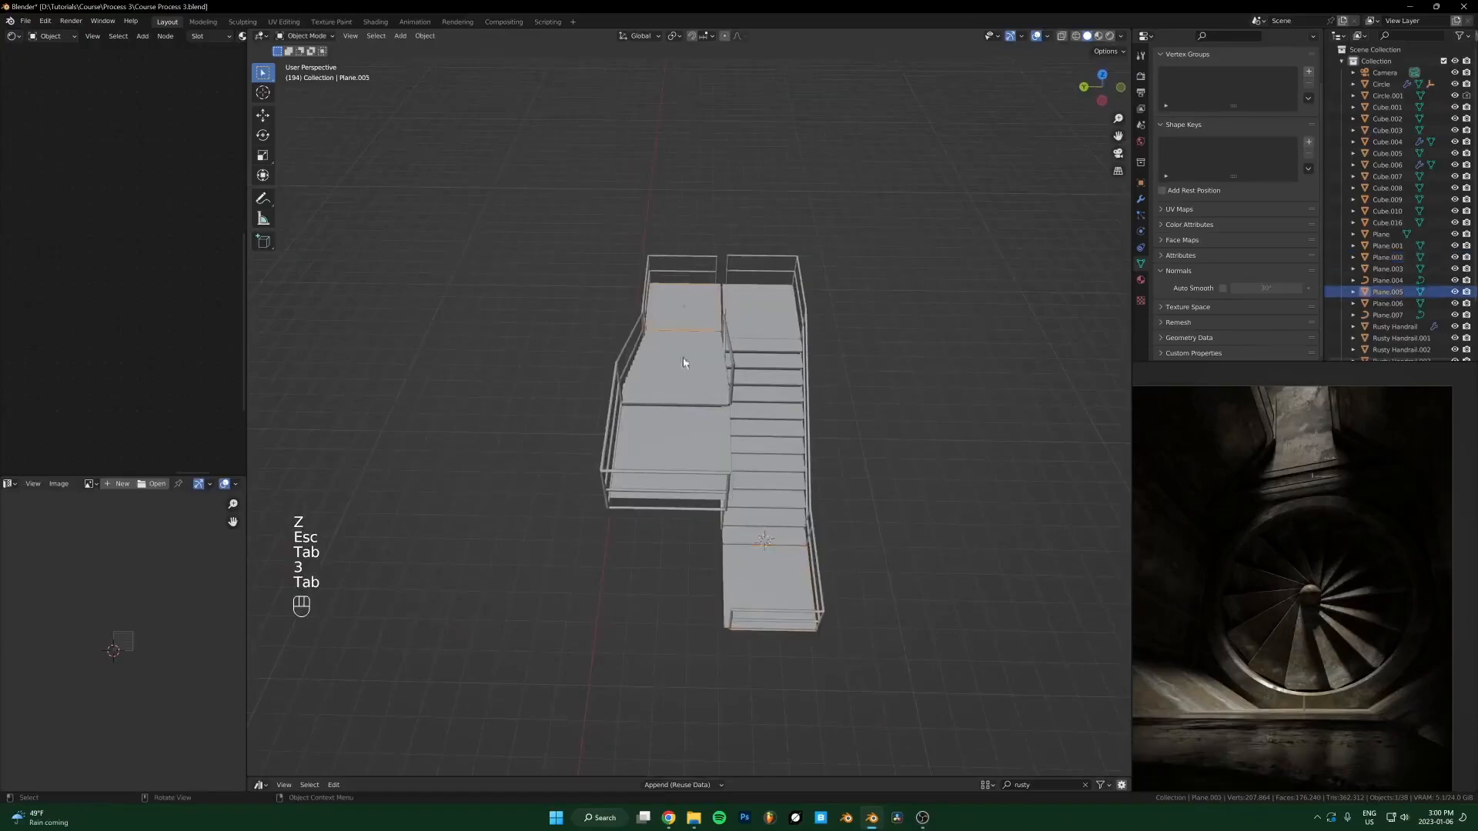
middle_click_drag(753, 323, 635, 378)
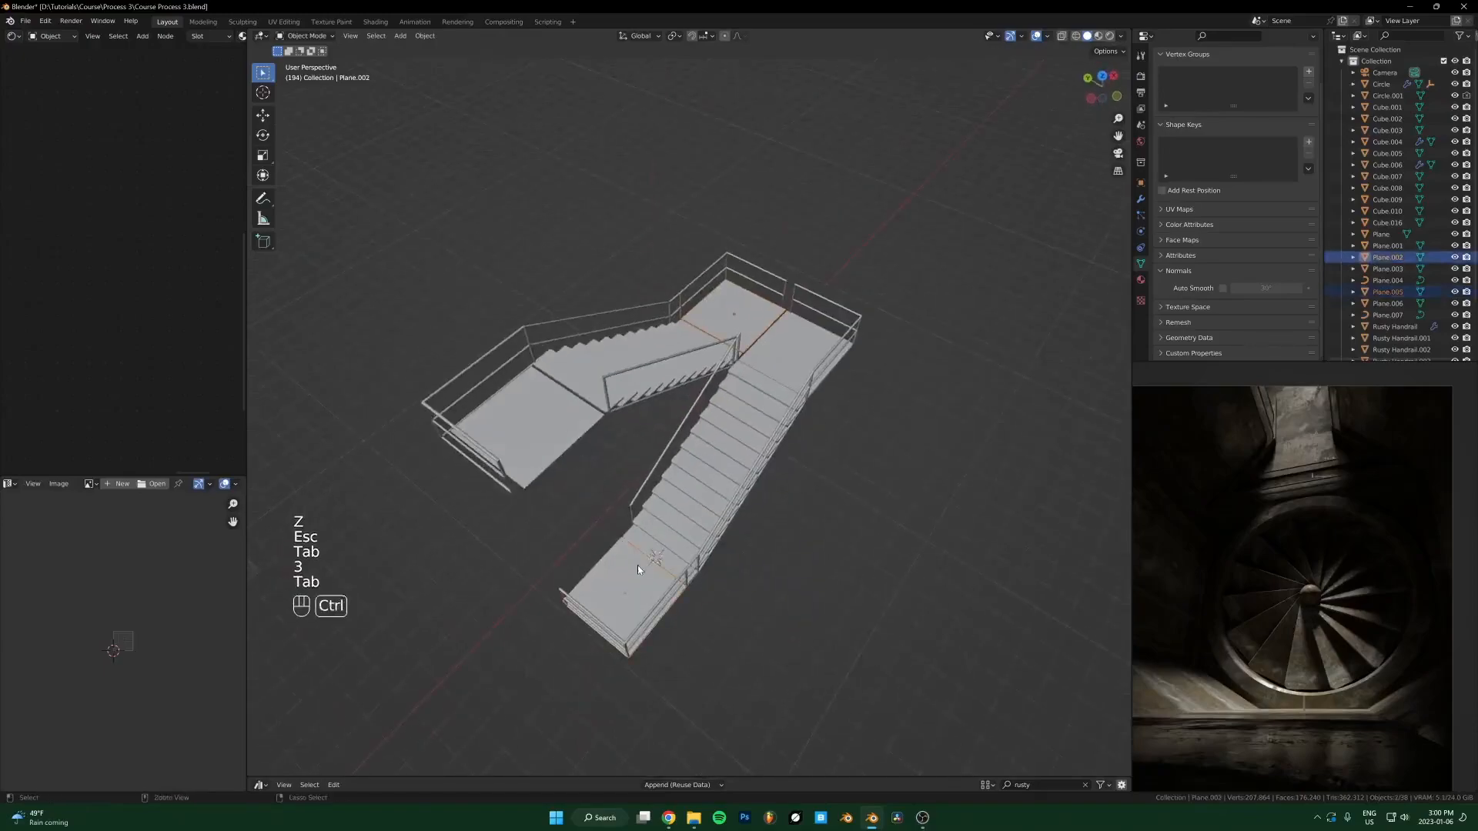
key("ctrl+l")
left_click(796, 334)
scroll(793, 343, "up", 3)
middle_click_drag(789, 351, 705, 423)
scroll(585, 428, "down", 2)
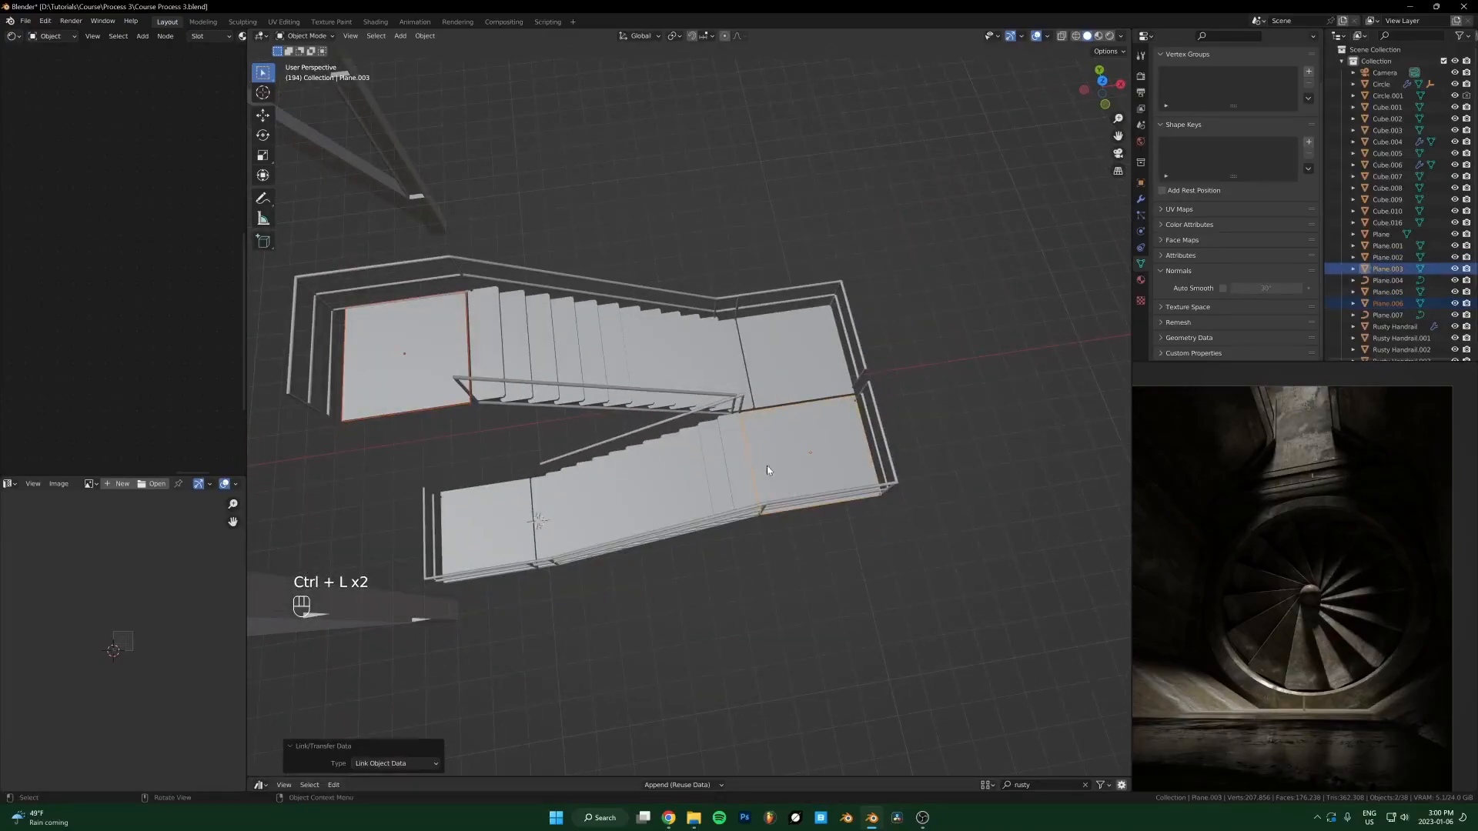
Step: Delete the copied upper flight together with its landings and railings
middle_click_drag(647, 506, 515, 316)
left_click(907, 315)
scroll(652, 265, "down", 5)
scroll(652, 265, "up", 5)
key("x")
left_click(730, 248)
scroll(515, 316, "down", 2)
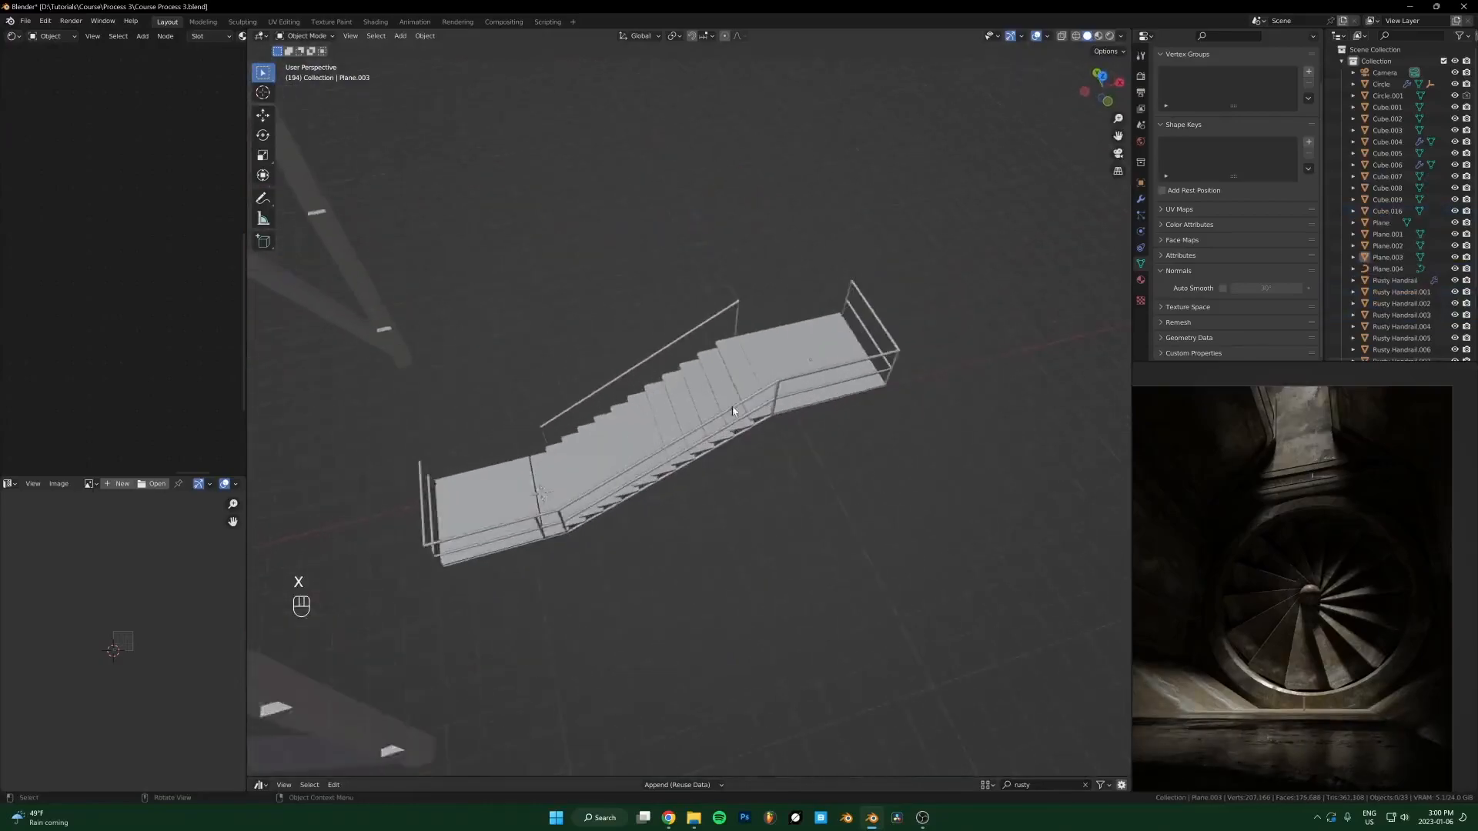
Step: Select the remaining staircase flight with its landings and railings, and save the file
middle_click_drag(945, 256, 921, 257)
left_click_drag(954, 243, 499, 535)
middle_click_drag(499, 535, 662, 455)
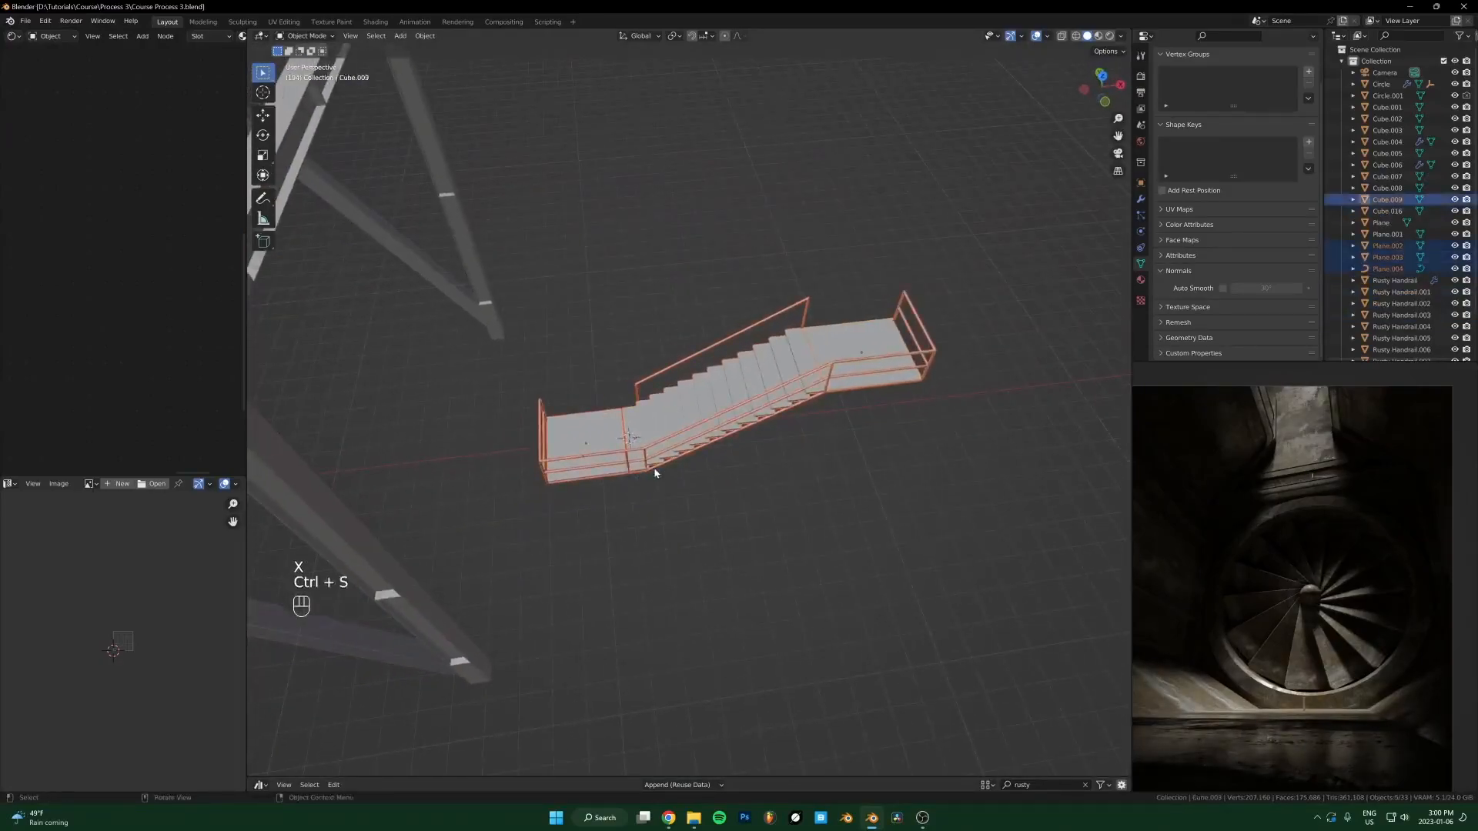
scroll(643, 479, "up", 4)
key("Tab")
key("3")
scroll(684, 508, "up", 2)
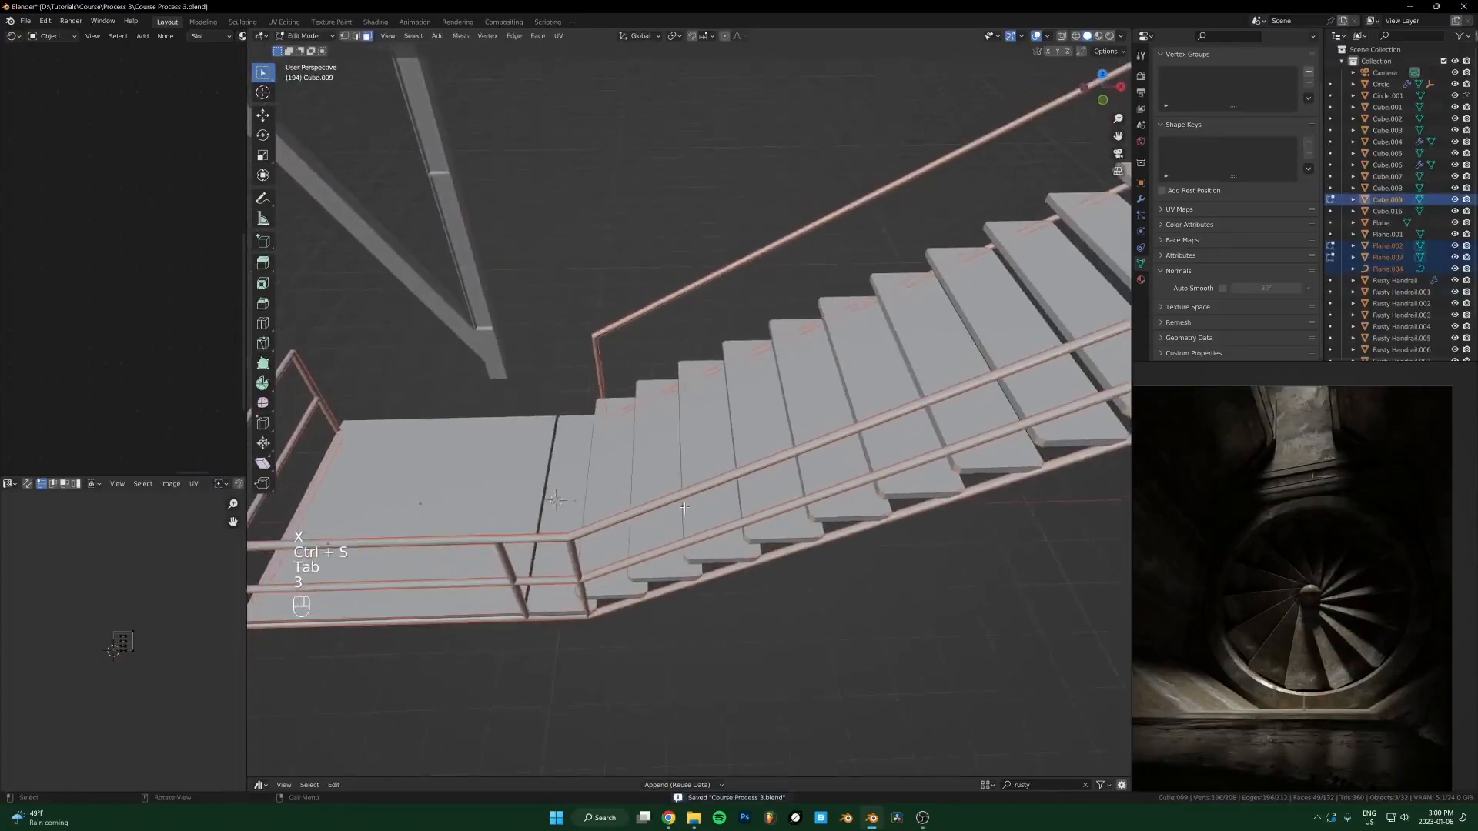
key("Tab")
scroll(482, 479, "down", 3)
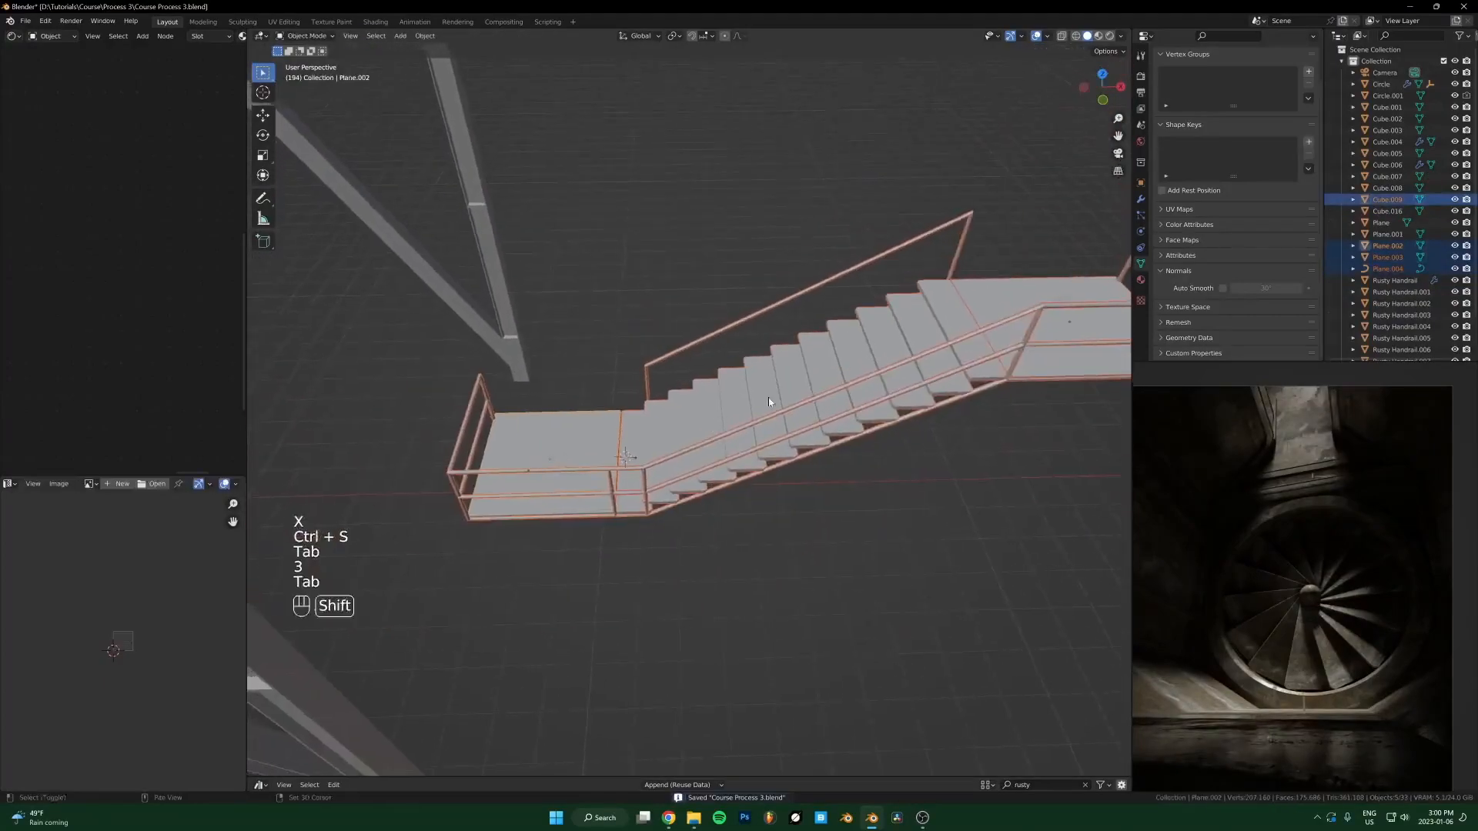
middle_click_drag(769, 401, 726, 436)
middle_click_drag(879, 495, 871, 462, "shift")
middle_click_drag(871, 462, 803, 410)
scroll(893, 452, "down", 3)
key("ctrl+s")
Step: Shift one part of the staircase slightly along Z
scroll(798, 386, "up", 4)
scroll(799, 370, "up", 2)
left_click(645, 359)
middle_click_drag(648, 362, 878, 436)
key("g")
key("z")
key("Escape")
key("g")
key("z")
left_click(795, 404)
Step: Make all the staircase parts single-user for both object and object data
left_click(986, 417)
middle_click_drag(986, 416, 481, 531)
left_click(485, 600)
left_click(538, 577)
left_click(707, 394, "shift")
scroll(709, 390, "up", 3)
scroll(654, 402, "down", 10)
middle_click_drag(616, 408, 777, 488)
left_click_drag(856, 190, 653, 533)
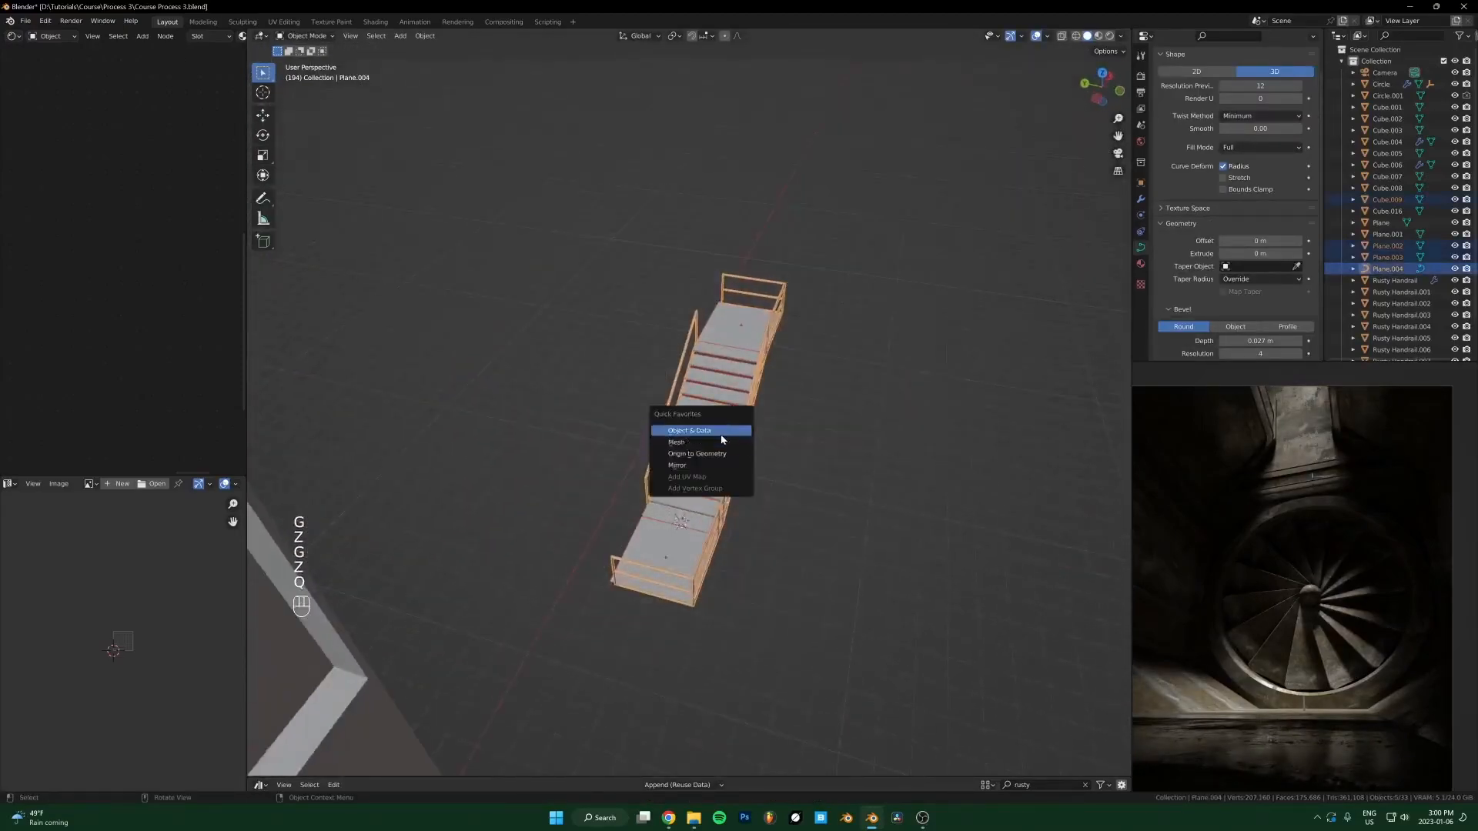
left_click(720, 436)
Step: Save the file, then convert the staircase parts to mesh and join them into one object
middle_click_drag(778, 435, 697, 474)
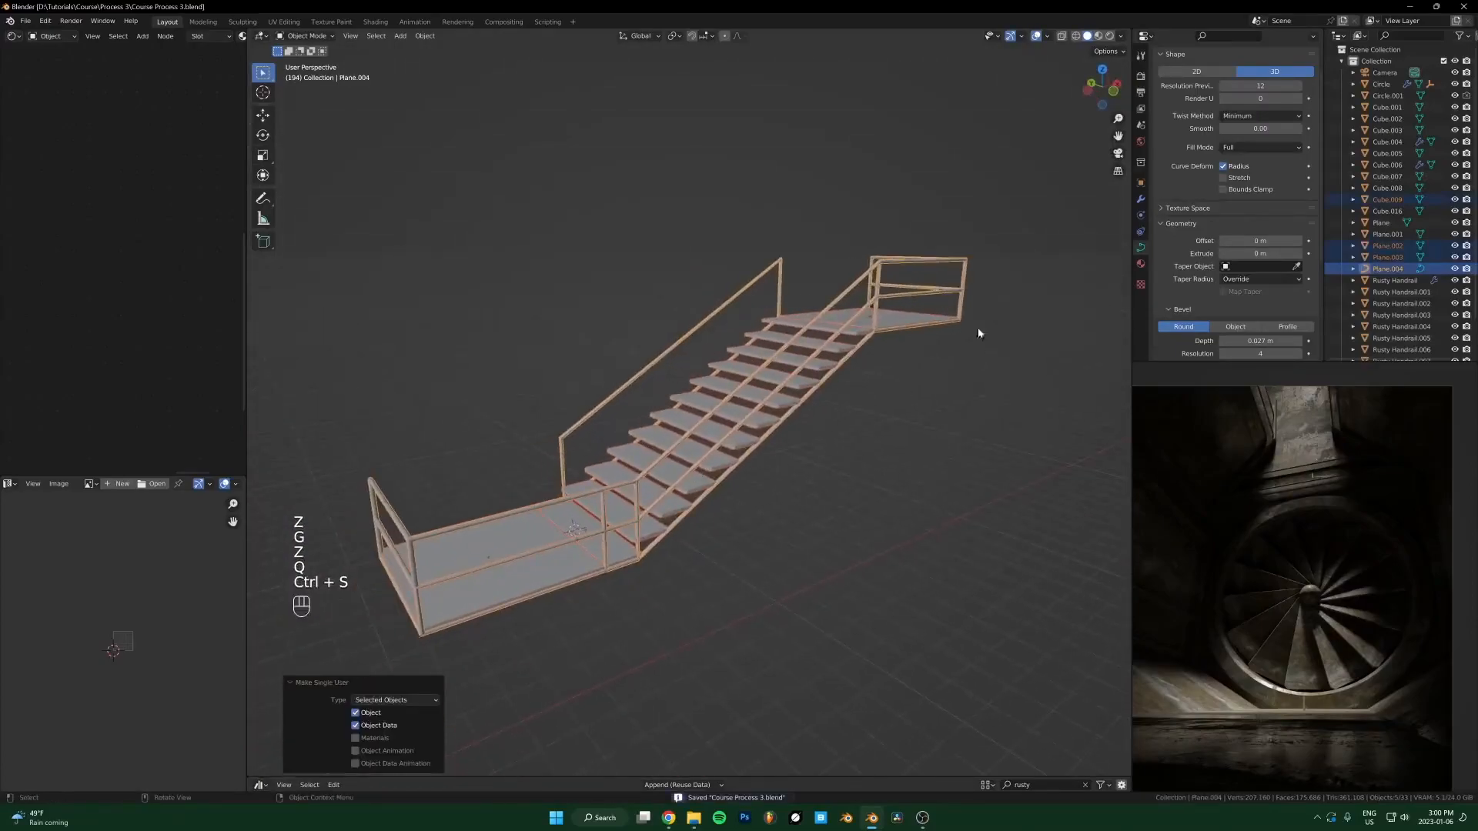
scroll(746, 358, "down", 4)
left_click(731, 367)
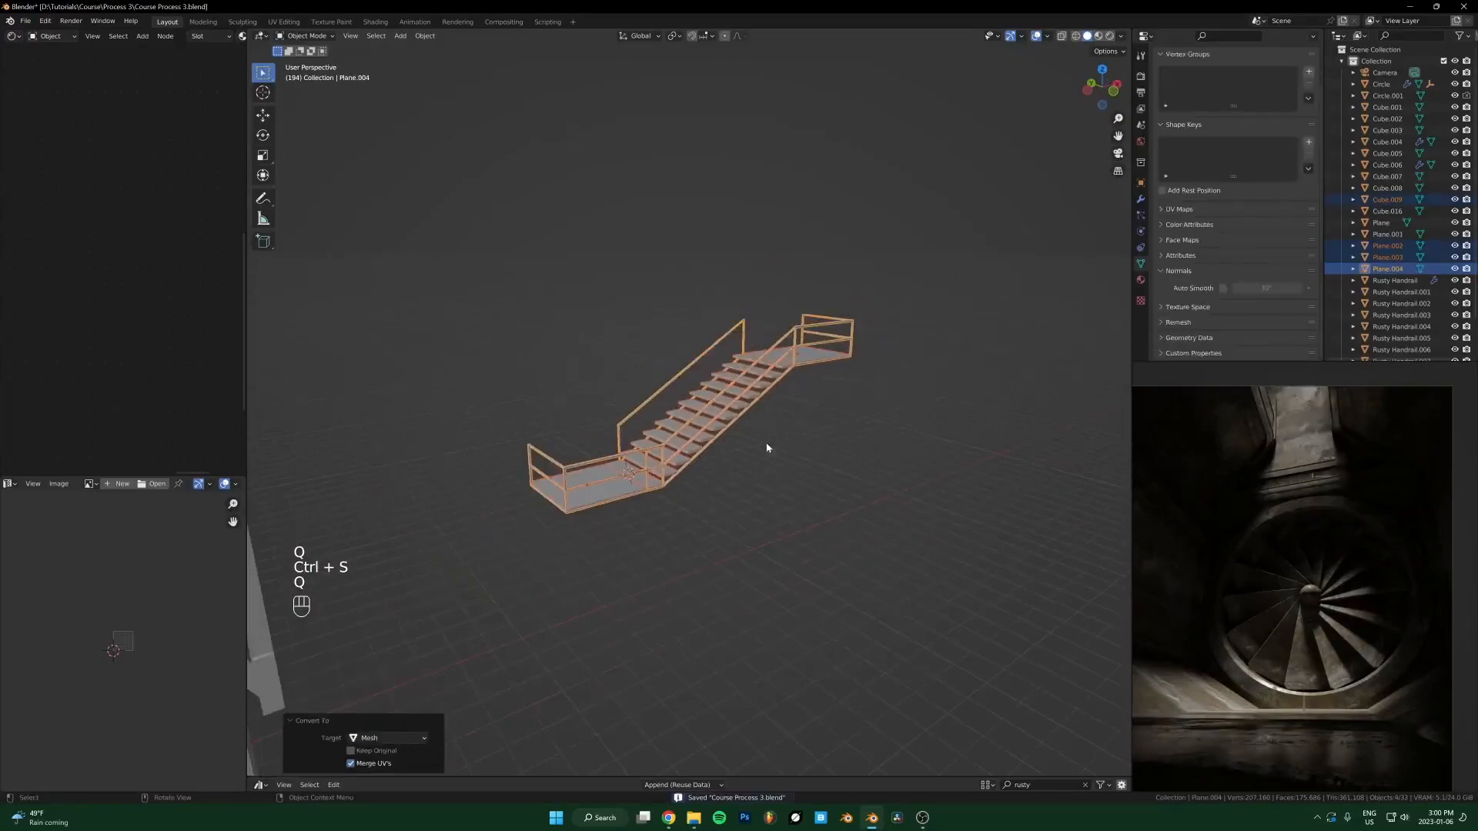
scroll(758, 434, "up", 5)
key("ctrl+j")
Step: Apply the joined staircase's scale and set its origin to its geometry
key("ctrl+a")
left_click(732, 429)
scroll(801, 419, "down", 4)
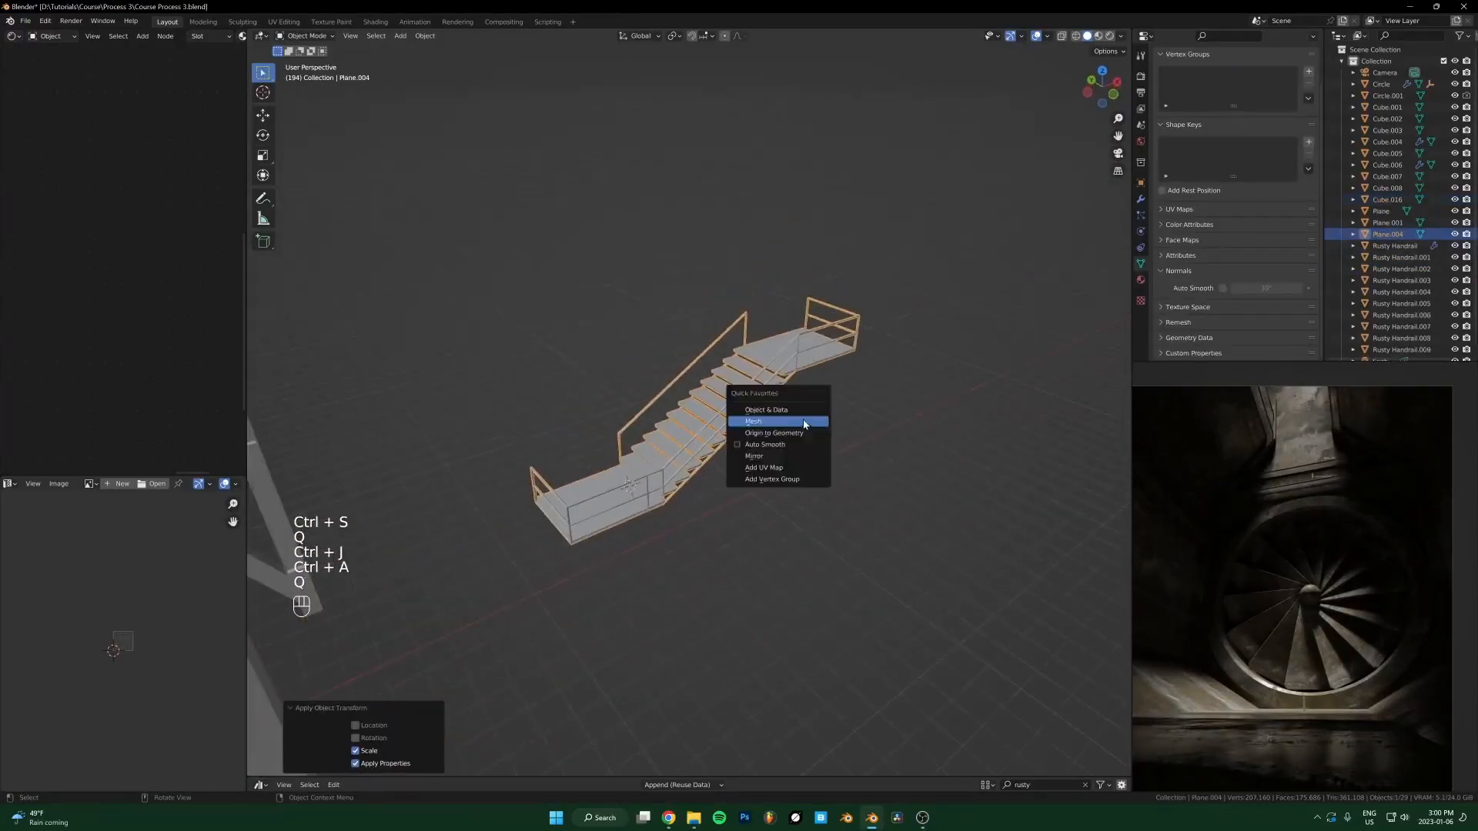
left_click(801, 435)
Step: Move the joined staircase along X to the base of the braced frame tower
middle_click_drag(779, 515, 539, 543)
key("g")
key("Escape")
scroll(739, 442, "down", 2)
scroll(724, 447, "down", 2)
middle_click_drag(655, 462, 942, 419, "shift")
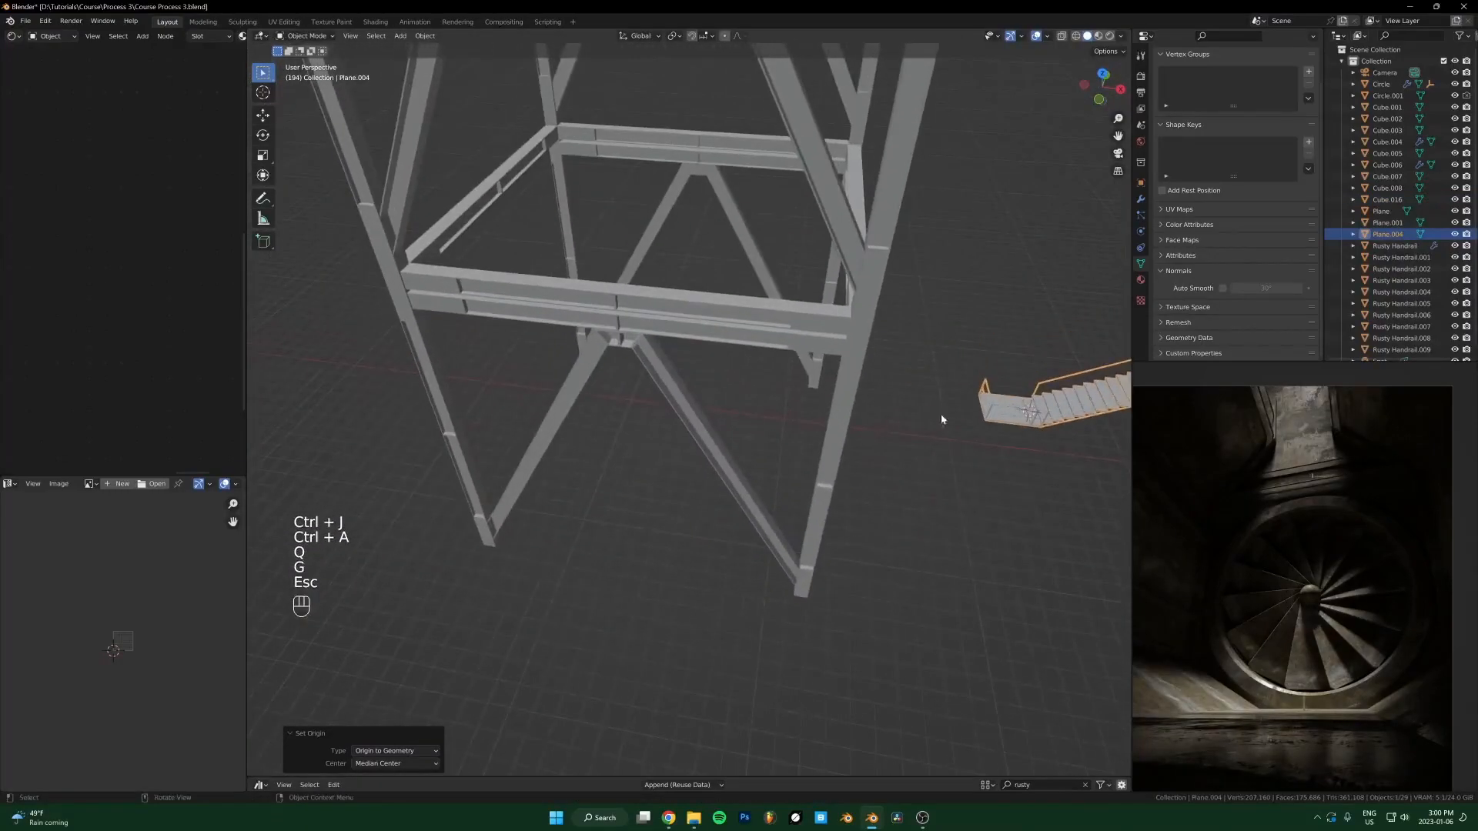
key("x")
left_click(589, 369)
Step: Scale the two stacked braced frames down to 0.5
left_click(604, 269)
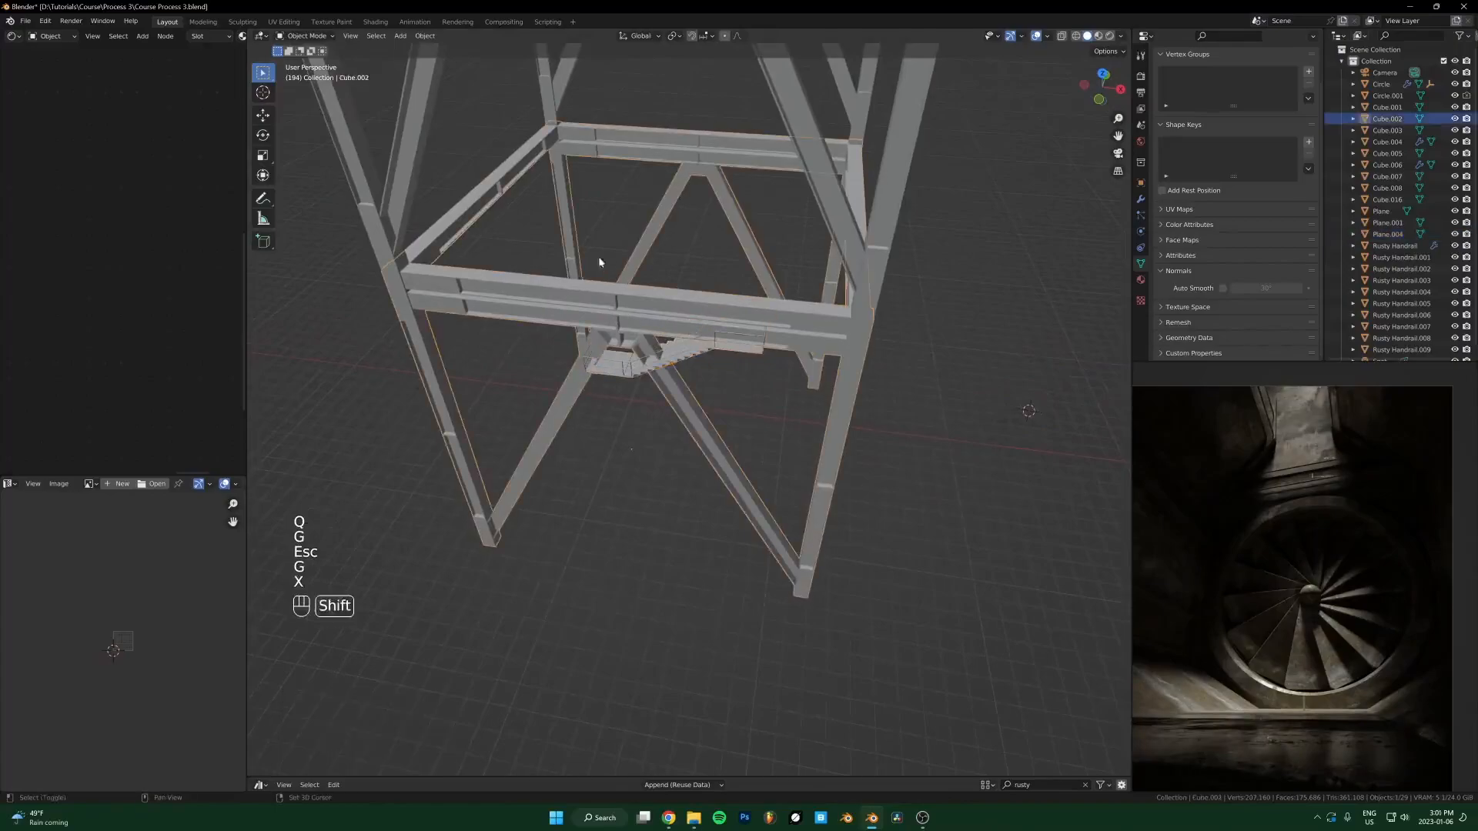
left_click(378, 242, "shift")
type("s.5")
key("Return")
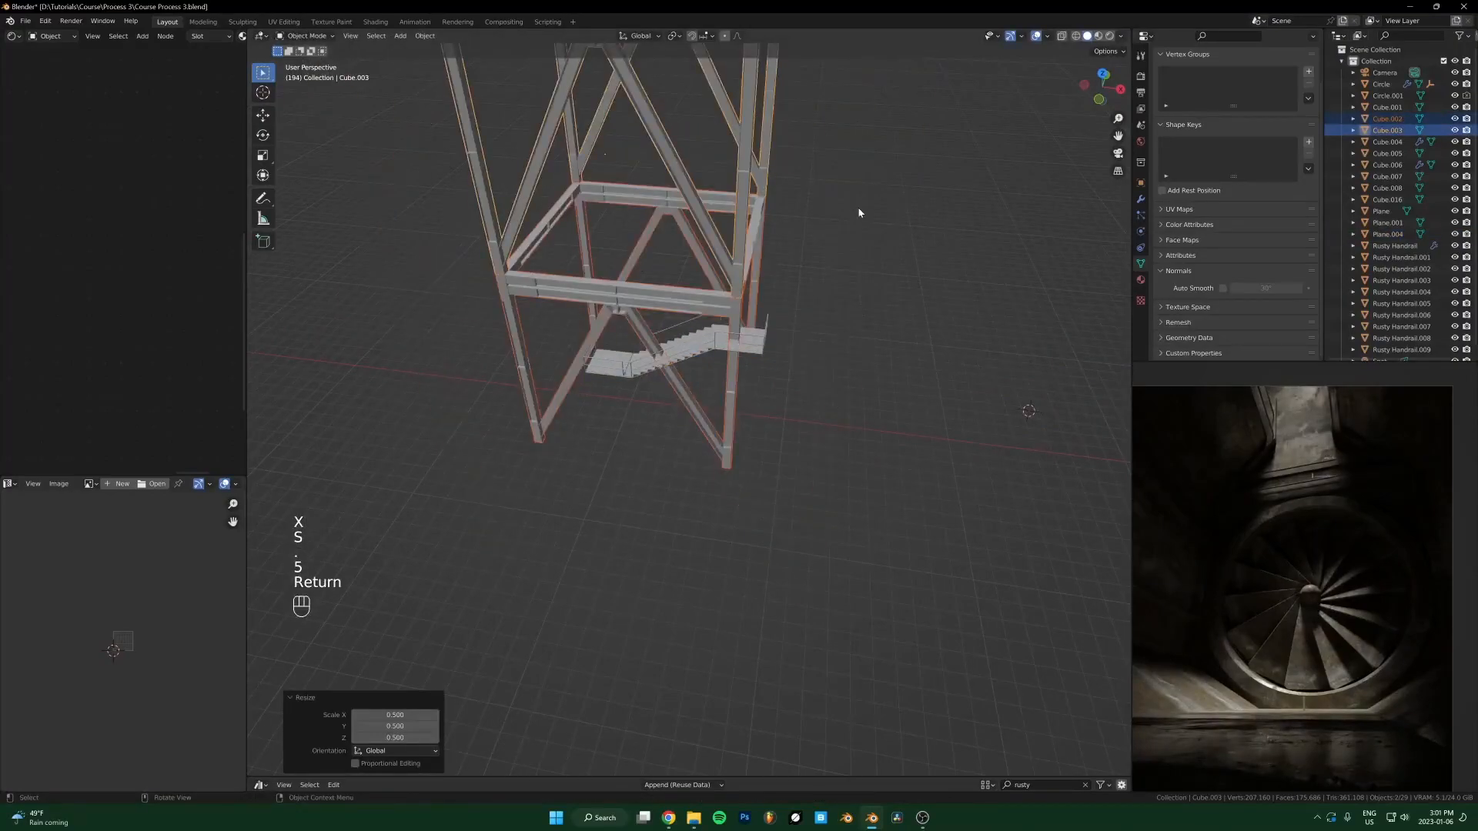
Step: Move the staircase in the horizontal plane to position it inside the lower frame
left_click(679, 358)
middle_click_drag(678, 359, 681, 362)
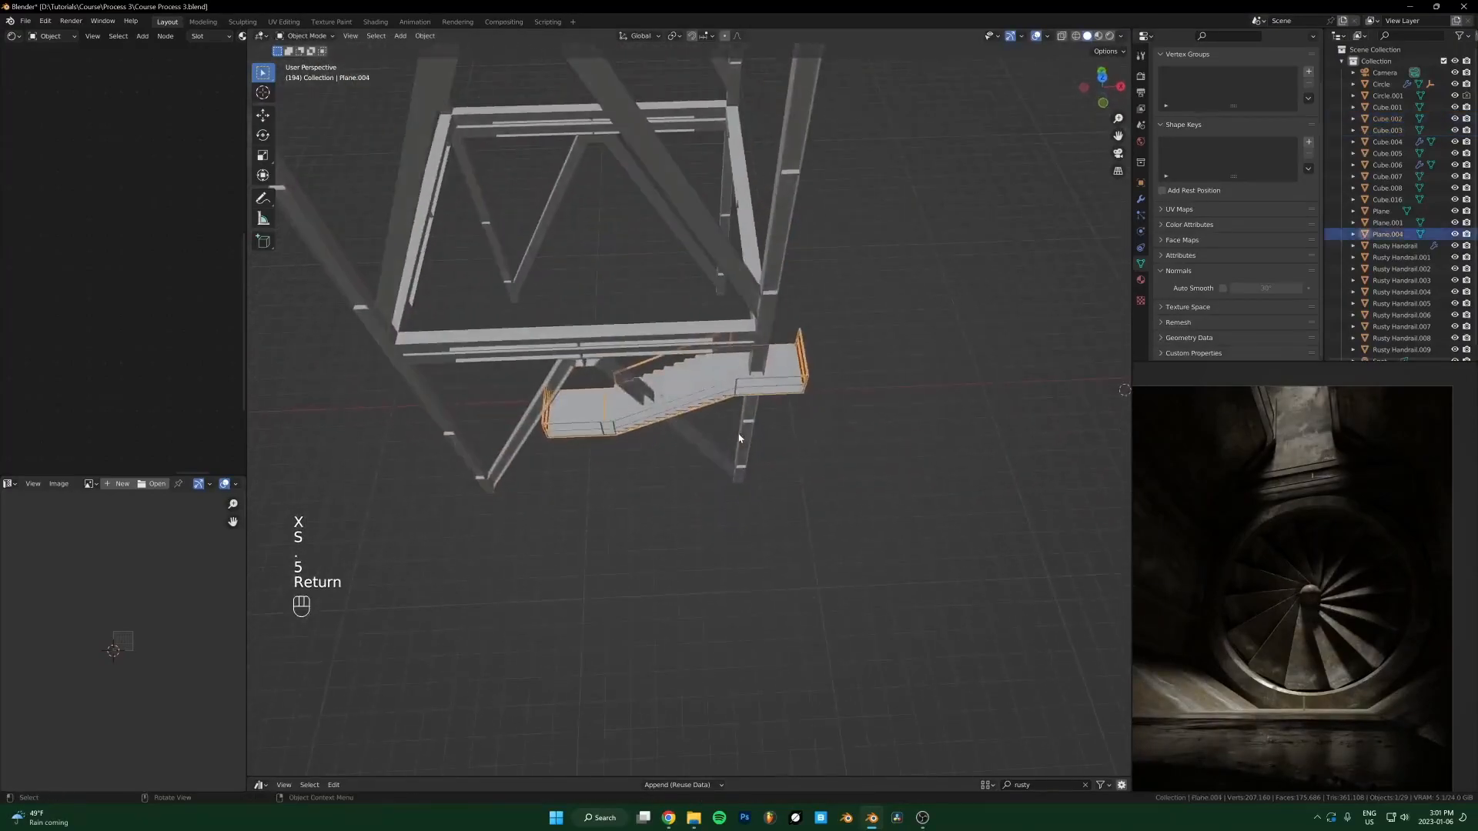
key("g")
key("shift+z")
left_click(680, 362)
Step: Lower the staircase along Z to rest its bottom landing at ground level
key("KP_1")
key("g")
key("z")
left_click(736, 673)
middle_click_drag(707, 699, 843, 517, "shift")
key("g")
key("z")
left_click(706, 561)
Step: Shift the staircase by about -0.99 m along Y
middle_click_drag(739, 477, 858, 403, "shift")
key("g")
key("x")
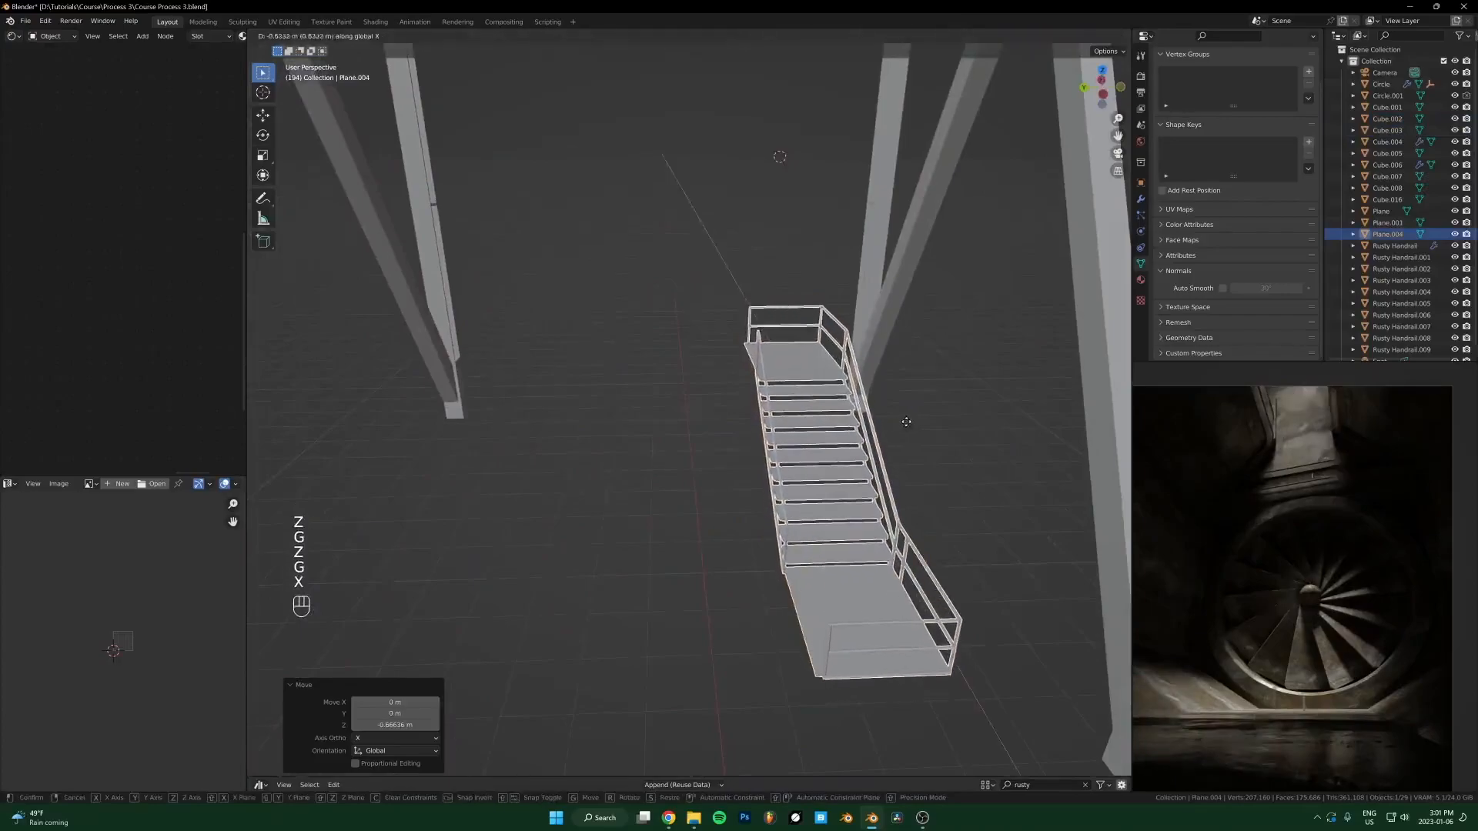
key("y")
left_click(880, 428)
Step: Duplicate the staircase flight and offset the copy about 2.02 m along Y, beside the original
middle_click_drag(889, 454, 858, 471)
key("shift+d")
key("x")
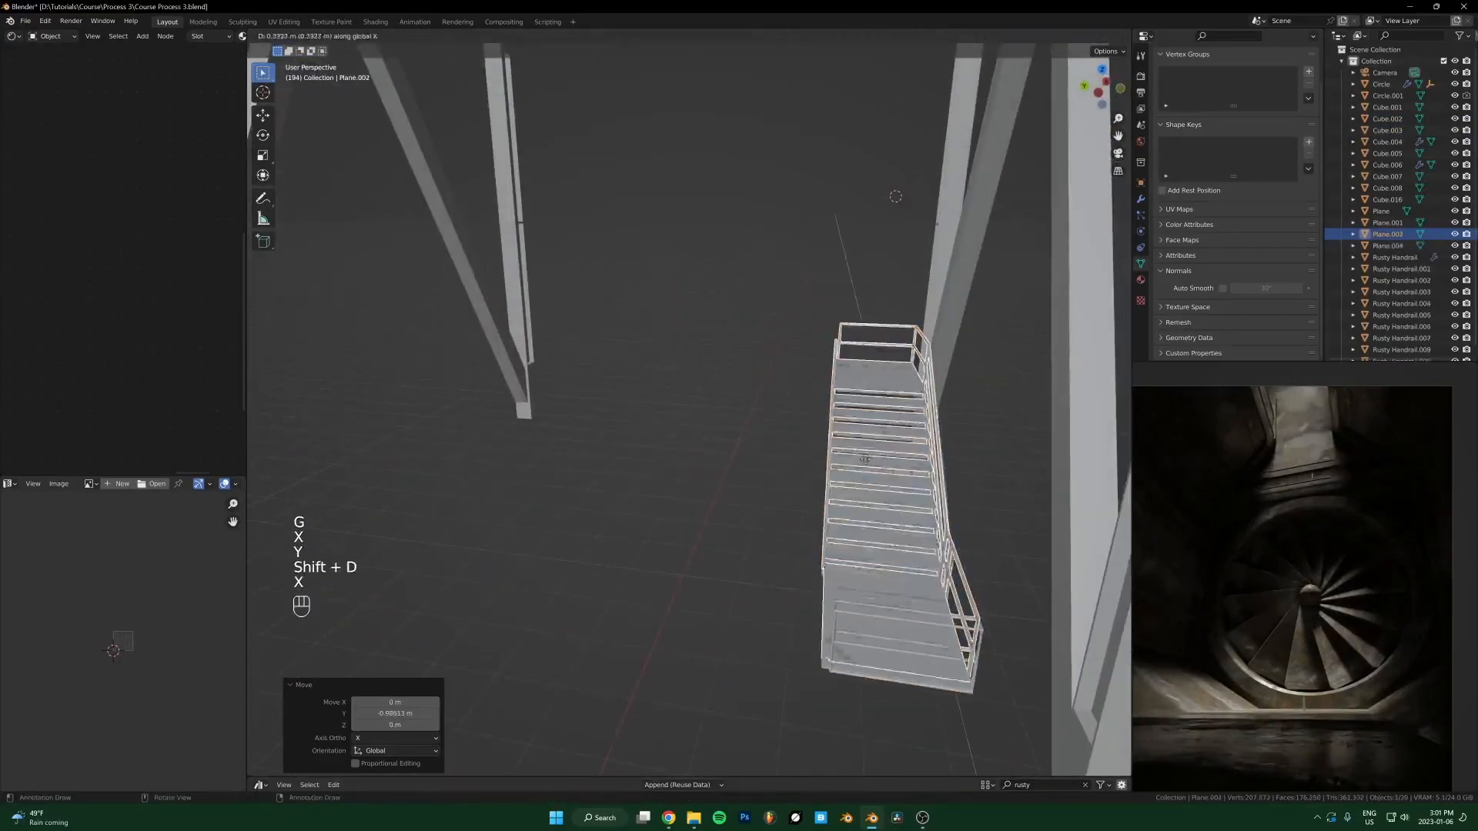
key("y")
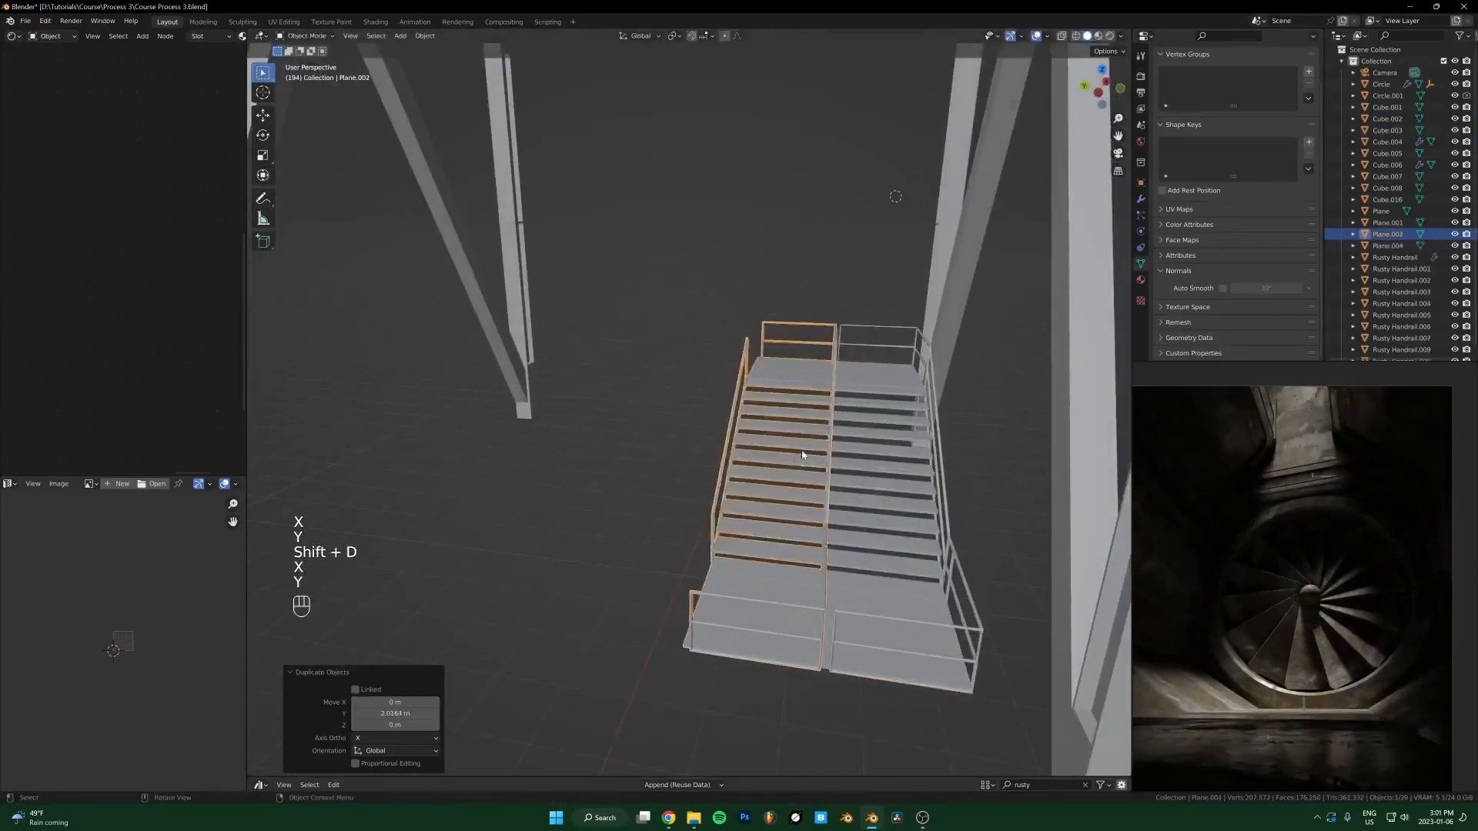
Step: Rotate the copied flight 180° about Z to make it climb in the opposite direction
key("x")
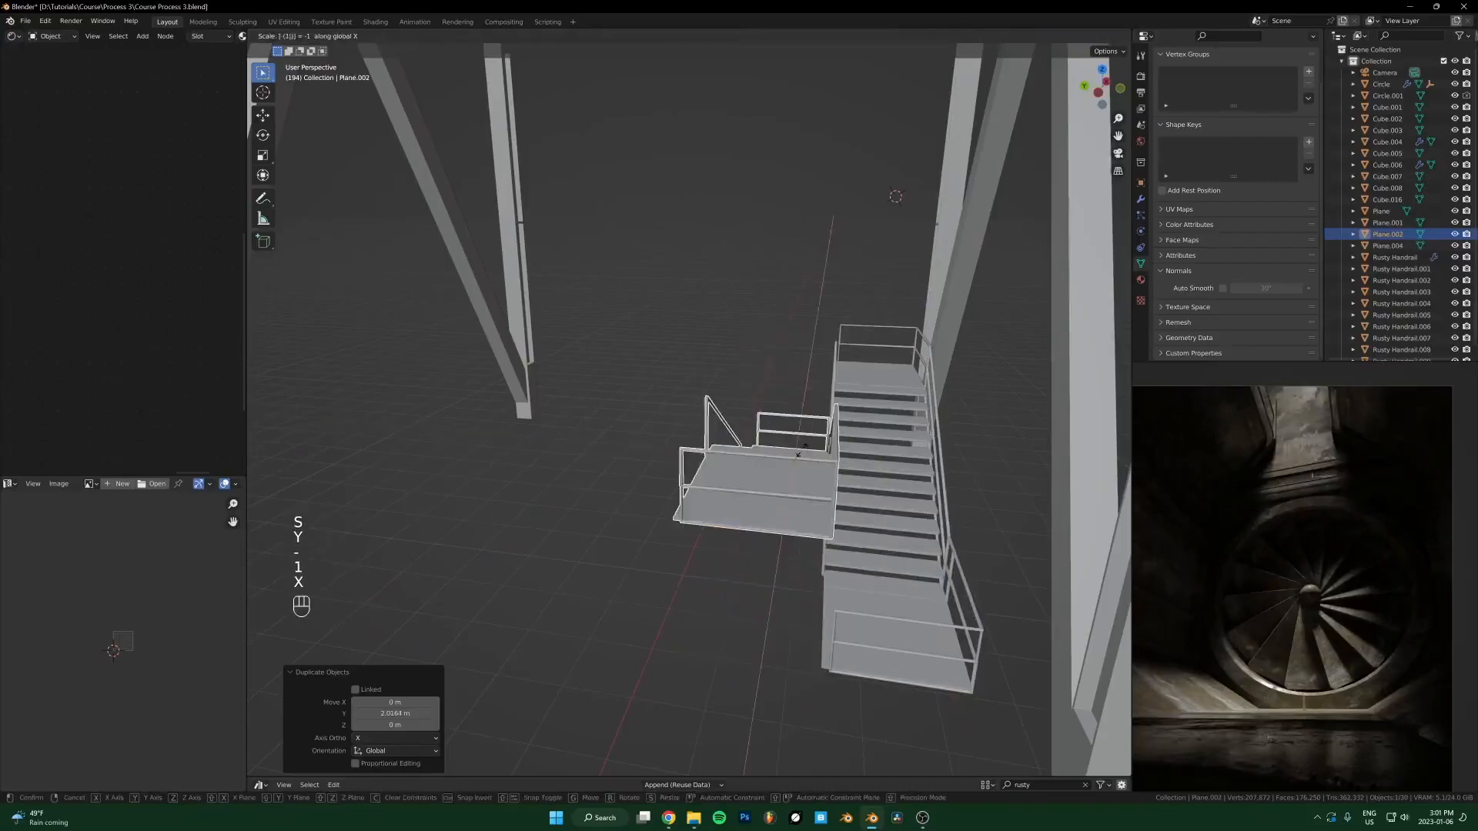
key("Escape")
type("rz180")
left_click(798, 449)
Step: Raise the rotated flight and line up its lower landing with the first flight's upper landing in front view
key("KP_1")
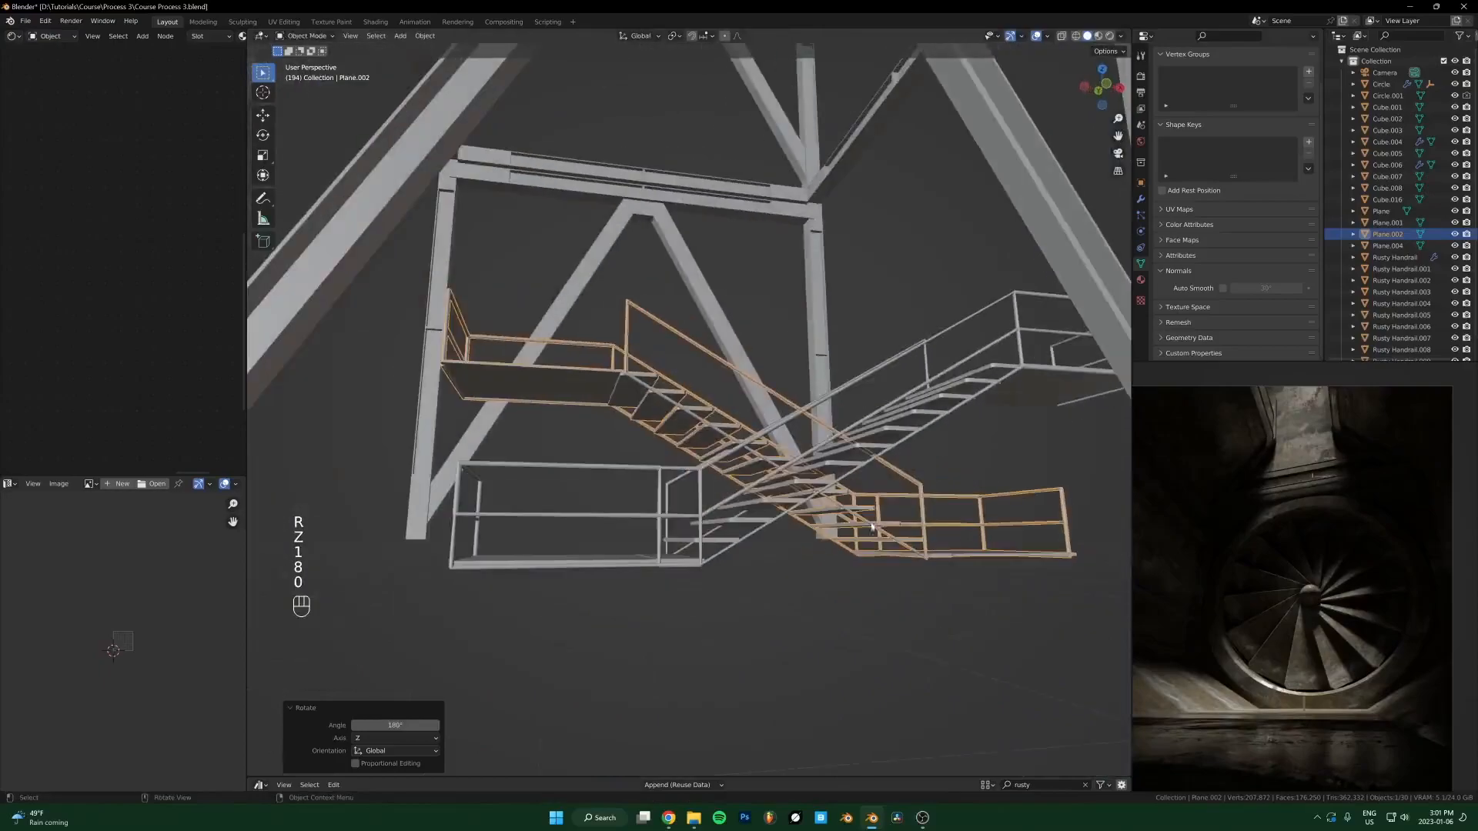
key("KP_3")
key("KP_1")
scroll(907, 521, "up", 2)
key("g")
key("z")
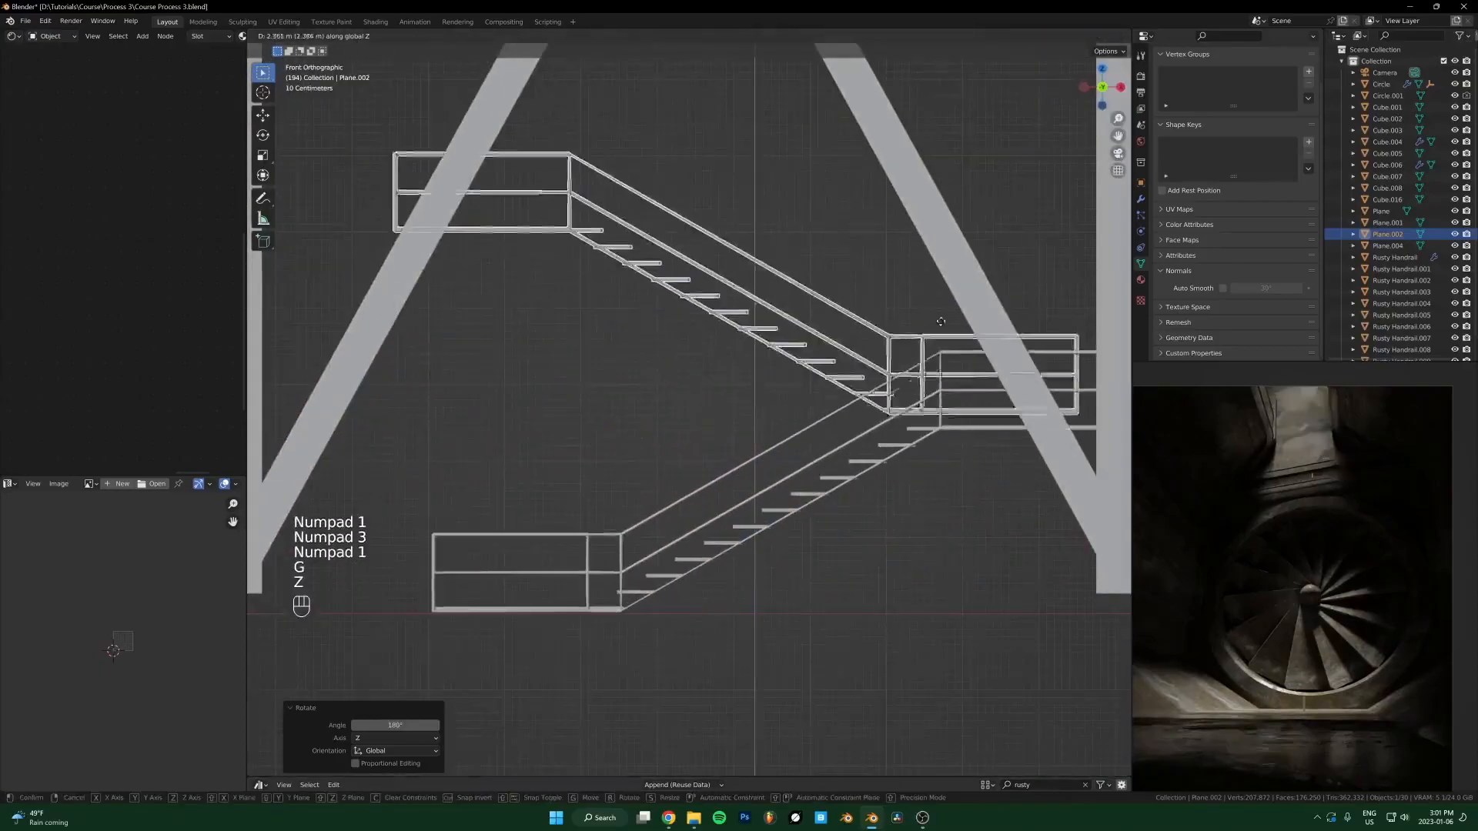
left_click(940, 358)
middle_click_drag(941, 358, 848, 508, "shift")
key("g")
left_click(831, 401)
Step: Shift the upper flight along Y and X to butt its landing against the lower flight's landing
key("g")
key("y")
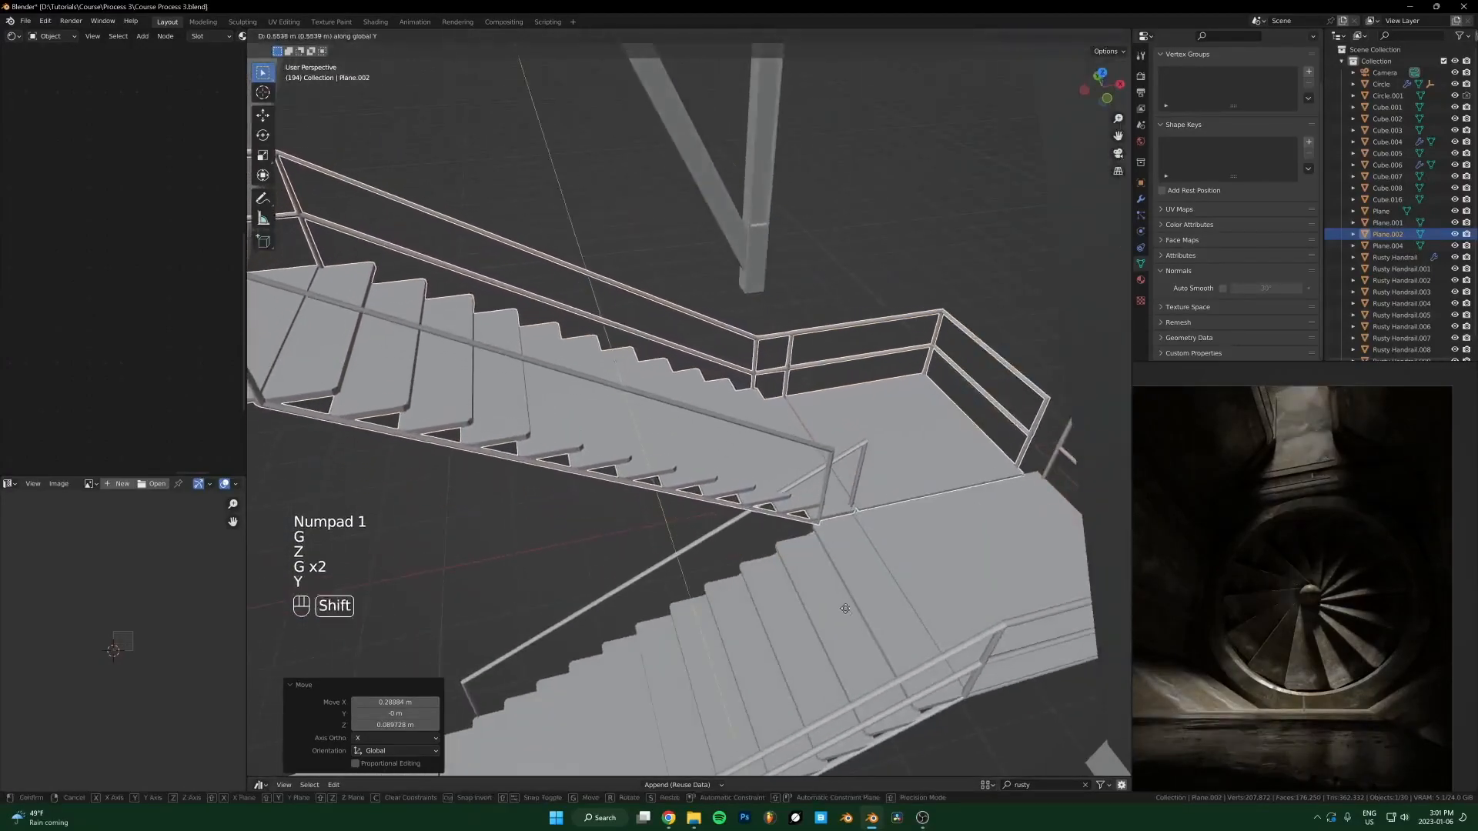
left_click(847, 599)
middle_click_drag(1036, 561, 821, 555)
left_click(763, 499)
middle_click_drag(757, 495, 655, 492)
scroll(778, 504, "up", 2)
key("g")
key("y")
key("x")
left_click(804, 524)
Step: Select both staircase flights and save the file
scroll(803, 524, "down", 4)
scroll(616, 431, "down", 2)
left_click(603, 400)
middle_click_drag(605, 402, 787, 428)
scroll(787, 427, "down", 3)
scroll(671, 375, "up", 2)
left_click(660, 404, "shift")
scroll(649, 439, "down", 4)
middle_click_drag(677, 428, 665, 455)
left_click(656, 414)
scroll(657, 415, "up", 1)
left_click(656, 416, "shift")
key("ctrl+s")
key("KP_1")
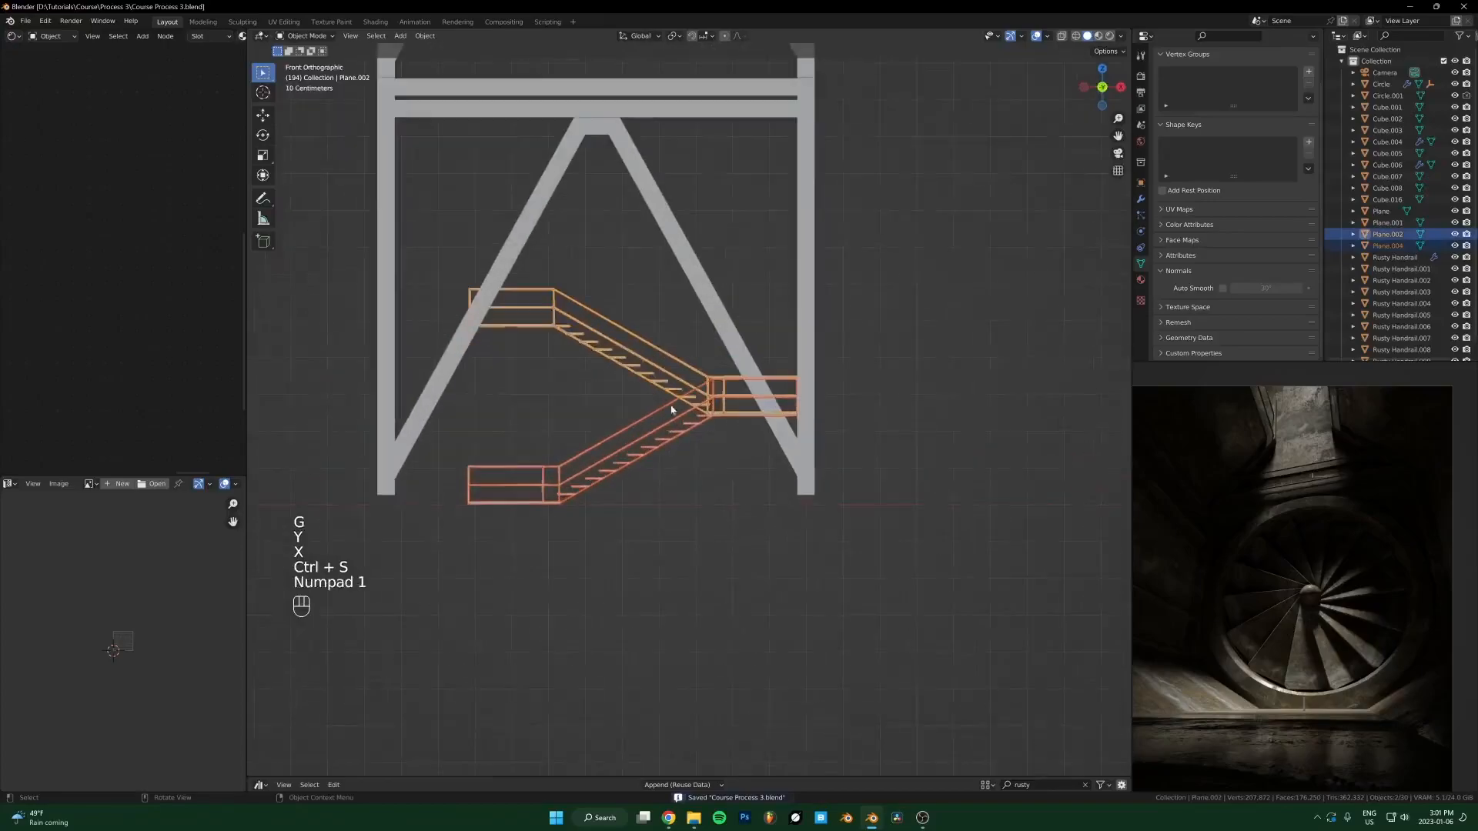
middle_click_drag(687, 403, 658, 450)
key("shift+d")
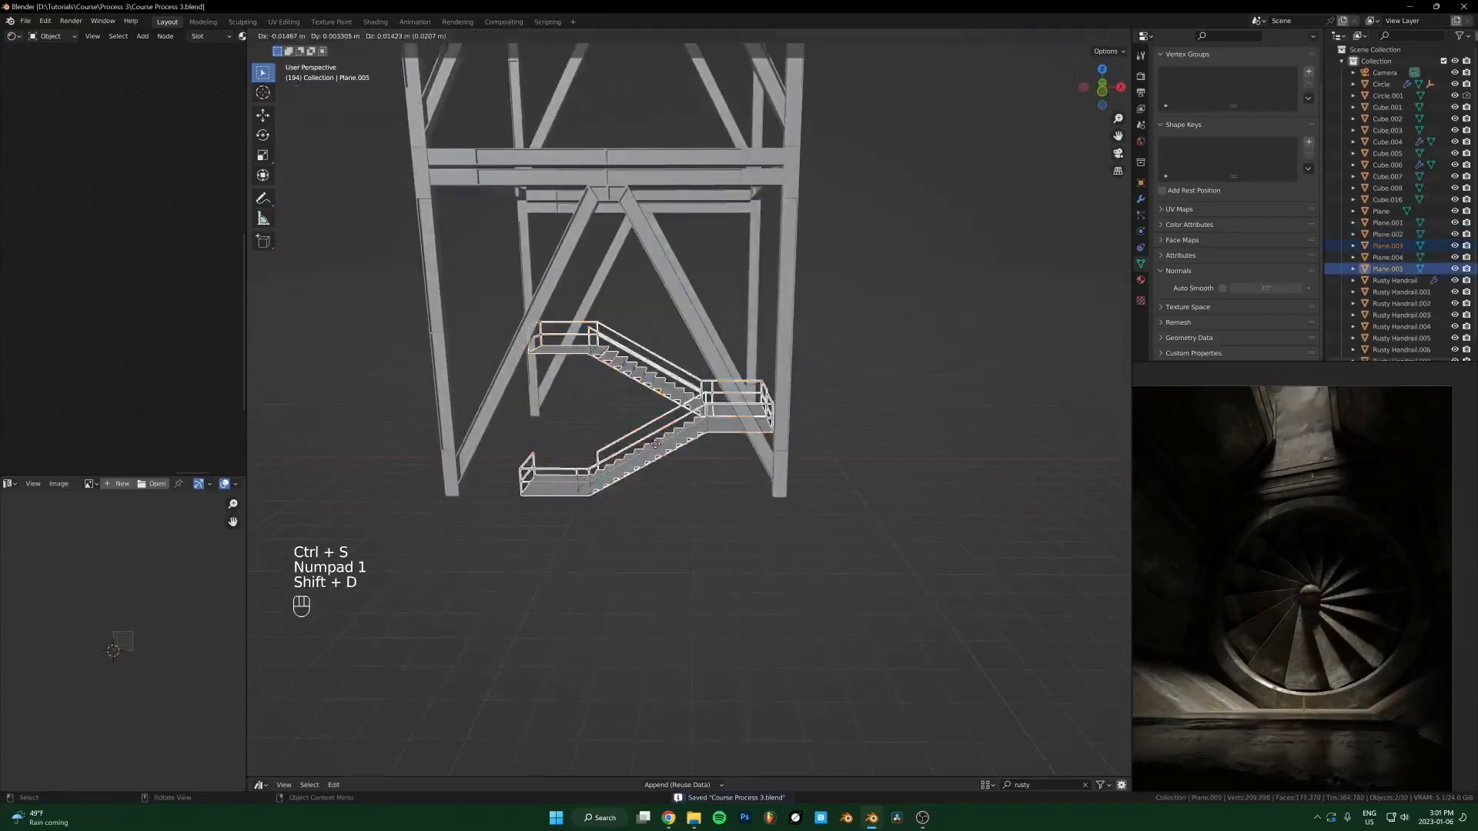
left_click(1075, 429)
key("ctrl+z")
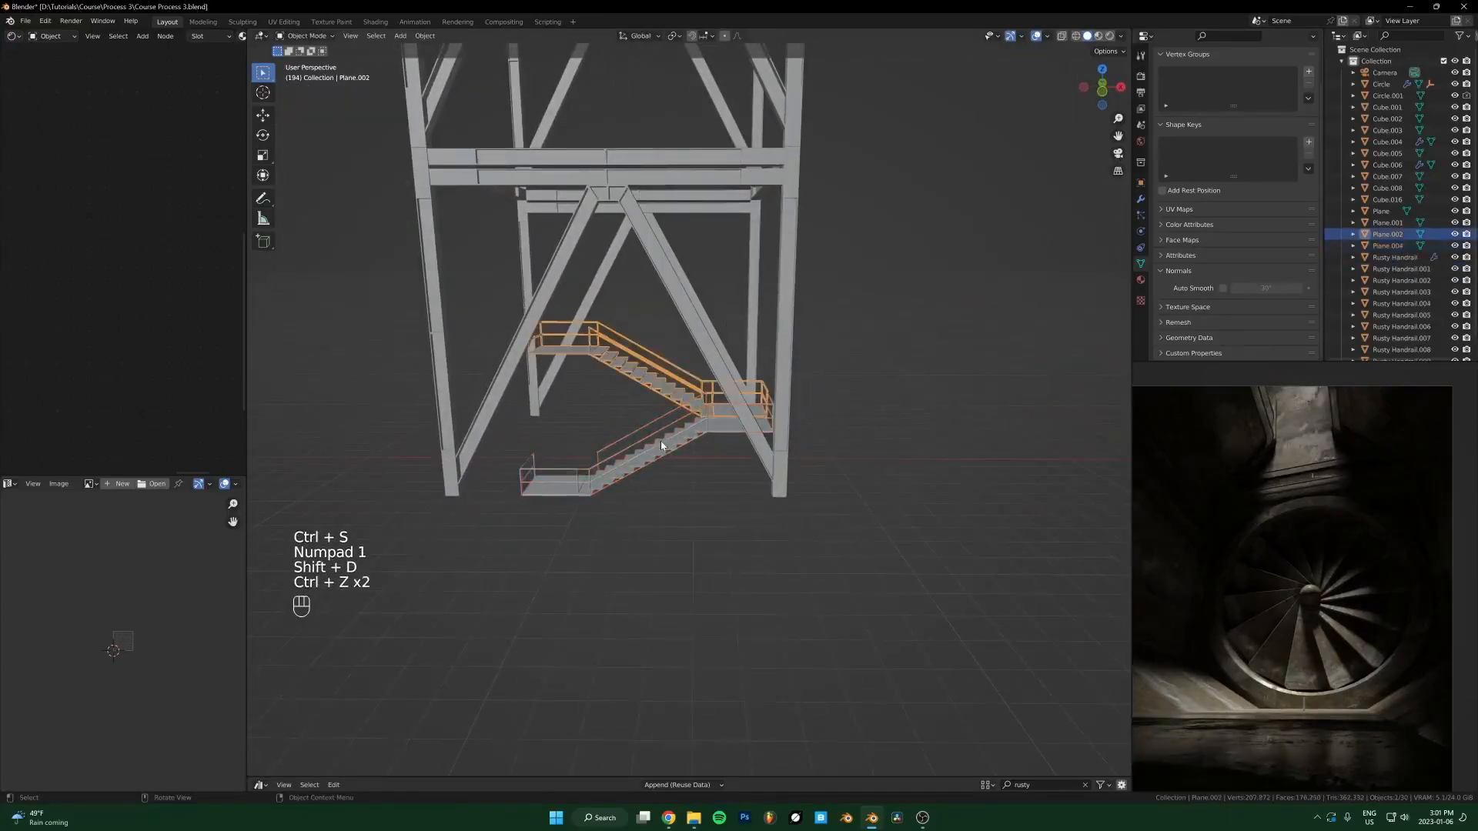
Step: Duplicate the lower flight and place the copy about 16.5 m away along X, outside the tower
key("g")
key("Escape")
key("shift+d")
key("x")
left_click(1109, 436)
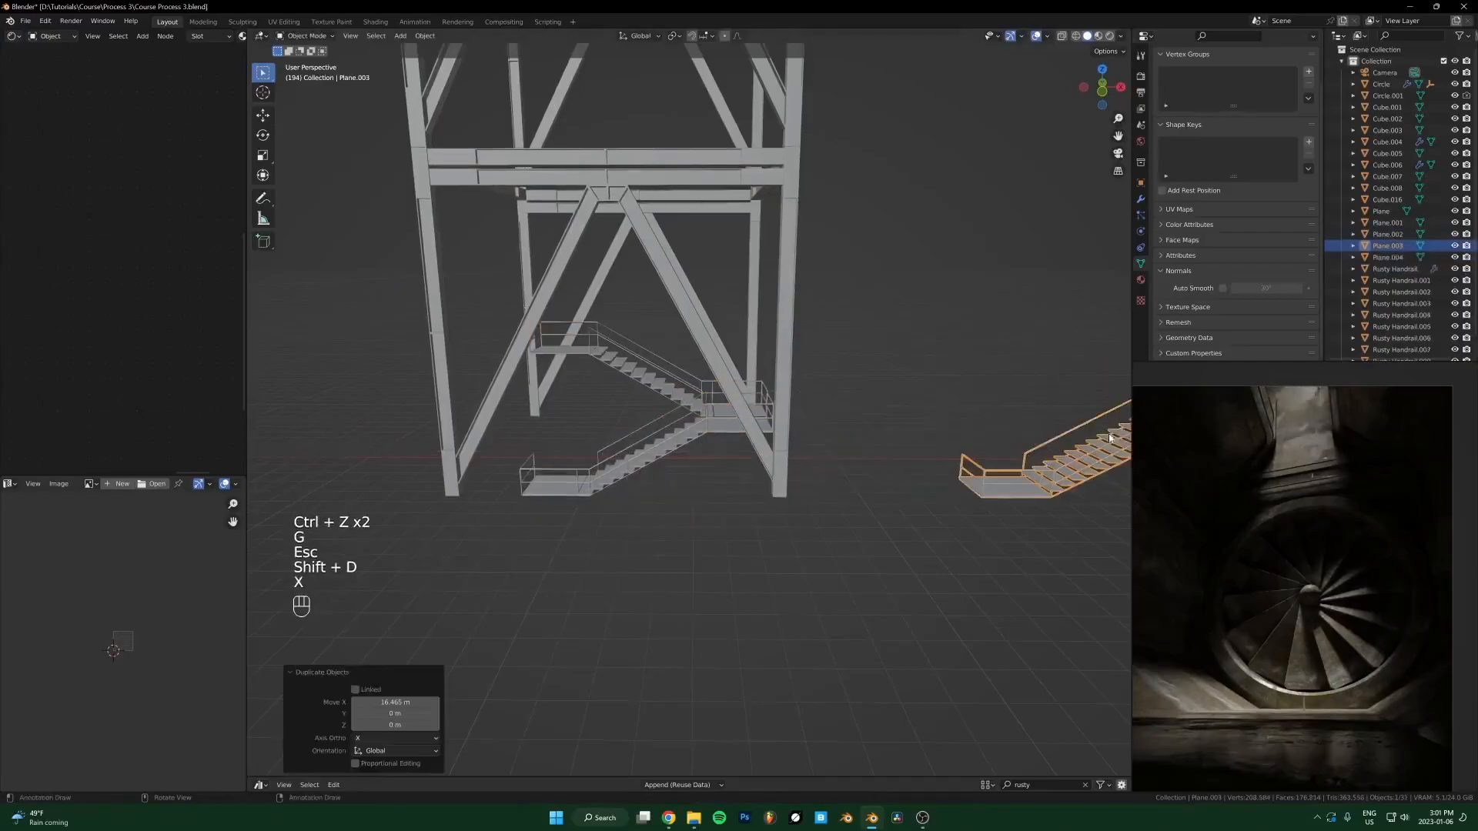
Step: Join the two flights in the tower into one object and add an Array modifier to it
left_click(608, 360)
left_click(664, 437, "shift")
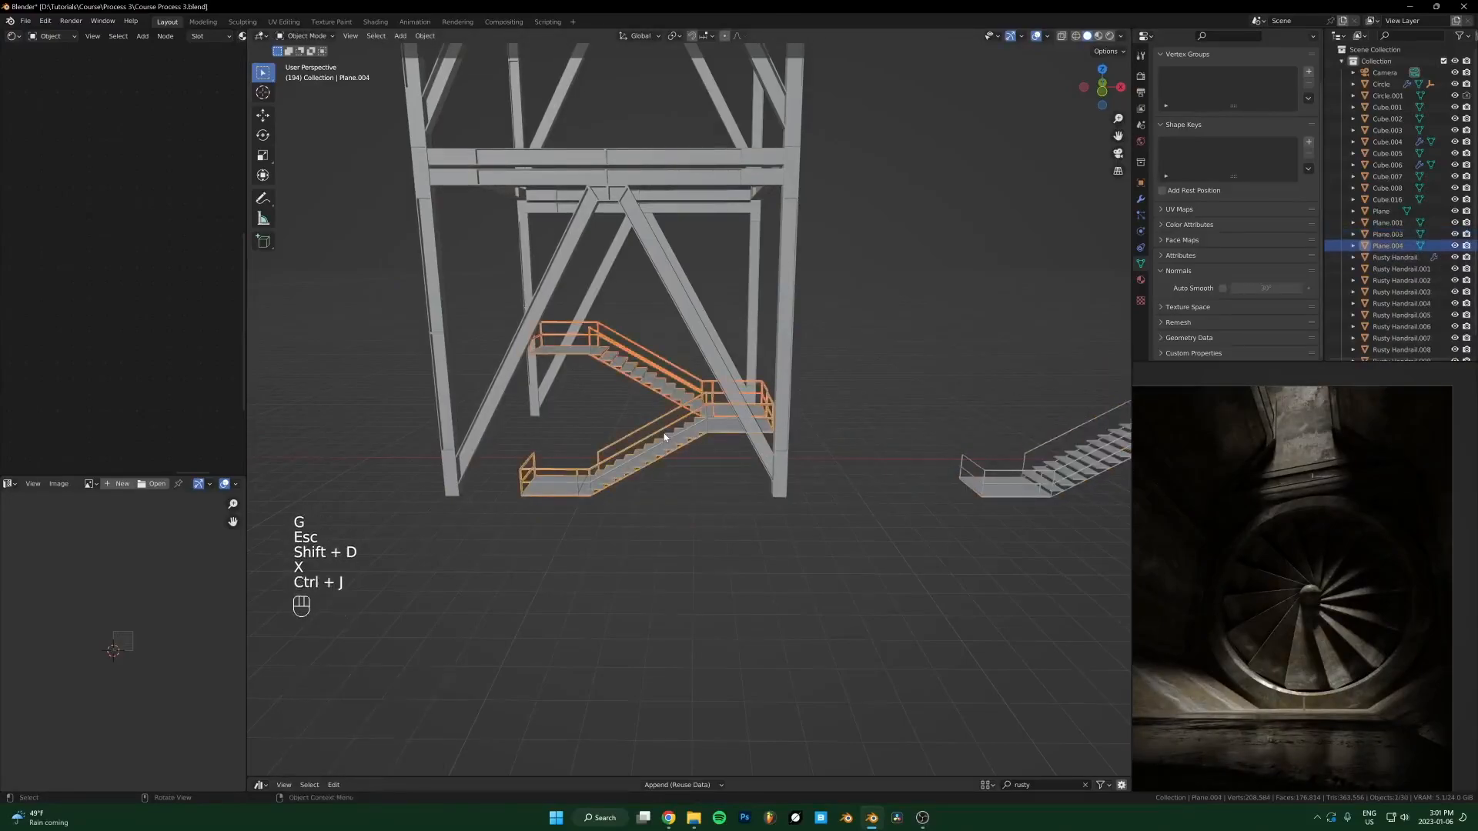
left_click(1142, 198)
left_click(1214, 75)
left_click(1201, 109)
scroll(864, 333, "up", 1)
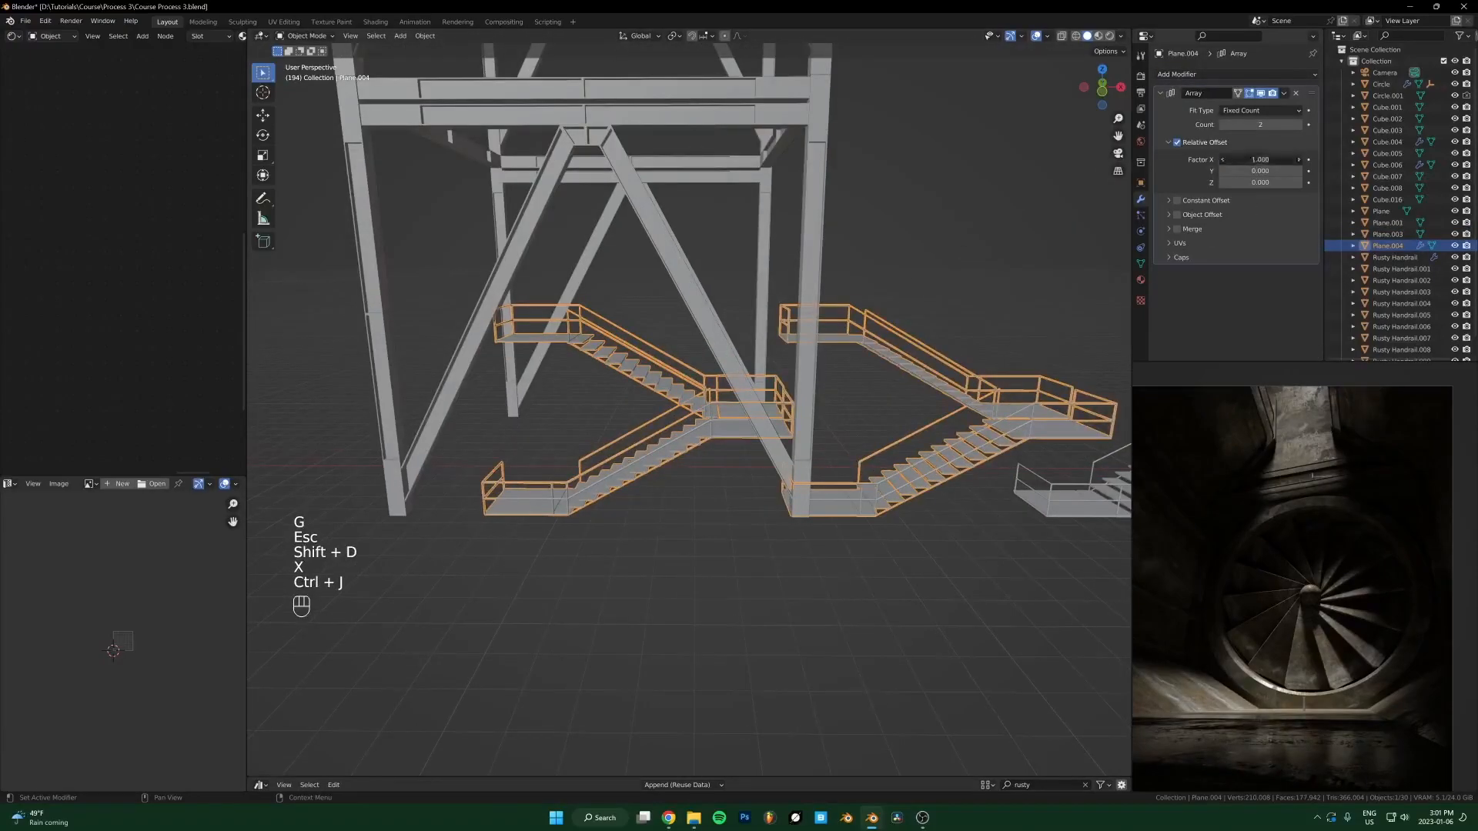
Step: Set the array's relative offset to 0 in X and 1 in Z
key("Tab")
key("Tab")
type("1")
left_click(1181, 173)
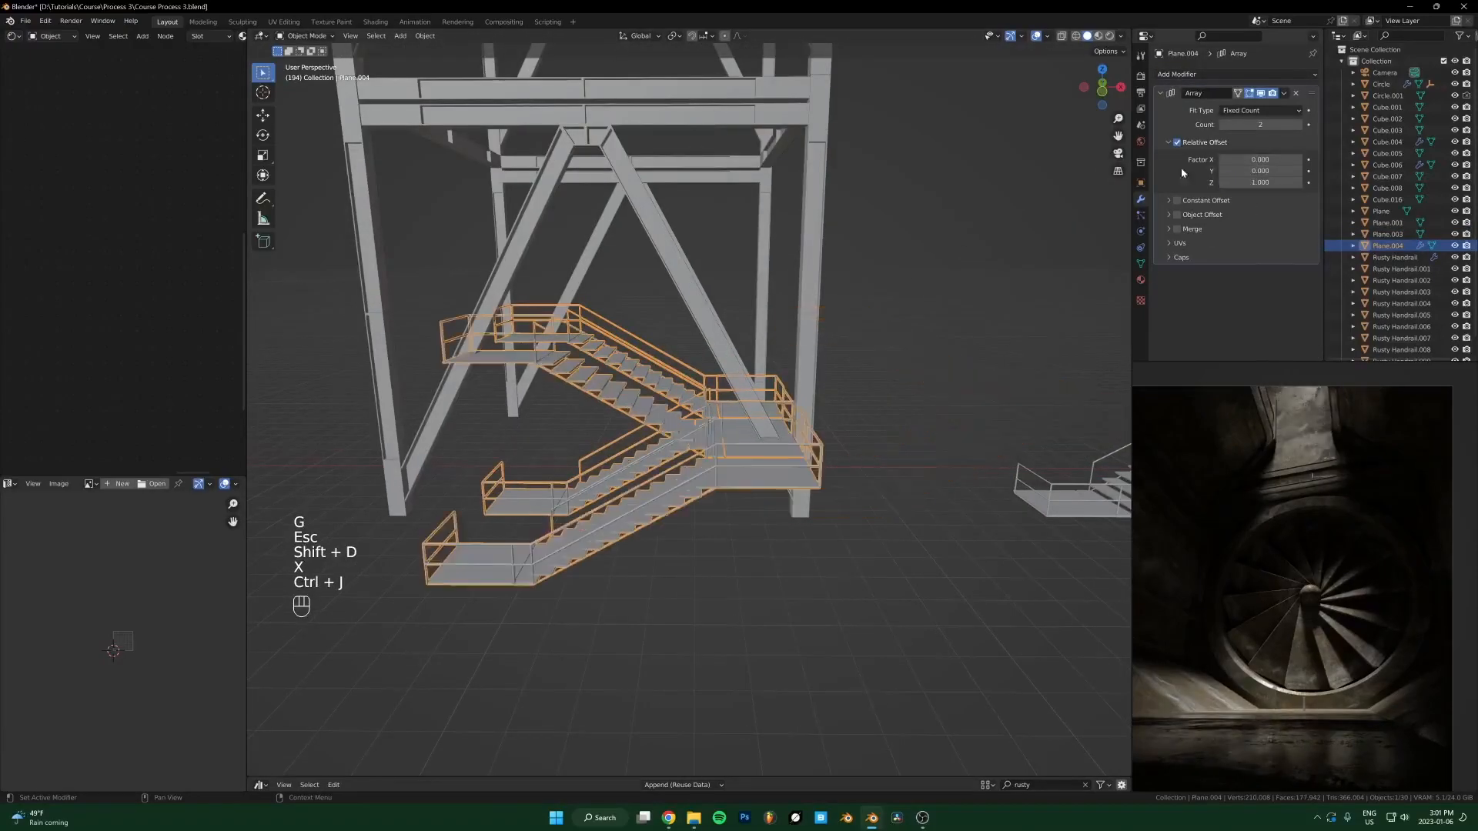
Step: Apply the scale and rotation of the joined staircase
key("ctrl+a")
key("s")
key("ctrl+a")
key("r")
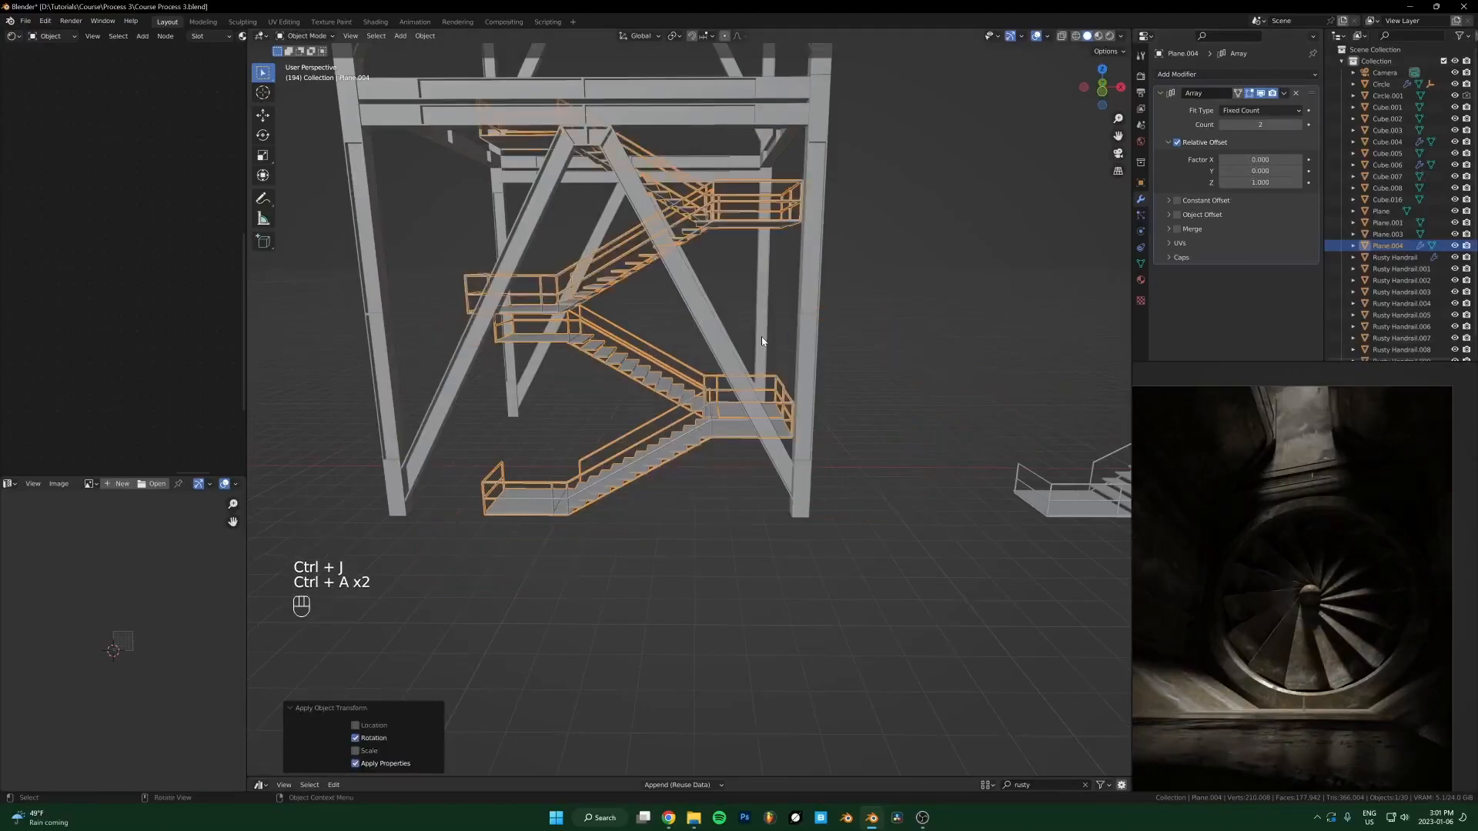
Step: Reduce the array's relative Z factor to about 0.81 to bring the stacked flights' landings together
scroll(626, 271, "up", 1)
middle_click_drag(626, 271, 699, 331, "shift")
middle_click_drag(699, 331, 638, 337)
left_click_drag(1260, 182, 1230, 183, "shift")
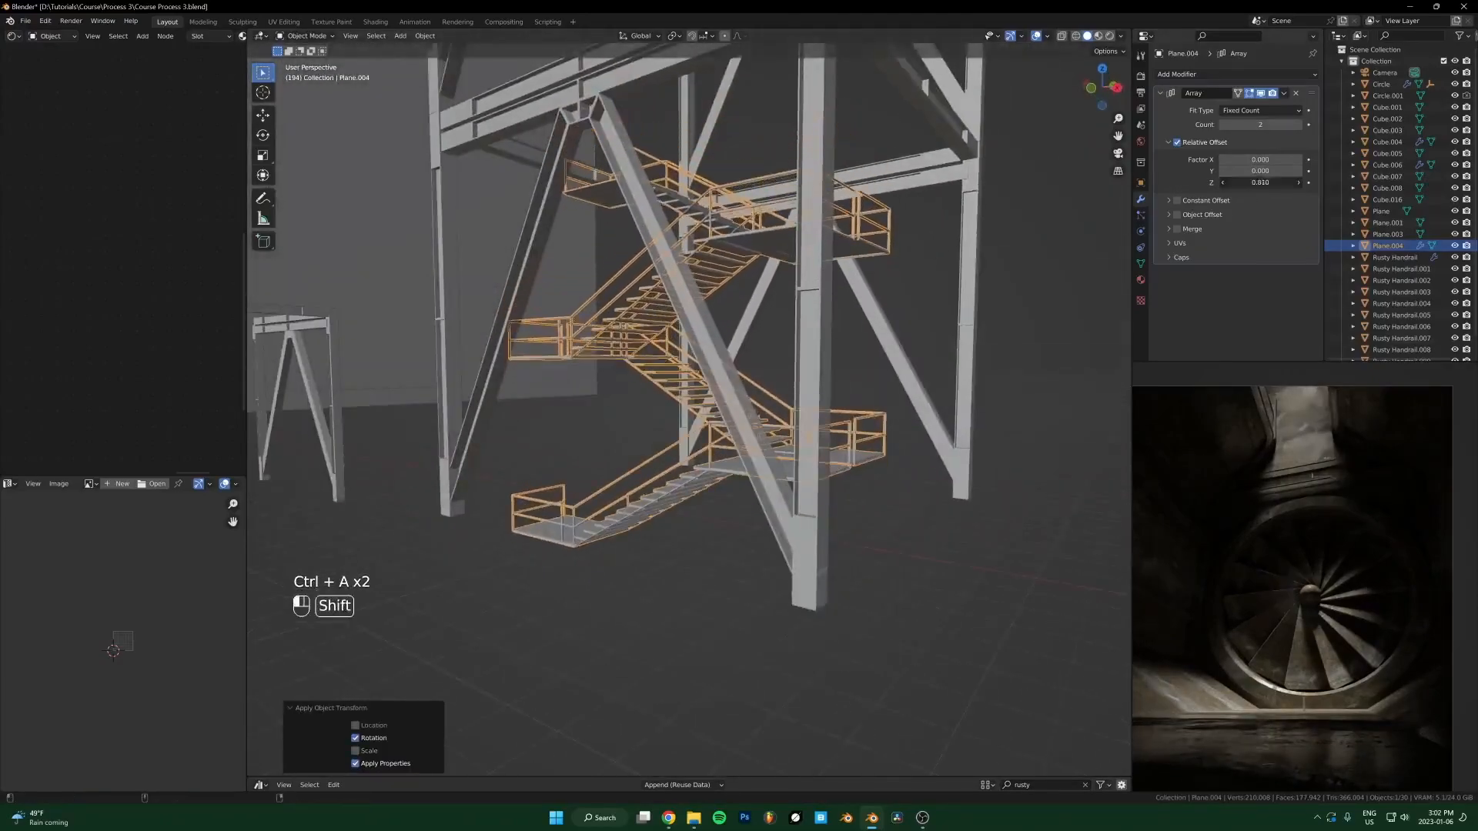
key("KP_1")
scroll(605, 413, "up", 6)
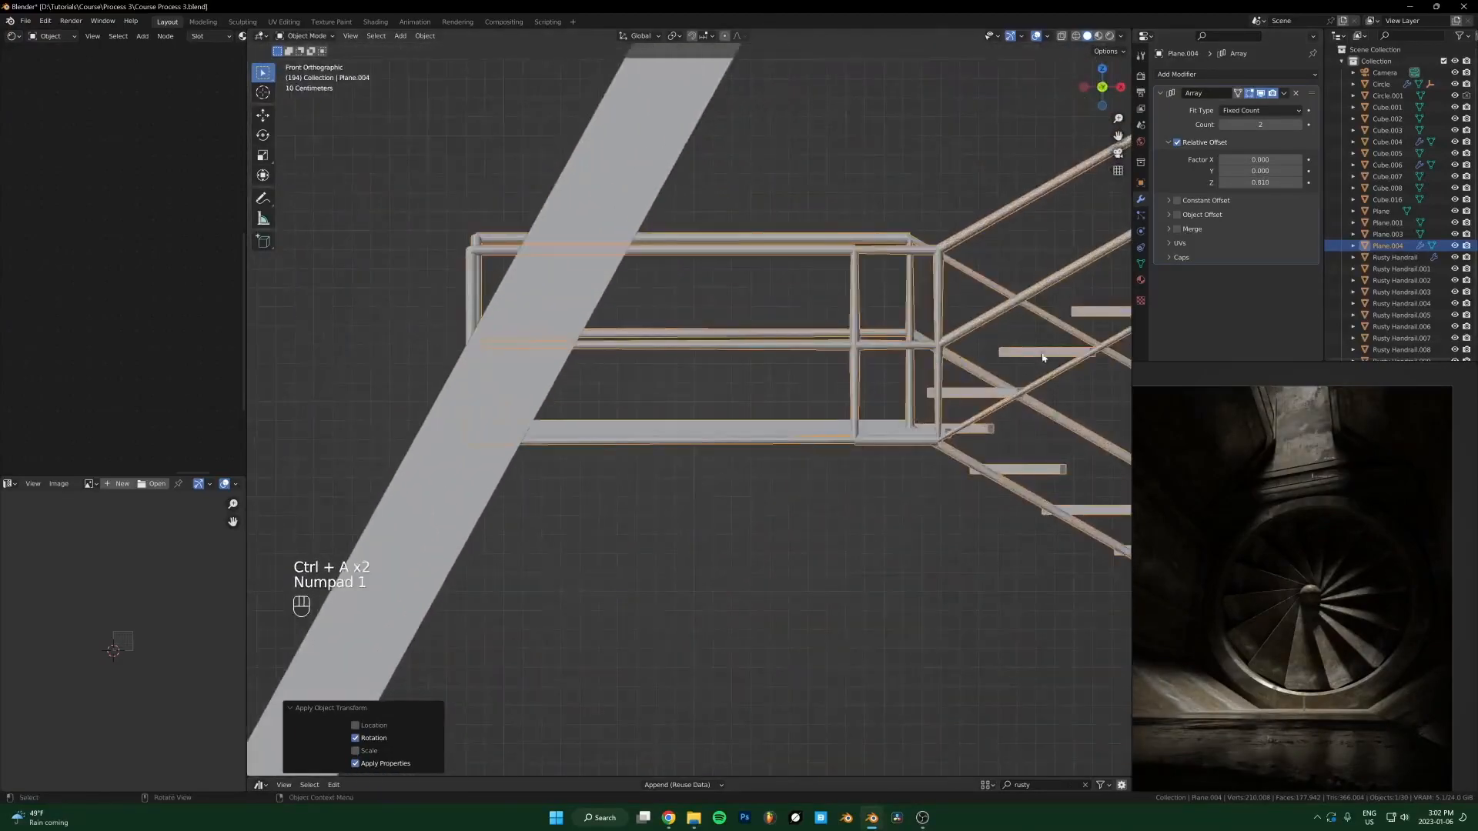
left_click_drag(1260, 183, 1261, 183, "shift")
type("1")
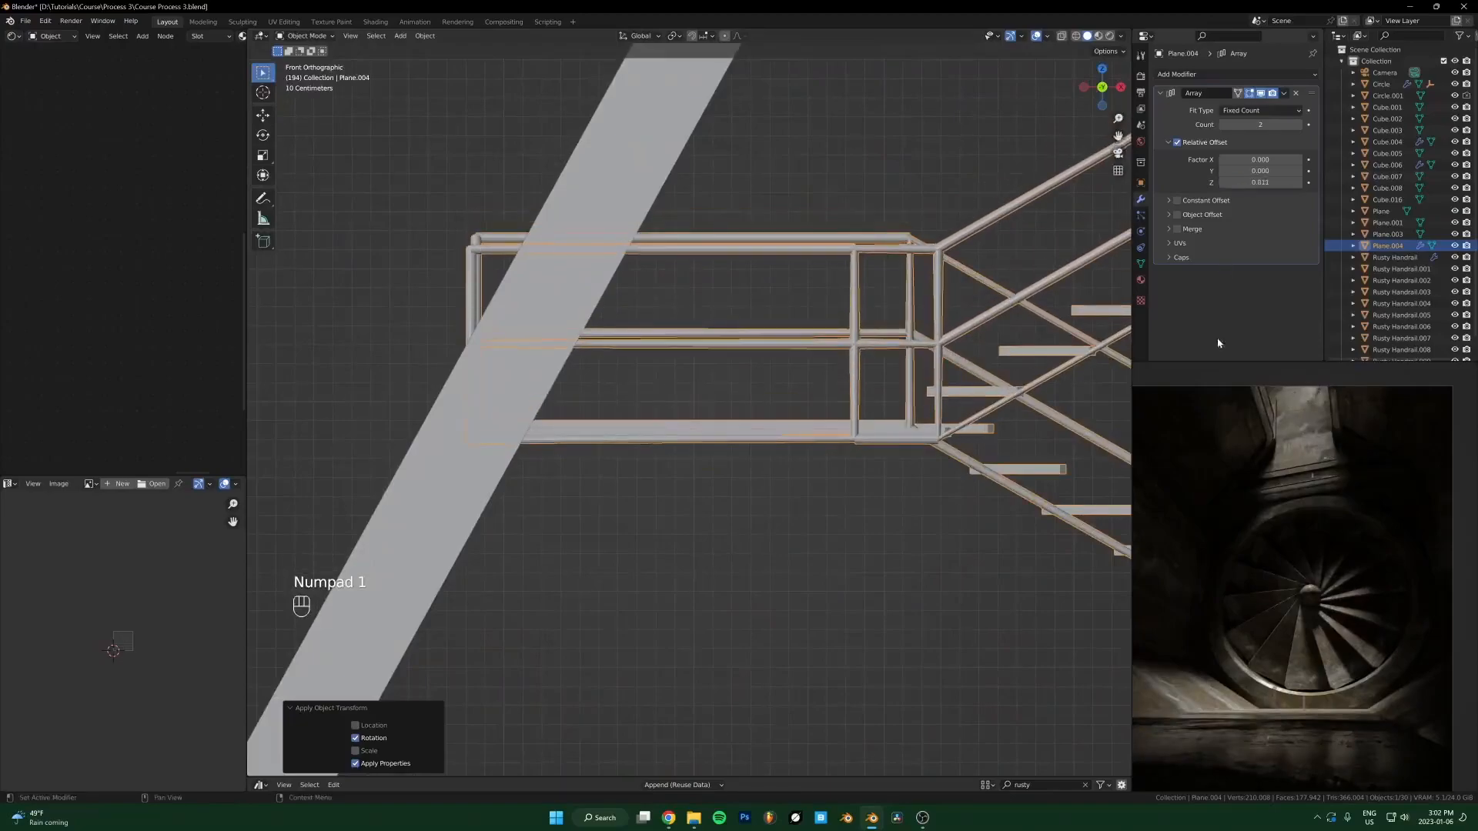
key("Return")
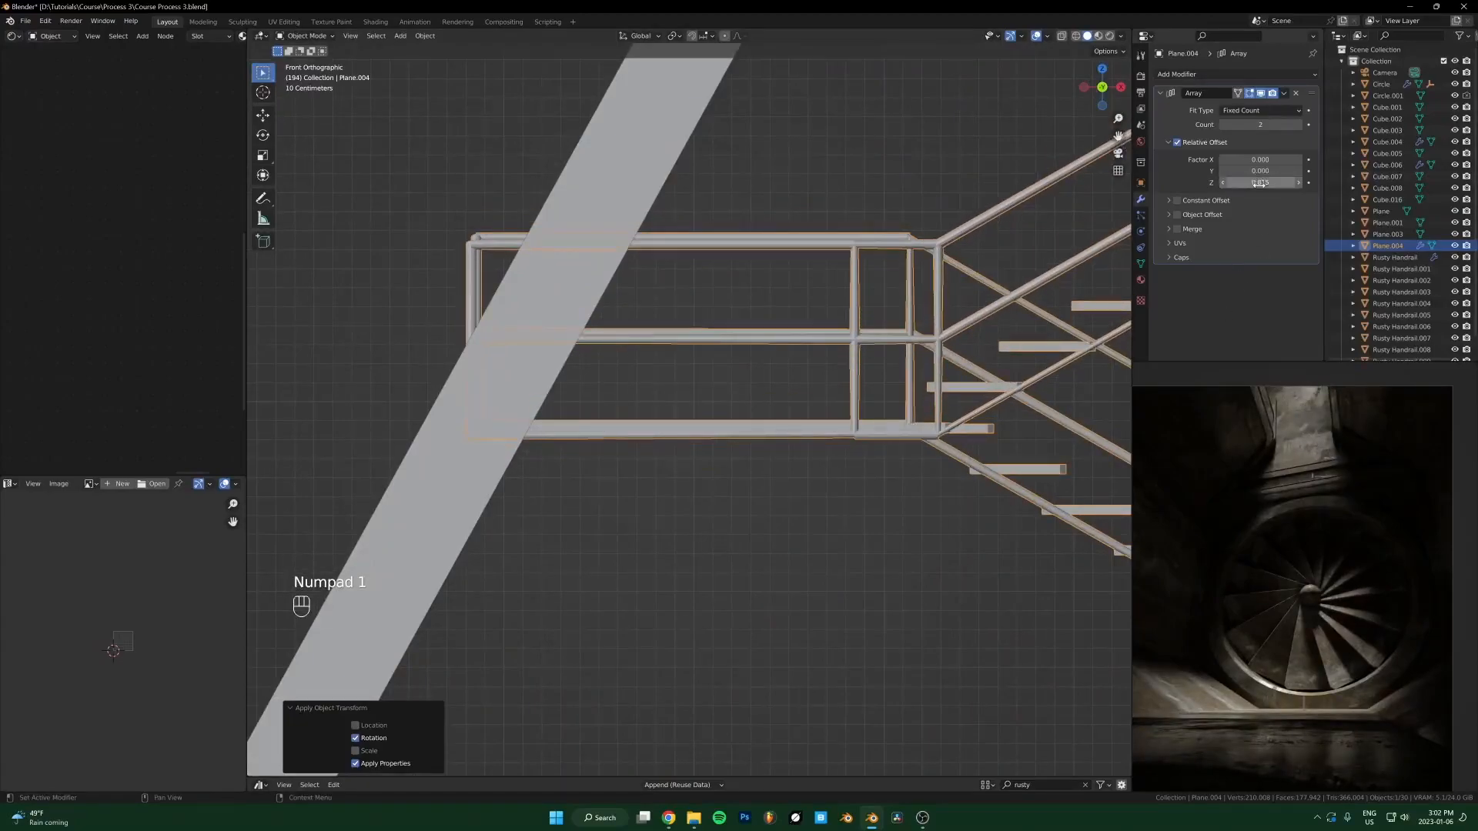
Step: Fine-tune the staircase array's relative Z factor to 0.821 so the stacked landings coincide, and save the file
left_click(1274, 182)
type("7")
key("Return")
left_click(1274, 182)
key("BackSpace")
type("819")
key("Return")
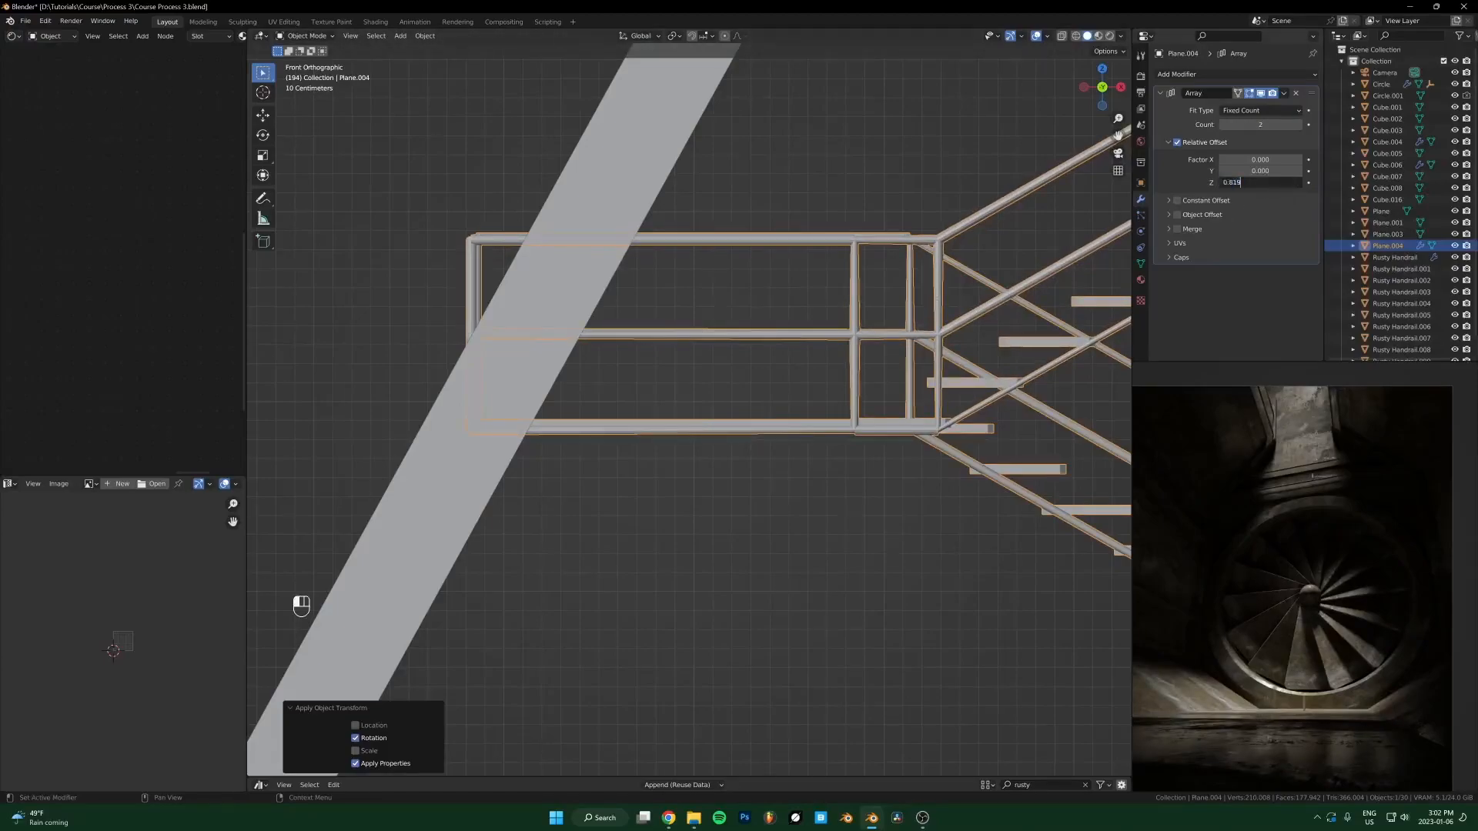
key("Return")
left_click(1263, 182)
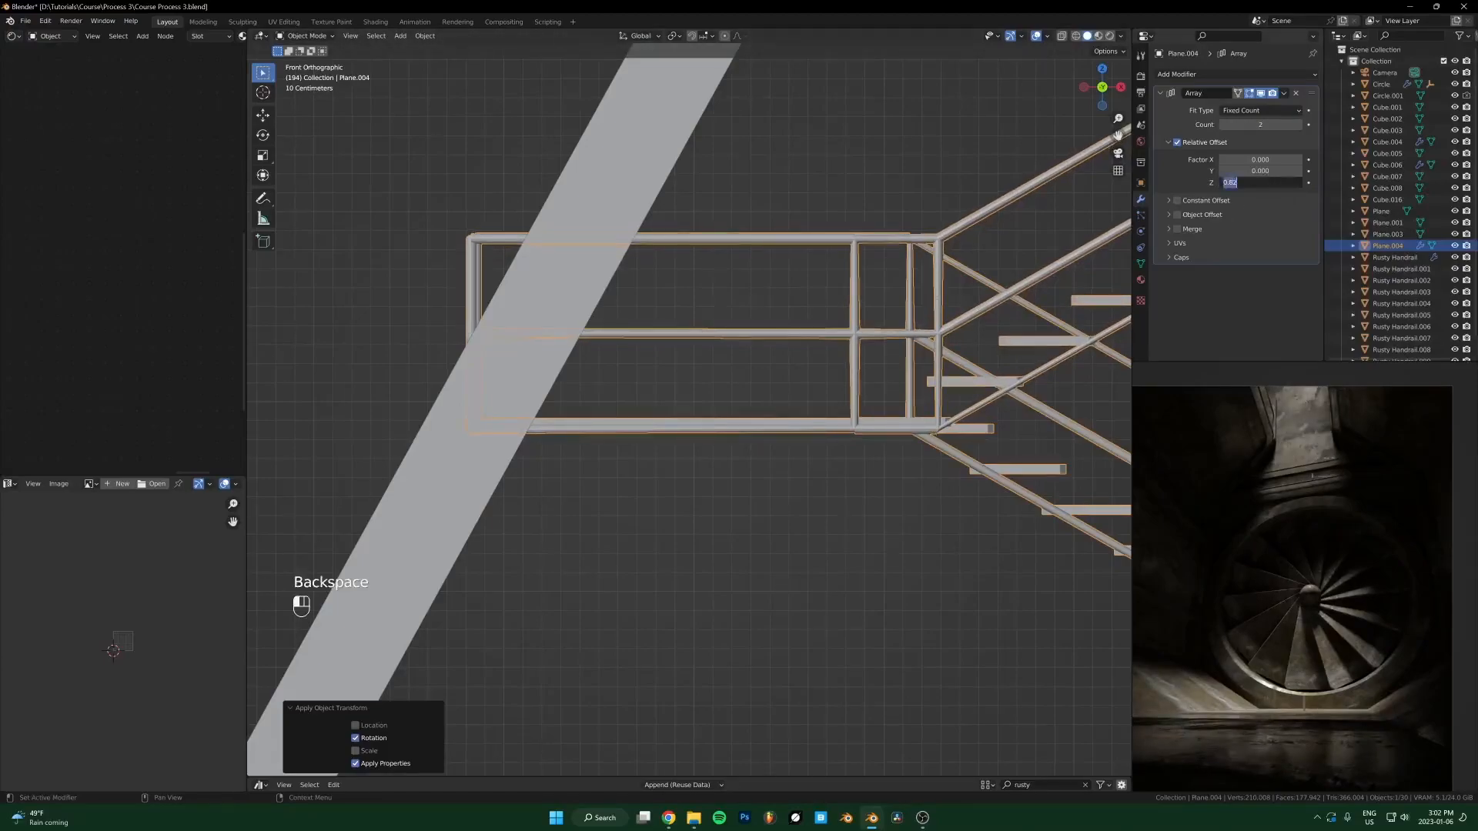
type("1")
key("Return")
scroll(875, 279, "down", 8)
key("ctrl+s")
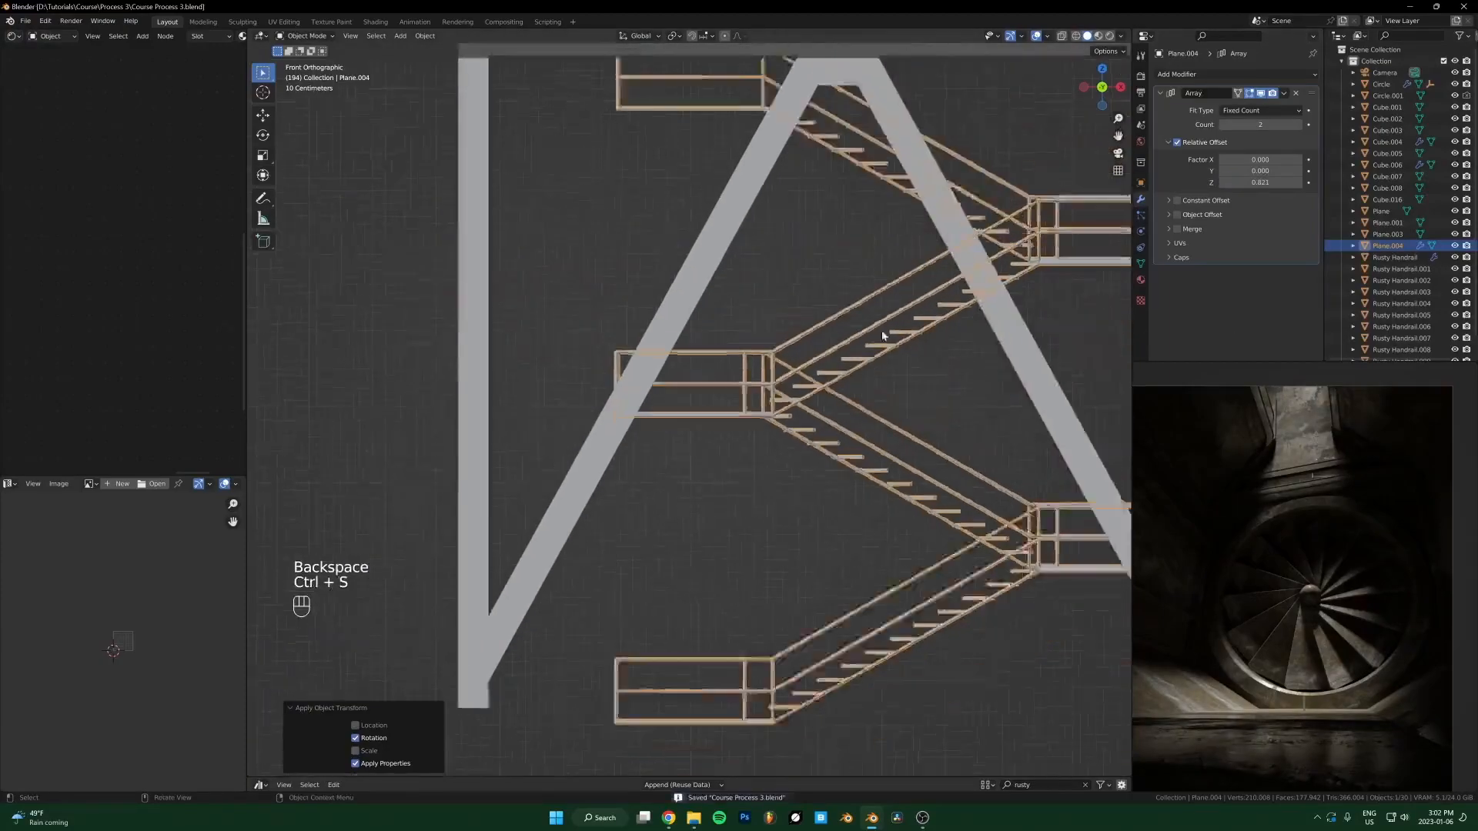
Step: Raise the staircase array's count to 6
left_click(1298, 128)
left_click(1298, 128)
left_click(1298, 128)
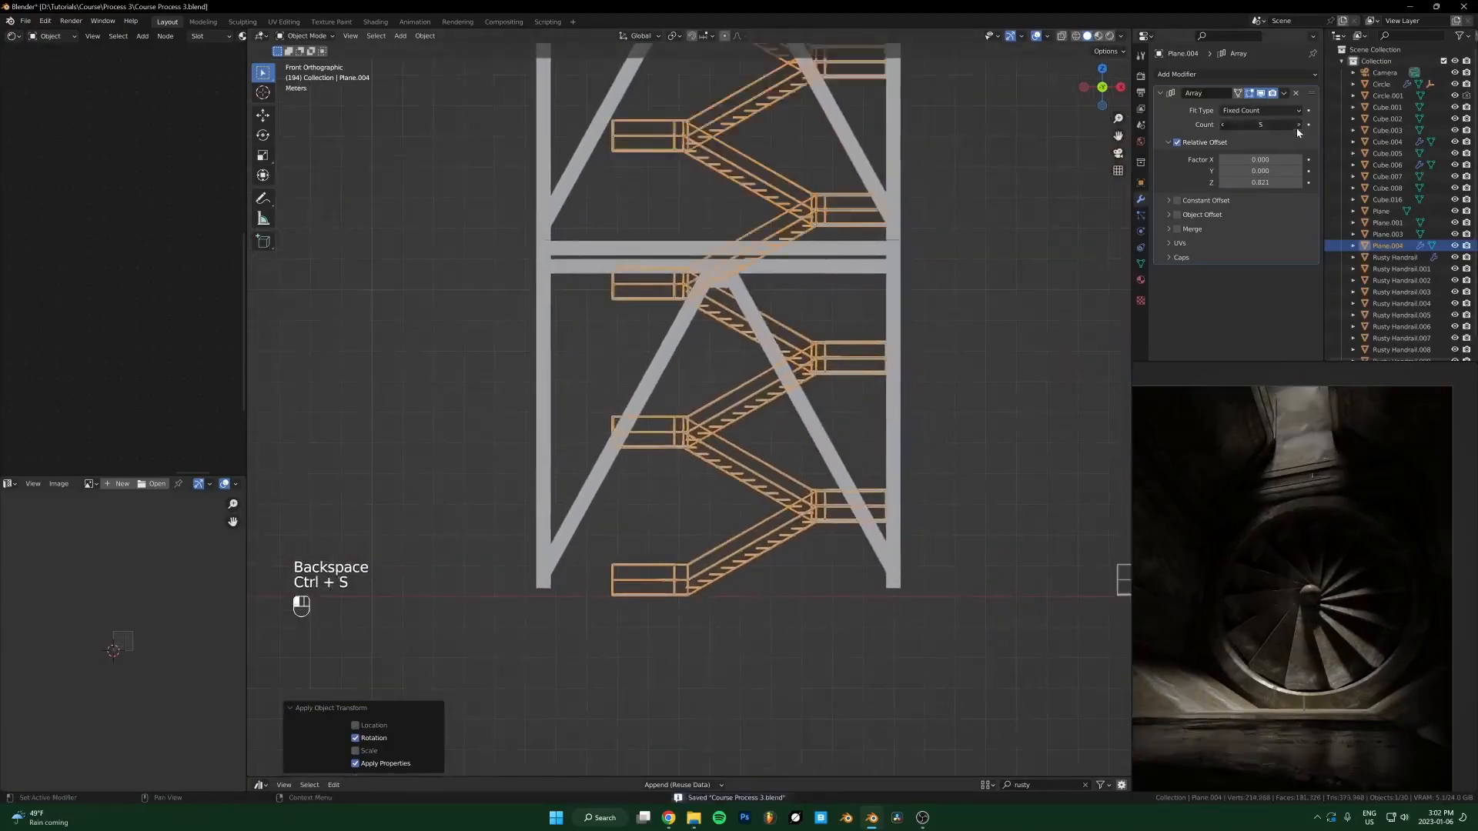
scroll(833, 188, "down", 3)
left_click(1298, 125)
Step: Delete the large detached frame above the tower
middle_click_drag(838, 223, 812, 317, "shift")
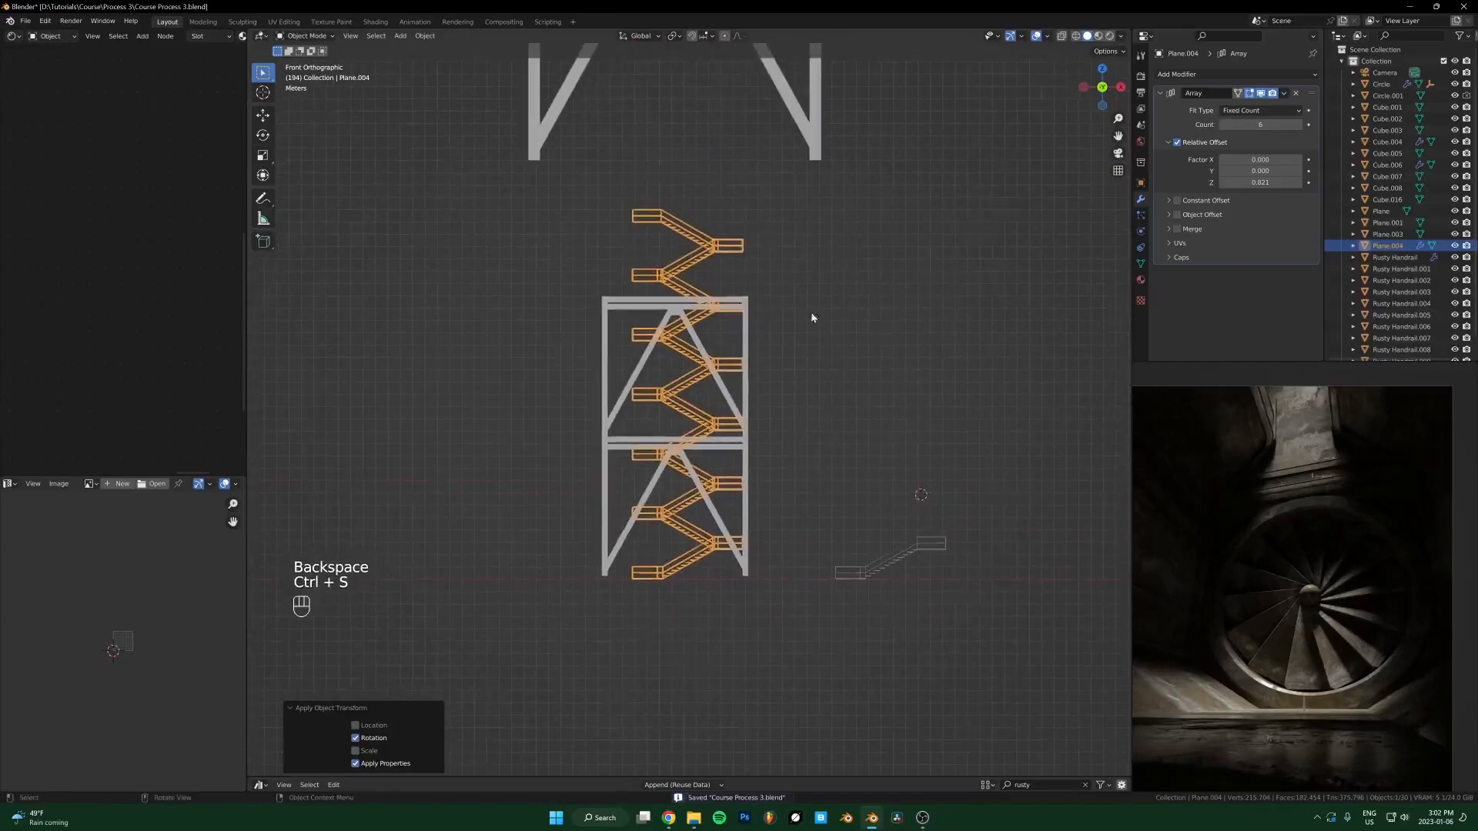
left_click(818, 151)
scroll(789, 208, "down", 7)
scroll(762, 258, "up", 4)
left_click(756, 263)
scroll(756, 265, "up", 3)
key("x")
left_click(758, 268)
Step: Duplicate the tower's upper braced frame straight up along Z as a third storey
left_click(745, 355)
scroll(748, 377, "up", 4)
key("shift+d")
key("z")
left_click(768, 130)
middle_click_drag(765, 133, 735, 206)
scroll(731, 212, "down", 3)
scroll(712, 285, "up", 2)
Step: Extend the staircase array to a count of 7 to reach up through the third storey
left_click(697, 323)
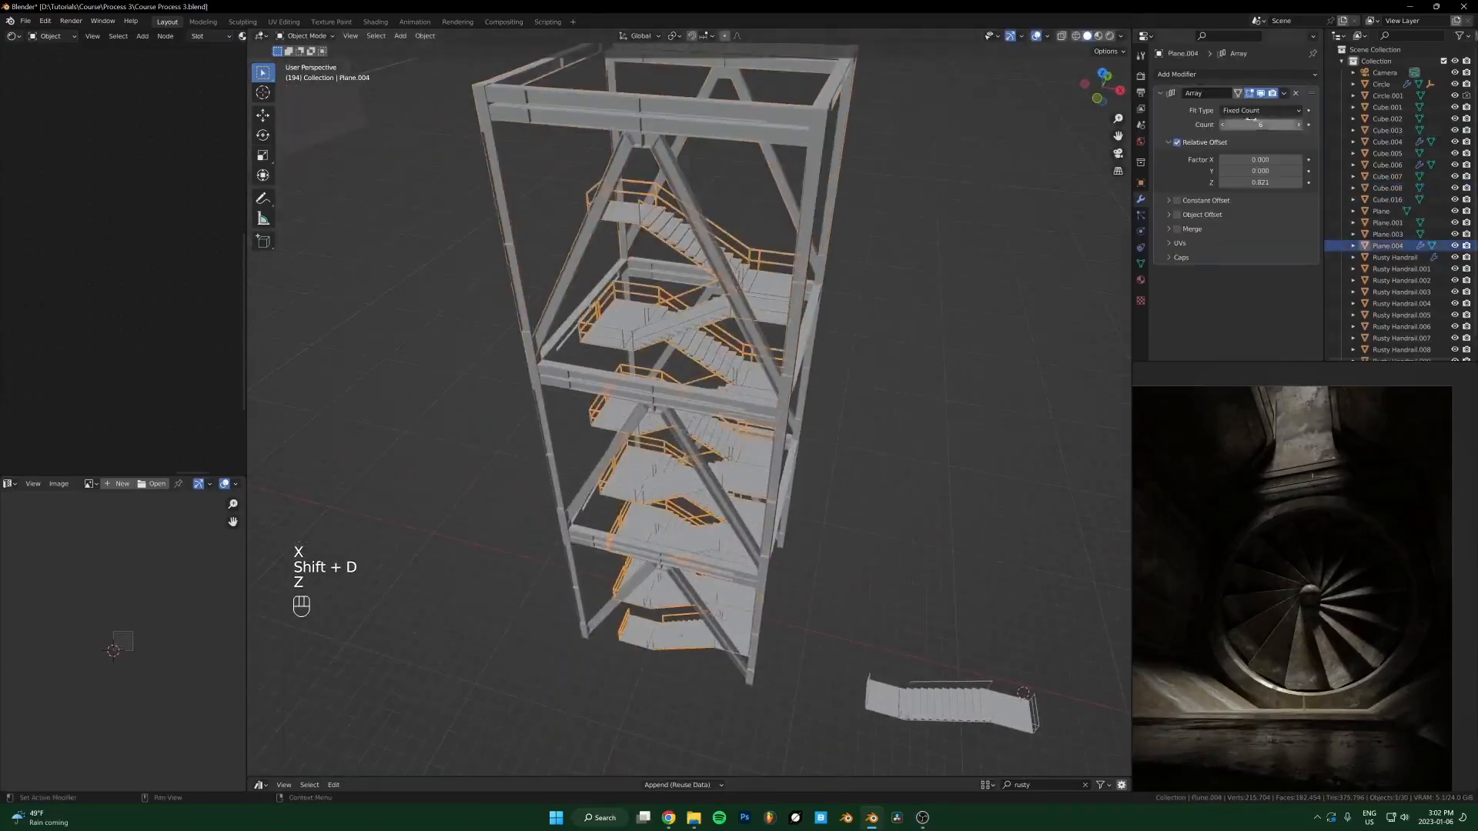
left_click(1299, 124)
middle_click_drag(885, 389, 724, 327)
Step: Duplicate the arrayed staircase along Y to the opposite side of the tower
key("KP_7")
scroll(693, 301, "up", 5)
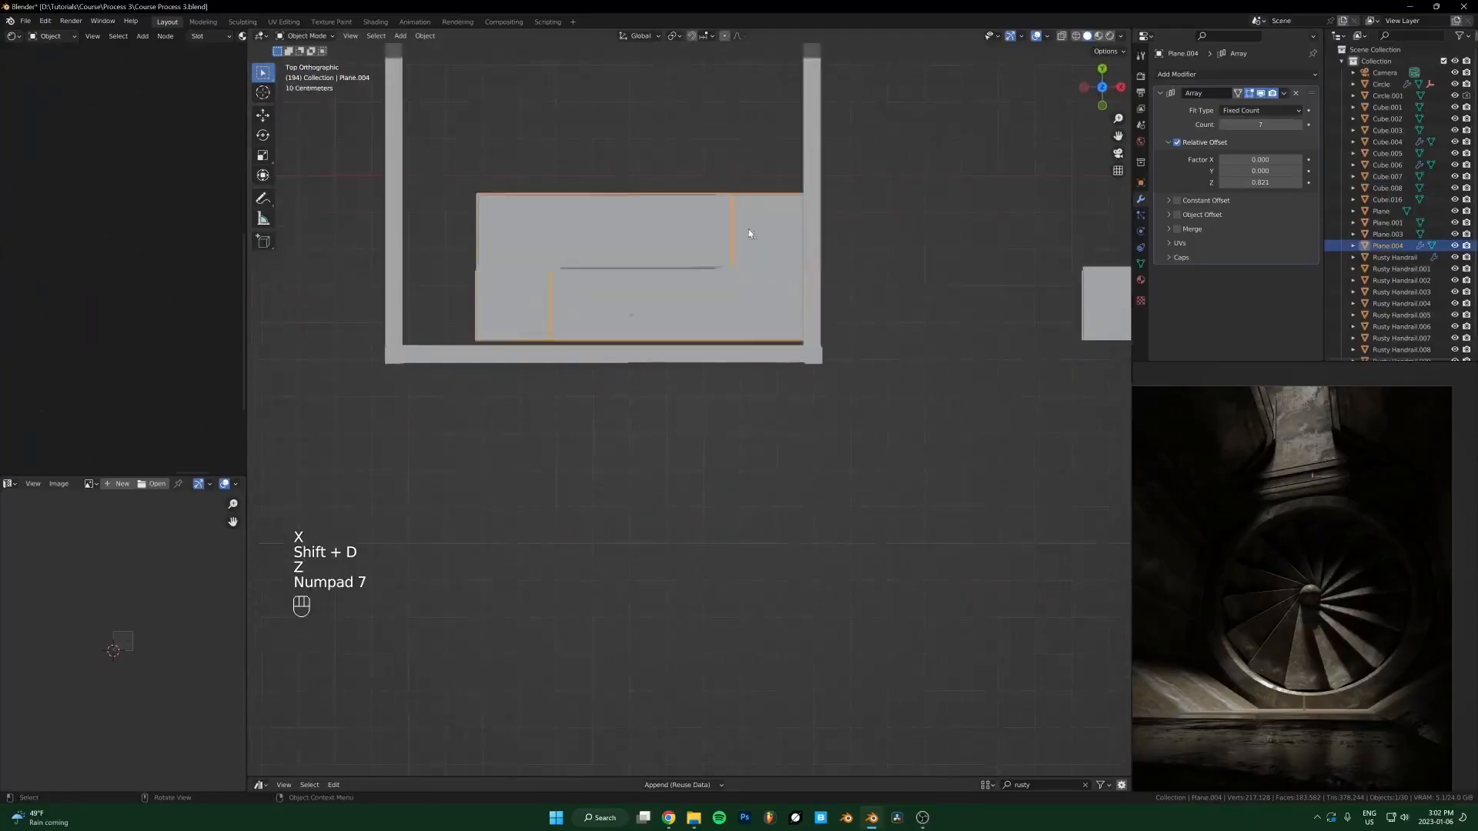
middle_click_drag(665, 384, 762, 413)
scroll(740, 304, "down", 6)
middle_click_drag(678, 300, 701, 328)
scroll(701, 329, "down", 1)
key("shift+d")
key("y")
left_click(607, 344)
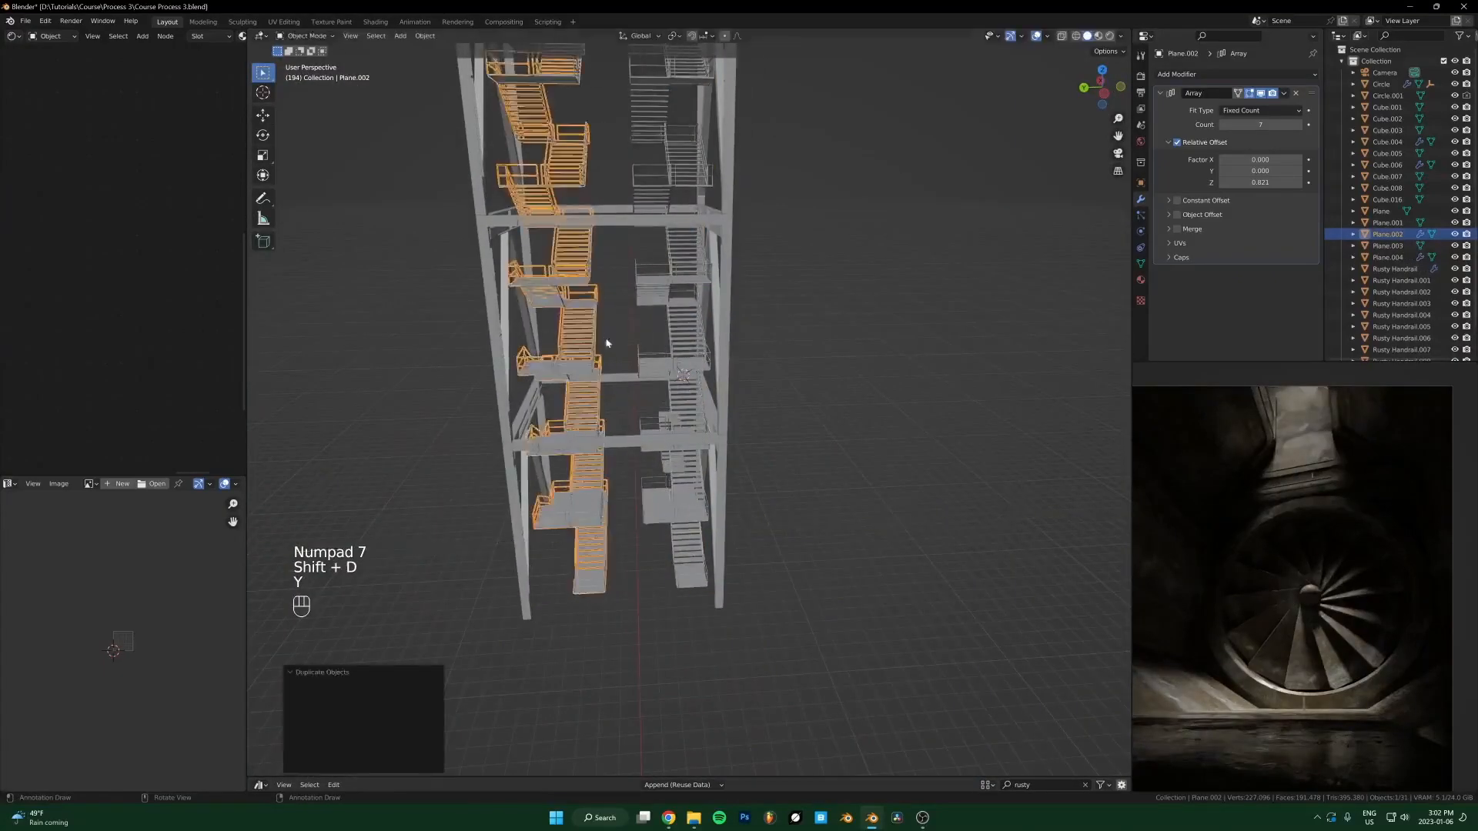
Step: Nudge the duplicated staircase along Y until it sits just inside the tower's frame
scroll(610, 390, "up", 6)
key("g")
middle_click_drag(631, 404, 485, 474)
key("y")
left_click(613, 417)
scroll(608, 423, "up", 4)
key("KP_Decimal")
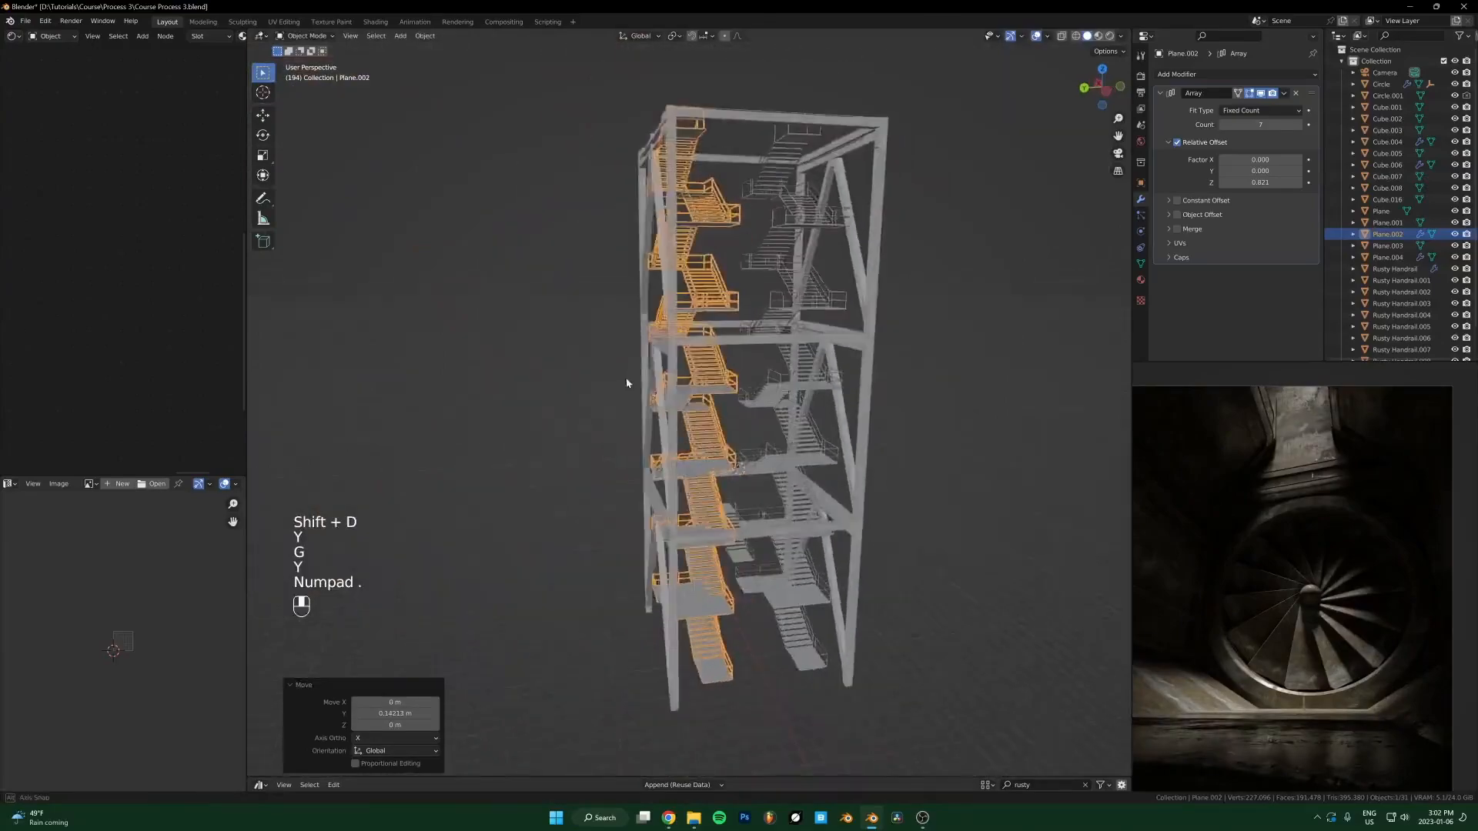
scroll(631, 379, "up", 8)
key("g")
key("y")
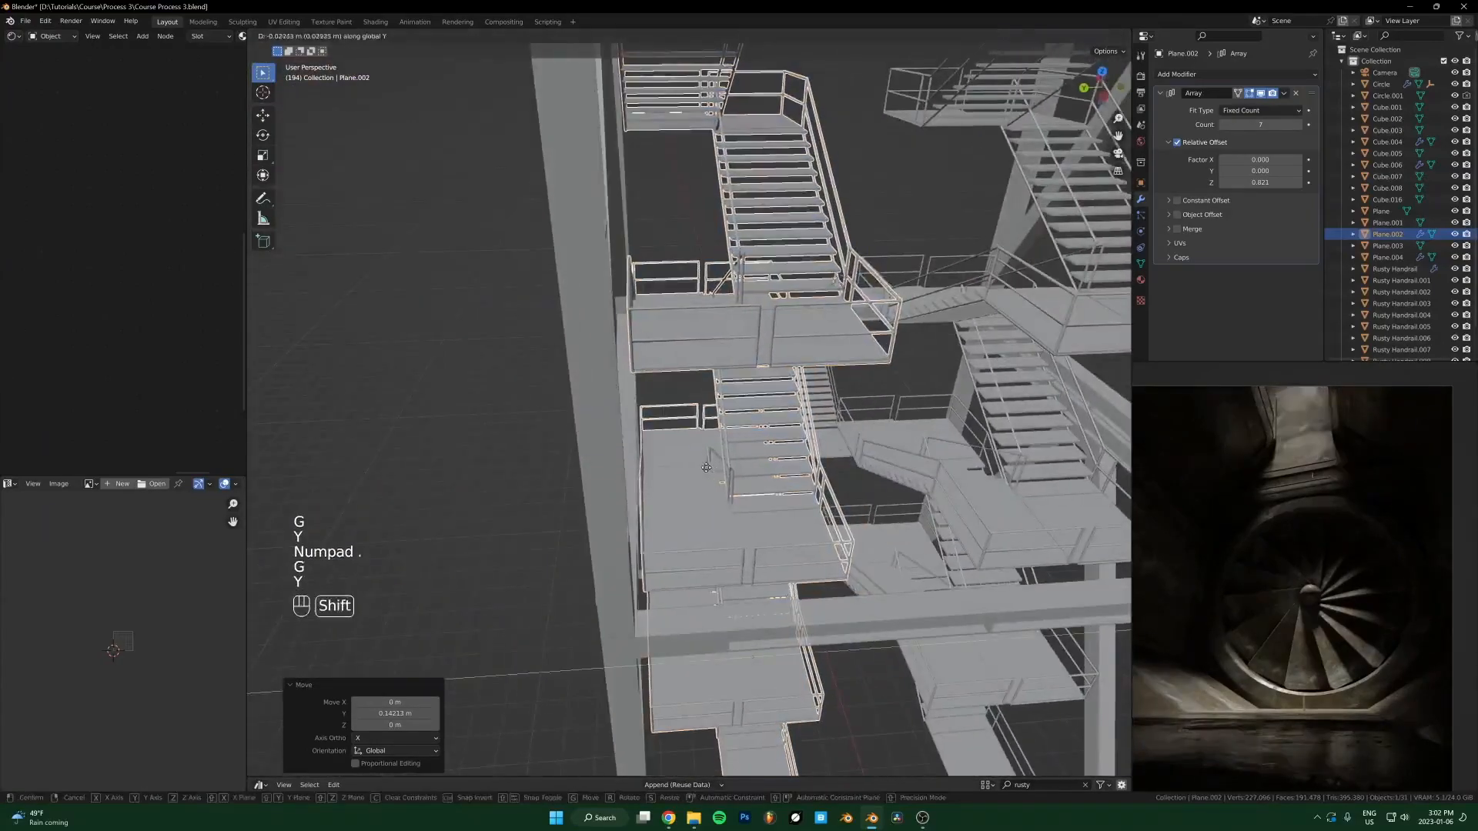
left_click(824, 439)
Step: Move both arrayed staircases together along X to centre them between the tower's columns
scroll(842, 428, "down", 8)
scroll(796, 339, "down", 5)
middle_click_drag(842, 428, 637, 323)
left_click_drag(787, 108, 563, 554)
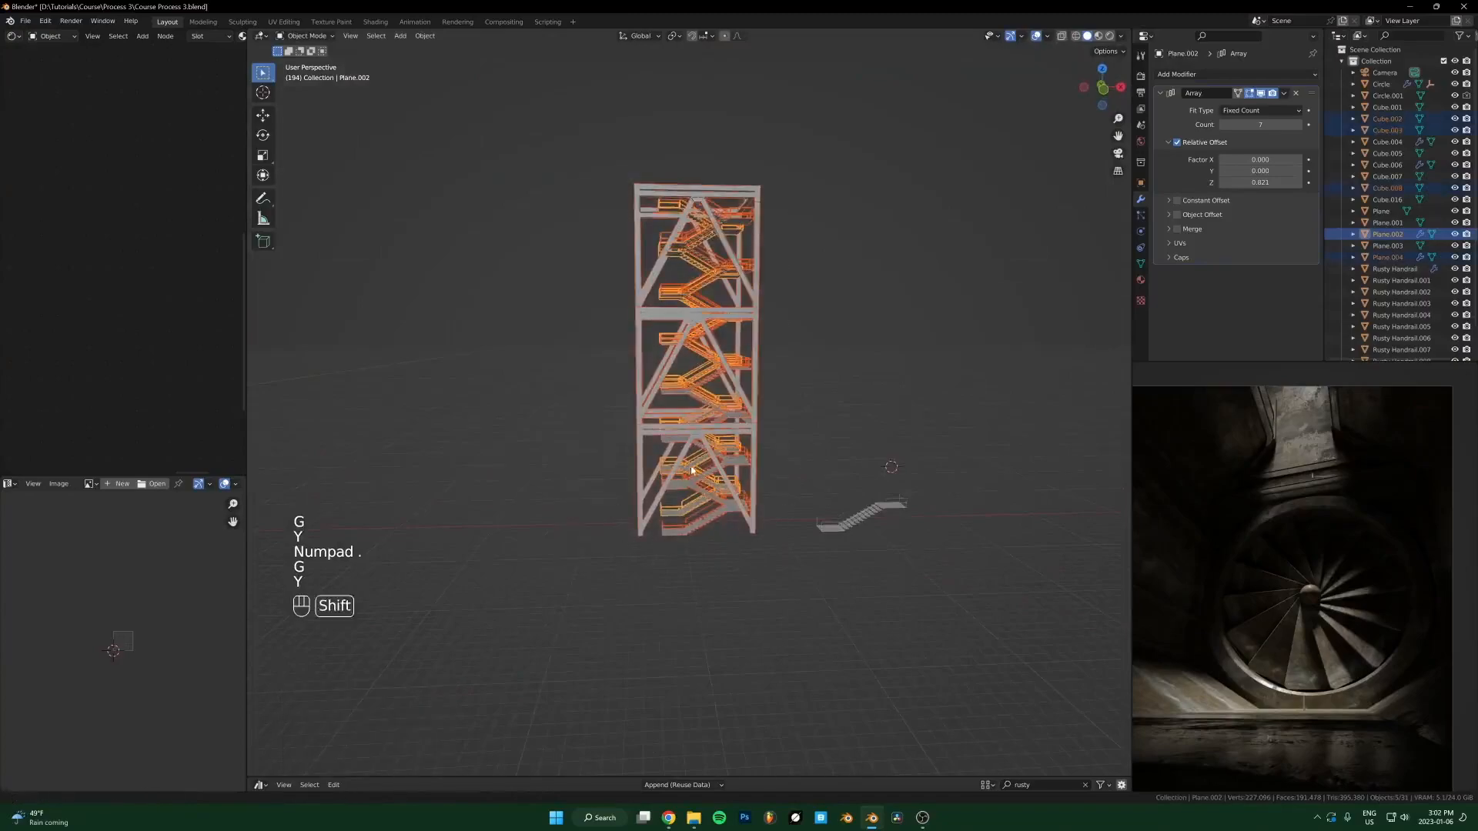
scroll(846, 479, "down", 2)
left_click(647, 457)
left_click(649, 425, "shift")
left_click(659, 444, "shift")
key("KP_1")
key("g")
key("x")
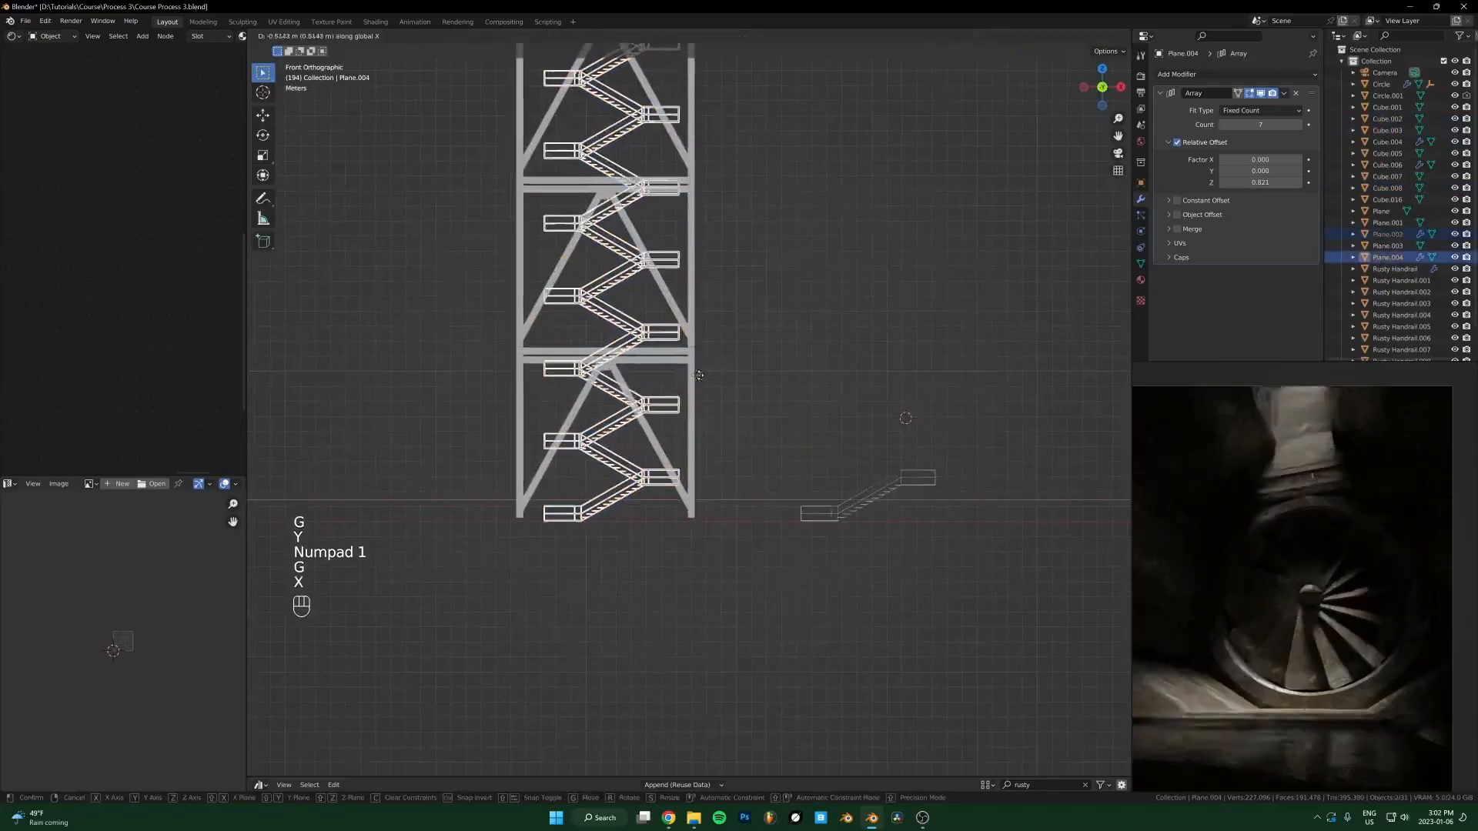
left_click(691, 374)
key("g")
key("x")
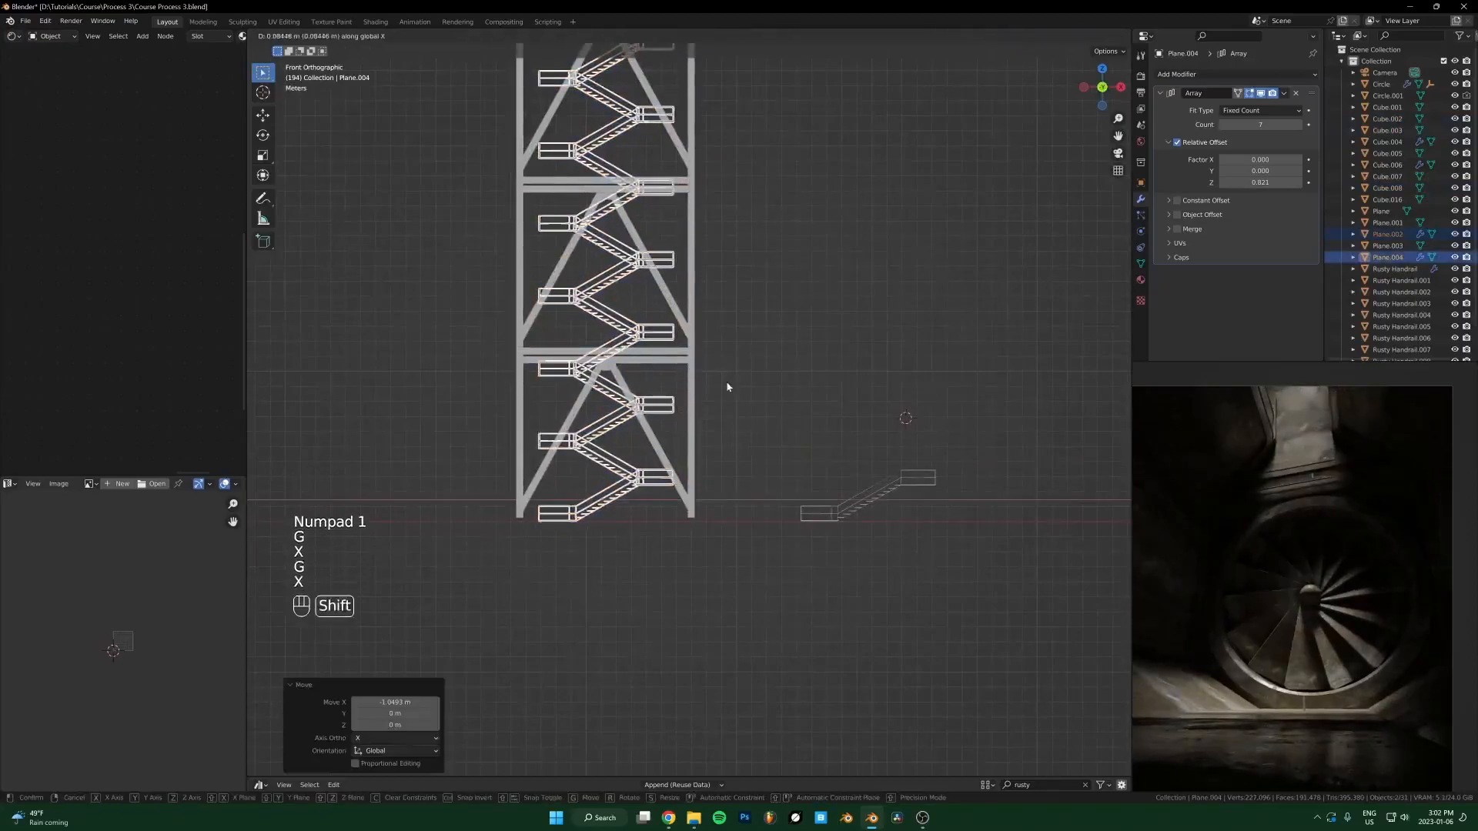
left_click(726, 380)
Step: Select the whole tower with its staircases and save the file
scroll(726, 381, "down", 5)
left_click_drag(704, 209, 594, 458)
scroll(593, 458, "up", 3)
middle_click_drag(594, 458, 698, 480, "shift")
key("ctrl+s")
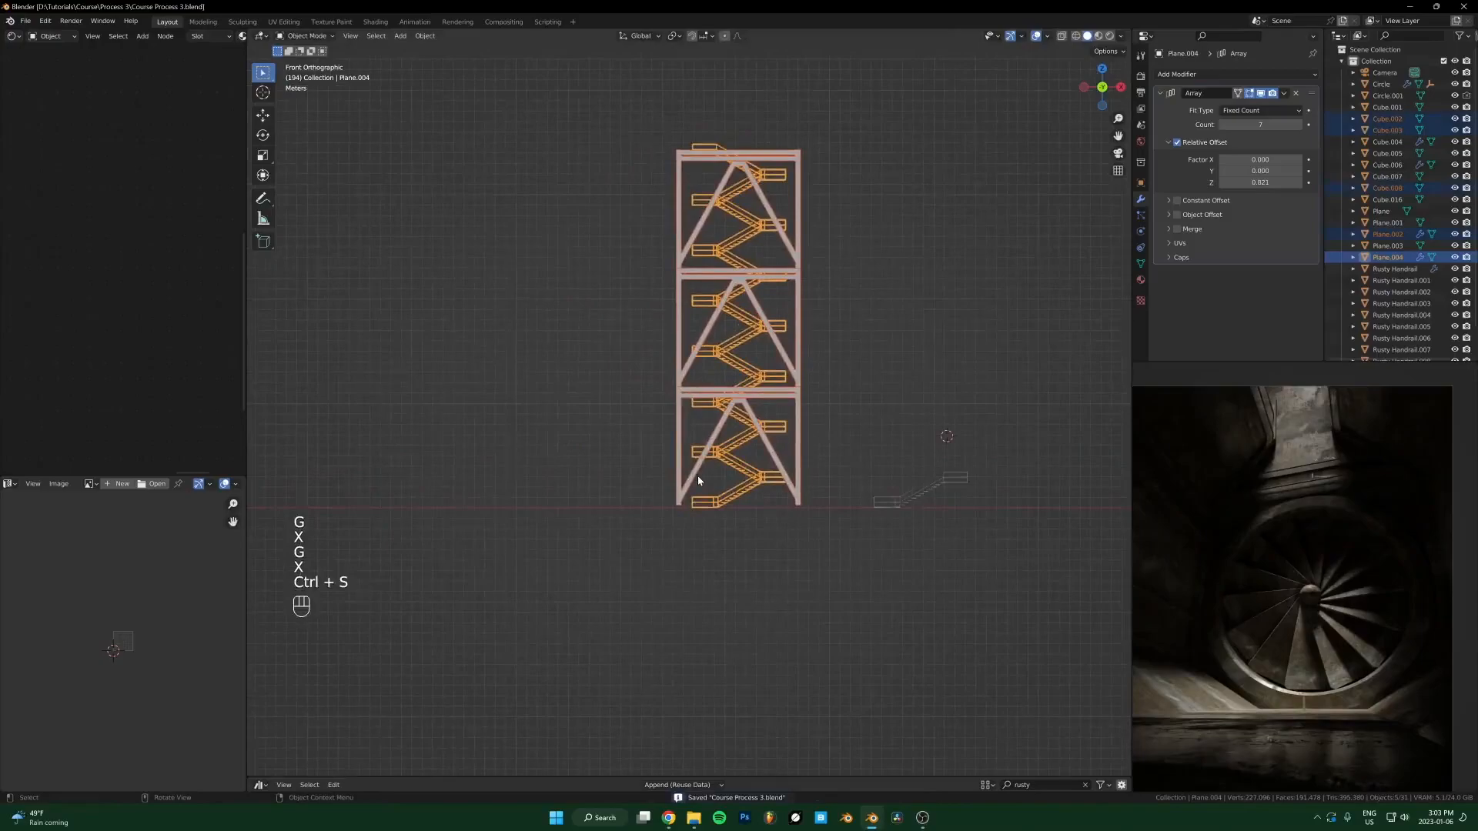
scroll(760, 400, "up", 4)
key("ctrl+s")
middle_click_drag(869, 358, 808, 408, "shift")
scroll(806, 408, "down", 3)
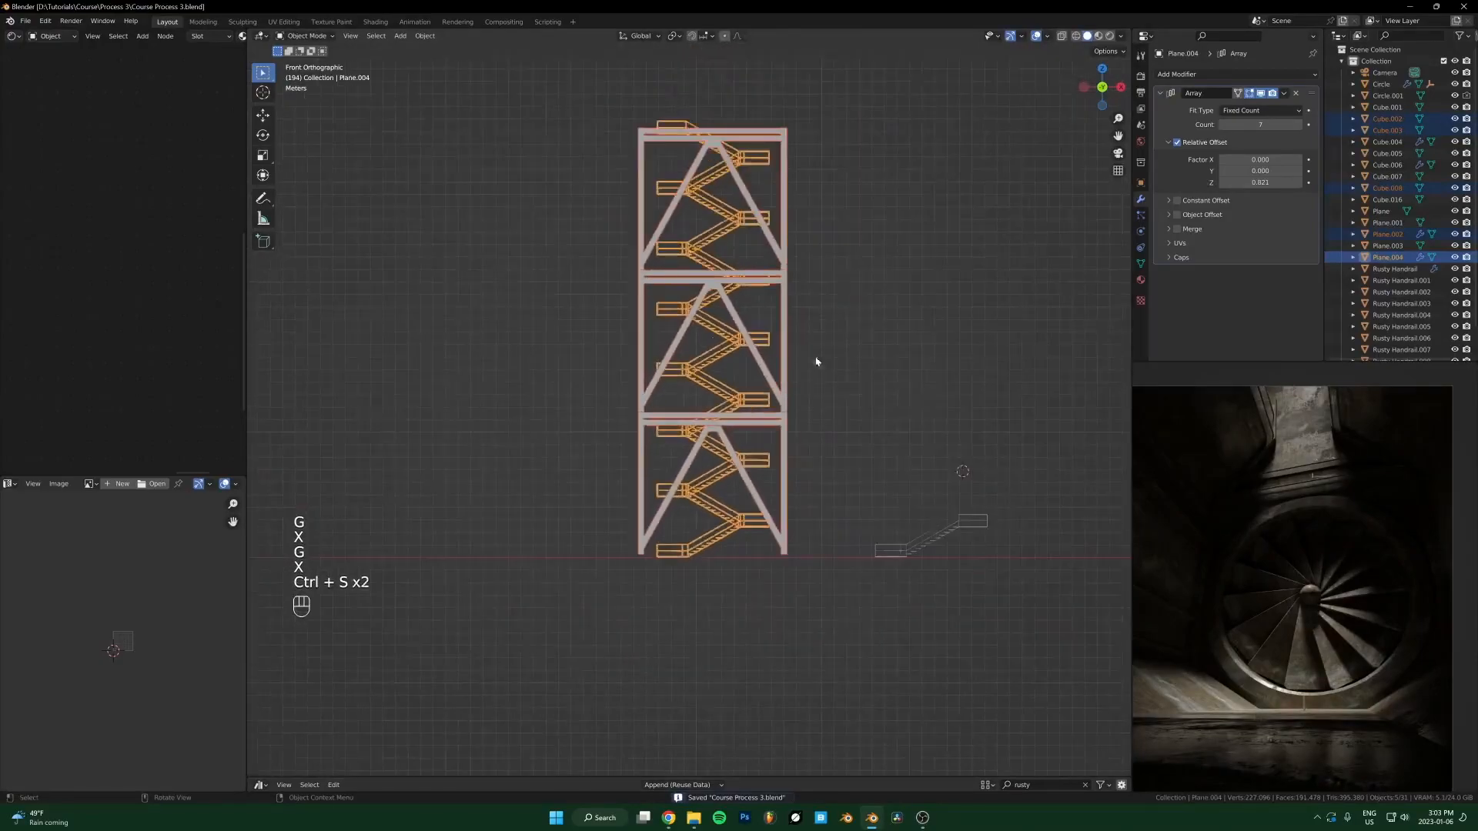
scroll(823, 394, "up", 3)
key("ctrl+s")
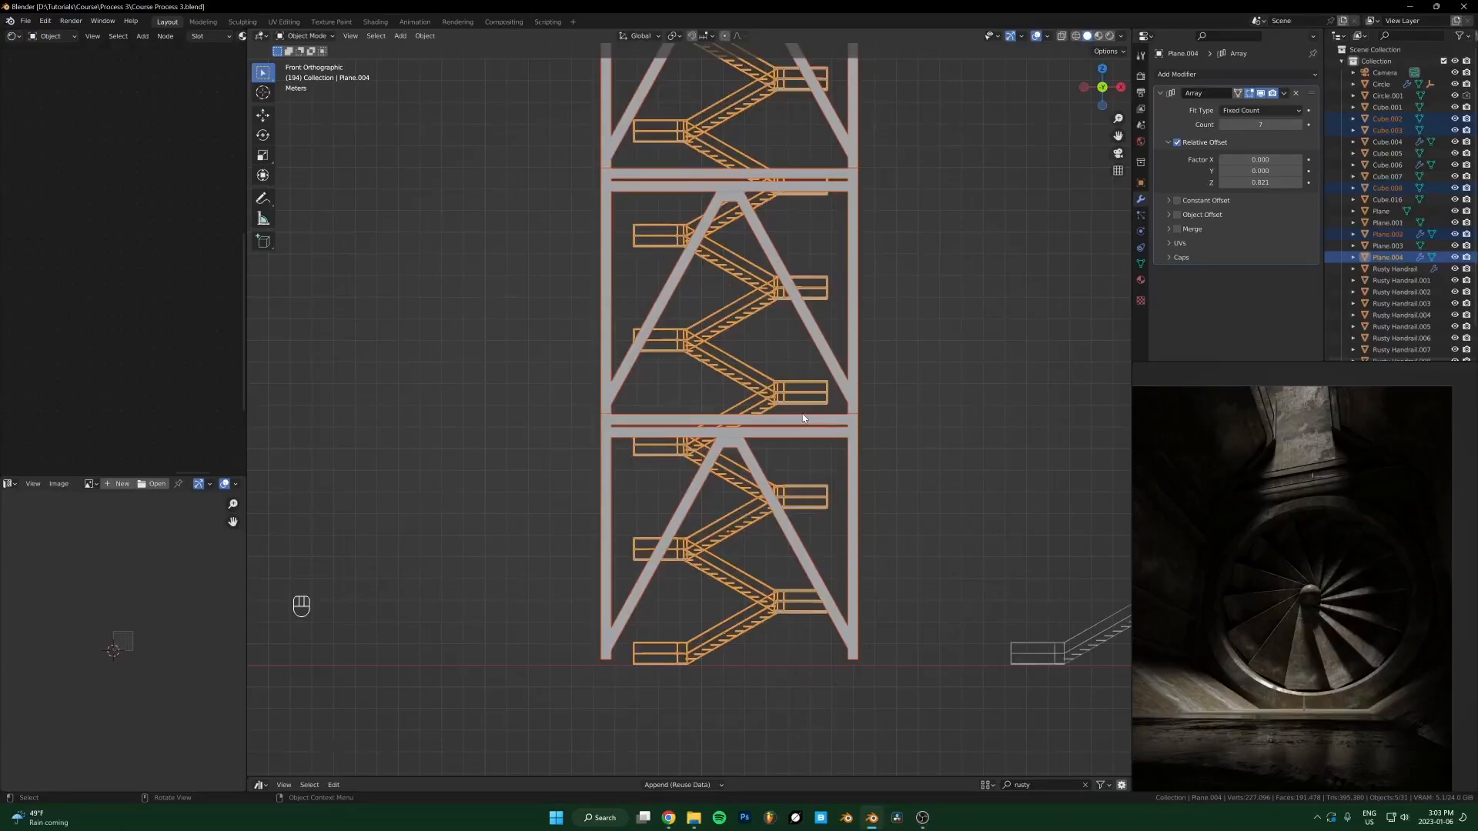
Step: Reselect the tower's three frames and both staircases, with one staircase as the active object
scroll(803, 418, "down", 4)
left_click(893, 528)
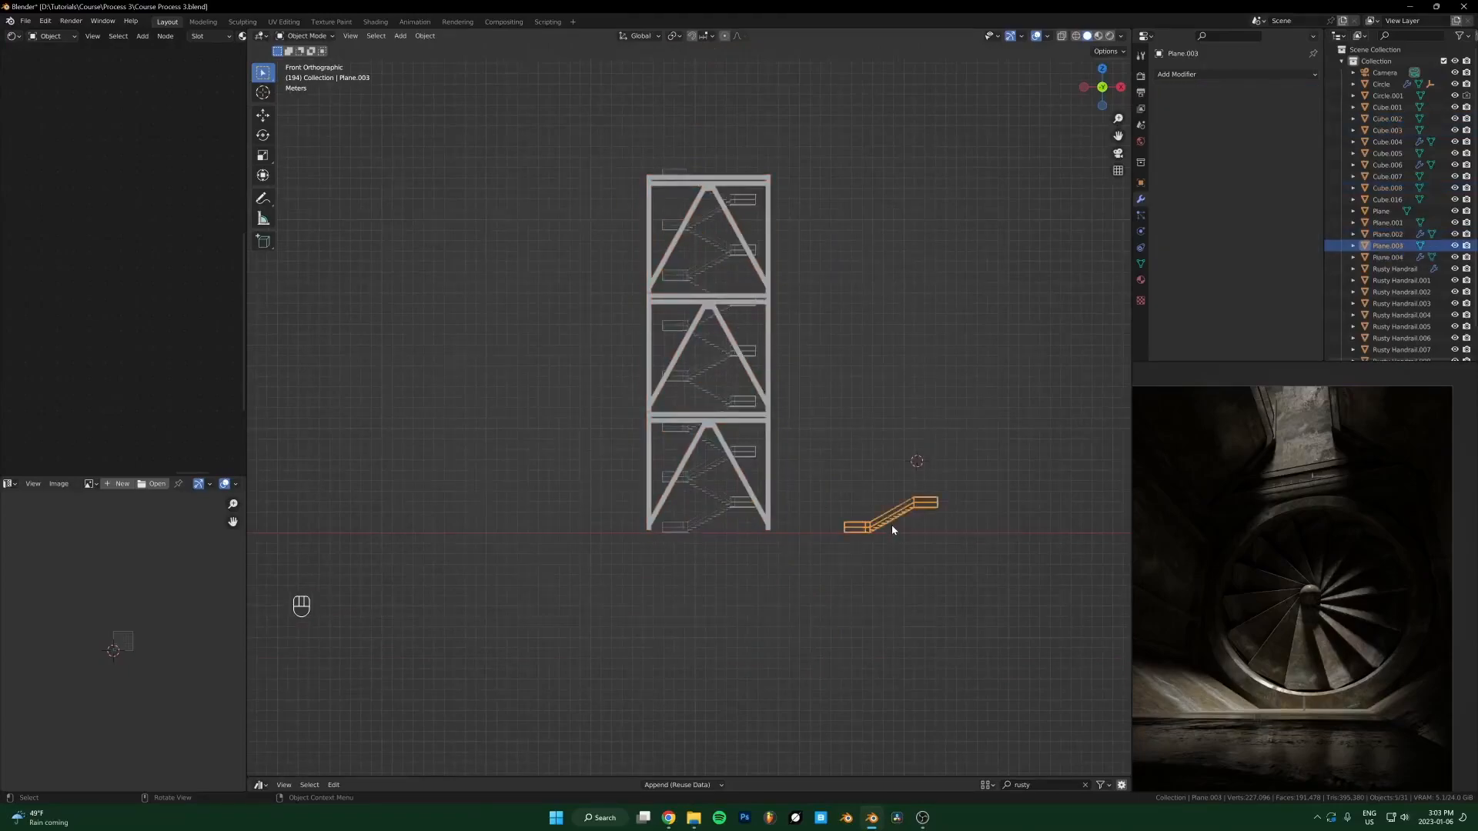
left_click_drag(791, 174, 605, 571)
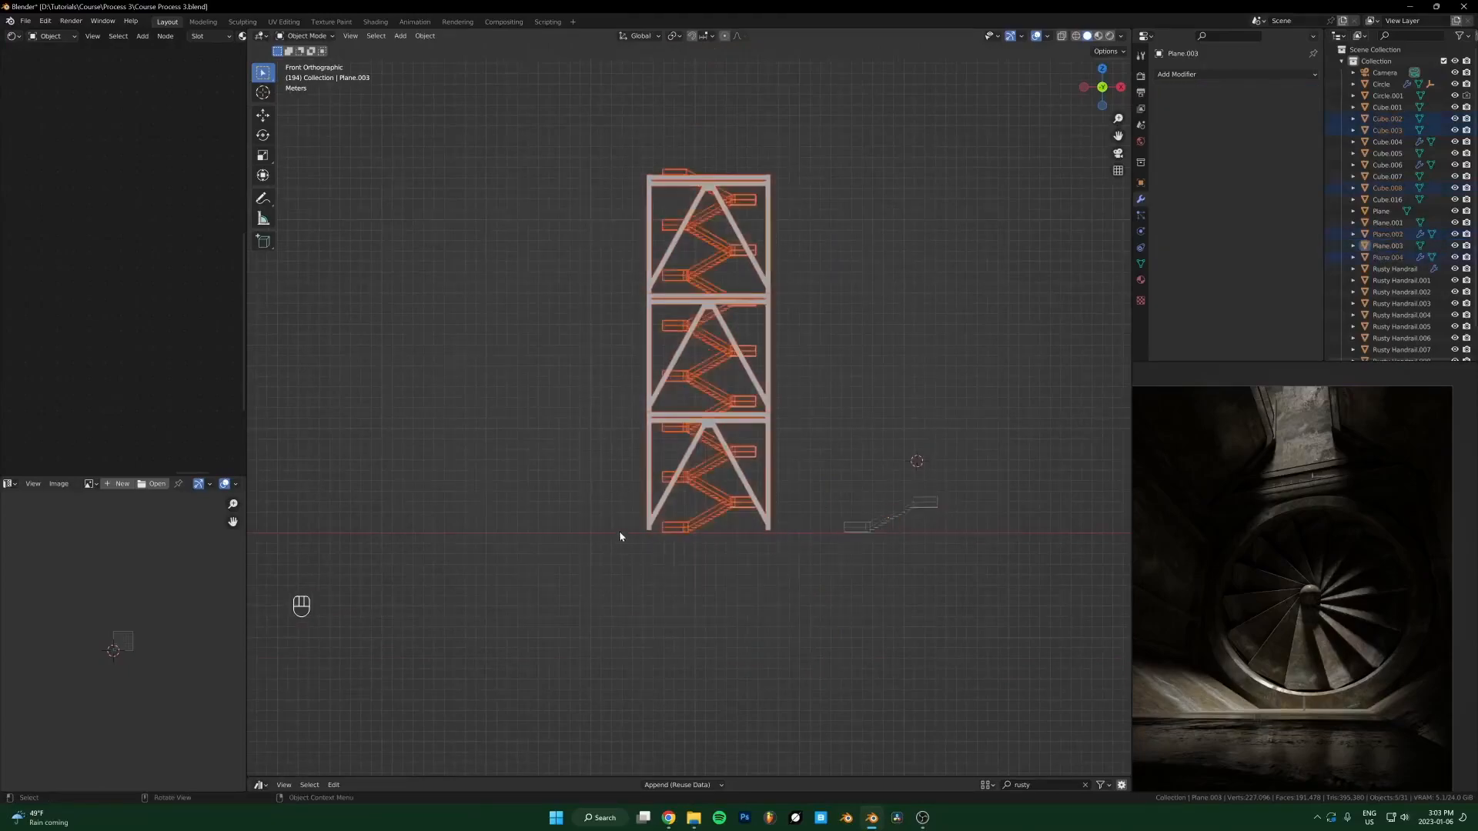
scroll(772, 245, "up", 2)
left_click(783, 257, "shift")
scroll(785, 254, "down", 4)
scroll(787, 250, "up", 4)
scroll(805, 389, "down", 4)
mouse_move(859, 334)
middle_mouse_down()
mouse_move(805, 389)
mouse_move(849, 320)
middle_mouse_up()
scroll(839, 320, "up", 3)
scroll(831, 320, "down", 6)
scroll(813, 388, "up", 4)
scroll(813, 389, "up", 2)
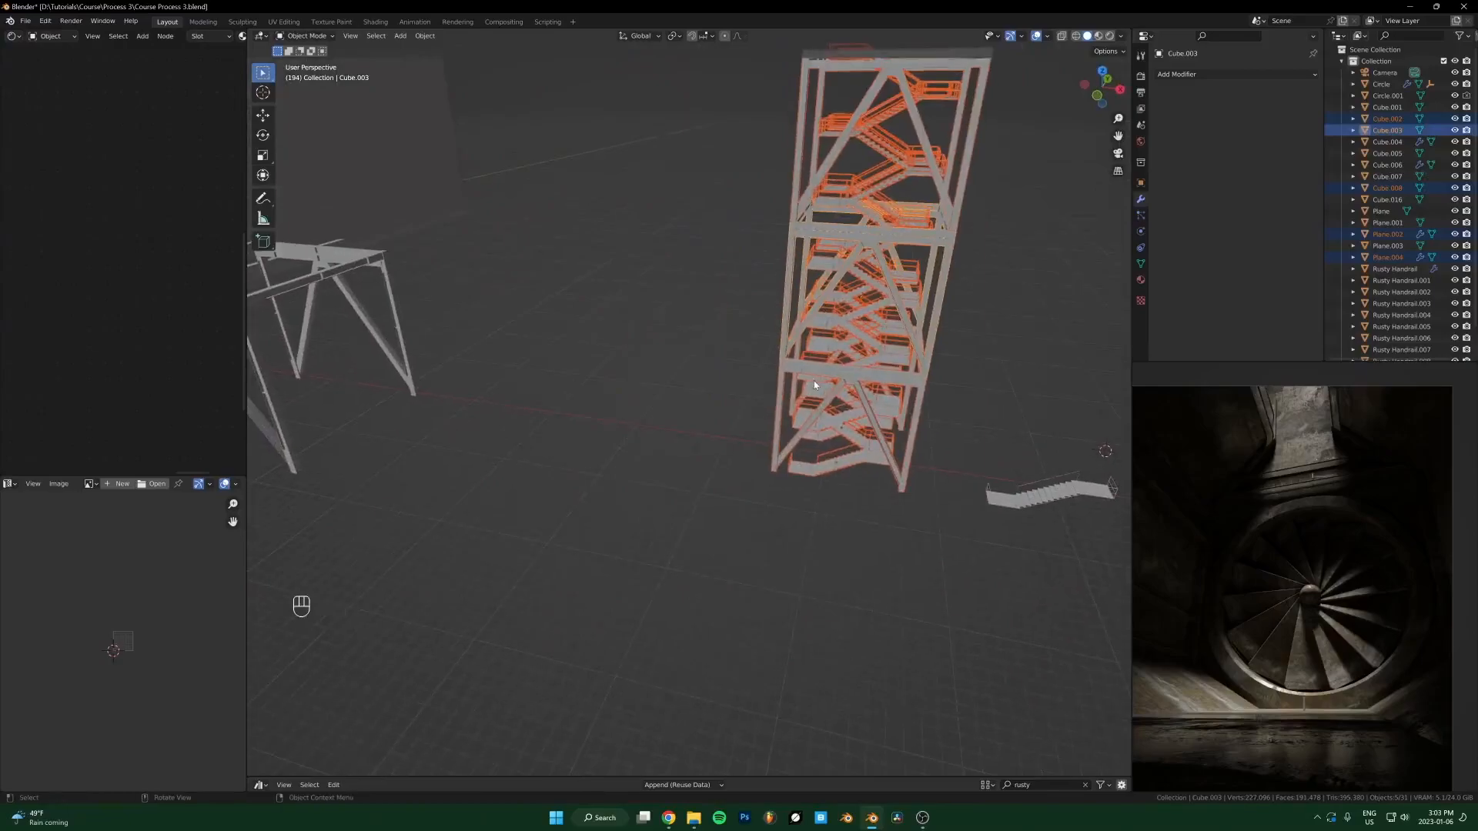
left_click(855, 301, "shift")
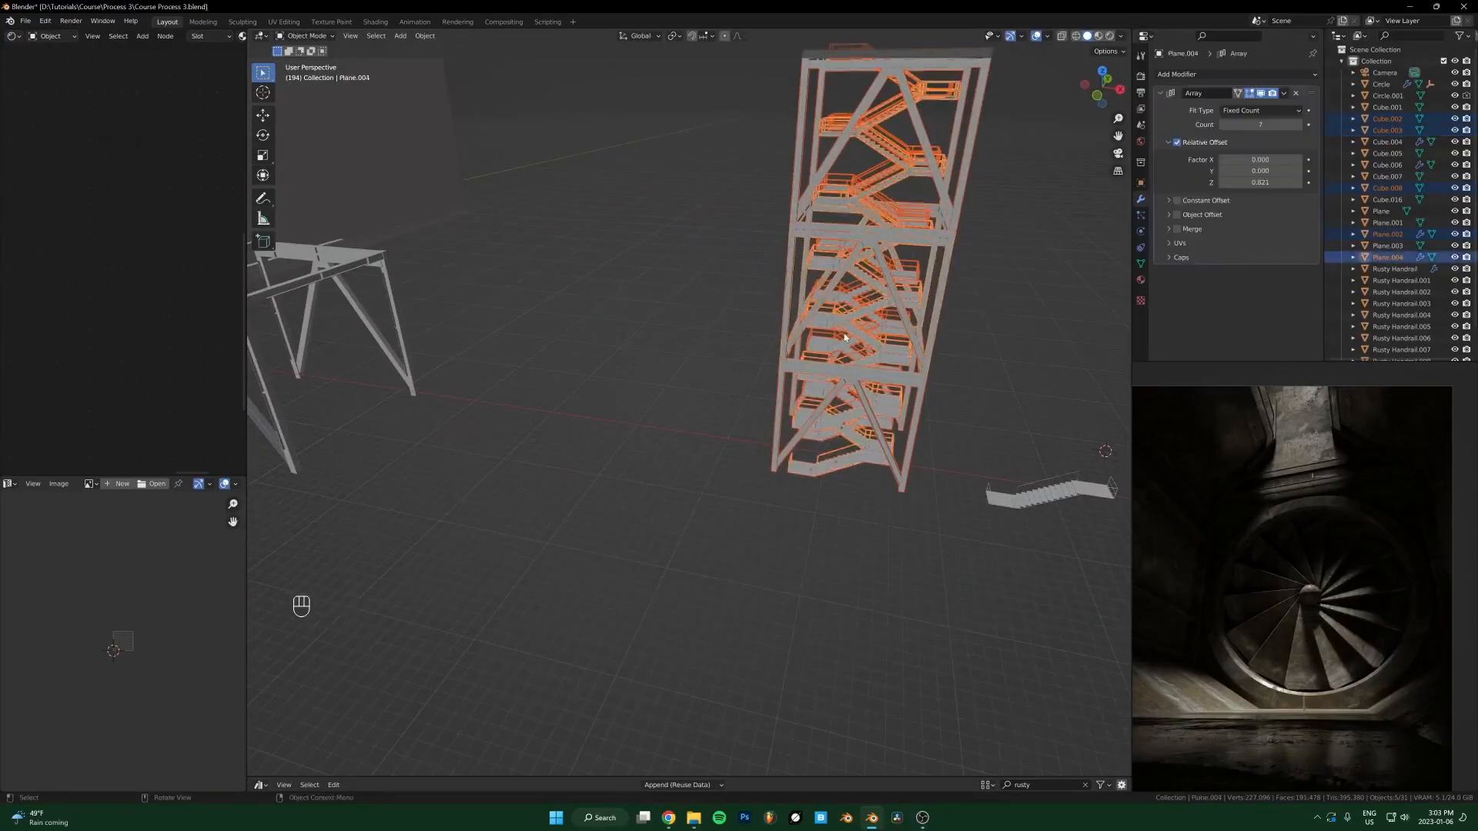
scroll(832, 365, "down", 8)
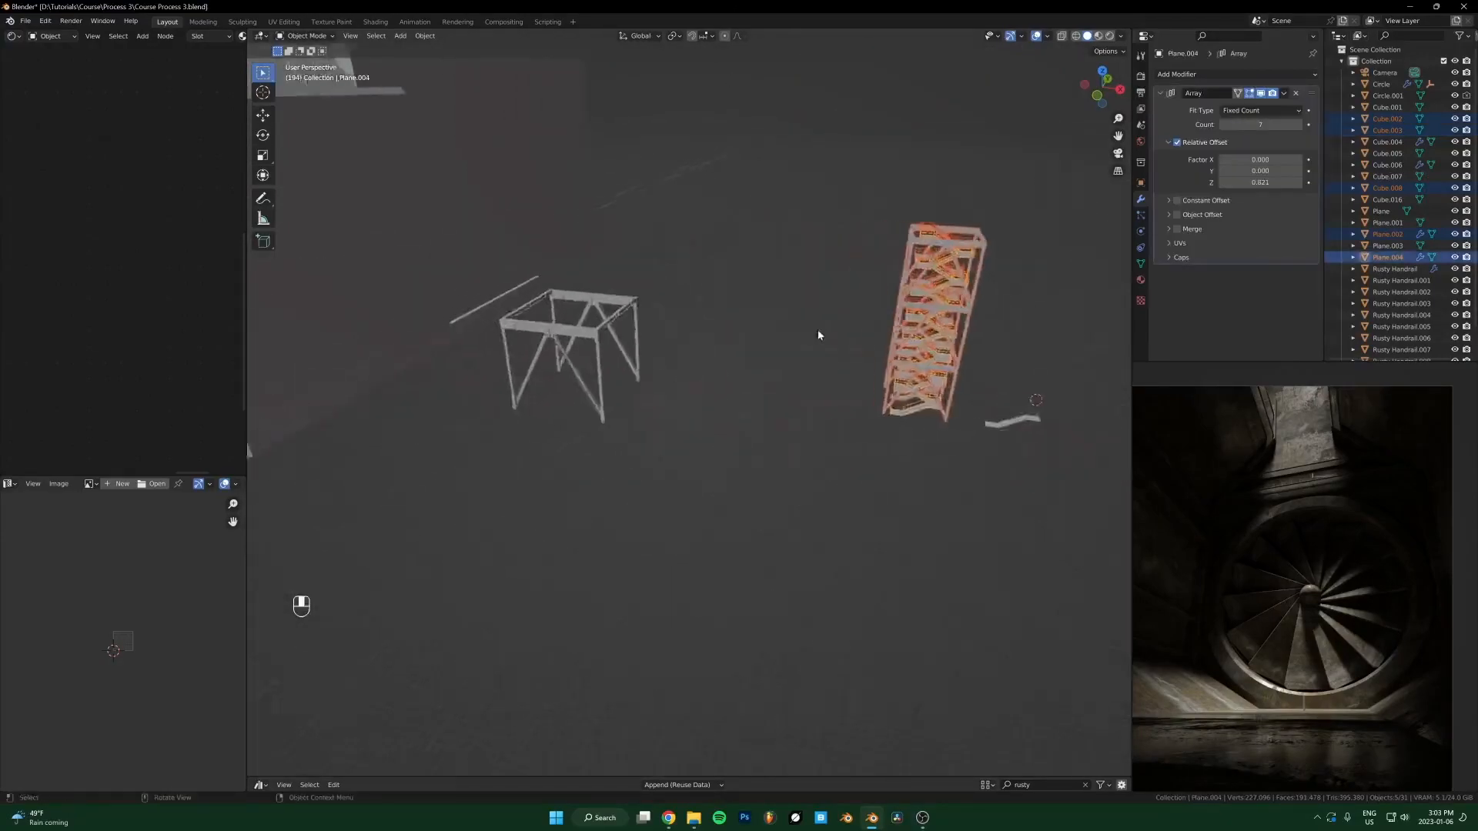
Step: Scale the separate braced frame beside the tower by 0.5 and apply its scale
left_click(657, 377)
type("s")
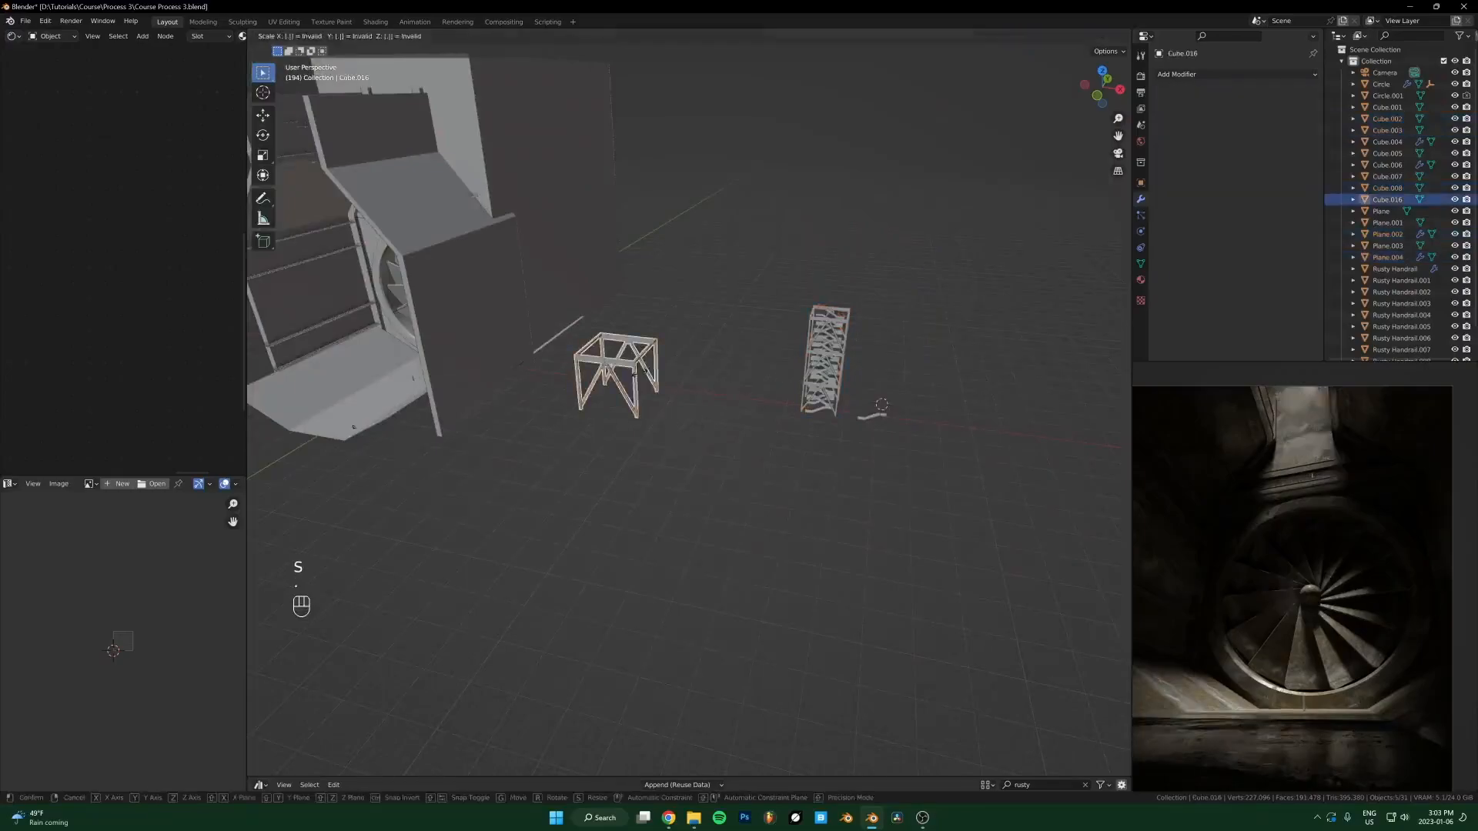
type(".5")
key("Return")
key("ctrl+a")
left_click(641, 377)
Step: Inspect the tower up close and compare it with the industrial reference images in the browser
scroll(803, 375, "up", 10)
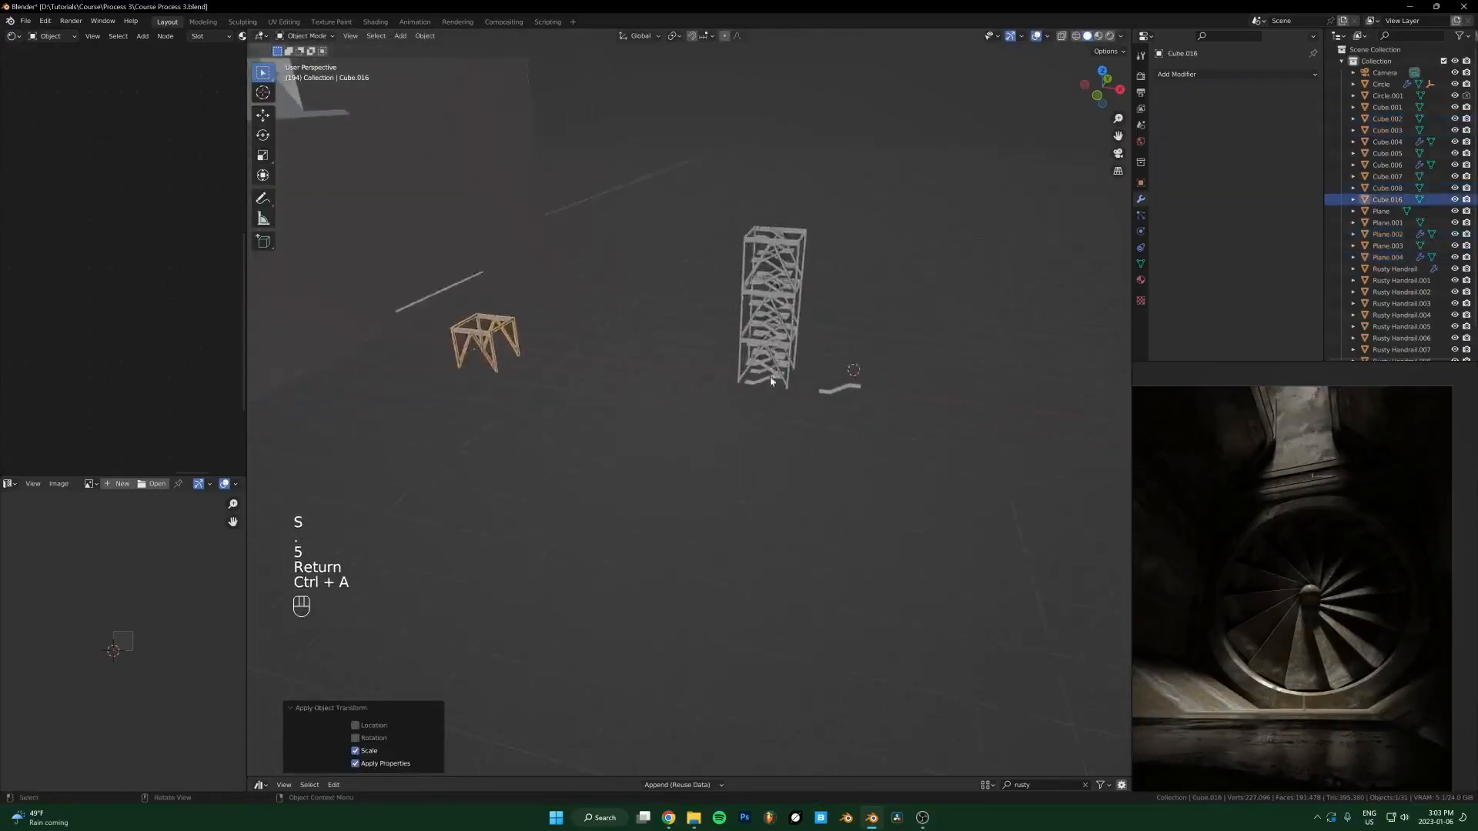
scroll(728, 455, "up", 3)
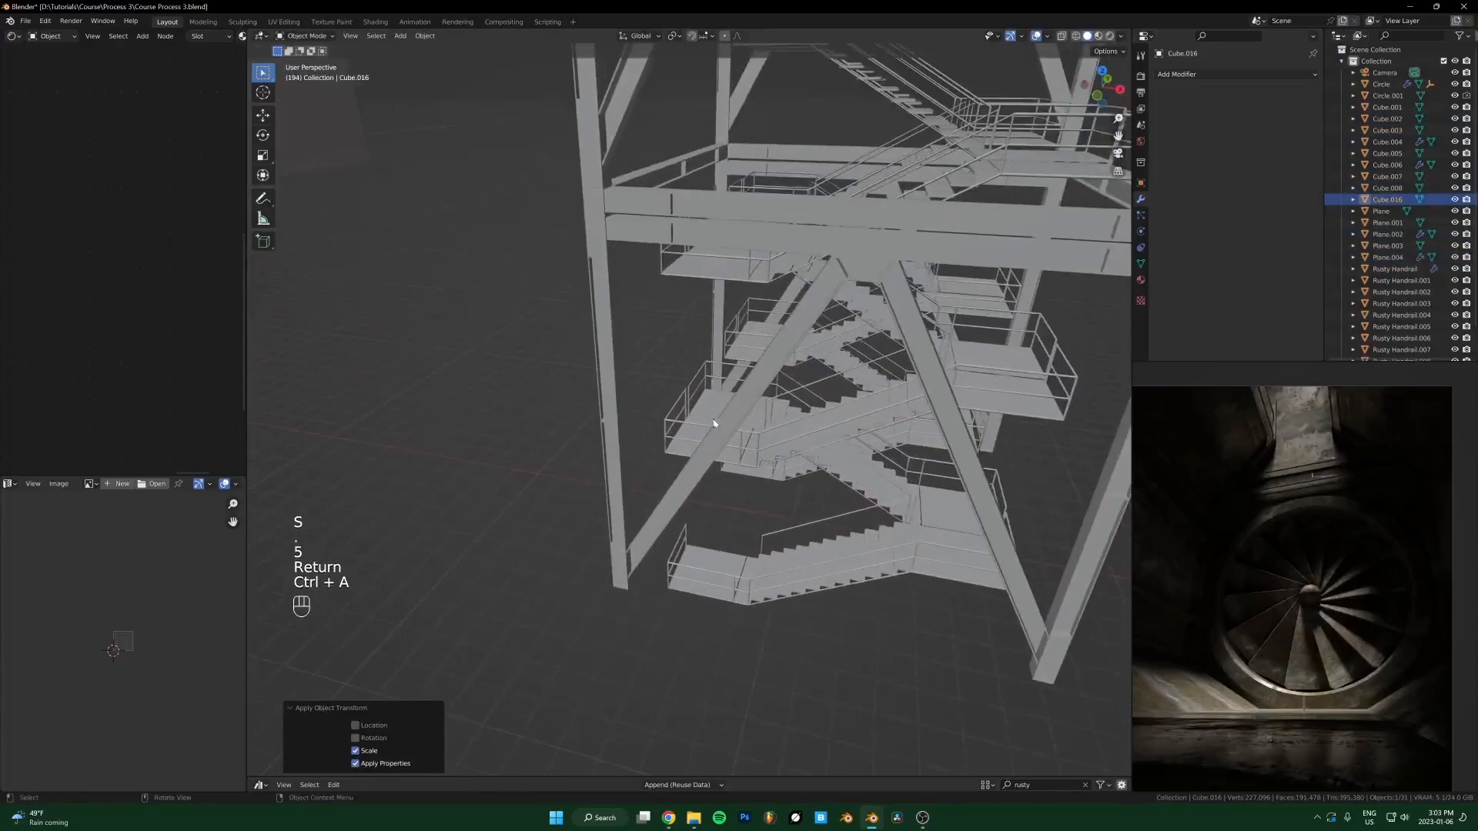
left_click(670, 819)
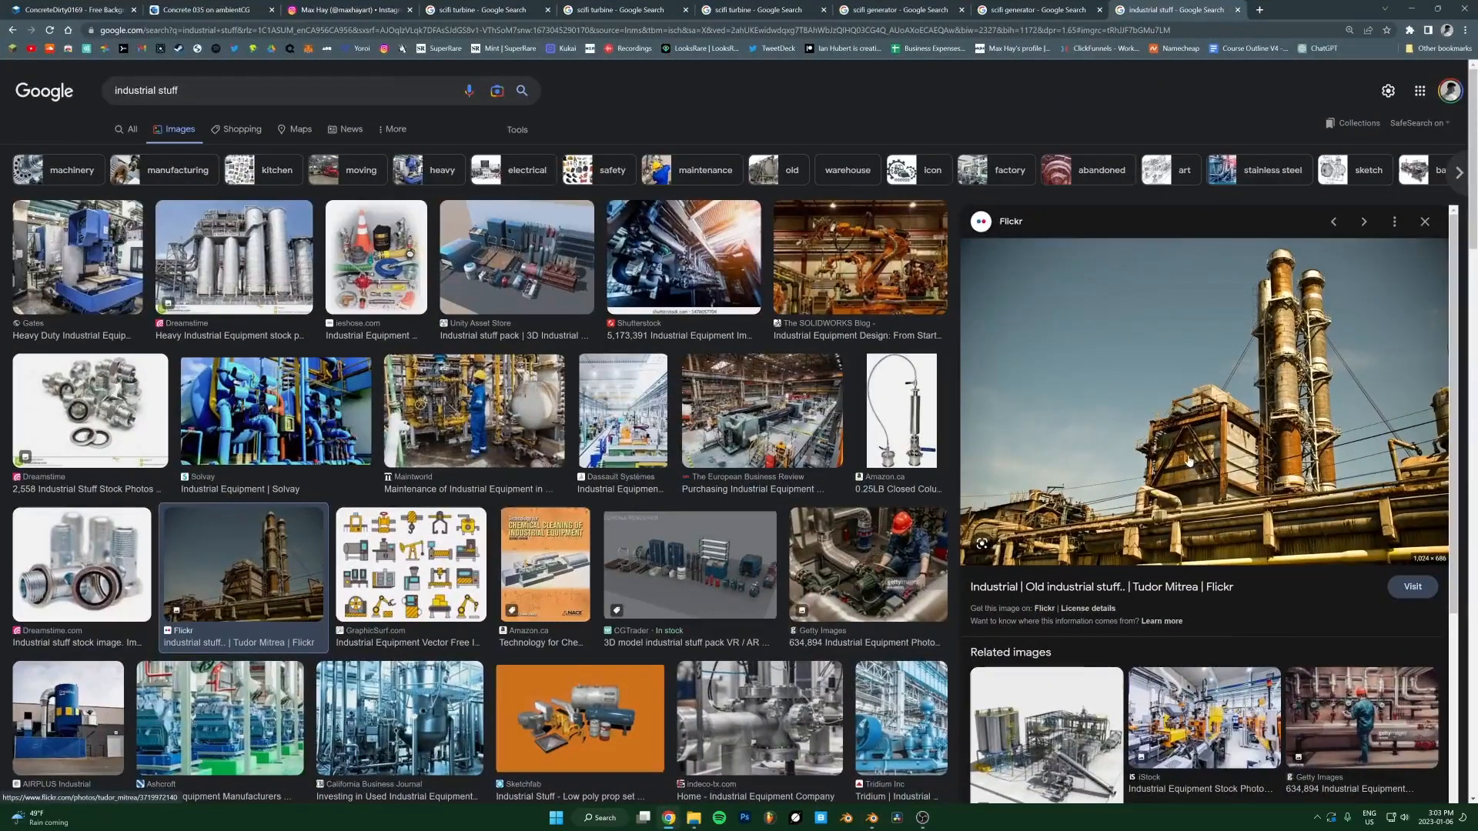
left_click(670, 819)
scroll(876, 436, "up", 4)
scroll(876, 435, "down", 6)
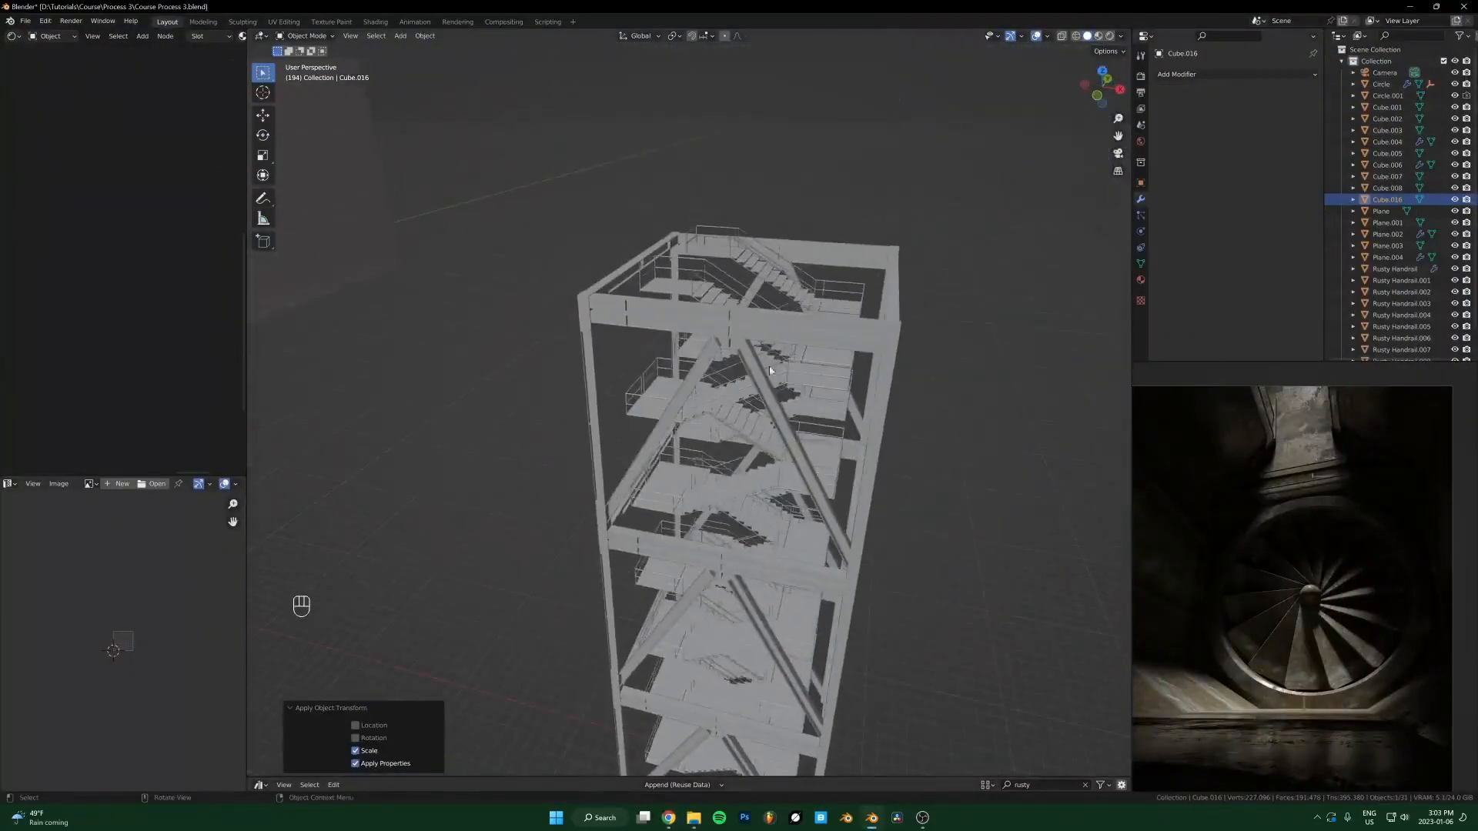
Step: Duplicate the tower's top frame upward along Z and scale the copy by 0.5
left_click(868, 386)
key("shift+d")
key("z")
left_click(986, 195)
type("s")
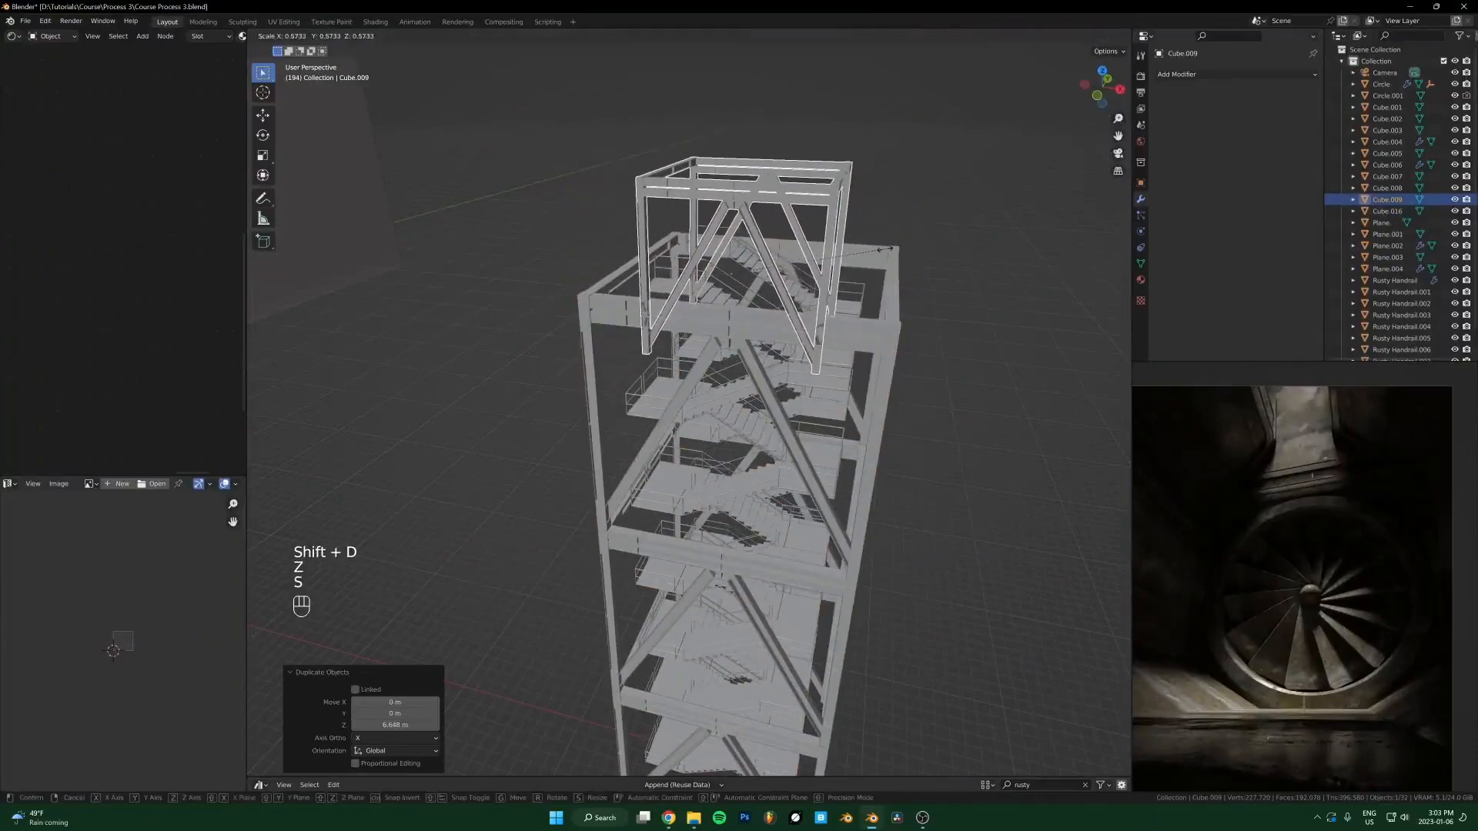
type(".5")
left_click(878, 294)
key("z")
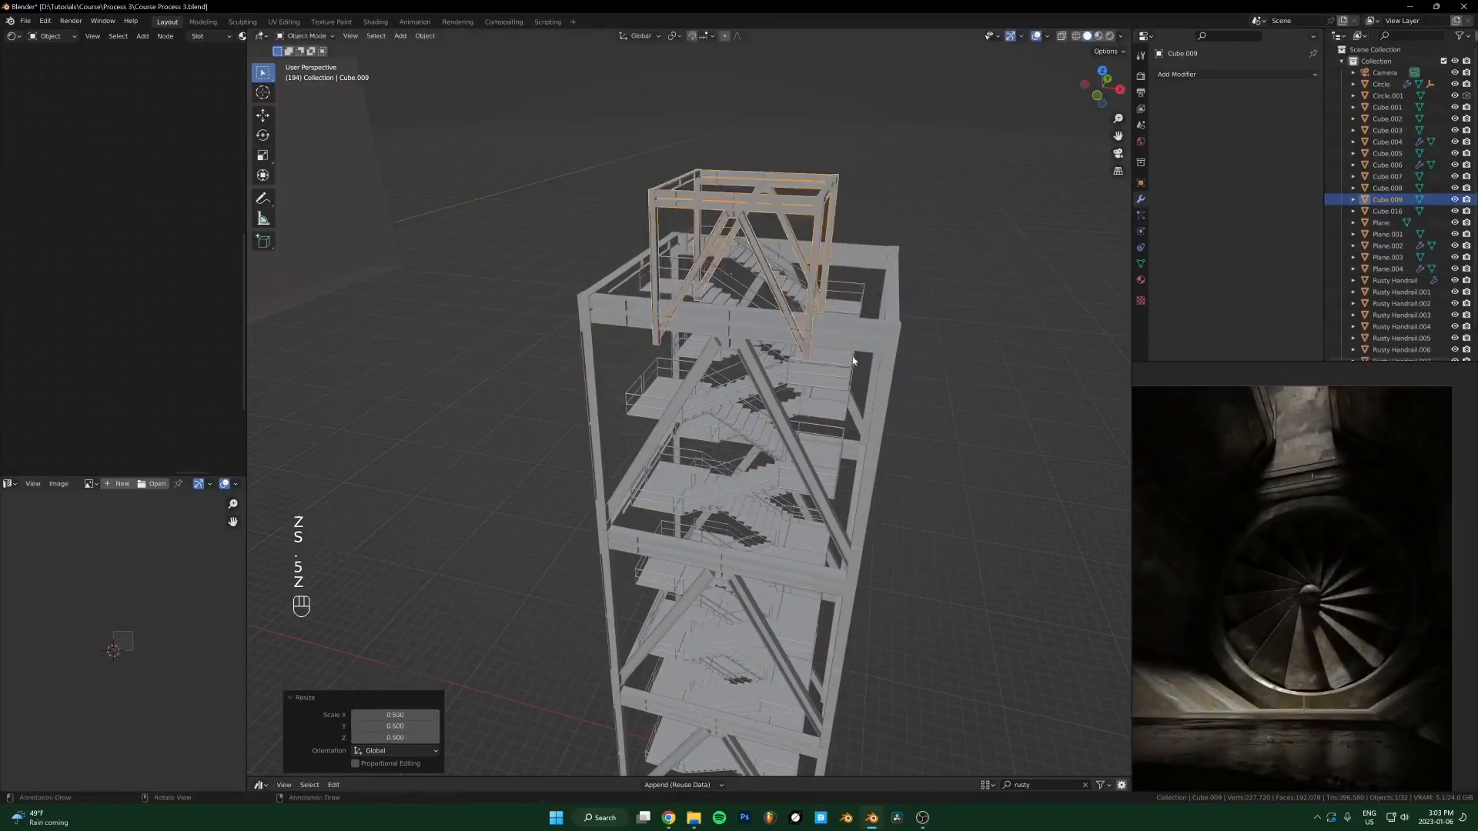
Step: Move the small frame along Z until its legs rest on top of the tower
middle_click_drag(845, 363, 579, 304)
key("g")
key("z")
left_click(569, 245)
mouse_move(568, 245)
middle_mouse_down()
mouse_move(594, 215)
mouse_move(567, 224)
middle_mouse_up()
key("g")
key("z")
left_click(568, 264)
Step: Make the small top frame's object and mesh data single-user
key("KP_3")
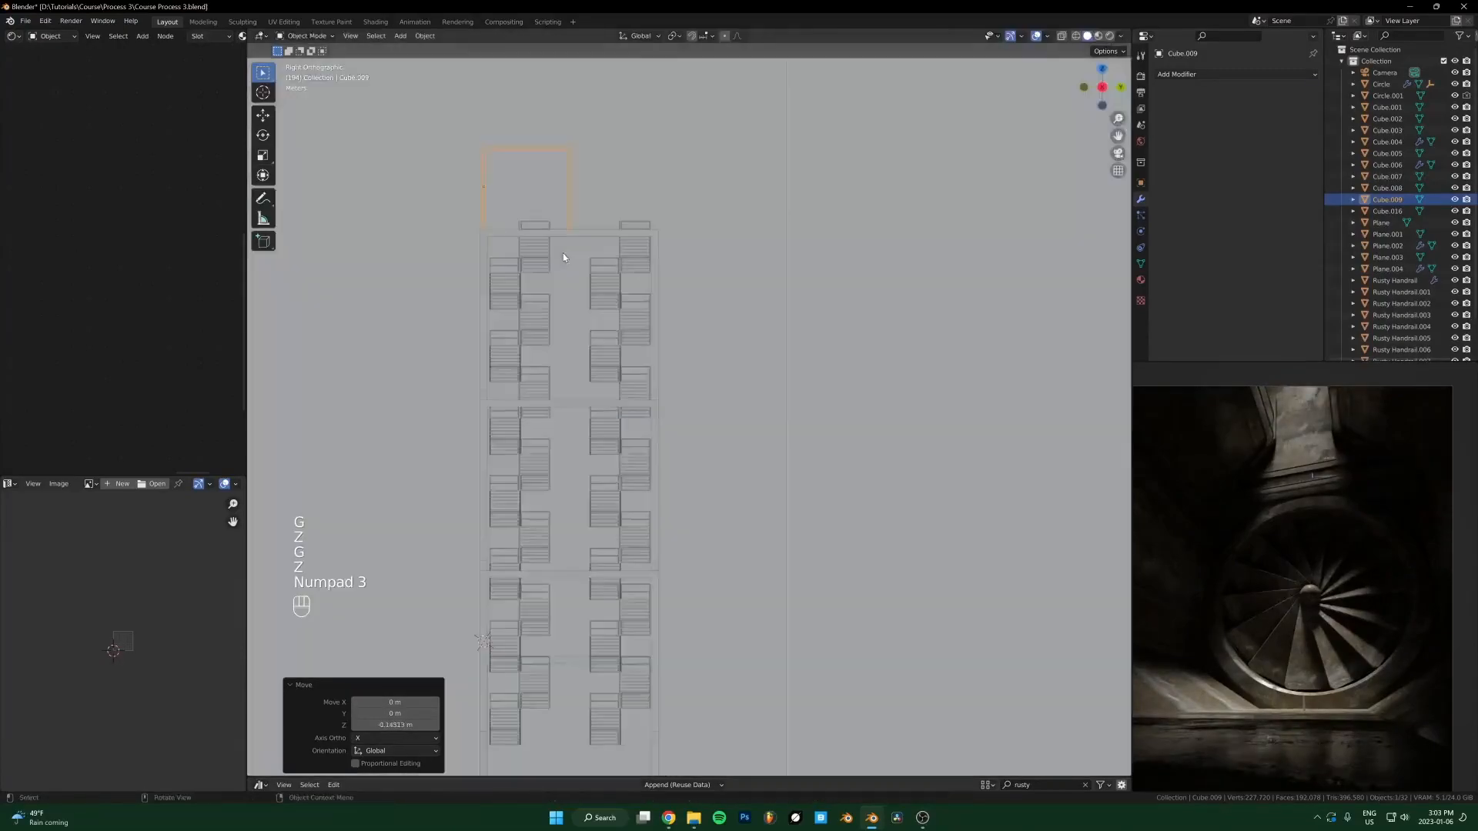
key("q")
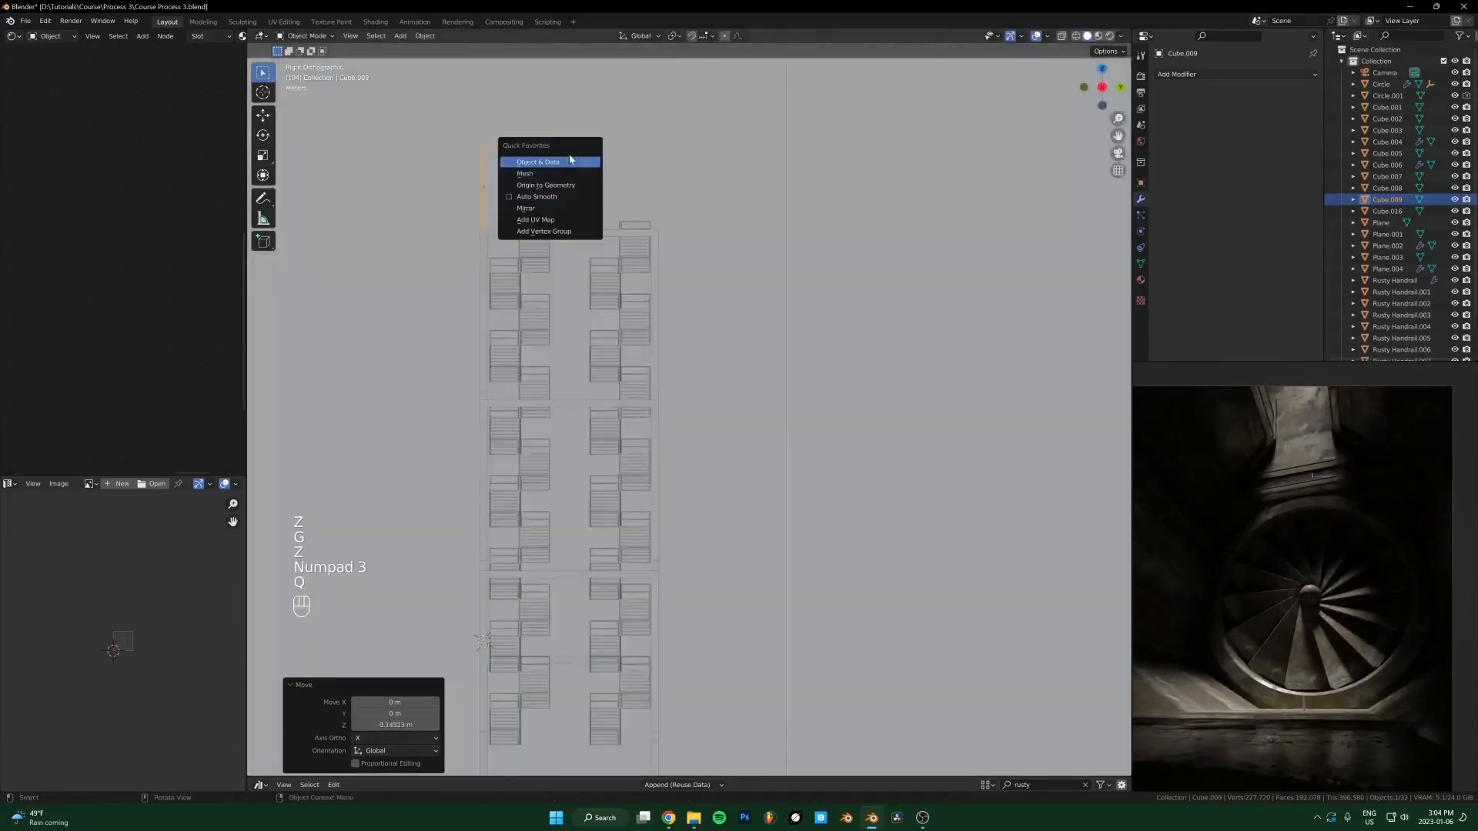
left_click(568, 165)
Step: Stretch the small top frame in Edit Mode by moving one side's vertices along Y to span the tower's depth
scroll(686, 317, "up", 3)
key("Tab")
key("1")
key("alt+z")
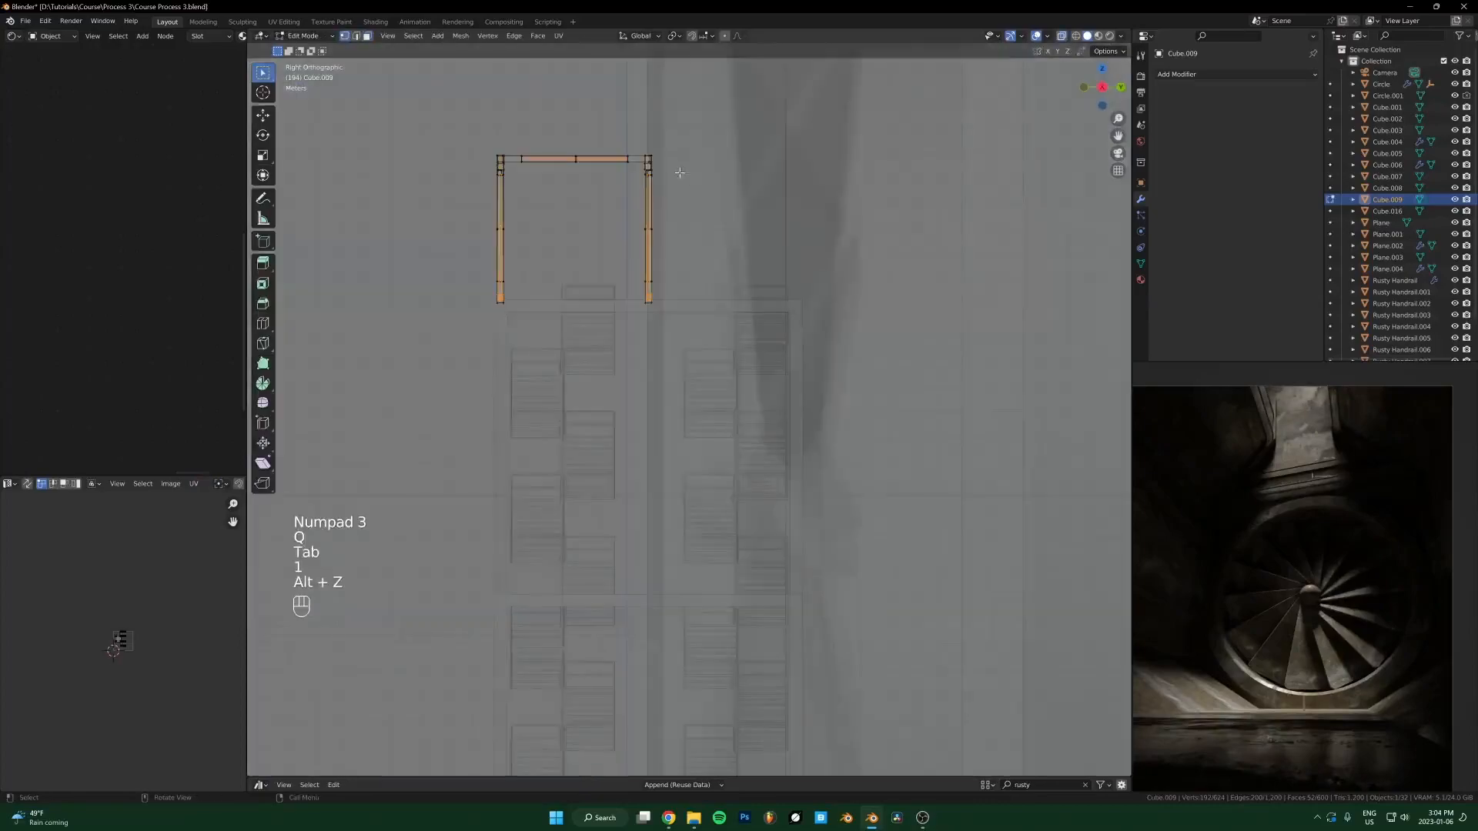
left_click_drag(684, 159, 569, 307)
key("g")
key("x")
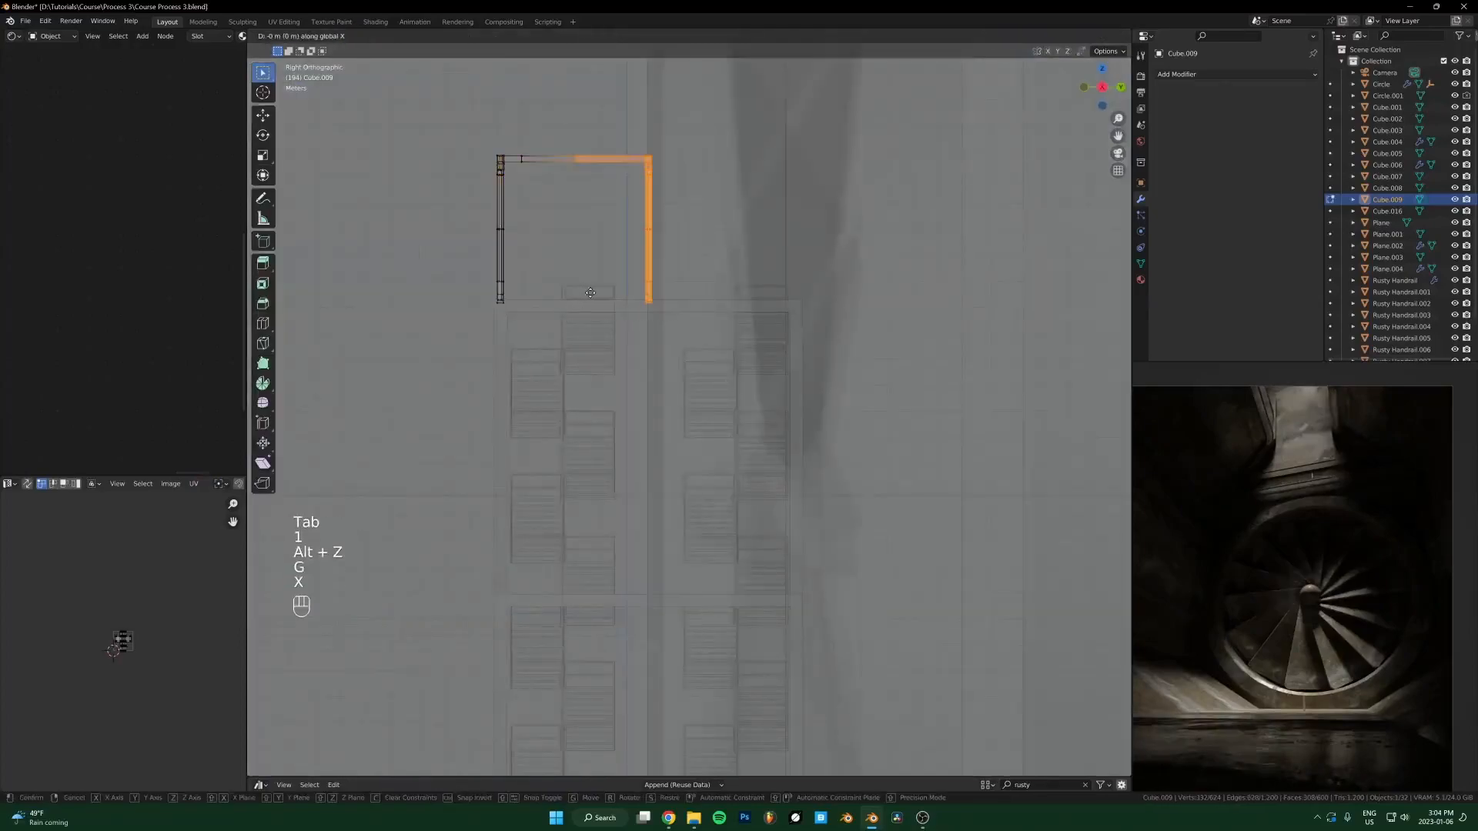
key("Escape")
key("g")
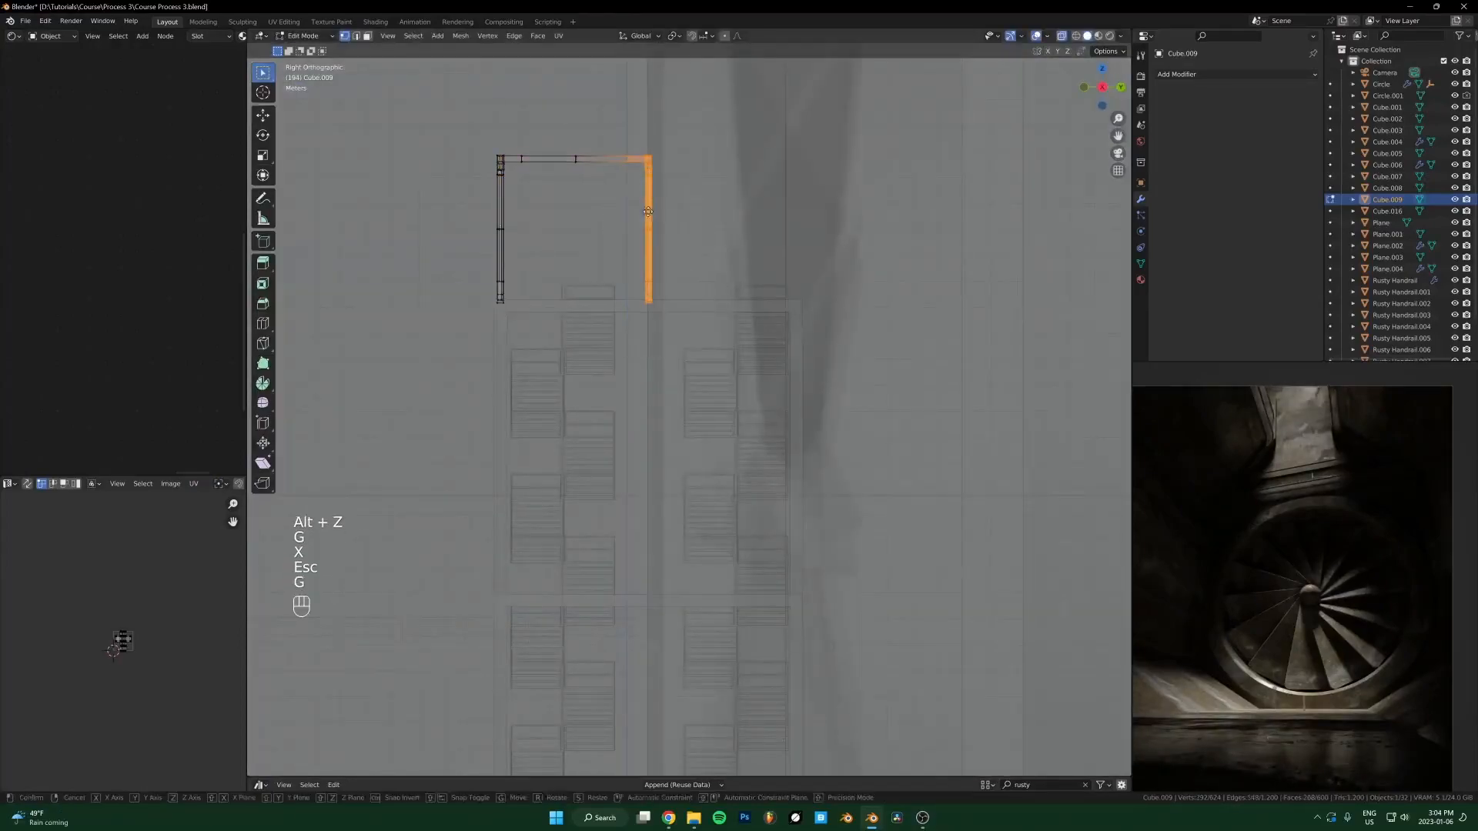
key("y")
left_click(793, 218)
middle_click_drag(793, 218, 760, 354)
key("Tab")
scroll(631, 395, "up", 3)
key("alt+z")
scroll(759, 354, "down", 6)
Step: Align the small top frame's moved side with the tower's far edge and return to Object Mode
left_click(835, 408)
middle_click_drag(723, 489, 779, 405)
scroll(779, 404, "up", 4)
middle_click_drag(774, 323, 800, 328)
scroll(799, 328, "down", 4)
Step: Duplicate the stretched small top frame and clear the copy's location
left_click(741, 332)
middle_click_drag(716, 361, 750, 369)
key("shift+d")
left_click(567, 572)
key("alt+g")
Step: Move the small frame copy along X out of the tunnel to stand beside the larger spare frame
scroll(523, 525, "down", 4)
key("g")
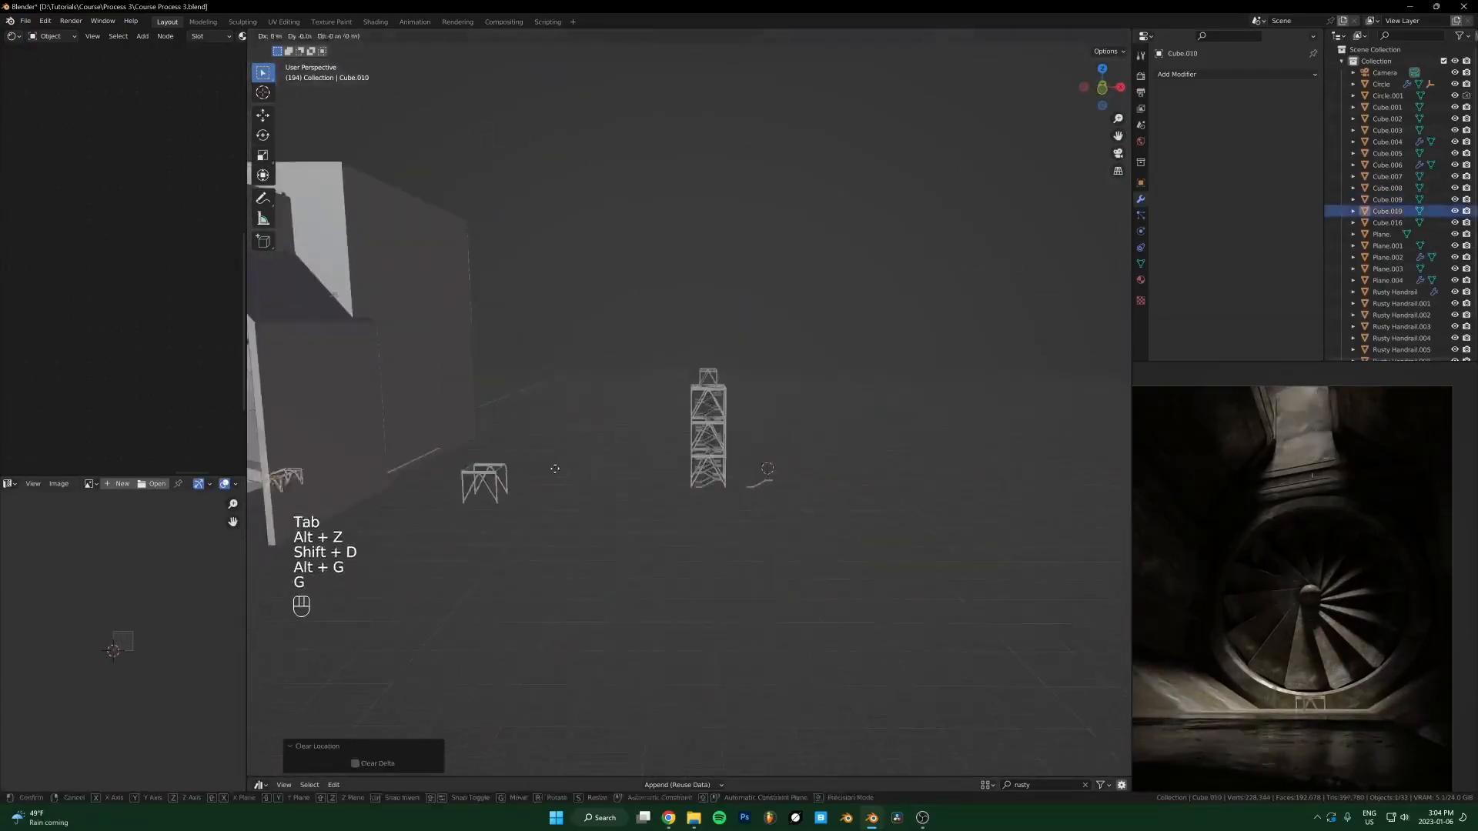
key("x")
left_click(539, 520)
key("g")
key("x")
left_click(555, 516)
Step: Select the whole tower with its stacked frames and staircases, and save the file
middle_click_drag(555, 516, 765, 448)
key("ctrl+s")
key("alt+z")
left_click_drag(808, 305, 662, 520)
key("alt+z")
key("ctrl+s")
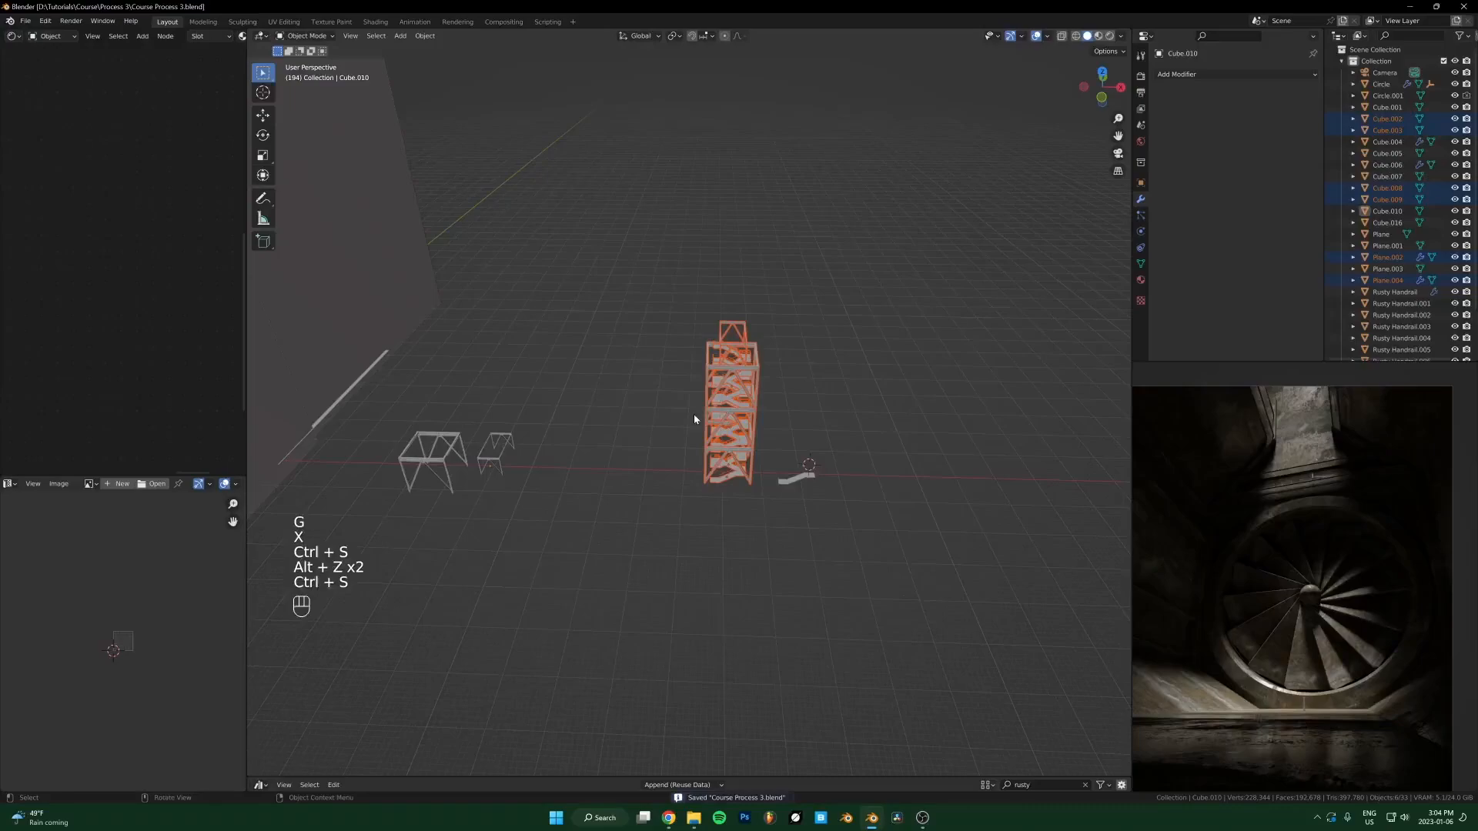
key("ctrl+s")
scroll(1301, 615, "down", 1)
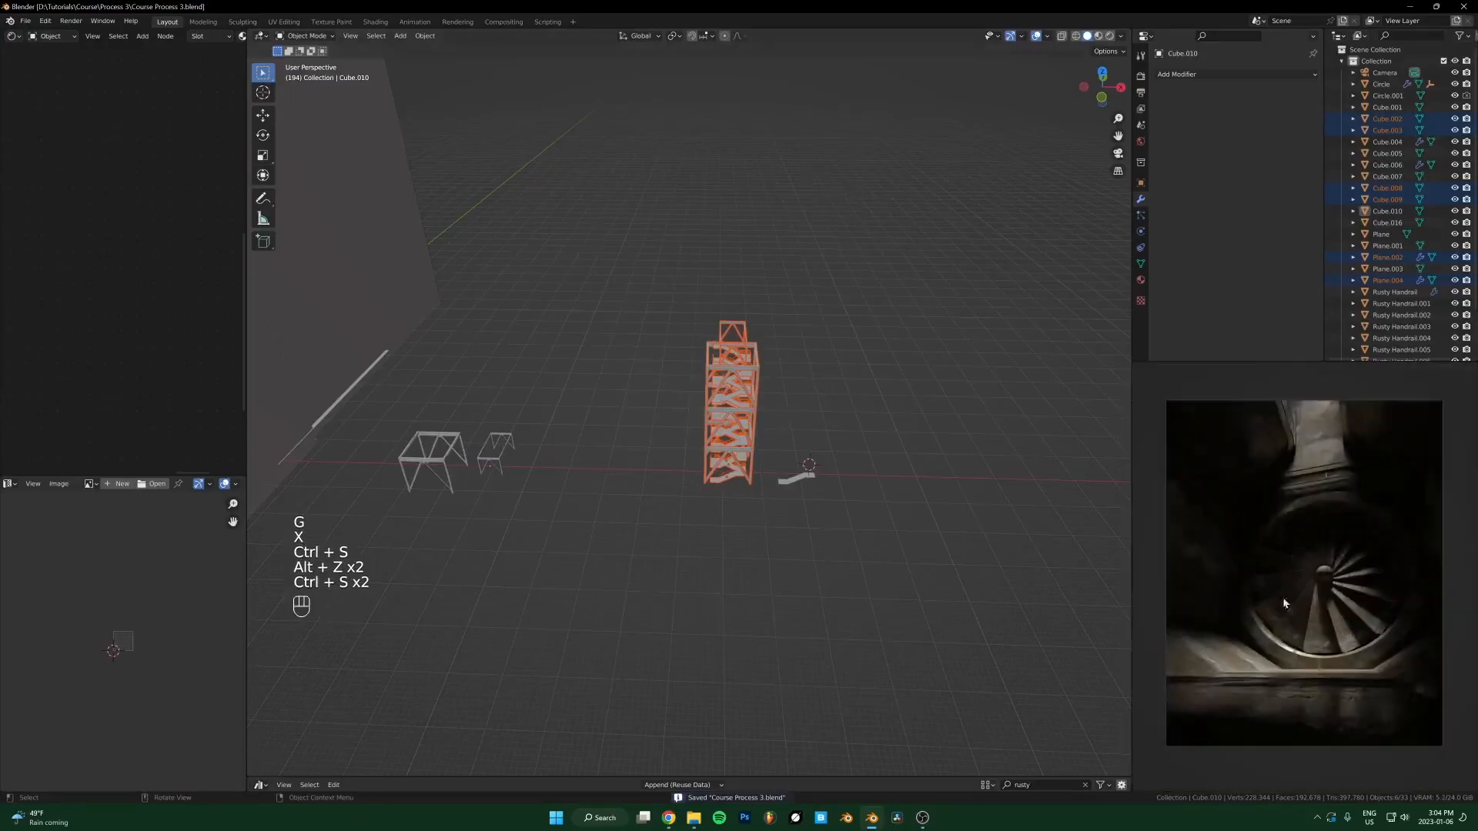
middle_click_drag(493, 420, 646, 399, "shift")
scroll(647, 400, "down", 2)
middle_click_drag(475, 416, 639, 388, "shift")
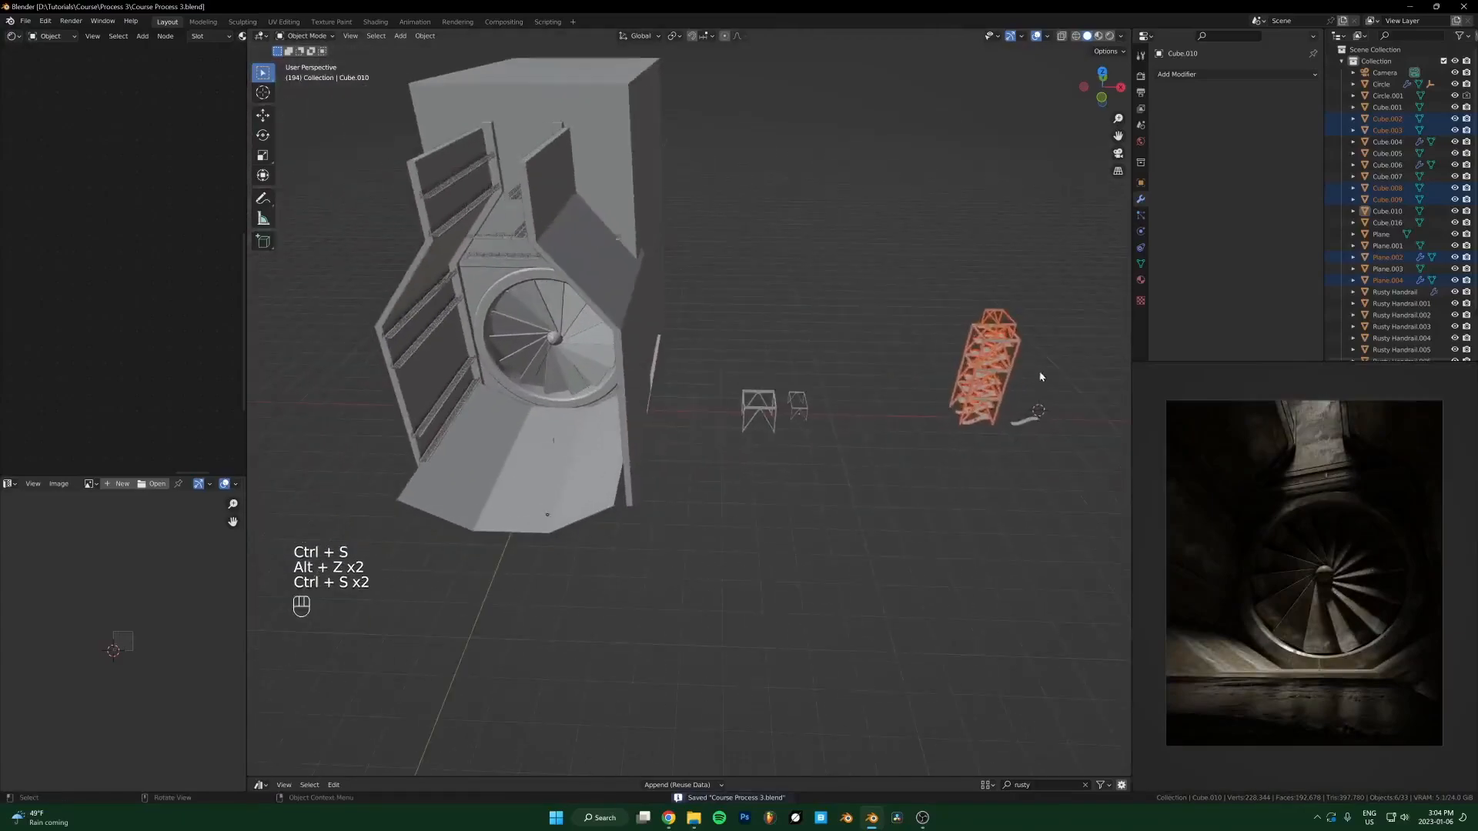